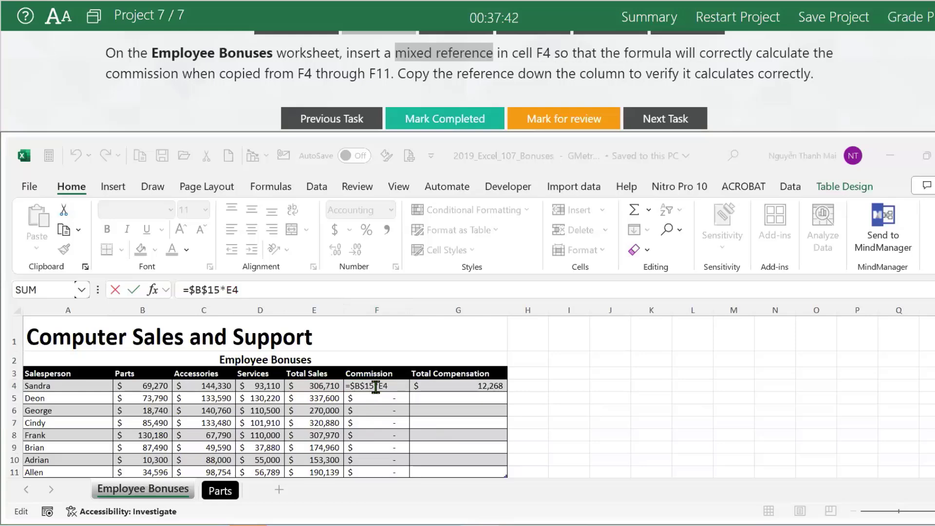
Change F4's commission formula reference from $B$15 to the mixed reference B$15.
{"action": "double_click", "coordinate": [207, 289]}
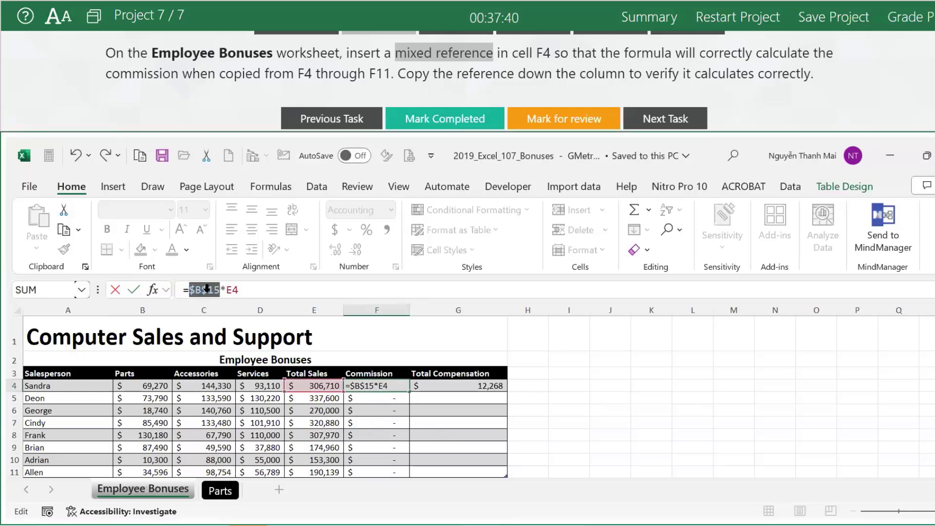
{"action": "left_click", "coordinate": [190, 289]}
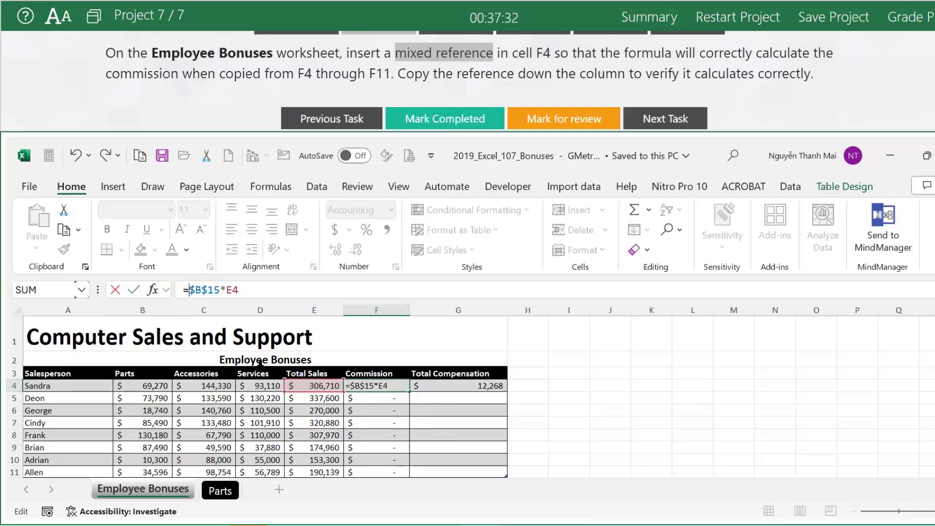
{"action": "key", "text": "Delete"}
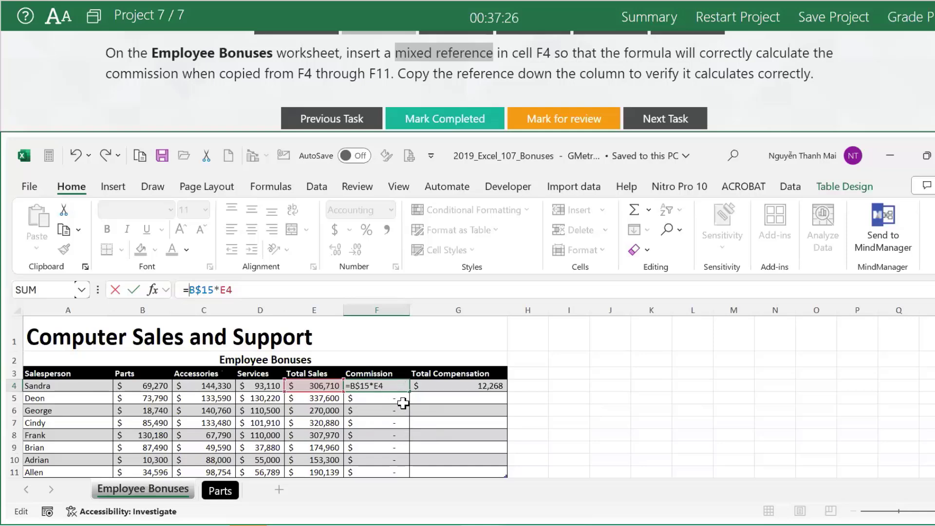
{"action": "key", "text": "Return"}
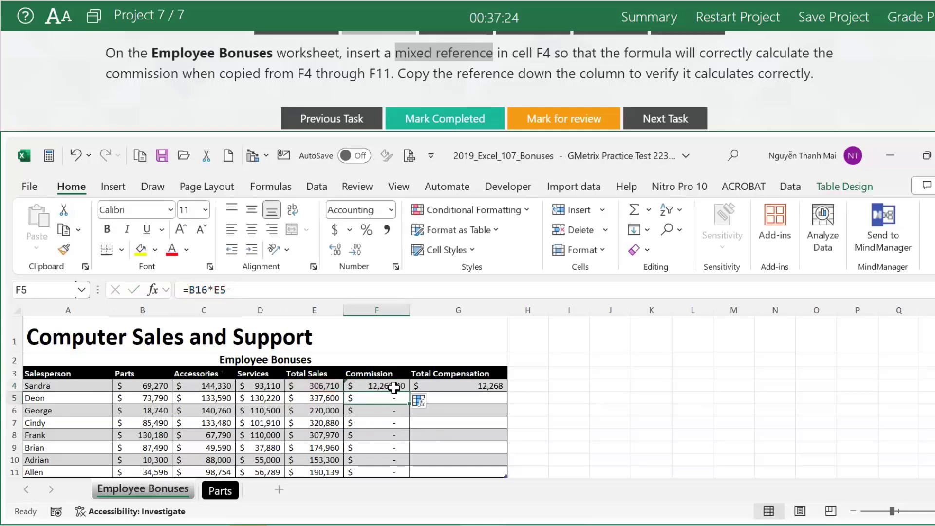
Fill F4's formula down through F11 and check the copied formula in F5.
{"action": "left_click", "coordinate": [399, 387]}
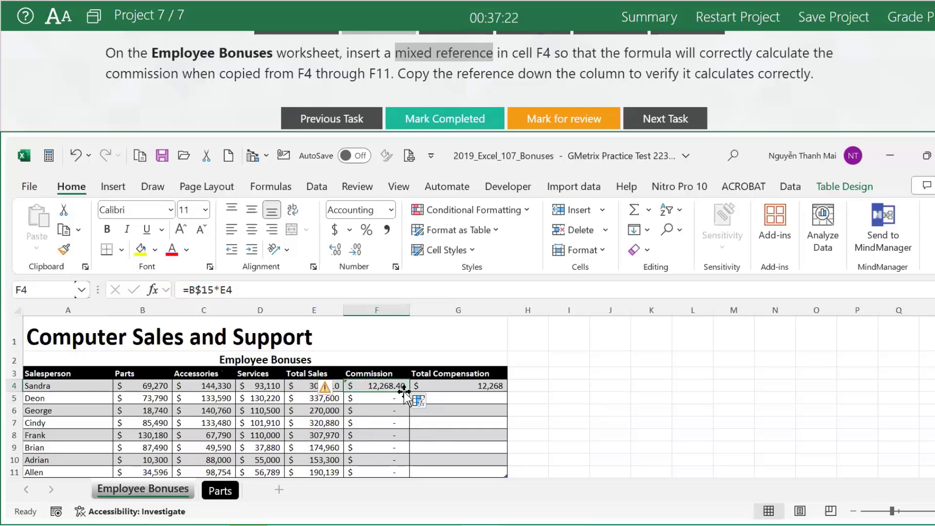
{"action": "double_click", "coordinate": [410, 392]}
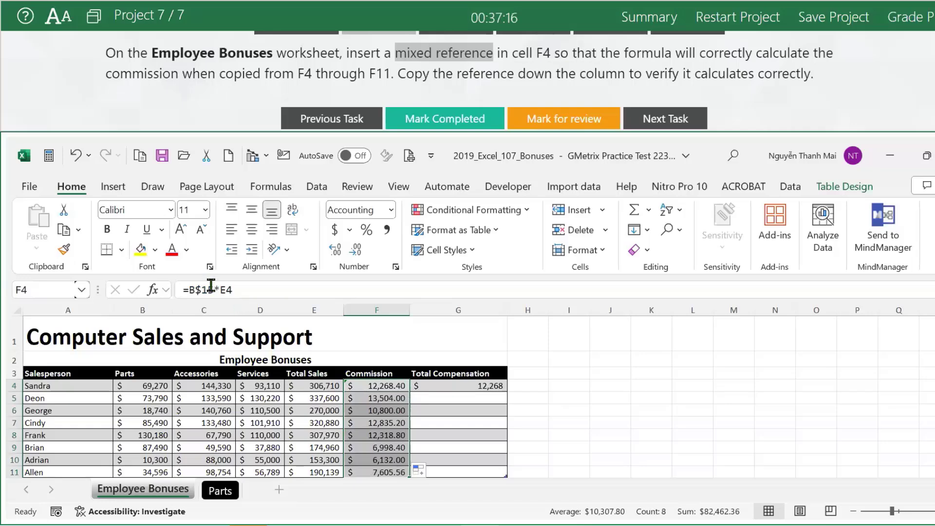
{"action": "left_click", "coordinate": [388, 402]}
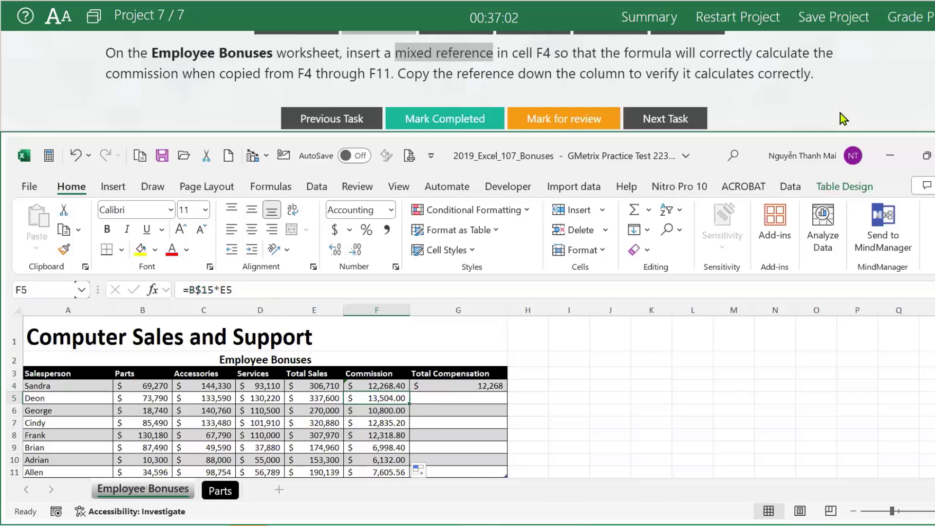
Grade the project, collapse Snow Rentals in the Test Summary, and close the summary.
{"action": "left_click", "coordinate": [831, 124]}
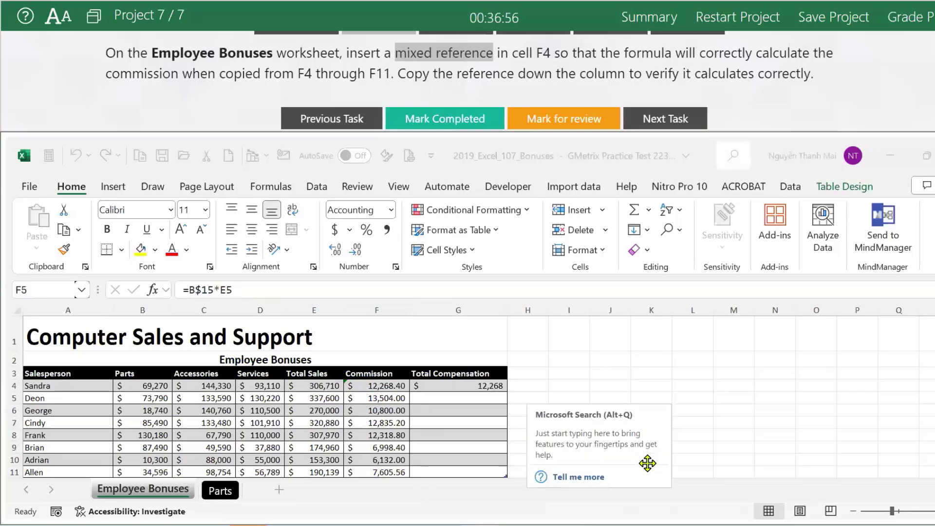
{"action": "left_click", "coordinate": [538, 479]}
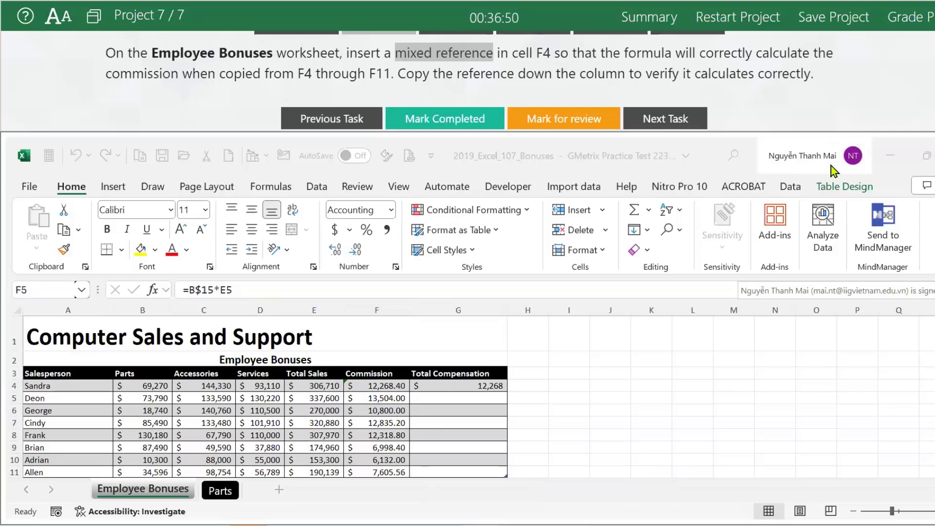
{"action": "left_click", "coordinate": [916, 24]}
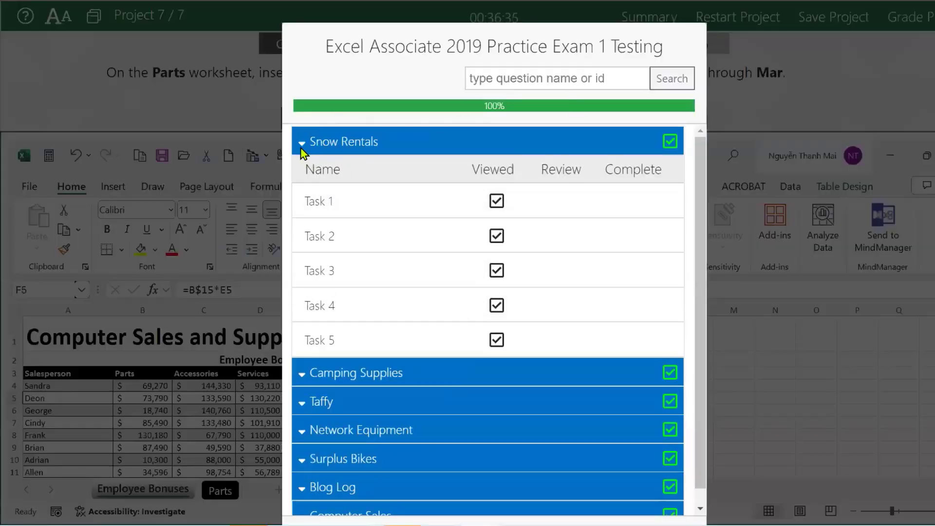
{"action": "left_click", "coordinate": [305, 143]}
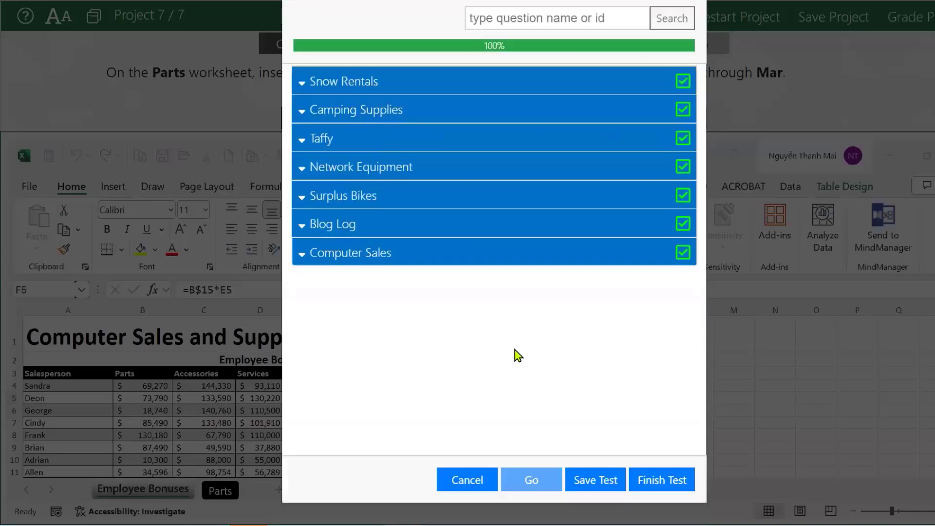
{"action": "left_click", "coordinate": [464, 482]}
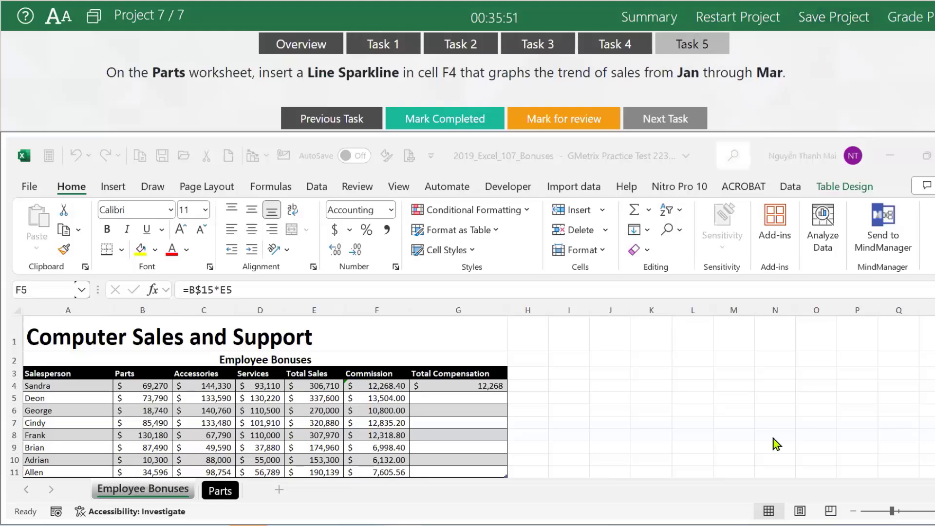
Close the GMetrix SMSe practice test window and show the Windows desktop.
{"action": "right_click", "coordinate": [402, 525]}
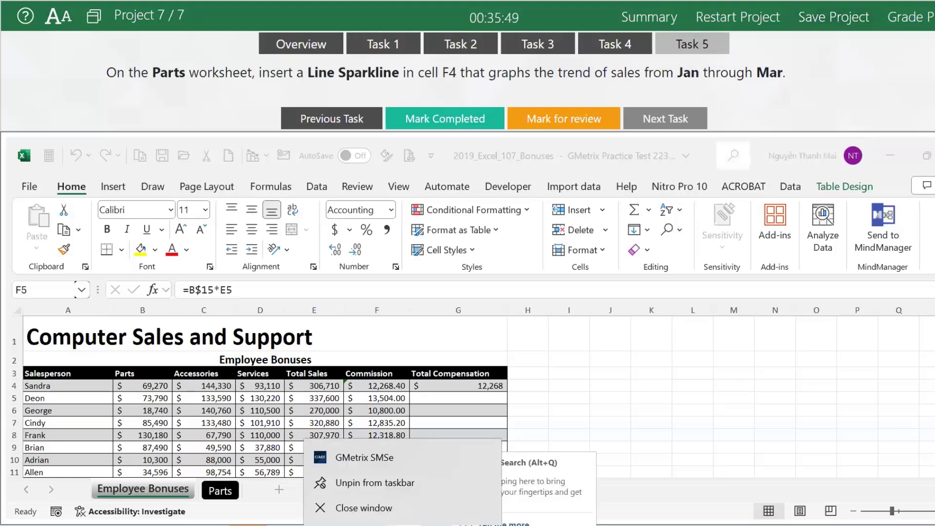
{"action": "left_click", "coordinate": [365, 508]}
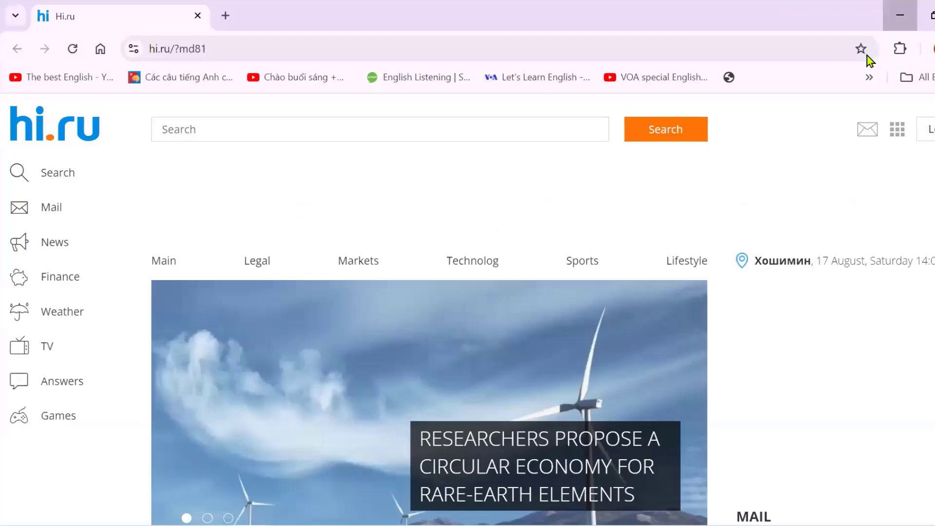
{"action": "left_click", "coordinate": [900, 15]}
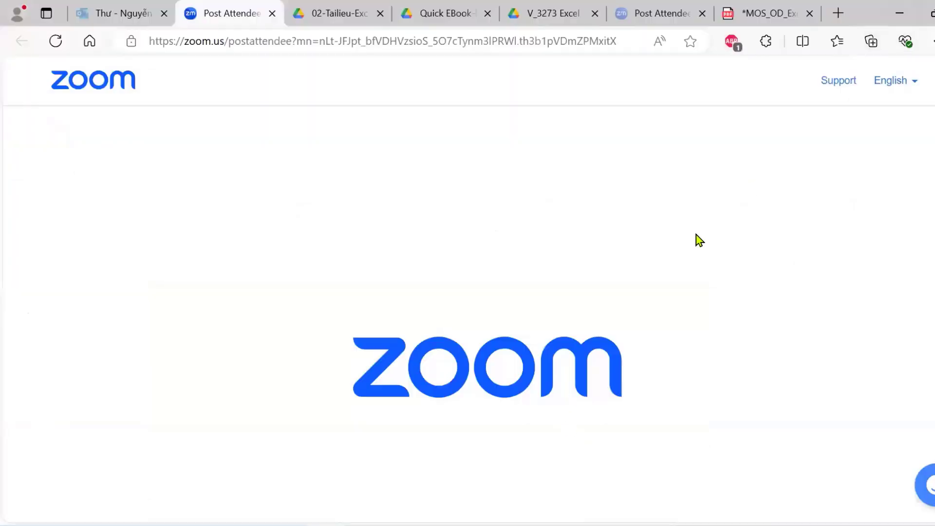
{"action": "key", "text": "super+d"}
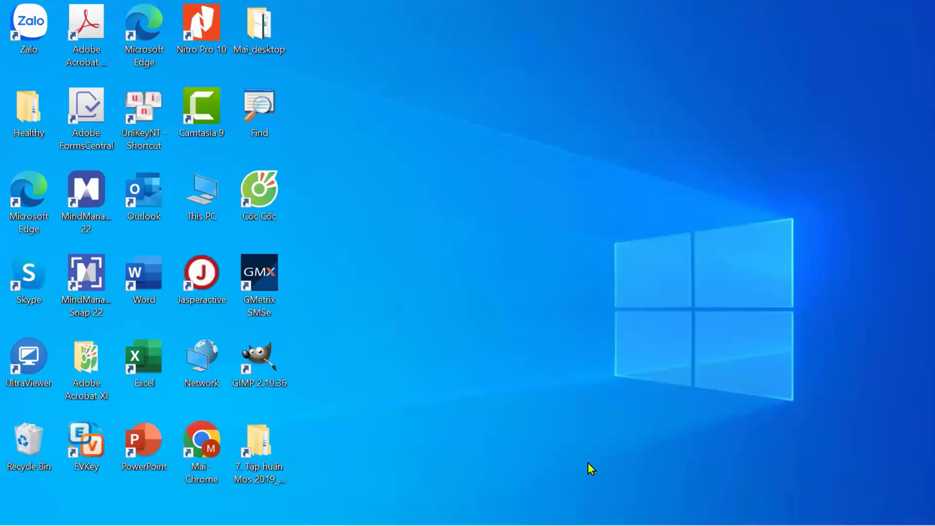
Restore the Word MOS study guide at Objective 4.1's formula-reference tasks.
{"action": "mouse_move", "coordinate": [432, 519]}
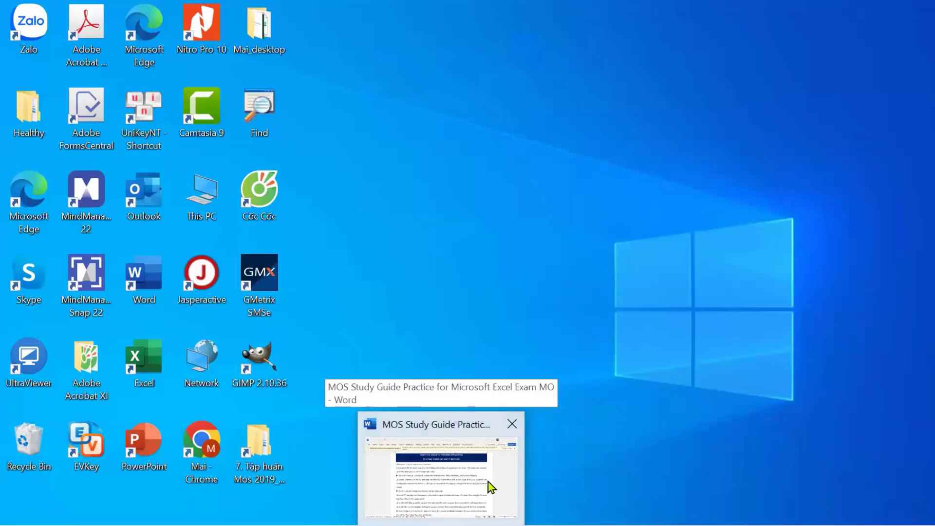
{"action": "left_click", "coordinate": [388, 443]}
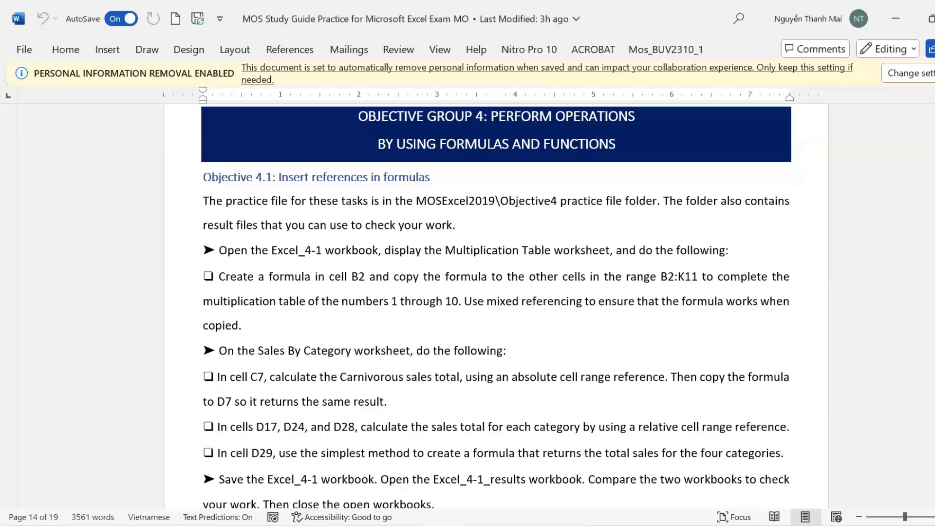
{"action": "mouse_move", "coordinate": [325, 523]}
{"action": "left_click", "coordinate": [287, 524]}
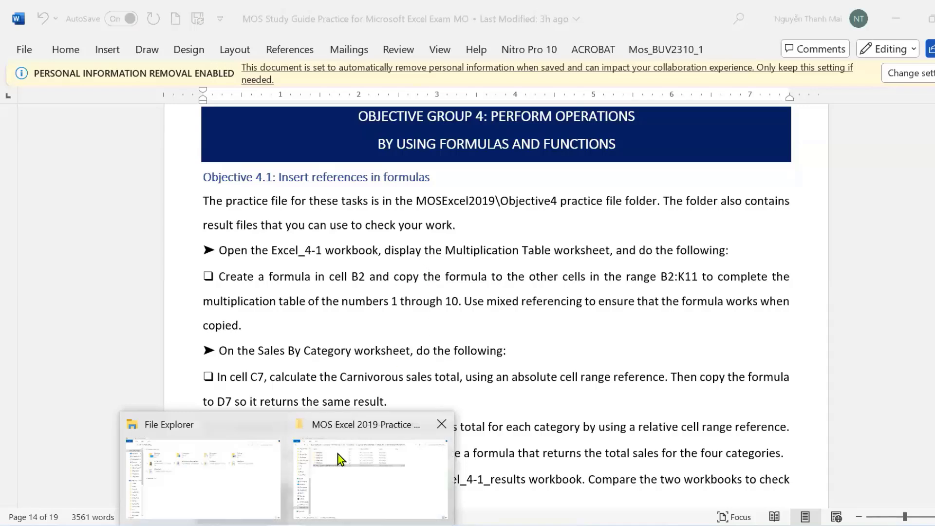
{"action": "left_click", "coordinate": [395, 336]}
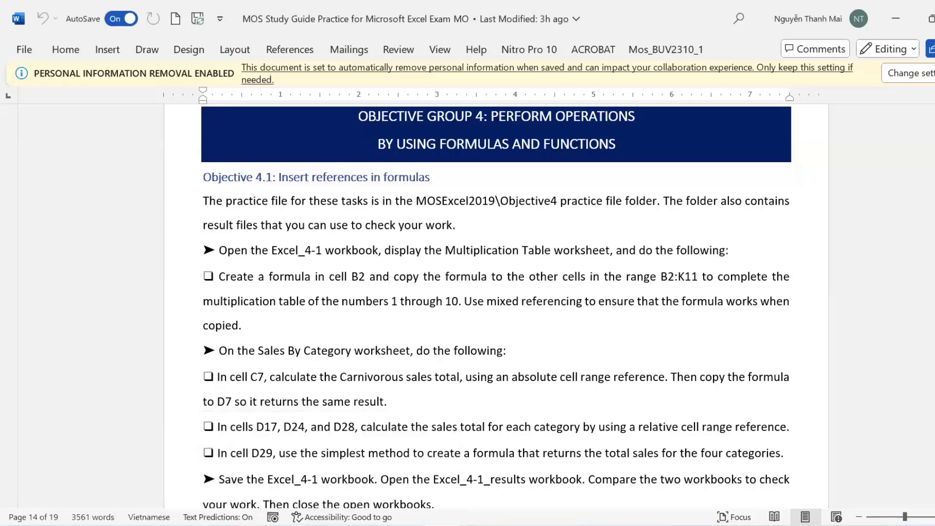
Skim the MOS_OD objectives PDF in Edge, then return to the Word study guide.
{"action": "left_click", "coordinate": [238, 468]}
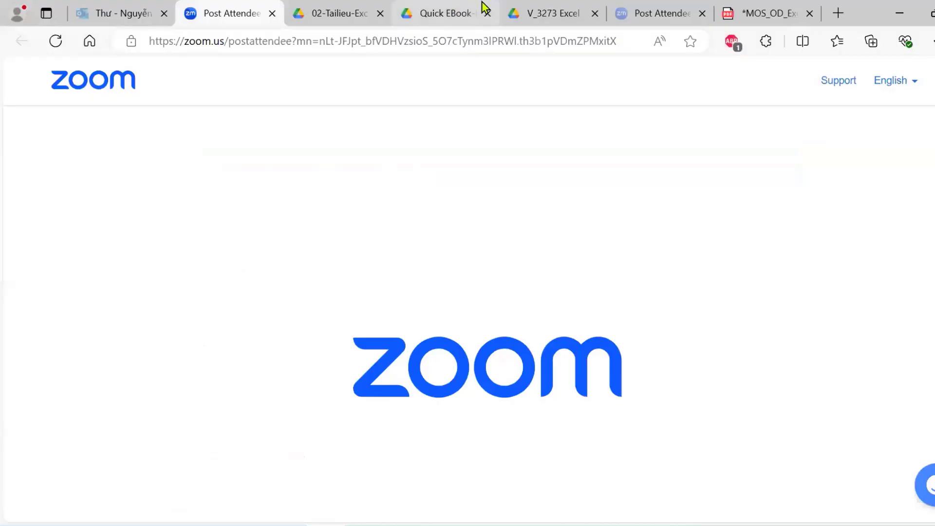
{"action": "left_click", "coordinate": [758, 21]}
{"action": "scroll", "coordinate": [404, 247], "scroll_direction": "down", "scroll_amount": 9}
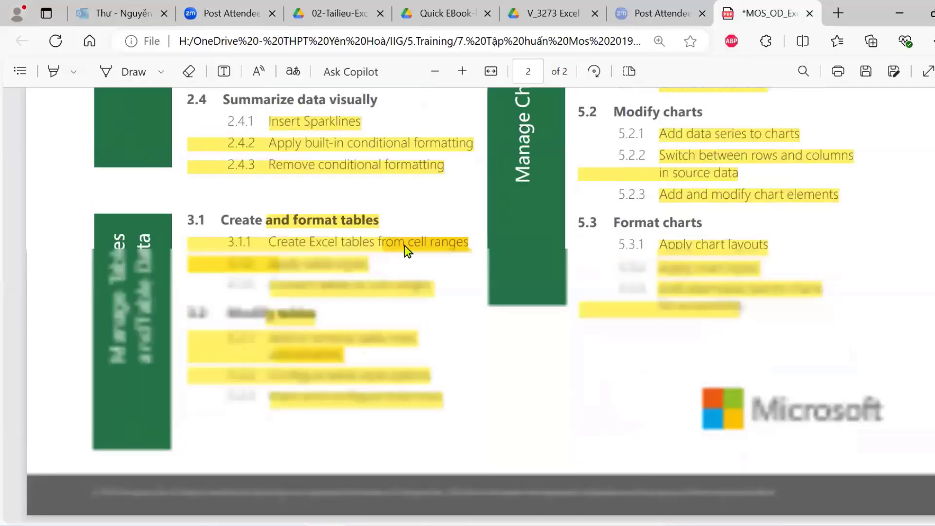
{"action": "scroll", "coordinate": [599, 276], "scroll_direction": "up", "scroll_amount": 5}
{"action": "scroll", "coordinate": [599, 276], "scroll_direction": "up", "scroll_amount": 10}
{"action": "scroll", "coordinate": [676, 294], "scroll_direction": "down", "scroll_amount": 5}
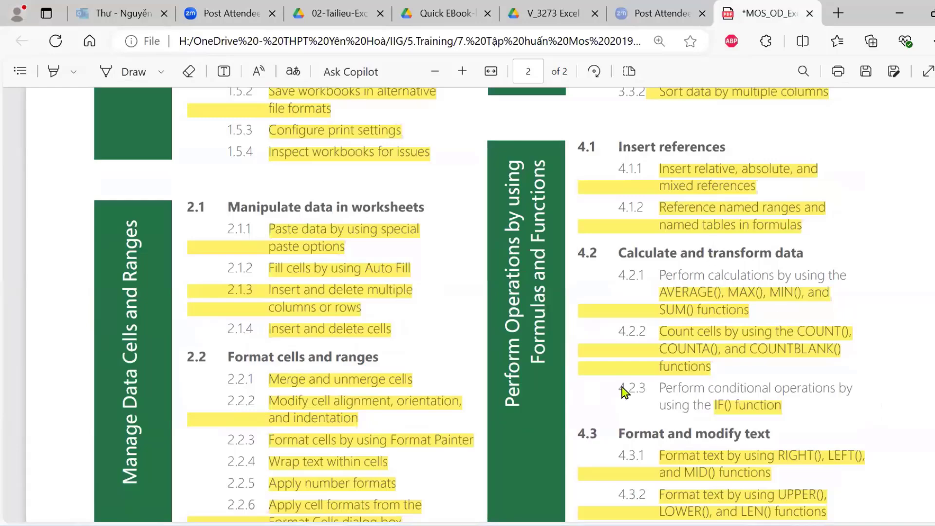
{"action": "key", "text": "alt+Tab"}
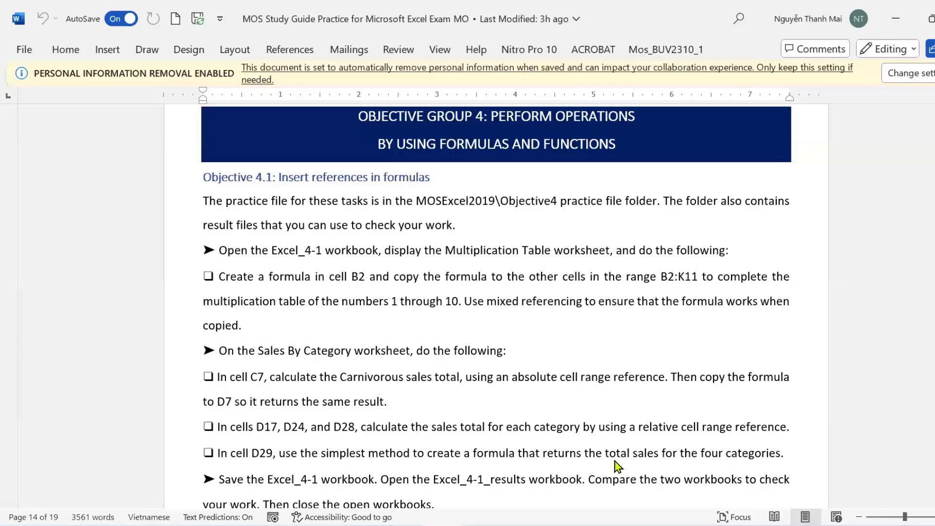
Highlight the 'Create a formula in cell B2' multiplication-table task in yellow.
{"action": "key", "text": "alt+Tab"}
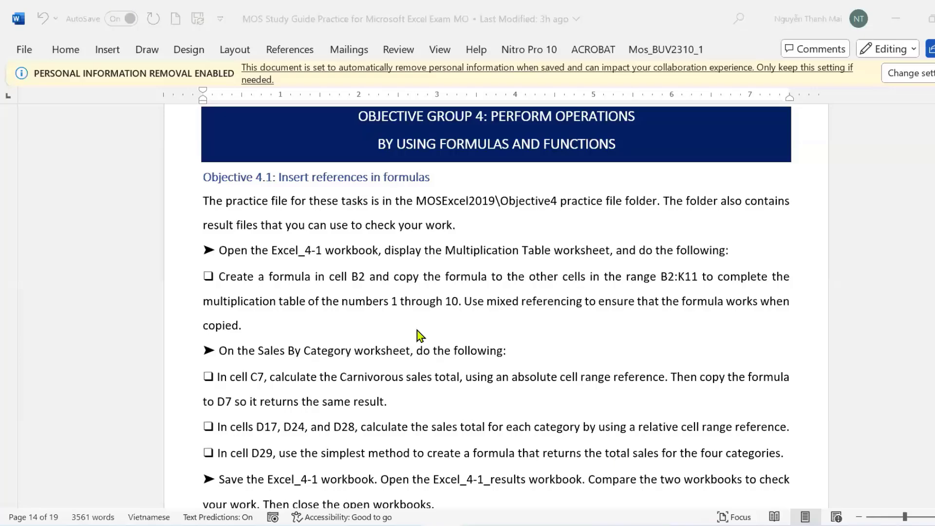
{"action": "key", "text": "alt+Tab"}
{"action": "scroll", "coordinate": [815, 293], "scroll_direction": "down", "scroll_amount": 3}
{"action": "scroll", "coordinate": [815, 297], "scroll_direction": "up", "scroll_amount": 3}
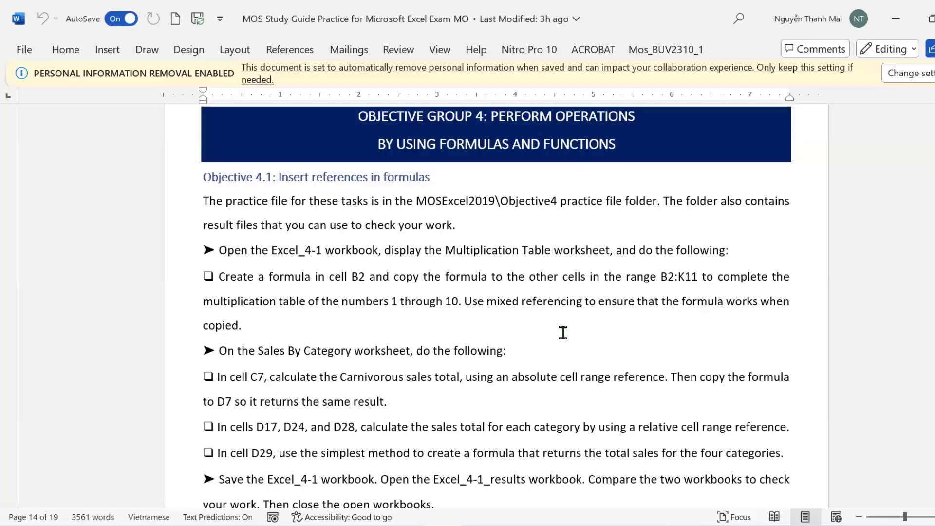
{"action": "double_click", "coordinate": [169, 301]}
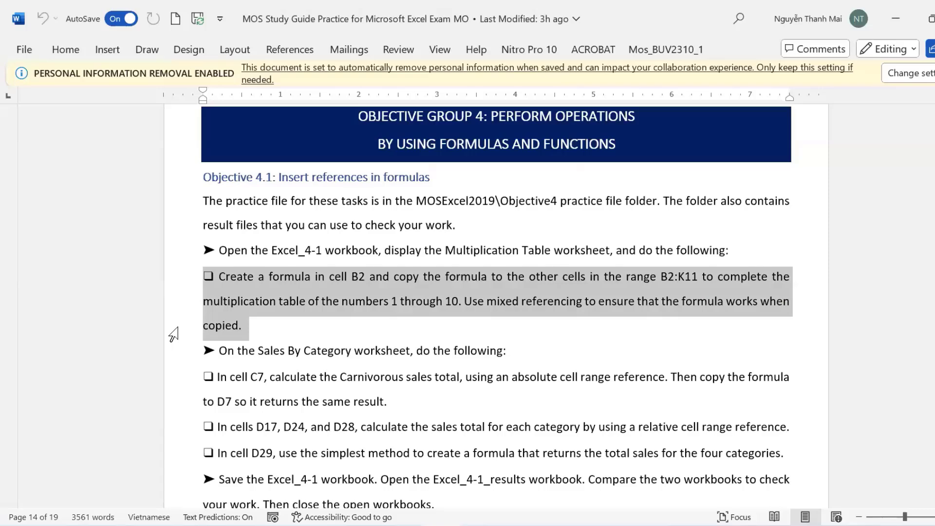
{"action": "mouse_move", "coordinate": [195, 311]}
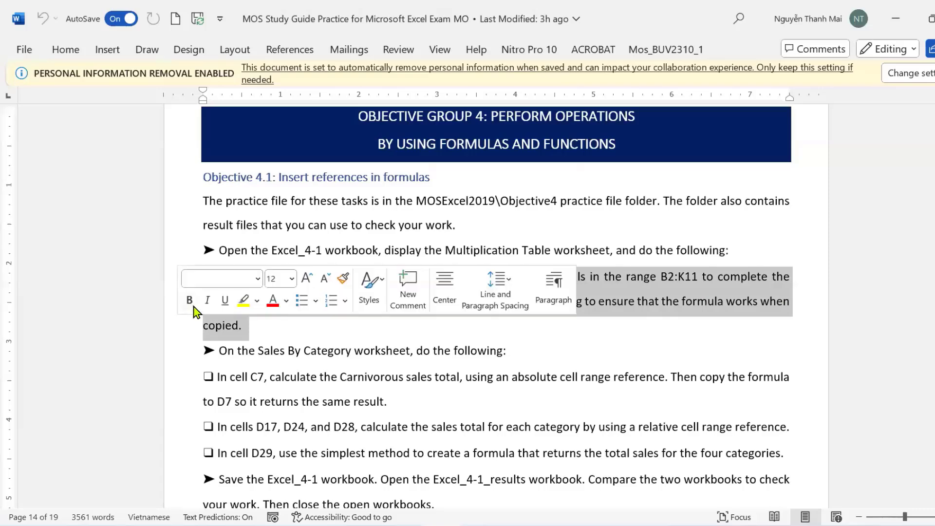
{"action": "left_click", "coordinate": [243, 301]}
{"action": "left_click", "coordinate": [502, 351]}
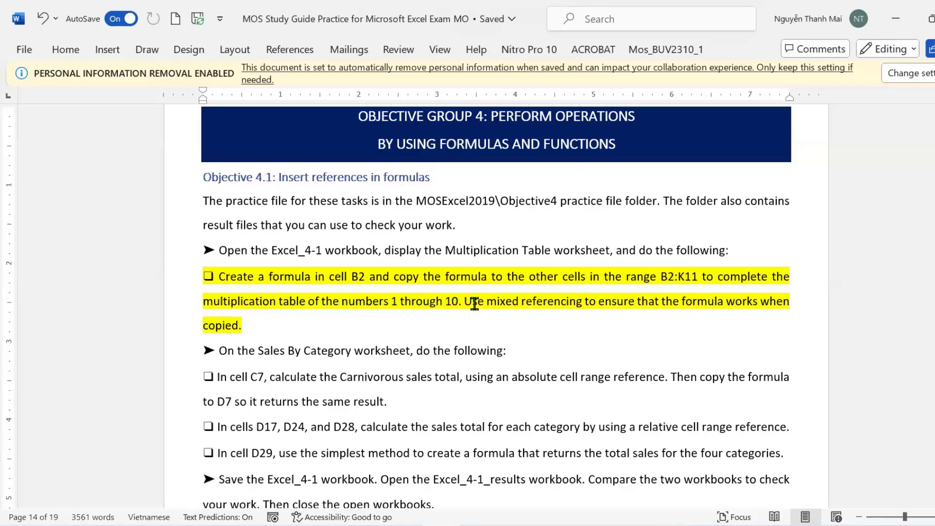
Select the words 'mixed referencing' and switch to the MOS Excel 2019 Practice Files folder.
{"action": "left_click_drag", "start_coordinate": [510, 303], "coordinate": [575, 303]}
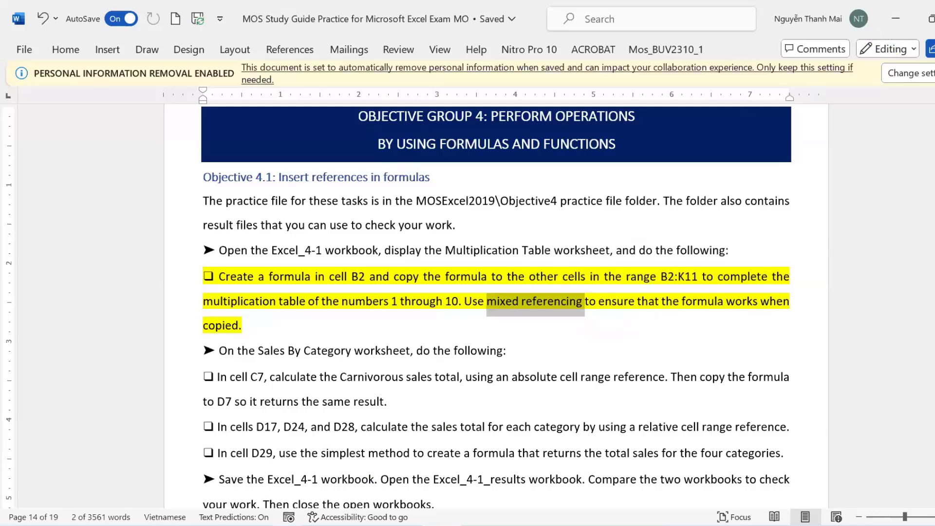
{"action": "left_click", "coordinate": [288, 525]}
{"action": "left_click", "coordinate": [368, 463]}
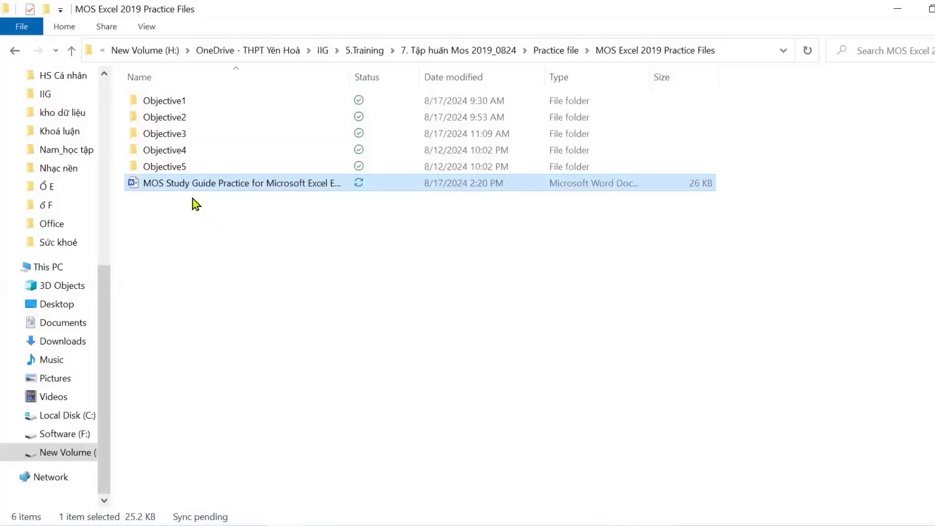
Open Excel_4-1 from the Objective4 folder.
{"action": "double_click", "coordinate": [190, 148]}
{"action": "left_click", "coordinate": [179, 100]}
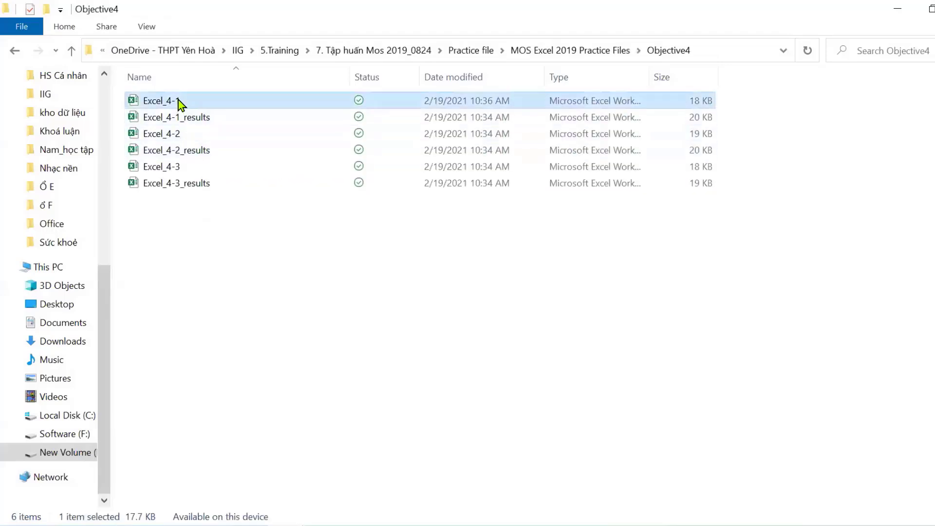
{"action": "double_click", "coordinate": [178, 101]}
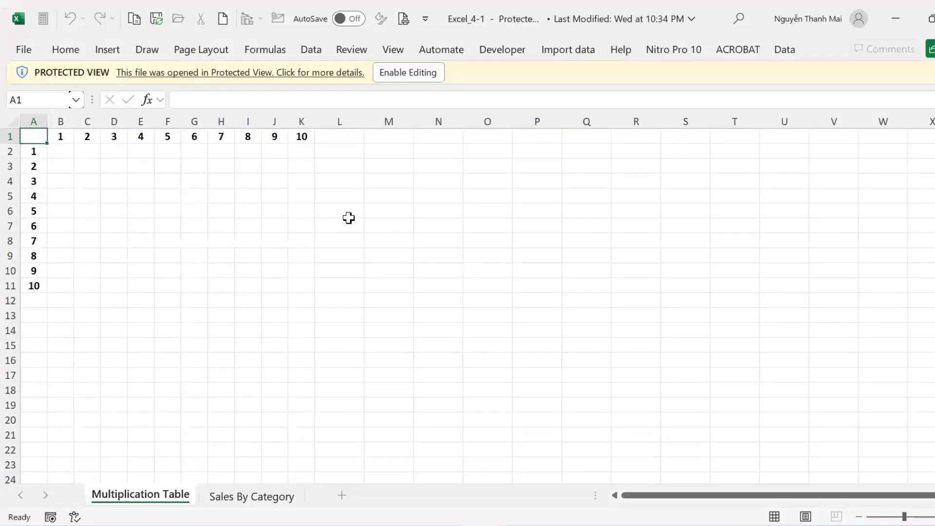
Enable editing and fill B2:K11 with Blue, Accent 1, Lighter 80%.
{"action": "left_click", "coordinate": [420, 73]}
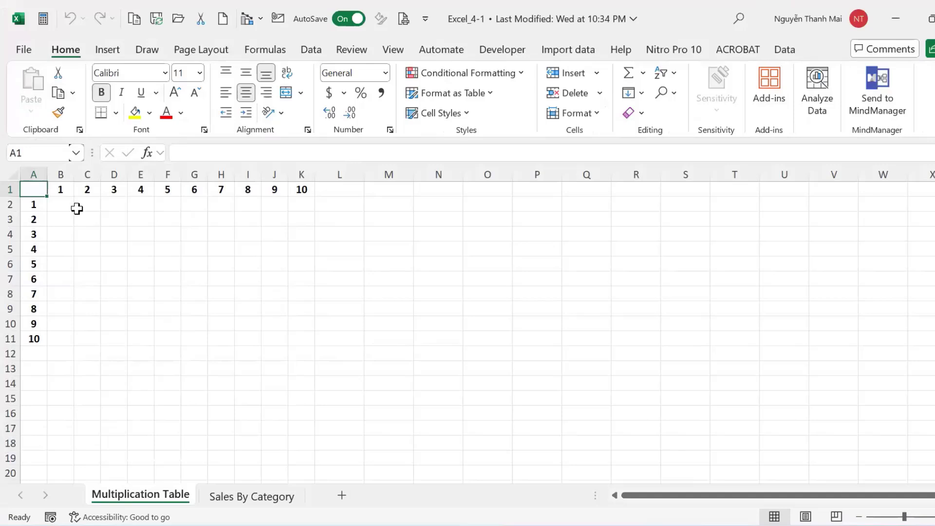
{"action": "left_click_drag", "start_coordinate": [57, 207], "coordinate": [301, 337]}
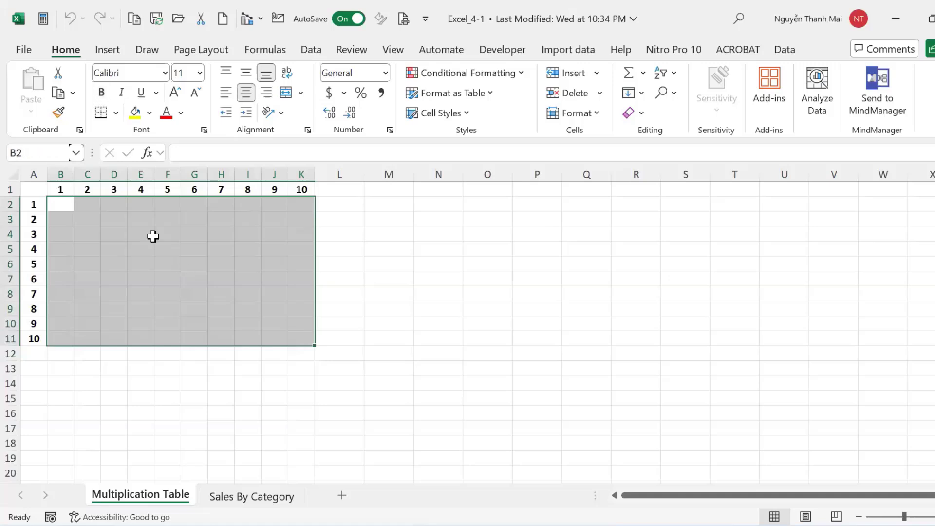
{"action": "left_click", "coordinate": [150, 113]}
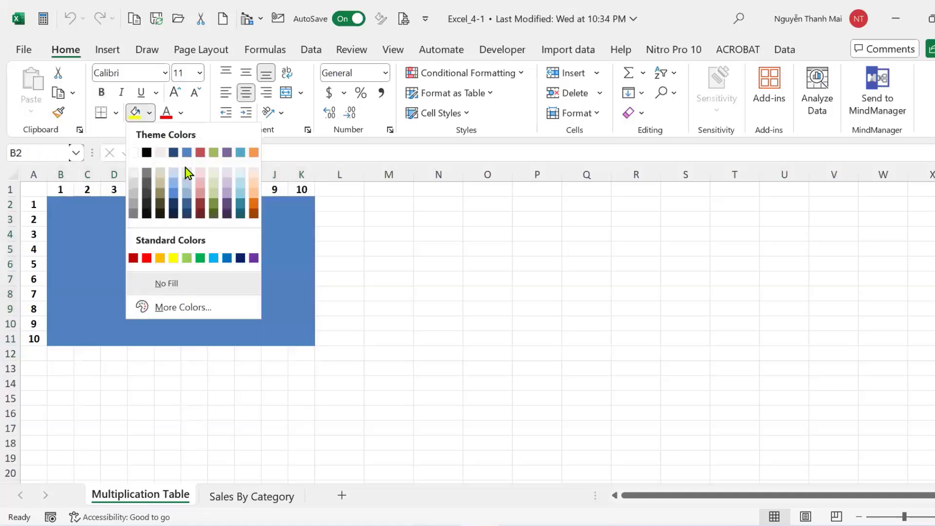
{"action": "left_click", "coordinate": [186, 182]}
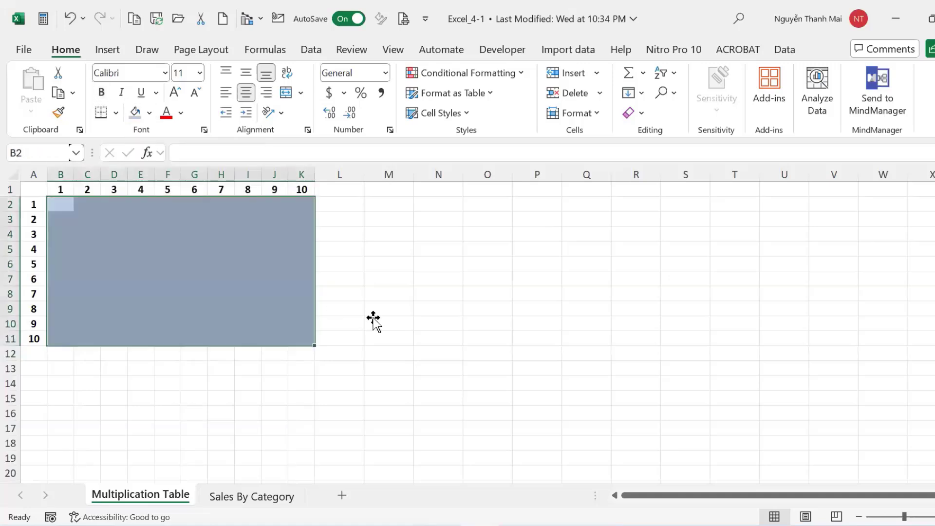
{"action": "left_click", "coordinate": [373, 322]}
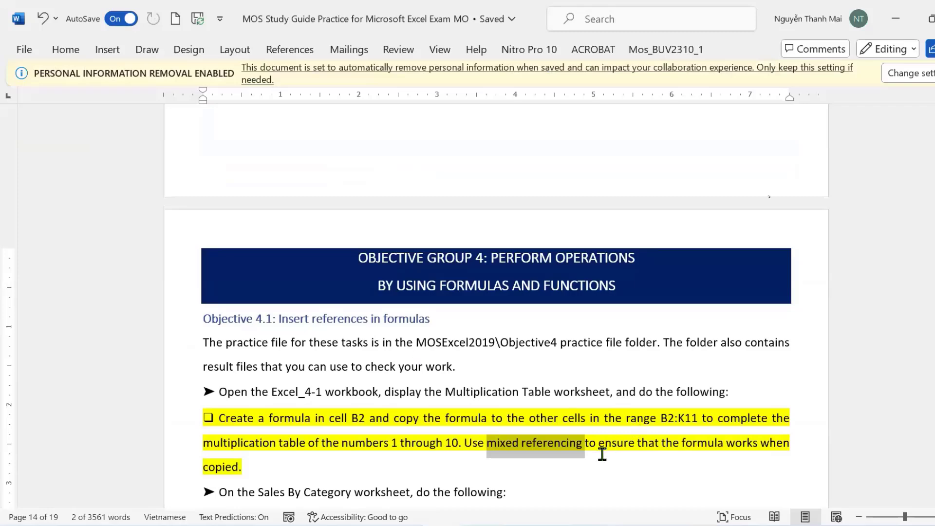
Return to the Excel_4-1 Multiplication Table sheet with cell B2 active.
{"action": "left_click", "coordinate": [562, 402]}
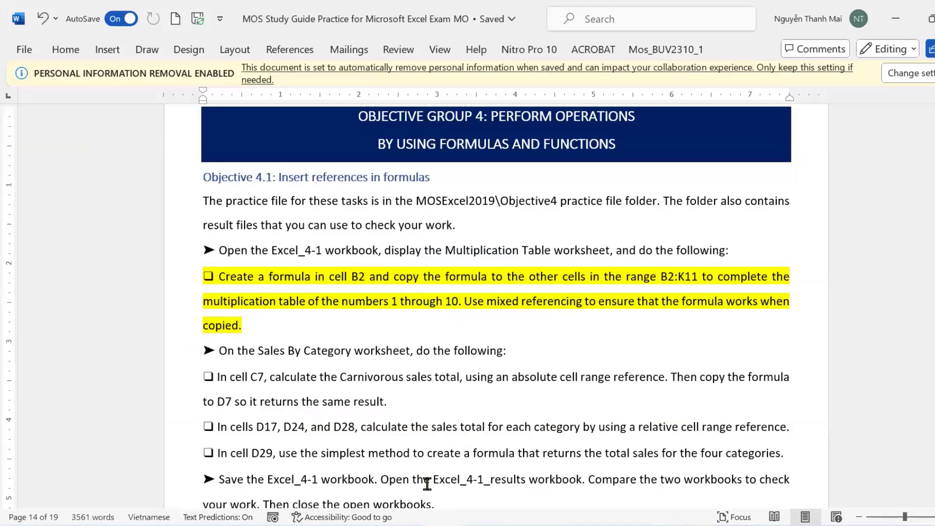
{"action": "mouse_move", "coordinate": [480, 525]}
{"action": "left_click", "coordinate": [438, 515]}
{"action": "left_click", "coordinate": [60, 208]}
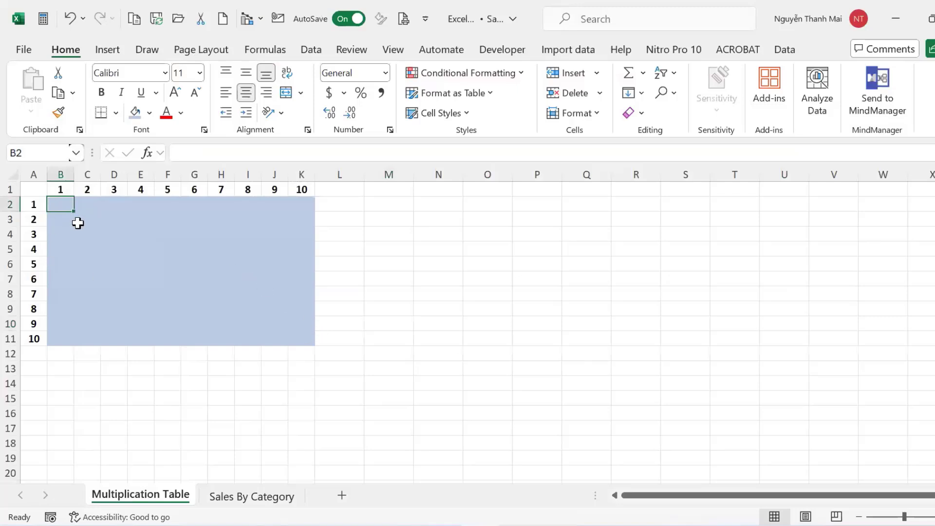
Arrange Excel above the Word instructions and start a formula with '=' in B2.
{"action": "key", "text": "shift+Return"}
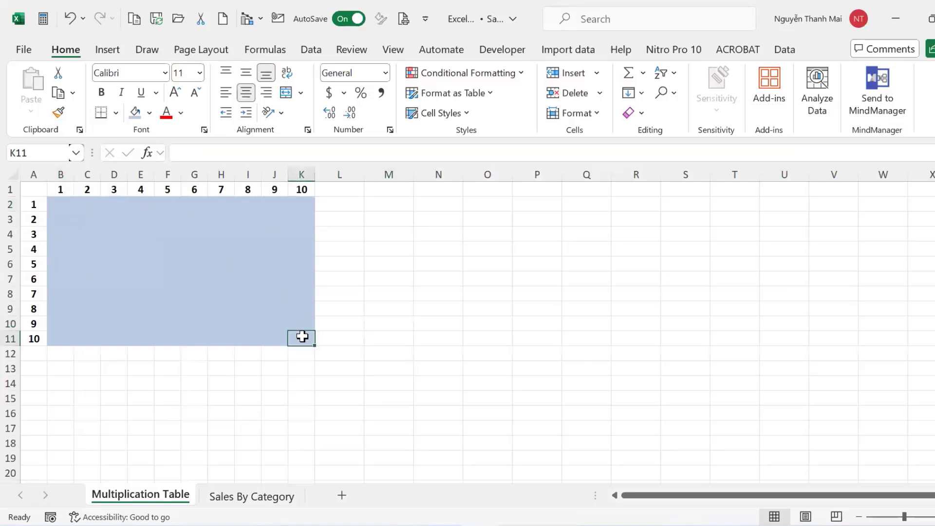
{"action": "left_click_drag", "start_coordinate": [49, 205], "coordinate": [304, 338]}
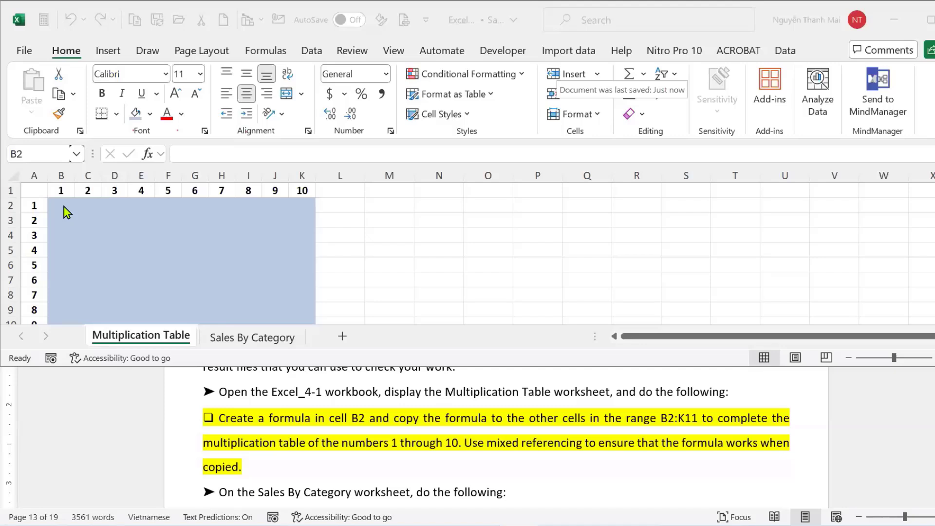
{"action": "left_click", "coordinate": [63, 204]}
{"action": "type", "text": "="}
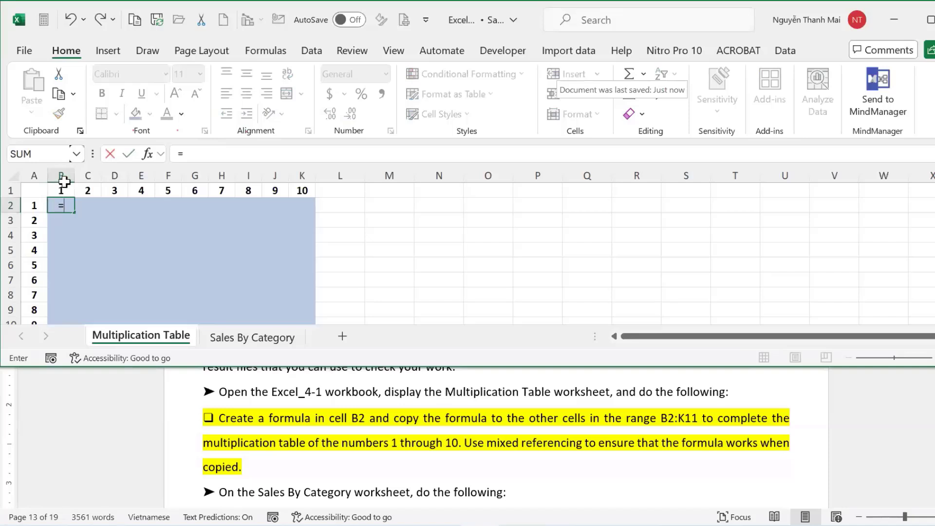
Build =B$1*$A2 in B2, locking row 1 of the header and column A of the row number.
{"action": "left_click", "coordinate": [65, 190]}
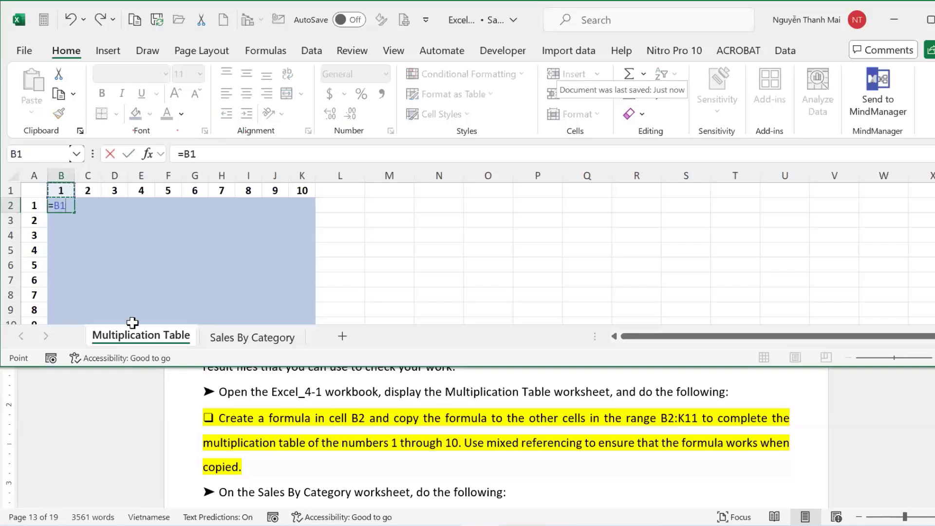
{"action": "key", "text": "F4"}
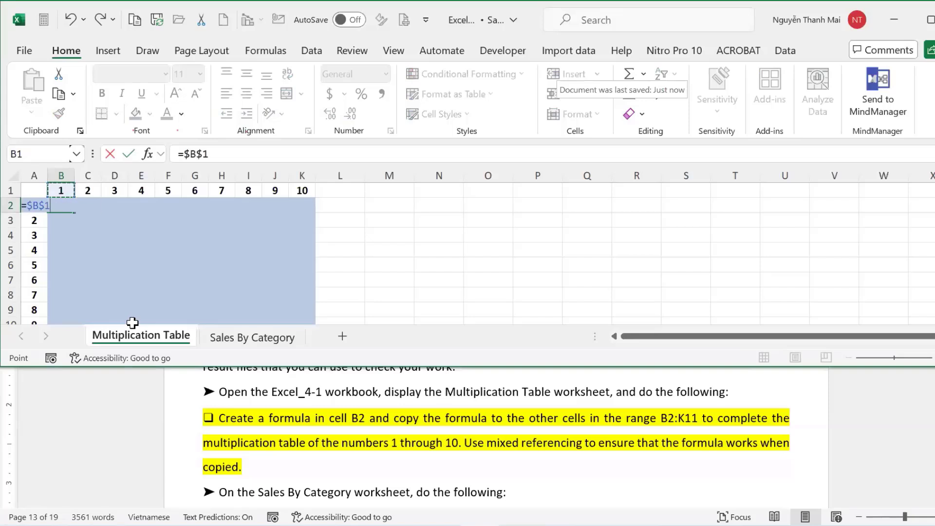
{"action": "key", "text": "F4"}
{"action": "key", "text": "F4"}
{"action": "type", "text": "*"}
{"action": "left_click", "coordinate": [568, 270]}
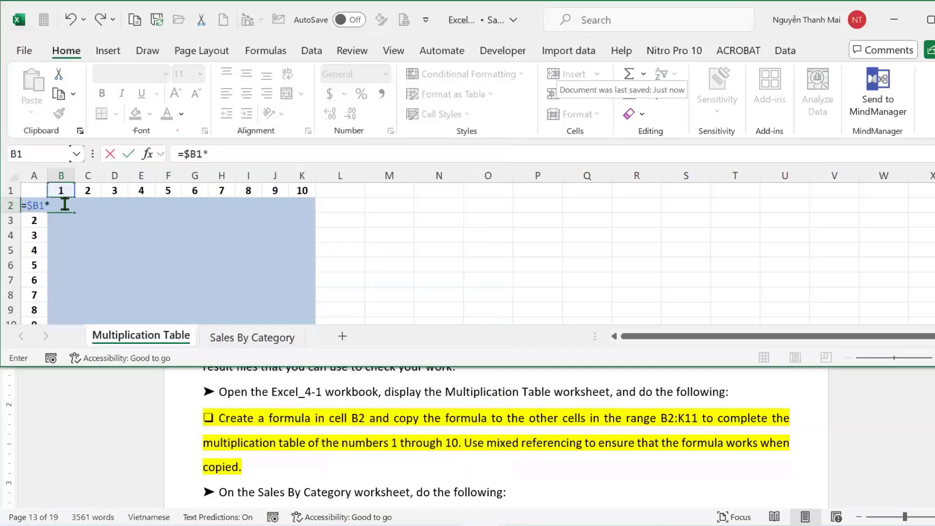
{"action": "left_click", "coordinate": [249, 151]}
{"action": "left_click", "coordinate": [33, 220]}
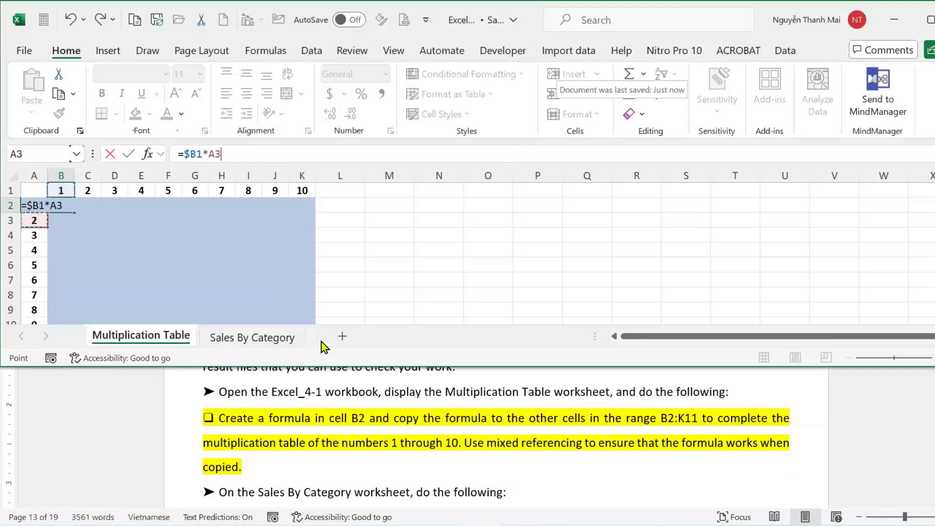
{"action": "key", "text": "Up"}
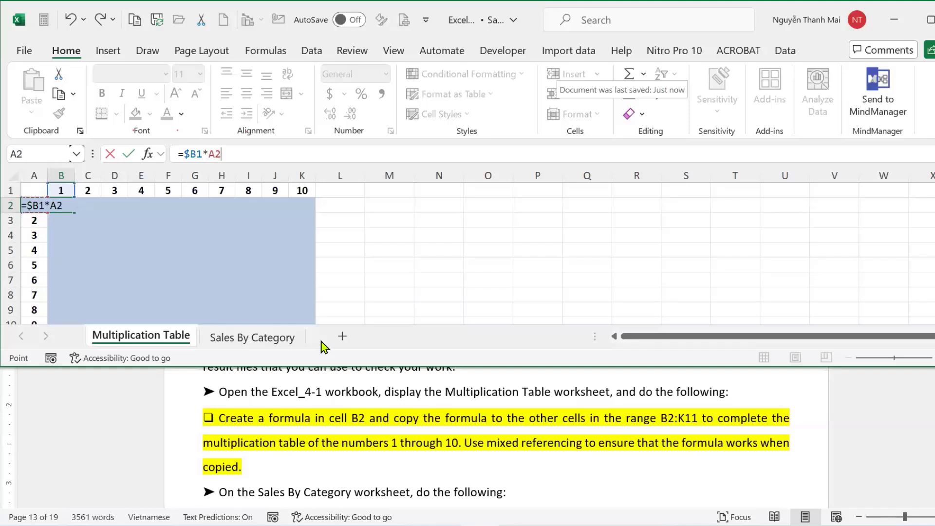
{"action": "key", "text": "F4"}
{"action": "key", "text": "F4"}
{"action": "key", "text": "F4"}
{"action": "left_click", "coordinate": [202, 154]}
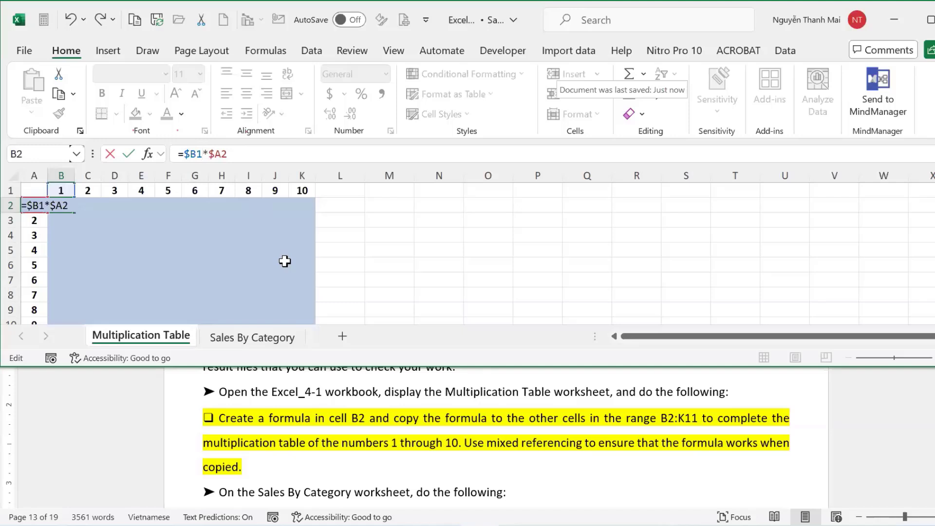
{"action": "key", "text": "F4"}
{"action": "key", "text": "F4"}
{"action": "key", "text": "F4"}
{"action": "left_click", "coordinate": [284, 158]}
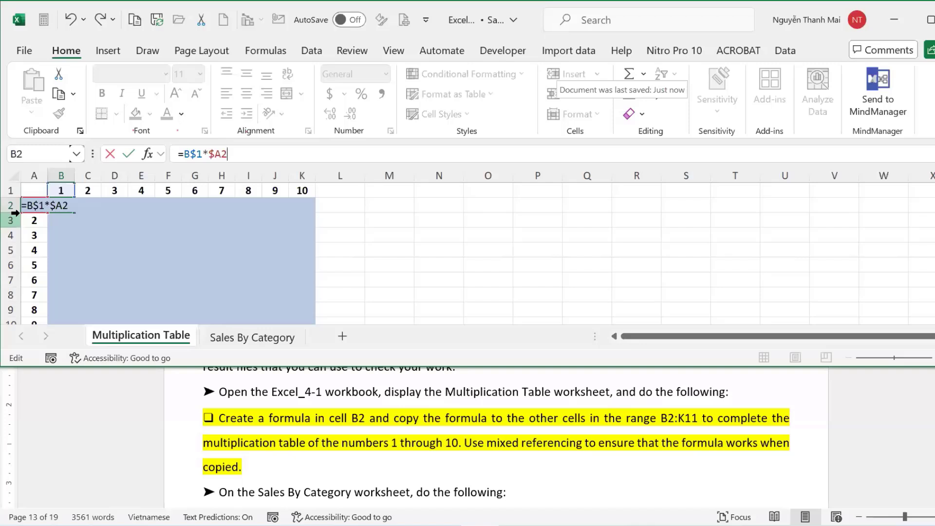
Enter the B2 formula and fill it across to K2 and down to row 11.
{"action": "key", "text": "Return"}
{"action": "key", "text": "shift+Return"}
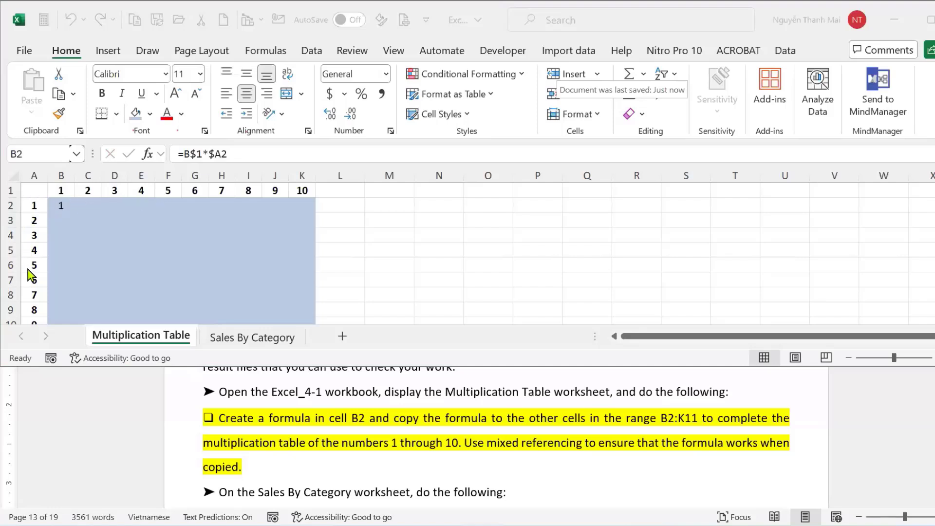
{"action": "left_click", "coordinate": [59, 202]}
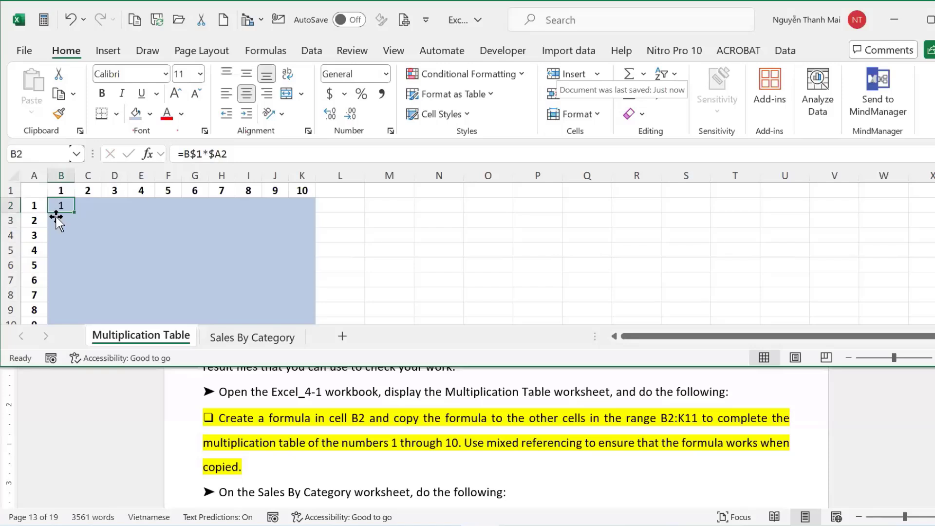
{"action": "left_click_drag", "start_coordinate": [72, 209], "coordinate": [315, 211]}
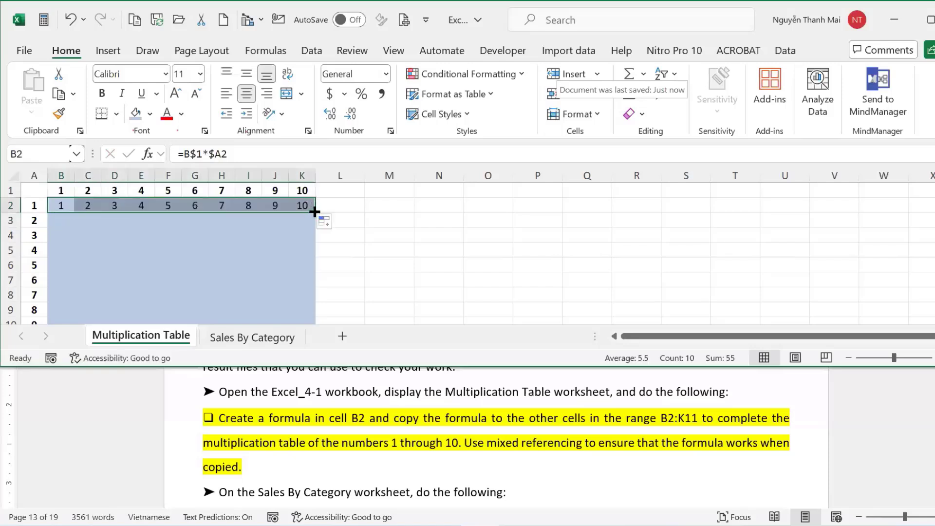
{"action": "left_click_drag", "start_coordinate": [314, 215], "coordinate": [306, 306]}
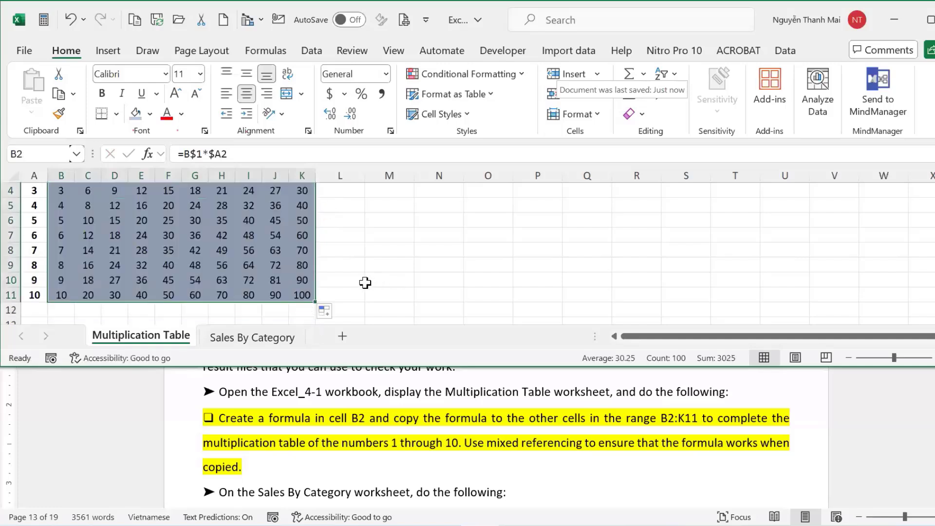
{"action": "scroll", "coordinate": [366, 282], "scroll_direction": "up", "scroll_amount": 1}
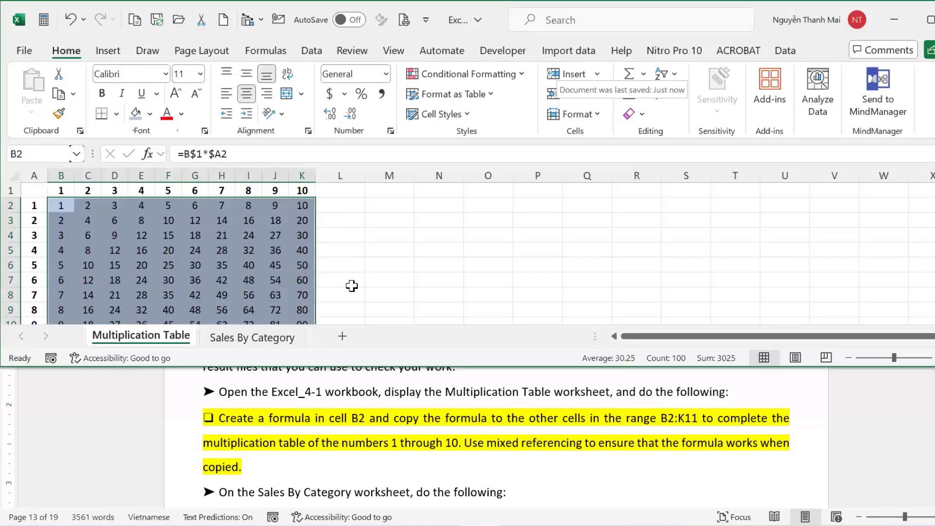
{"action": "left_click", "coordinate": [351, 286]}
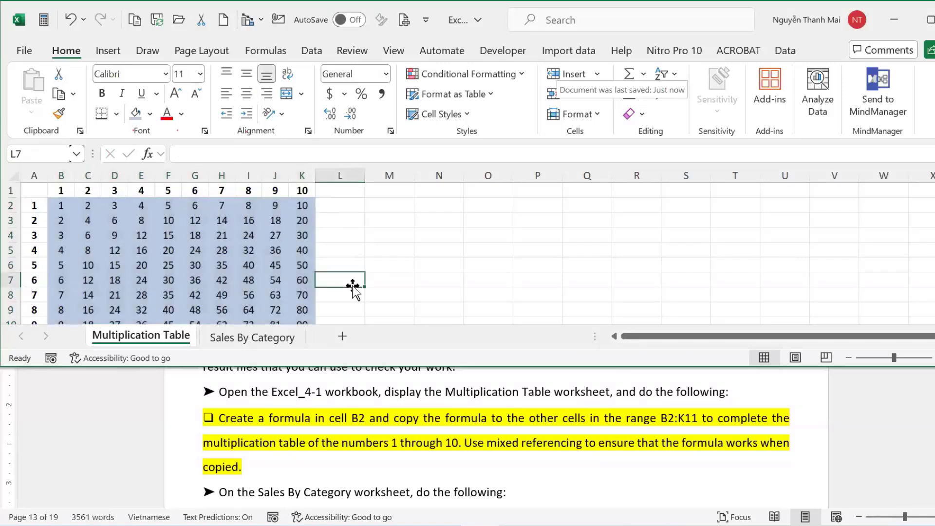
{"action": "left_click", "coordinate": [851, 443]}
Highlight the C7 task paragraph in yellow.
{"action": "scroll", "coordinate": [328, 441], "scroll_direction": "down", "scroll_amount": 5}
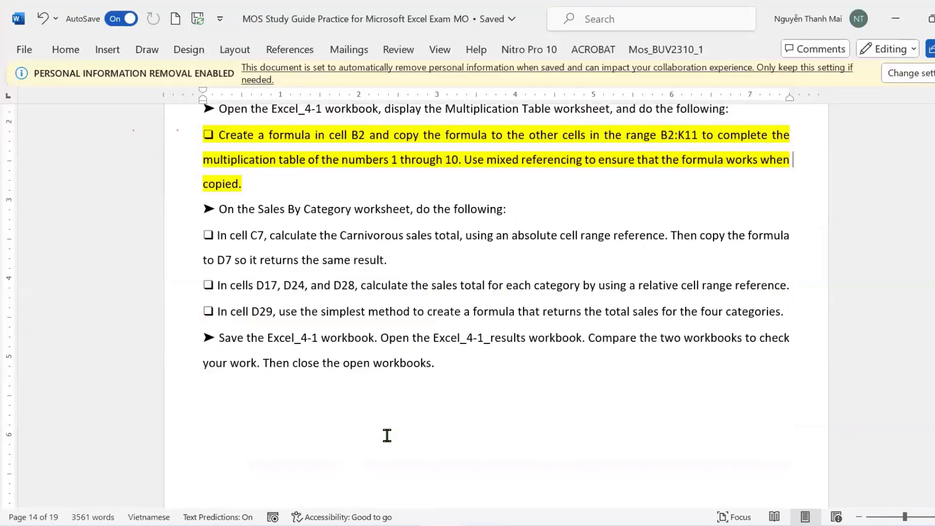
{"action": "scroll", "coordinate": [386, 435], "scroll_direction": "up", "scroll_amount": 3}
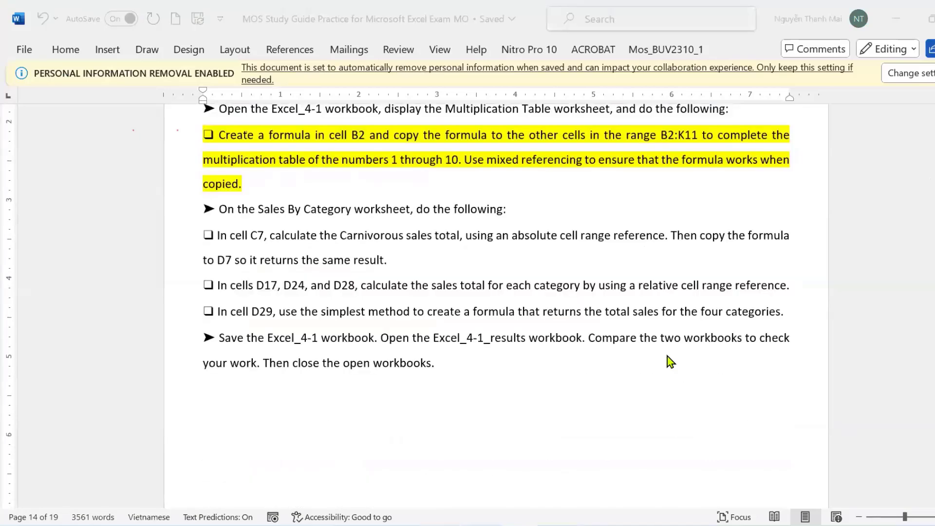
{"action": "scroll", "coordinate": [671, 361], "scroll_direction": "down", "scroll_amount": 3}
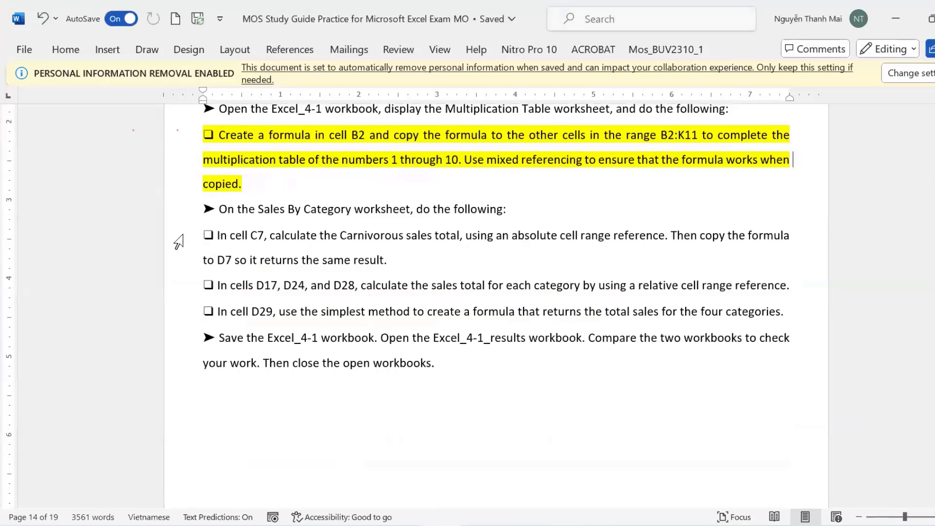
{"action": "double_click", "coordinate": [183, 261]}
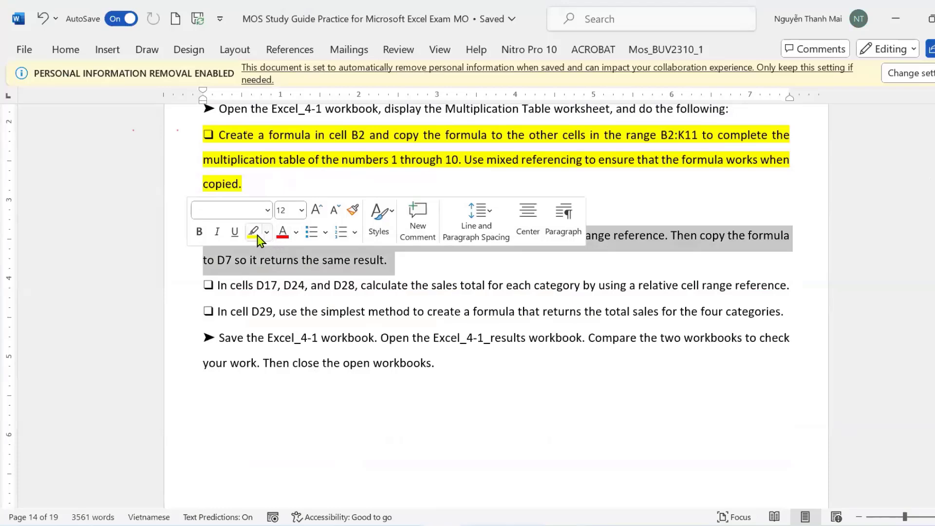
{"action": "left_click", "coordinate": [253, 233]}
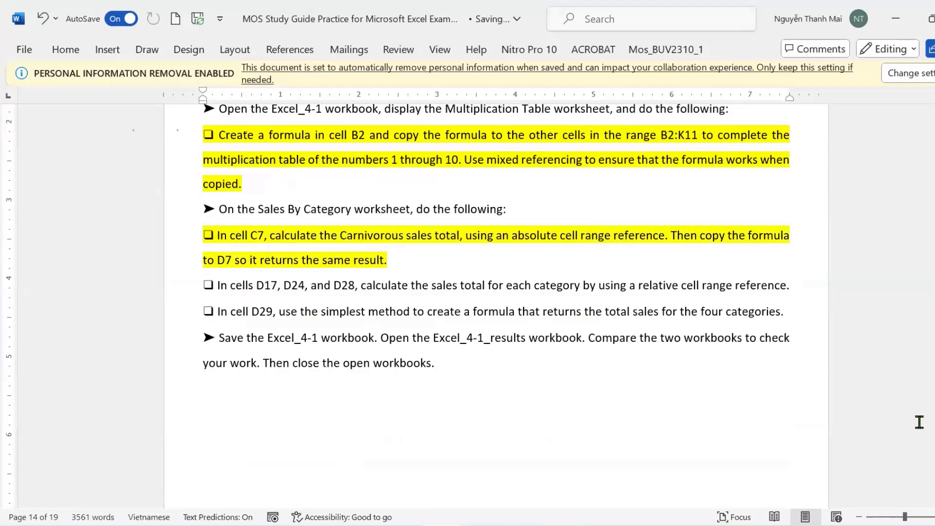
Colour the phrase 'absolute cell range reference' red.
{"action": "scroll", "coordinate": [487, 273], "scroll_direction": "down", "scroll_amount": 3}
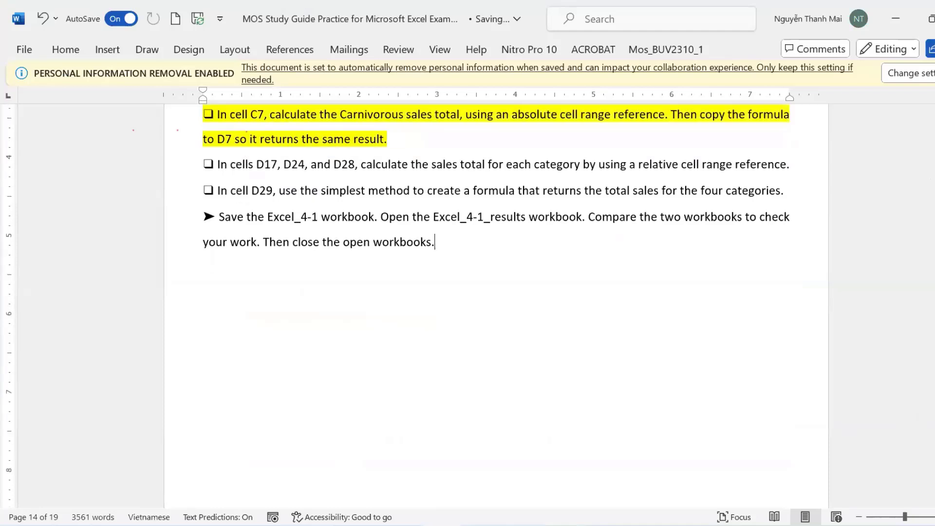
{"action": "scroll", "coordinate": [487, 273], "scroll_direction": "up", "scroll_amount": 1}
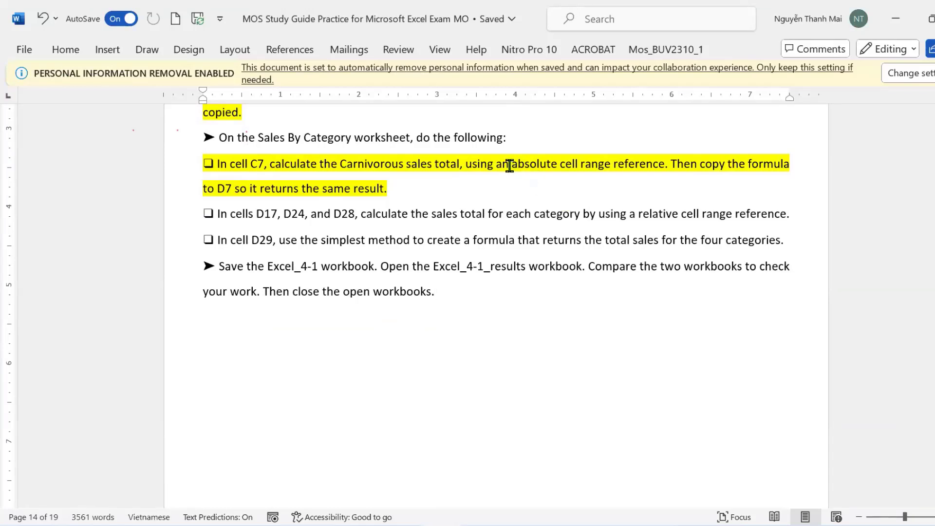
{"action": "left_click_drag", "start_coordinate": [497, 164], "coordinate": [648, 164]}
{"action": "left_click", "coordinate": [524, 172]}
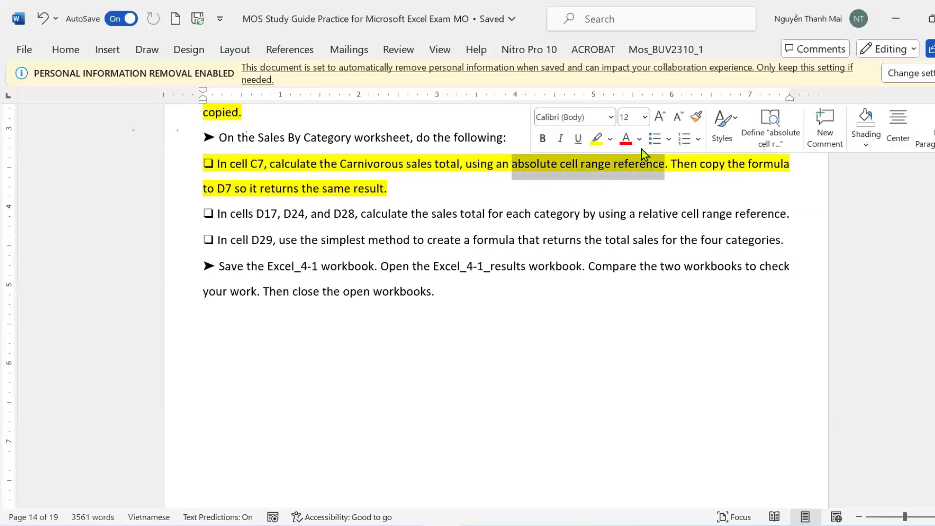
{"action": "left_click", "coordinate": [623, 145]}
{"action": "left_click", "coordinate": [679, 216]}
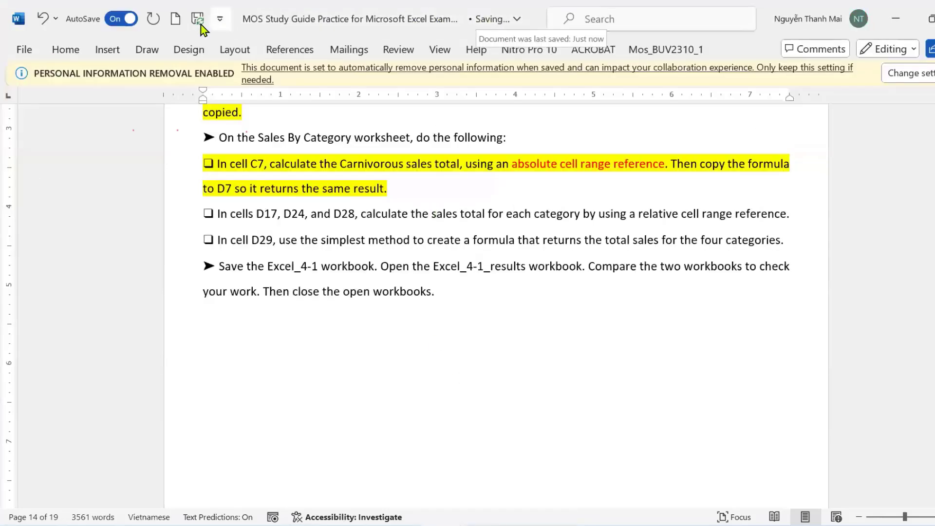
Turn AutoSave off and restore down the Word window.
{"action": "left_click", "coordinate": [115, 19]}
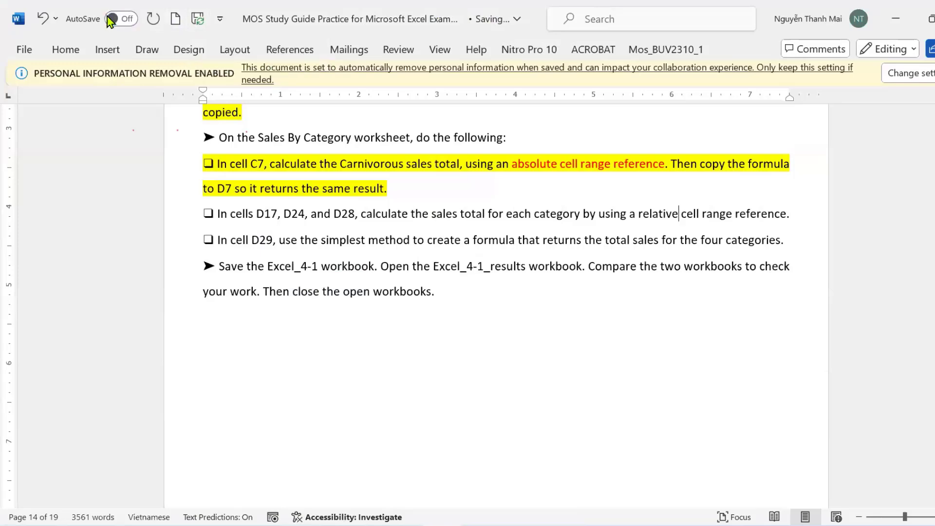
{"action": "left_click", "coordinate": [445, 14]}
{"action": "double_click", "coordinate": [445, 15]}
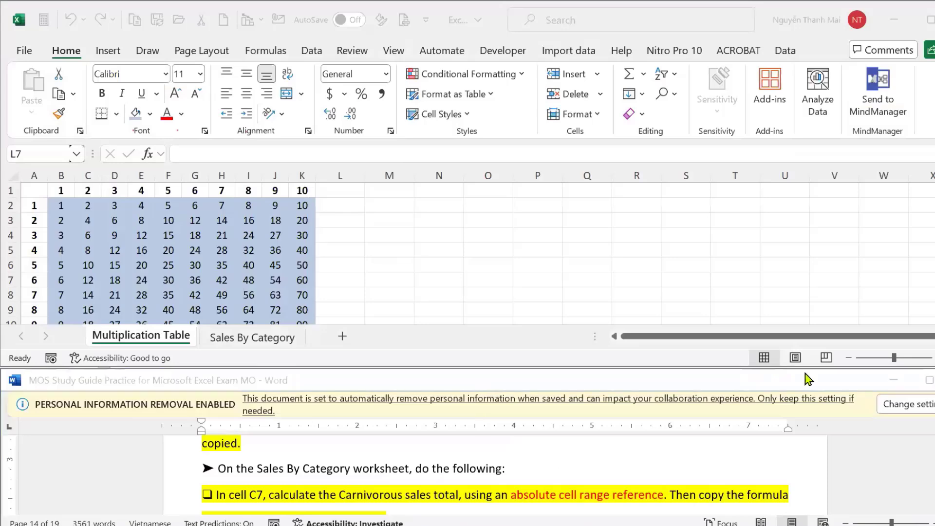
Show the Sales By Category sheet and jump to cell C7 via the Name Box.
{"action": "left_click", "coordinate": [257, 345]}
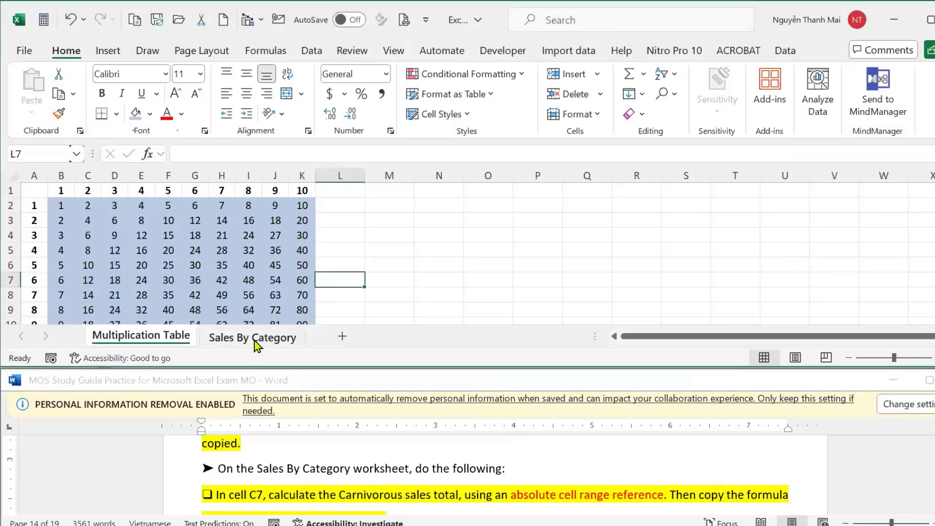
{"action": "left_click", "coordinate": [256, 343]}
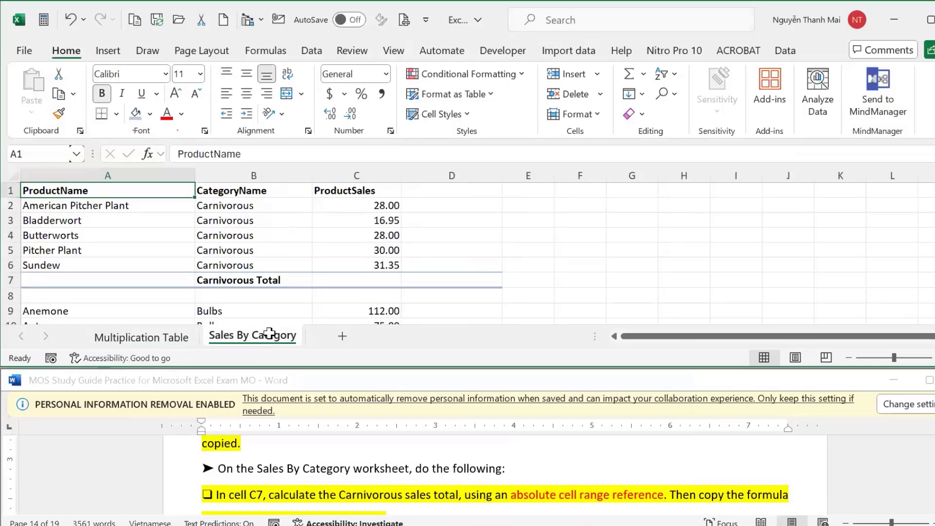
{"action": "left_click", "coordinate": [50, 154]}
{"action": "type", "text": "c7"}
{"action": "key", "text": "Return"}
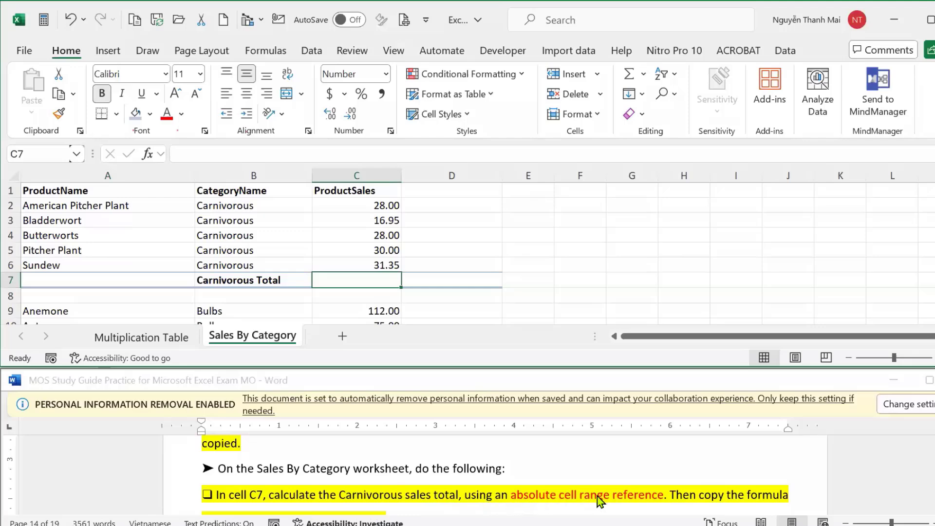
Review the C7 task in the study guide, then begin editing cell C7.
{"action": "left_click", "coordinate": [925, 483]}
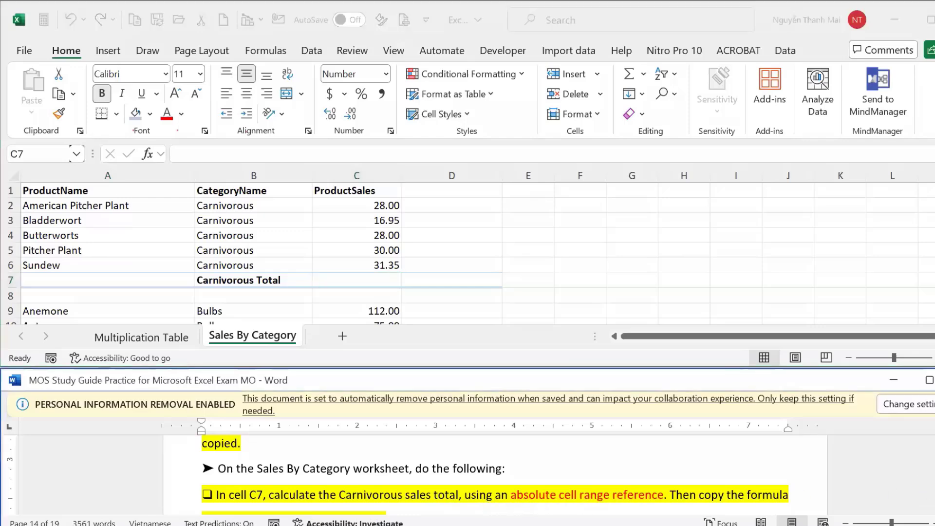
{"action": "scroll", "coordinate": [922, 480], "scroll_direction": "down", "scroll_amount": 1}
{"action": "scroll", "coordinate": [923, 479], "scroll_direction": "down", "scroll_amount": 1}
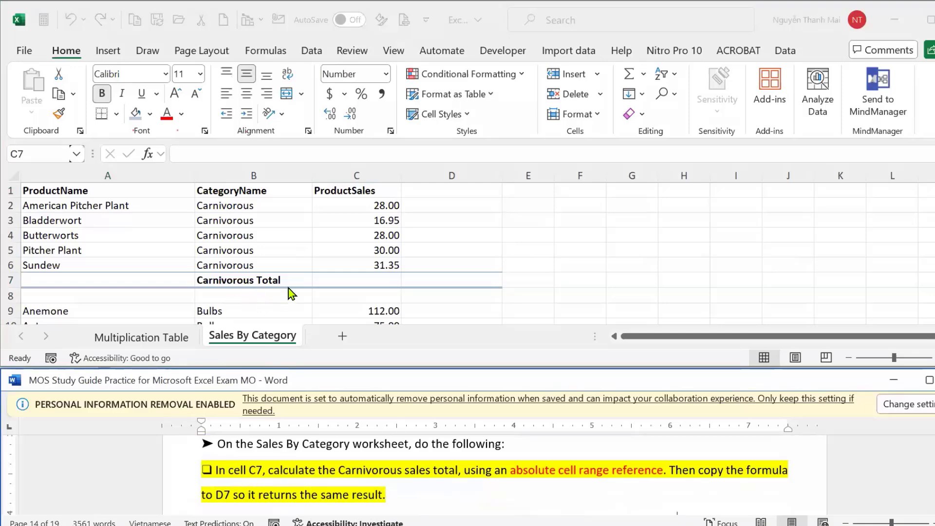
{"action": "left_click", "coordinate": [446, 278]}
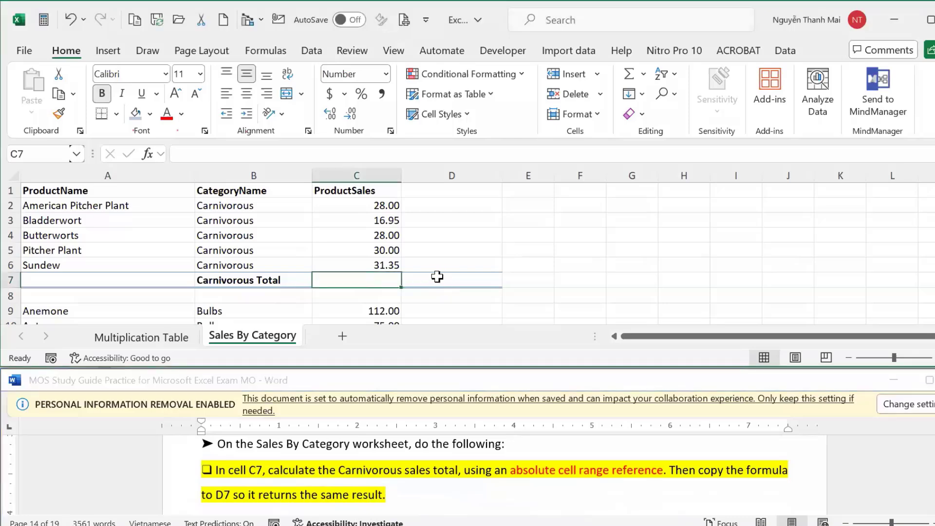
{"action": "left_click", "coordinate": [438, 277]}
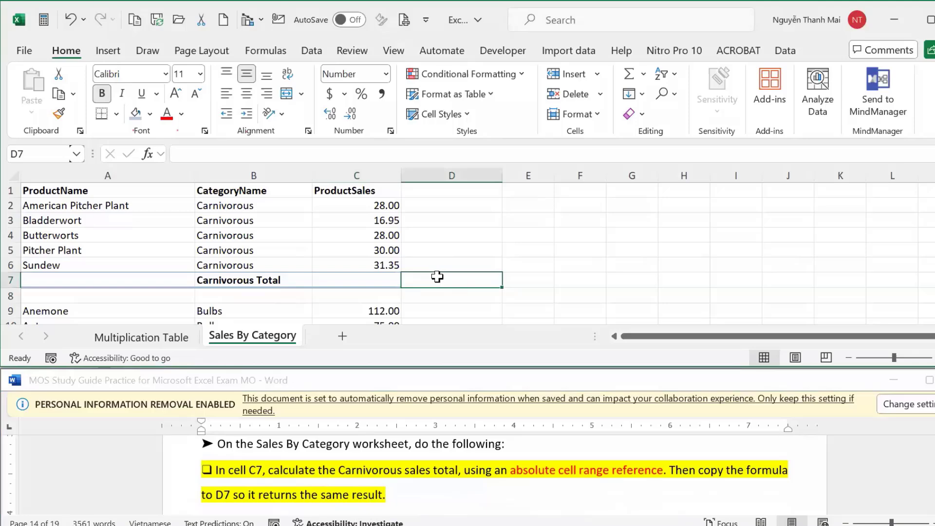
{"action": "left_click", "coordinate": [352, 278]}
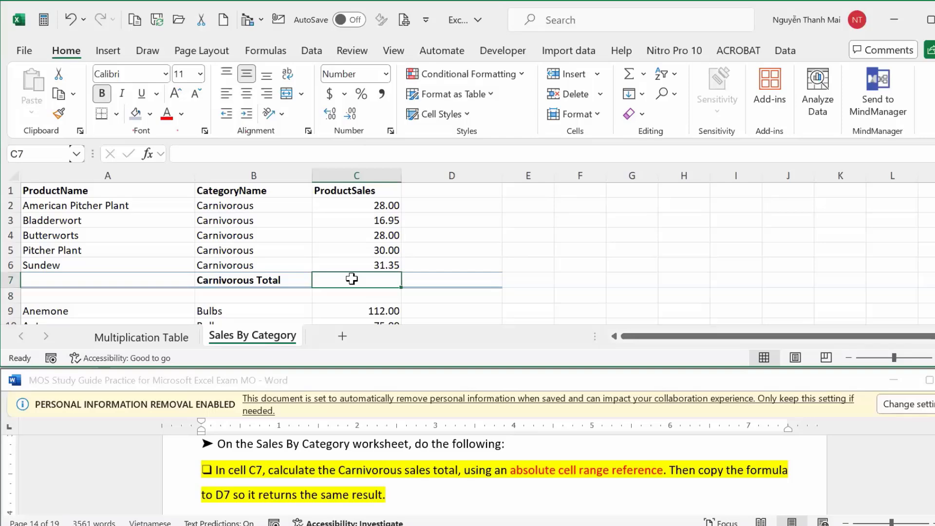
{"action": "double_click", "coordinate": [352, 279]}
Enter =SUM($C$2:$C$6) in C7 as the Carnivorous total.
{"action": "type", "text": "="}
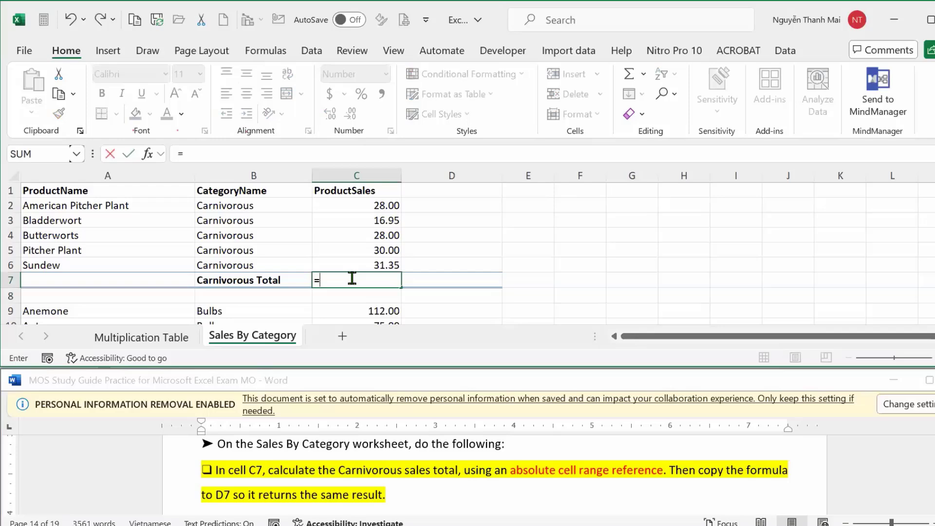
{"action": "type", "text": "su"}
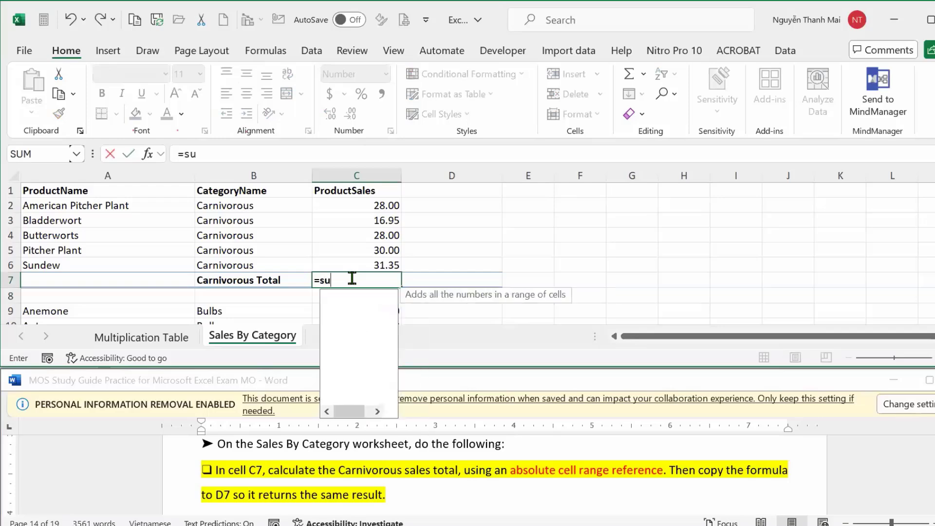
{"action": "key", "text": "Tab"}
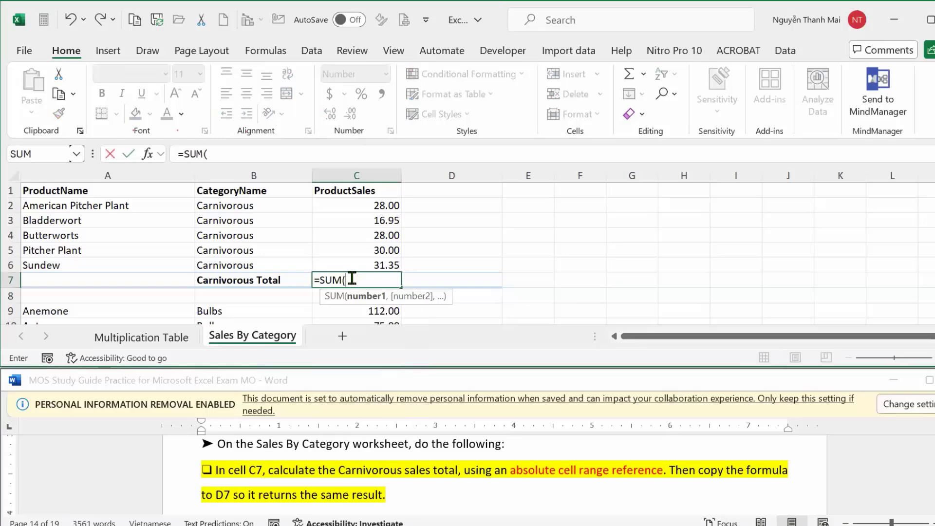
{"action": "left_click", "coordinate": [367, 203]}
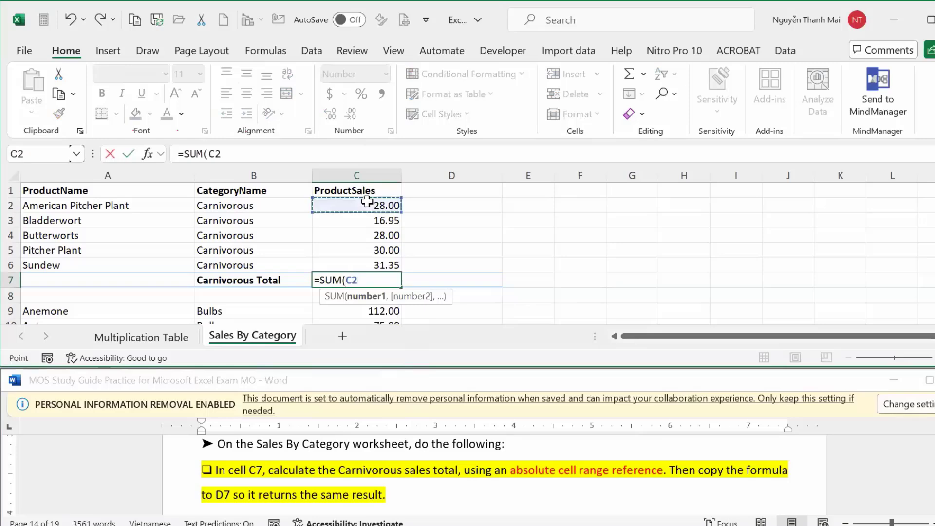
{"action": "left_click_drag", "start_coordinate": [367, 203], "coordinate": [367, 262]}
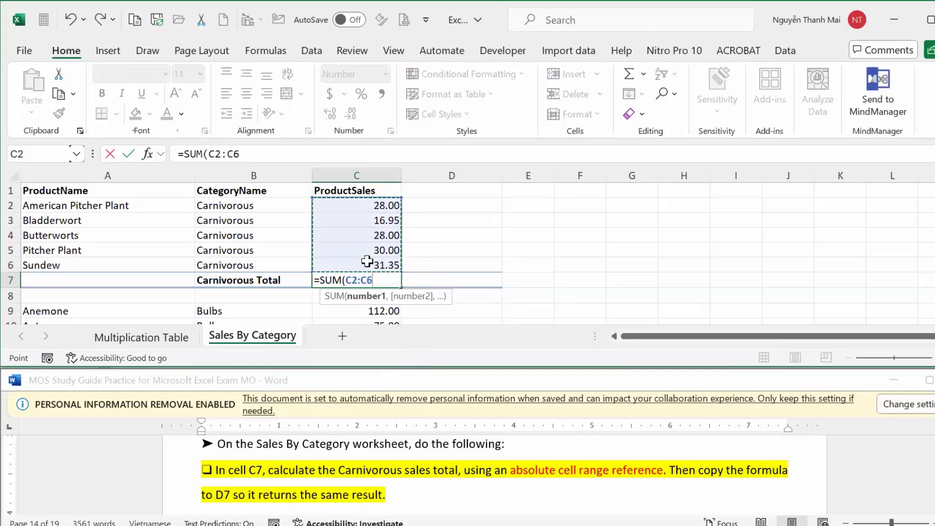
{"action": "key", "text": "F4"}
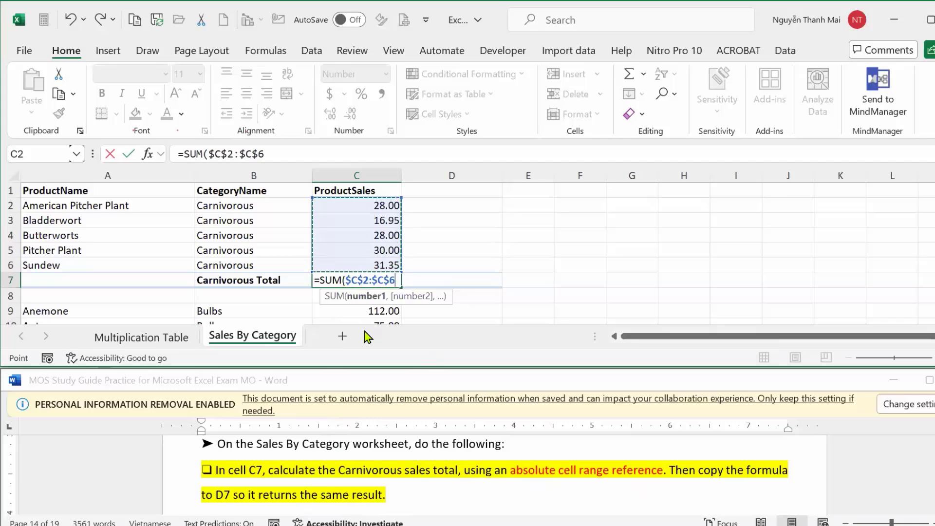
{"action": "key", "text": "Return"}
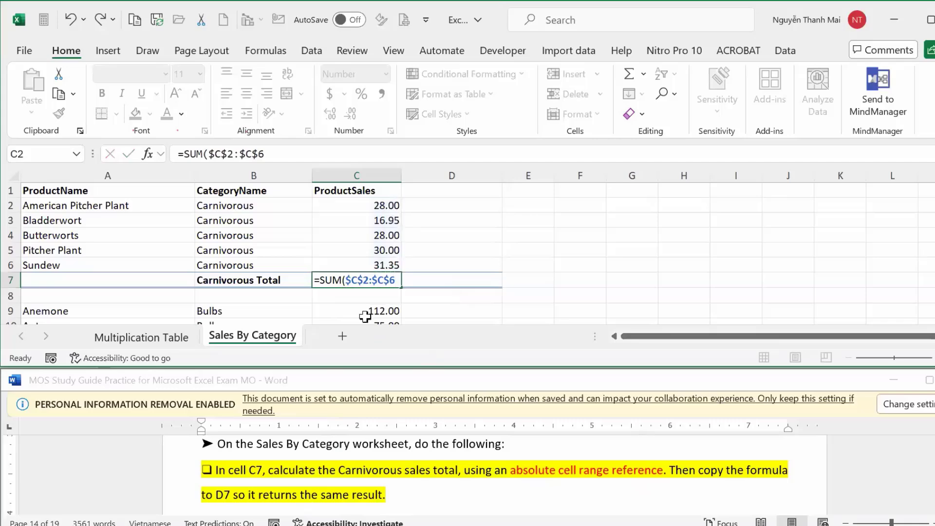
Copy the C7 total formula into D7.
{"action": "left_click", "coordinate": [355, 282]}
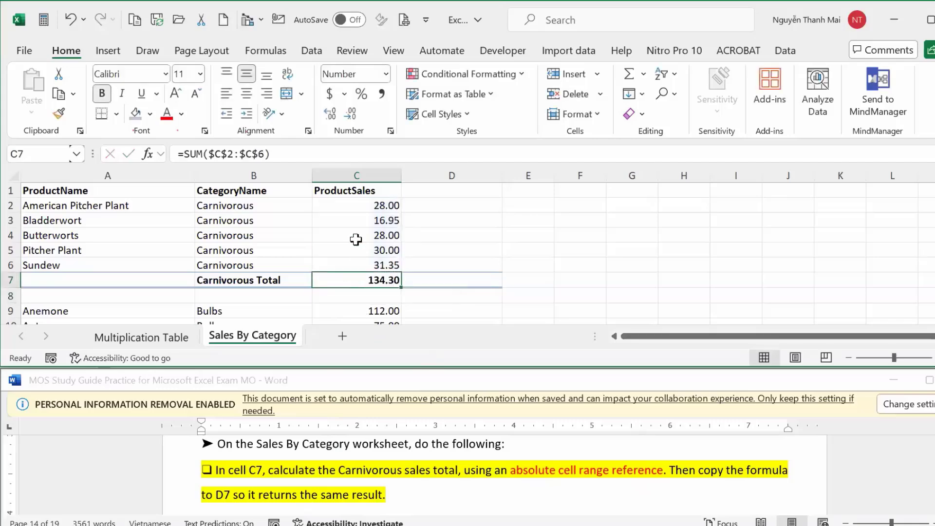
{"action": "left_click", "coordinate": [355, 203]}
{"action": "left_click_drag", "start_coordinate": [356, 203], "coordinate": [357, 269]}
{"action": "left_click", "coordinate": [343, 285]}
{"action": "left_click_drag", "start_coordinate": [341, 204], "coordinate": [345, 286]}
{"action": "left_click", "coordinate": [347, 286]}
{"action": "left_click_drag", "start_coordinate": [402, 286], "coordinate": [479, 285]}
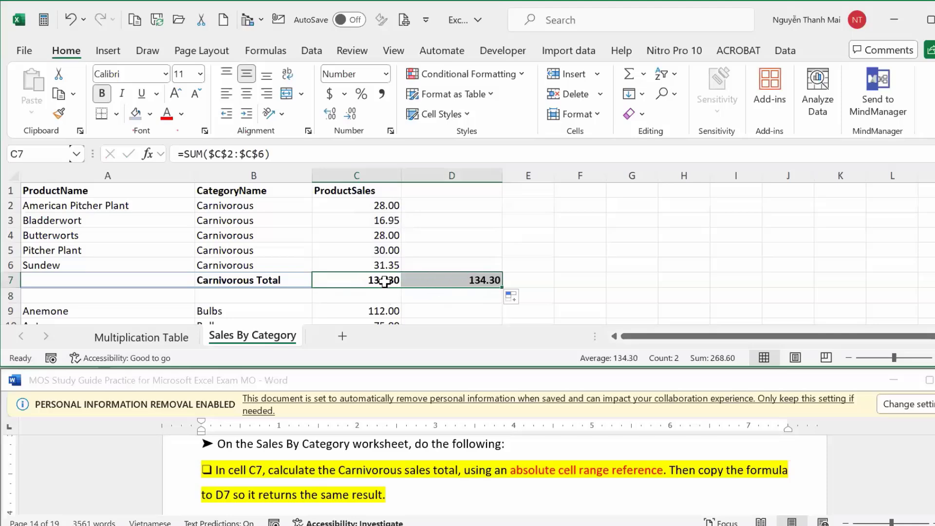
Compare the C7 and D7 totals, both 134.30, against the task's absolute-reference wording.
{"action": "left_click", "coordinate": [456, 278]}
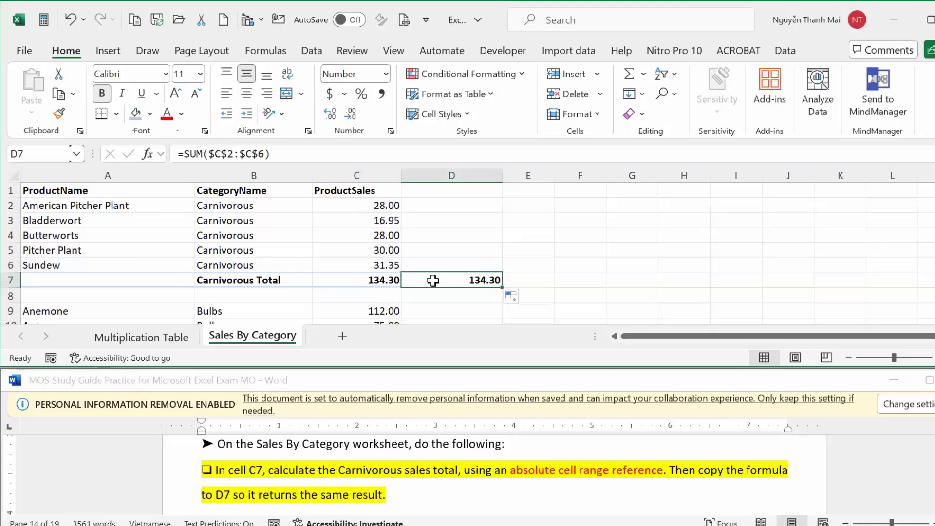
{"action": "left_click", "coordinate": [382, 278]}
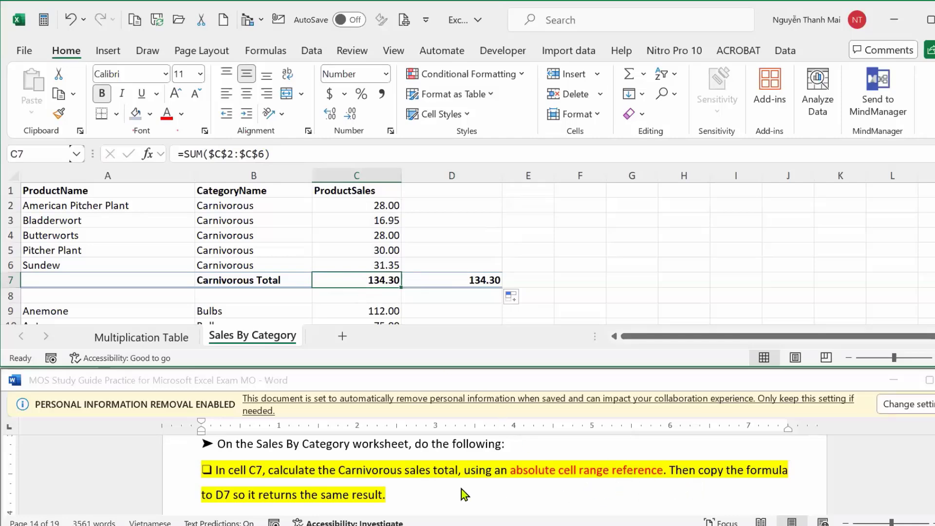
{"action": "left_click", "coordinate": [445, 277]}
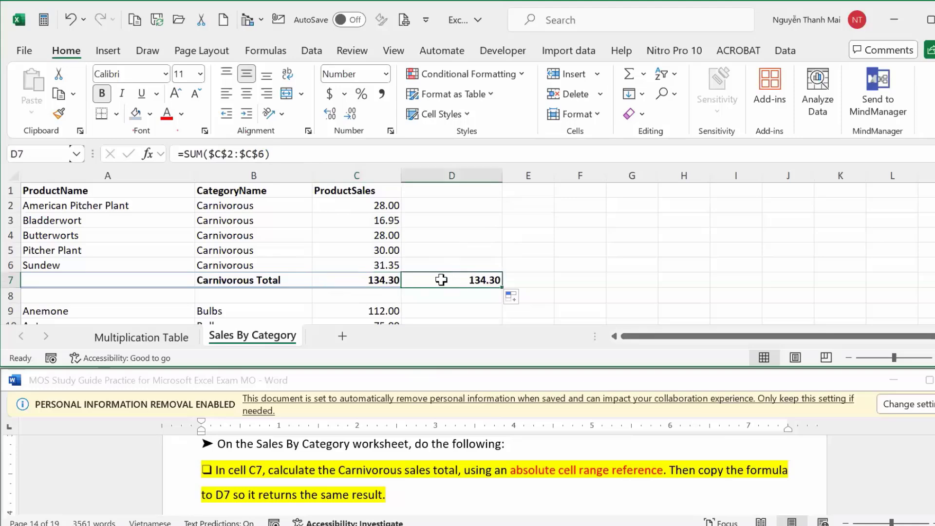
{"action": "left_click", "coordinate": [357, 277]}
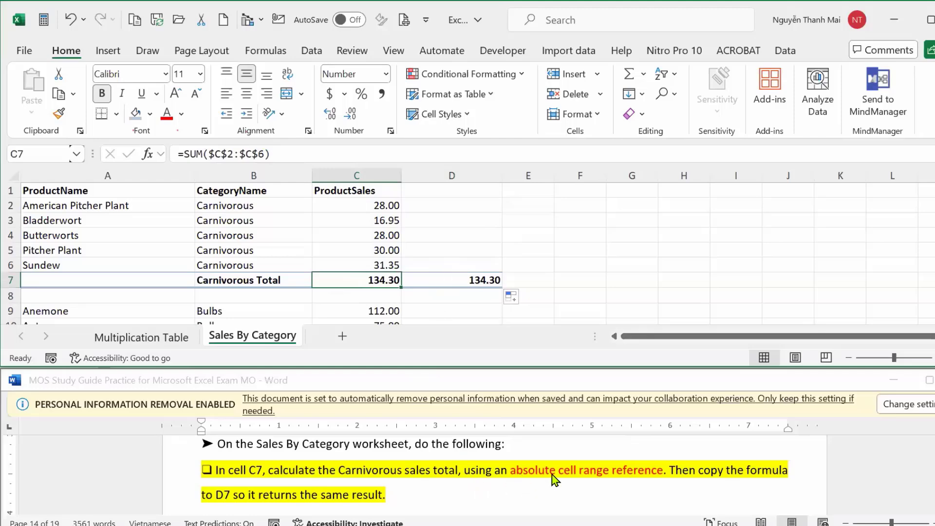
{"action": "left_click", "coordinate": [468, 472]}
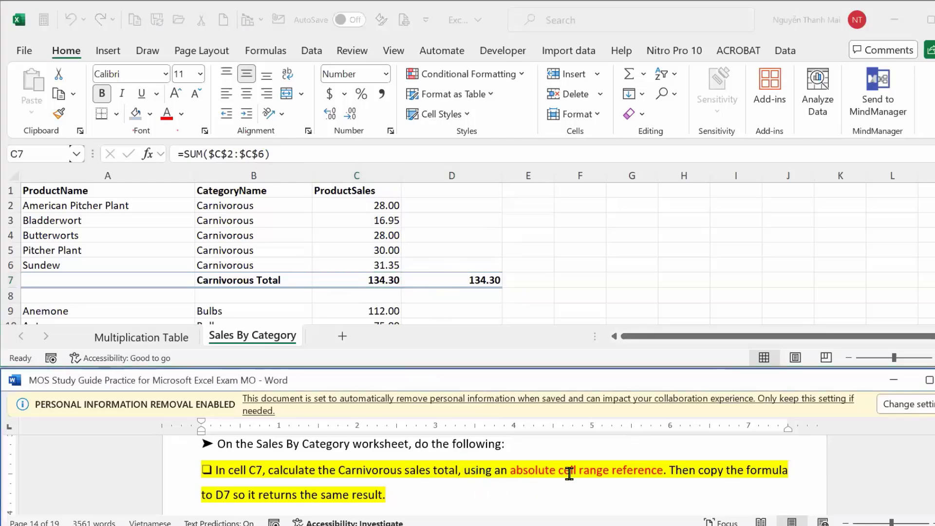
{"action": "left_click", "coordinate": [653, 472], "text": "shift"}
{"action": "left_click", "coordinate": [710, 517]}
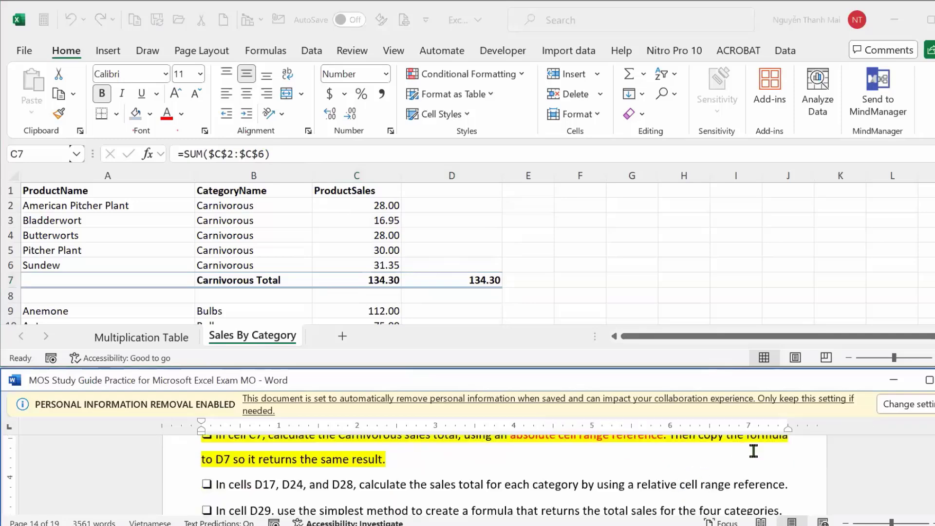
{"action": "scroll", "coordinate": [494, 475], "scroll_direction": "up", "scroll_amount": 1}
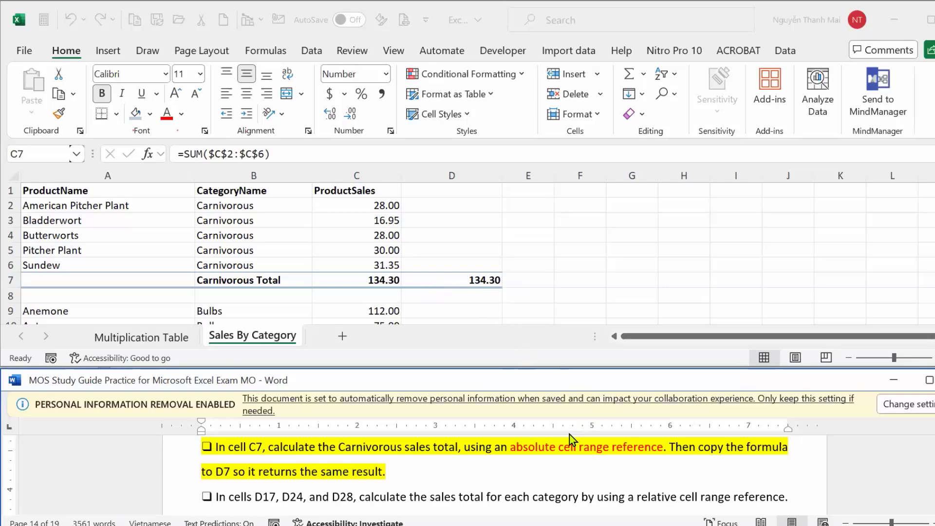
{"action": "left_click", "coordinate": [373, 276]}
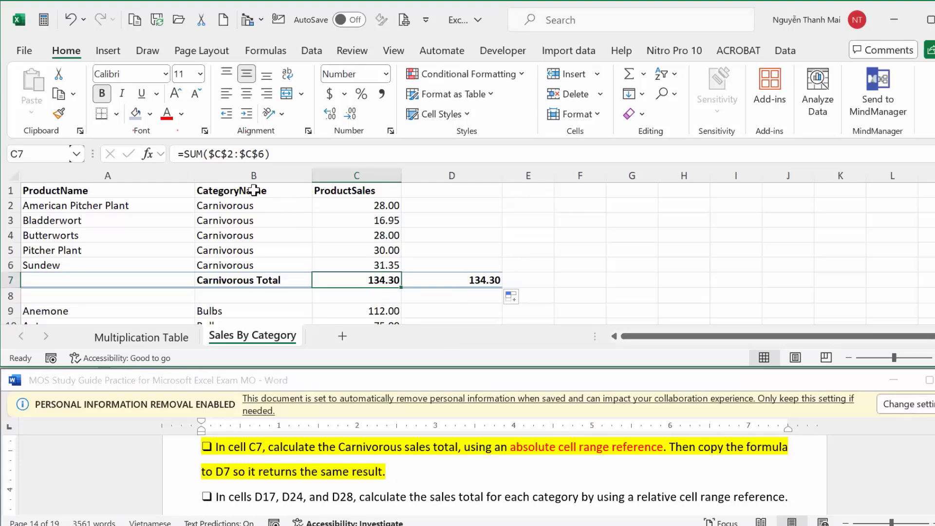
Change the C7 formula to =SUM($C2:$C6), locking only the columns.
{"action": "left_click", "coordinate": [225, 154]}
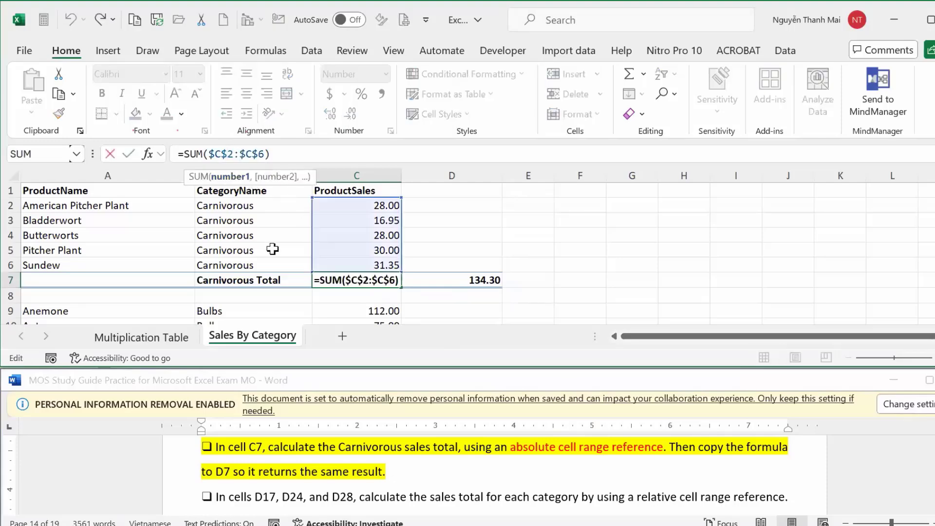
{"action": "key", "text": "F4"}
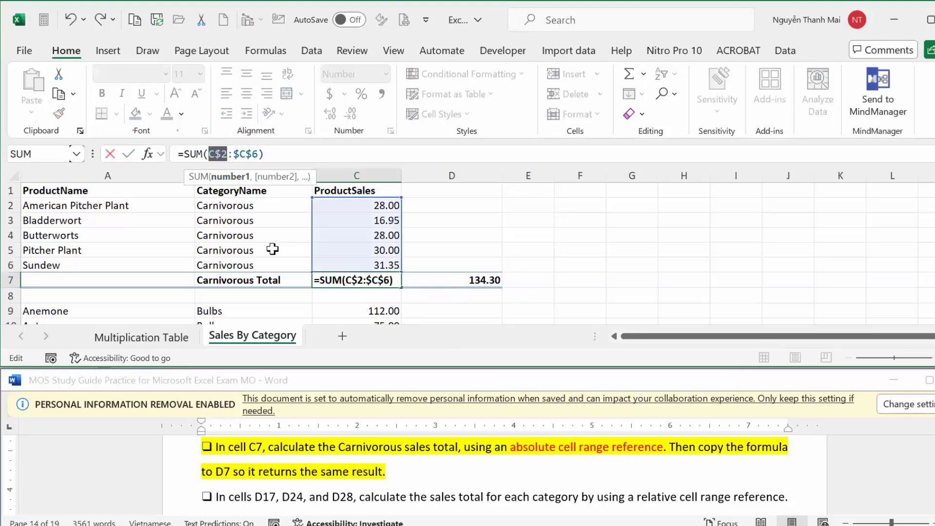
{"action": "key", "text": "F4"}
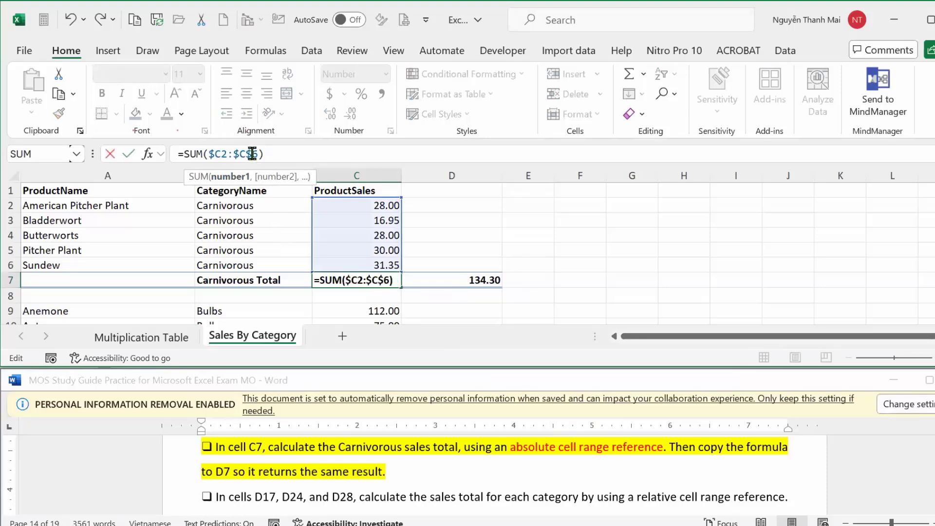
{"action": "left_click", "coordinate": [252, 154]}
{"action": "key", "text": "F4"}
{"action": "key", "text": "F4"}
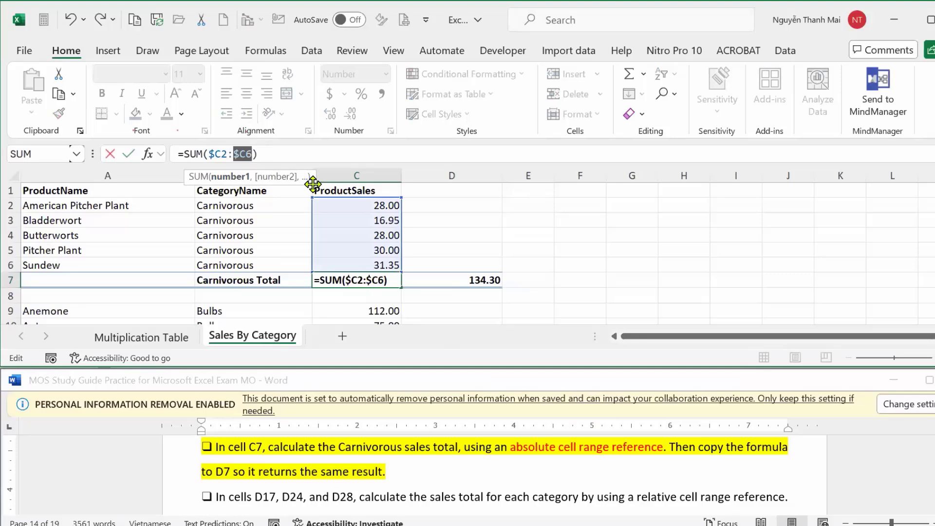
{"action": "key", "text": "Return"}
Copy the revised C7 formula into D7.
{"action": "left_click", "coordinate": [397, 280]}
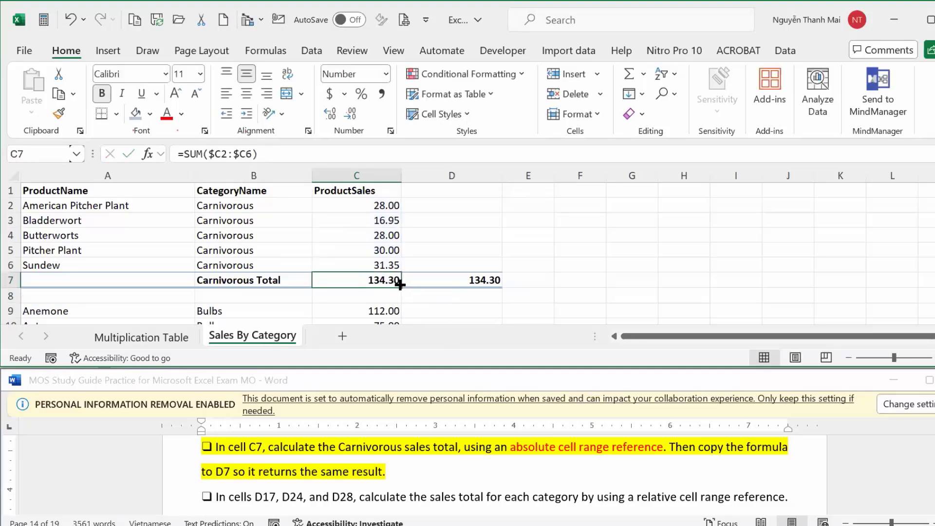
{"action": "left_click_drag", "start_coordinate": [400, 285], "coordinate": [502, 290]}
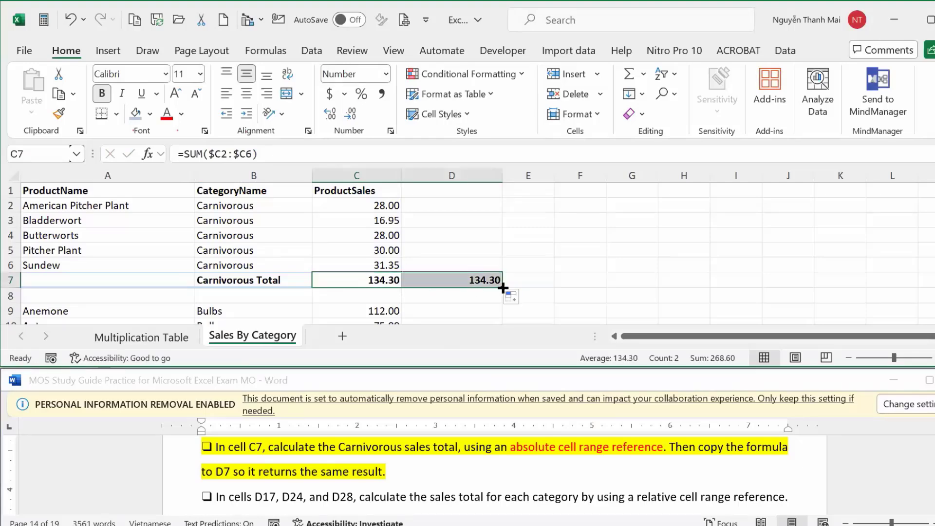
{"action": "left_click", "coordinate": [363, 280]}
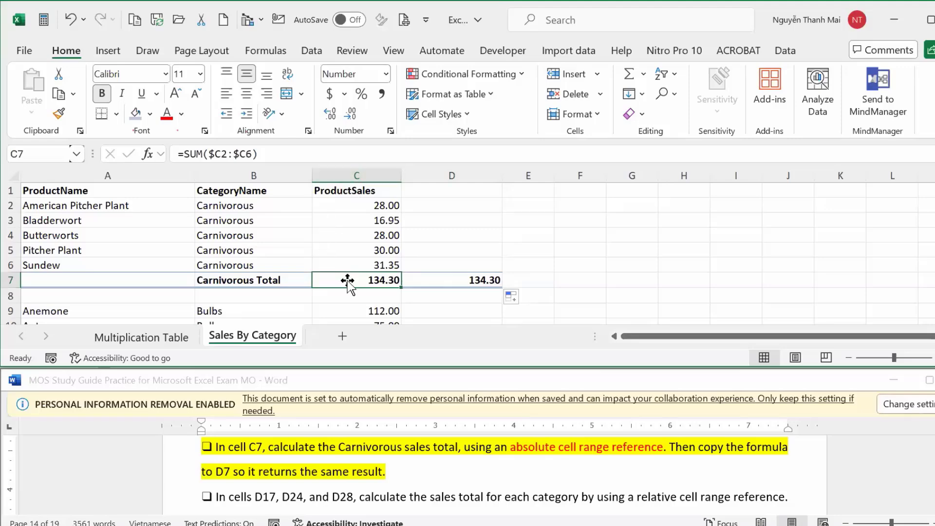
{"action": "left_click", "coordinate": [446, 280]}
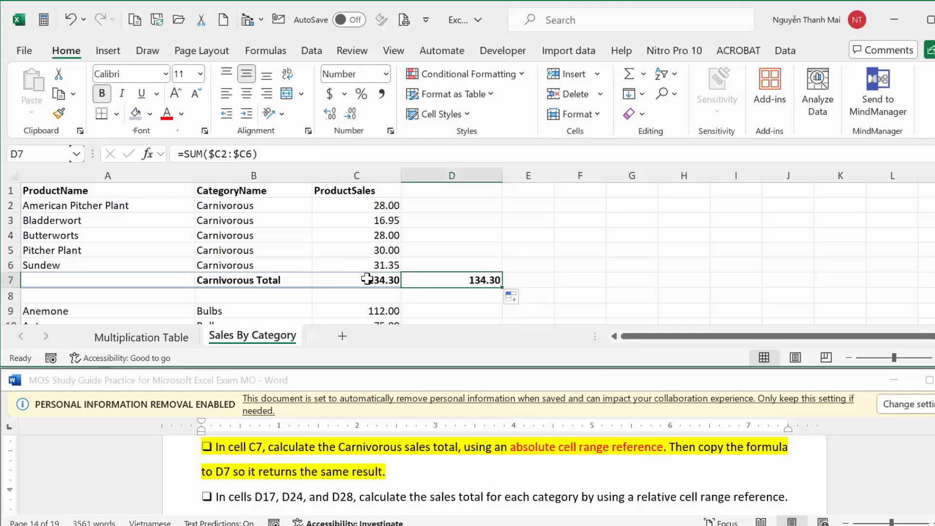
{"action": "left_click_drag", "start_coordinate": [338, 205], "coordinate": [338, 266]}
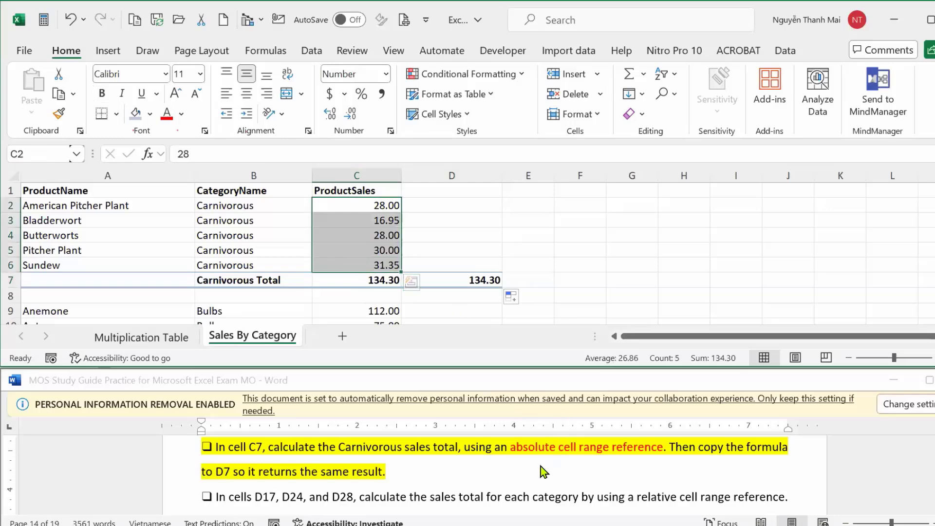
{"action": "left_click", "coordinate": [514, 457]}
{"action": "left_click_drag", "start_coordinate": [510, 447], "coordinate": [551, 446]}
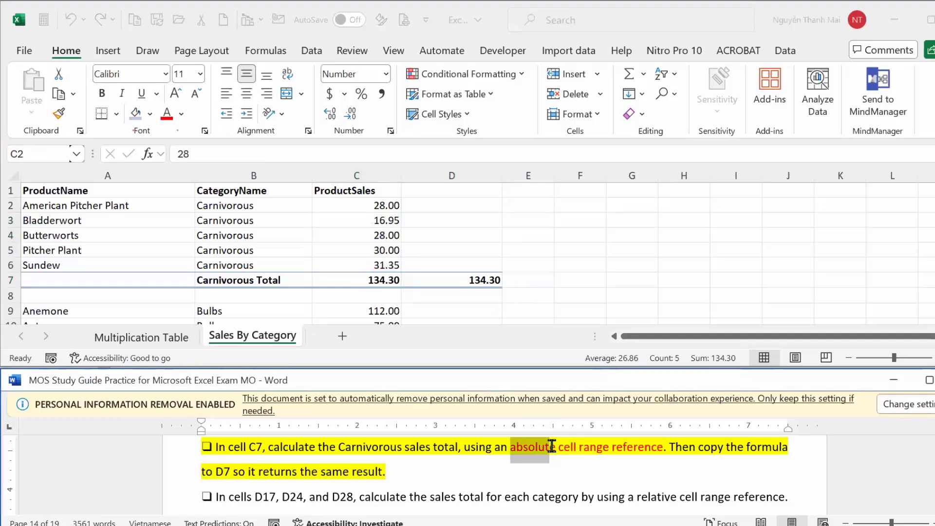
{"action": "left_click", "coordinate": [374, 276]}
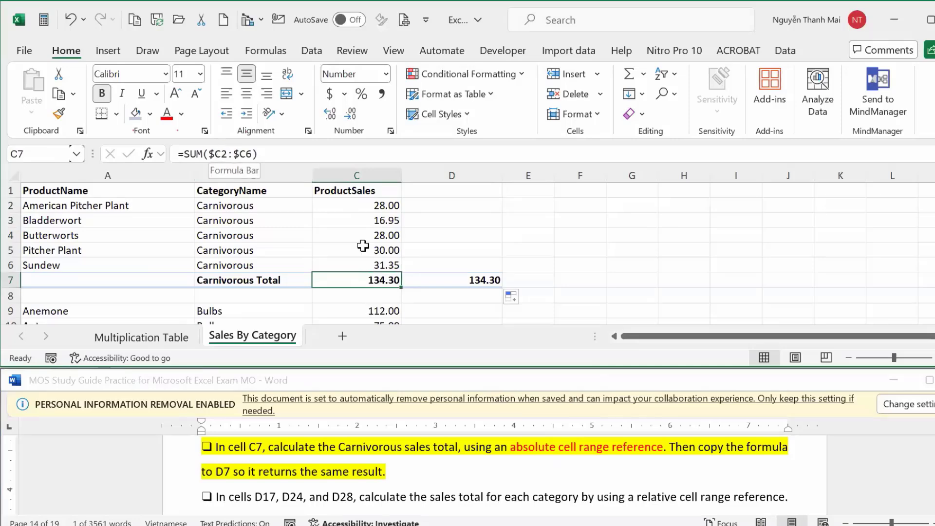
{"action": "left_click_drag", "start_coordinate": [510, 448], "coordinate": [550, 447]}
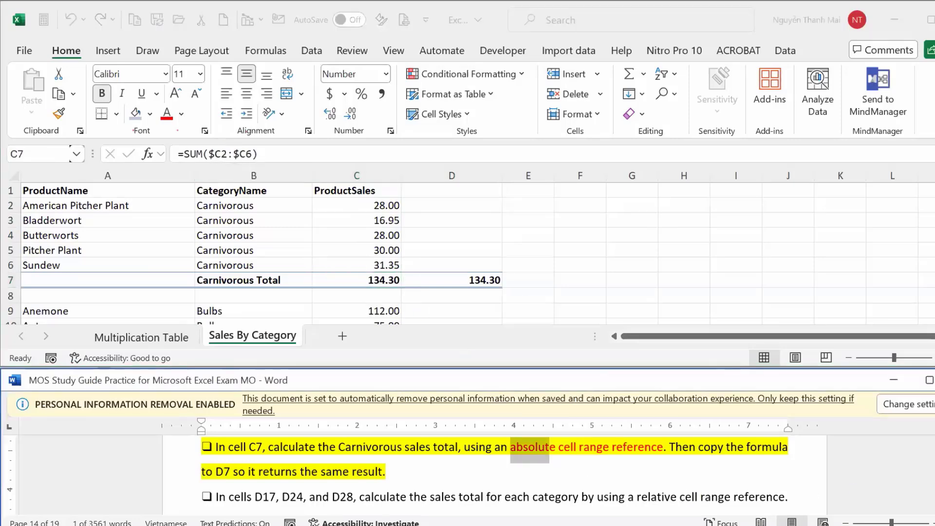
{"action": "scroll", "coordinate": [496, 475], "scroll_direction": "down", "scroll_amount": 1}
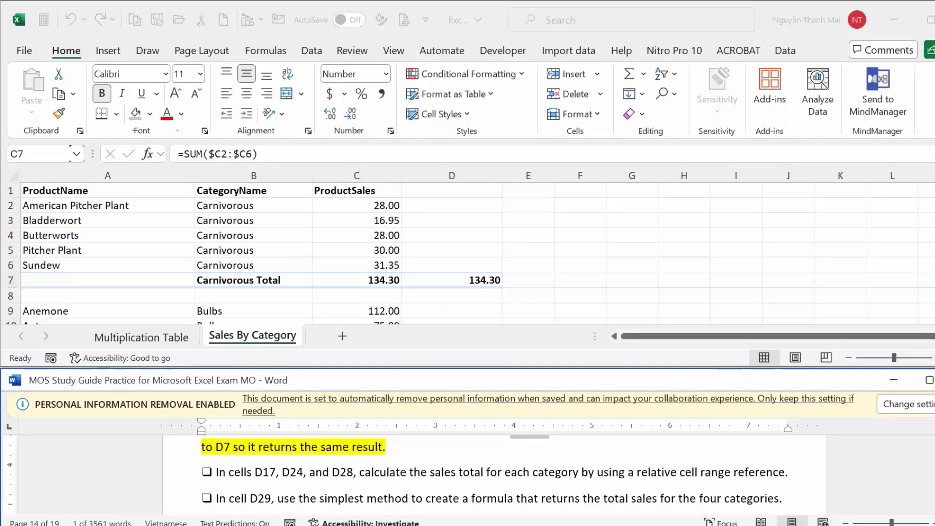
{"action": "scroll", "coordinate": [496, 475], "scroll_direction": "down", "scroll_amount": 1}
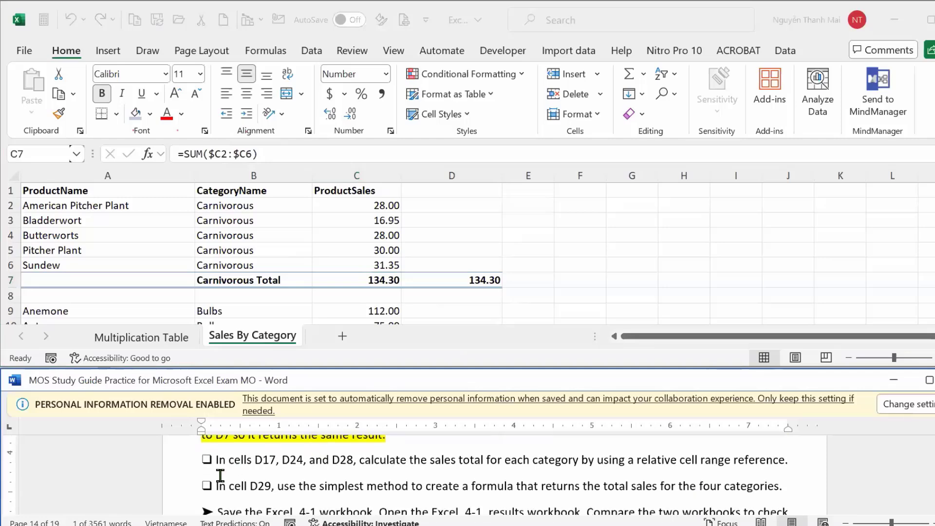
{"action": "scroll", "coordinate": [495, 475], "scroll_direction": "up", "scroll_amount": 1}
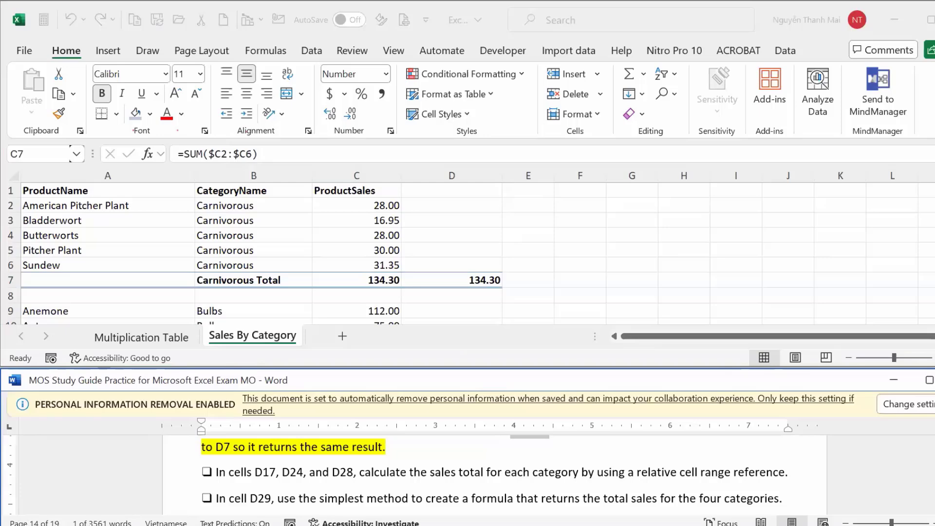
{"action": "scroll", "coordinate": [495, 475], "scroll_direction": "up", "scroll_amount": 1}
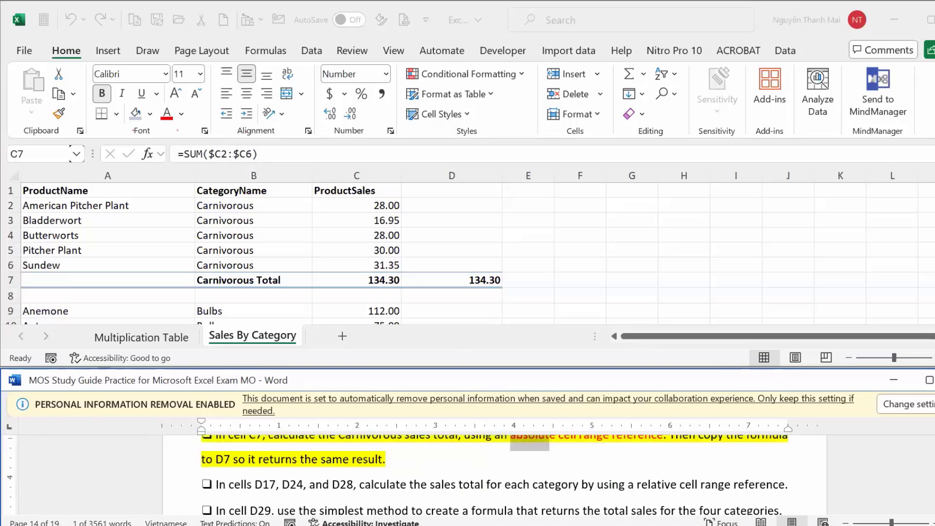
{"action": "scroll", "coordinate": [739, 459], "scroll_direction": "up", "scroll_amount": 1}
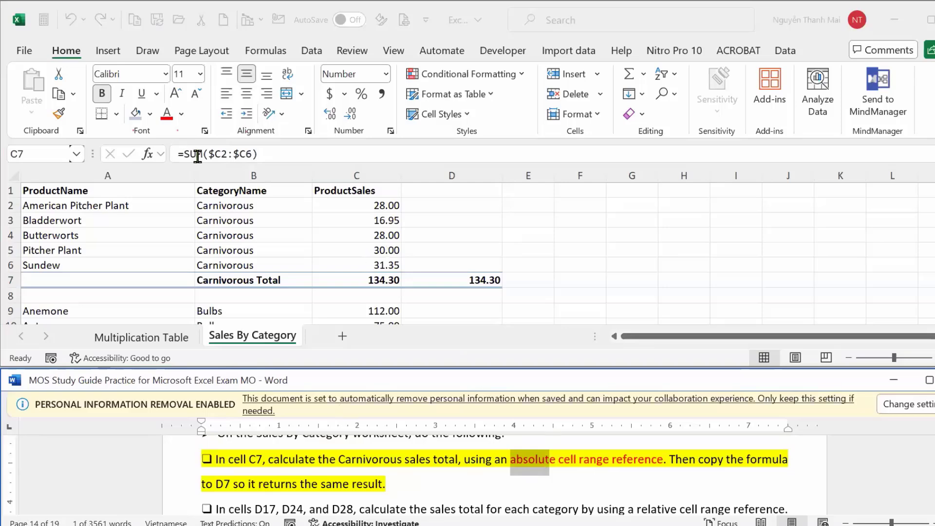
{"action": "left_click", "coordinate": [375, 280]}
{"action": "left_click", "coordinate": [449, 285]}
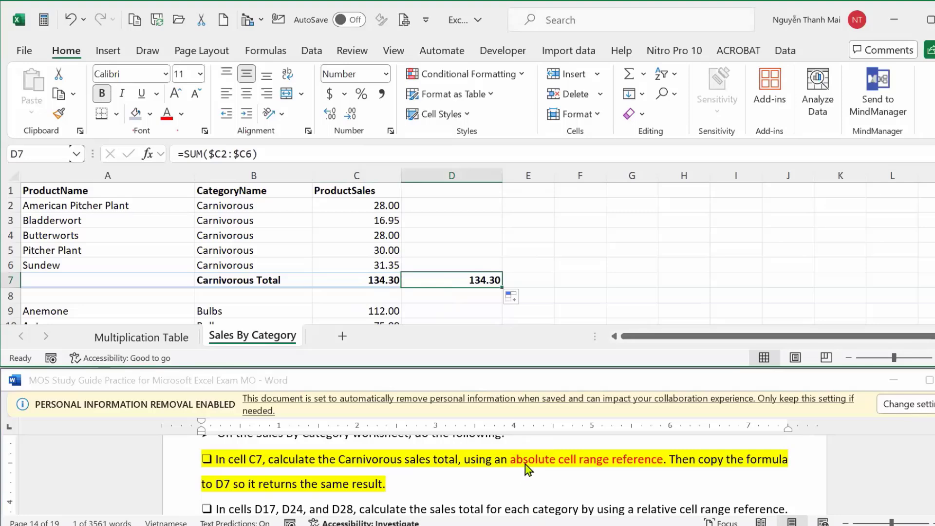
Widen column E and inspect the CategoryName and ProductSales headers.
{"action": "left_click_drag", "start_coordinate": [553, 175], "coordinate": [626, 177]}
{"action": "left_click", "coordinate": [571, 189]}
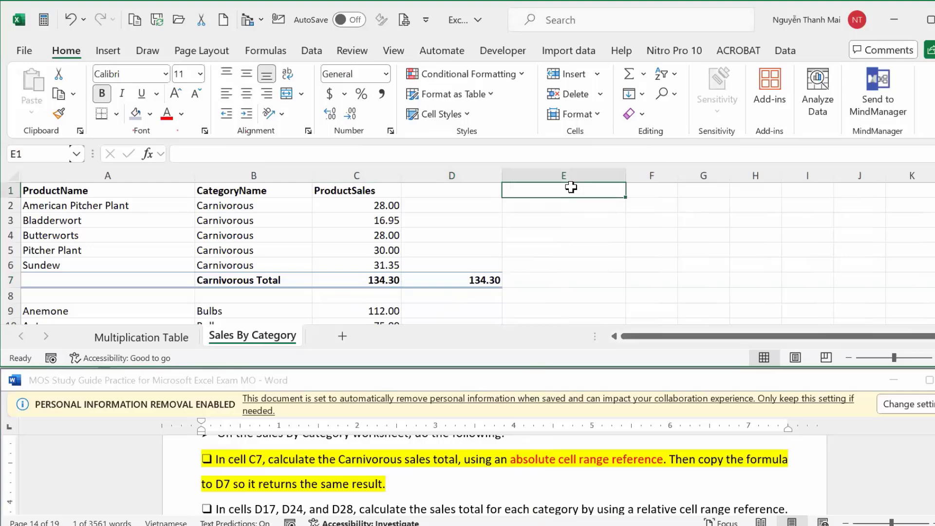
{"action": "left_click", "coordinate": [302, 190]}
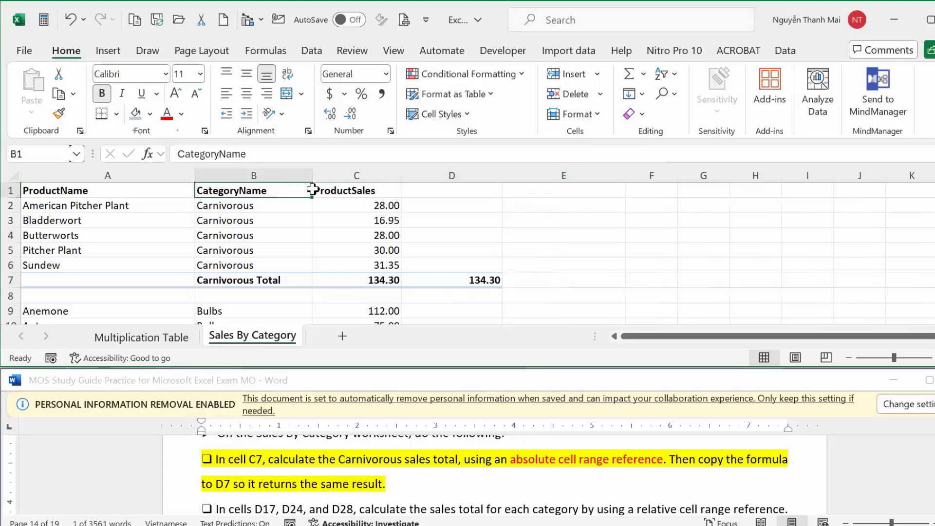
{"action": "left_click", "coordinate": [347, 190]}
{"action": "left_click", "coordinate": [298, 190]}
{"action": "left_click", "coordinate": [337, 192]}
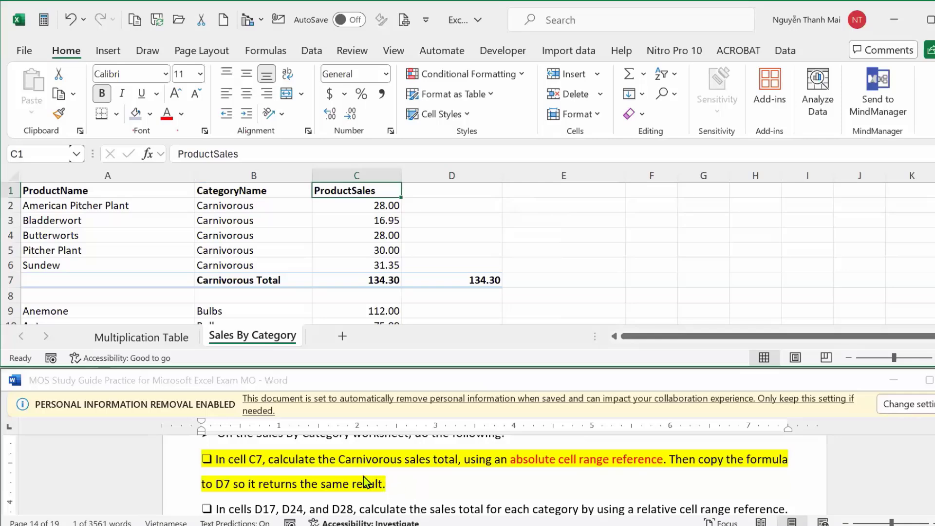
Compare the =SUM($C2:$C6) formulas in C7 and D7 against the study guide's C7 task.
{"action": "left_click", "coordinate": [899, 484]}
{"action": "scroll", "coordinate": [495, 475], "scroll_direction": "down", "scroll_amount": 1}
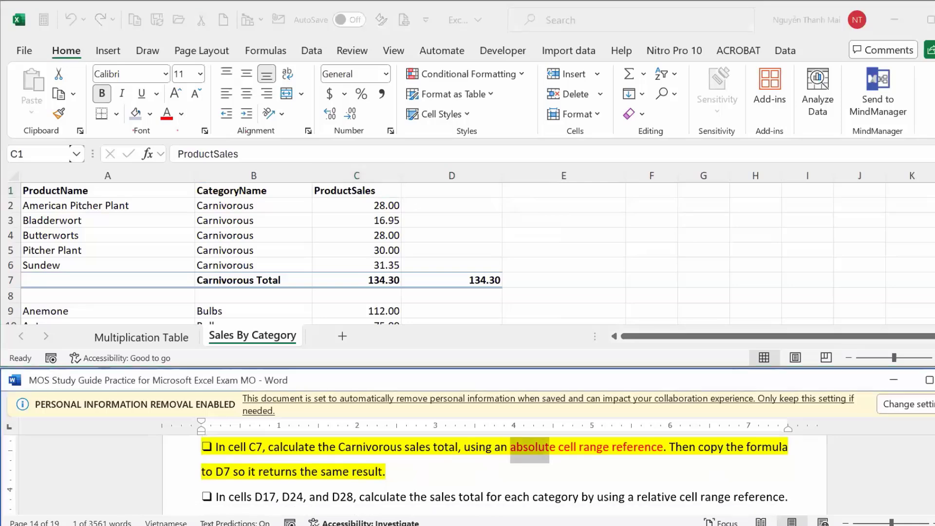
{"action": "scroll", "coordinate": [495, 475], "scroll_direction": "down", "scroll_amount": 3}
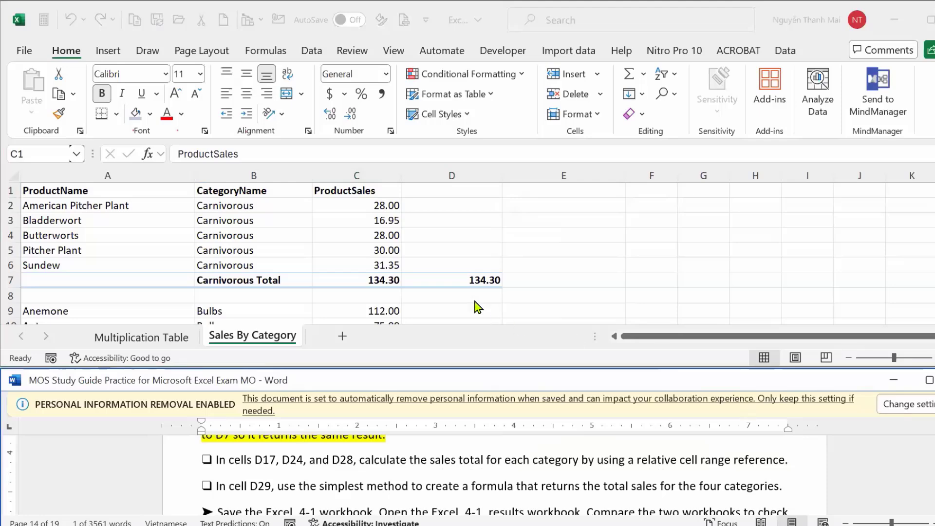
{"action": "key", "text": "alt+Tab"}
{"action": "key", "text": "F2"}
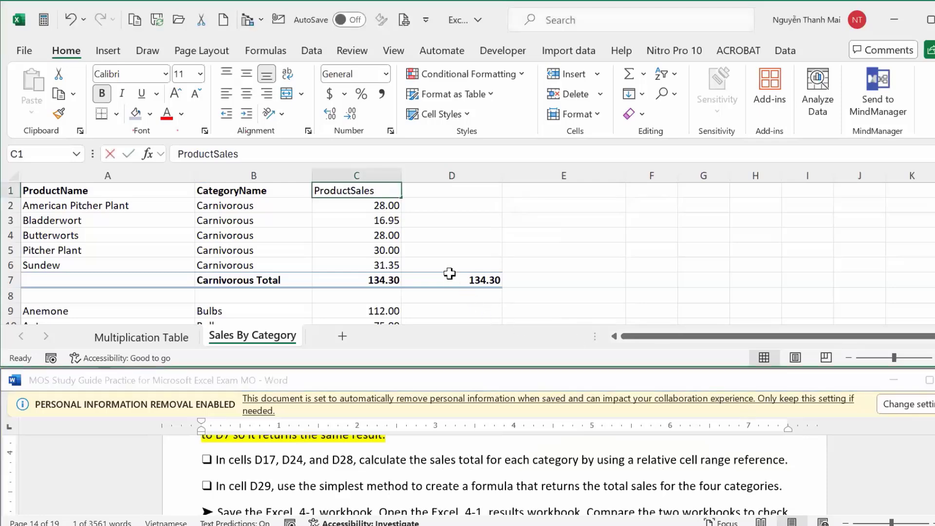
{"action": "left_click", "coordinate": [447, 276]}
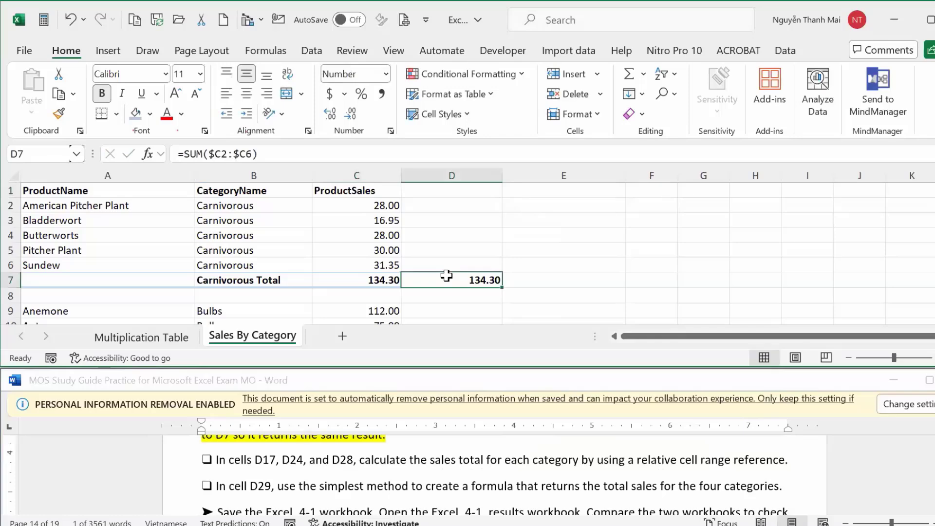
{"action": "left_click", "coordinate": [357, 278]}
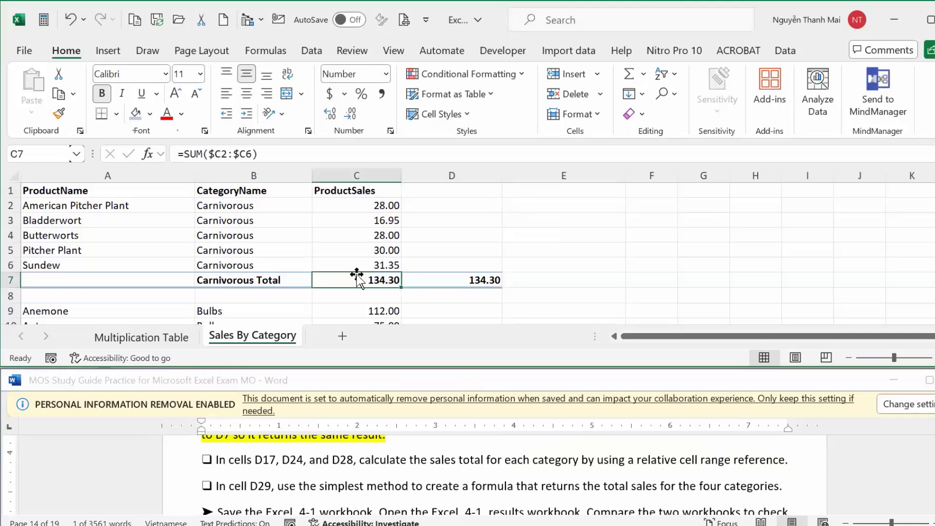
{"action": "left_click", "coordinate": [411, 276]}
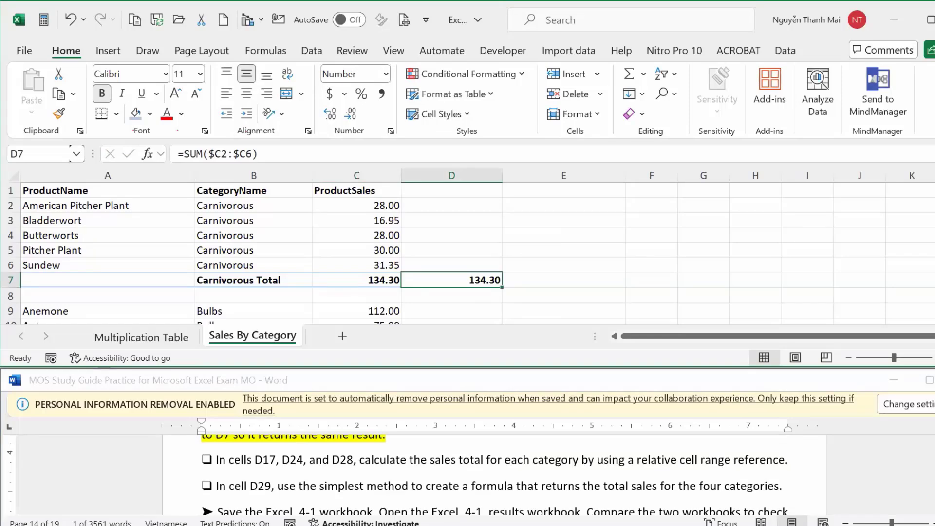
{"action": "key", "text": "alt+Tab"}
{"action": "scroll", "coordinate": [496, 475], "scroll_direction": "up", "scroll_amount": 1}
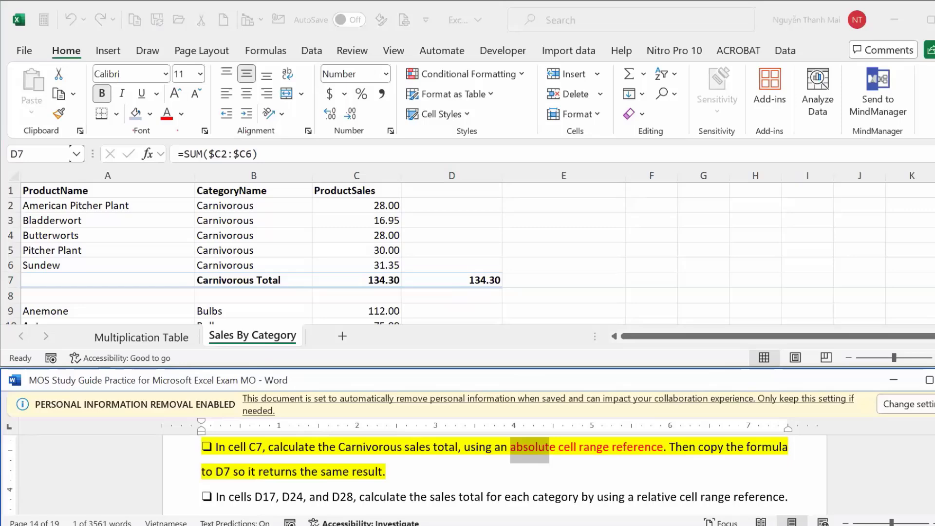
Apply yellow highlighting to 'relative cell range reference' in the D17, D24 and D28 task line.
{"action": "scroll", "coordinate": [494, 475], "scroll_direction": "down", "scroll_amount": 2}
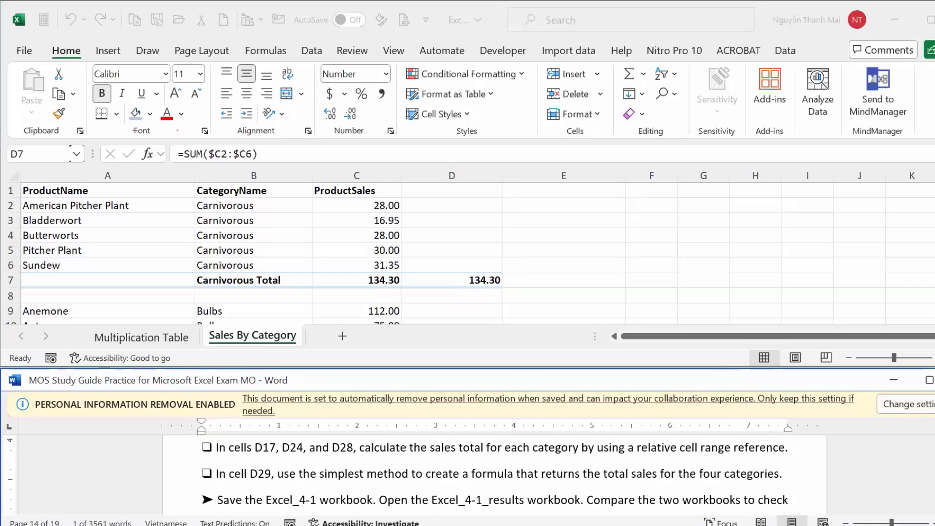
{"action": "scroll", "coordinate": [495, 475], "scroll_direction": "up", "scroll_amount": 3}
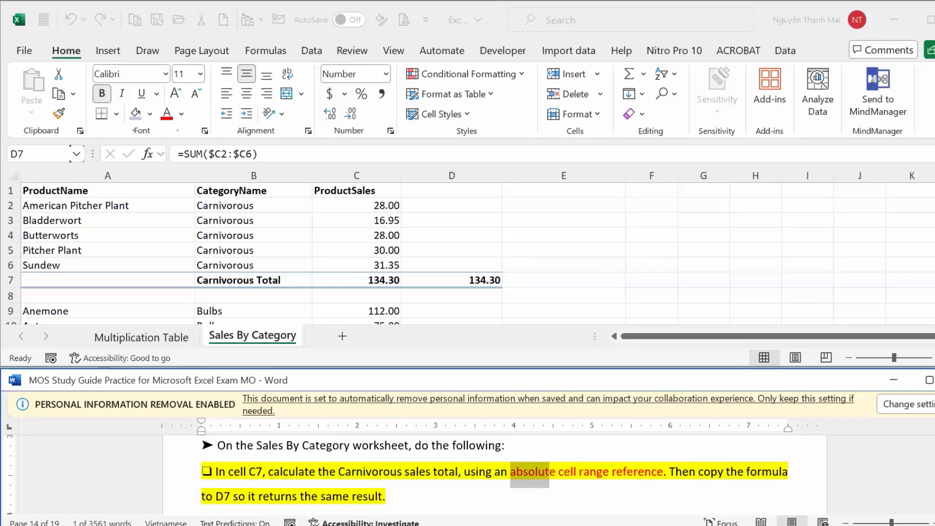
{"action": "scroll", "coordinate": [494, 475], "scroll_direction": "down", "scroll_amount": 3}
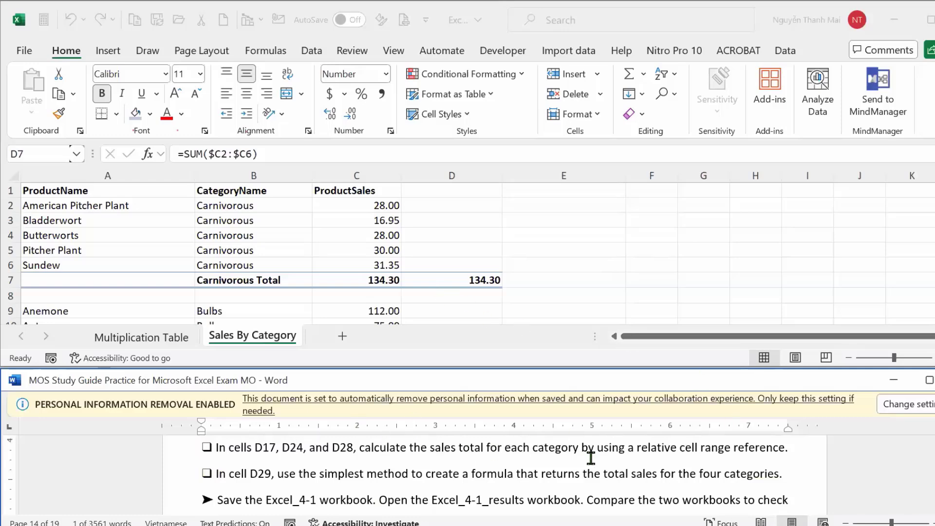
{"action": "left_click_drag", "start_coordinate": [636, 448], "coordinate": [776, 456]}
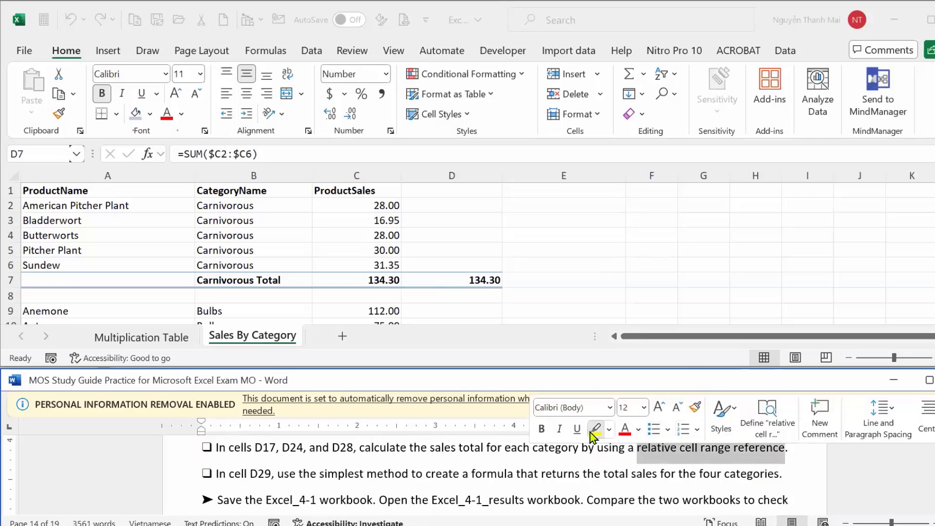
{"action": "left_click", "coordinate": [596, 428]}
{"action": "left_click", "coordinate": [818, 482]}
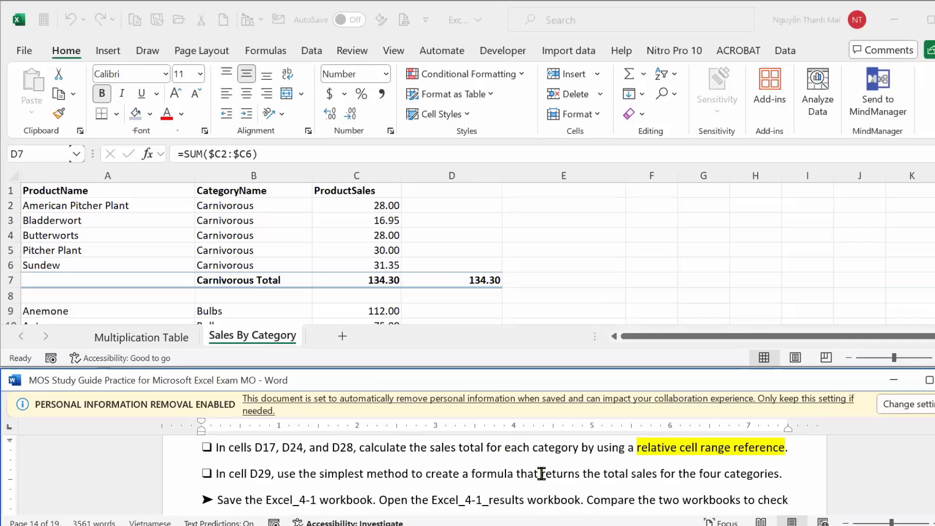
Jump to cell D17 through the Name Box.
{"action": "left_click", "coordinate": [43, 160]}
{"action": "left_click", "coordinate": [43, 159]}
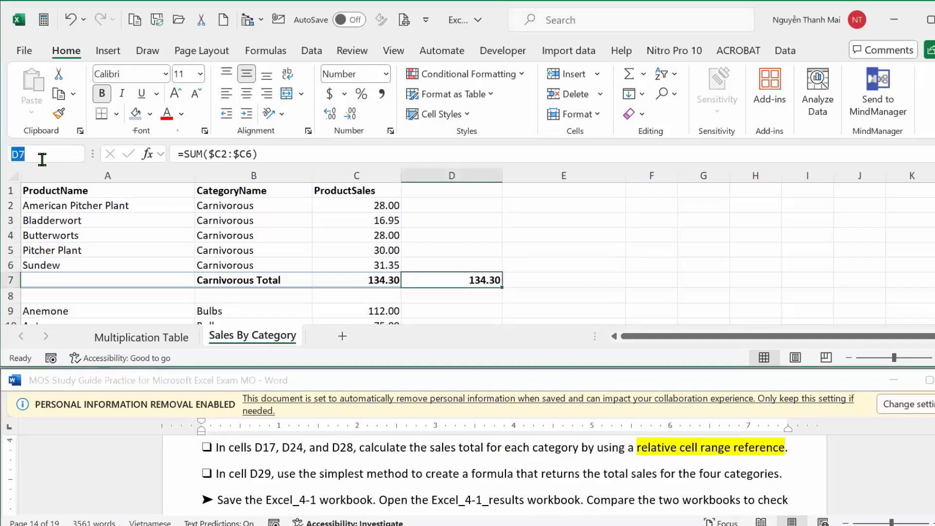
{"action": "type", "text": "d17"}
{"action": "key", "text": "Return"}
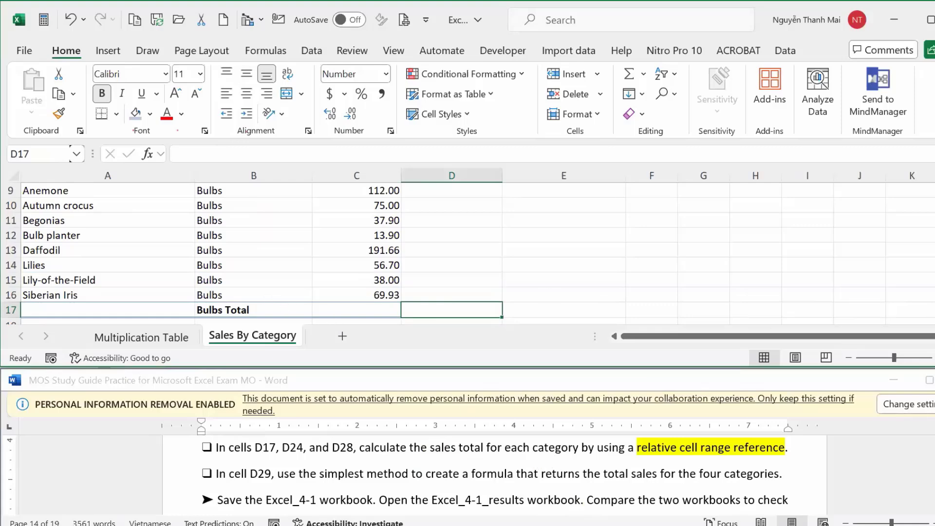
Maximize the Excel window on the Sales By Category sheet.
{"action": "scroll", "coordinate": [253, 253], "scroll_direction": "up", "scroll_amount": 1}
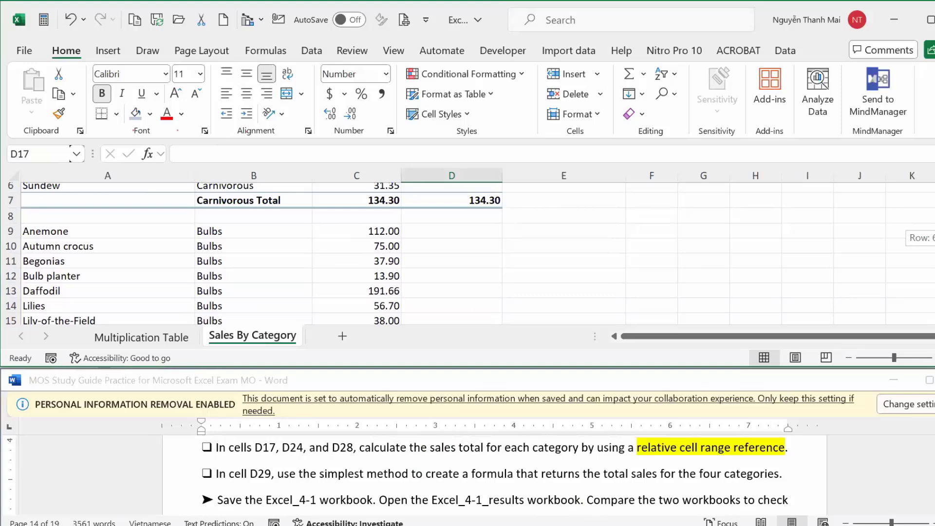
{"action": "scroll", "coordinate": [253, 253], "scroll_direction": "up", "scroll_amount": 2}
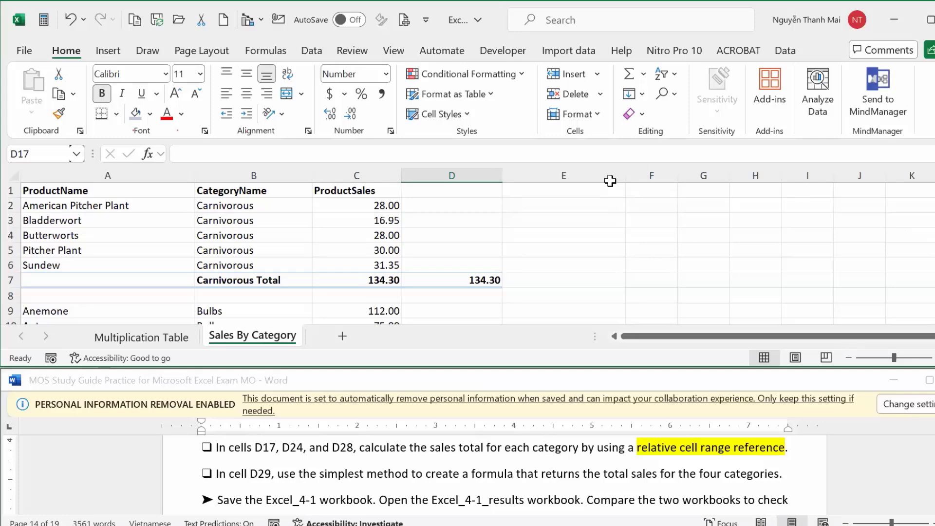
{"action": "scroll", "coordinate": [443, 284], "scroll_direction": "down", "scroll_amount": 7}
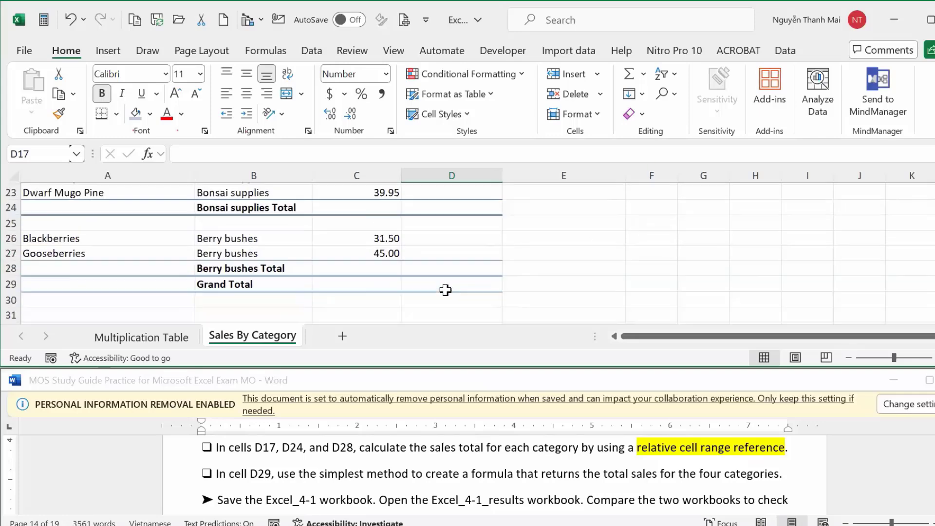
{"action": "scroll", "coordinate": [443, 266], "scroll_direction": "up", "scroll_amount": 4}
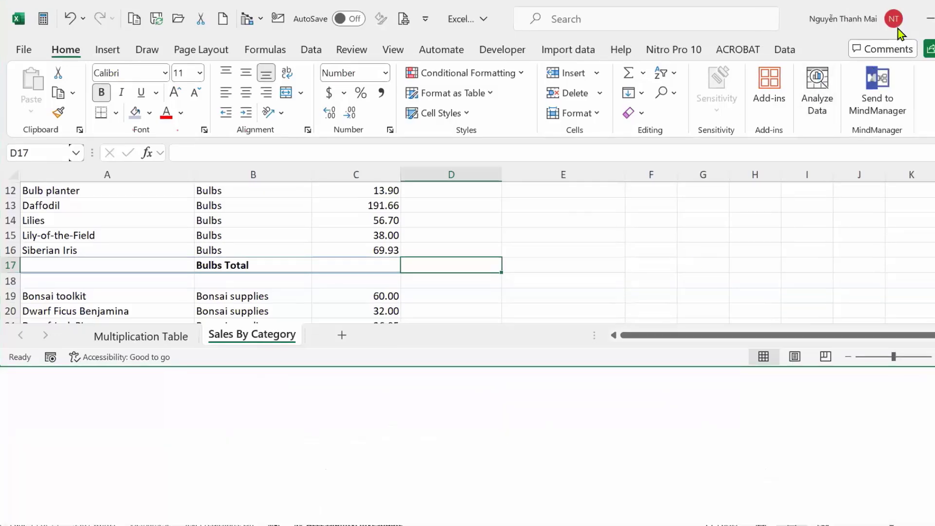
{"action": "left_click", "coordinate": [929, 22]}
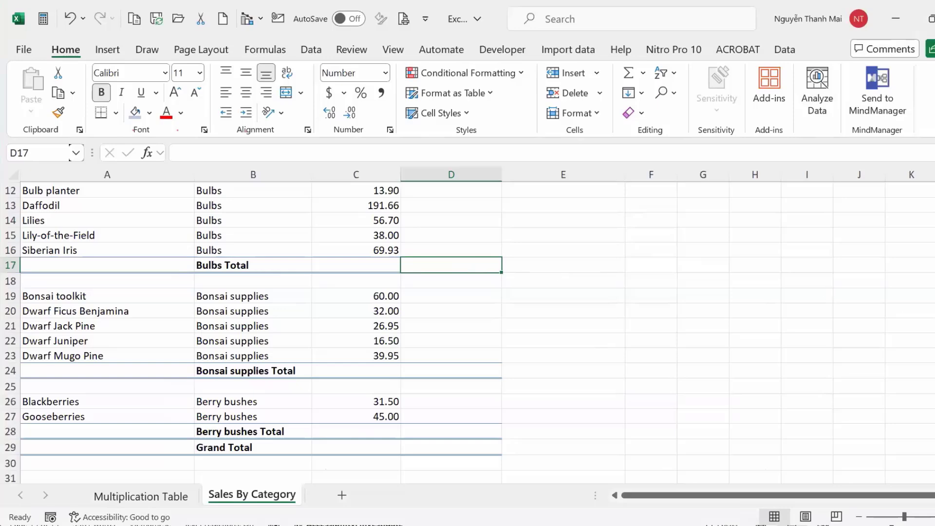
{"action": "scroll", "coordinate": [467, 331], "scroll_direction": "up", "scroll_amount": 2}
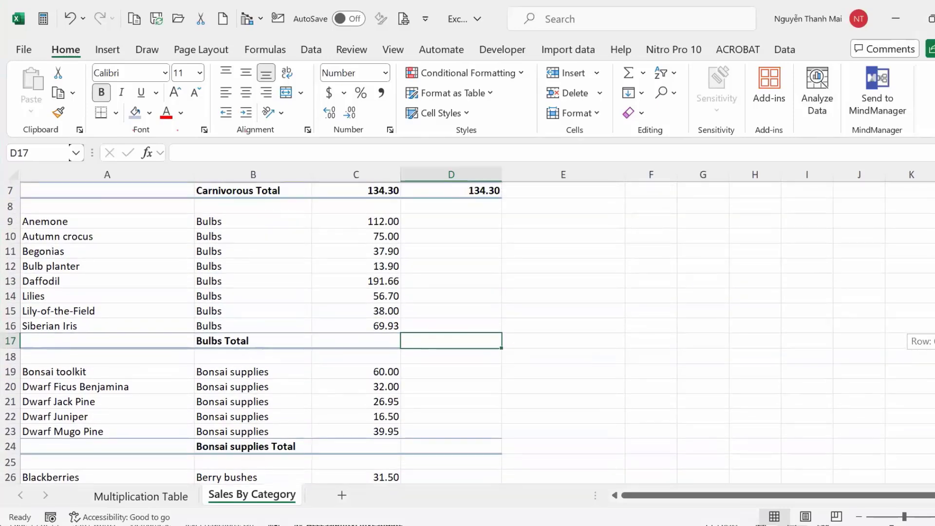
{"action": "scroll", "coordinate": [468, 332], "scroll_direction": "up", "scroll_amount": 2}
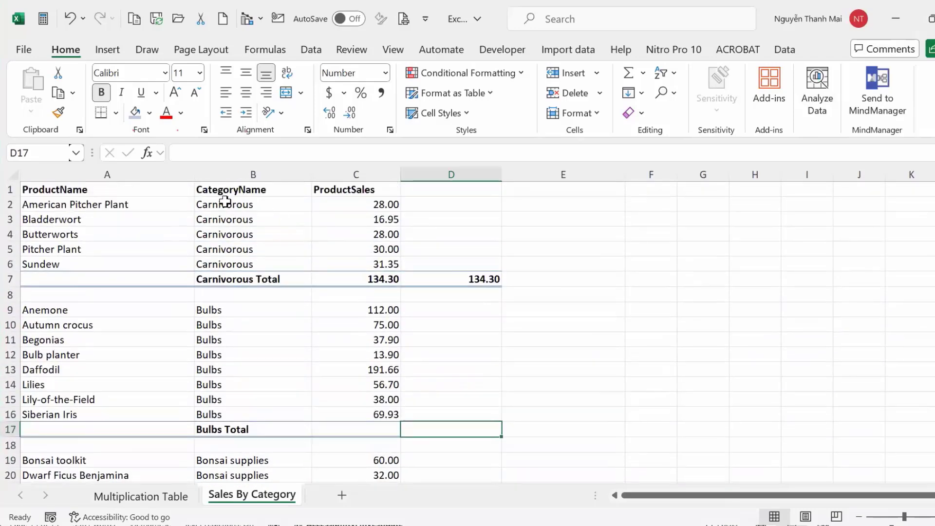
Enter =SUM(C9:C16) in D17 to total the Bulbs sales as 595.09.
{"action": "left_click_drag", "start_coordinate": [228, 310], "coordinate": [230, 416]}
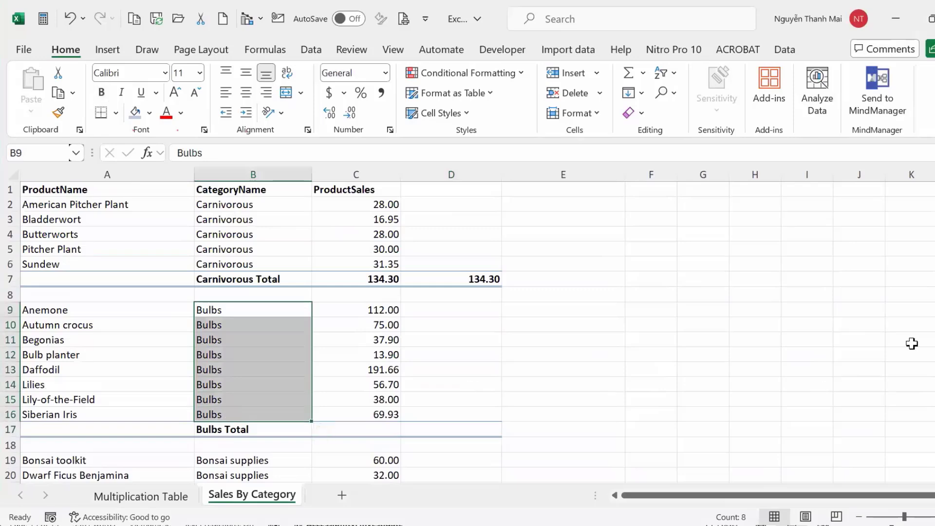
{"action": "scroll", "coordinate": [926, 307], "scroll_direction": "down", "scroll_amount": 1}
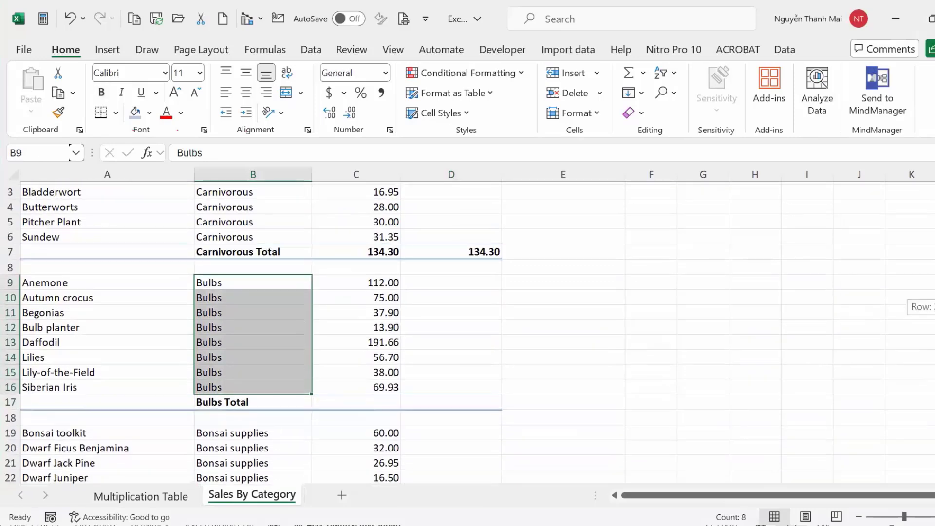
{"action": "scroll", "coordinate": [926, 307], "scroll_direction": "up", "scroll_amount": 1}
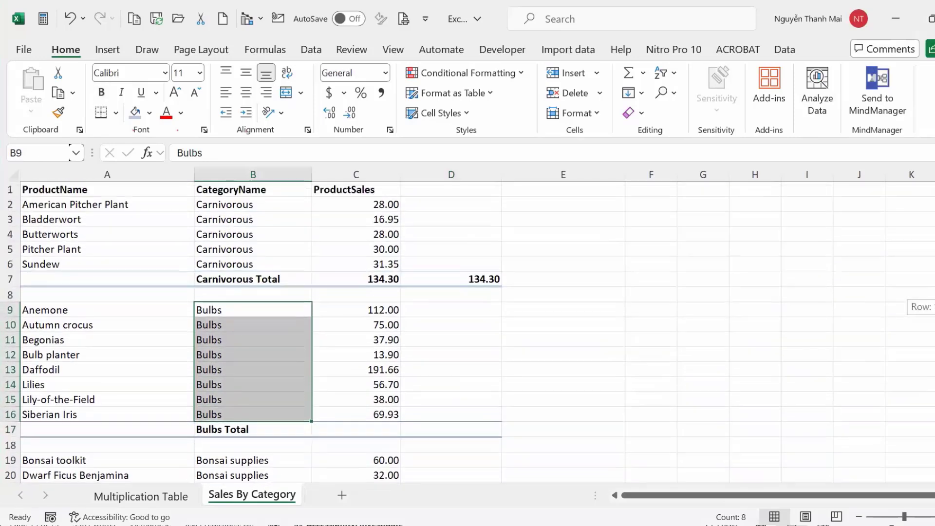
{"action": "scroll", "coordinate": [925, 306], "scroll_direction": "down", "scroll_amount": 1}
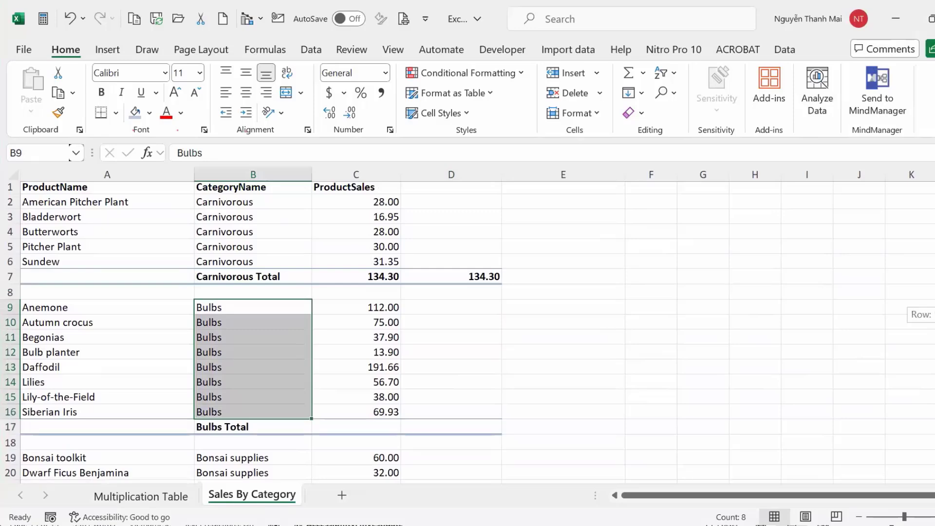
{"action": "scroll", "coordinate": [926, 306], "scroll_direction": "down", "scroll_amount": 2}
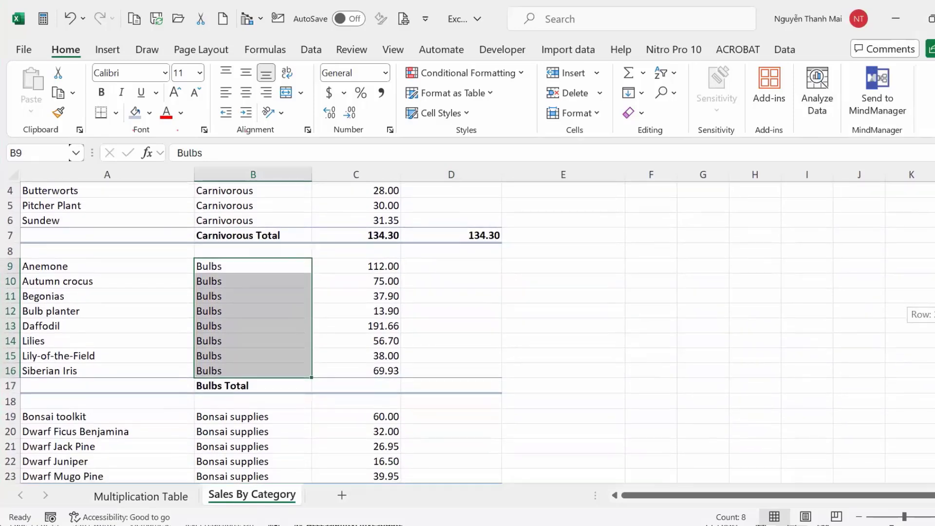
{"action": "scroll", "coordinate": [926, 306], "scroll_direction": "down", "scroll_amount": 1}
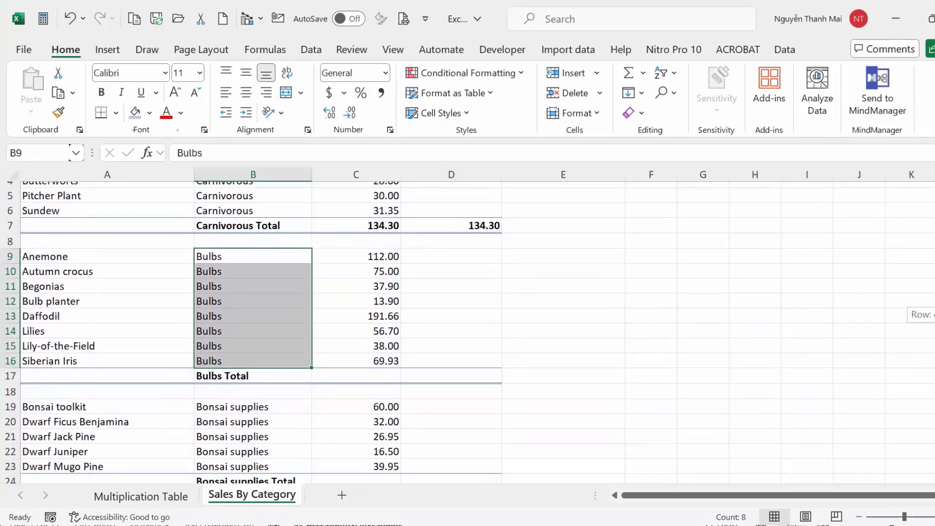
{"action": "left_click", "coordinate": [447, 377]}
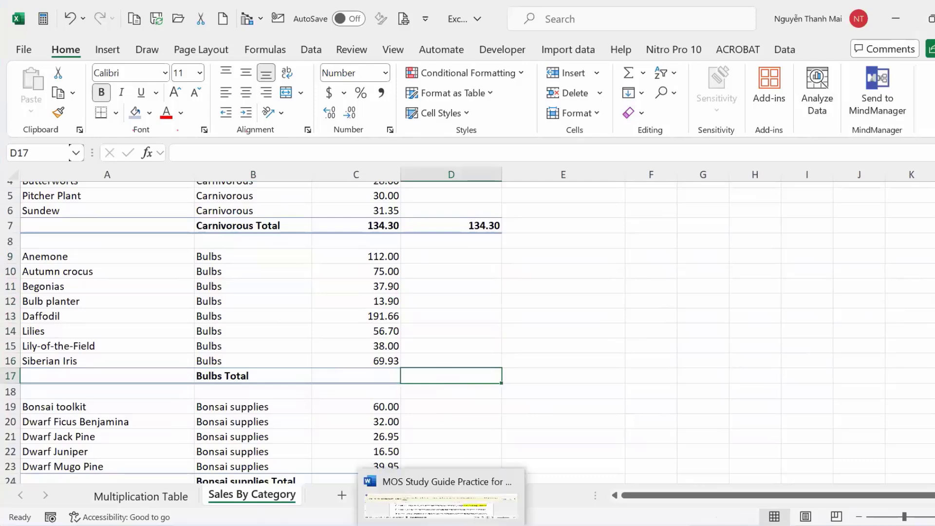
{"action": "type", "text": "=sum"}
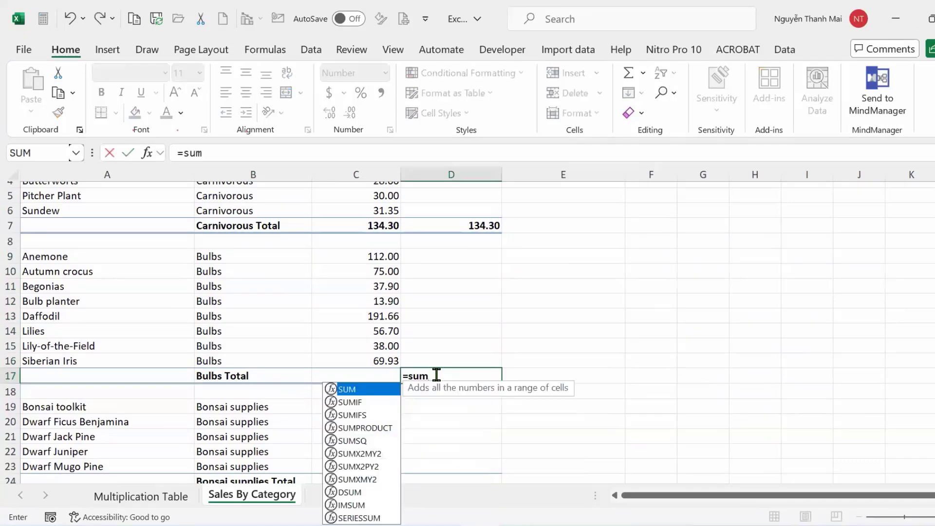
{"action": "key", "text": "Tab"}
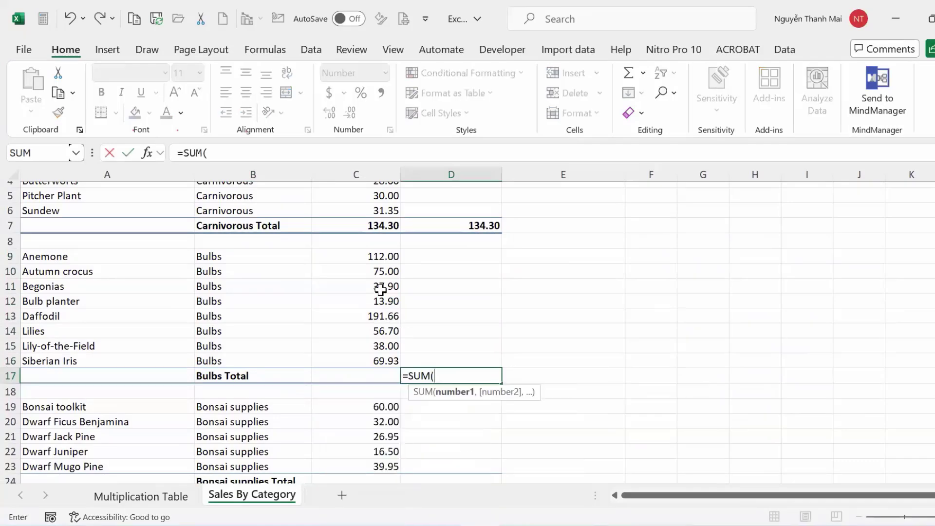
{"action": "left_click_drag", "start_coordinate": [374, 254], "coordinate": [376, 360]}
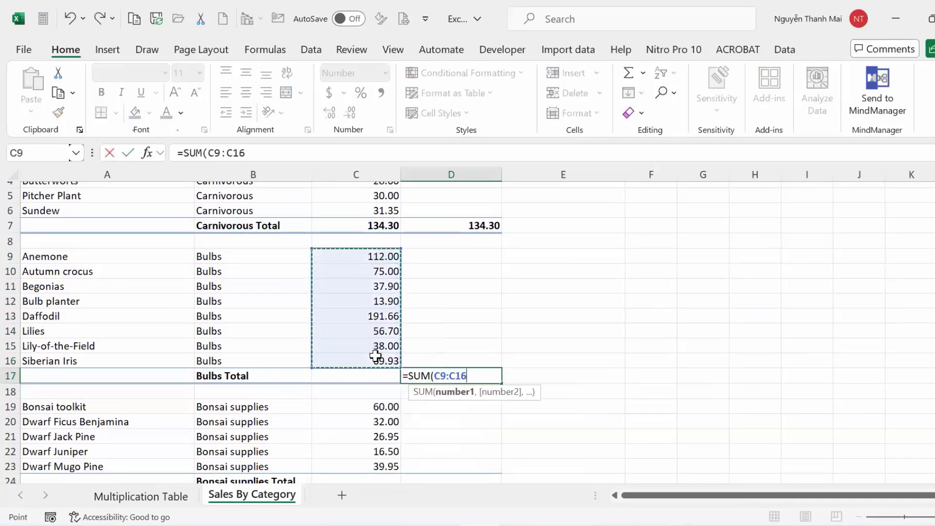
{"action": "key", "text": "Return"}
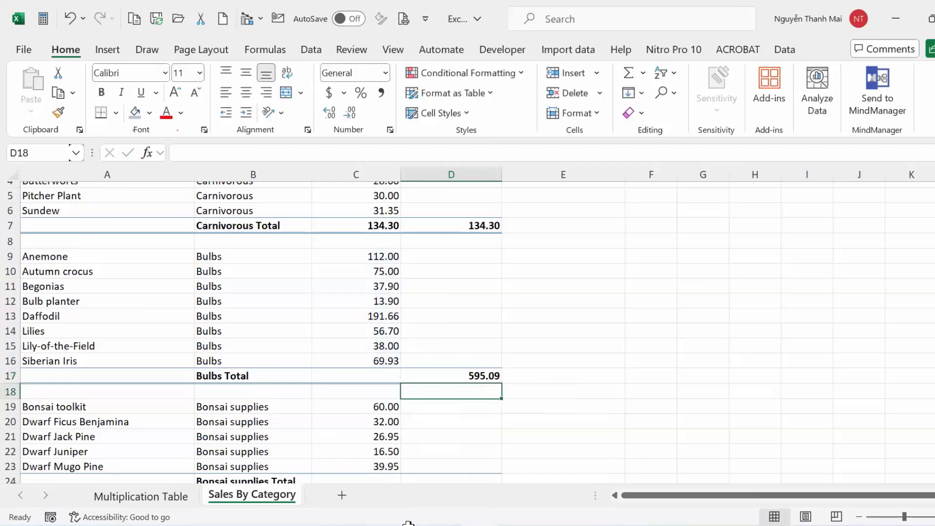
Mark the Bonsai supplies and Berry bushes (B26:B27) category rows against the guide's instructions.
{"action": "scroll", "coordinate": [420, 403], "scroll_direction": "down", "scroll_amount": 4}
{"action": "left_click_drag", "start_coordinate": [249, 243], "coordinate": [245, 316]}
{"action": "left_click_drag", "start_coordinate": [236, 347], "coordinate": [236, 364]}
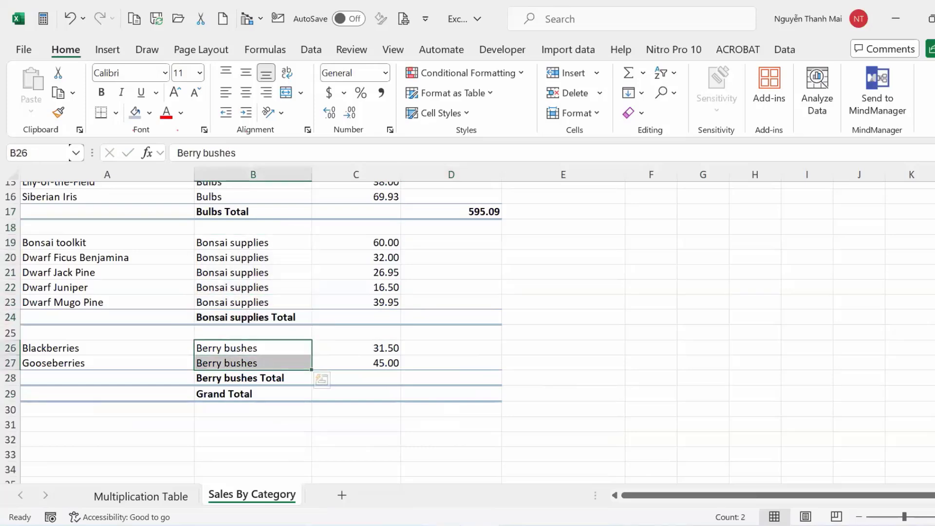
{"action": "key", "text": "alt+Tab"}
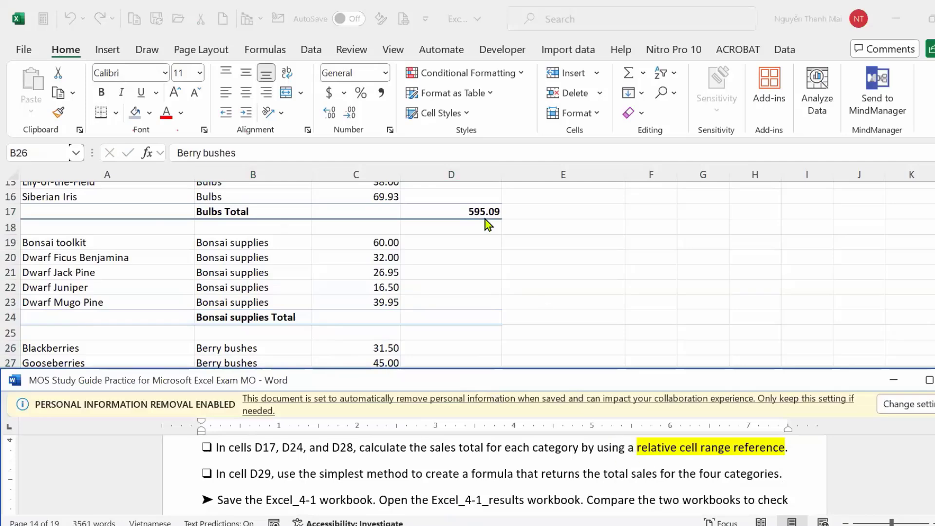
{"action": "scroll", "coordinate": [485, 220], "scroll_direction": "up", "scroll_amount": 5}
{"action": "key", "text": "alt+Tab"}
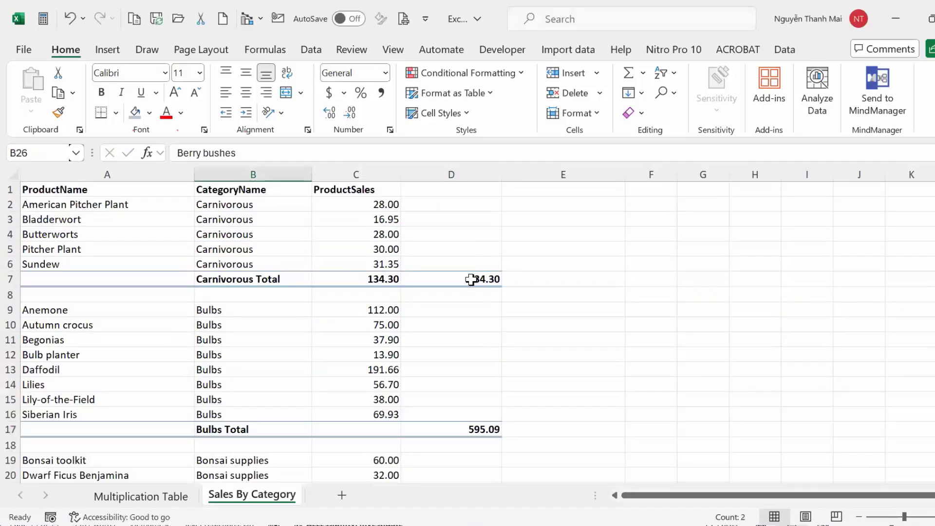
Check the Carnivorous SUM in D7 and Bulbs SUM in D17, then return to the guide.
{"action": "left_click", "coordinate": [471, 279]}
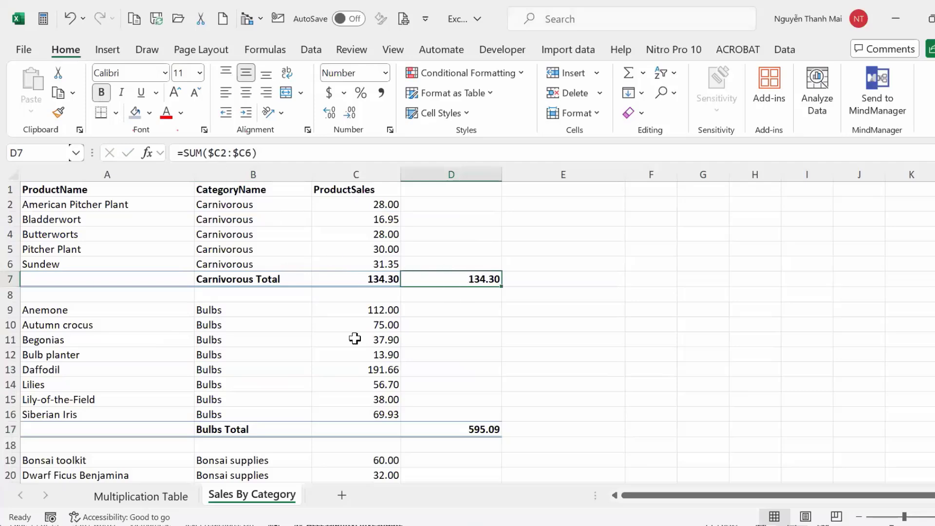
{"action": "left_click", "coordinate": [455, 433]}
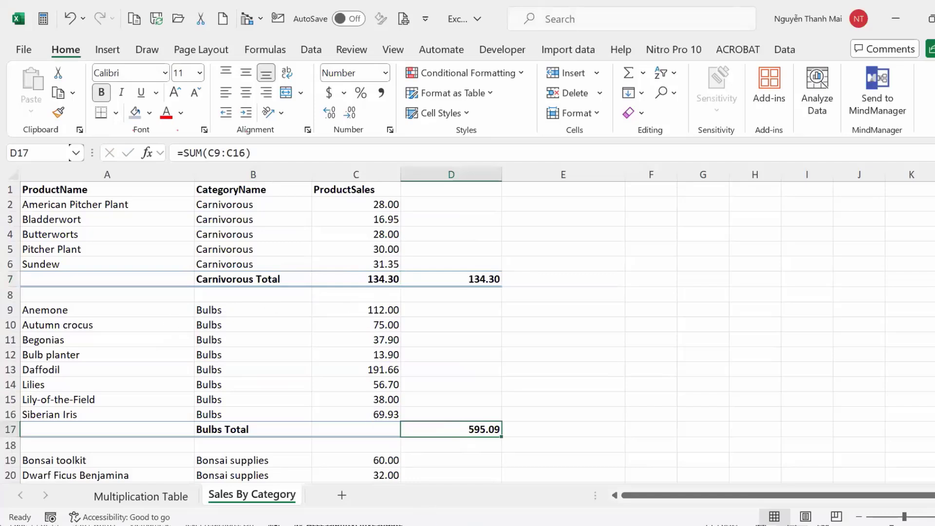
{"action": "left_click", "coordinate": [447, 516]}
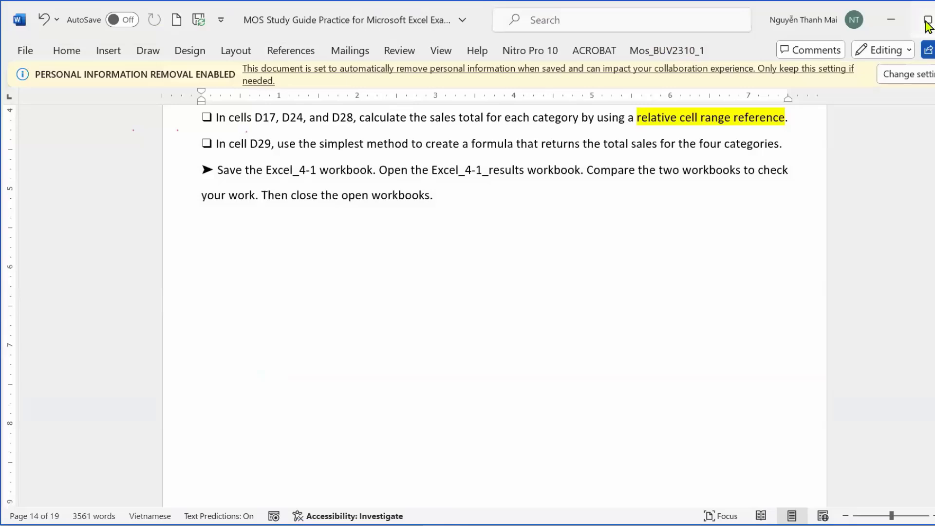
{"action": "left_click", "coordinate": [899, 22]}
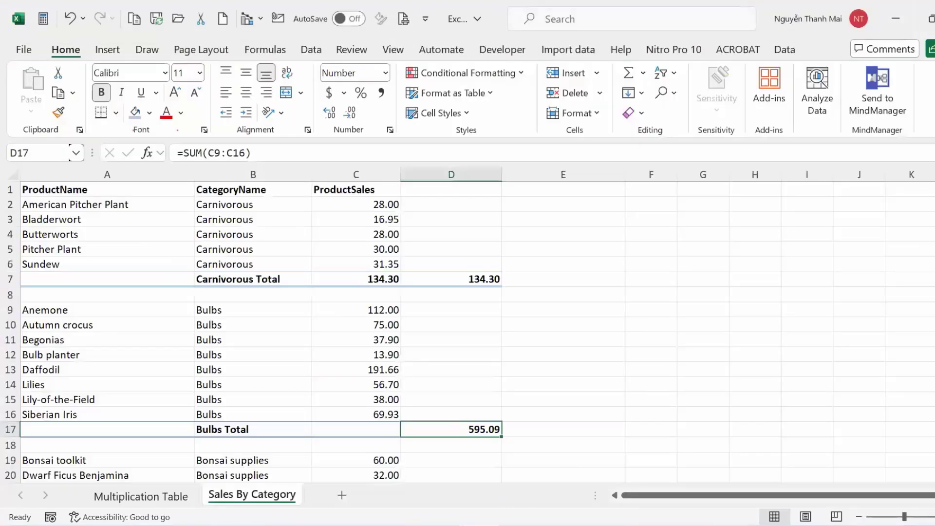
{"action": "left_click", "coordinate": [440, 511]}
{"action": "scroll", "coordinate": [563, 236], "scroll_direction": "up", "scroll_amount": 3}
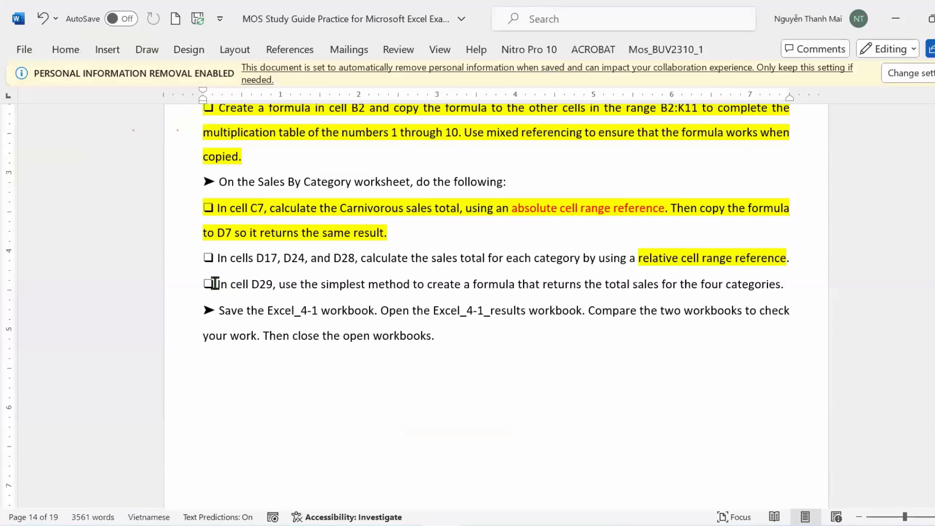
Highlight the cell D29 instruction line in yellow and select the words 'simplest method'.
{"action": "left_click", "coordinate": [176, 293]}
{"action": "left_click", "coordinate": [246, 261]}
{"action": "left_click", "coordinate": [418, 453]}
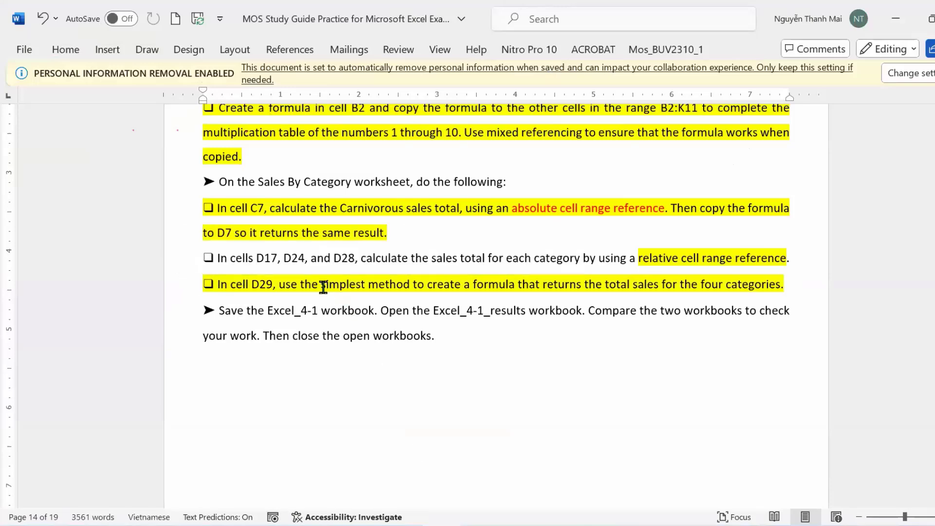
{"action": "left_click_drag", "start_coordinate": [323, 288], "coordinate": [407, 288]}
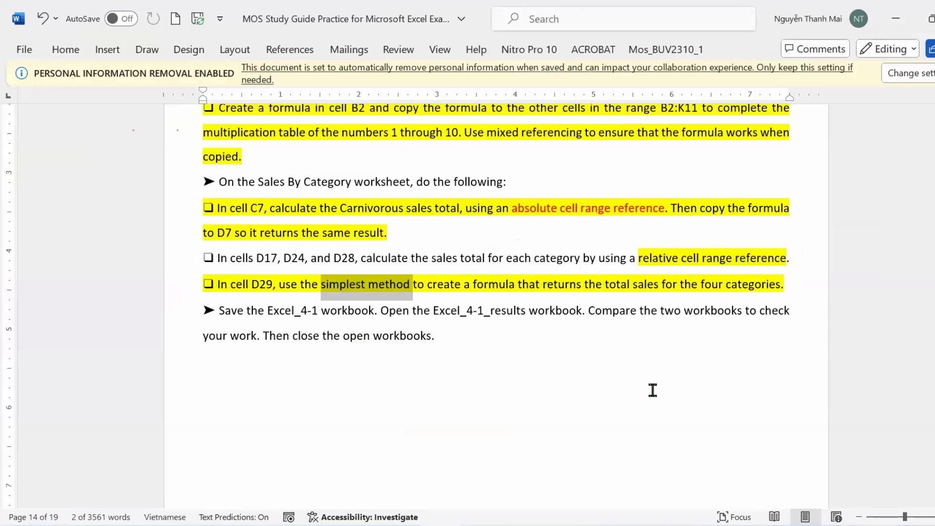
Return to the Excel_4-1 workbook's Sales By Category sheet.
{"action": "mouse_move", "coordinate": [458, 515]}
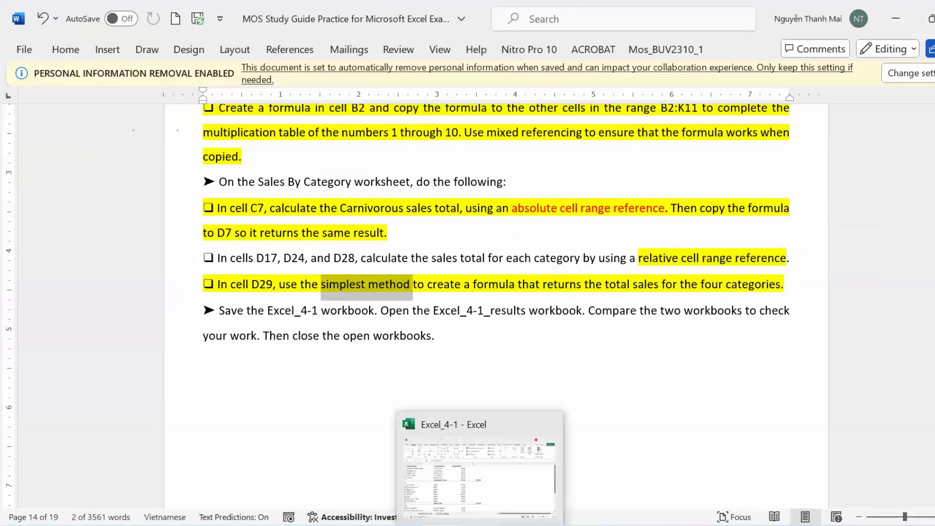
{"action": "left_click", "coordinate": [447, 481]}
{"action": "scroll", "coordinate": [411, 393], "scroll_direction": "down", "scroll_amount": 7}
{"action": "scroll", "coordinate": [411, 393], "scroll_direction": "up", "scroll_amount": 4}
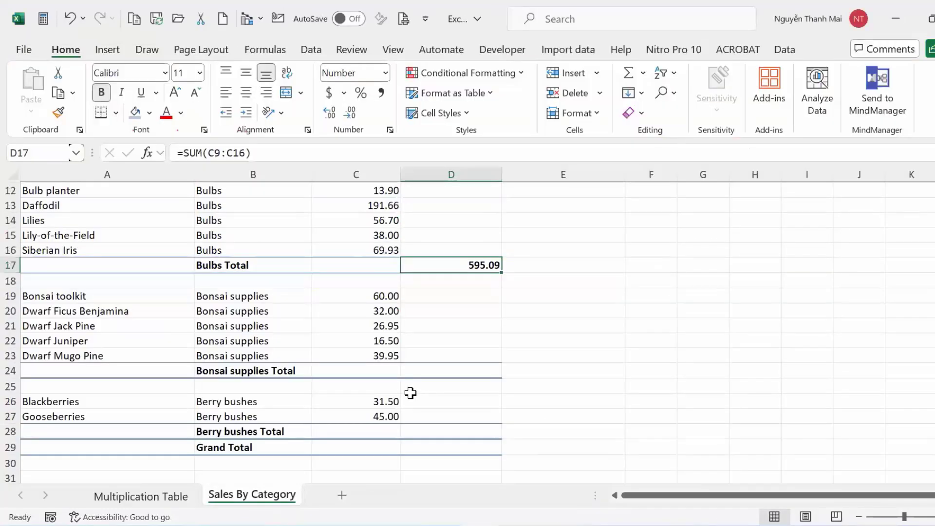
Select the empty Grand Total cell D29, glance at the guide, and come back to Excel_4-1.
{"action": "left_click", "coordinate": [467, 447]}
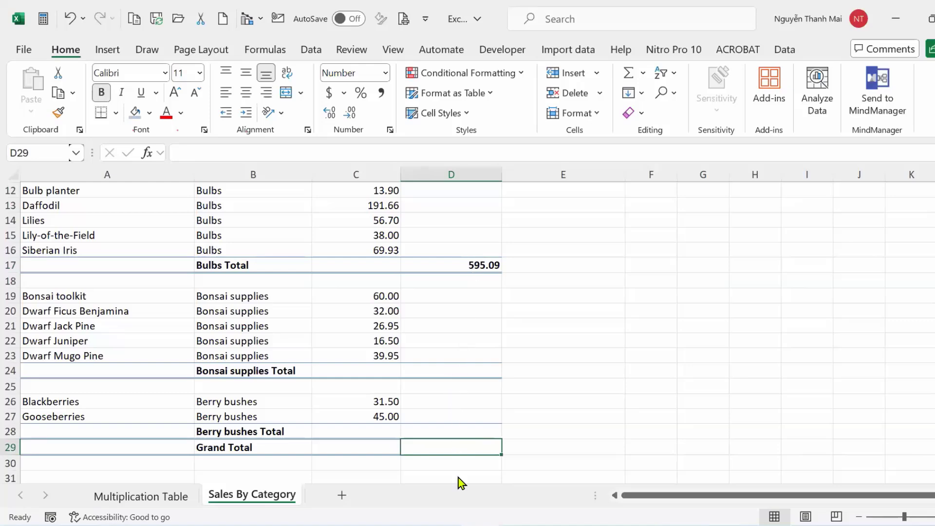
{"action": "key", "text": "alt+Tab"}
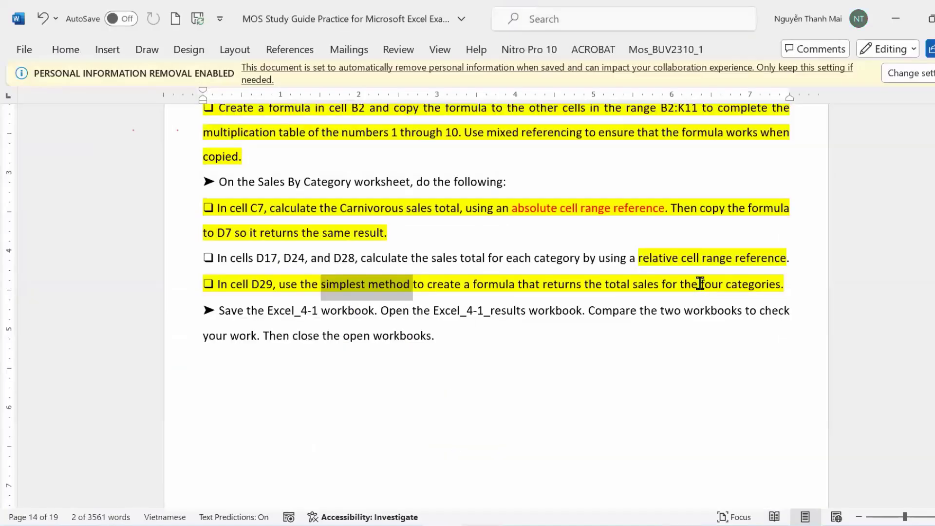
{"action": "mouse_move", "coordinate": [442, 524]}
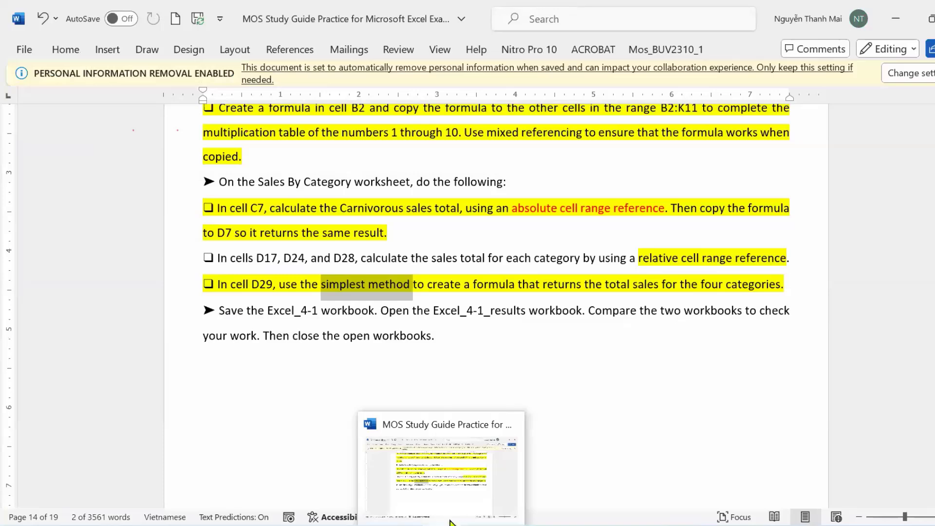
{"action": "left_click", "coordinate": [458, 434]}
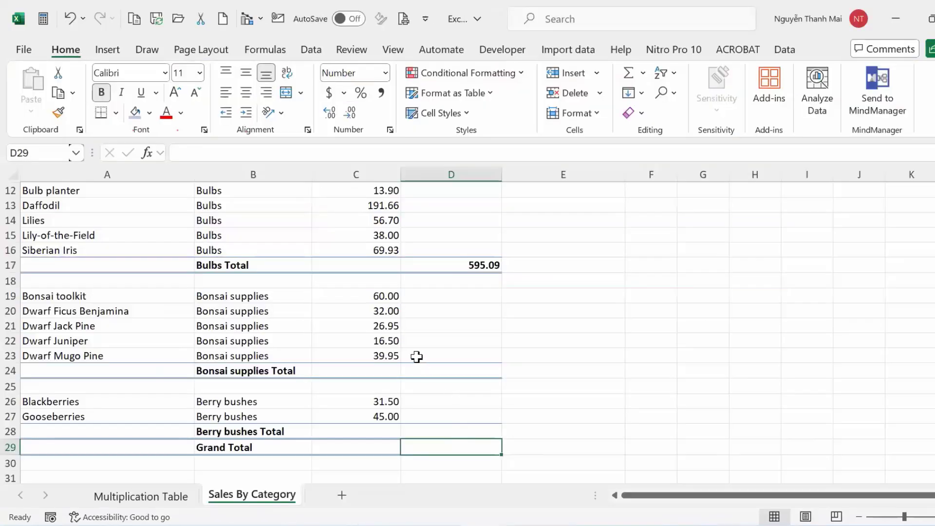
Inspect the D7, D17 and D24 totals and D29, then bring up the guide's Objective 4.2 tasks.
{"action": "left_click", "coordinate": [439, 279]}
{"action": "left_click", "coordinate": [435, 429]}
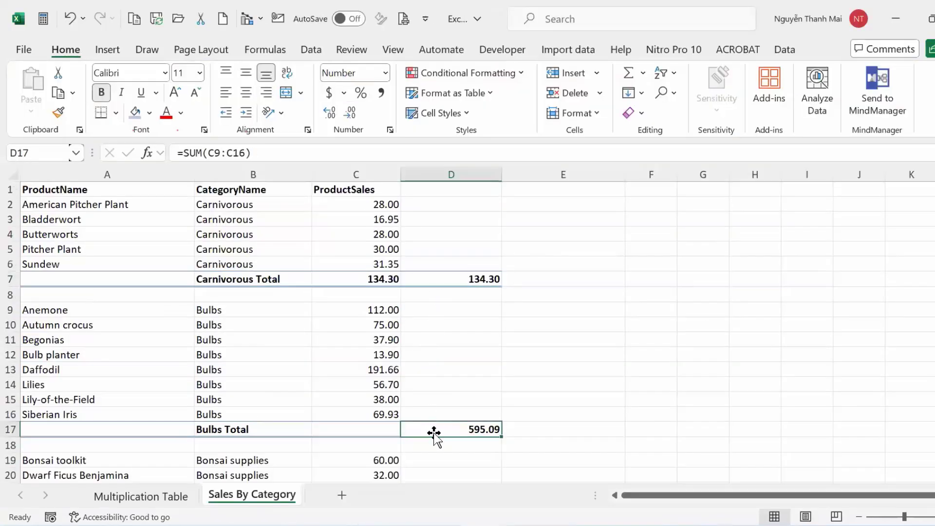
{"action": "scroll", "coordinate": [428, 377], "scroll_direction": "down", "scroll_amount": 7}
{"action": "scroll", "coordinate": [428, 377], "scroll_direction": "up", "scroll_amount": 4}
{"action": "left_click", "coordinate": [430, 372]}
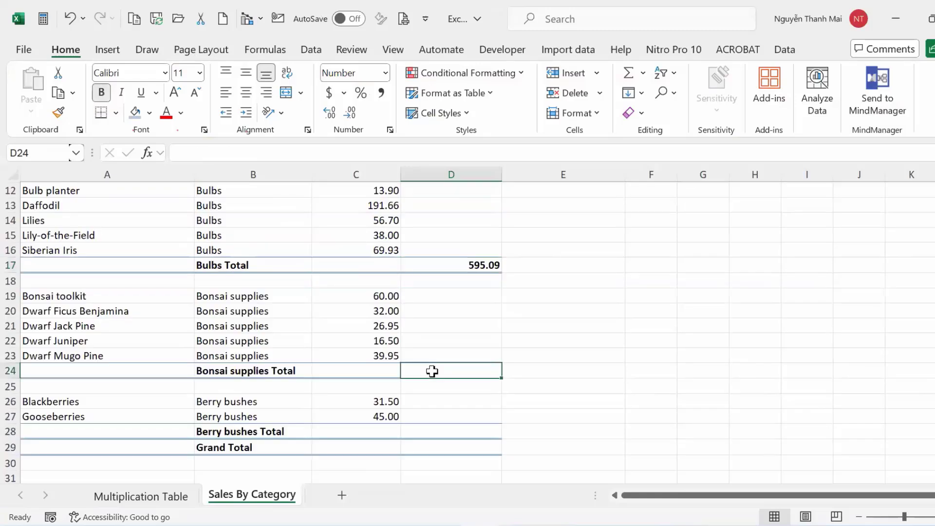
{"action": "left_click", "coordinate": [439, 441]}
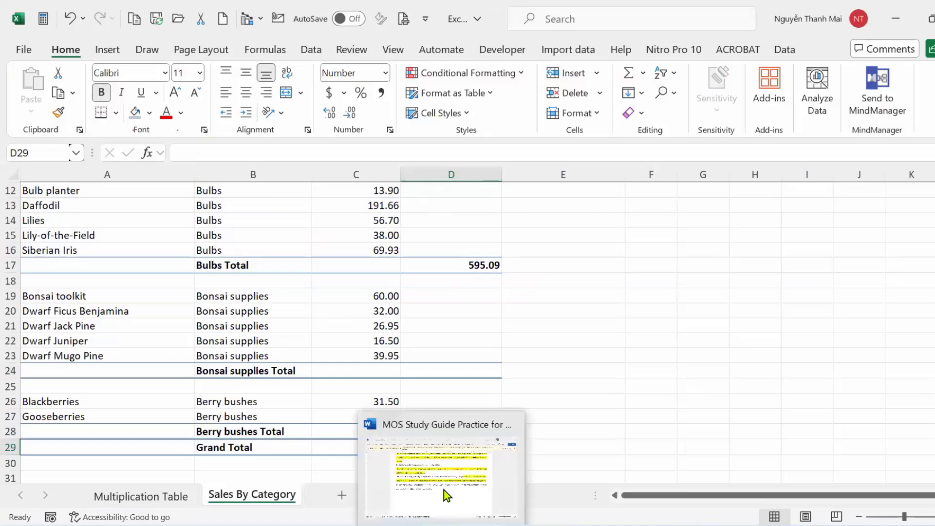
{"action": "left_click", "coordinate": [443, 480]}
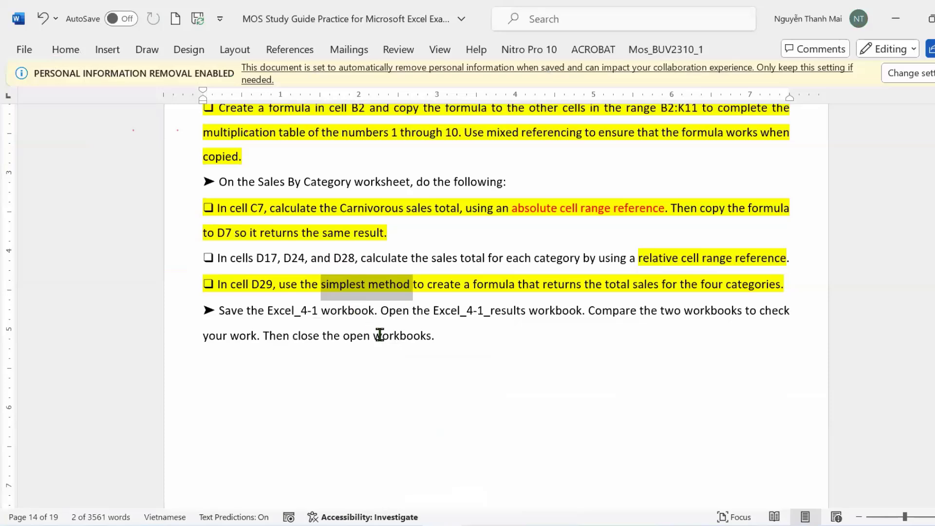
{"action": "scroll", "coordinate": [380, 336], "scroll_direction": "down", "scroll_amount": 10}
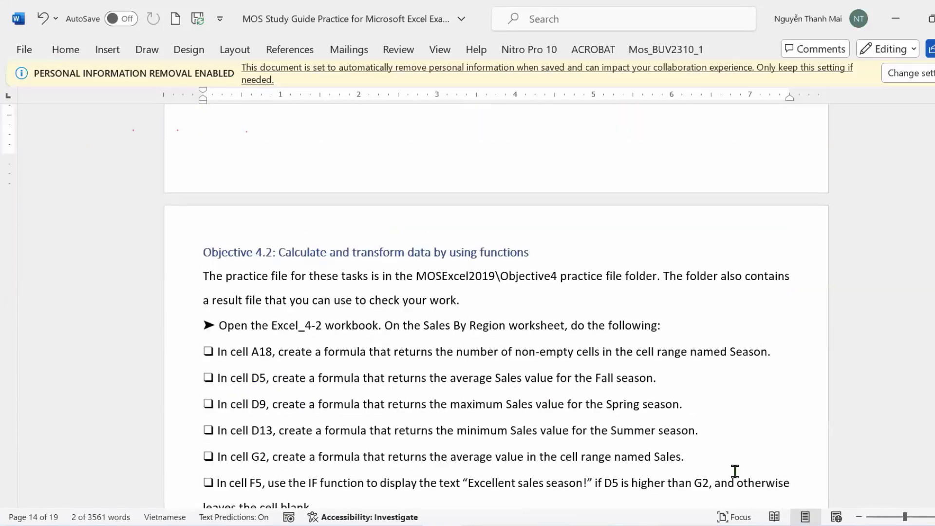
Highlight the Objective 4.2 cell A18 Season-range count instruction in yellow.
{"action": "scroll", "coordinate": [497, 306], "scroll_direction": "down", "scroll_amount": 3}
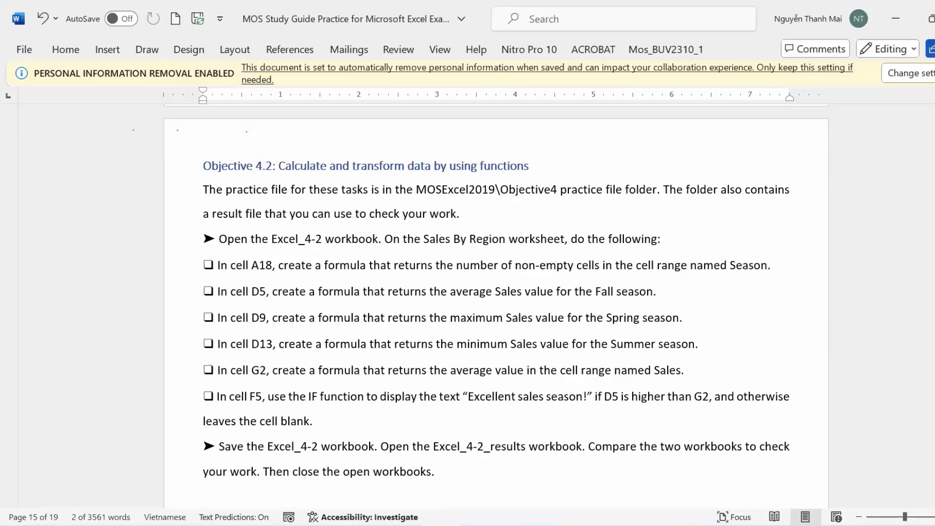
{"action": "scroll", "coordinate": [595, 344], "scroll_direction": "down", "scroll_amount": 2}
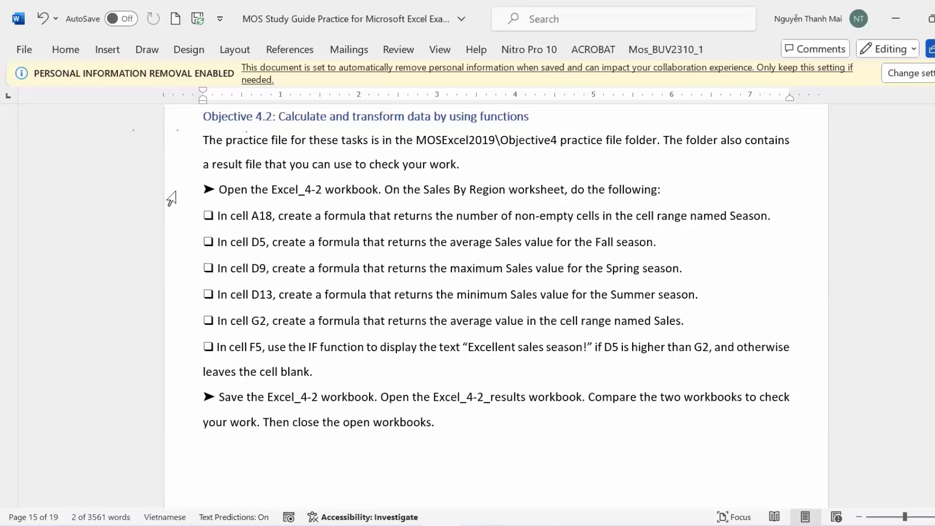
{"action": "left_click", "coordinate": [173, 214]}
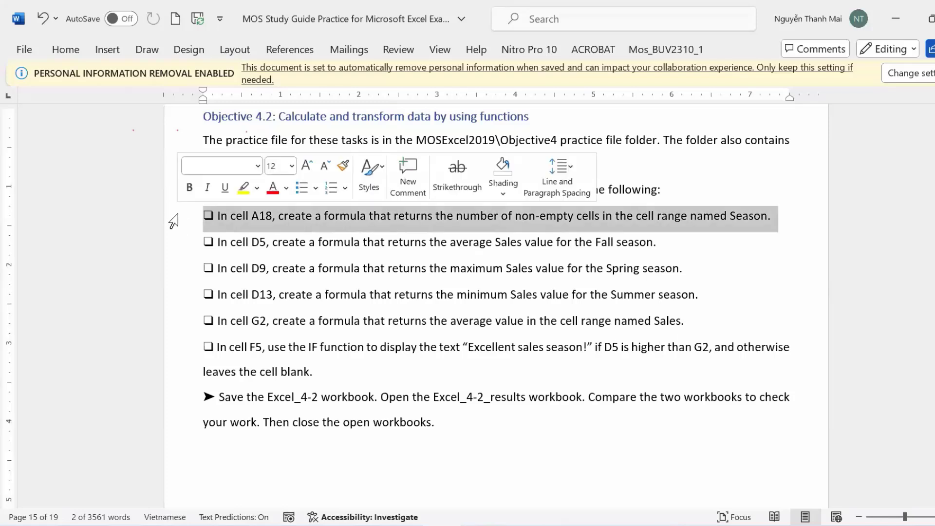
{"action": "left_click", "coordinate": [244, 187]}
{"action": "left_click", "coordinate": [562, 462]}
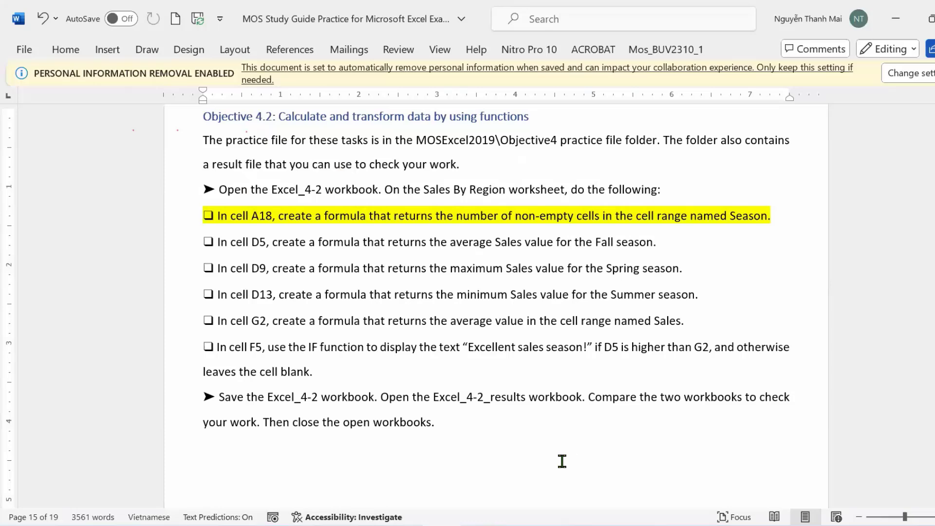
Open Excel_4-2 from the Objective4 folder and enable editing of the protected workbook.
{"action": "mouse_move", "coordinate": [252, 463]}
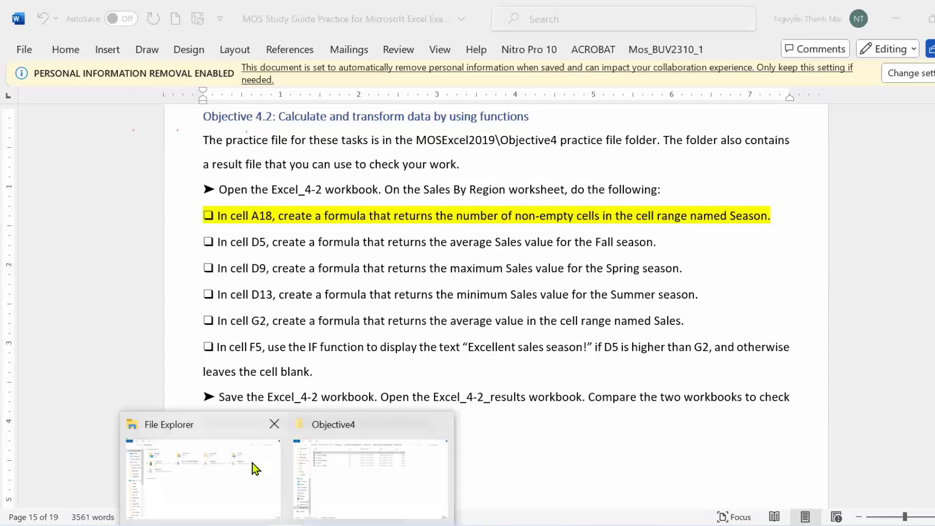
{"action": "left_click", "coordinate": [328, 497]}
{"action": "double_click", "coordinate": [169, 133]}
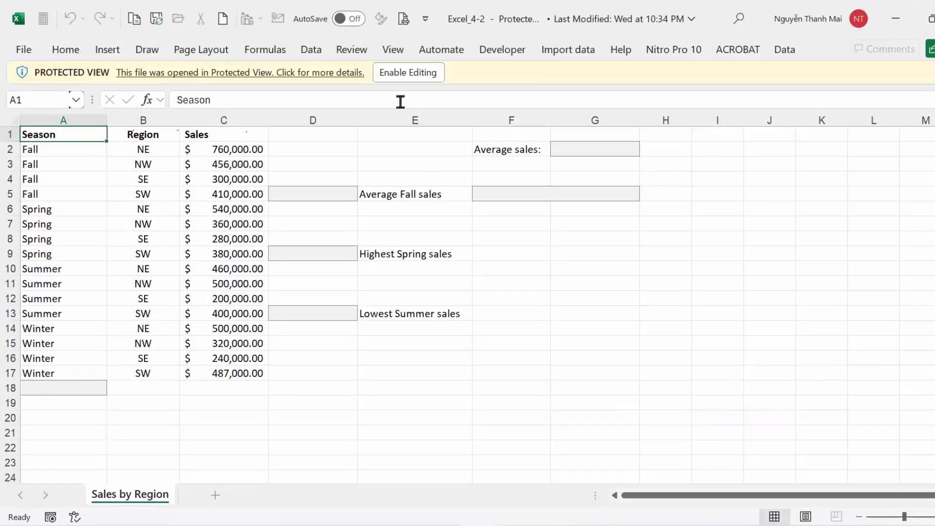
{"action": "left_click", "coordinate": [394, 72]}
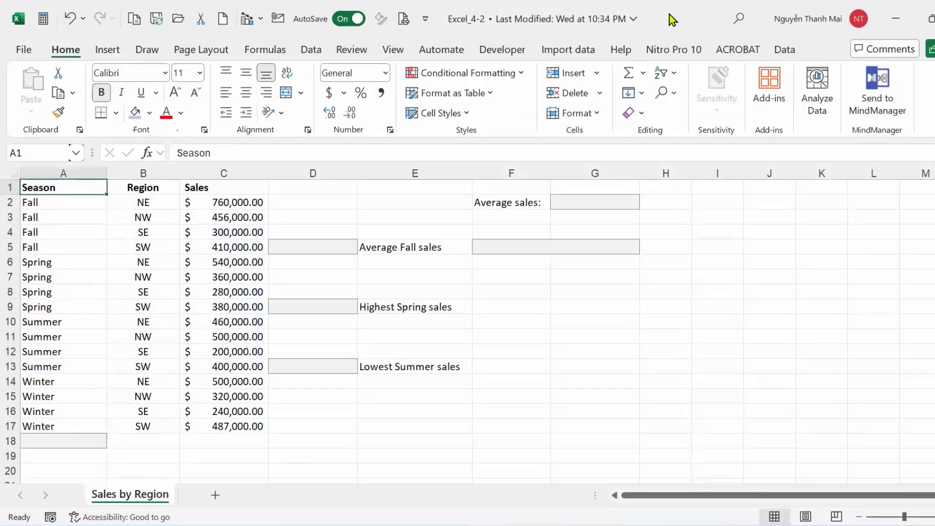
Reposition the Excel_4-2 window over the first workbook and switch back to the study guide.
{"action": "left_click_drag", "start_coordinate": [673, 19], "coordinate": [697, 50]}
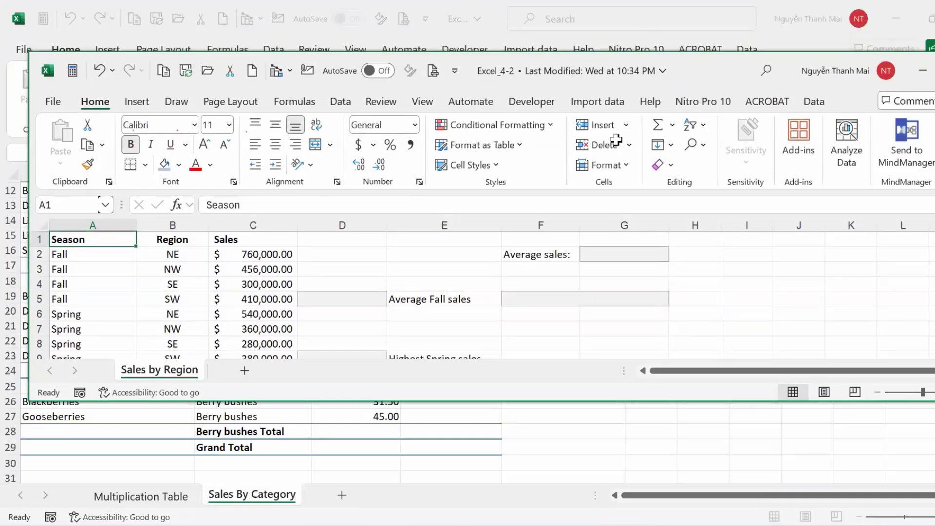
{"action": "left_click_drag", "start_coordinate": [682, 77], "coordinate": [651, 25]}
{"action": "mouse_move", "coordinate": [480, 523]}
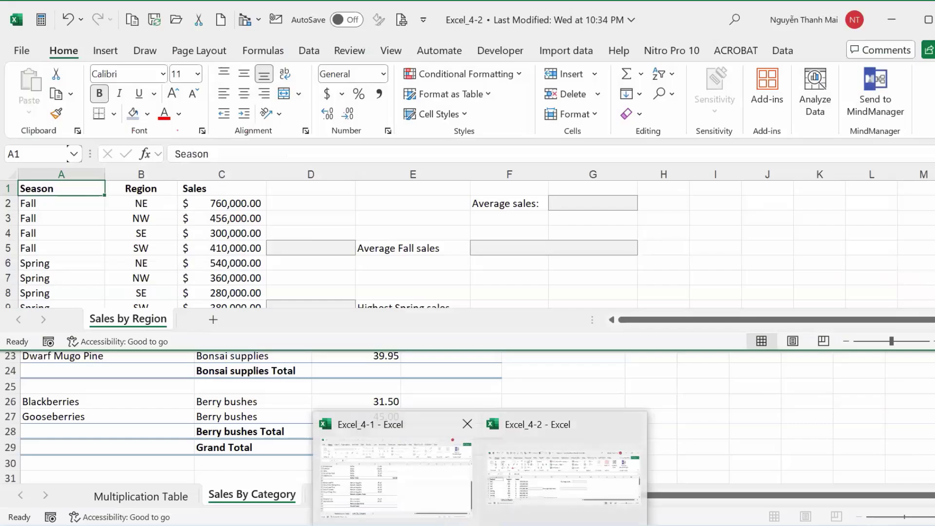
{"action": "key", "text": "alt+Tab"}
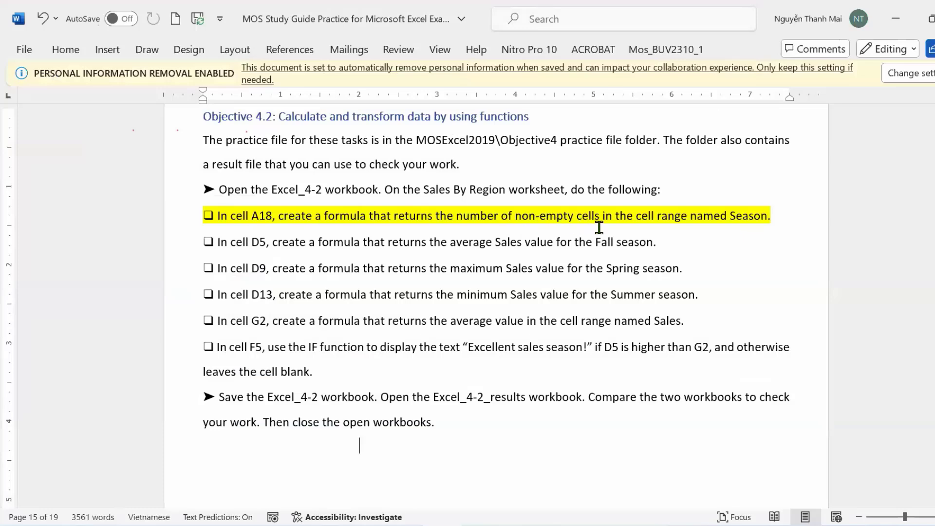
View the study guide's file name and location details and the account panel, then dismiss both.
{"action": "left_click", "coordinate": [396, 7]}
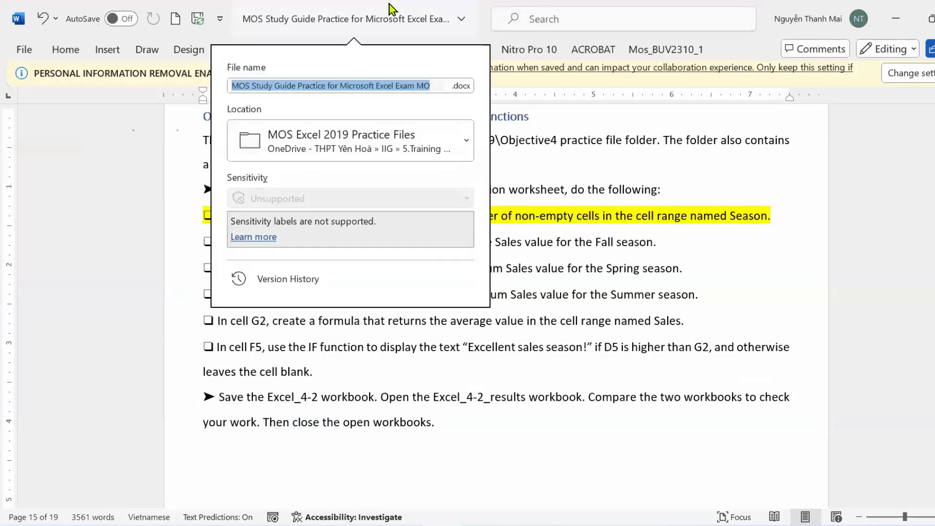
{"action": "left_click", "coordinate": [469, 6]}
{"action": "left_click", "coordinate": [470, 4]}
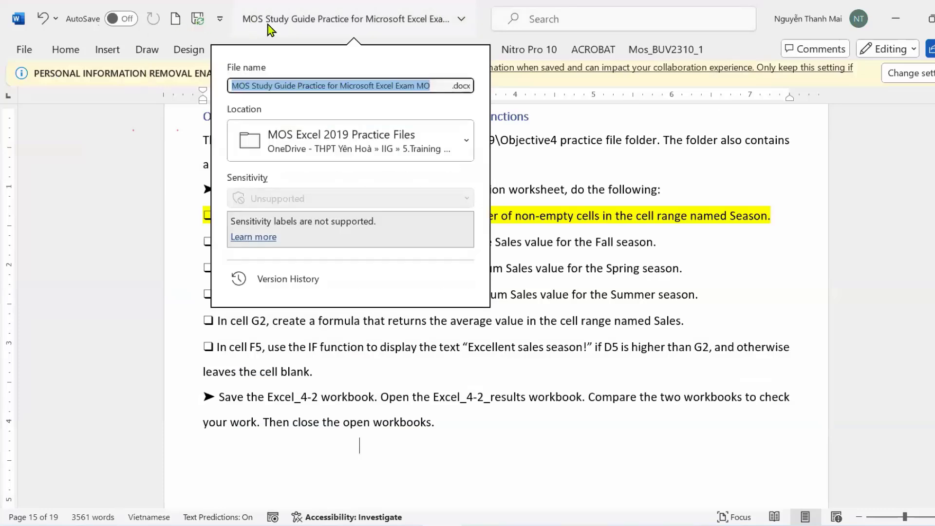
{"action": "left_click", "coordinate": [774, 7]}
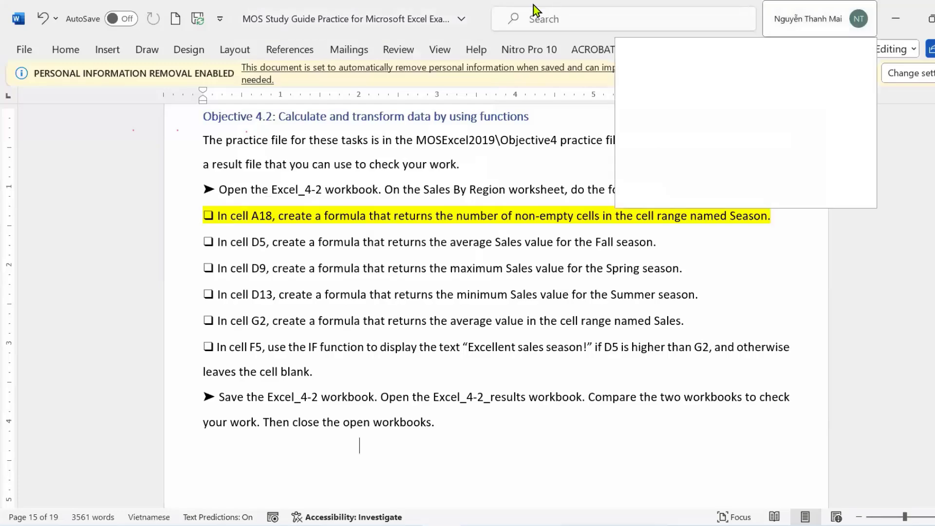
{"action": "left_click", "coordinate": [809, 18]}
{"action": "left_click", "coordinate": [475, 19]}
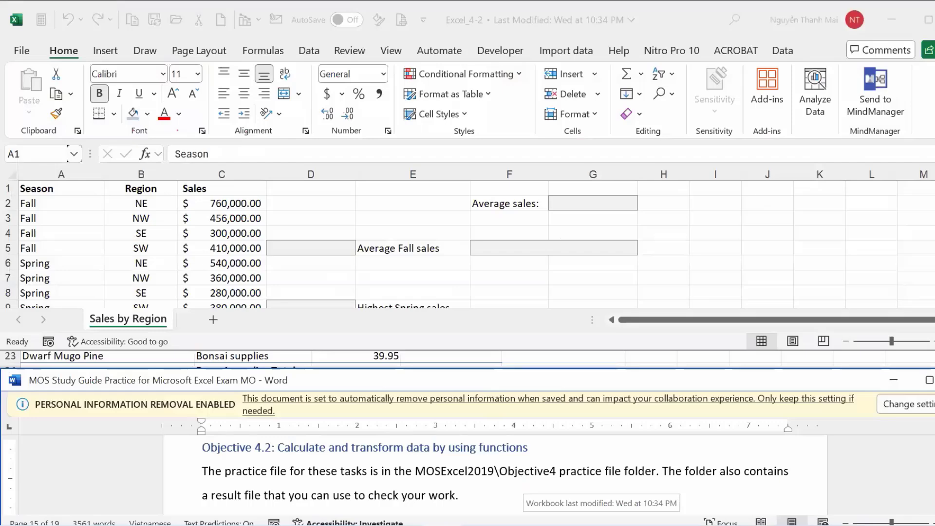
Scroll past the Winter rows on Sales by Region and select cell A18.
{"action": "scroll", "coordinate": [525, 483], "scroll_direction": "down", "scroll_amount": 1}
{"action": "scroll", "coordinate": [495, 475], "scroll_direction": "down", "scroll_amount": 3}
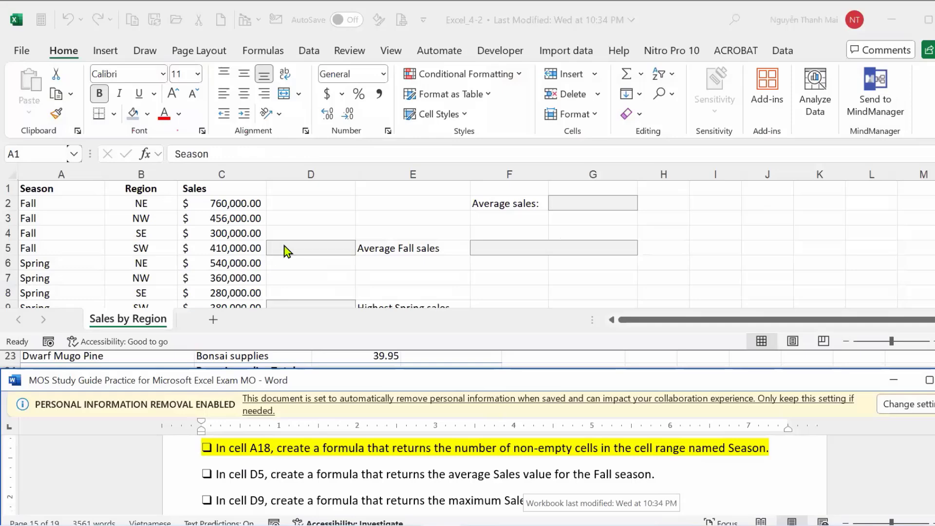
{"action": "scroll", "coordinate": [108, 263], "scroll_direction": "down", "scroll_amount": 4}
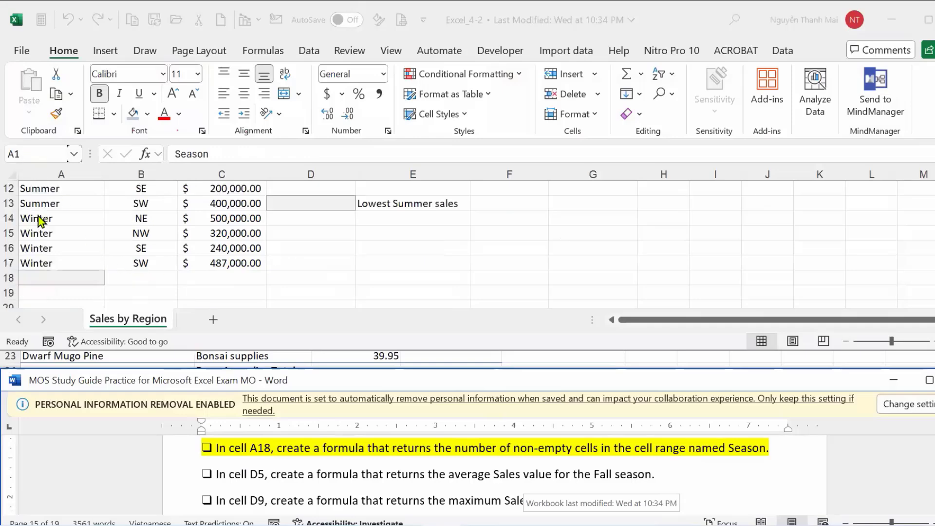
{"action": "left_click", "coordinate": [45, 276]}
{"action": "left_click", "coordinate": [45, 277]}
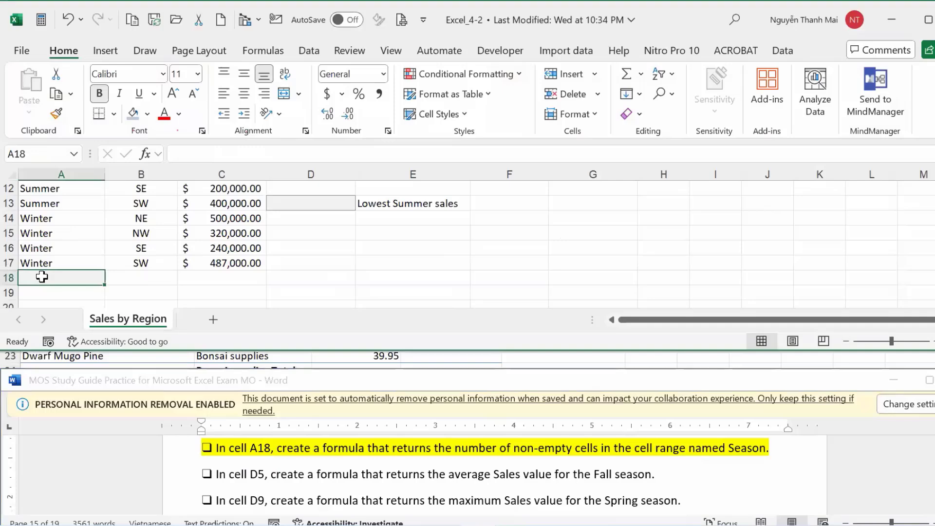
Enter =COUNTA(Season) in A18, referencing A2 down through the Season column, returning 16.
{"action": "type", "text": "=cou"}
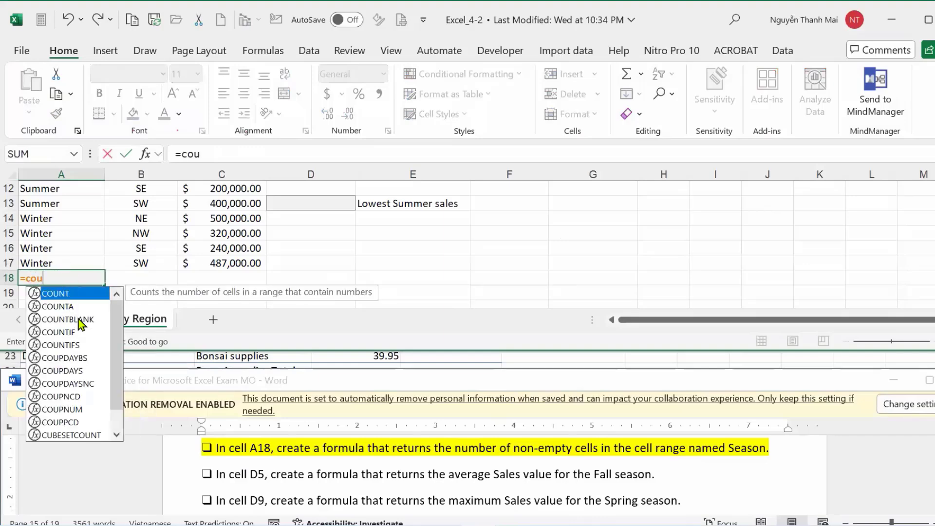
{"action": "double_click", "coordinate": [75, 320]}
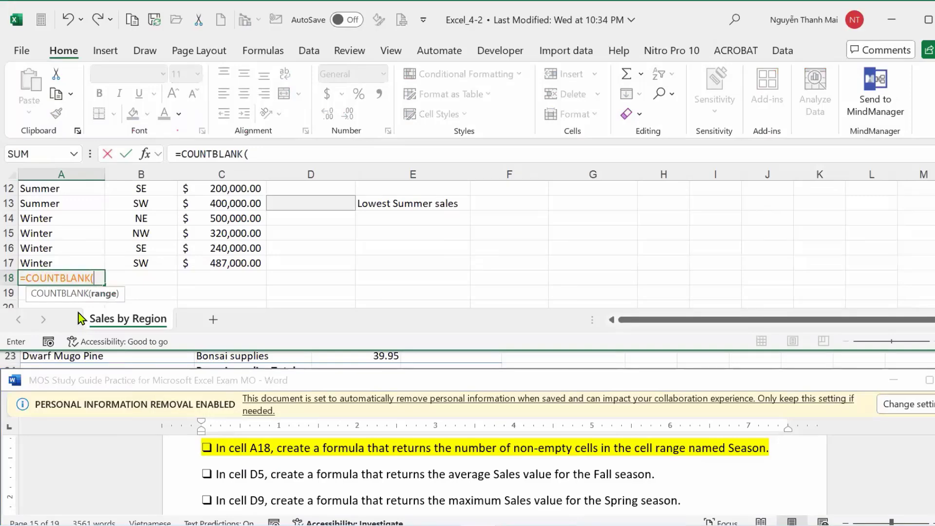
{"action": "key", "text": "BackSpace"}
{"action": "key", "text": "BackSpace"}
{"action": "key", "text": "BackSpace"}
{"action": "key", "text": "BackSpace"}
{"action": "key", "text": "BackSpace"}
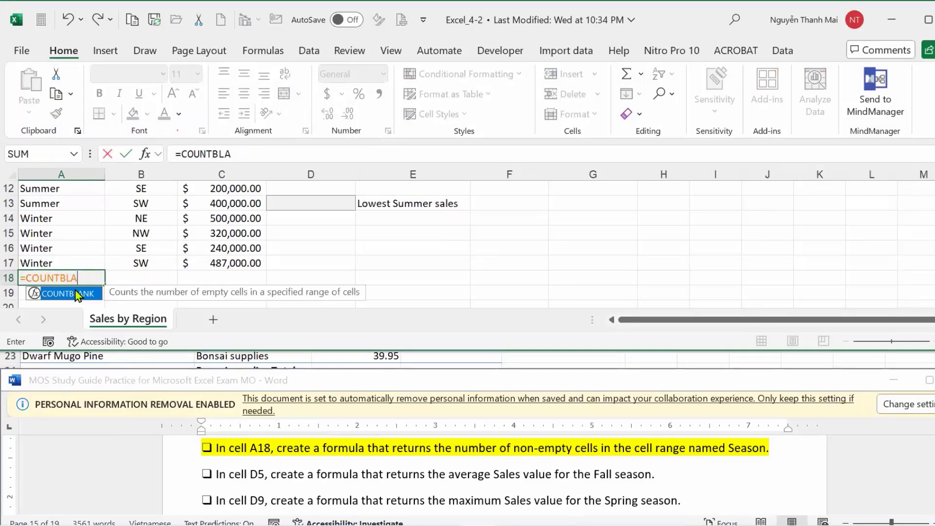
{"action": "key", "text": "BackSpace"}
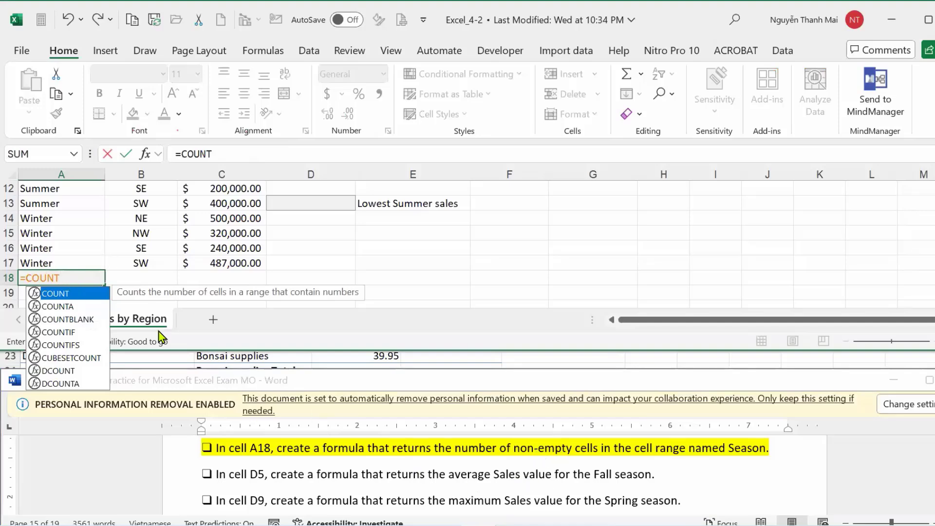
{"action": "scroll", "coordinate": [108, 231], "scroll_direction": "up", "scroll_amount": 4}
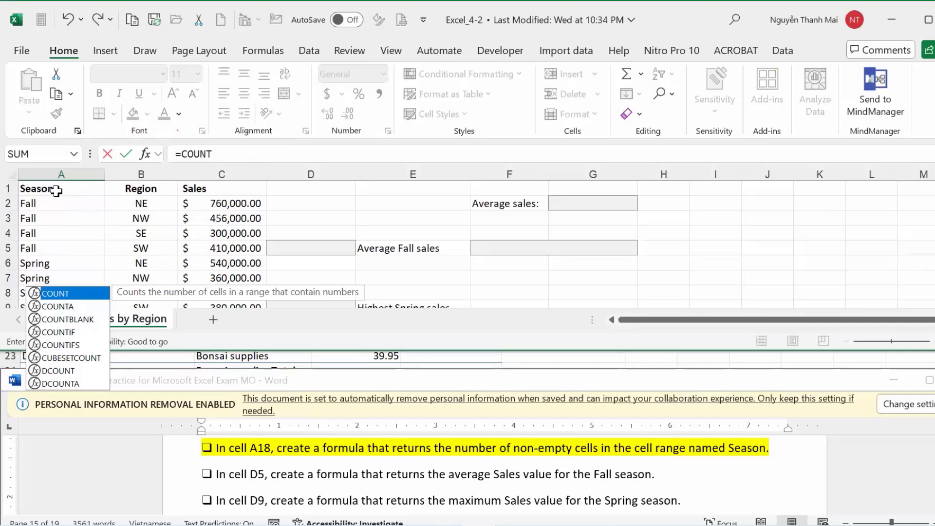
{"action": "left_click", "coordinate": [77, 308]}
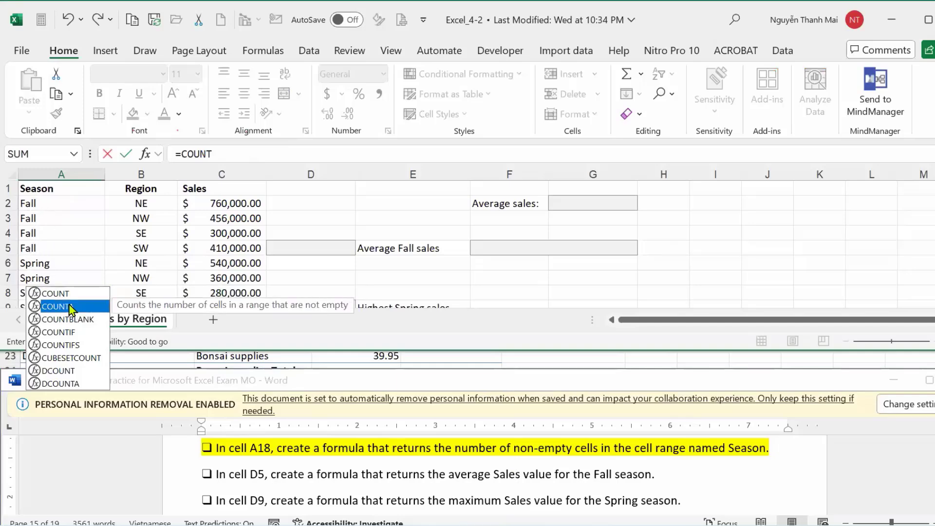
{"action": "key", "text": "Tab"}
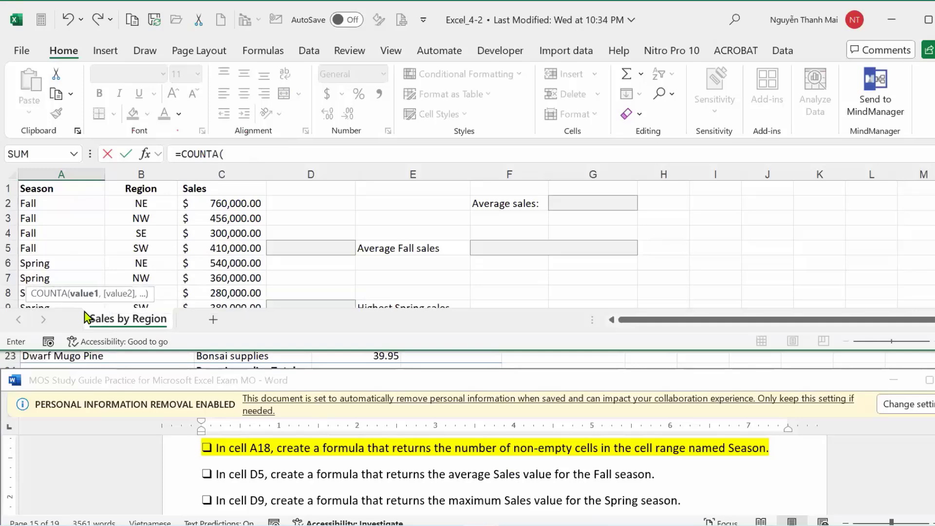
{"action": "left_click", "coordinate": [51, 204]}
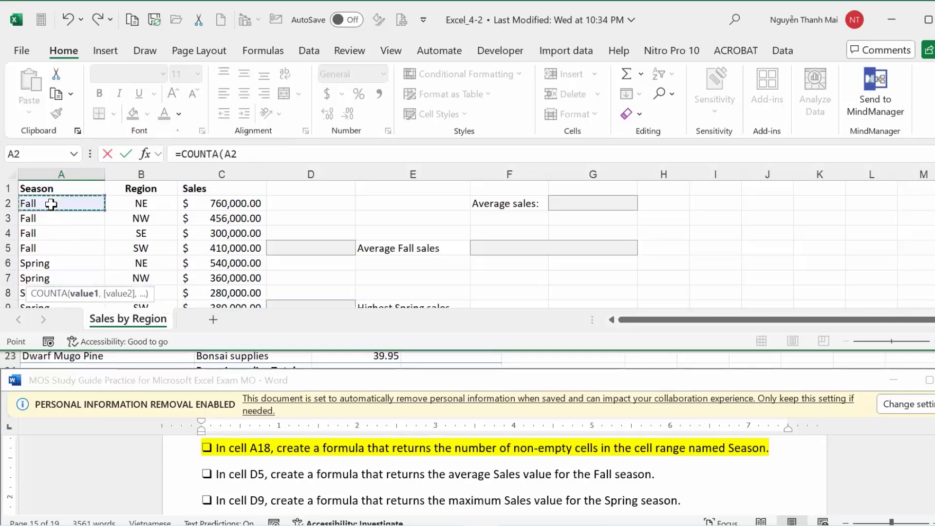
{"action": "scroll", "coordinate": [51, 204], "scroll_direction": "down", "scroll_amount": 4}
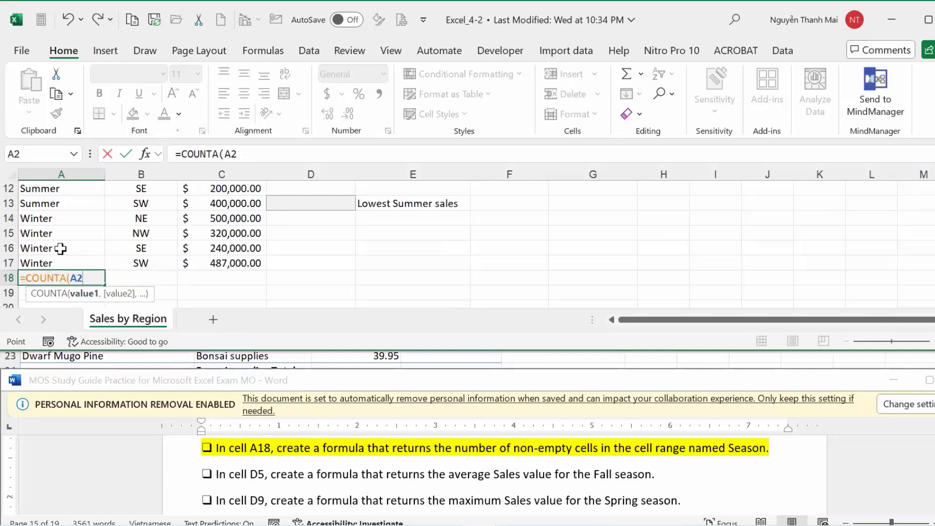
{"action": "key", "text": "ctrl+shift+Down"}
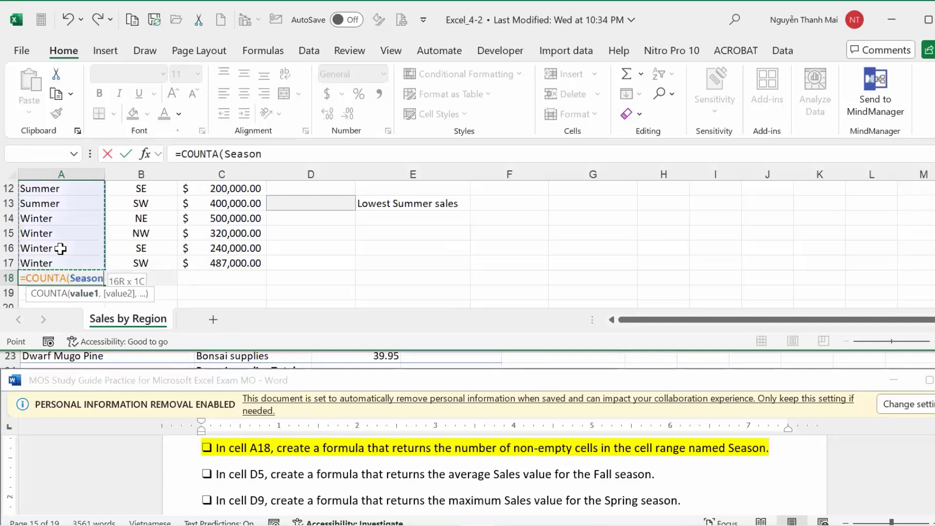
{"action": "key", "text": "Return"}
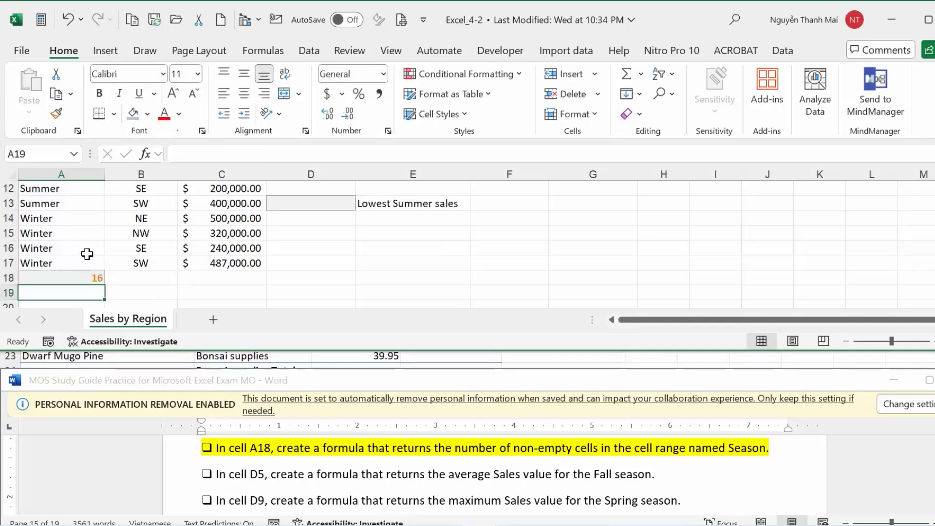
{"action": "scroll", "coordinate": [83, 275], "scroll_direction": "up", "scroll_amount": 4}
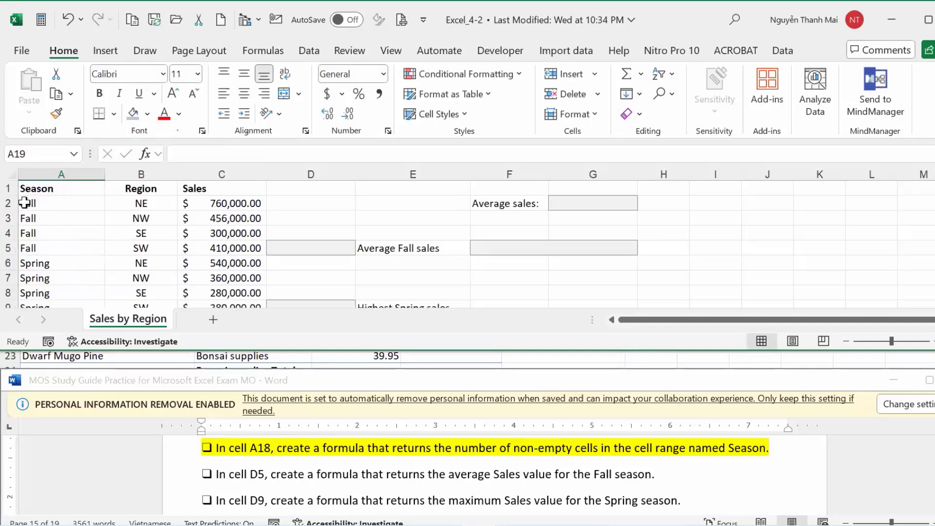
Review the guide's D5 average and D9 maximum tasks, marking those key words.
{"action": "scroll", "coordinate": [58, 215], "scroll_direction": "down", "scroll_amount": 4}
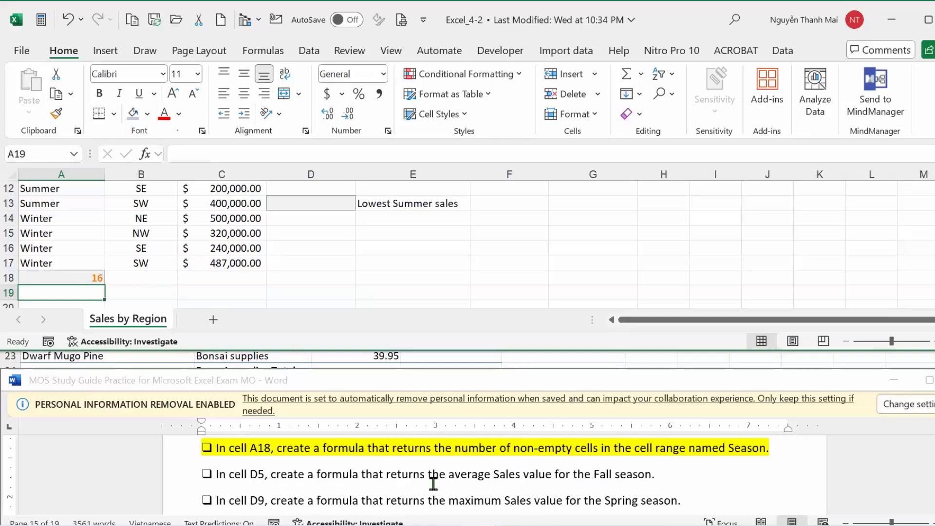
{"action": "left_click_drag", "start_coordinate": [447, 476], "coordinate": [489, 475]}
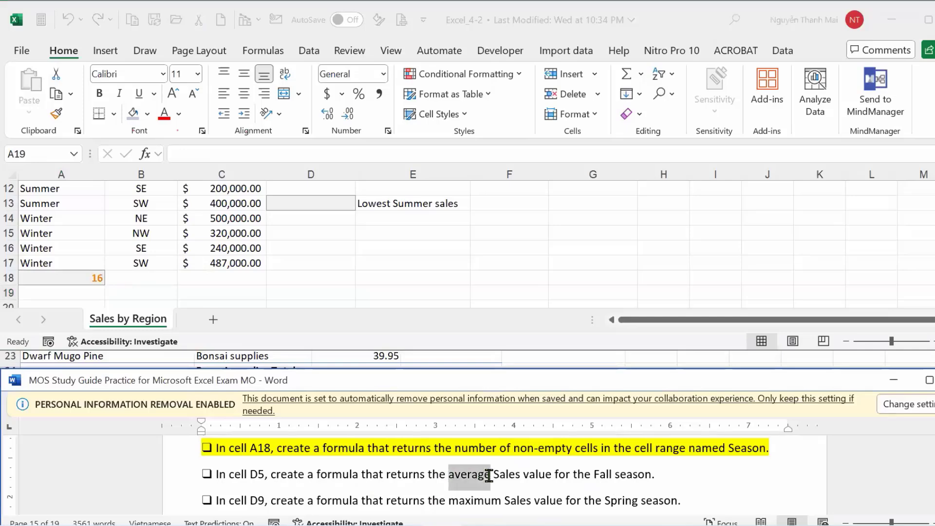
{"action": "scroll", "coordinate": [489, 475], "scroll_direction": "down", "scroll_amount": 1}
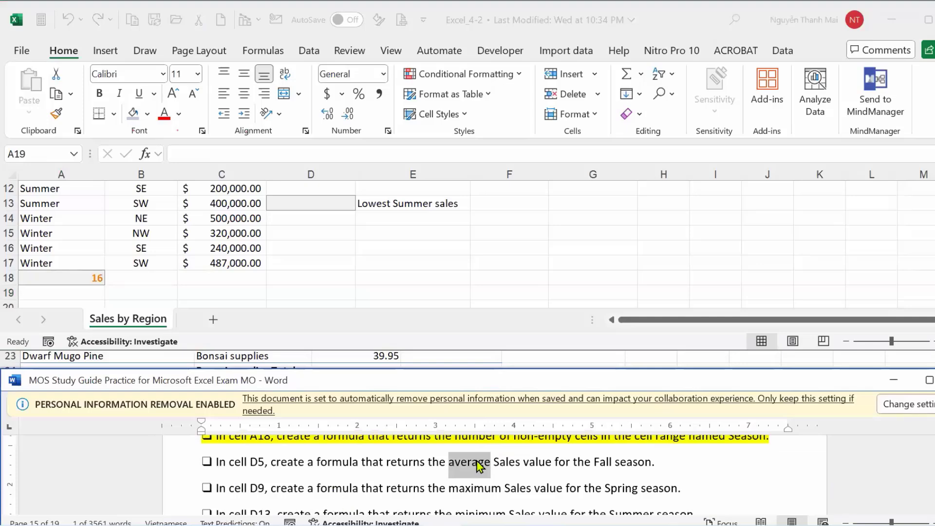
{"action": "scroll", "coordinate": [485, 475], "scroll_direction": "down", "scroll_amount": 2}
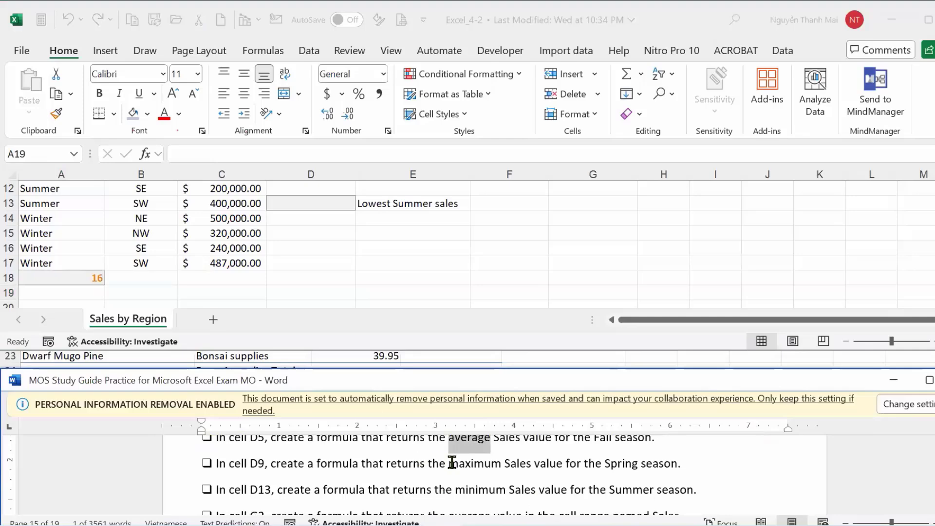
{"action": "left_click_drag", "start_coordinate": [449, 465], "coordinate": [504, 470]}
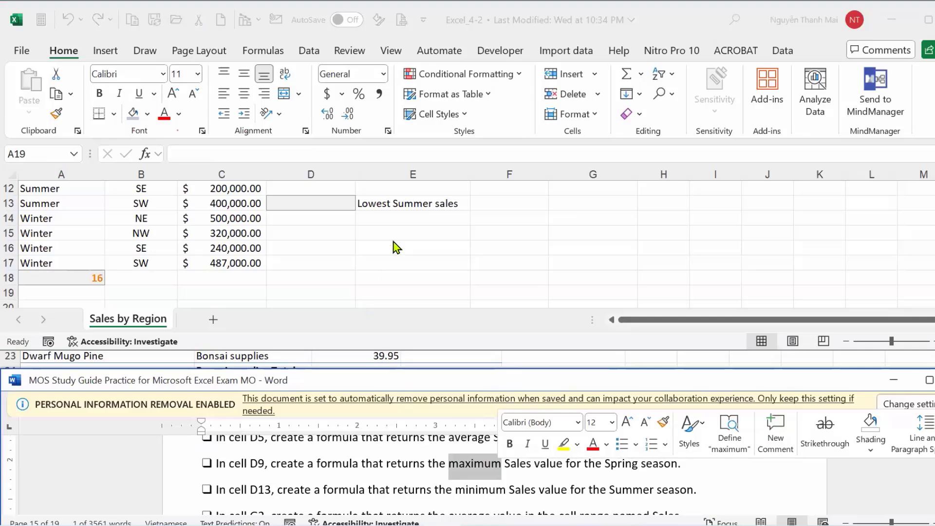
{"action": "scroll", "coordinate": [395, 243], "scroll_direction": "up", "scroll_amount": 4}
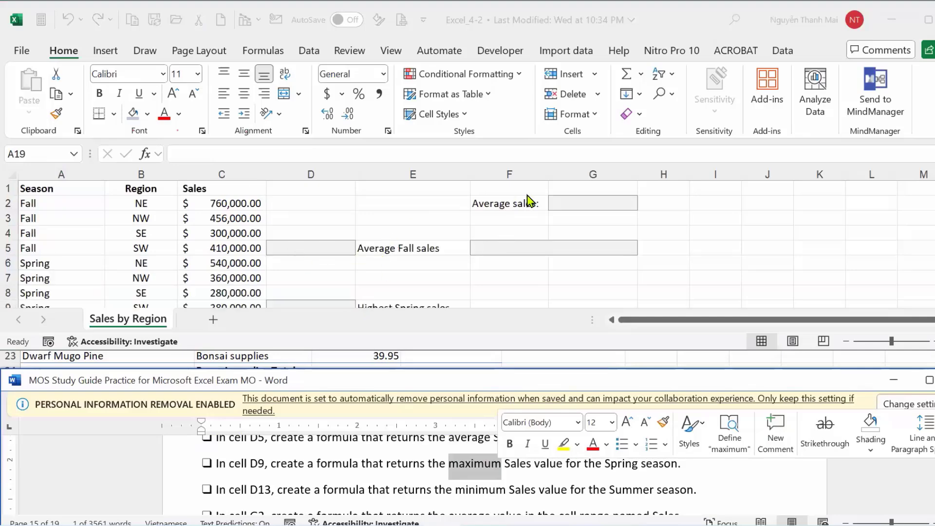
Select merged cell F5 in Excel and preview the average of sales values C2:C7.
{"action": "left_click", "coordinate": [453, 247]}
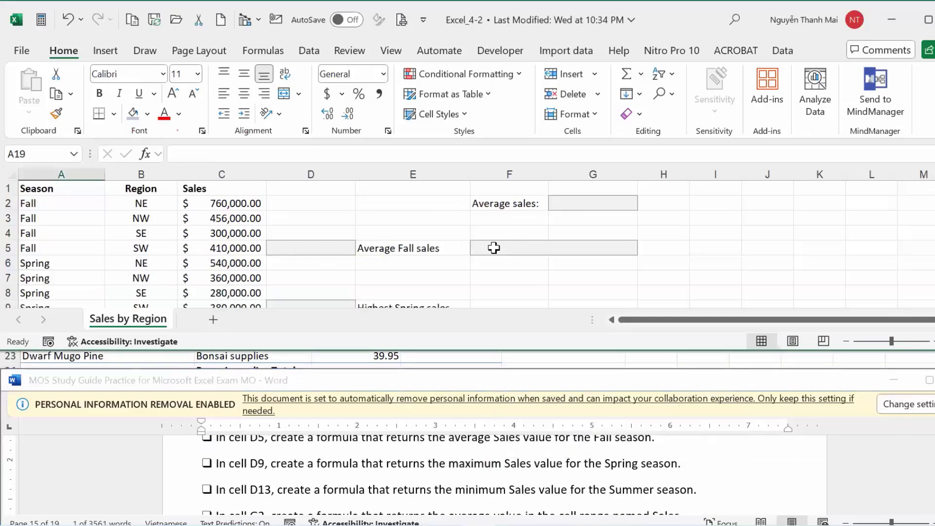
{"action": "left_click", "coordinate": [495, 248]}
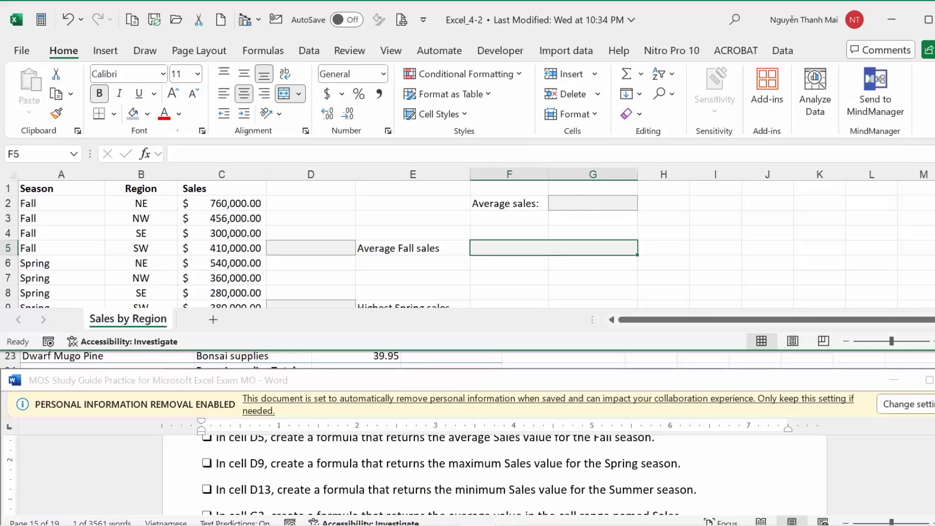
{"action": "double_click", "coordinate": [475, 463]}
{"action": "scroll", "coordinate": [495, 475], "scroll_direction": "down", "scroll_amount": 3}
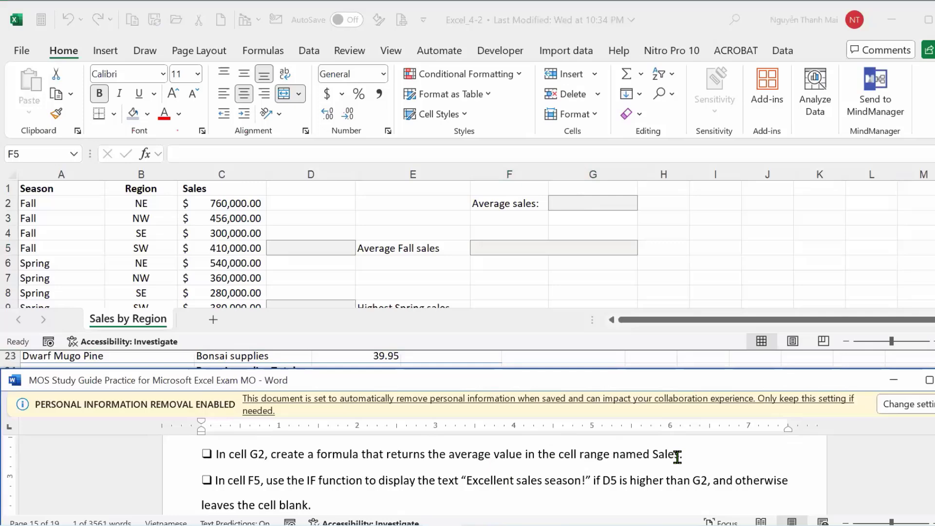
{"action": "left_click_drag", "start_coordinate": [205, 209], "coordinate": [281, 274]}
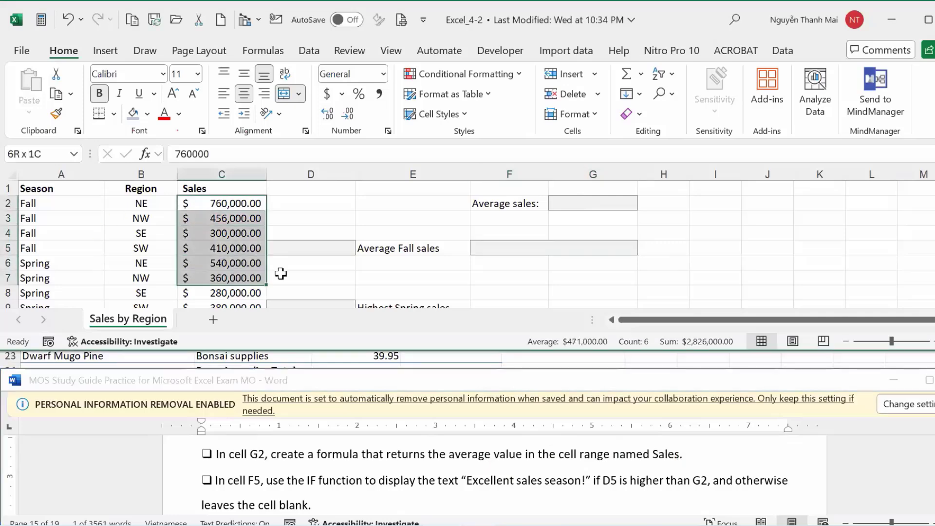
{"action": "left_click", "coordinate": [432, 489]}
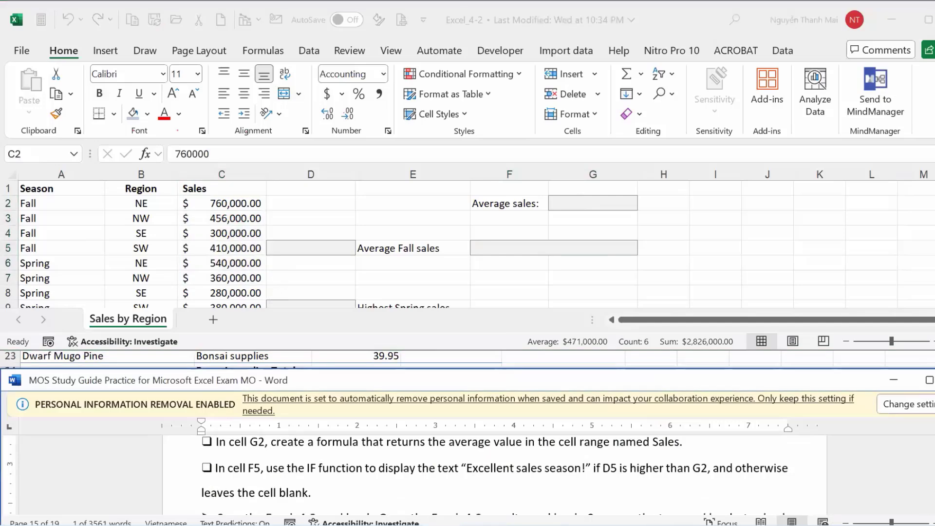
Highlight the F5 IF-function paragraph ('Excellent sales season!') in yellow.
{"action": "scroll", "coordinate": [648, 475], "scroll_direction": "down", "scroll_amount": 1}
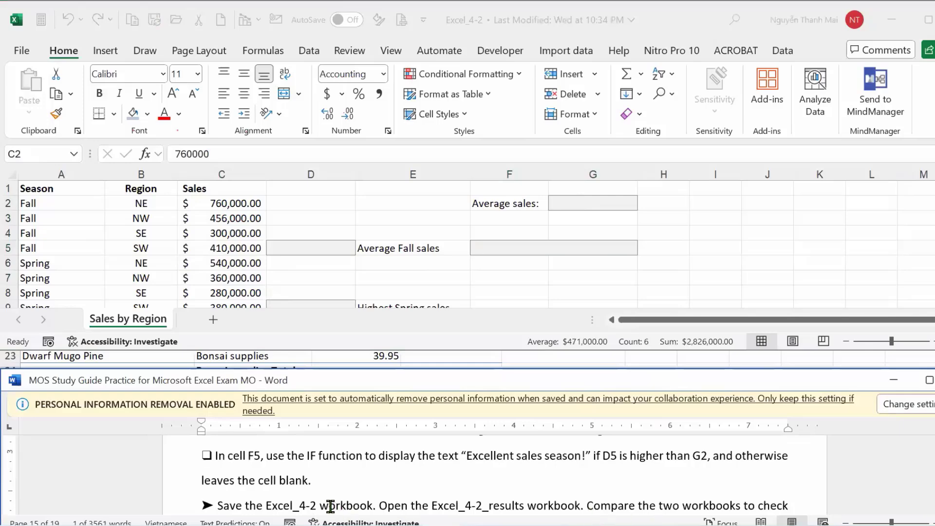
{"action": "left_click_drag", "start_coordinate": [485, 458], "coordinate": [620, 461]}
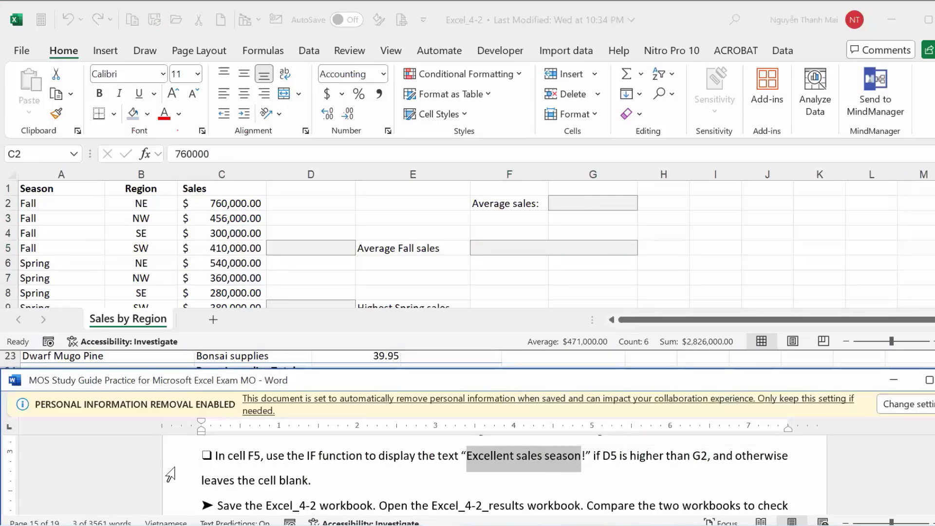
{"action": "left_click_drag", "start_coordinate": [172, 462], "coordinate": [174, 486]}
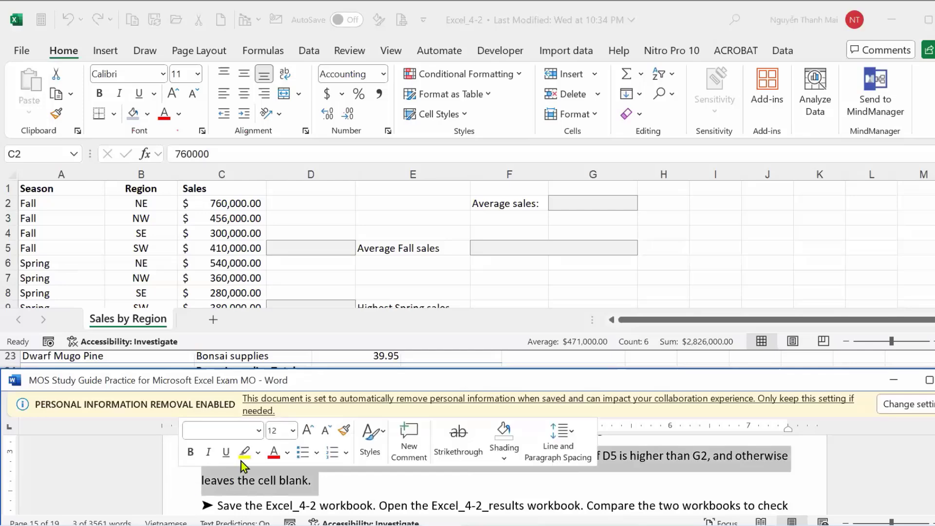
{"action": "left_click", "coordinate": [258, 453]}
{"action": "left_click", "coordinate": [249, 337]}
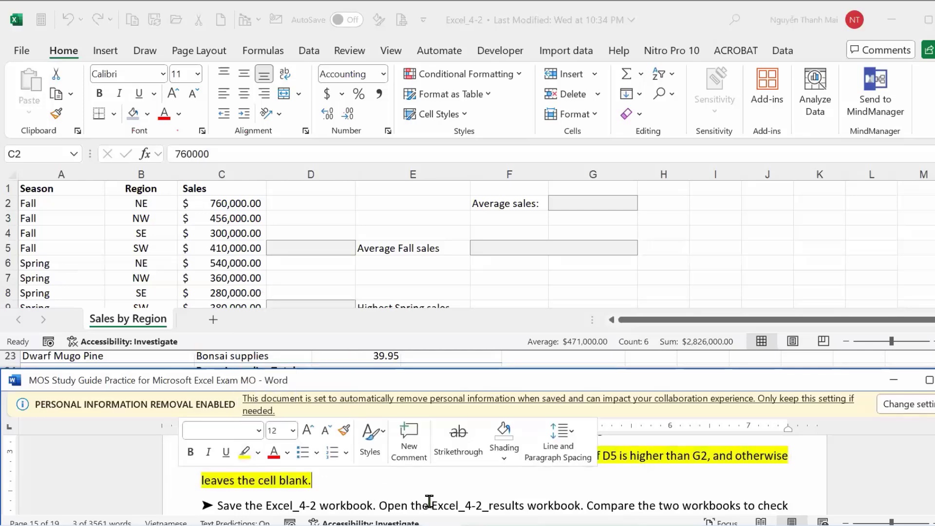
{"action": "left_click", "coordinate": [535, 491]}
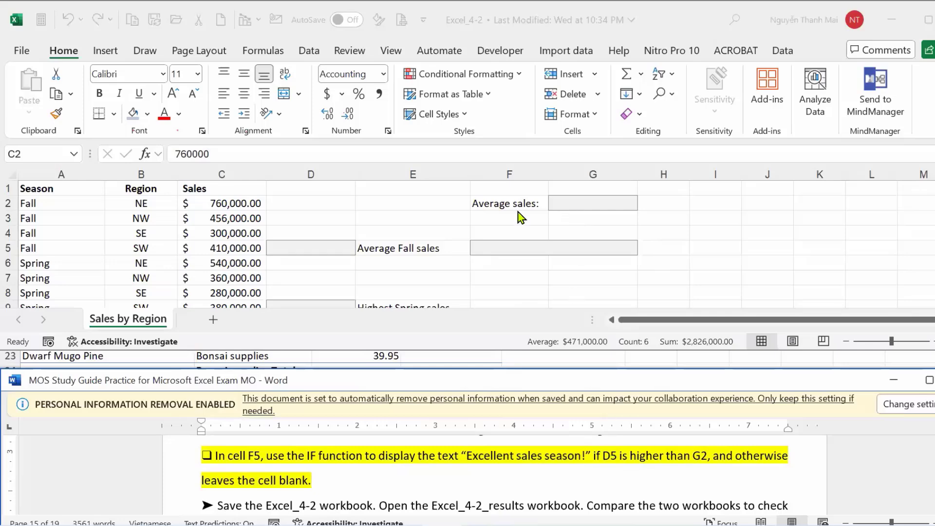
Start an IF formula in merged cell F5 with the condition D5>G2.
{"action": "left_click", "coordinate": [506, 246]}
{"action": "left_click", "coordinate": [507, 245]}
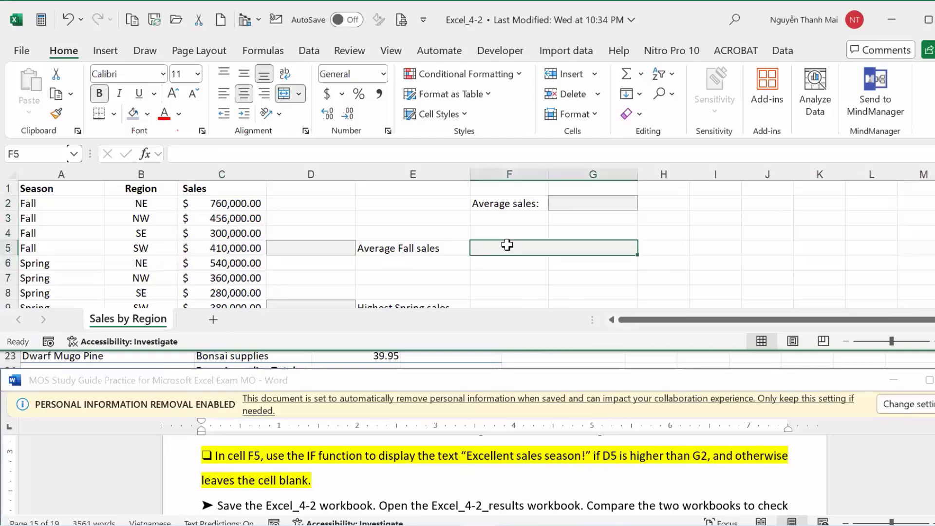
{"action": "type", "text": "="}
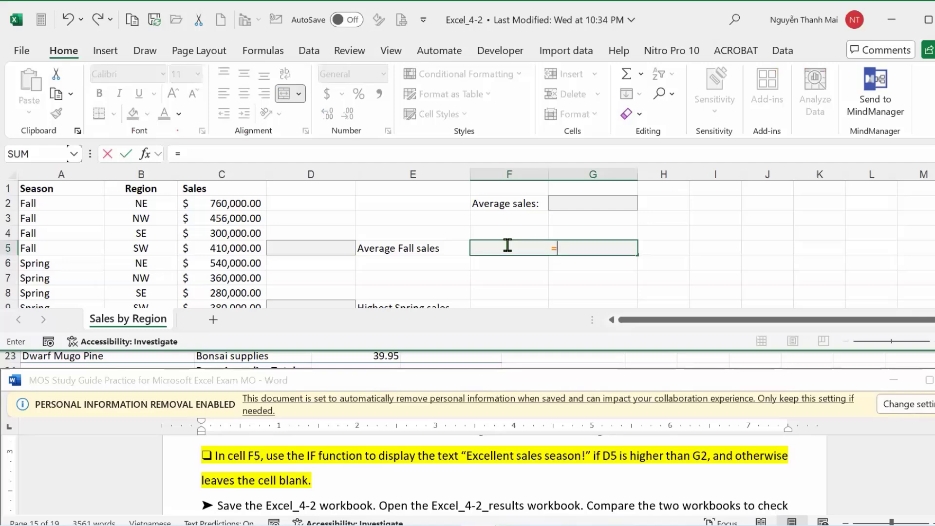
{"action": "type", "text": "if"}
{"action": "key", "text": "BackSpace"}
{"action": "type", "text": "if"}
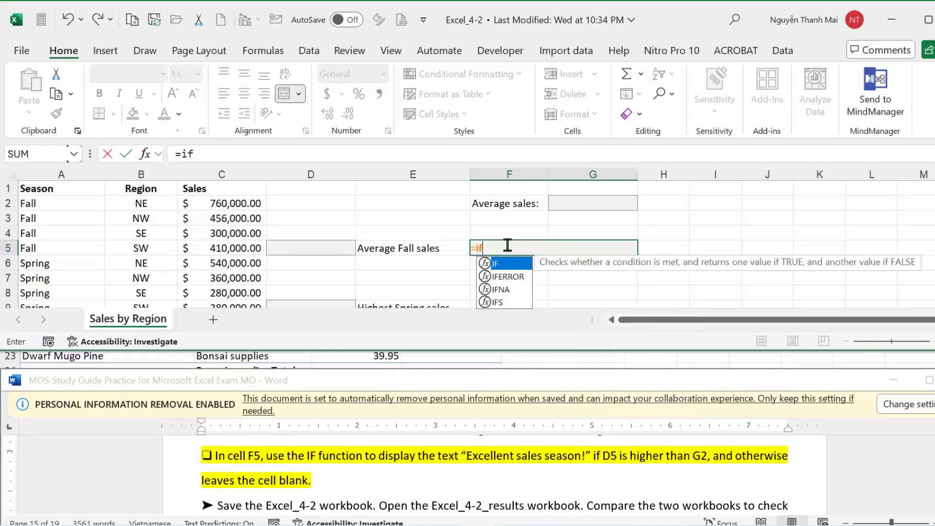
{"action": "key", "text": "Tab"}
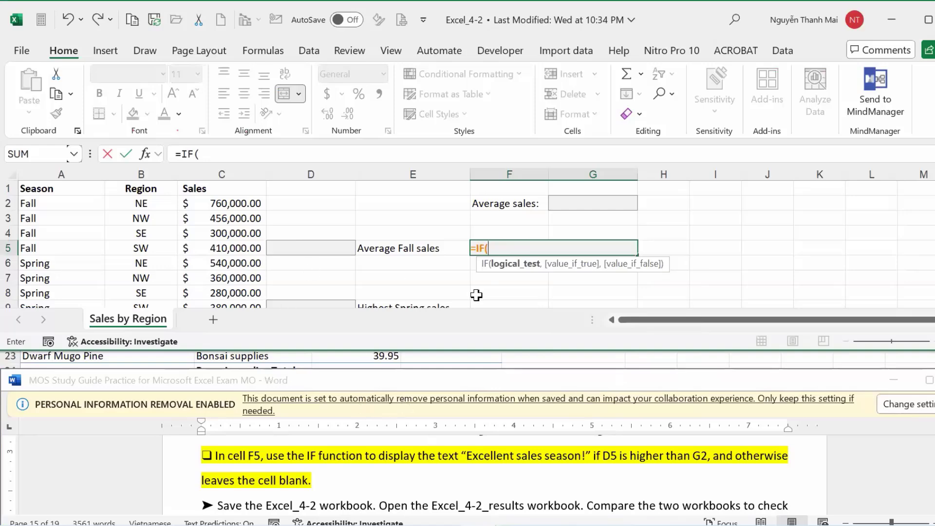
{"action": "left_click", "coordinate": [325, 248]}
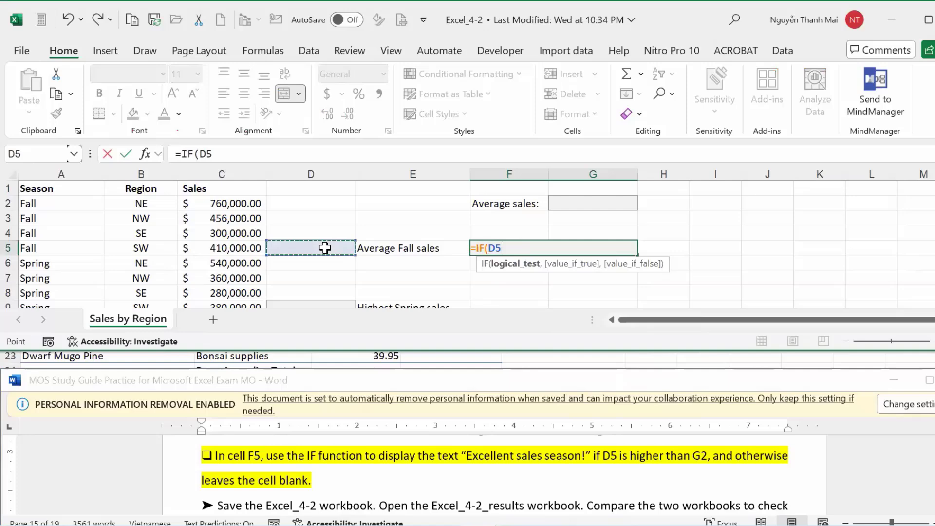
{"action": "type", "text": ">"}
{"action": "left_click", "coordinate": [597, 197]}
Add the 'Excellent sales season!' text and an empty-string argument, then accept Excel's correction.
{"action": "type", "text": ","}
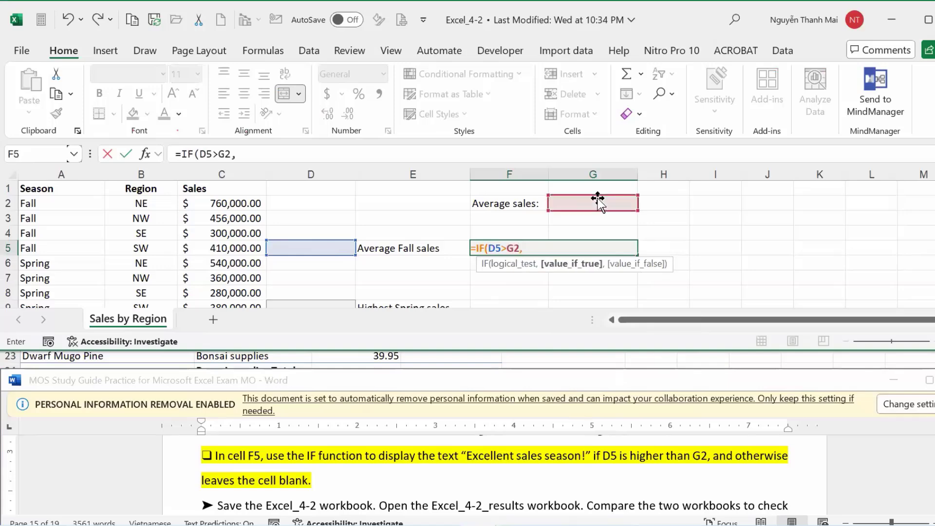
{"action": "type", "text": "\""}
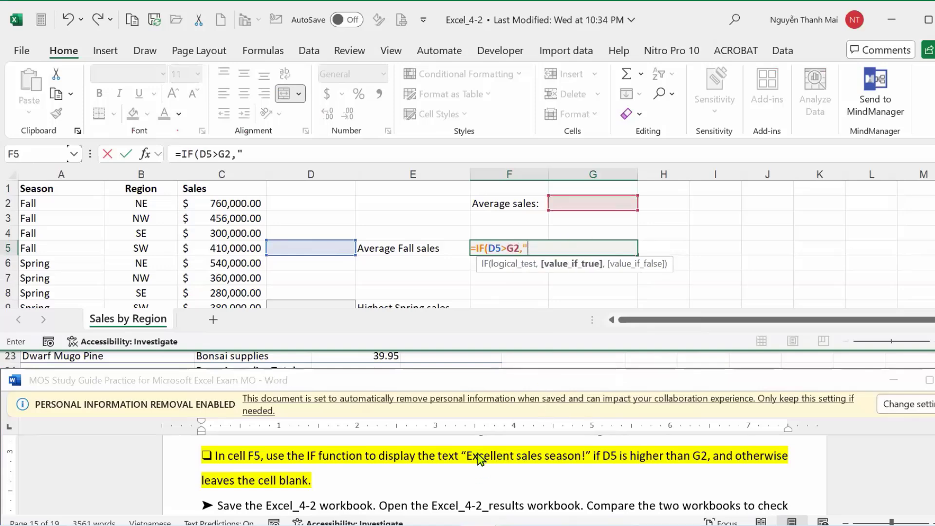
{"action": "left_click", "coordinate": [468, 453]}
{"action": "left_click_drag", "start_coordinate": [468, 453], "coordinate": [593, 458]}
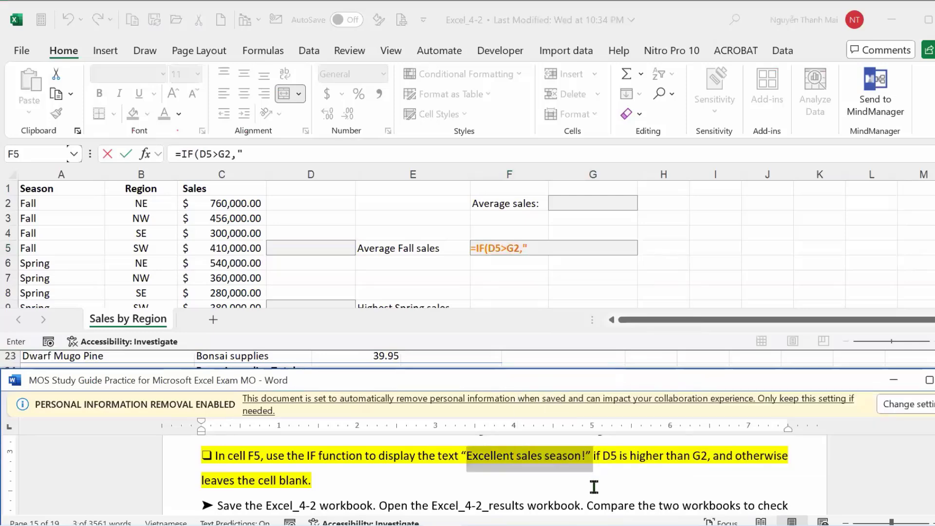
{"action": "left_click", "coordinate": [544, 245]}
{"action": "key", "text": "ctrl+v"}
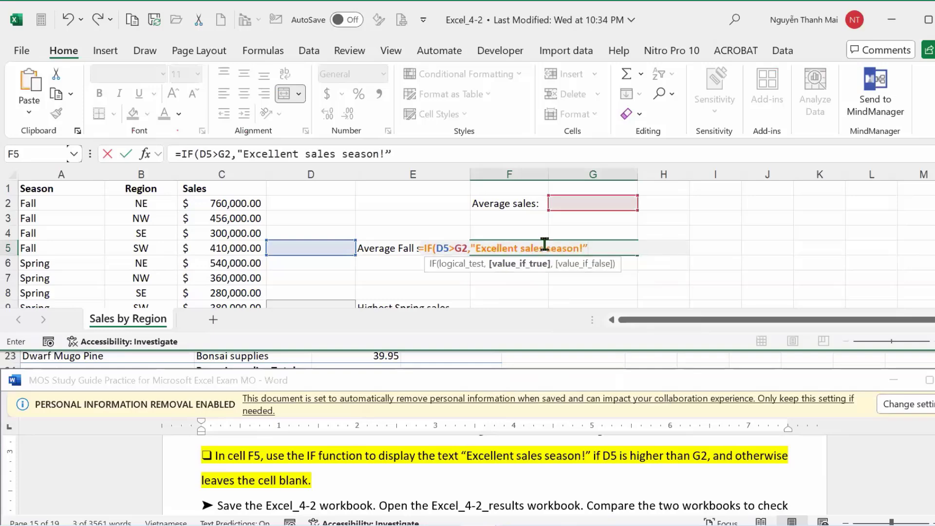
{"action": "type", "text": ",\"\")"}
{"action": "key", "text": "Return"}
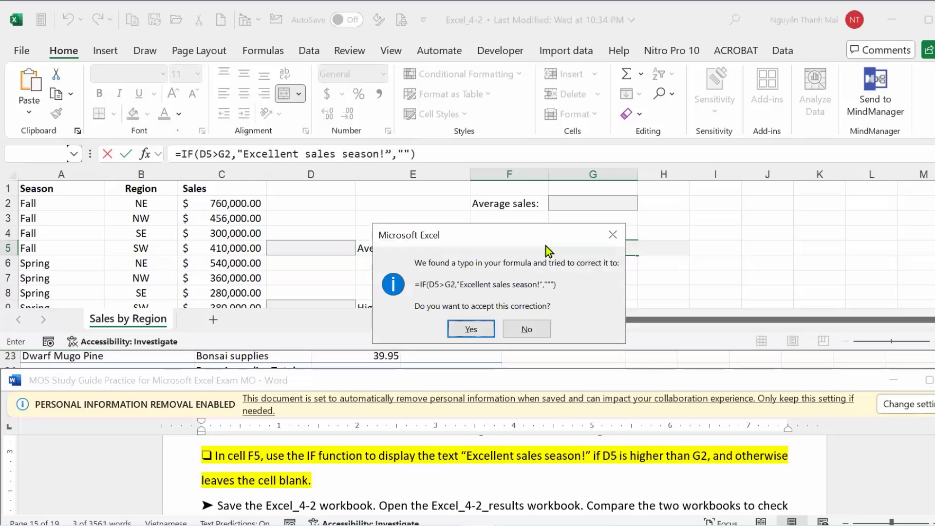
{"action": "left_click", "coordinate": [468, 330]}
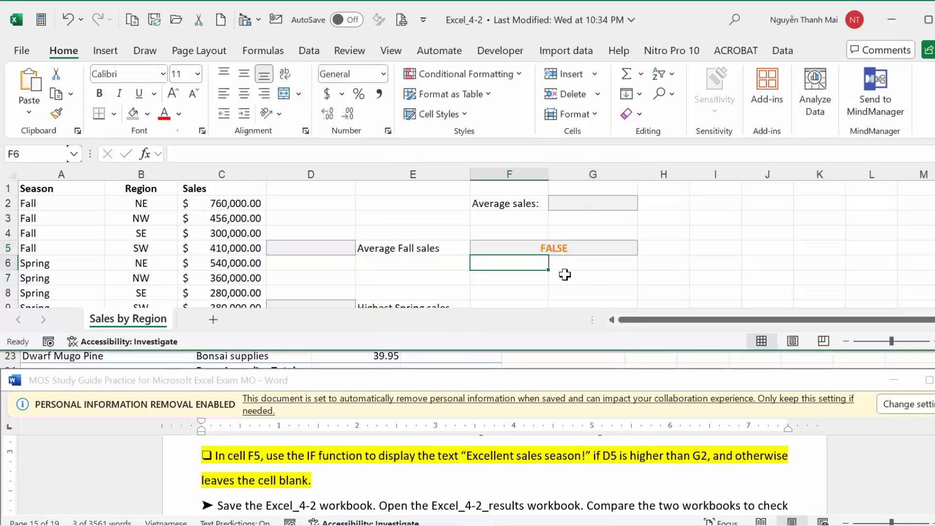
Review F5's formula, then enter test values 3 in G2 and 4 in D5.
{"action": "left_click", "coordinate": [560, 246]}
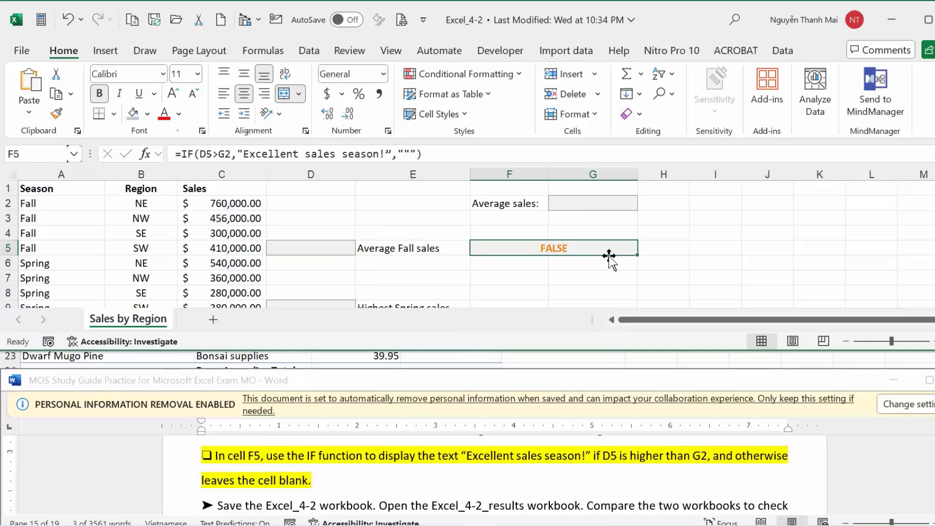
{"action": "left_click", "coordinate": [411, 154]}
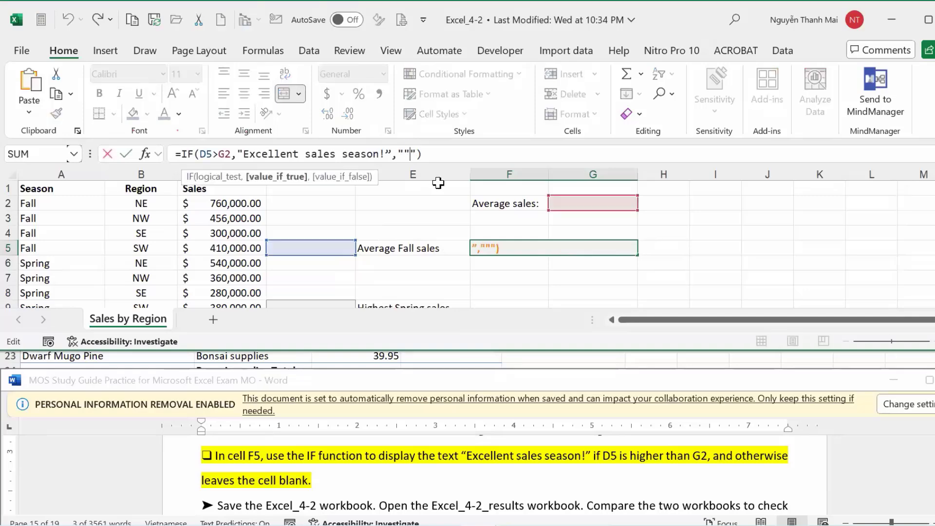
{"action": "left_click", "coordinate": [481, 214]}
{"action": "left_click", "coordinate": [557, 248]}
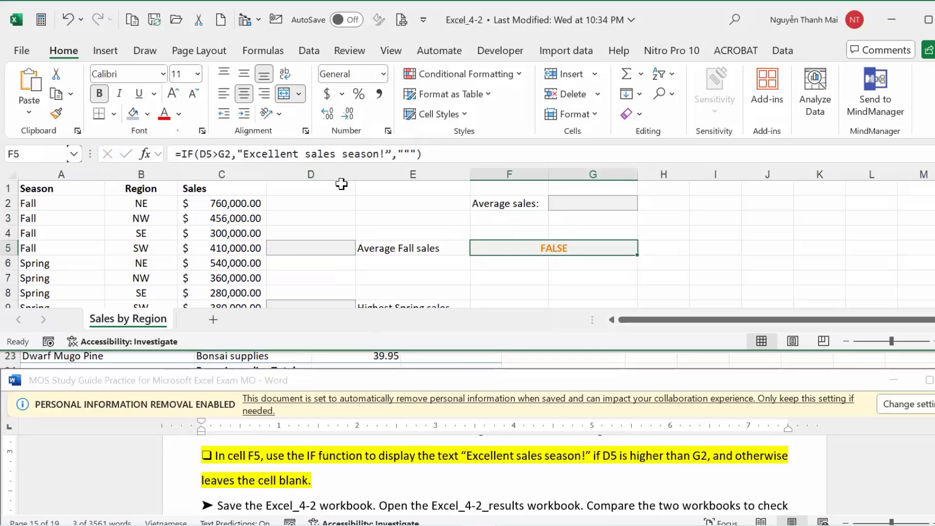
{"action": "left_click", "coordinate": [583, 201]}
{"action": "type", "text": "3"}
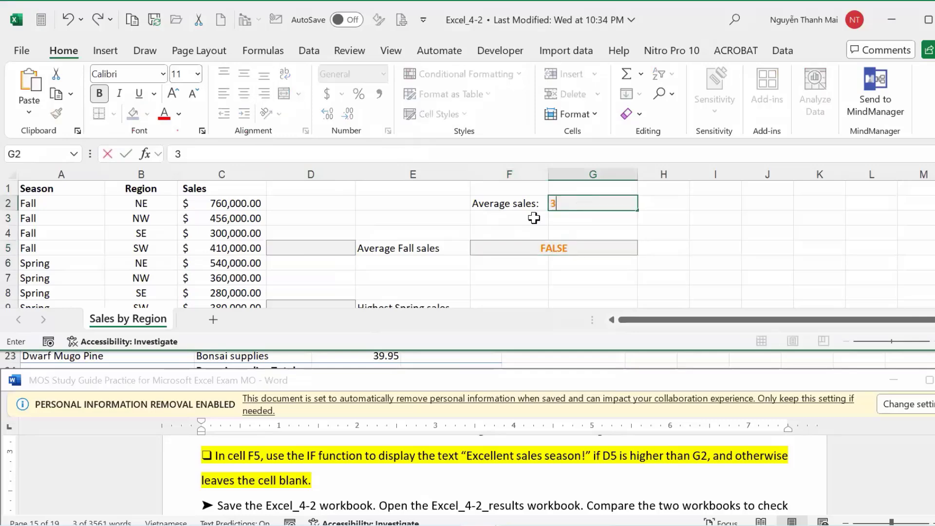
{"action": "left_click", "coordinate": [302, 246]}
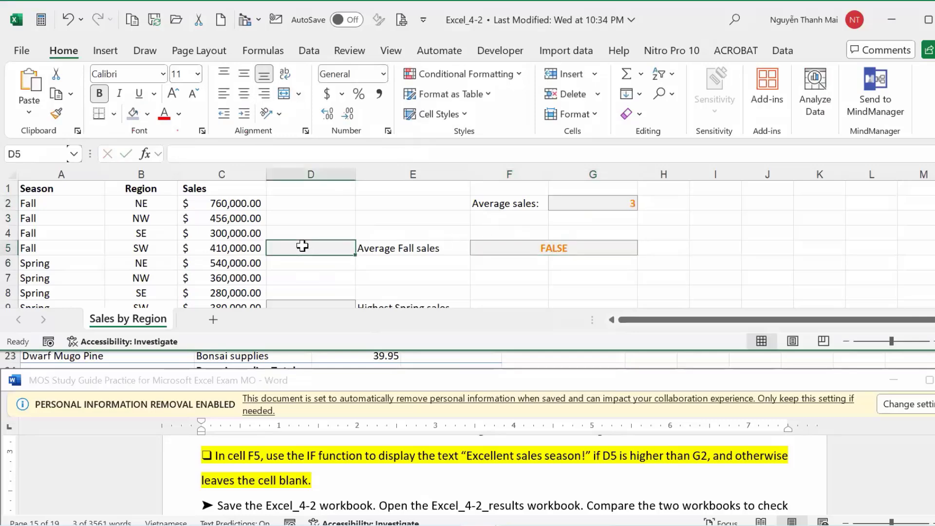
{"action": "type", "text": "4"}
{"action": "left_click", "coordinate": [507, 234]}
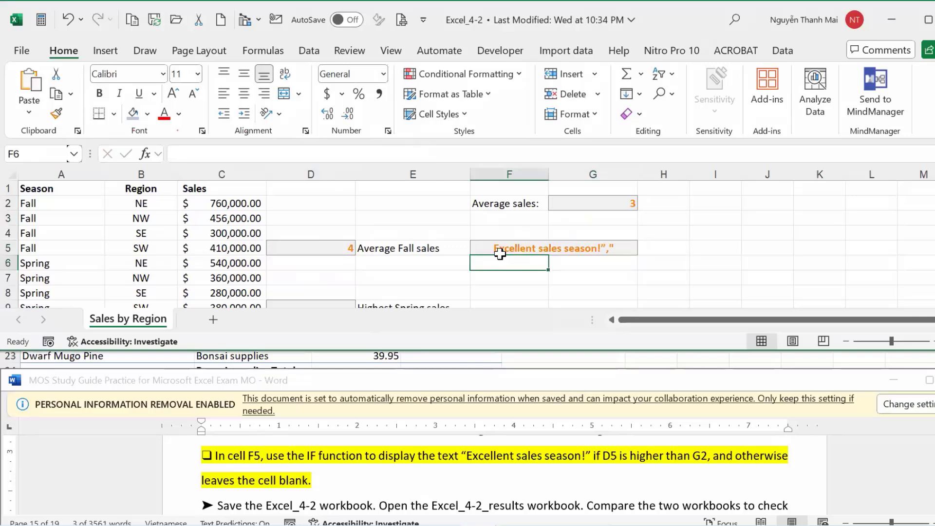
Fix F5's formula ending to =IF(D5>G2,"Excellent sales season!","").
{"action": "left_click", "coordinate": [512, 257]}
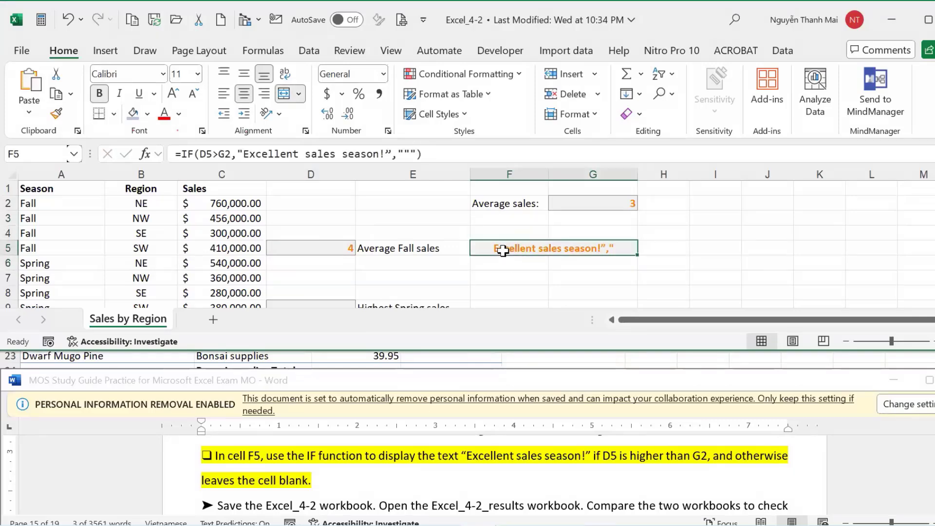
{"action": "left_click", "coordinate": [417, 155]}
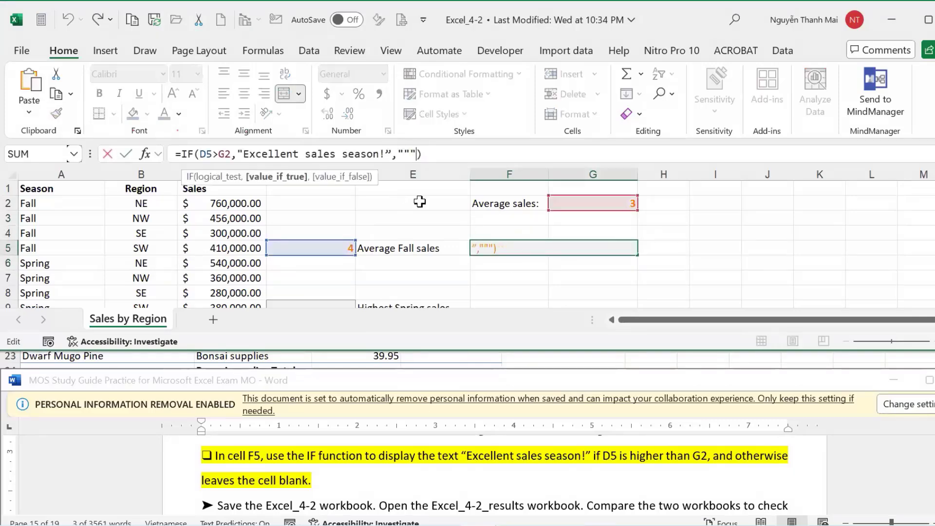
{"action": "key", "text": "BackSpace"}
{"action": "key", "text": "BackSpace"}
{"action": "key", "text": "BackSpace"}
{"action": "key", "text": "BackSpace"}
{"action": "key", "text": "BackSpace"}
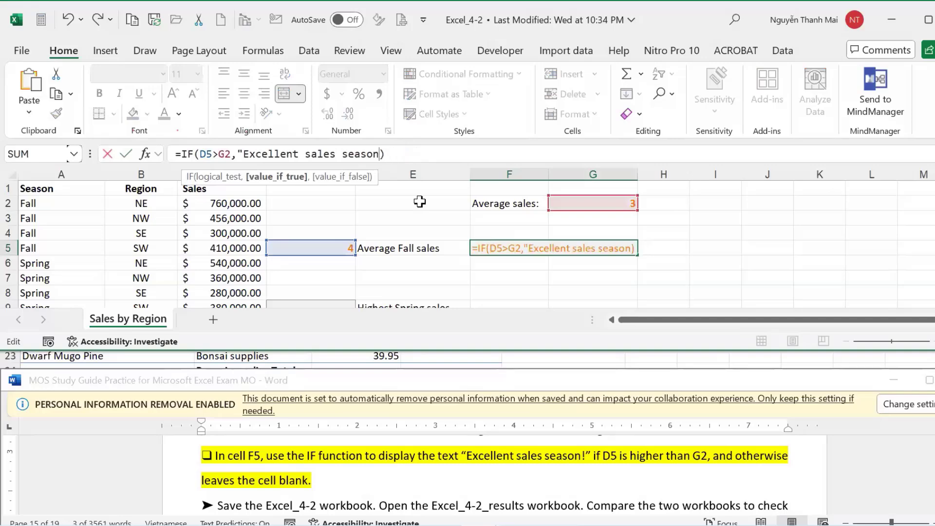
{"action": "type", "text": "!"}
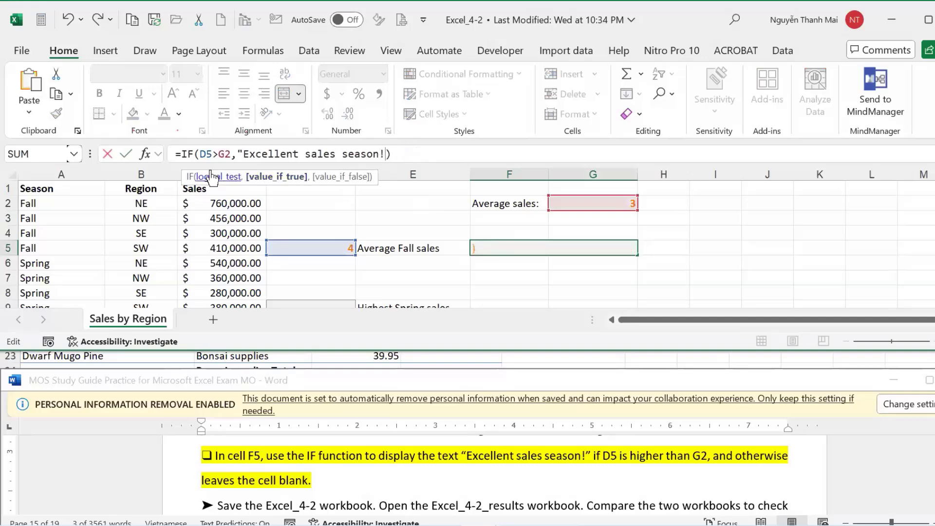
{"action": "type", "text": "\","}
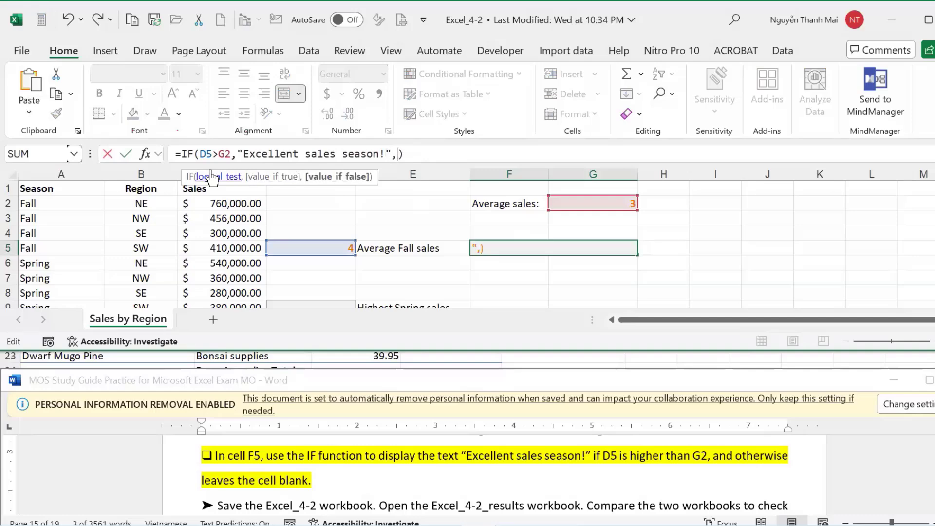
{"action": "type", "text": "\"\""}
{"action": "key", "text": "Return"}
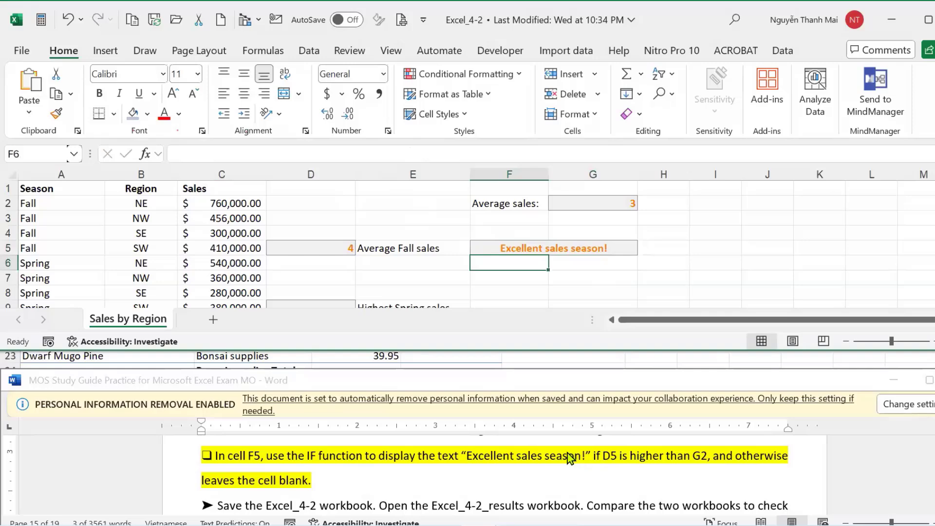
Set G2 to 5 and confirm F5 turns blank.
{"action": "left_click", "coordinate": [332, 249]}
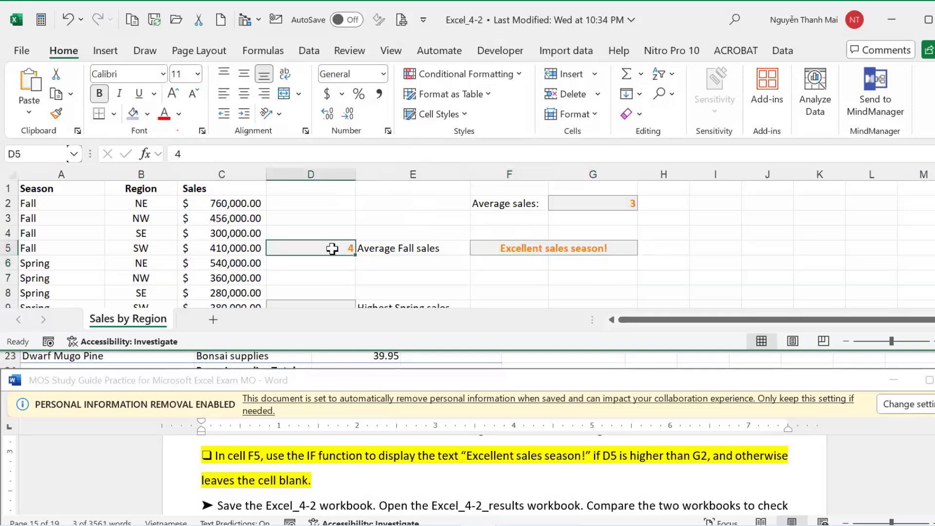
{"action": "left_click", "coordinate": [519, 254]}
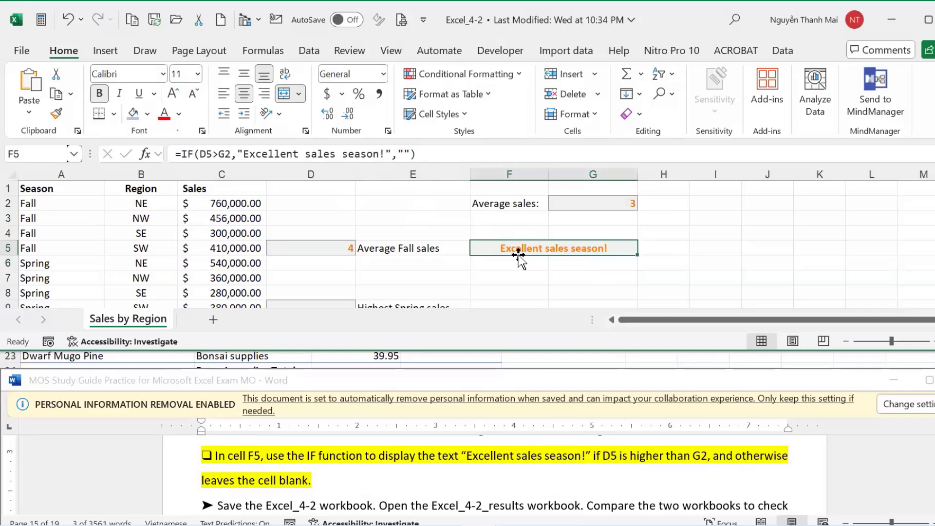
{"action": "left_click", "coordinate": [601, 200]}
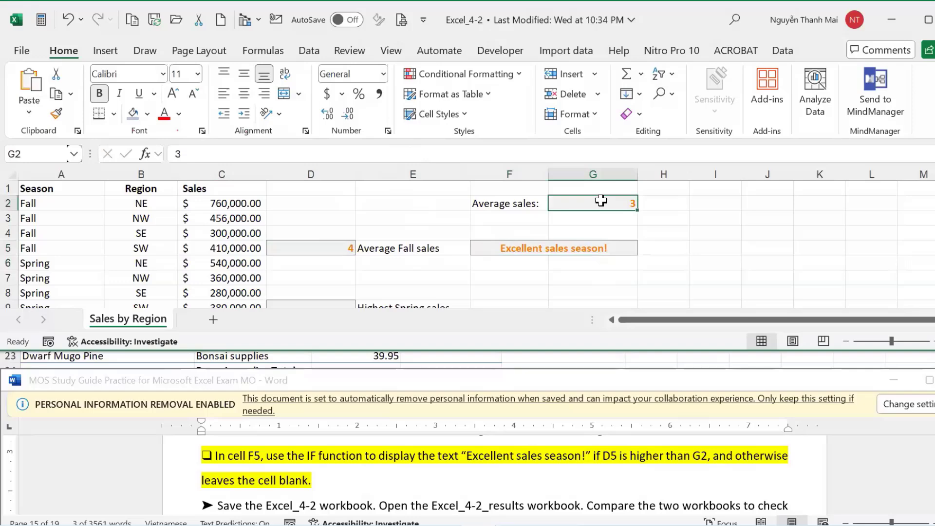
{"action": "type", "text": "5"}
{"action": "key", "text": "Return"}
{"action": "left_click", "coordinate": [612, 243]}
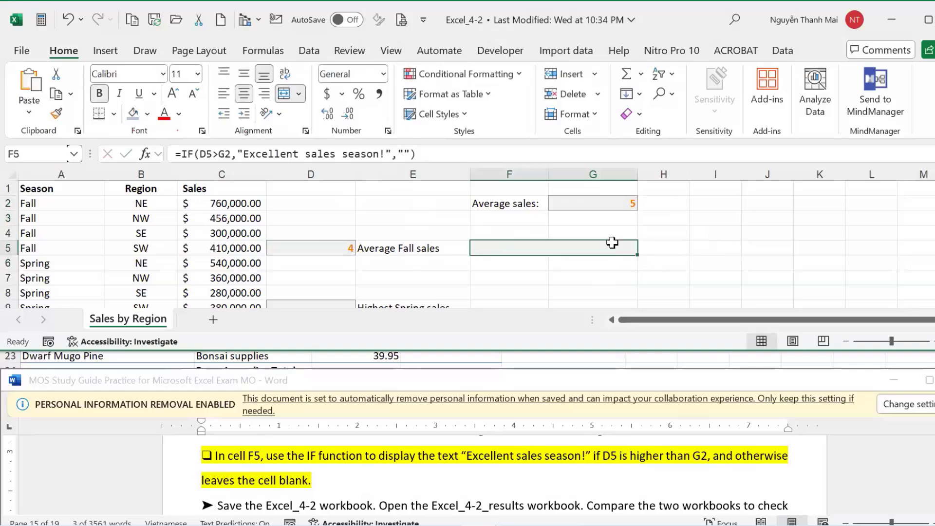
{"action": "left_click", "coordinate": [714, 242]}
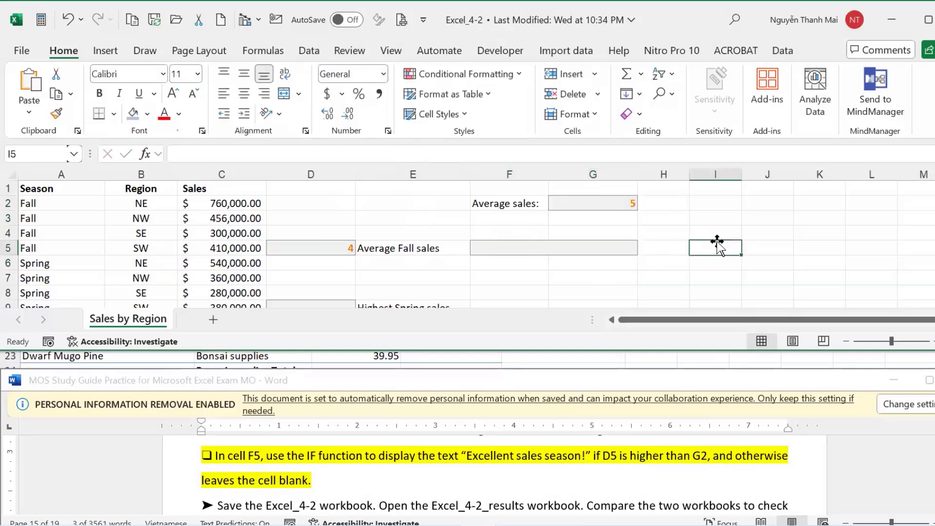
Change G2 to 2 so F5 shows 'Excellent sales season!'.
{"action": "left_click", "coordinate": [594, 201]}
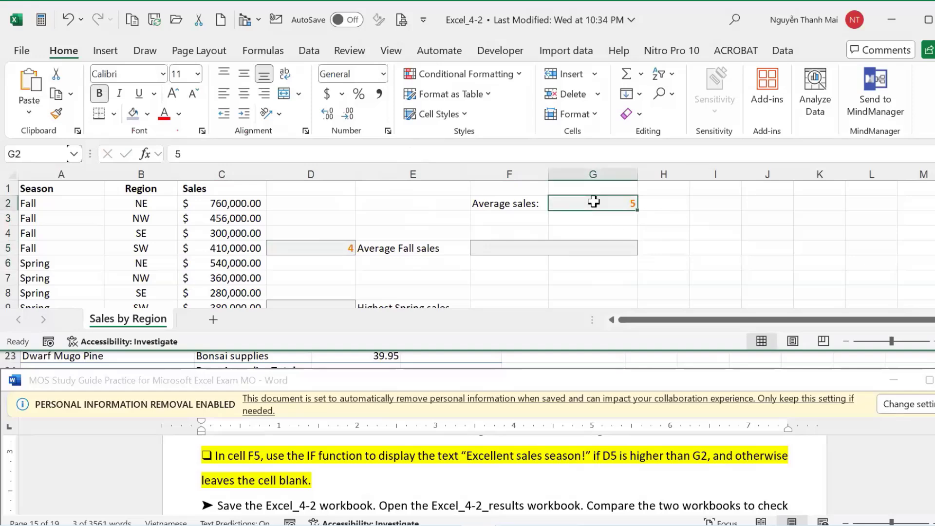
{"action": "type", "text": "2"}
{"action": "key", "text": "Return"}
{"action": "left_click", "coordinate": [798, 237]}
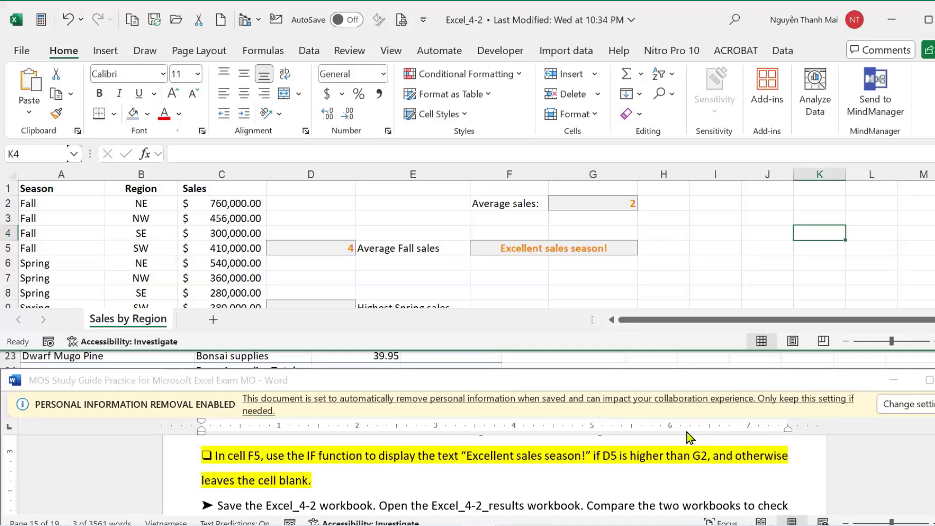
Scroll the instructions document down to the Excel_4-3 Book List task.
{"action": "left_click_drag", "start_coordinate": [468, 455], "coordinate": [592, 455]}
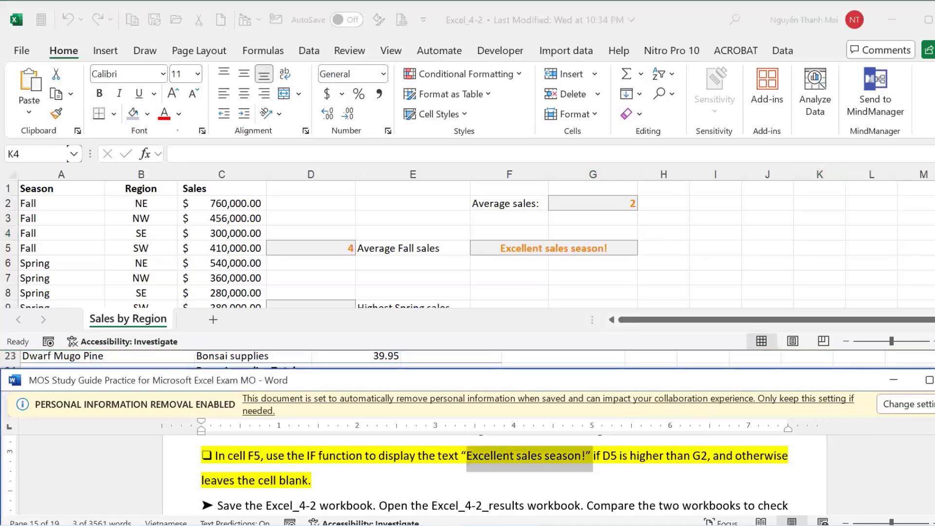
{"action": "key", "text": "alt+Tab"}
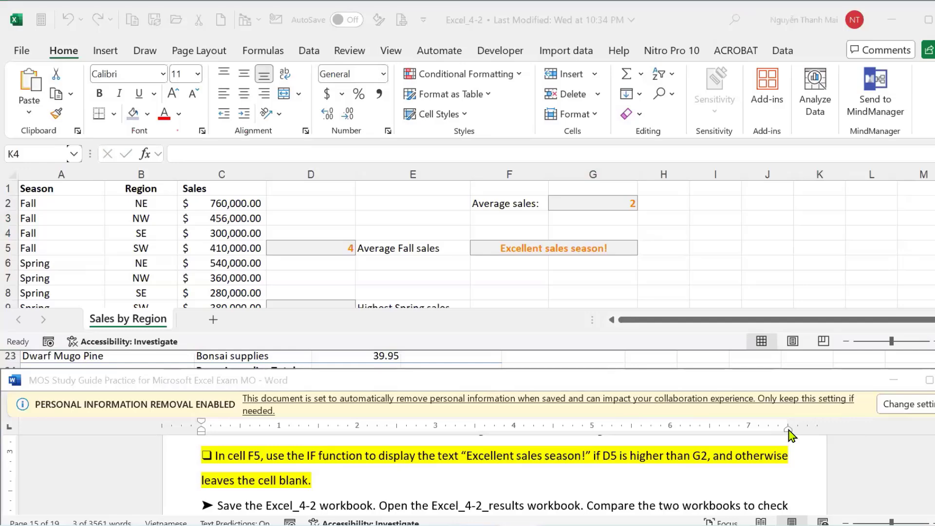
{"action": "key", "text": "alt+Tab"}
{"action": "scroll", "coordinate": [495, 475], "scroll_direction": "down", "scroll_amount": 3}
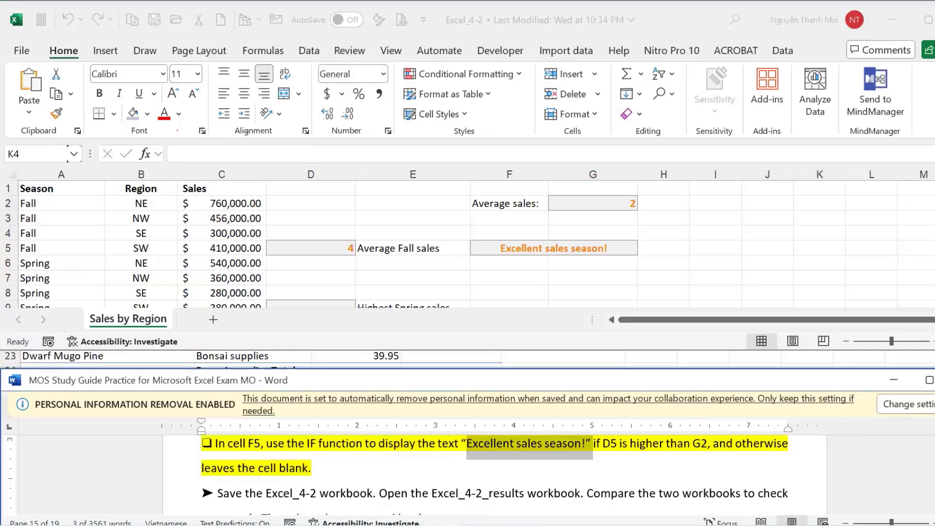
{"action": "scroll", "coordinate": [494, 475], "scroll_direction": "down", "scroll_amount": 5}
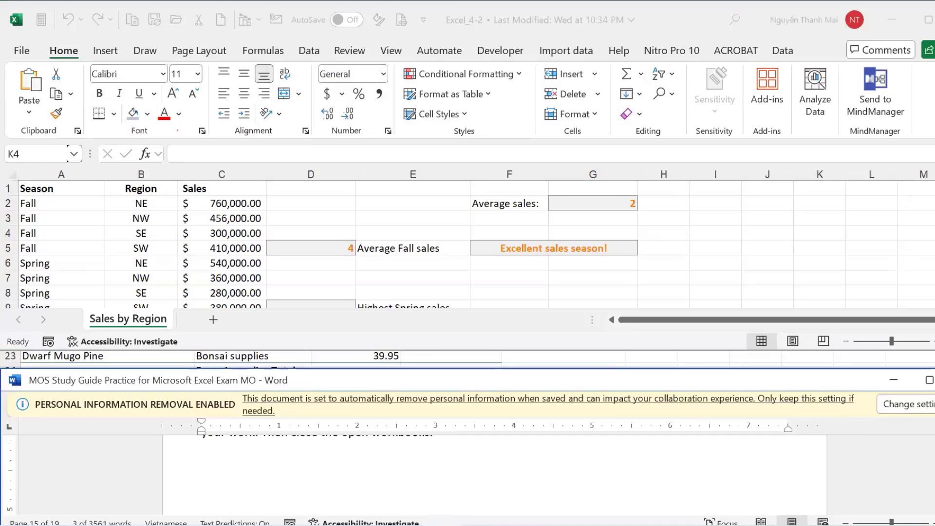
{"action": "scroll", "coordinate": [695, 493], "scroll_direction": "down", "scroll_amount": 5}
{"action": "scroll", "coordinate": [675, 483], "scroll_direction": "down", "scroll_amount": 2}
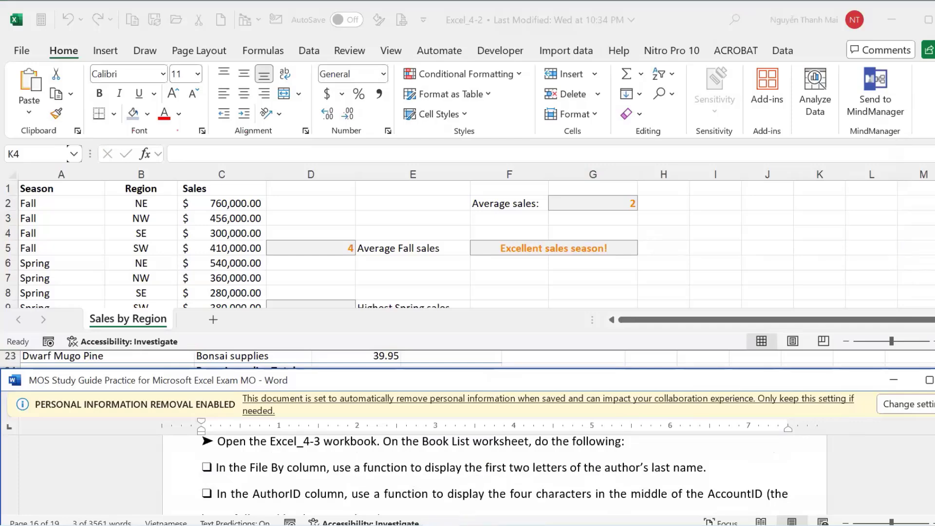
Close the Excel_4-2 and Excel_4-1 workbooks without saving.
{"action": "key", "text": "ctrl+w"}
{"action": "left_click", "coordinate": [522, 291]}
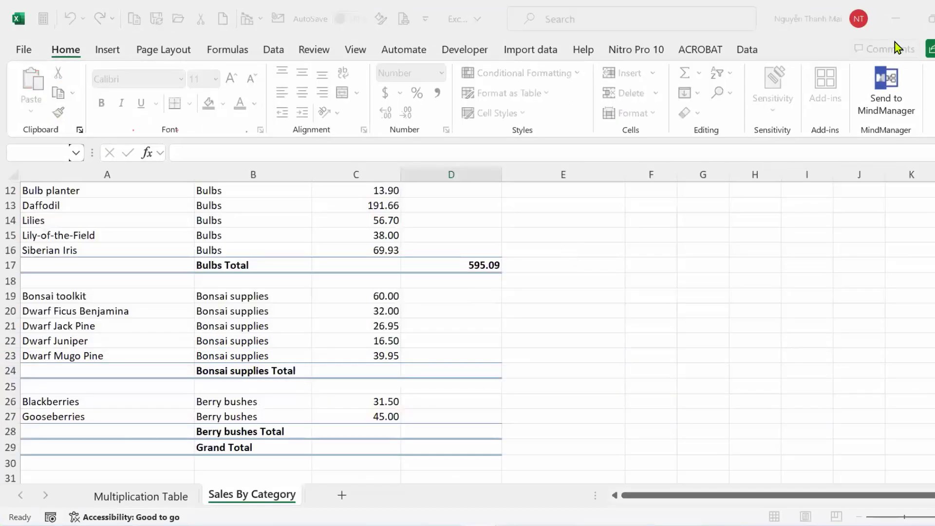
{"action": "key", "text": "ctrl+w"}
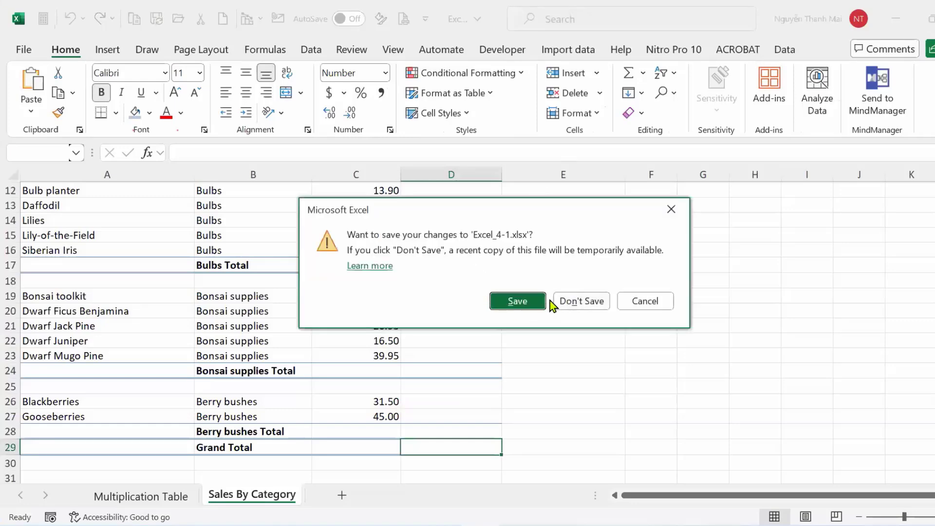
{"action": "left_click", "coordinate": [560, 302]}
Close the empty Excel window and open Excel_4-3 from the Objective4 folder.
{"action": "key", "text": "alt+F4"}
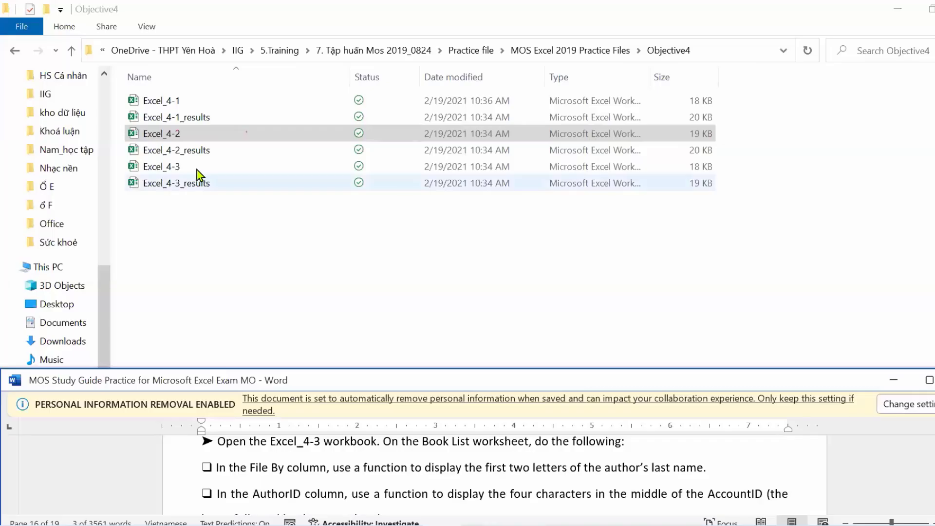
{"action": "double_click", "coordinate": [196, 170]}
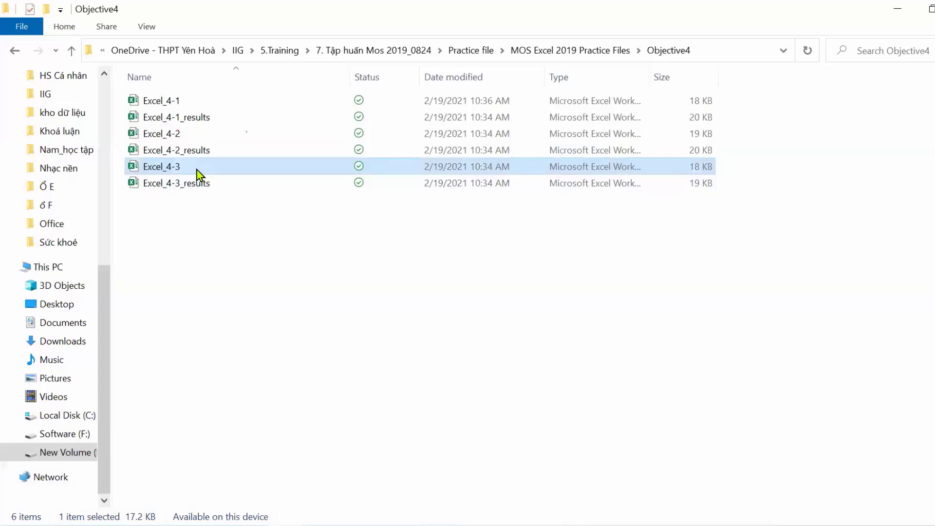
{"action": "double_click", "coordinate": [200, 168]}
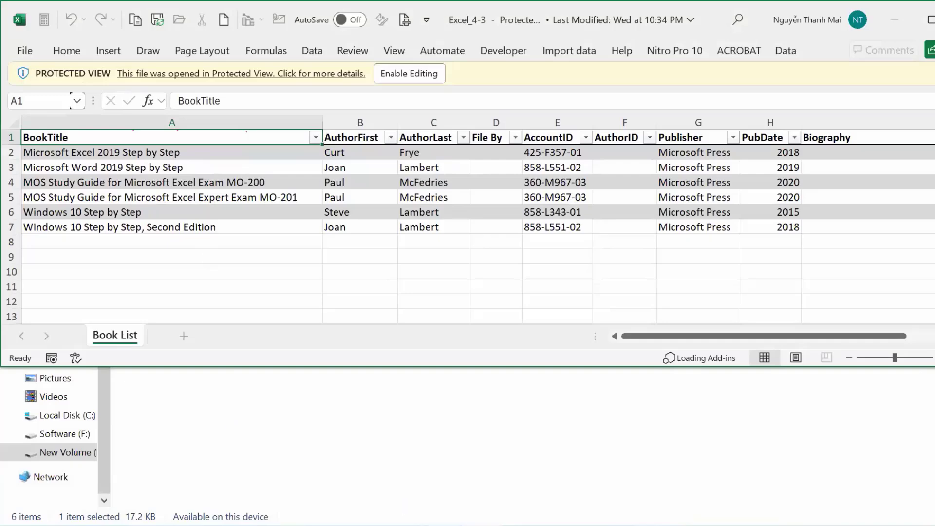
Highlight the File By task in yellow in the guide, then enable editing on Excel_4-3.
{"action": "key", "text": "alt+Tab"}
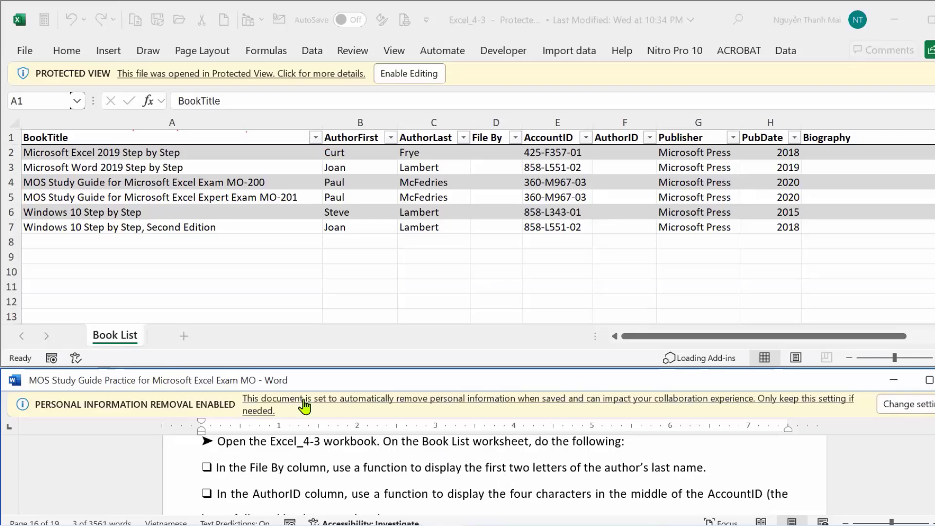
{"action": "left_click", "coordinate": [214, 466]}
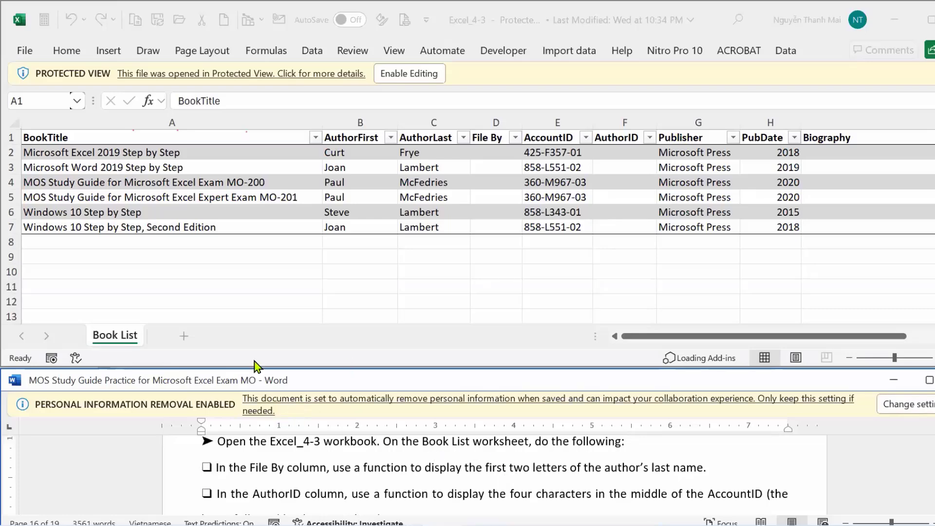
{"action": "scroll", "coordinate": [306, 264], "scroll_direction": "down", "scroll_amount": 4}
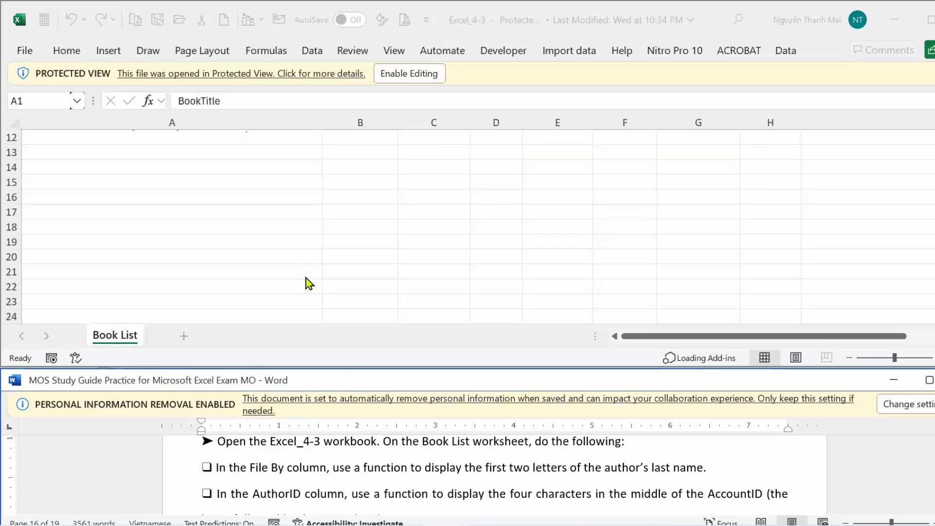
{"action": "scroll", "coordinate": [306, 292], "scroll_direction": "up", "scroll_amount": 4}
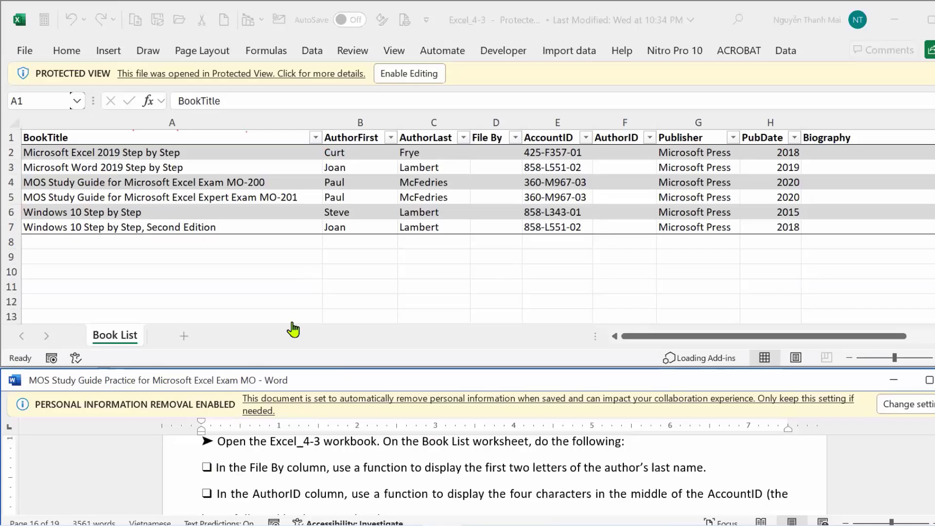
{"action": "left_click", "coordinate": [179, 475]}
{"action": "left_click", "coordinate": [249, 435]}
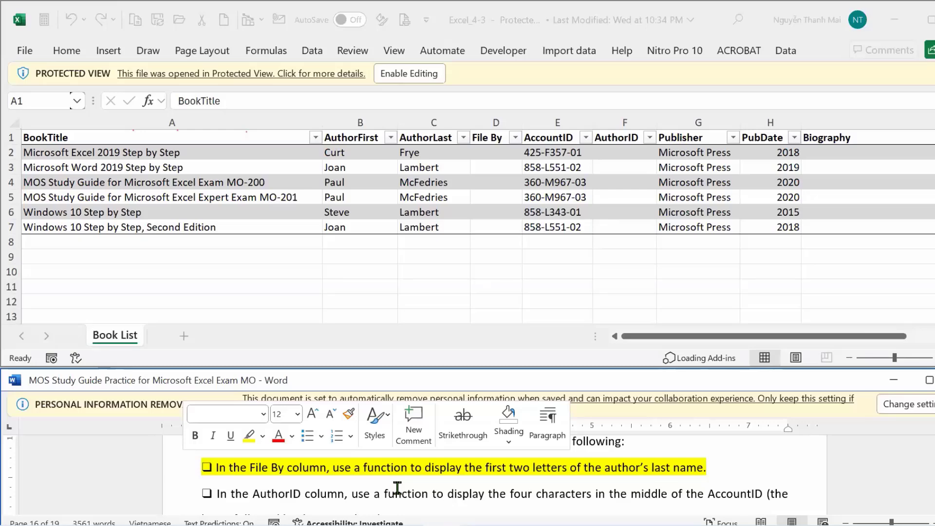
{"action": "left_click", "coordinate": [425, 75]}
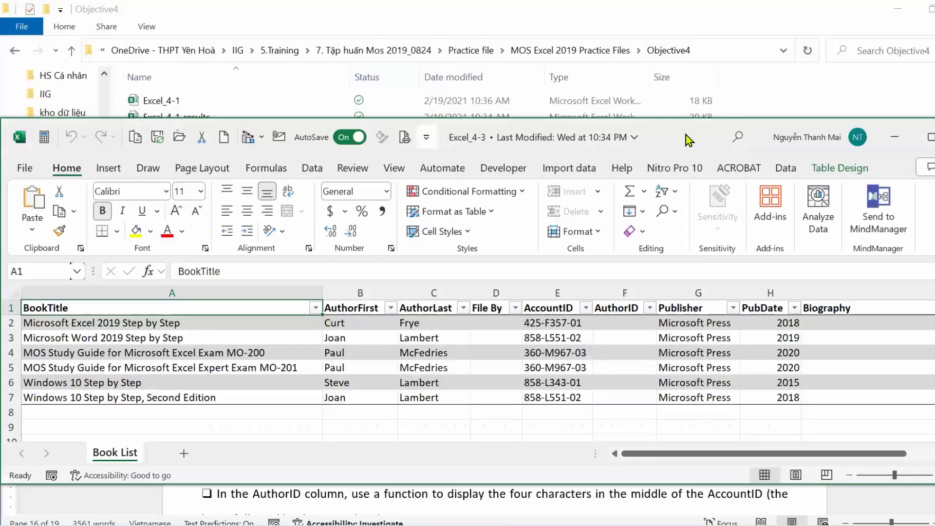
{"action": "left_click_drag", "start_coordinate": [689, 141], "coordinate": [687, 16]}
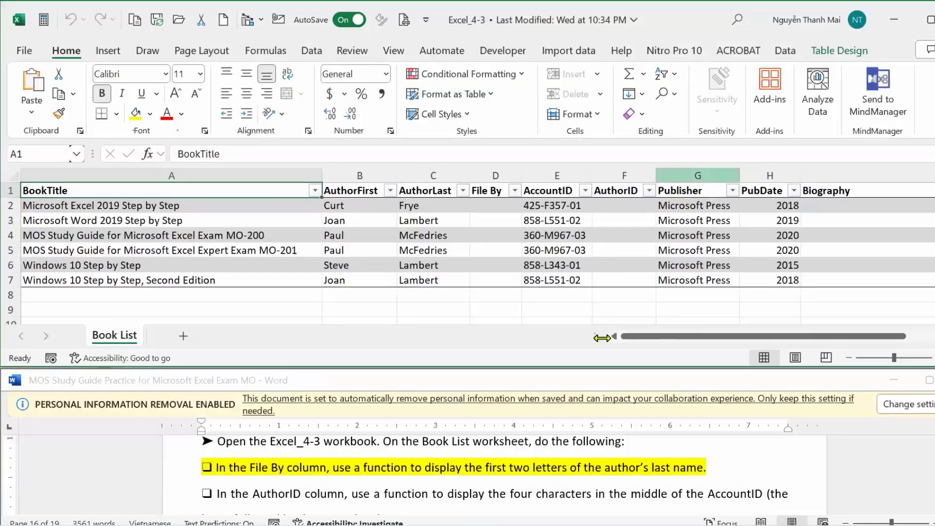
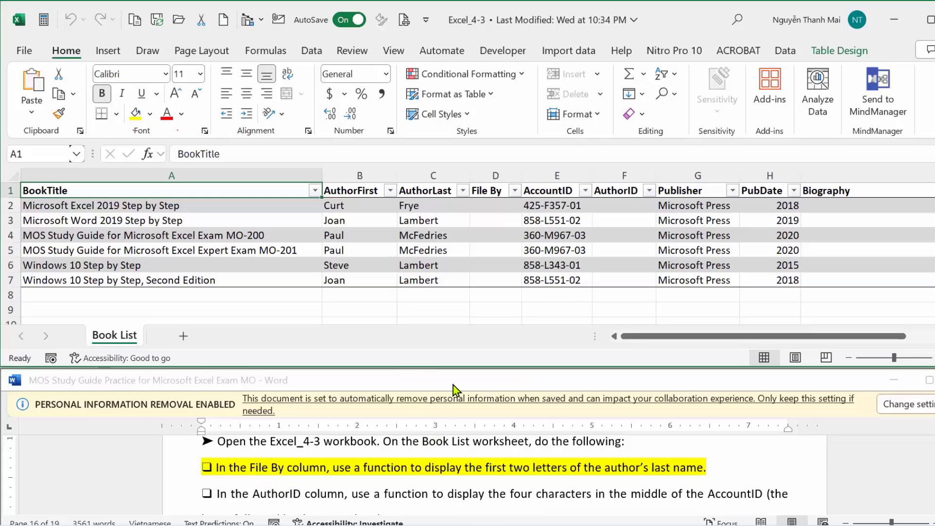
{"action": "left_click", "coordinate": [491, 205]}
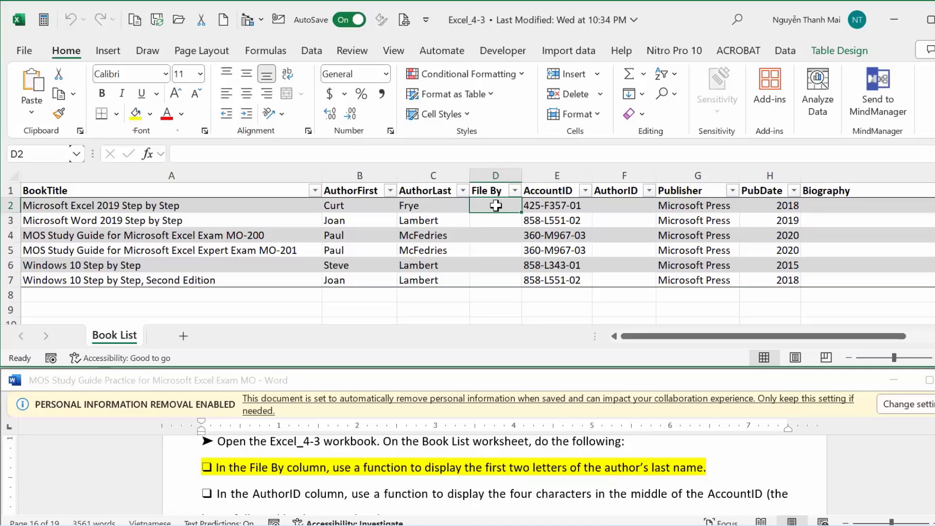
{"action": "type", "text": "="}
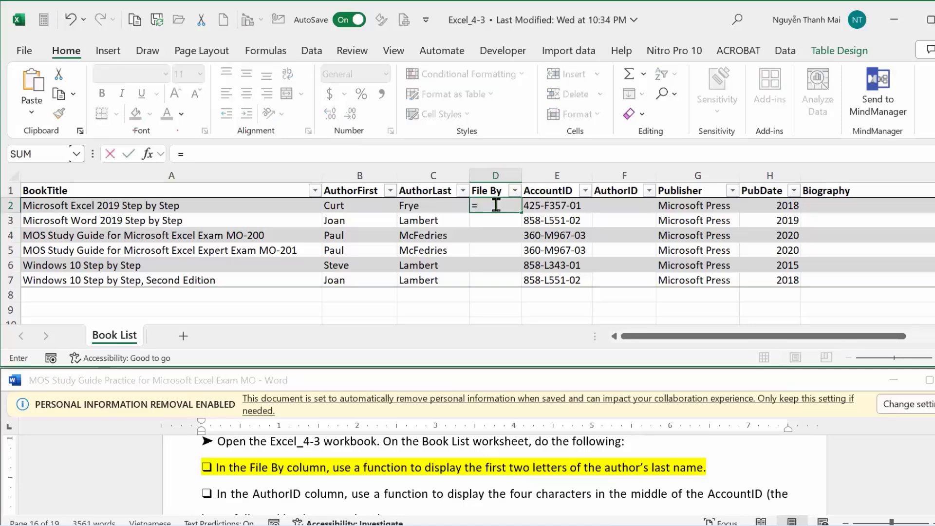
{"action": "type", "text": "lêe"}
{"action": "key", "text": "BackSpace"}
{"action": "key", "text": "BackSpace"}
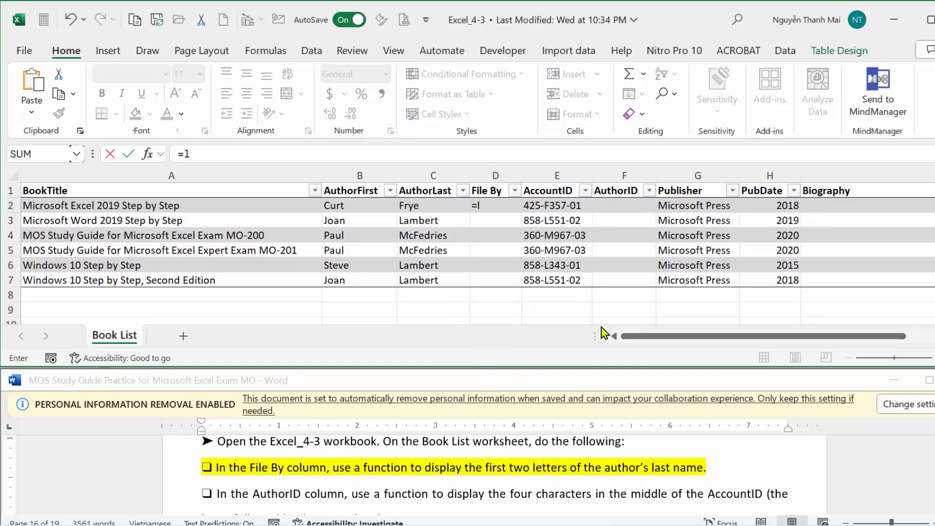
{"action": "type", "text": "e"}
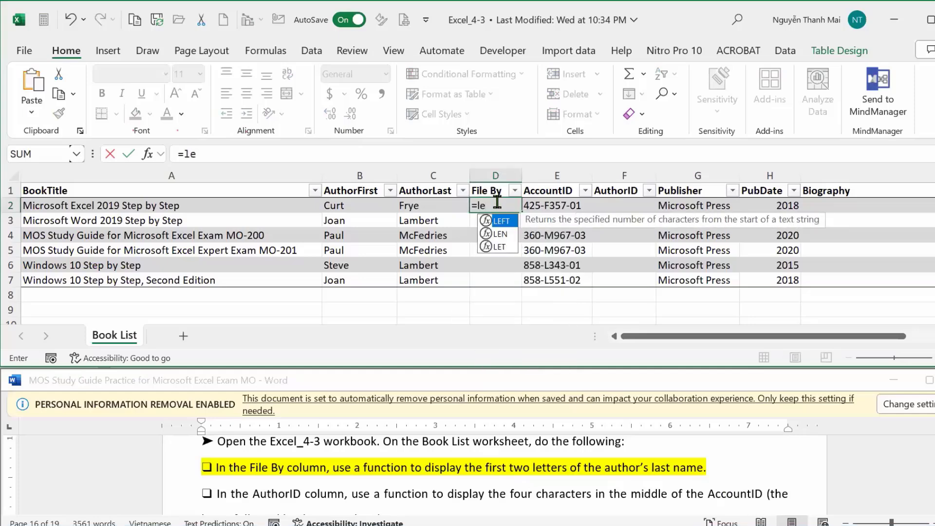
{"action": "key", "text": "Tab"}
{"action": "left_click", "coordinate": [419, 206]}
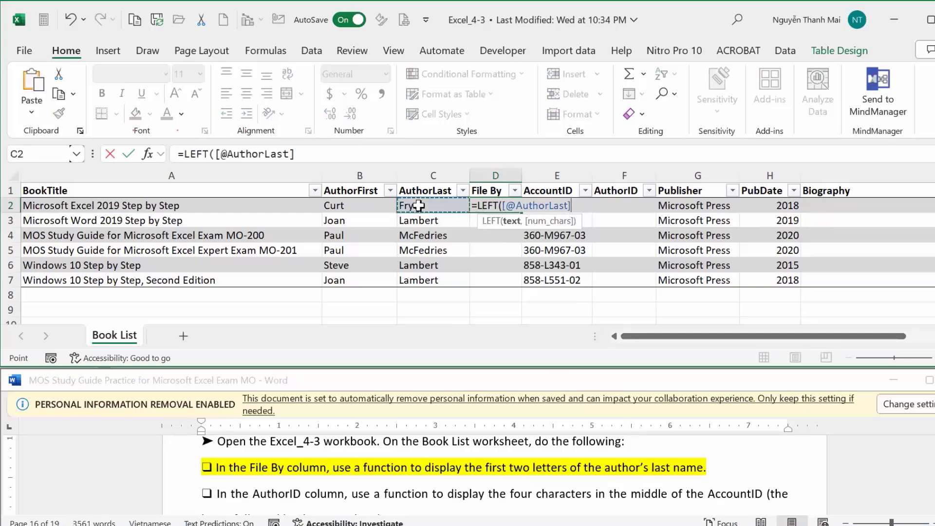
{"action": "type", "text": ",2"}
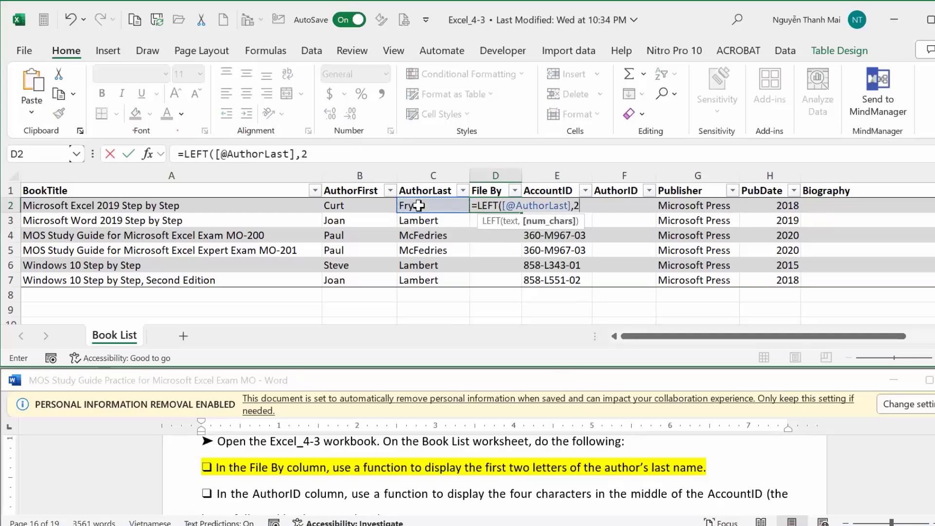
{"action": "key", "text": "Return"}
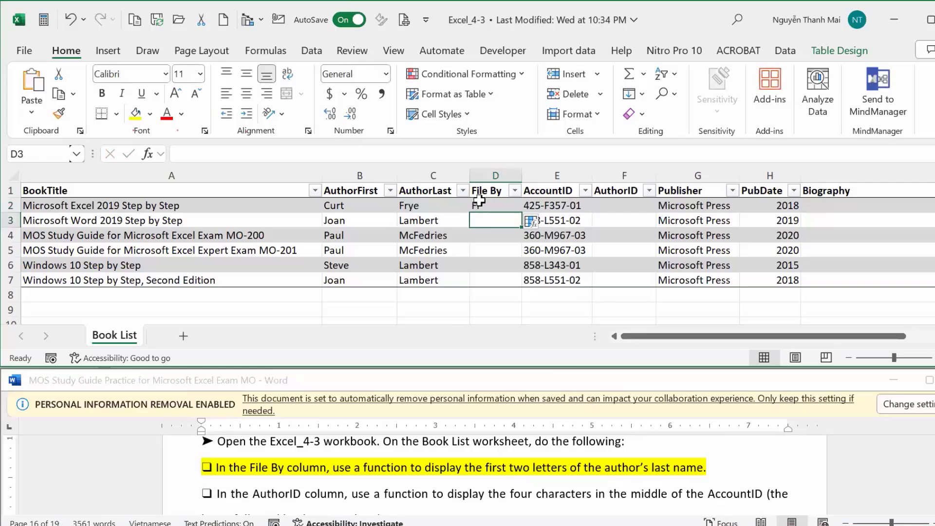
{"action": "left_click", "coordinate": [480, 201]}
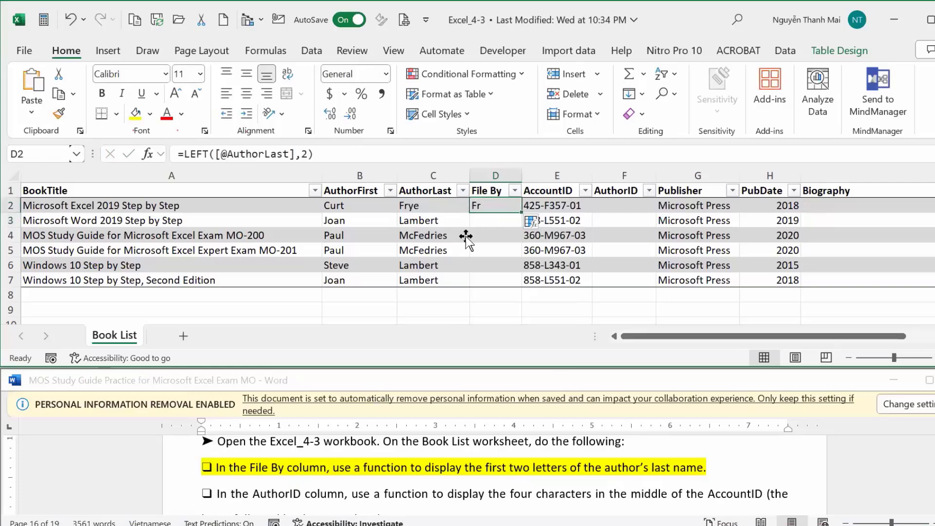
{"action": "left_click_drag", "start_coordinate": [521, 212], "coordinate": [522, 288]}
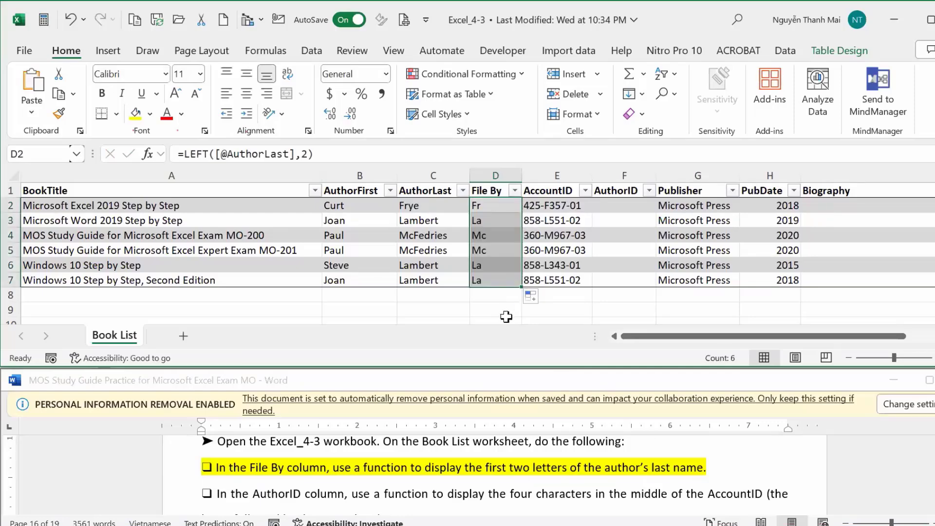
{"action": "left_click", "coordinate": [837, 483]}
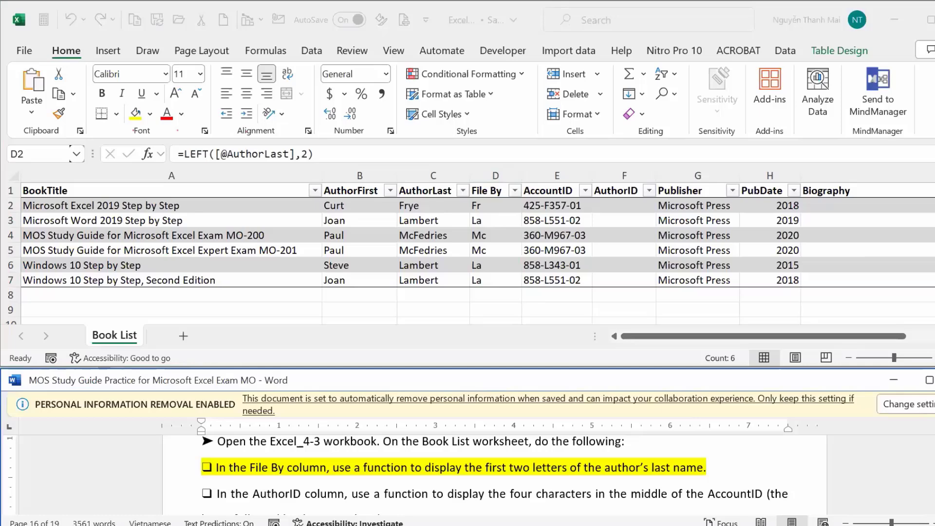
Highlight the AuthorID instruction paragraph in yellow, then select cell F2 in Excel.
{"action": "scroll", "coordinate": [333, 508], "scroll_direction": "down", "scroll_amount": 1}
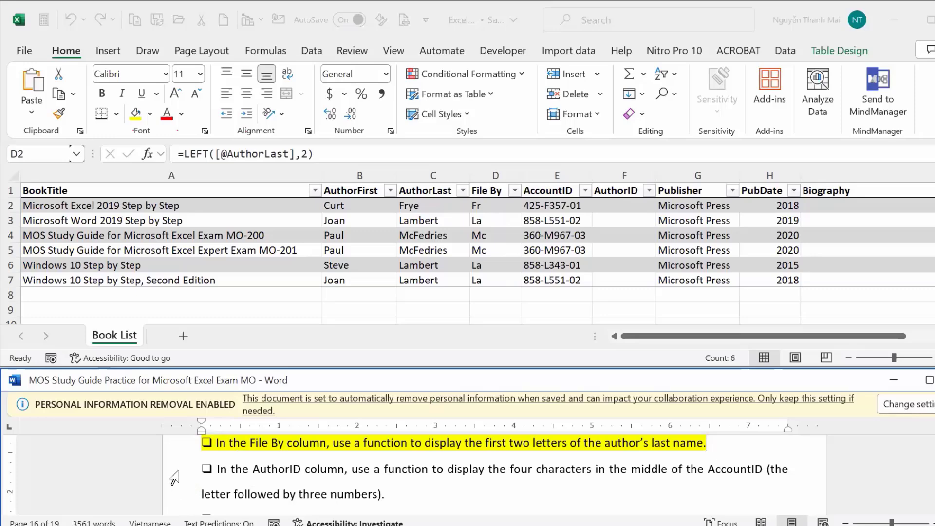
{"action": "left_click_drag", "start_coordinate": [174, 478], "coordinate": [176, 501]}
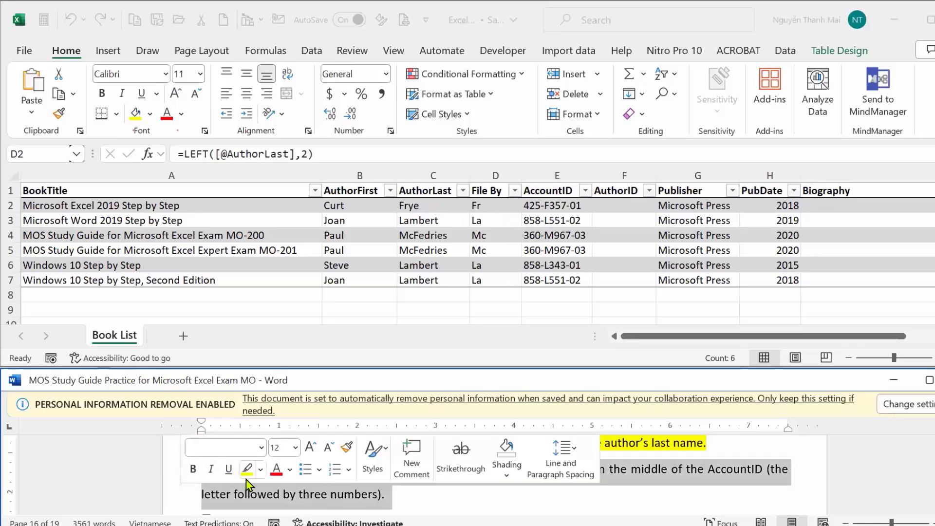
{"action": "left_click", "coordinate": [247, 479]}
{"action": "scroll", "coordinate": [246, 479], "scroll_direction": "down", "scroll_amount": 1}
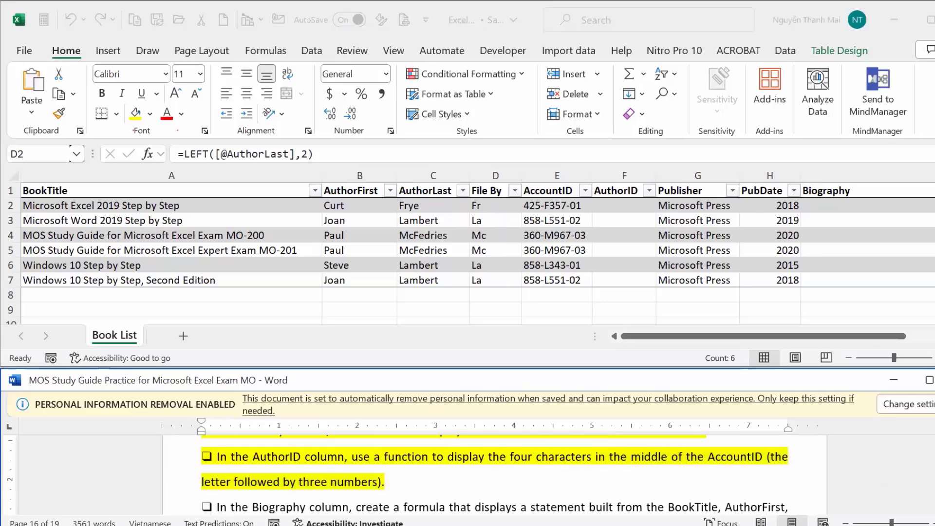
{"action": "scroll", "coordinate": [494, 468], "scroll_direction": "up", "scroll_amount": 1}
{"action": "scroll", "coordinate": [495, 475], "scroll_direction": "up", "scroll_amount": 1}
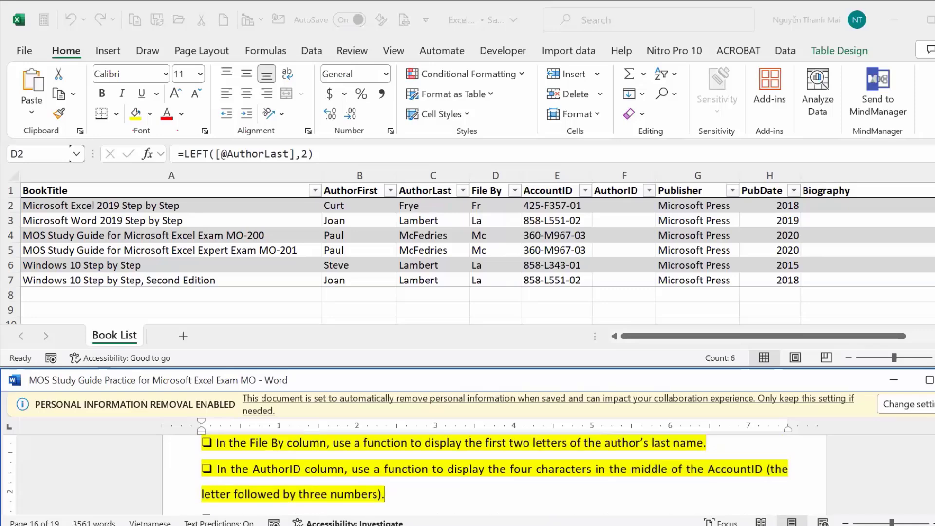
{"action": "scroll", "coordinate": [495, 475], "scroll_direction": "down", "scroll_amount": 1}
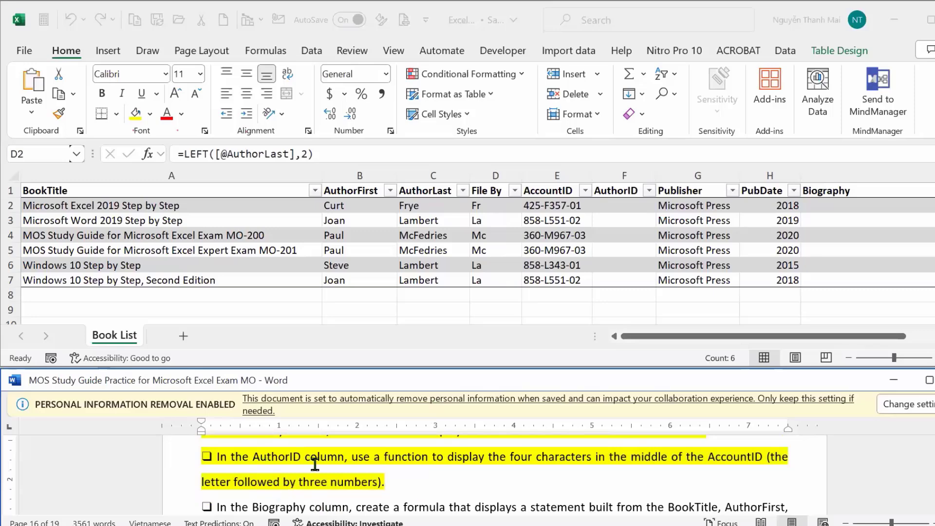
{"action": "left_click", "coordinate": [621, 203]}
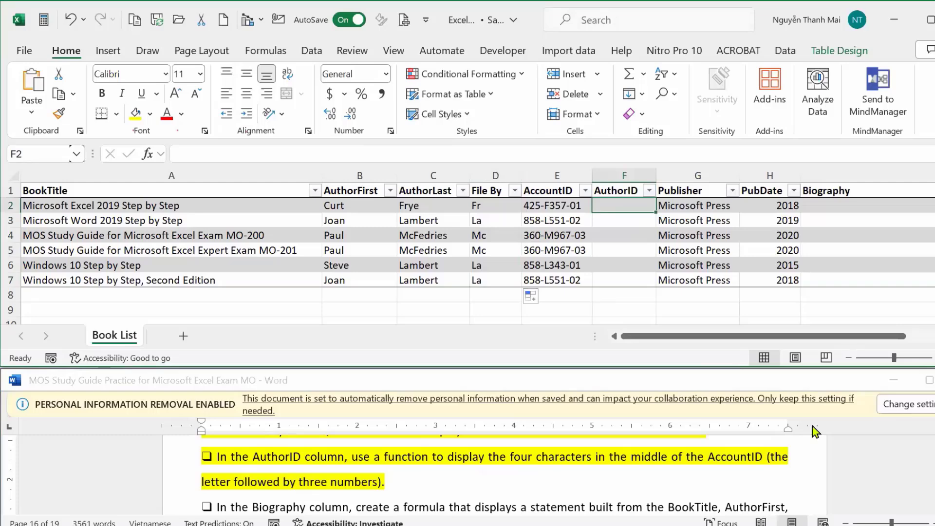
{"action": "type", "text": "="}
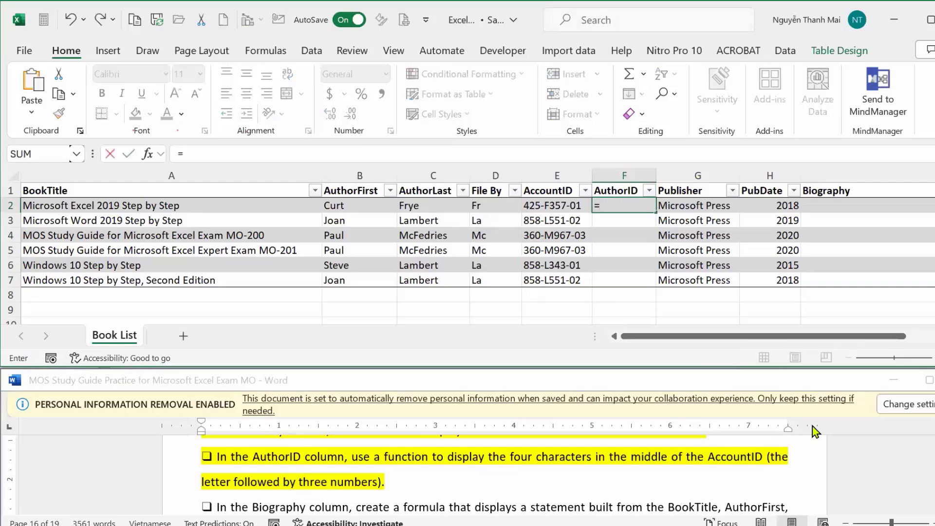
{"action": "left_click", "coordinate": [816, 431]}
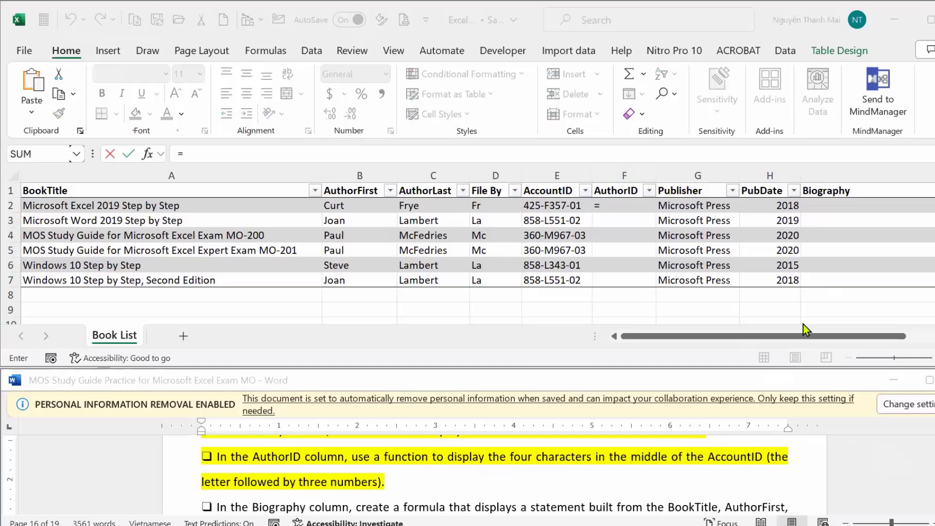
{"action": "left_click", "coordinate": [619, 204]}
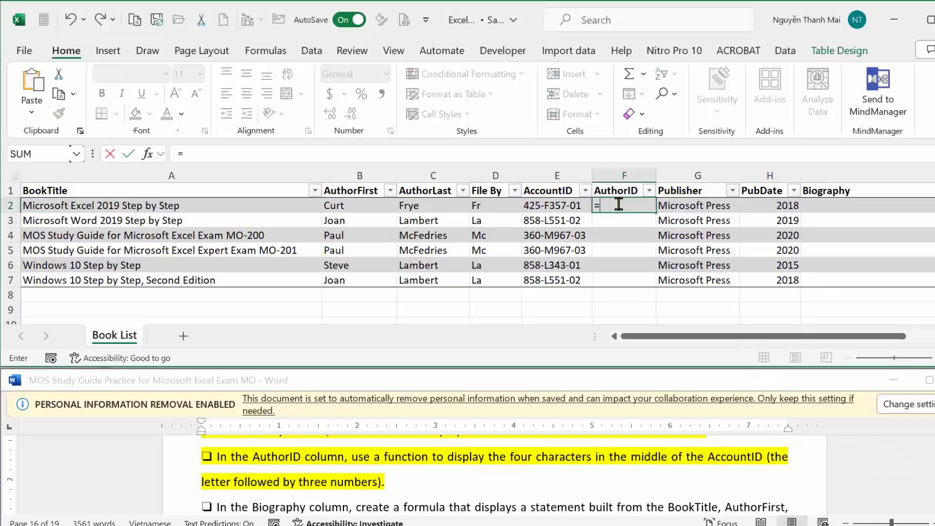
{"action": "type", "text": "MID("}
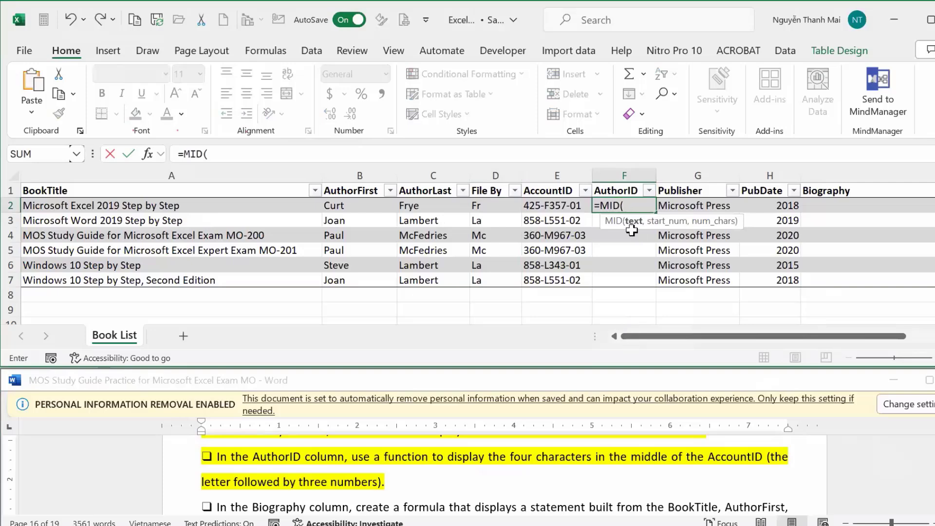
{"action": "left_click", "coordinate": [564, 207]}
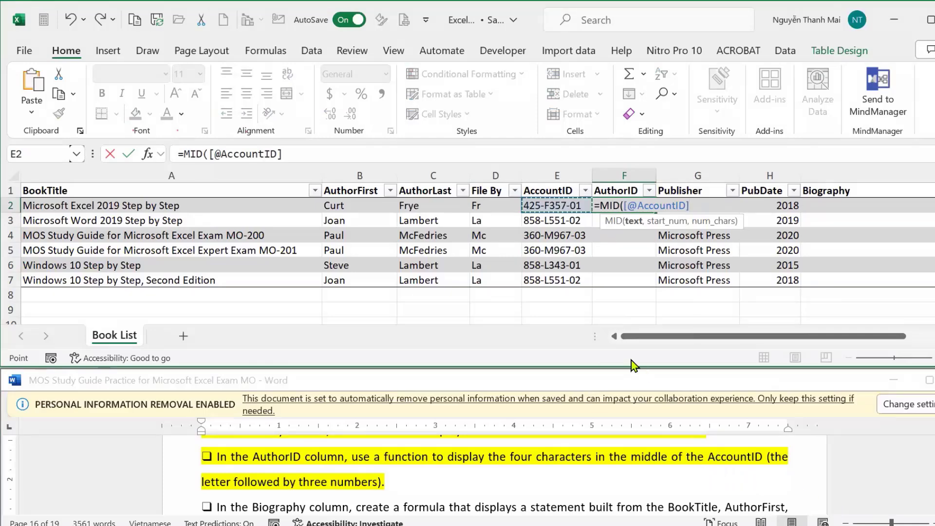
{"action": "type", "text": ","}
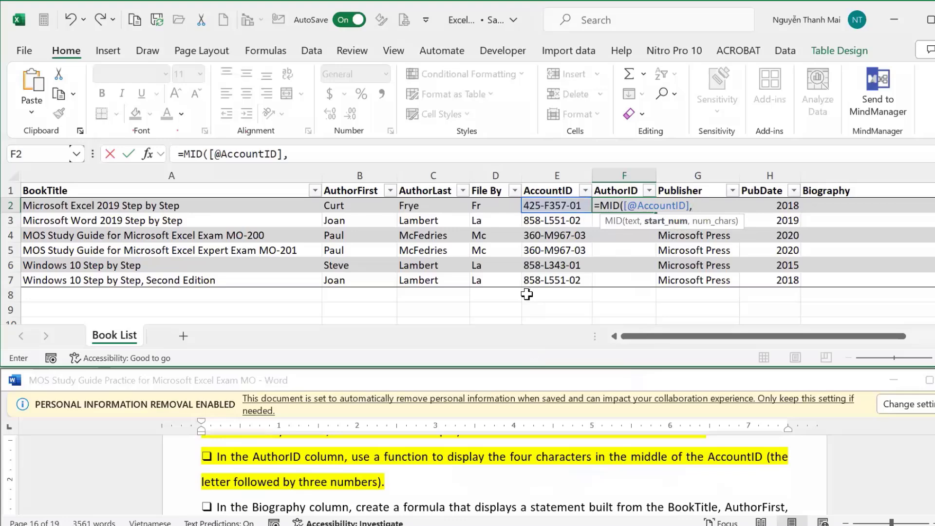
{"action": "type", "text": "5,"}
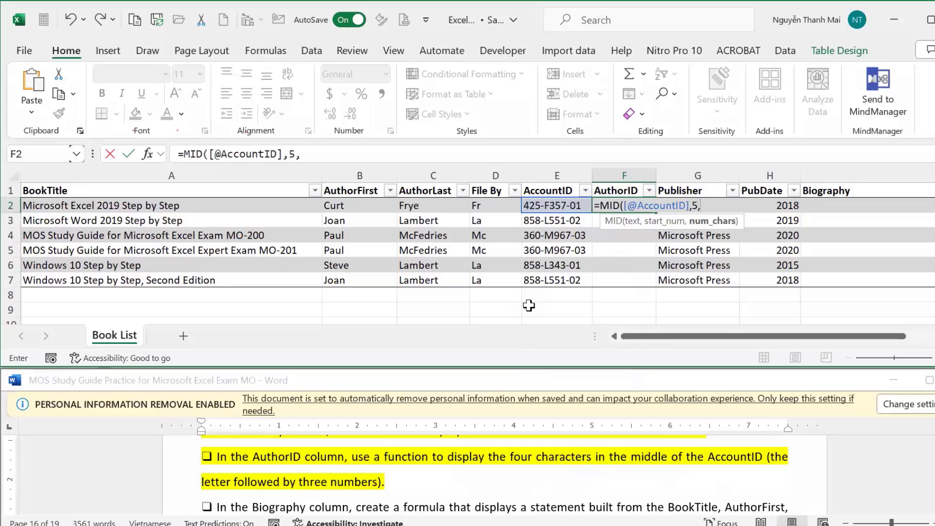
{"action": "type", "text": "4"}
{"action": "key", "text": "Return"}
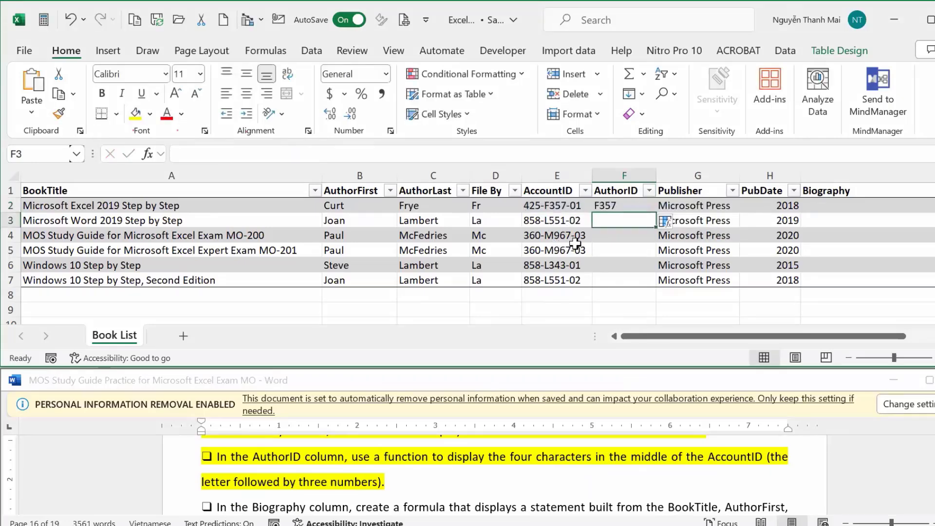
Fill the MID formula down the whole AuthorID column.
{"action": "left_click", "coordinate": [617, 201]}
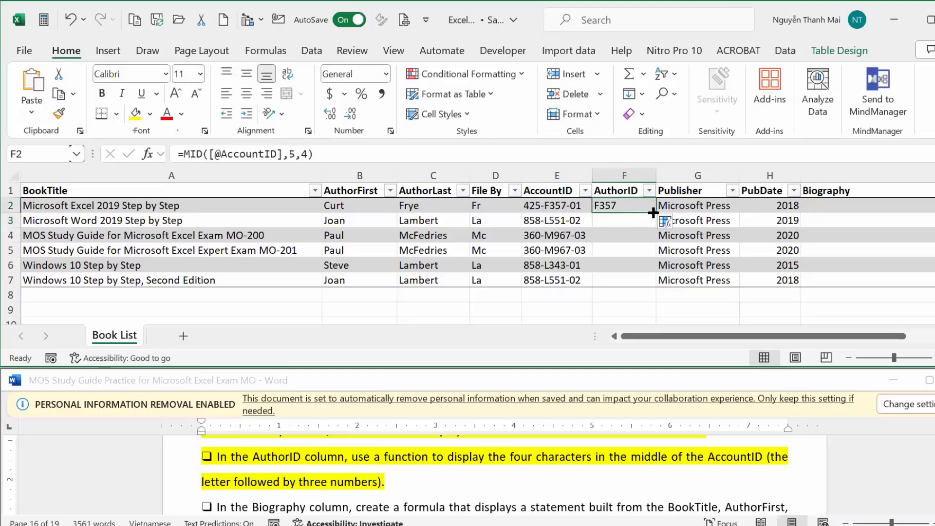
{"action": "double_click", "coordinate": [653, 212]}
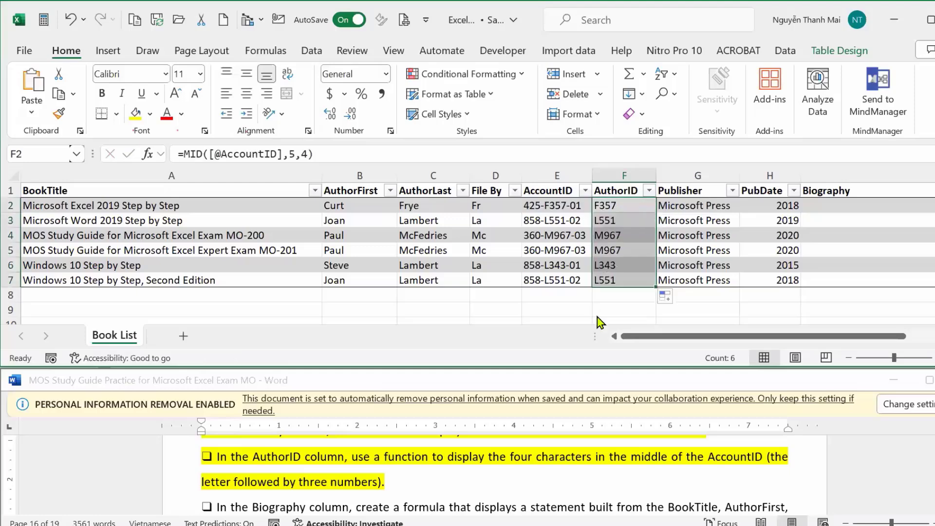
{"action": "left_click", "coordinate": [926, 493]}
{"action": "scroll", "coordinate": [927, 493], "scroll_direction": "down", "scroll_amount": 2}
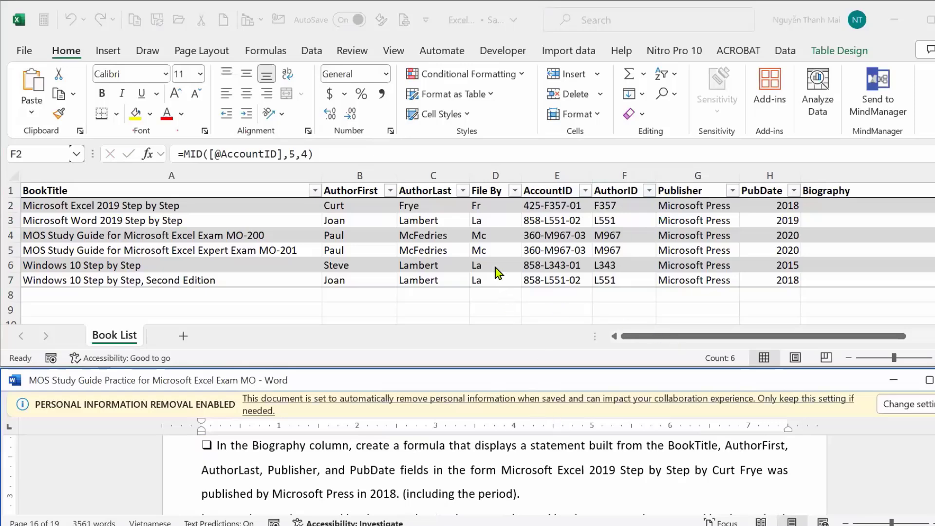
{"action": "left_click", "coordinate": [496, 209]}
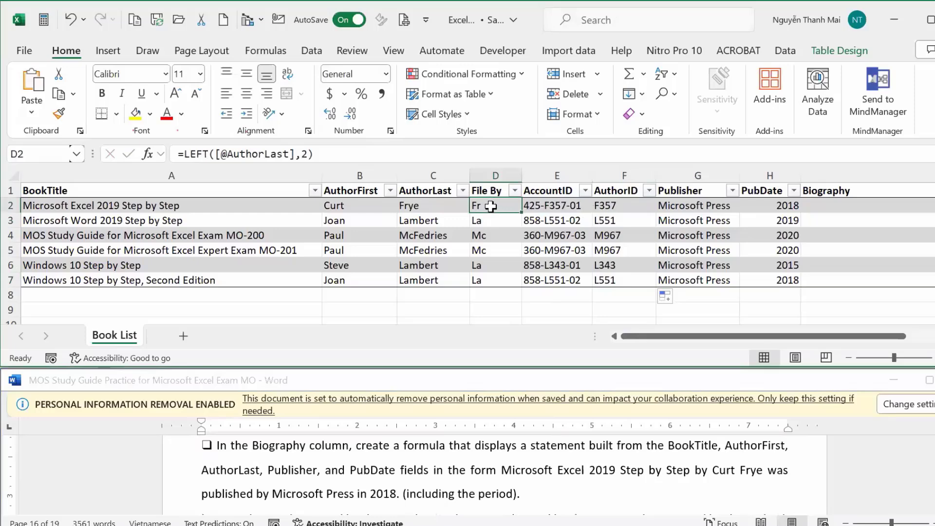
{"action": "left_click", "coordinate": [410, 207]}
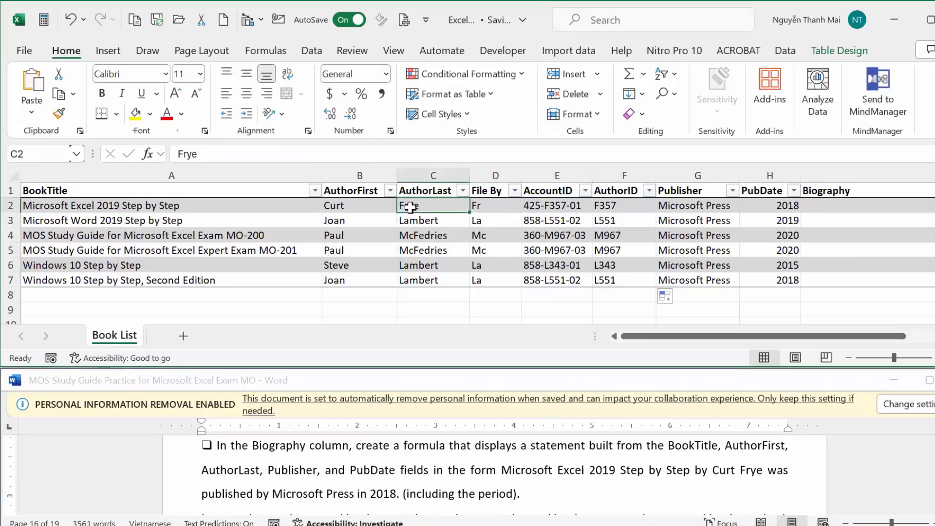
{"action": "left_click", "coordinate": [481, 205]}
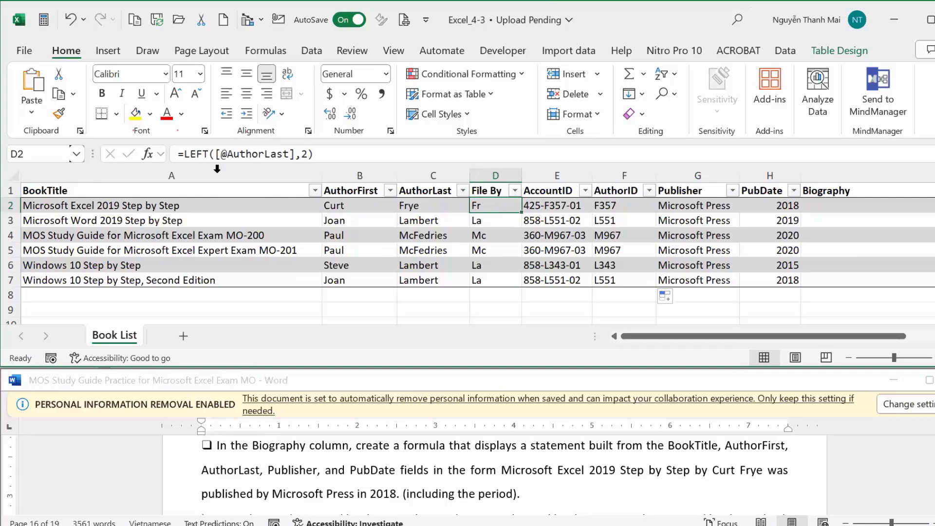
{"action": "left_click", "coordinate": [184, 154]}
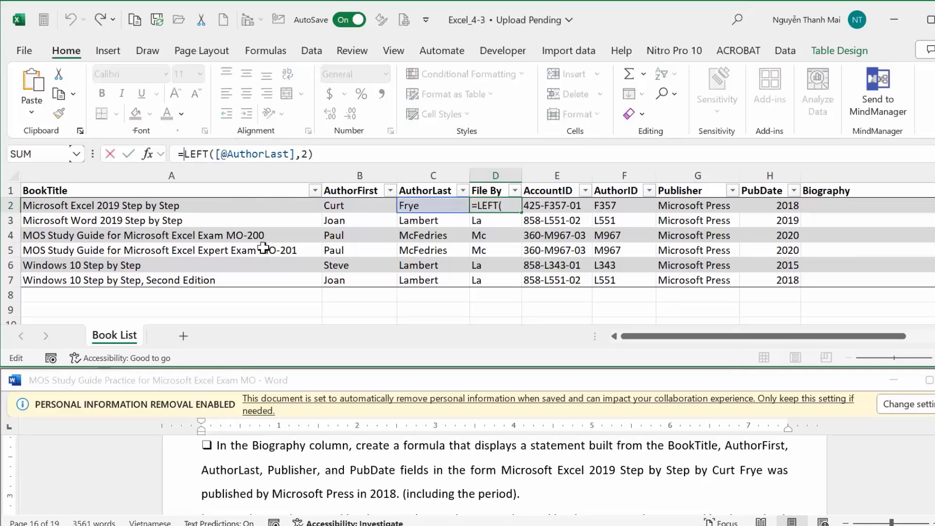
{"action": "type", "text": "upp"}
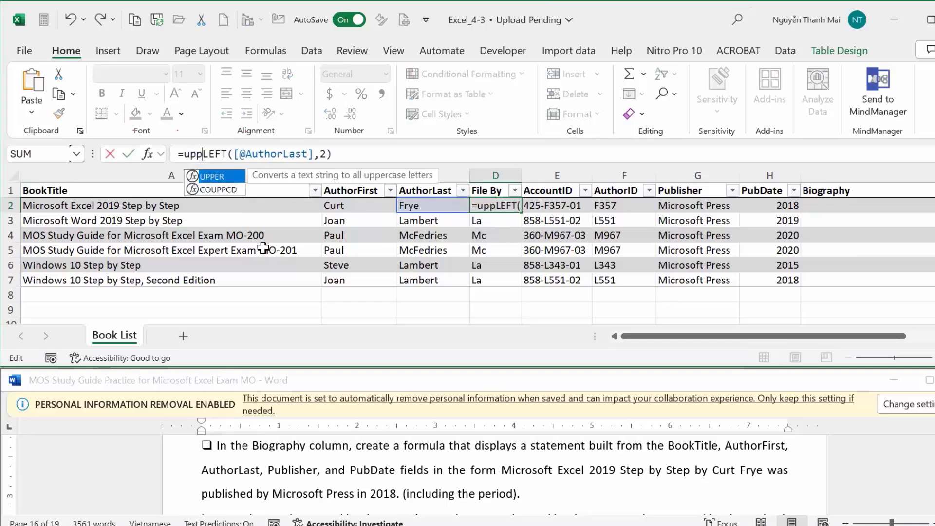
{"action": "key", "text": "Tab"}
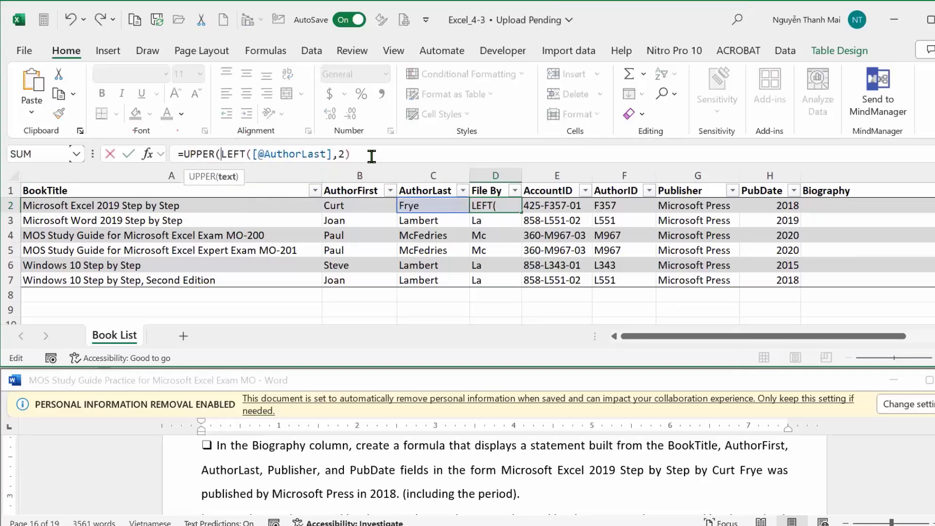
{"action": "left_click", "coordinate": [371, 155]}
{"action": "key", "text": "Return"}
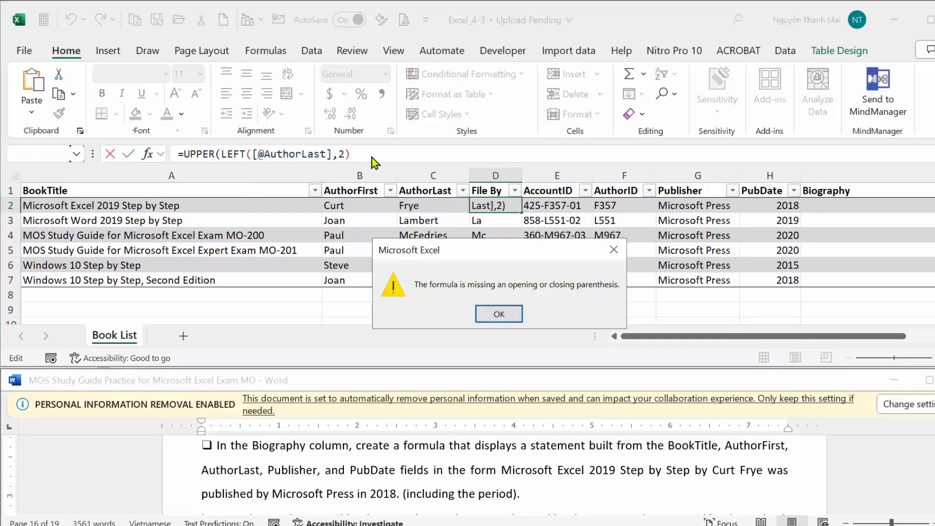
{"action": "left_click", "coordinate": [499, 314]}
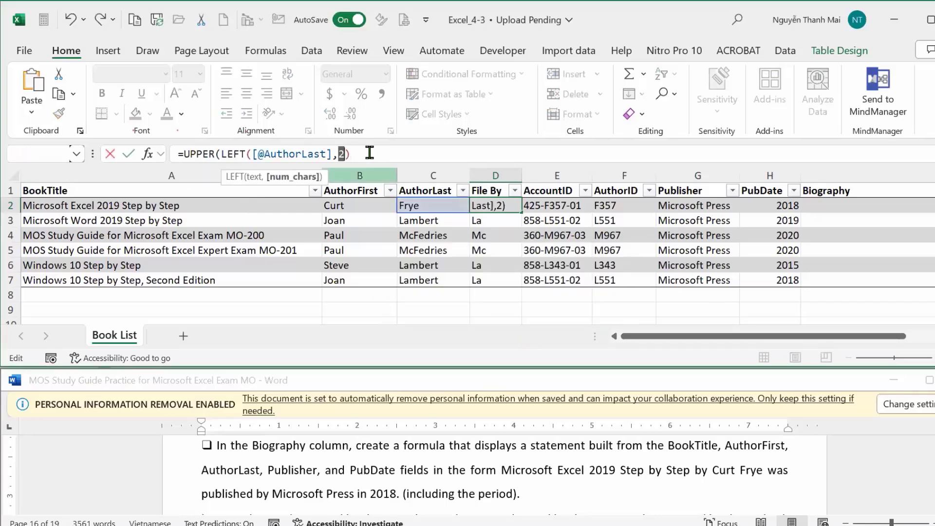
{"action": "left_click", "coordinate": [370, 154]}
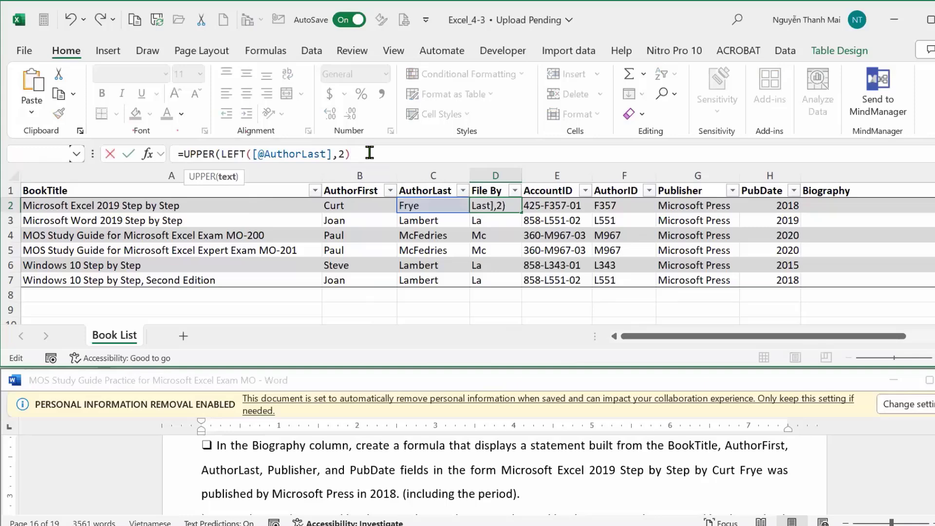
{"action": "type", "text": ")"}
{"action": "key", "text": "Return"}
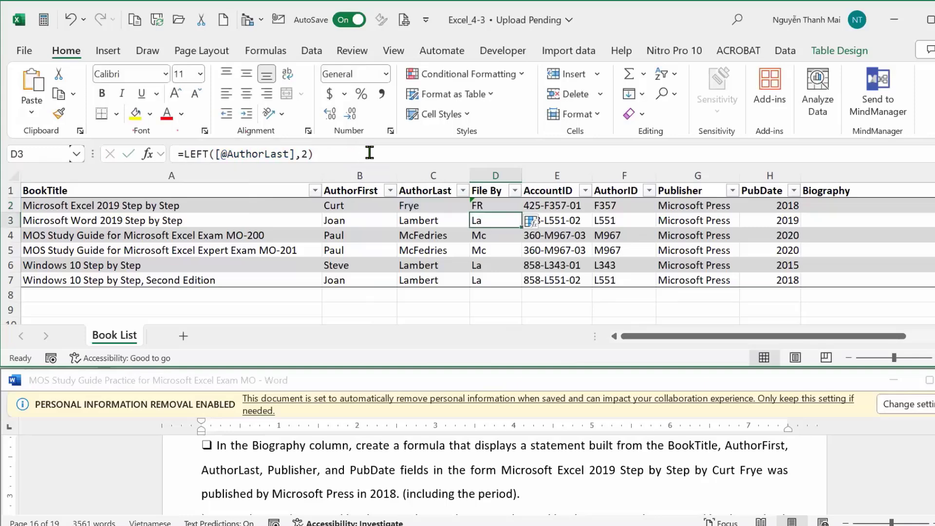
Copy the uppercase formula down to D7 and recheck the Word instructions.
{"action": "left_click", "coordinate": [497, 204]}
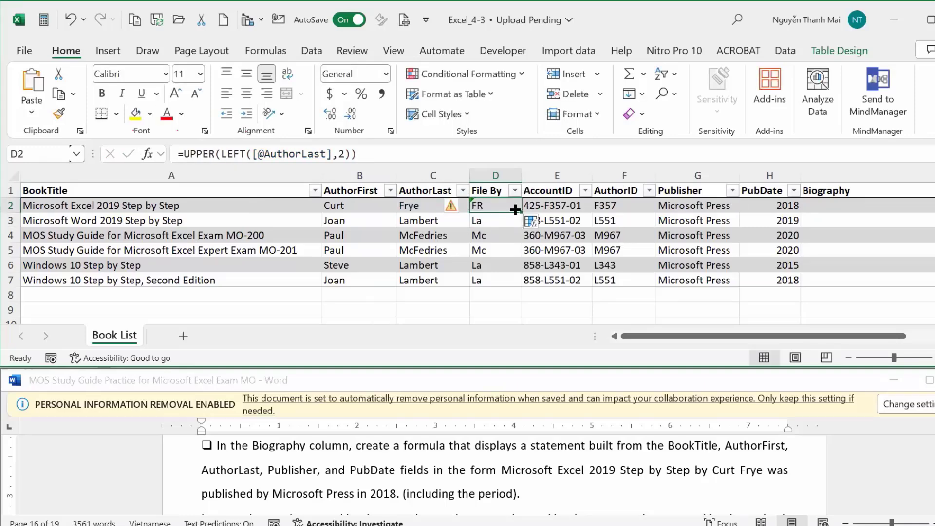
{"action": "left_click_drag", "start_coordinate": [516, 210], "coordinate": [515, 286]}
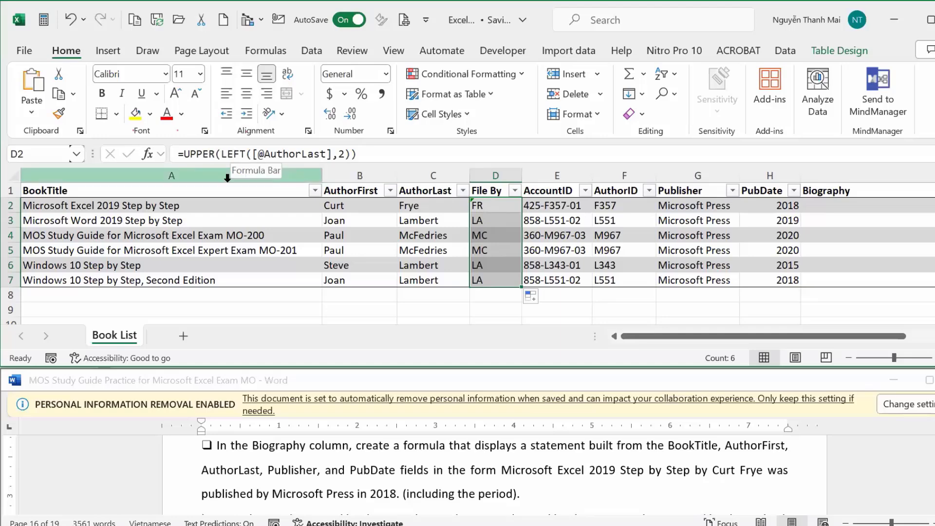
{"action": "left_click", "coordinate": [612, 479]}
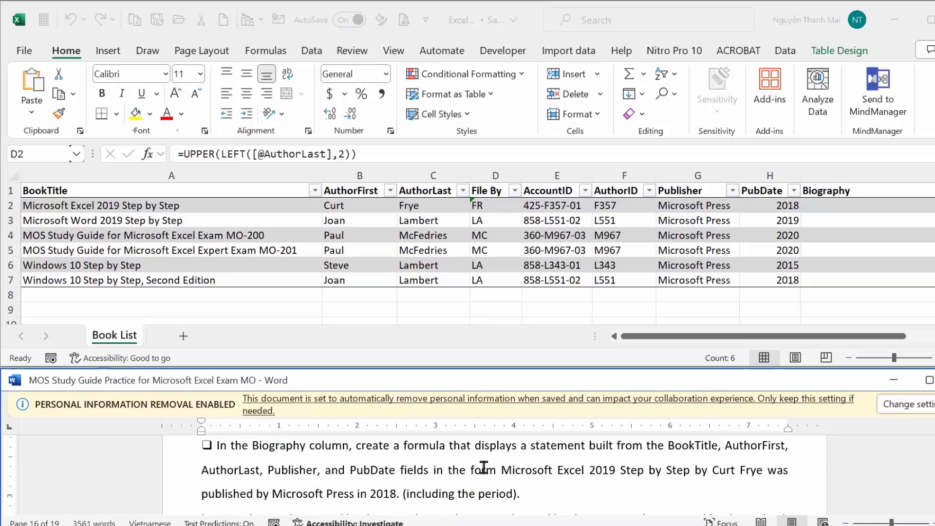
{"action": "left_click_drag", "start_coordinate": [616, 444], "coordinate": [626, 445]}
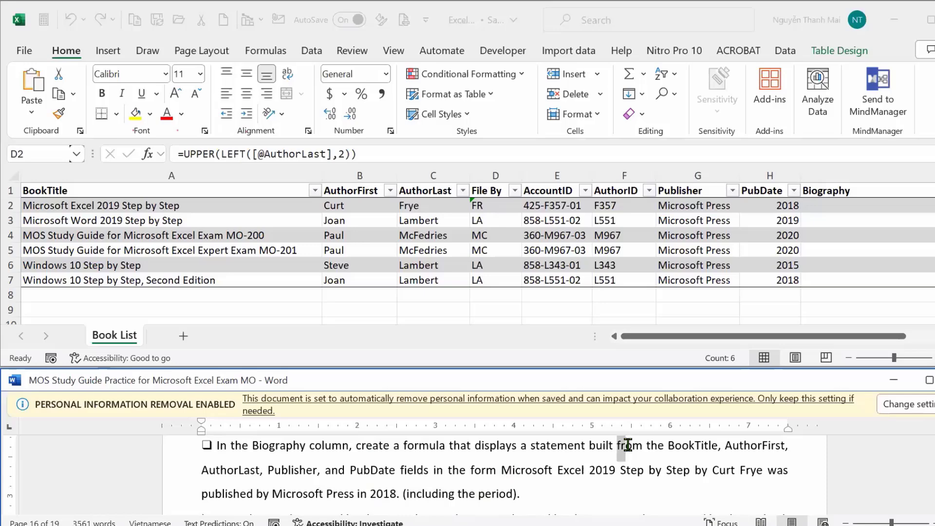
{"action": "left_click", "coordinate": [404, 459]}
Select Biography cell I2 and begin a formula with =.
{"action": "left_click", "coordinate": [835, 203]}
{"action": "left_click", "coordinate": [835, 203]}
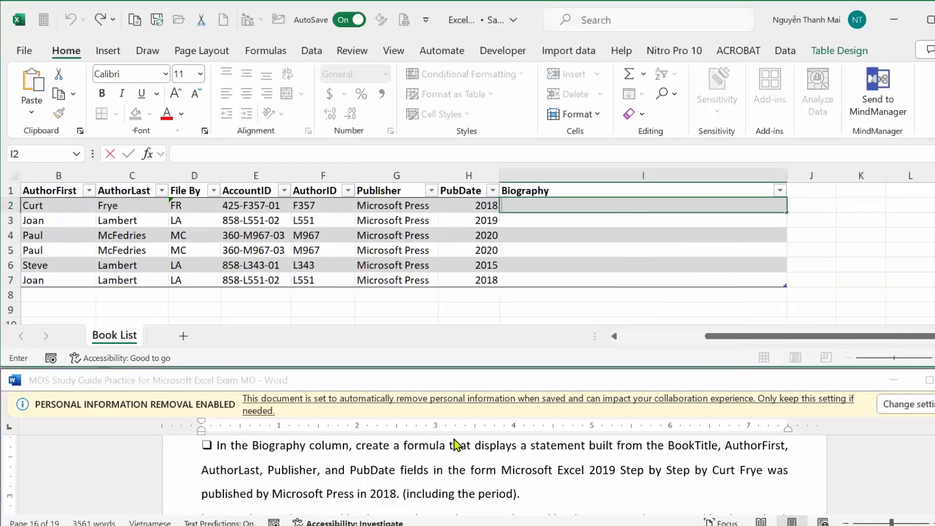
{"action": "type", "text": "="}
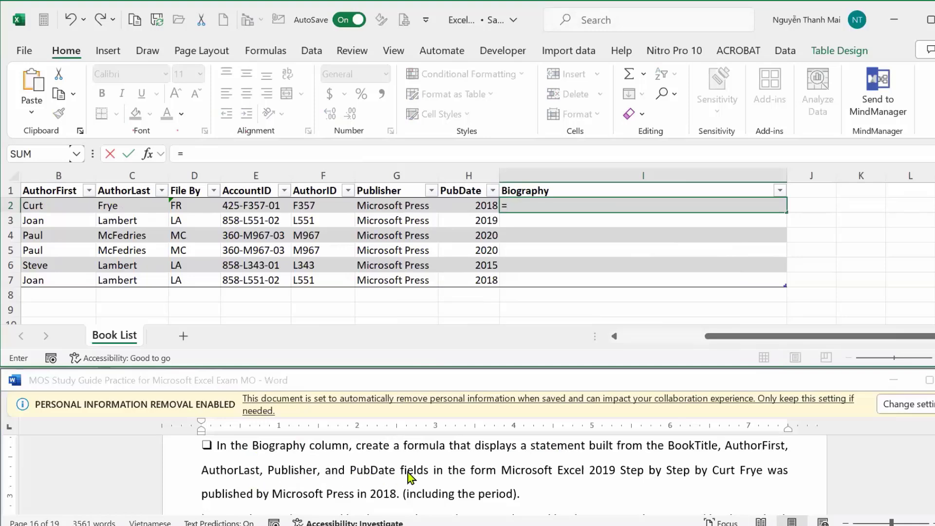
Highlight the word 'form' in yellow in the Word instructions.
{"action": "left_click", "coordinate": [479, 472]}
{"action": "left_click_drag", "start_coordinate": [467, 471], "coordinate": [500, 471]}
{"action": "left_click", "coordinate": [563, 447]}
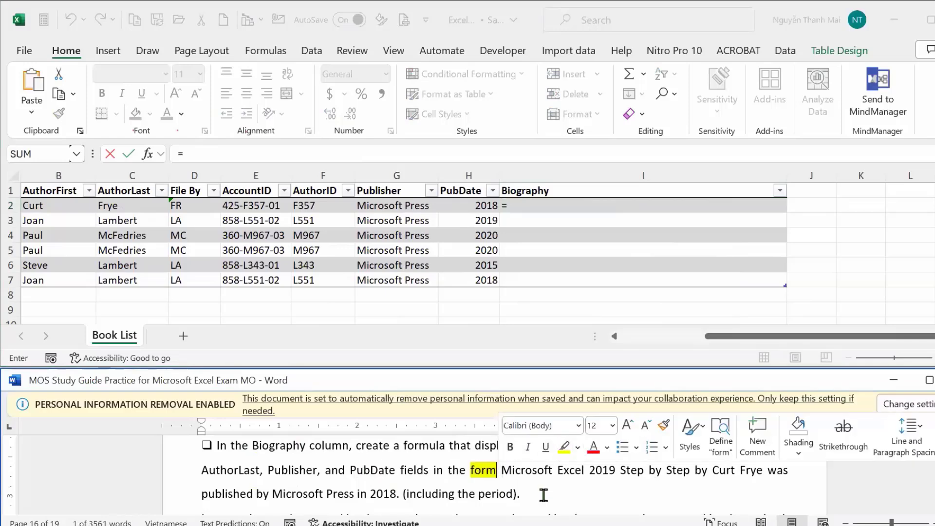
{"action": "left_click", "coordinate": [543, 495]}
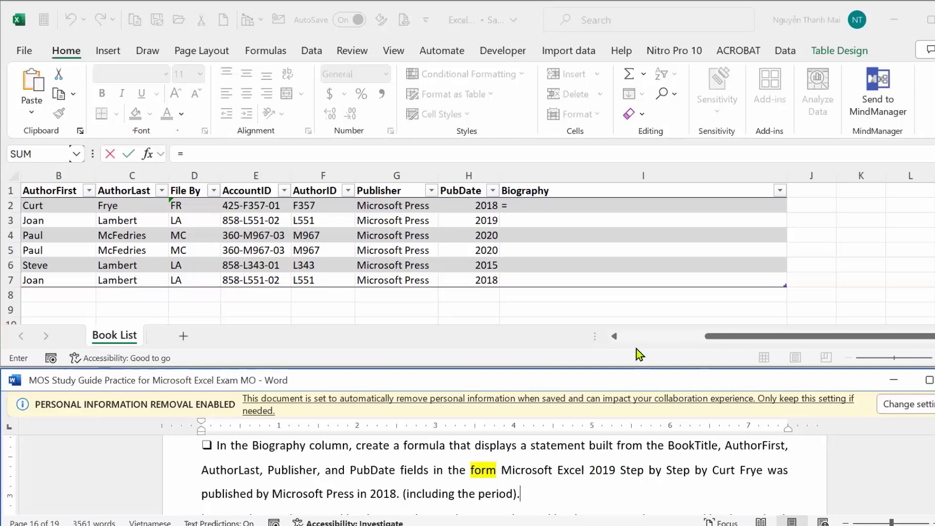
Resume editing I2 and insert the CONCAT function.
{"action": "left_click", "coordinate": [705, 338]}
{"action": "left_click_drag", "start_coordinate": [706, 343], "coordinate": [623, 340]}
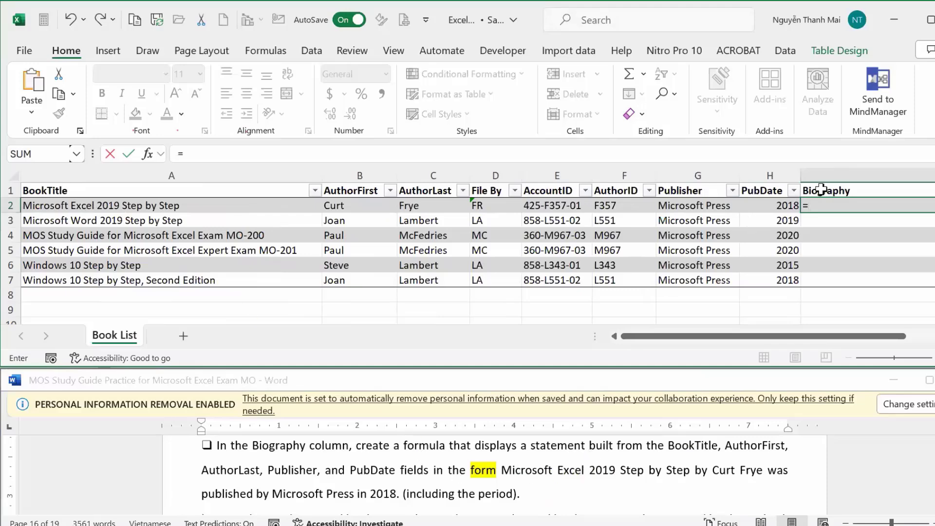
{"action": "key", "text": "F2"}
{"action": "type", "text": "con"}
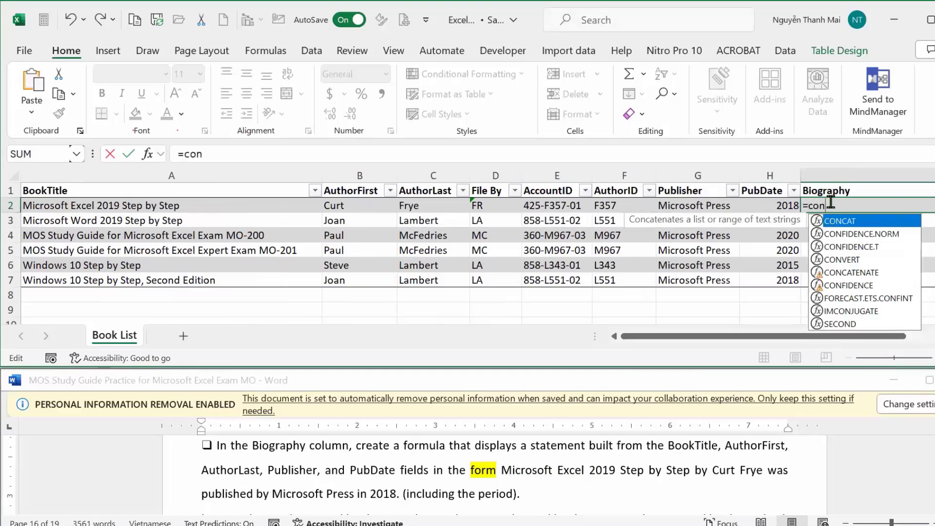
{"action": "key", "text": "Tab"}
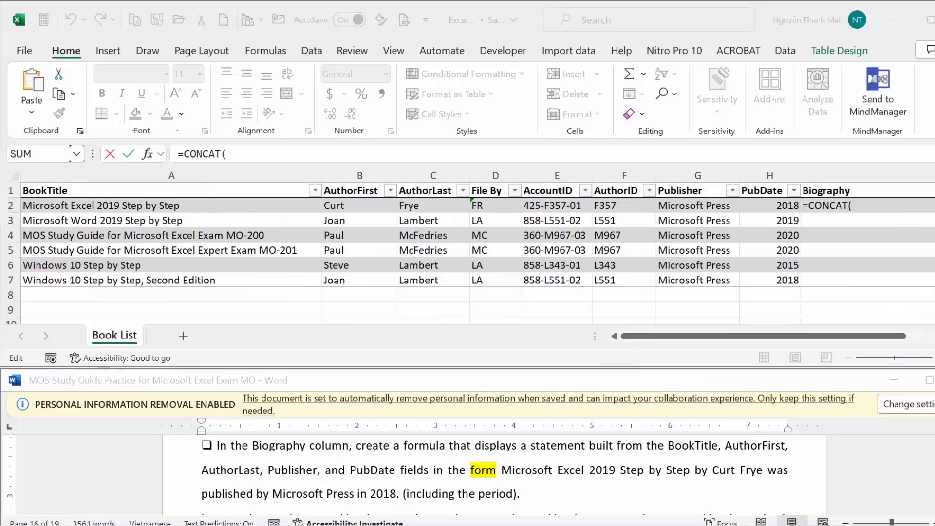
Check the MOS objectives PDF, then return to Excel and Word.
{"action": "key", "text": "alt+Tab"}
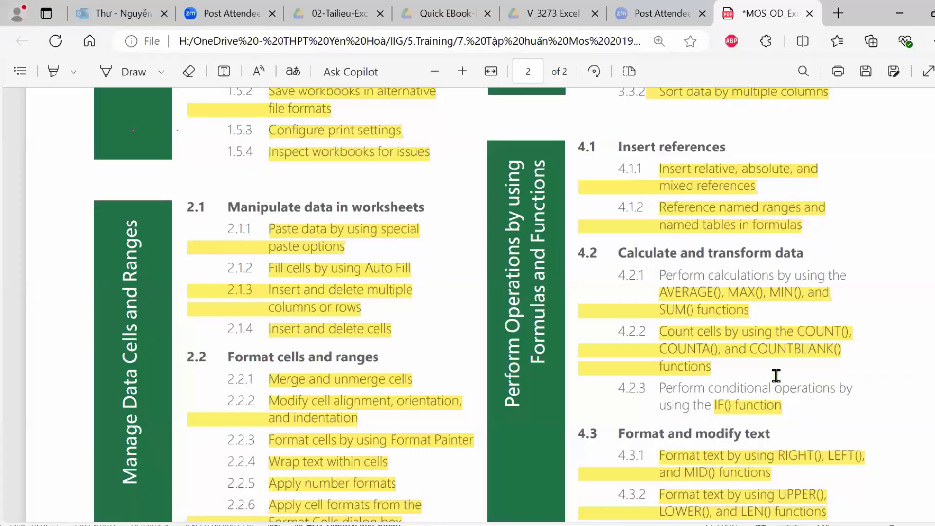
{"action": "scroll", "coordinate": [781, 433], "scroll_direction": "down", "scroll_amount": 5}
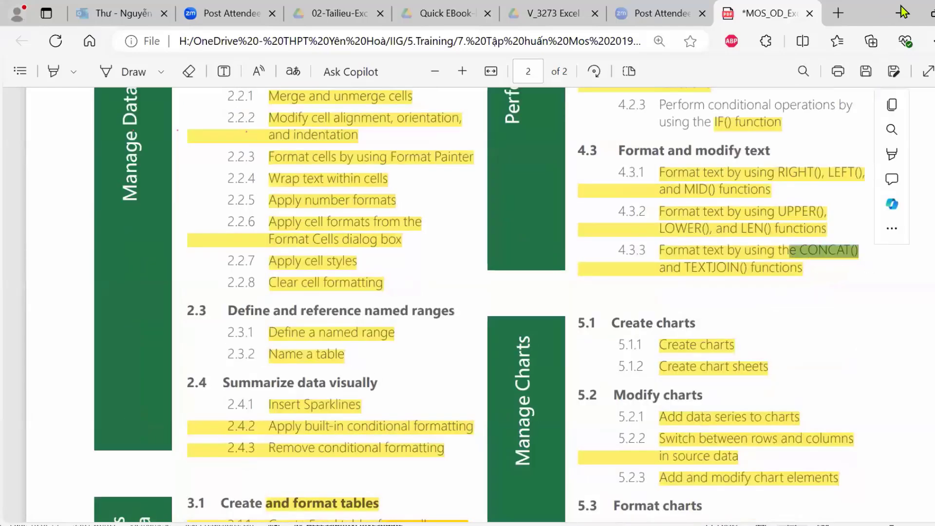
{"action": "key", "text": "alt+Tab"}
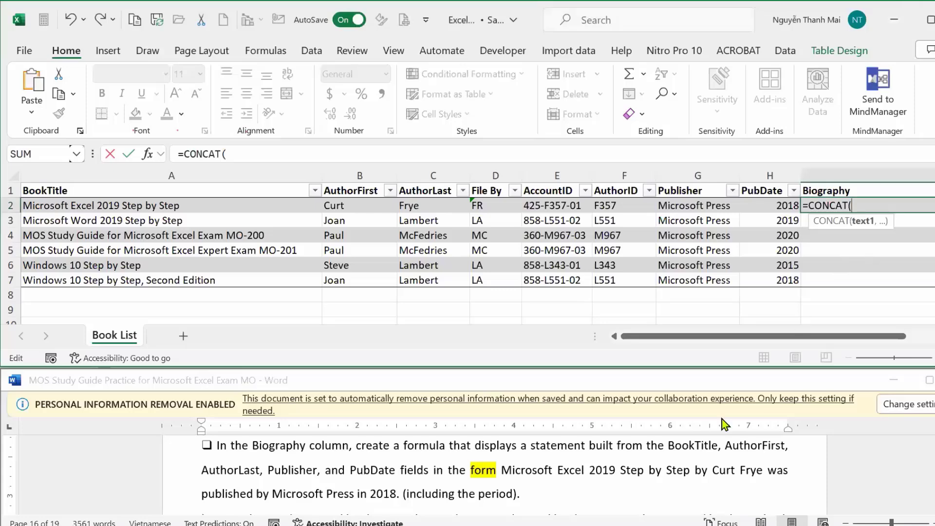
{"action": "left_click", "coordinate": [81, 207]}
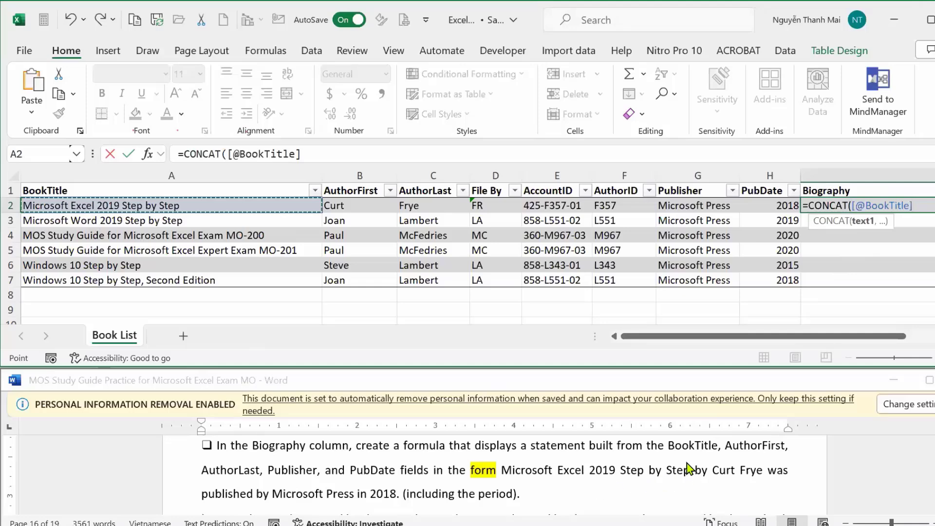
{"action": "type", "text": ","}
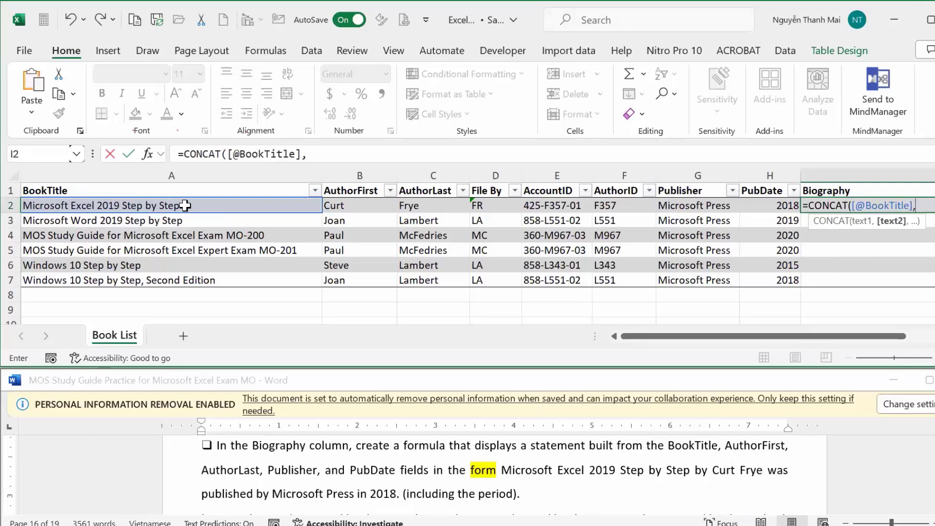
{"action": "left_click", "coordinate": [699, 472]}
{"action": "left_click_drag", "start_coordinate": [686, 471], "coordinate": [712, 471]}
{"action": "left_click", "coordinate": [692, 475]}
{"action": "left_click", "coordinate": [699, 471]}
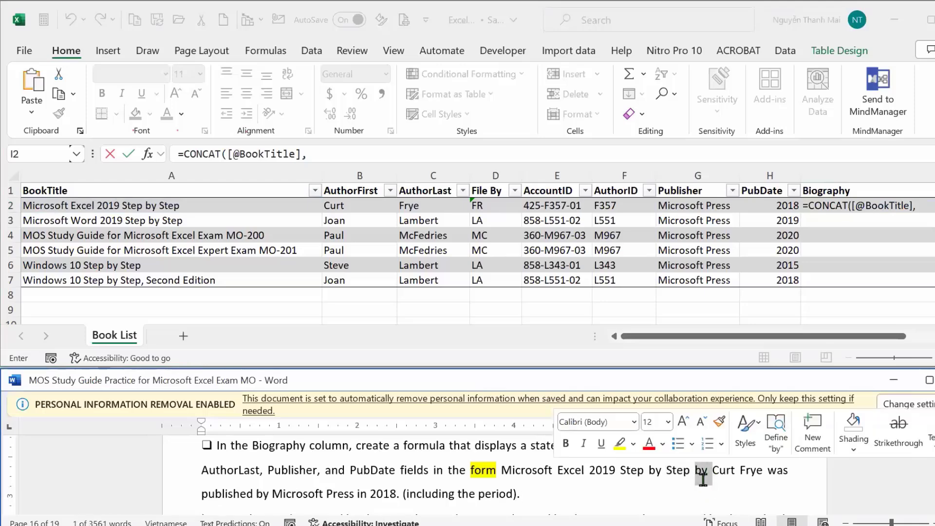
{"action": "left_click", "coordinate": [619, 444]}
{"action": "key", "text": "Right"}
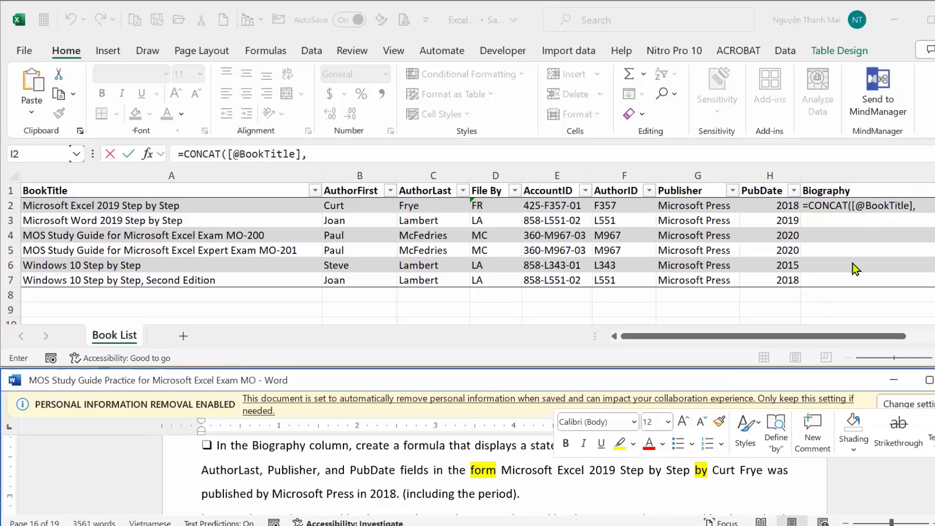
{"action": "left_click", "coordinate": [932, 203]}
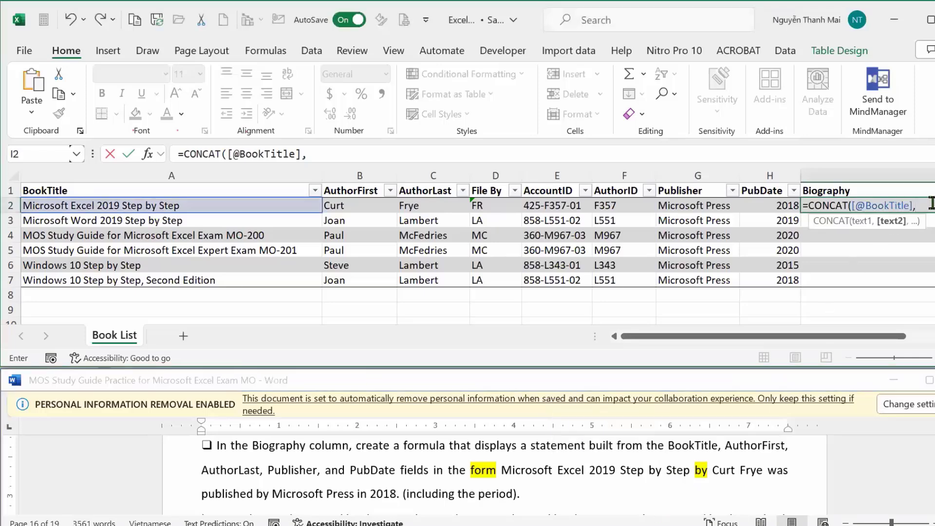
{"action": "type", "text": "\" by \""}
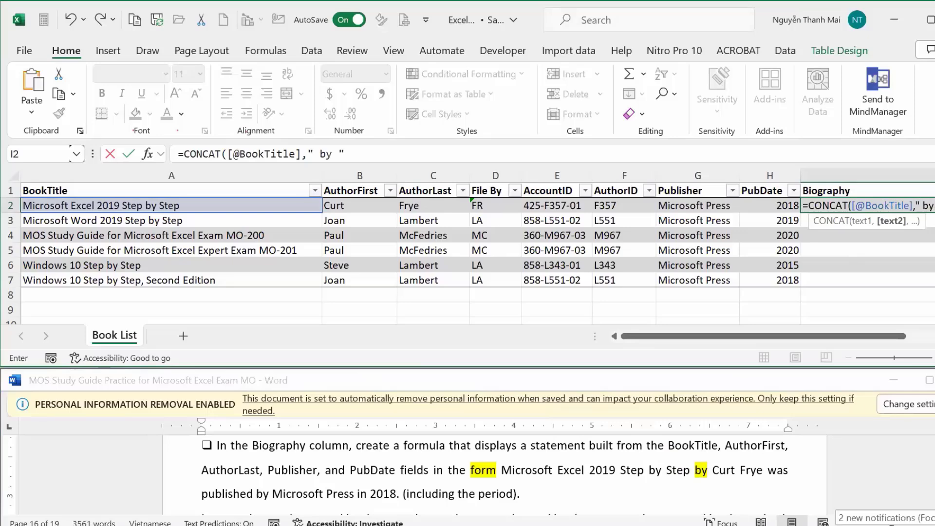
{"action": "type", "text": ","}
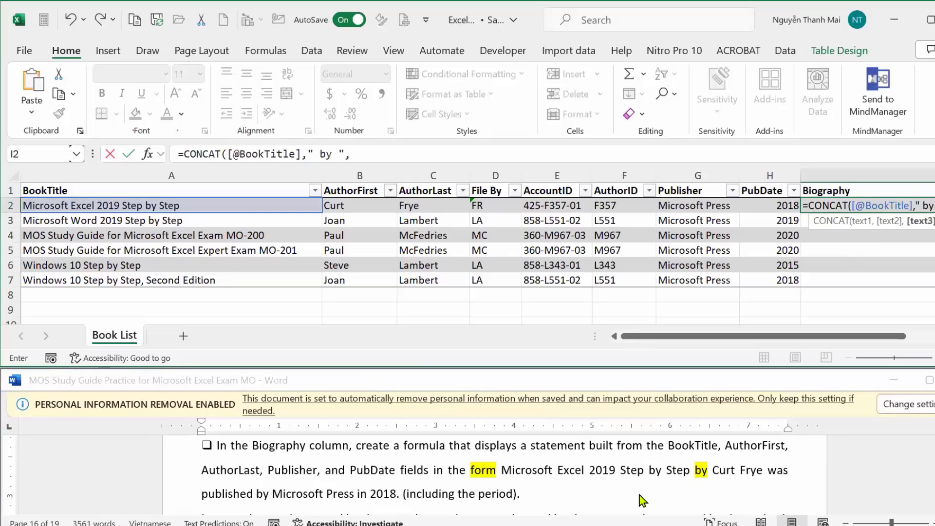
{"action": "left_click", "coordinate": [344, 206]}
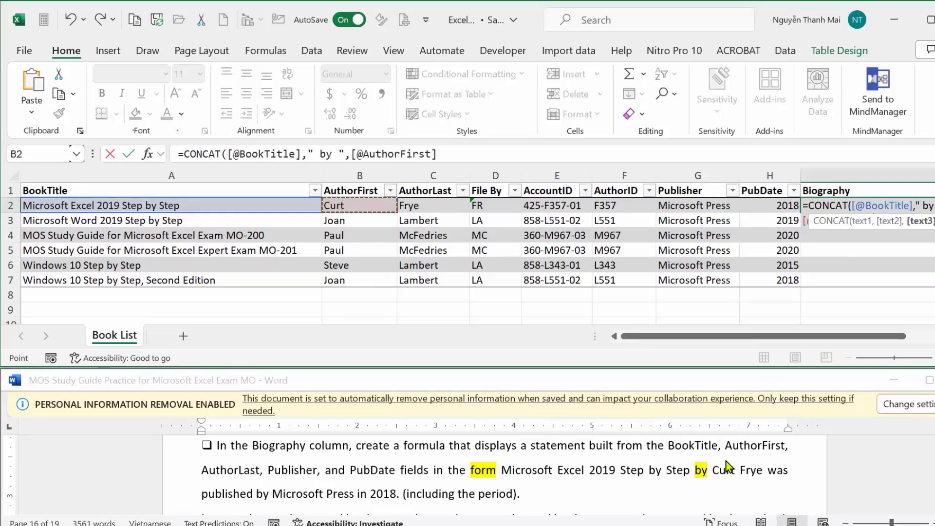
{"action": "type", "text": ",\" "}
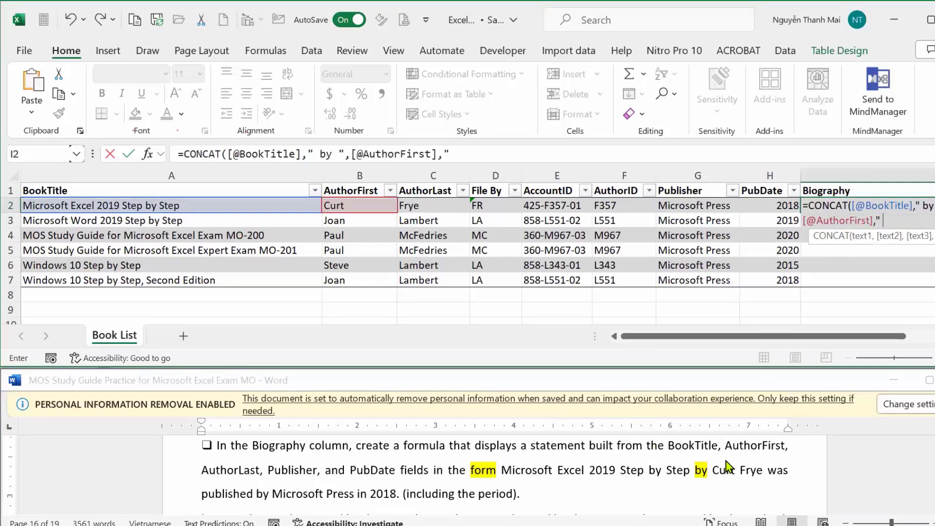
{"action": "type", "text": "\","}
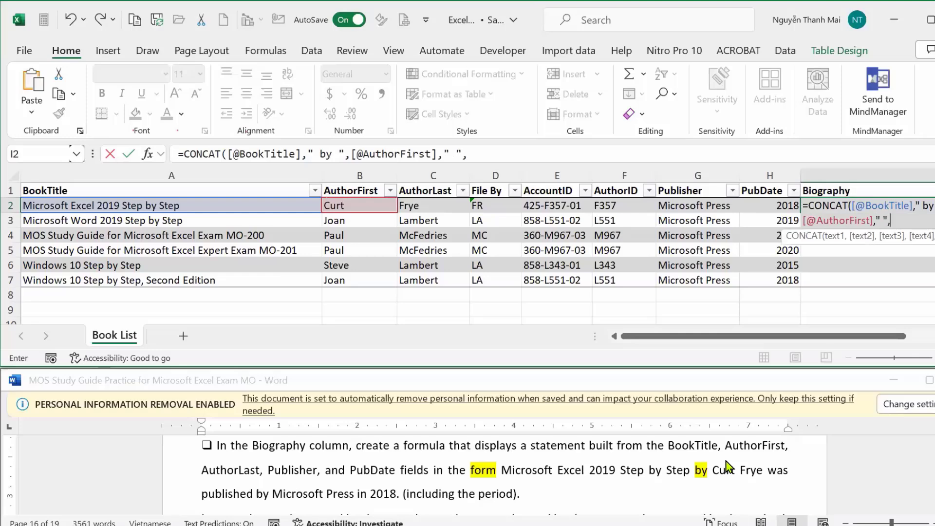
{"action": "left_click", "coordinate": [420, 206]}
{"action": "type", "text": ","}
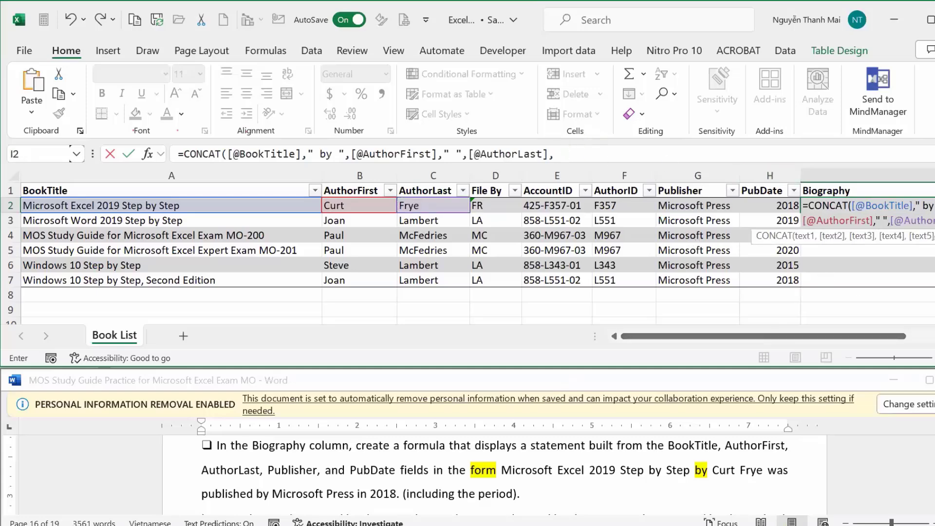
Type " was published by " at the end of the formula in the formula bar.
{"action": "left_click", "coordinate": [569, 153]}
{"action": "left_click_drag", "start_coordinate": [672, 336], "coordinate": [834, 340]}
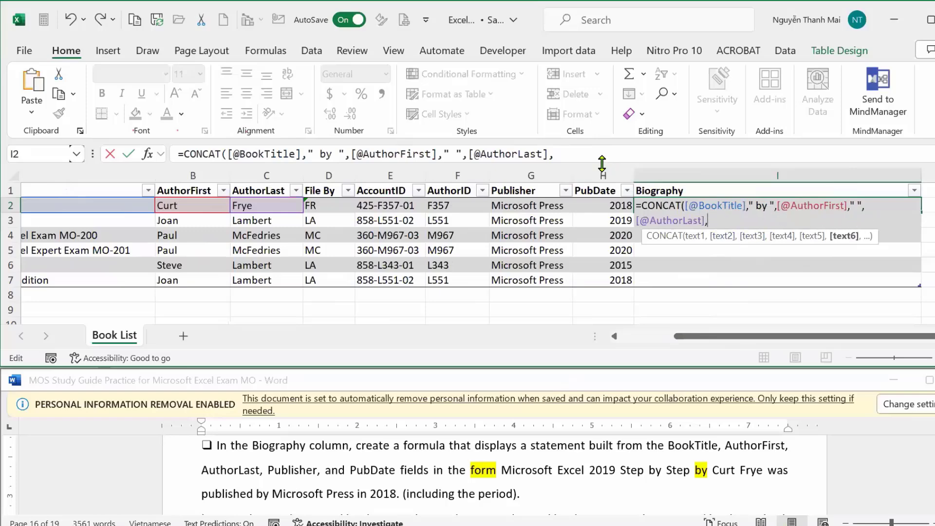
{"action": "left_click", "coordinate": [572, 150]}
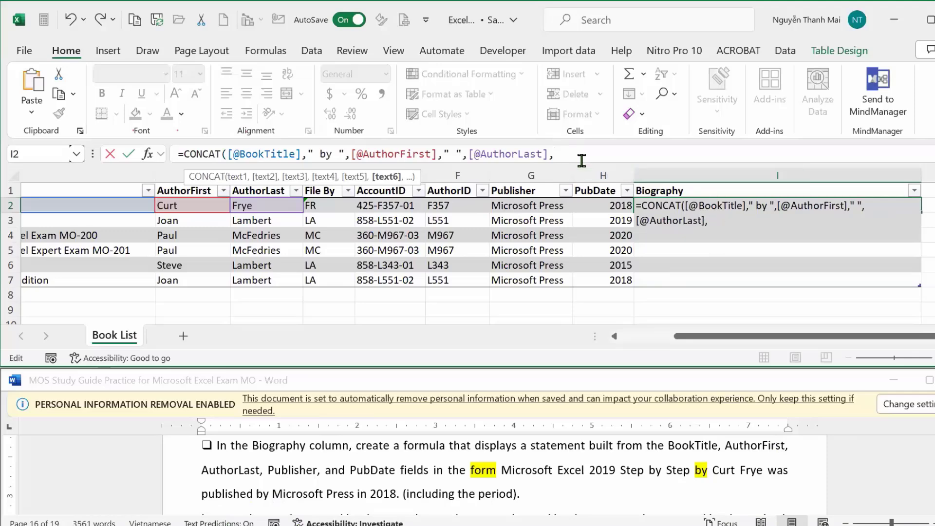
{"action": "type", "text": "\""}
{"action": "type", "text": "wa"}
{"action": "type", "text": "s "}
{"action": "type", "text": "pú"}
{"action": "type", "text": "s"}
{"action": "key", "text": "BackSpace"}
{"action": "type", "text": "blish"}
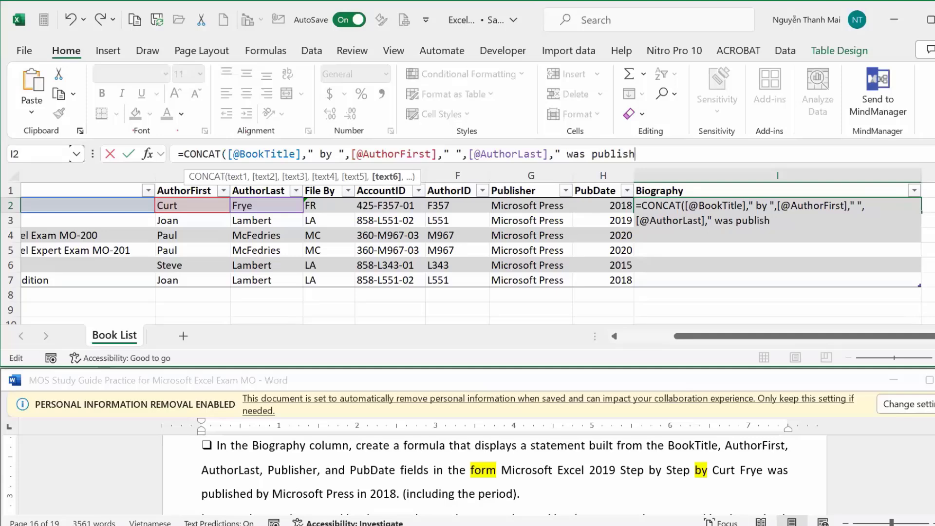
{"action": "type", "text": "ed by \""}
{"action": "left_click", "coordinate": [514, 205]}
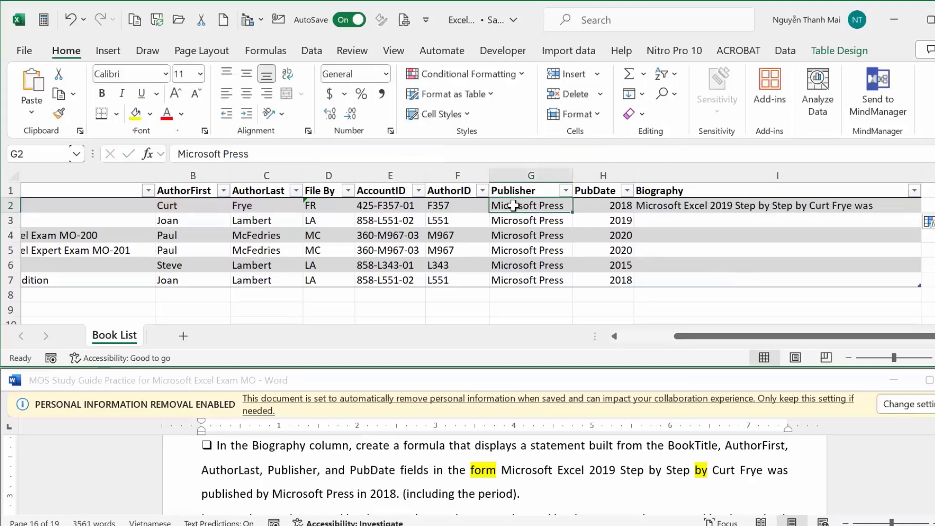
{"action": "left_click", "coordinate": [718, 204]}
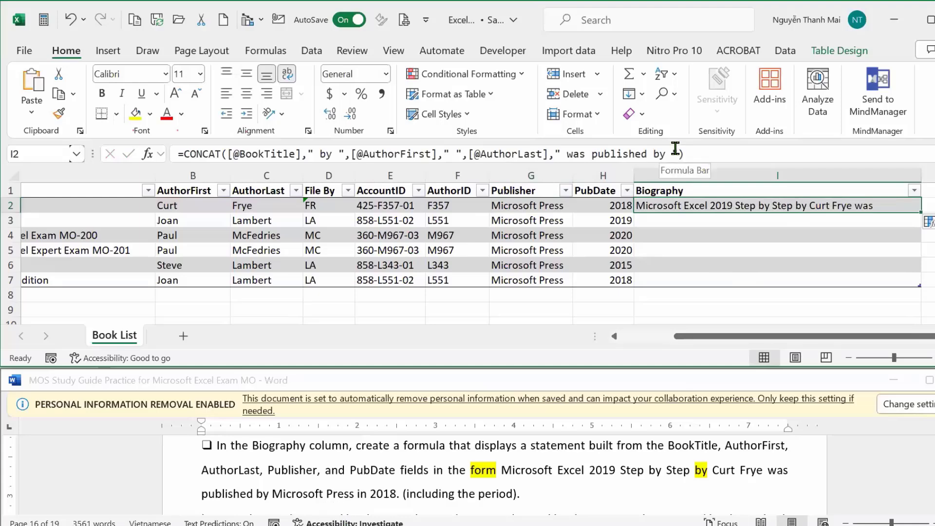
{"action": "left_click", "coordinate": [677, 152]}
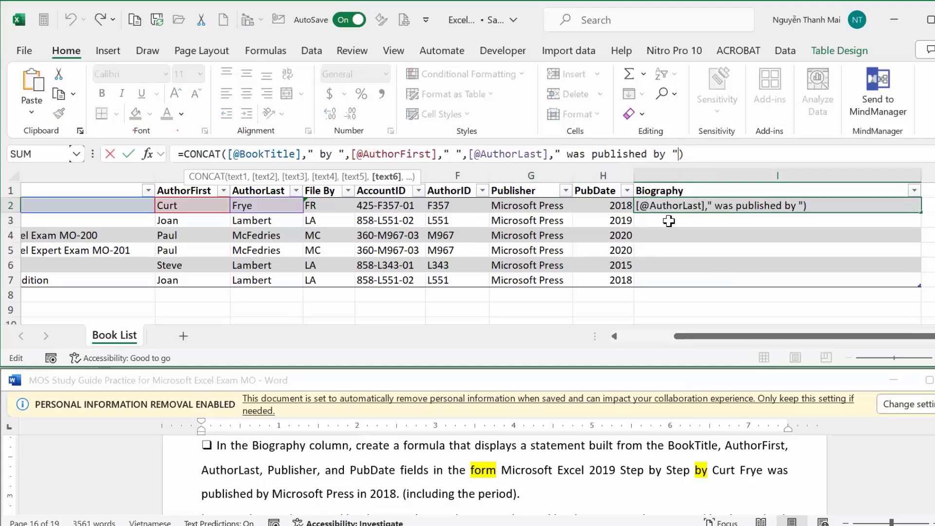
{"action": "type", "text": ","}
{"action": "left_click", "coordinate": [545, 205]}
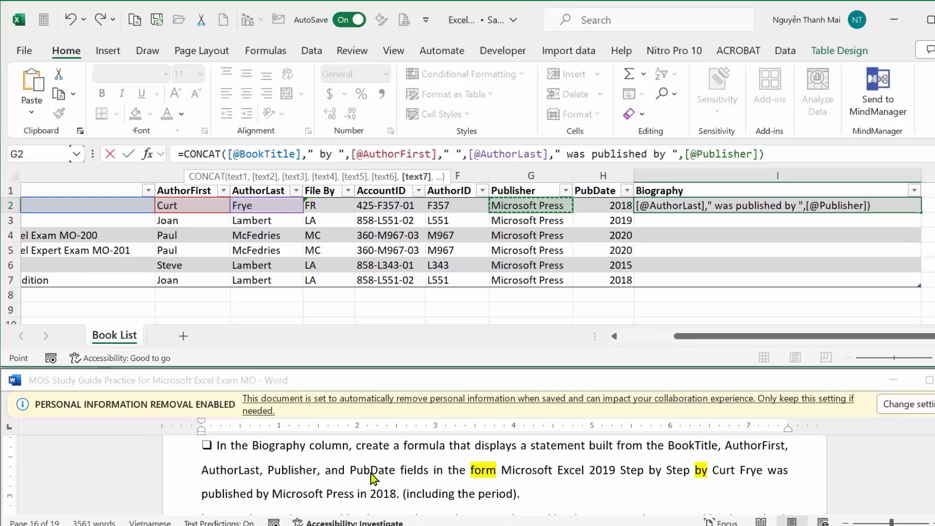
{"action": "type", "text": ","}
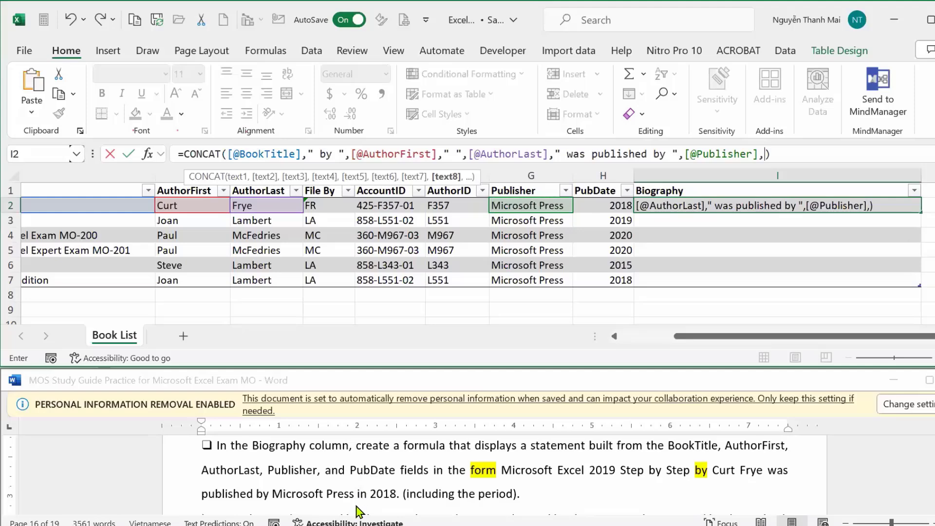
{"action": "type", "text": "\" in \""}
{"action": "type", "text": ","}
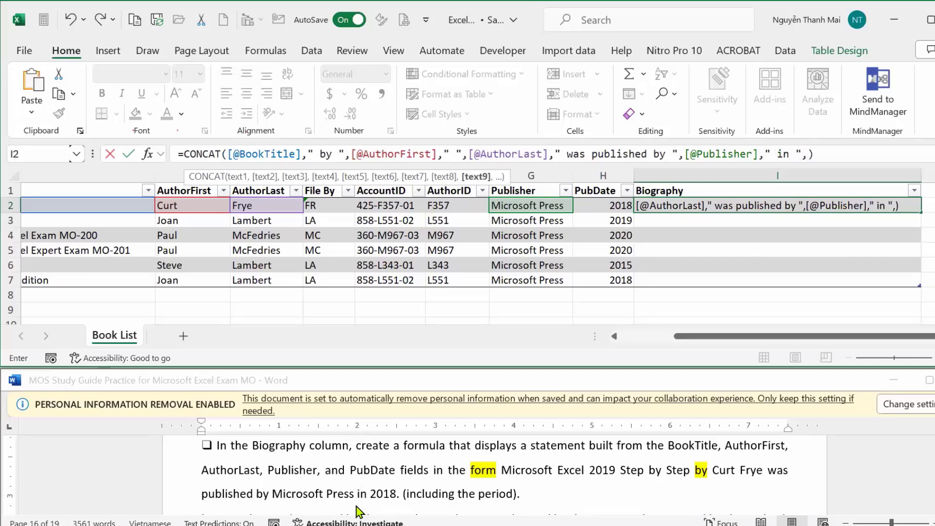
{"action": "left_click", "coordinate": [592, 204]}
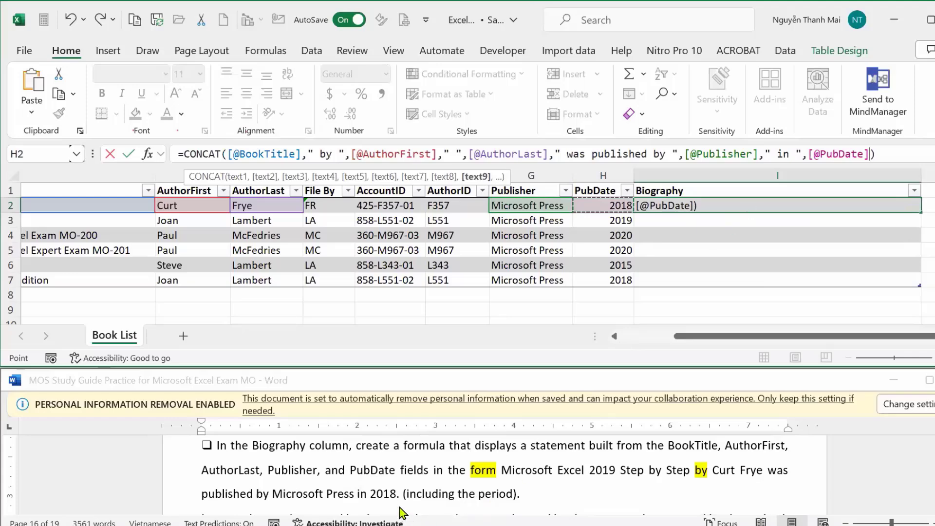
{"action": "type", "text": "\""}
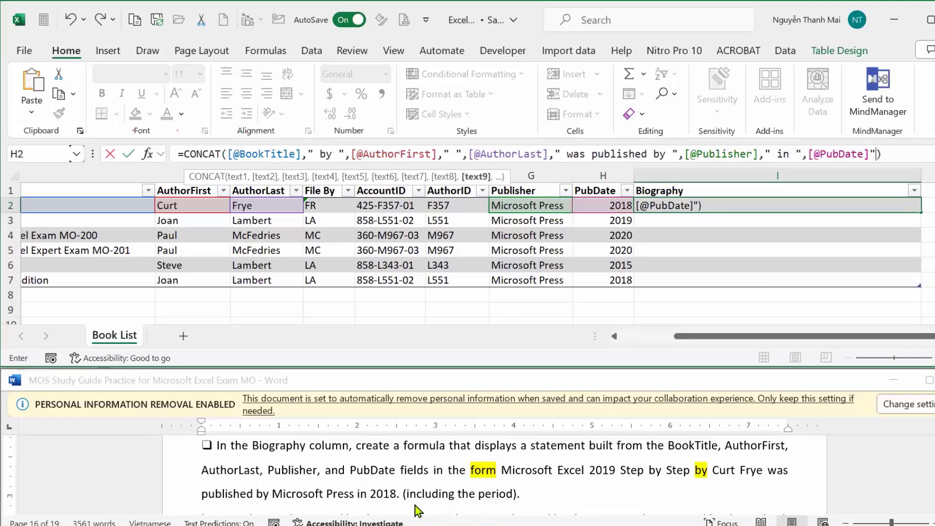
{"action": "type", "text": ".\""}
{"action": "key", "text": "Return"}
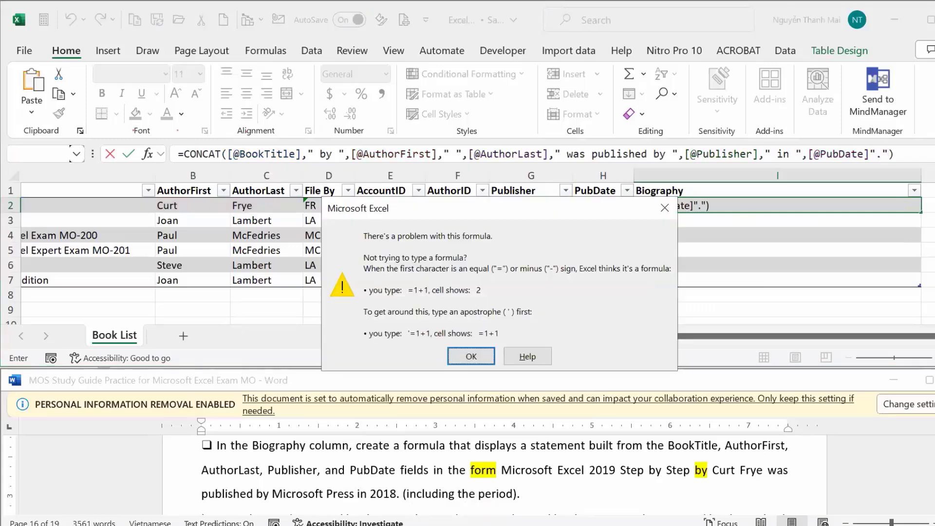
{"action": "left_click", "coordinate": [469, 356]}
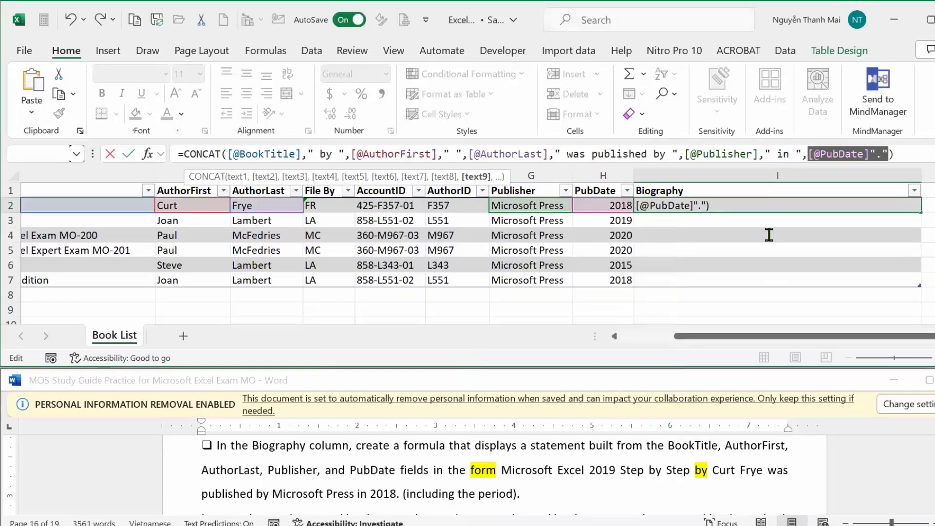
{"action": "left_click", "coordinate": [871, 154]}
{"action": "type", "text": ","}
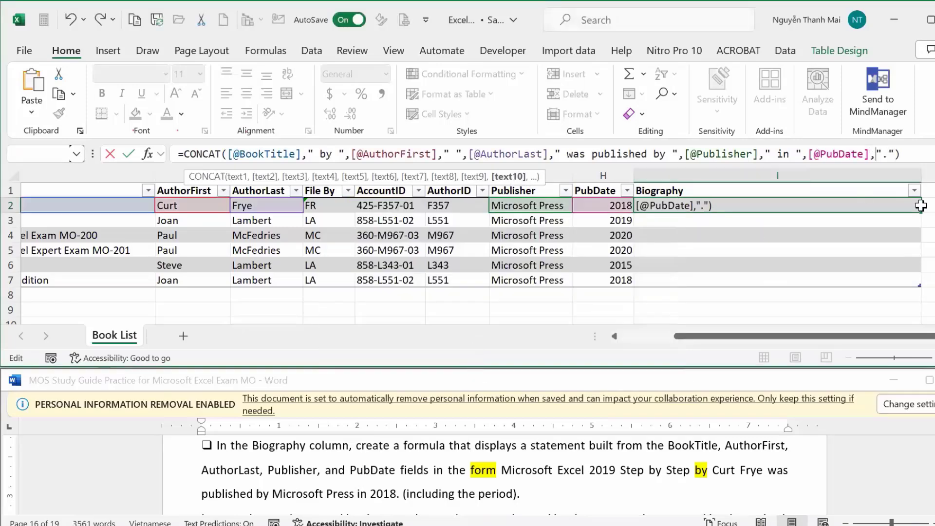
{"action": "key", "text": "Return"}
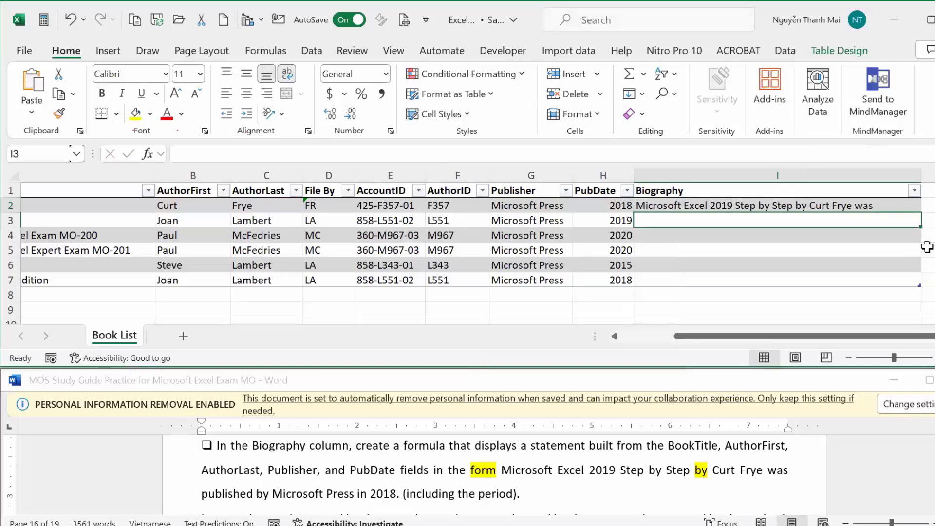
{"action": "left_click", "coordinate": [899, 204]}
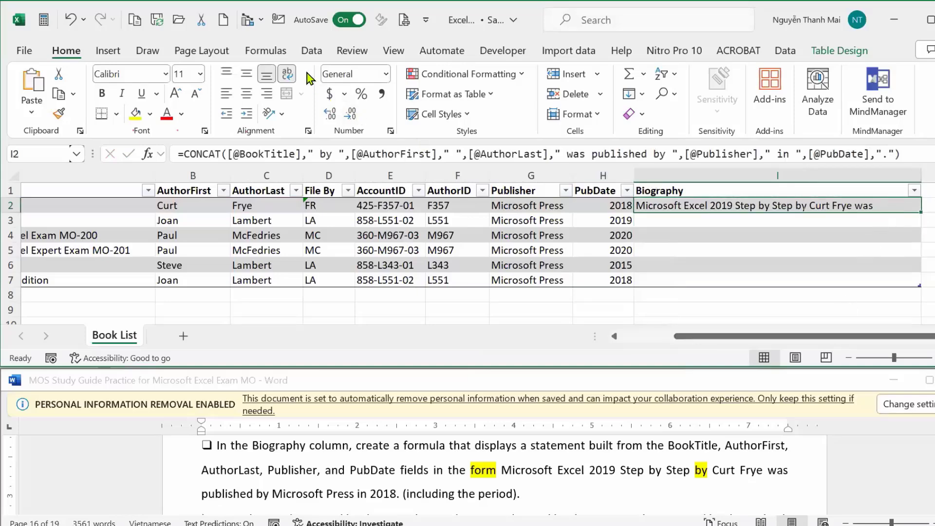
{"action": "left_click", "coordinate": [288, 73]}
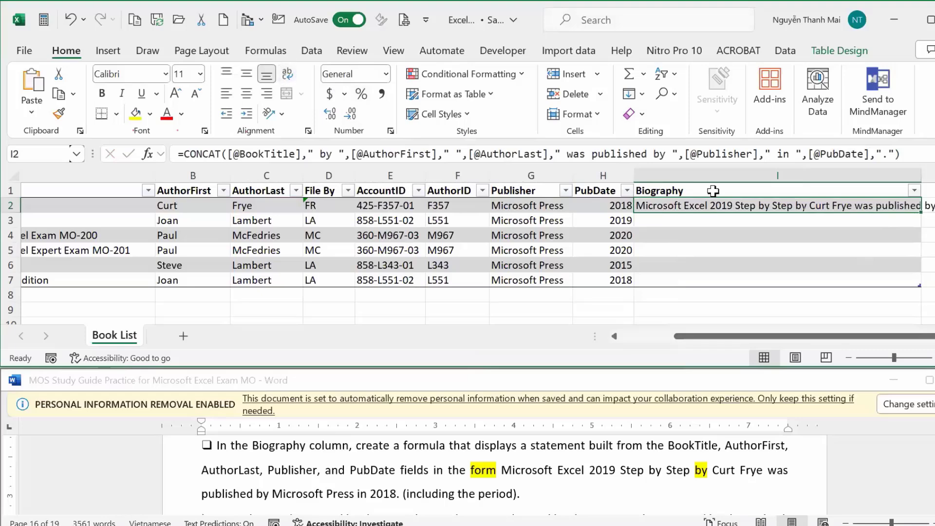
Turn on Wrap Text for I2 and fill the Biography formula down all book rows.
{"action": "left_click", "coordinate": [287, 73]}
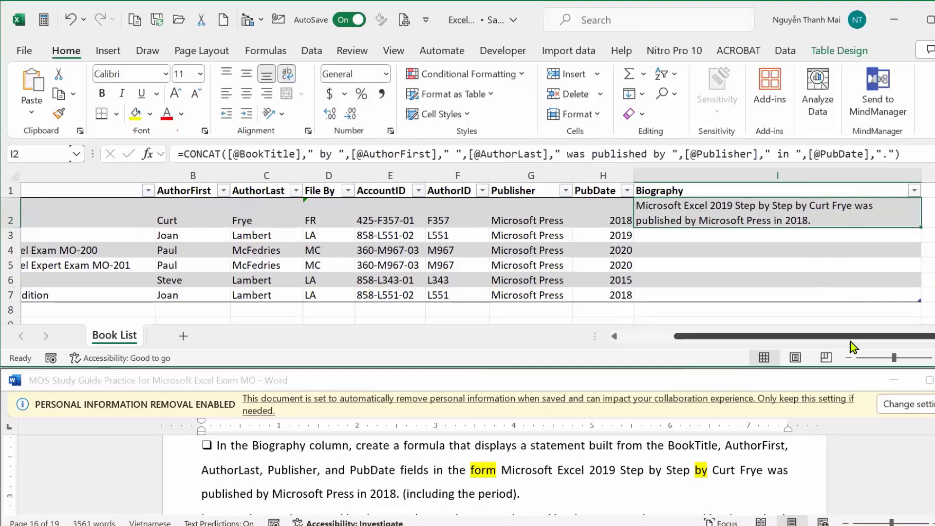
{"action": "double_click", "coordinate": [922, 227]}
{"action": "scroll", "coordinate": [922, 247], "scroll_direction": "down", "scroll_amount": 2}
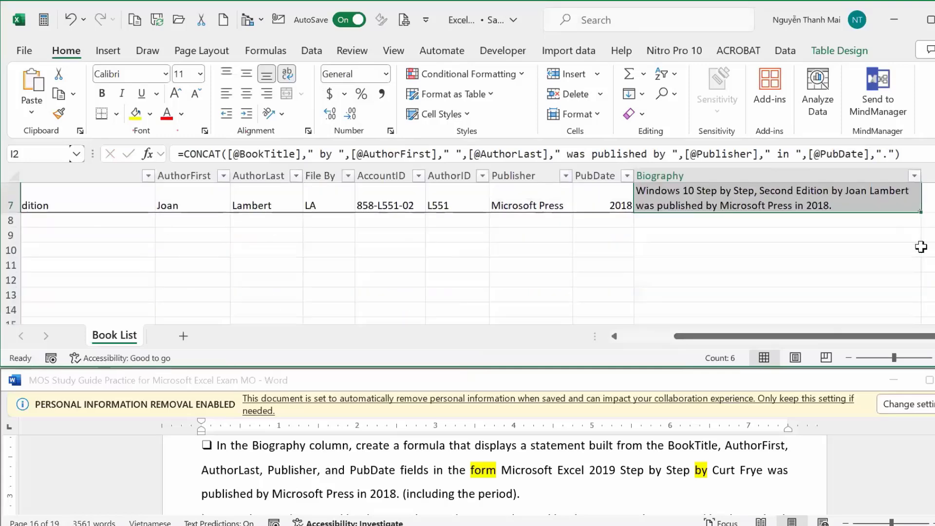
{"action": "scroll", "coordinate": [921, 254], "scroll_direction": "up", "scroll_amount": 2}
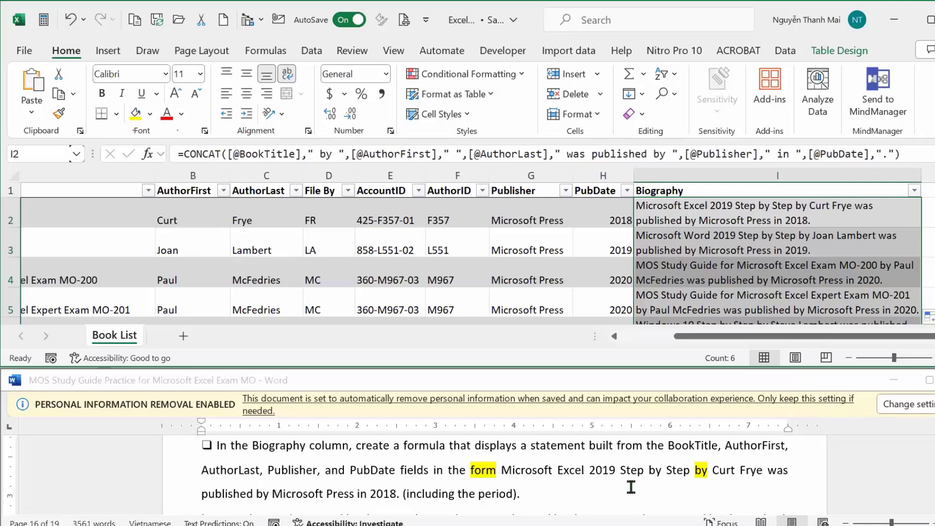
{"action": "left_click", "coordinate": [624, 380]}
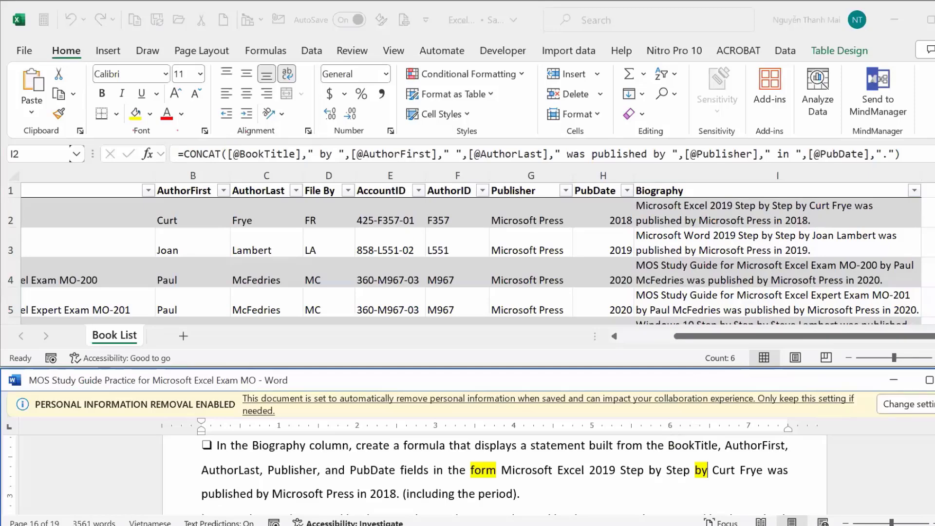
{"action": "scroll", "coordinate": [495, 475], "scroll_direction": "down", "scroll_amount": 3}
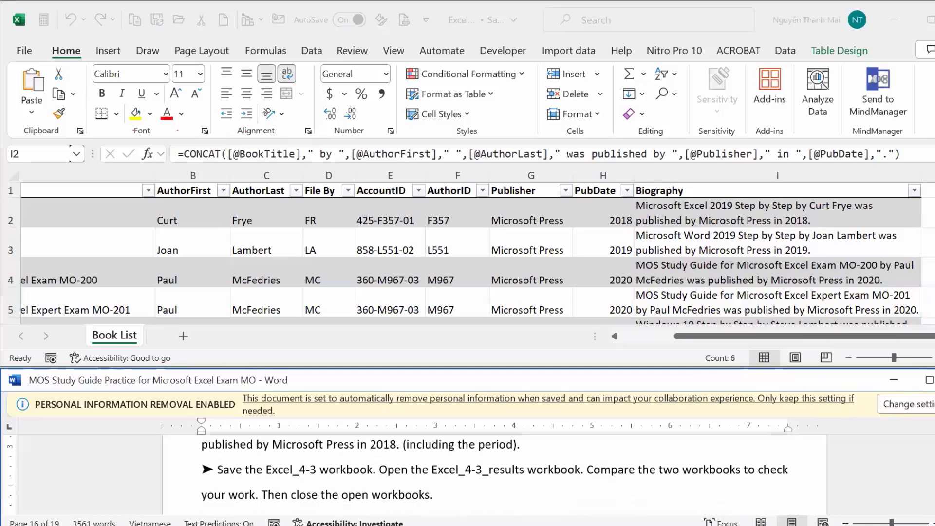
{"action": "scroll", "coordinate": [495, 475], "scroll_direction": "down", "scroll_amount": 2}
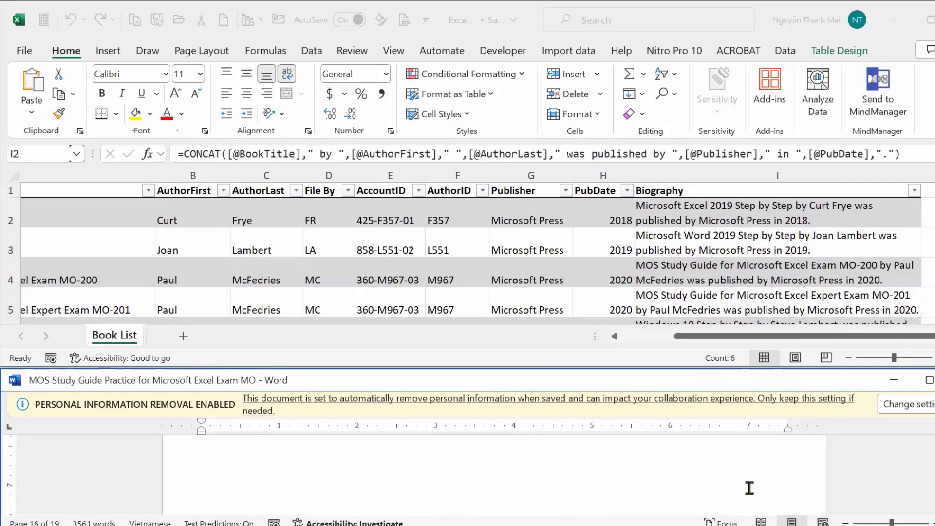
{"action": "scroll", "coordinate": [627, 483], "scroll_direction": "down", "scroll_amount": 2}
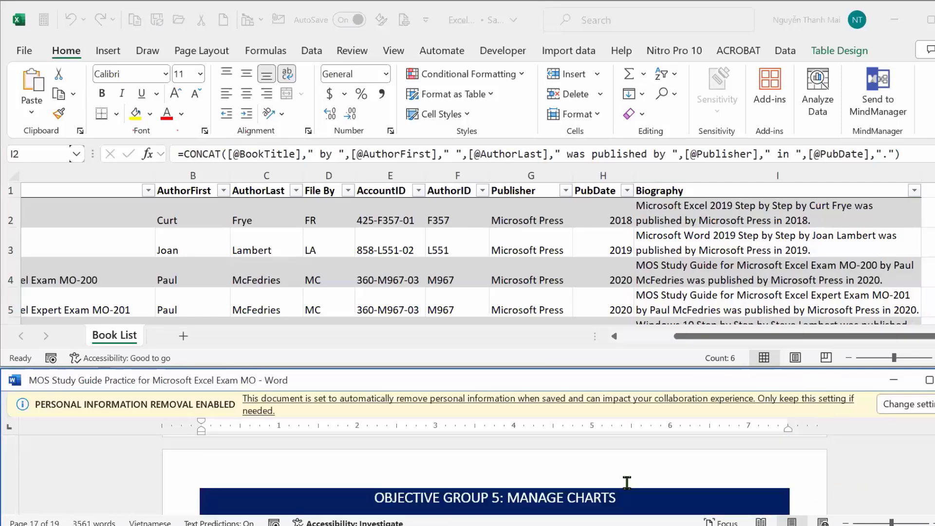
{"action": "scroll", "coordinate": [557, 454], "scroll_direction": "up", "scroll_amount": 3}
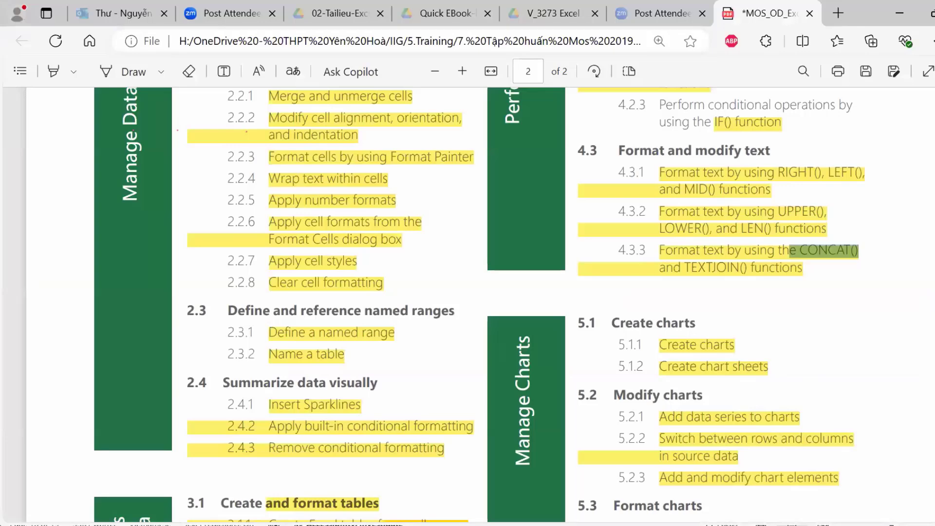
{"action": "key", "text": "alt+Tab"}
{"action": "key", "text": "alt+Tab"}
{"action": "left_click", "coordinate": [899, 14]}
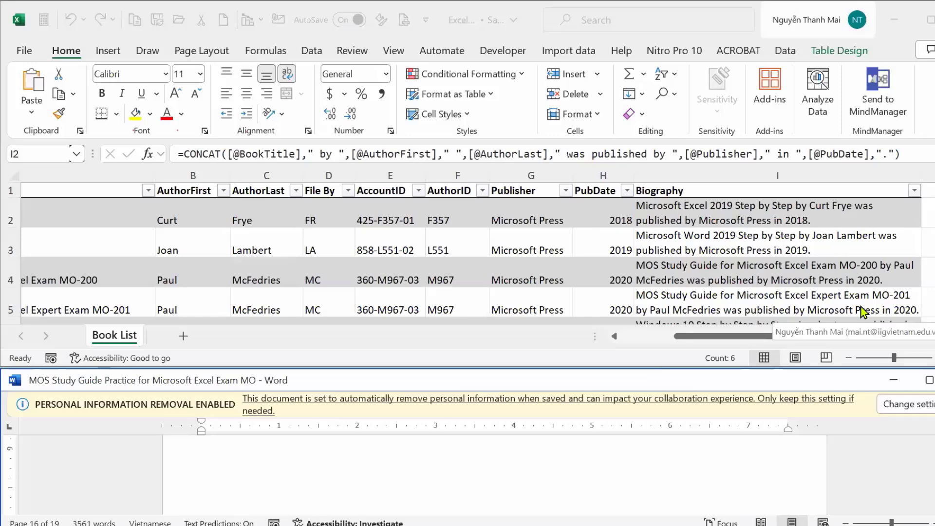
Switch from Word back to Excel, then to File Explorer showing the Objective4 practice folder.
{"action": "left_click", "coordinate": [820, 380]}
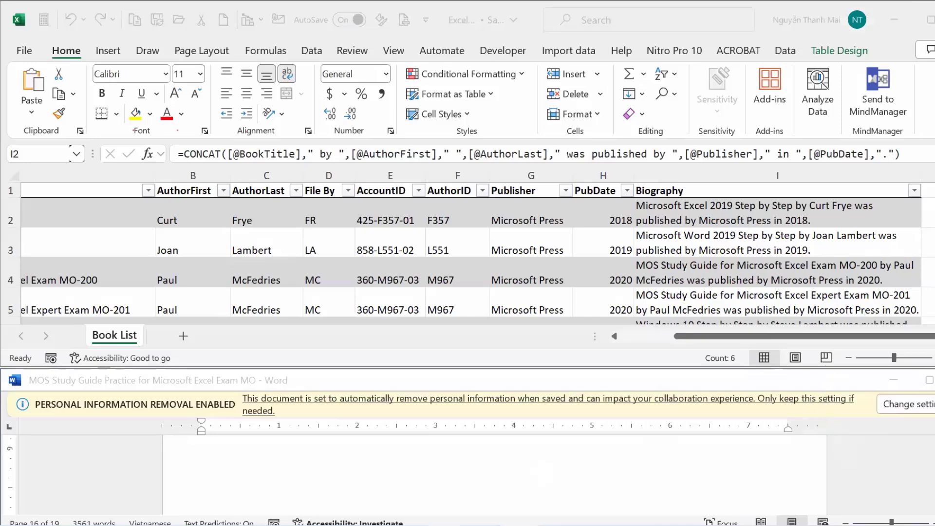
{"action": "mouse_move", "coordinate": [442, 525]}
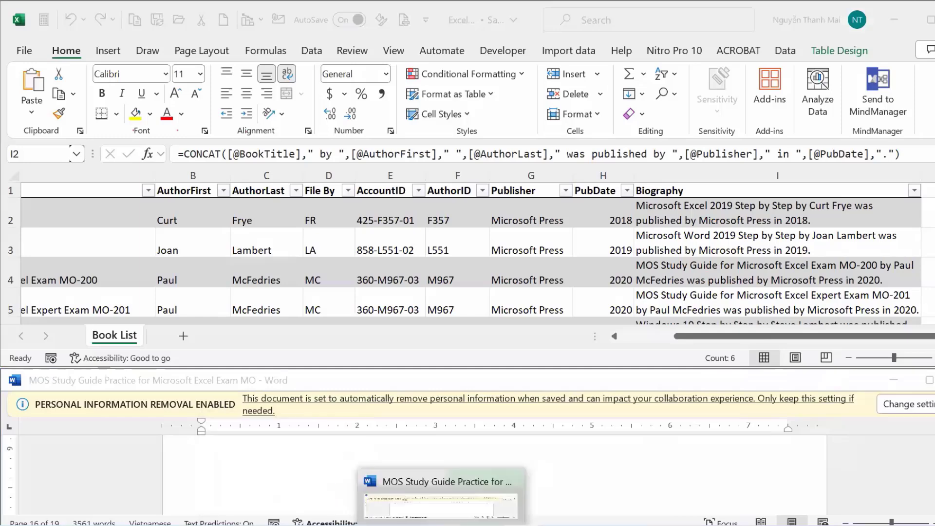
{"action": "left_click", "coordinate": [877, 22]}
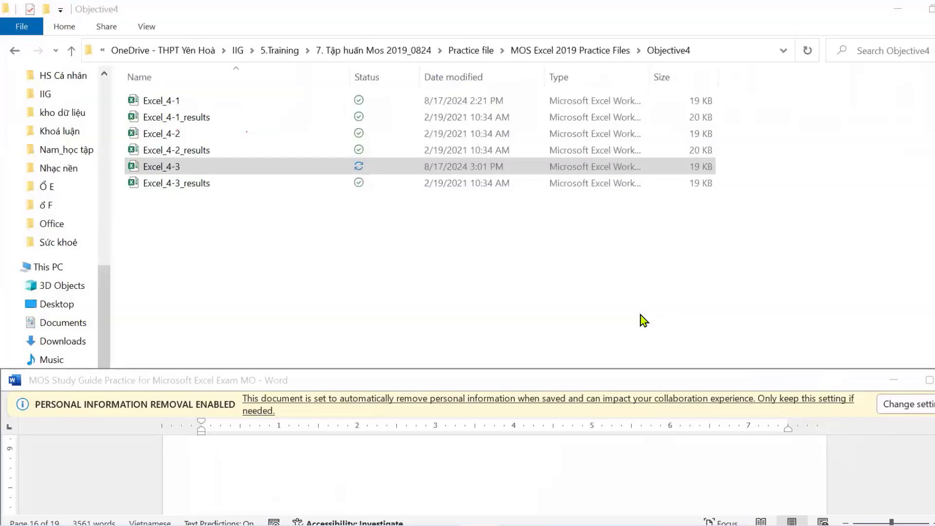
Minimize Explorer and Word, cancel Word's save prompt, and open the 7. Tập huấn Mos 2019_0824 folder.
{"action": "left_click", "coordinate": [898, 8]}
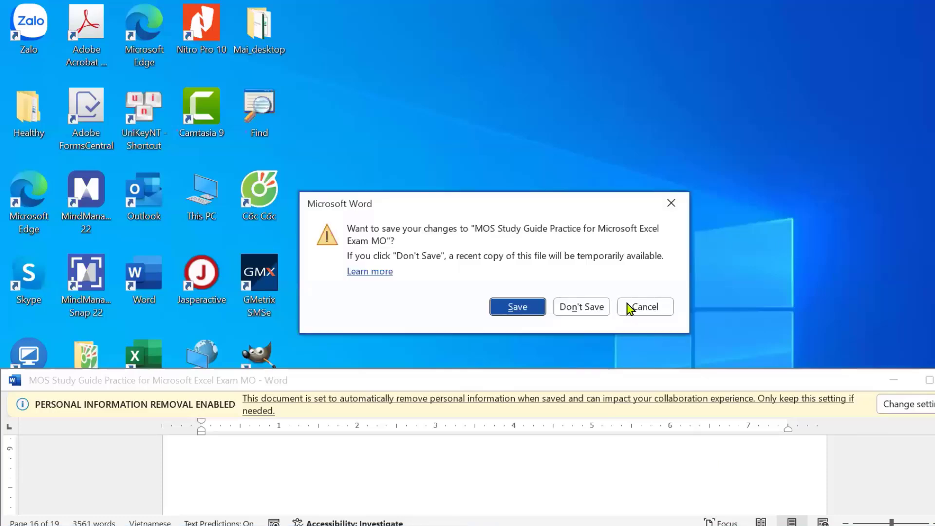
{"action": "left_click", "coordinate": [635, 307]}
{"action": "left_click", "coordinate": [896, 385]}
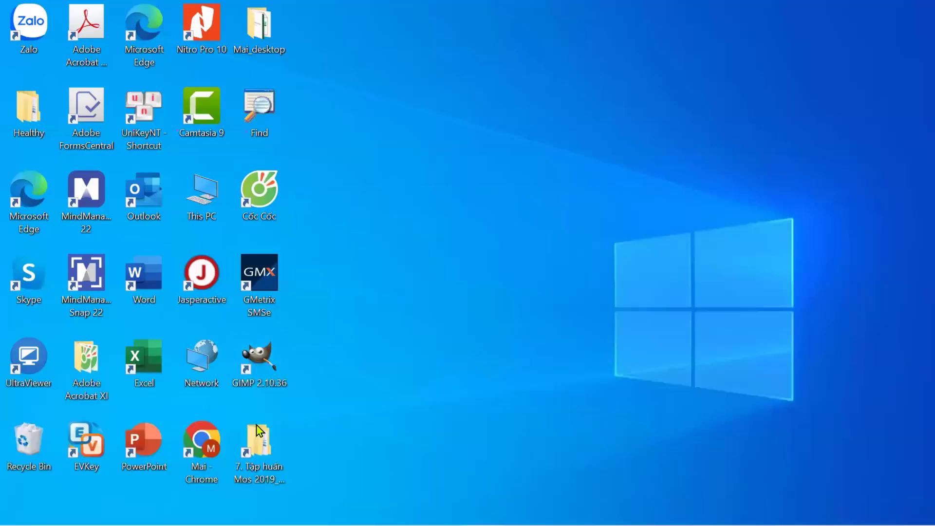
{"action": "double_click", "coordinate": [256, 445]}
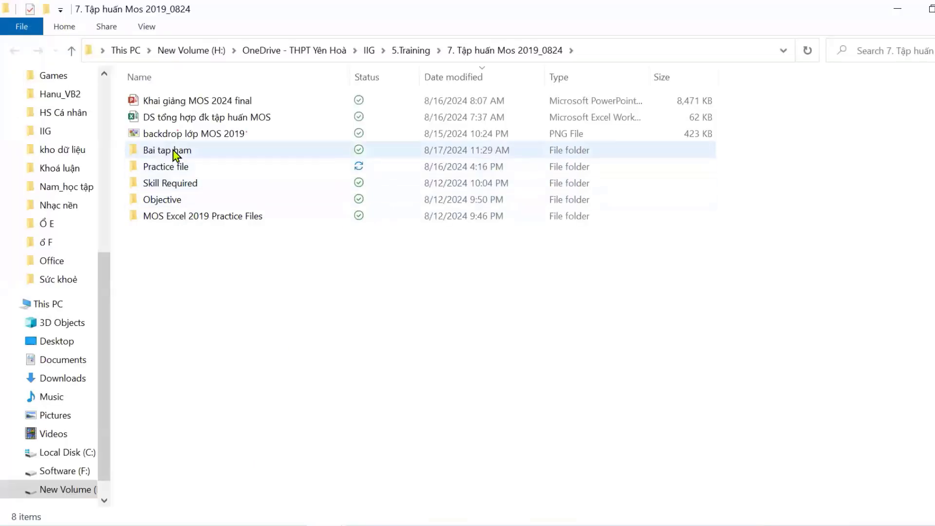
Browse into Bai tap ham and back up to the MOS training folder to reach the Bieu do workbook.
{"action": "double_click", "coordinate": [171, 150]}
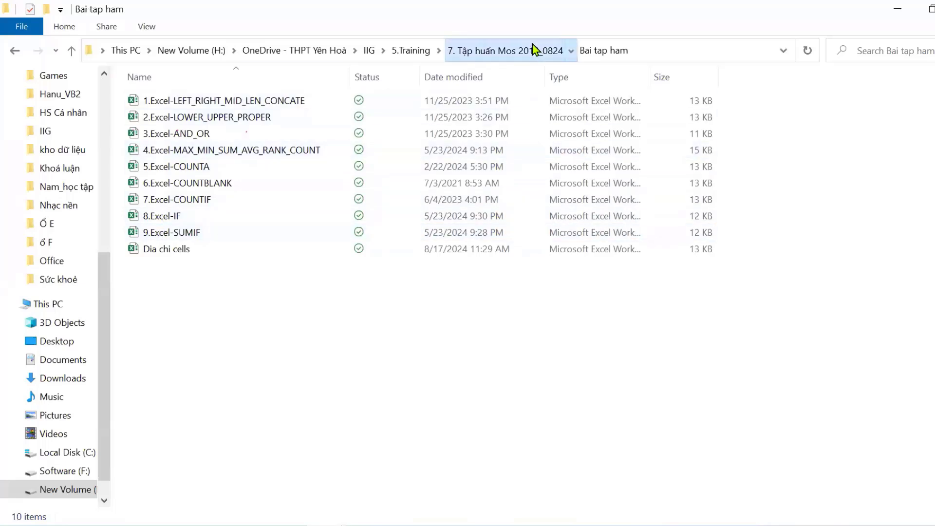
{"action": "left_click", "coordinate": [467, 58]}
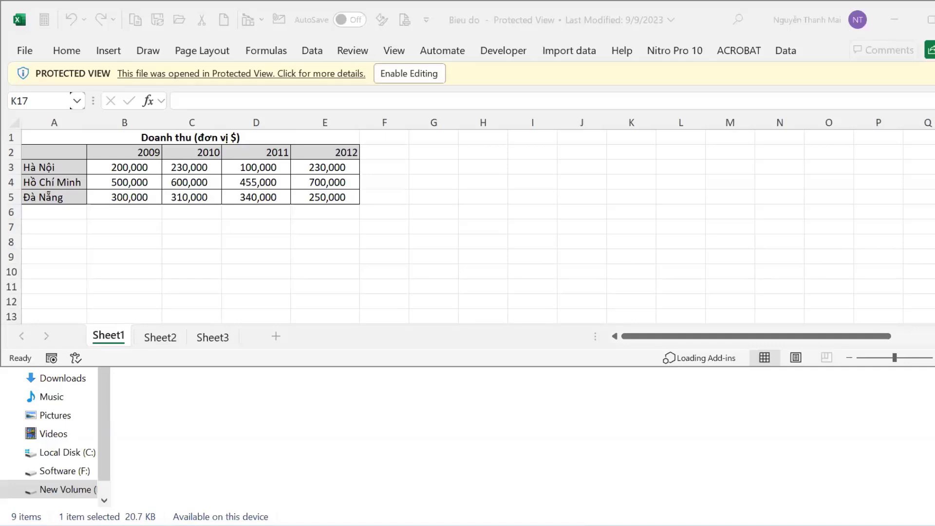
Maximize the Excel window and enable editing on the protected Bieu do workbook.
{"action": "left_click_drag", "start_coordinate": [545, 367], "coordinate": [544, 458]}
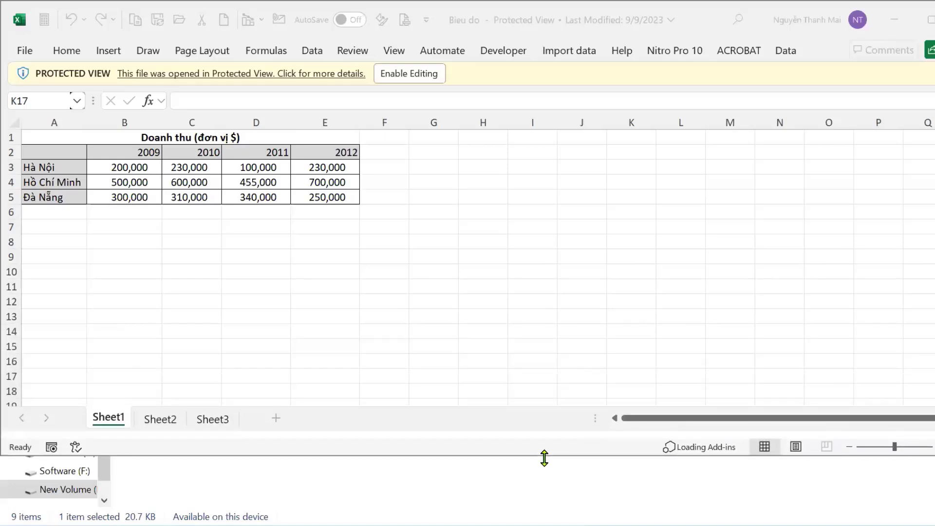
{"action": "double_click", "coordinate": [339, 464]}
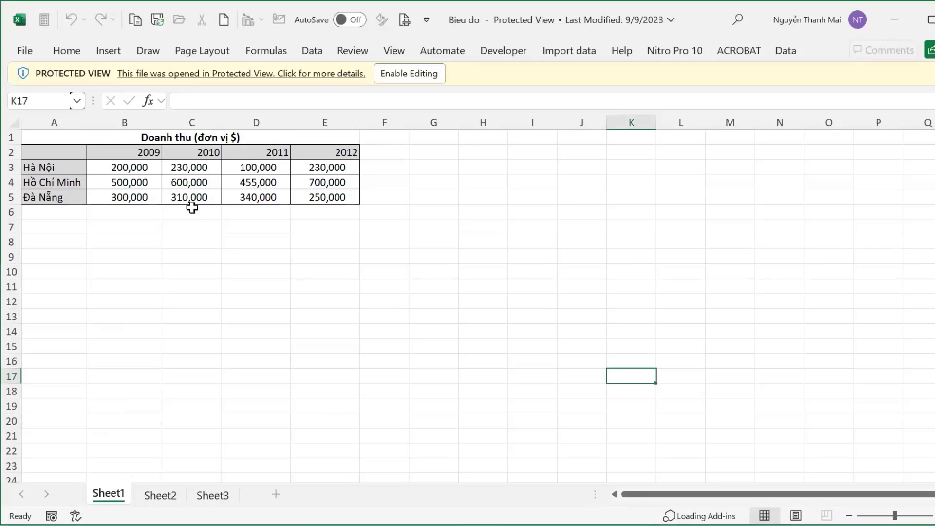
{"action": "left_click", "coordinate": [108, 53]}
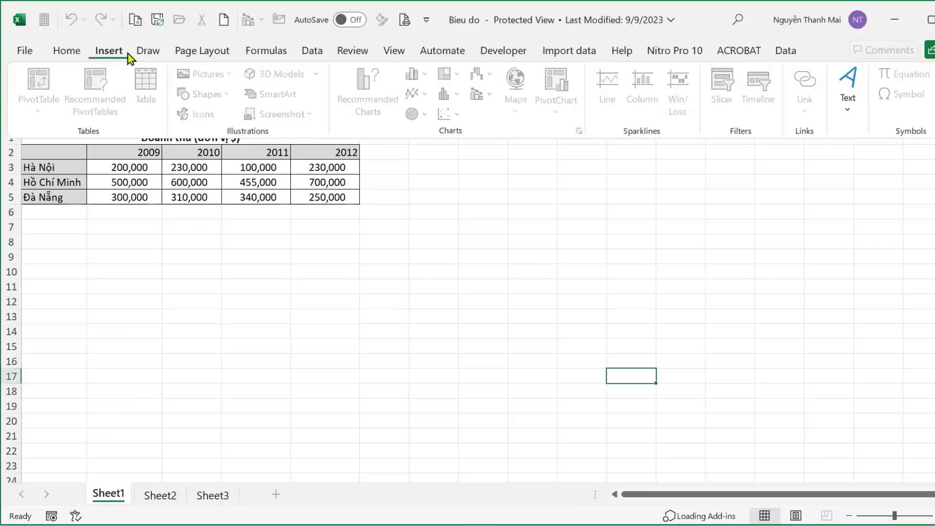
{"action": "left_click", "coordinate": [451, 280]}
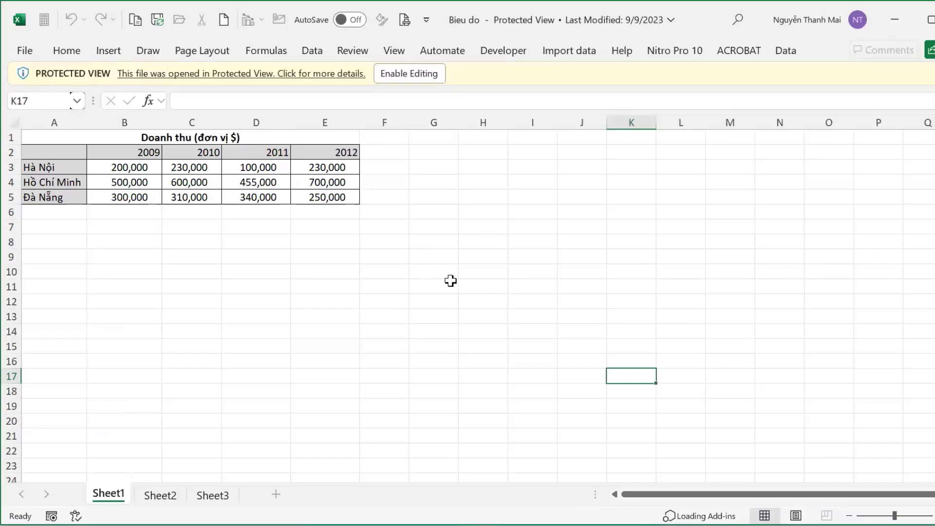
{"action": "left_click", "coordinate": [397, 77]}
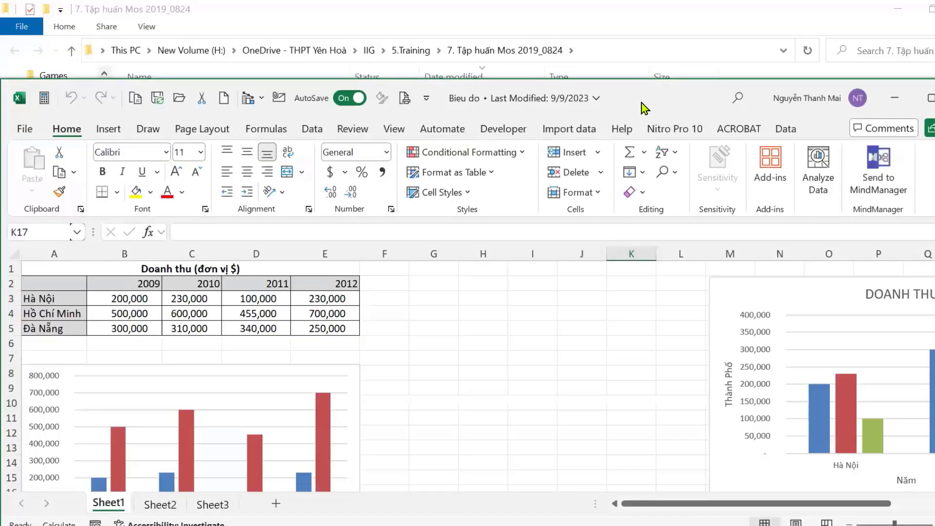
Select and remove the existing small column chart, leaving only the Doanh thu table.
{"action": "left_click", "coordinate": [327, 386]}
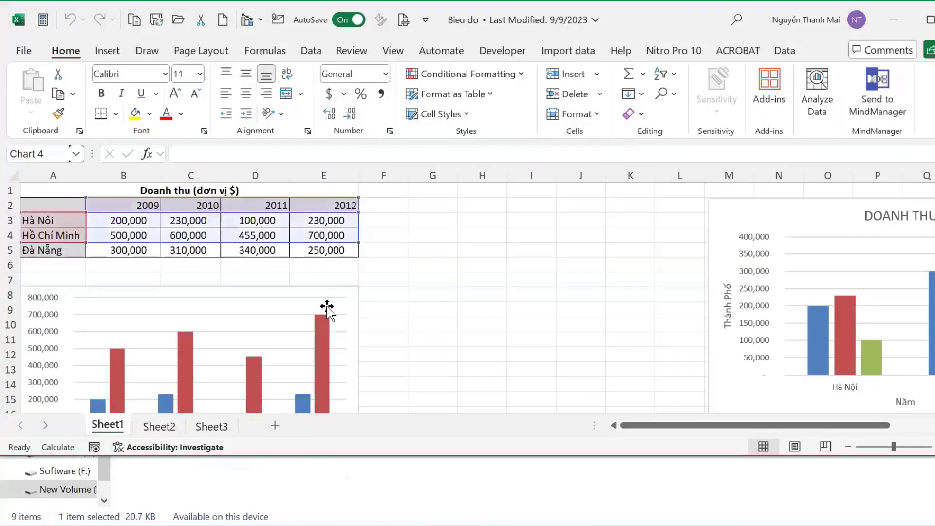
{"action": "left_click", "coordinate": [346, 289]}
{"action": "left_click", "coordinate": [349, 287]}
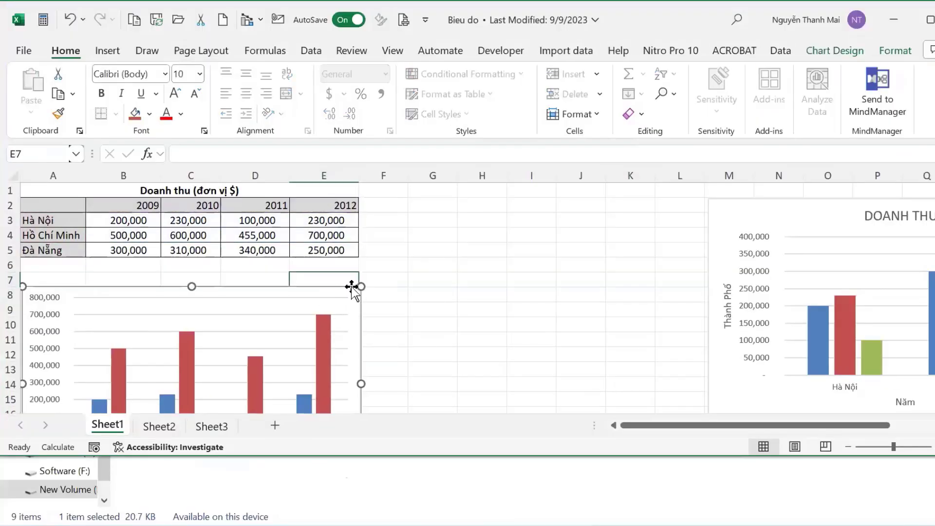
{"action": "left_click", "coordinate": [431, 279]}
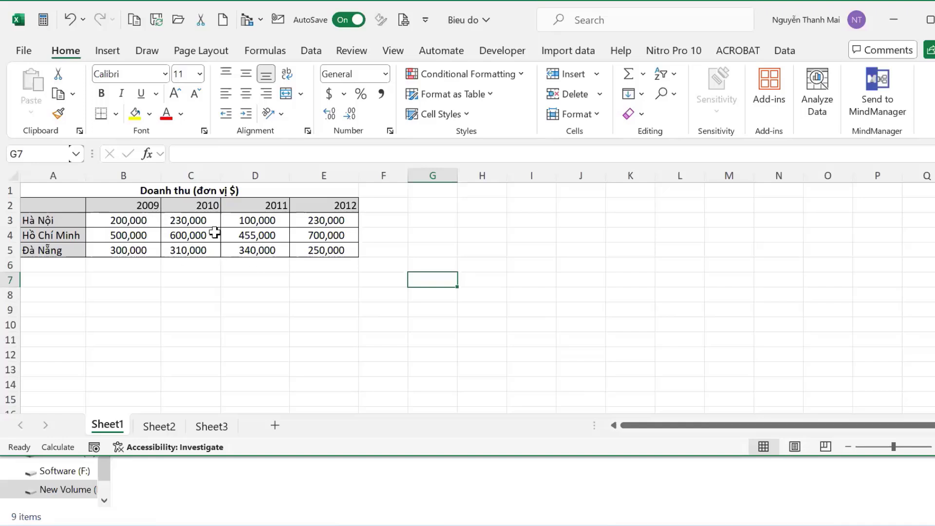
Select the revenue range A2:E5 and bring up the Insert tab's chart options.
{"action": "left_click", "coordinate": [107, 230]}
{"action": "left_click_drag", "start_coordinate": [60, 203], "coordinate": [313, 245]}
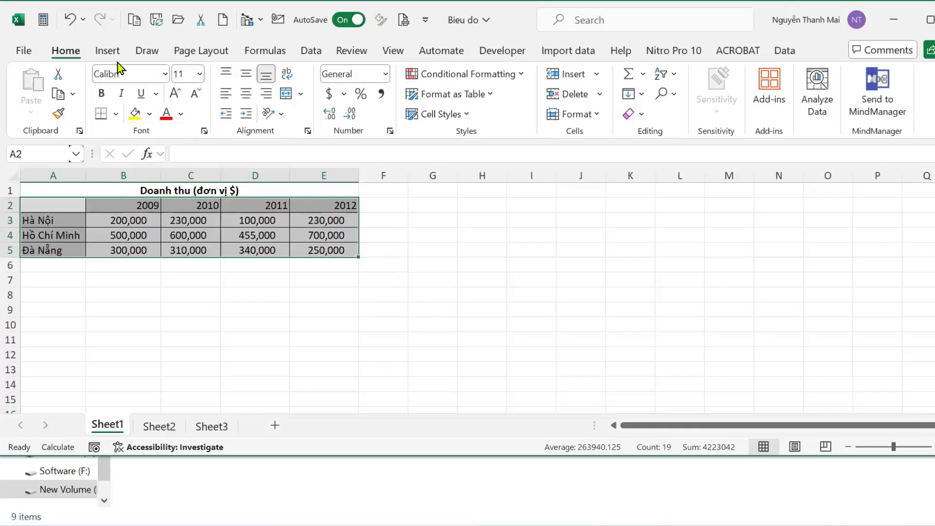
{"action": "left_click", "coordinate": [108, 52]}
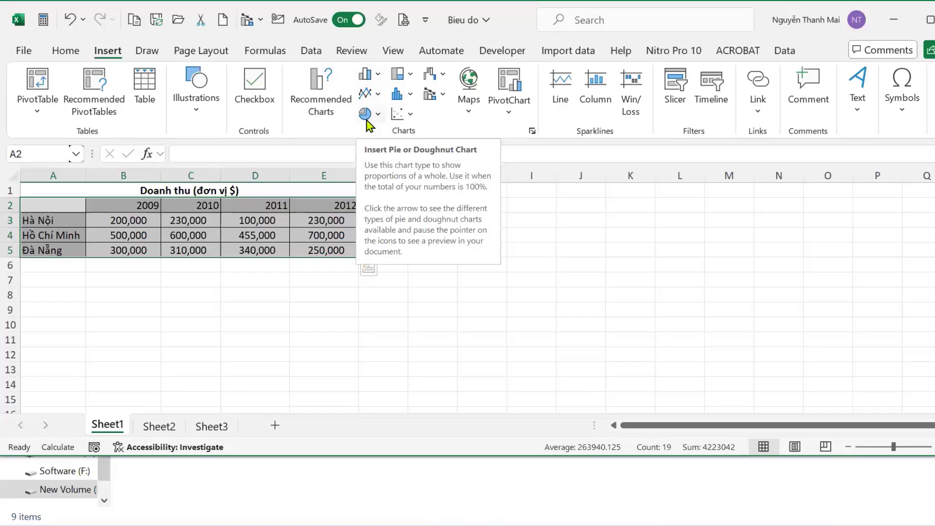
Insert a Clustered Column chart from the All Charts list of the chart-type chooser.
{"action": "left_click", "coordinate": [532, 131]}
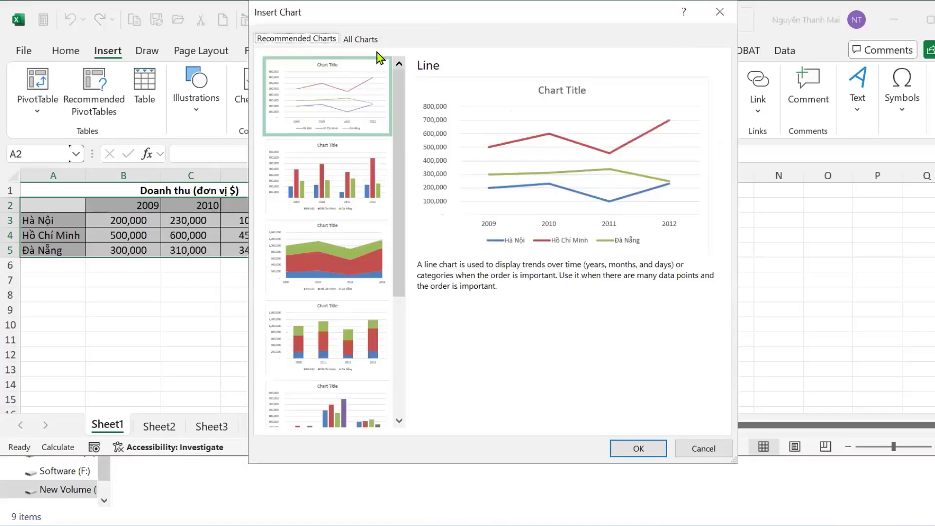
{"action": "left_click", "coordinate": [361, 39]}
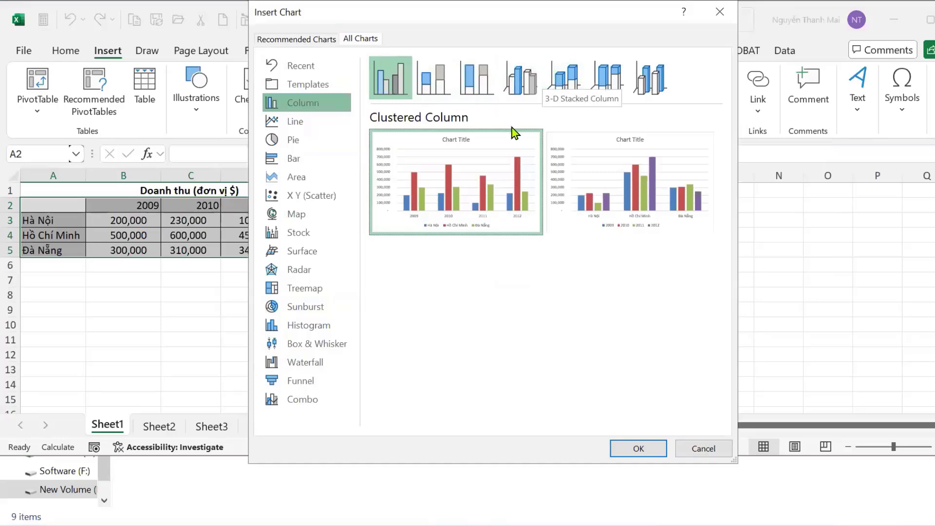
{"action": "left_click", "coordinate": [638, 449]}
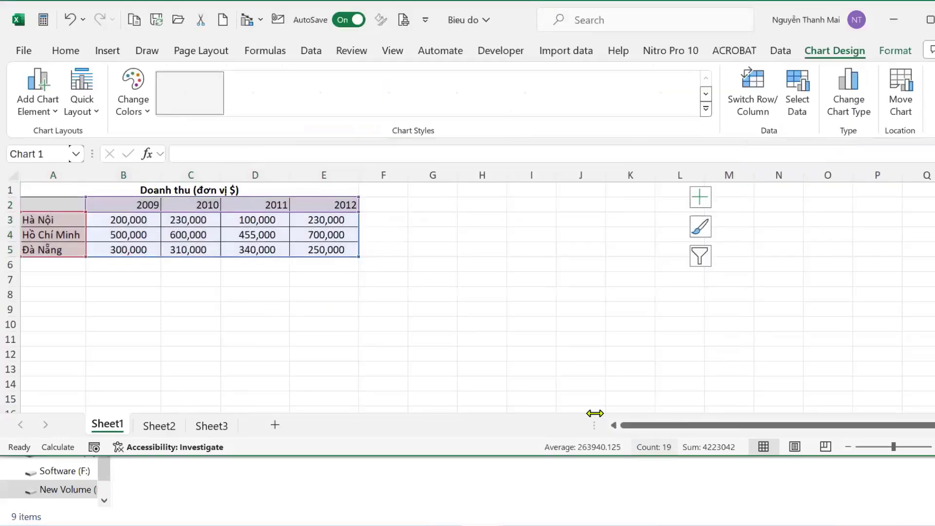
Nudge the new column chart slightly higher beside the Doanh thu table.
{"action": "left_click_drag", "start_coordinate": [629, 203], "coordinate": [628, 197]}
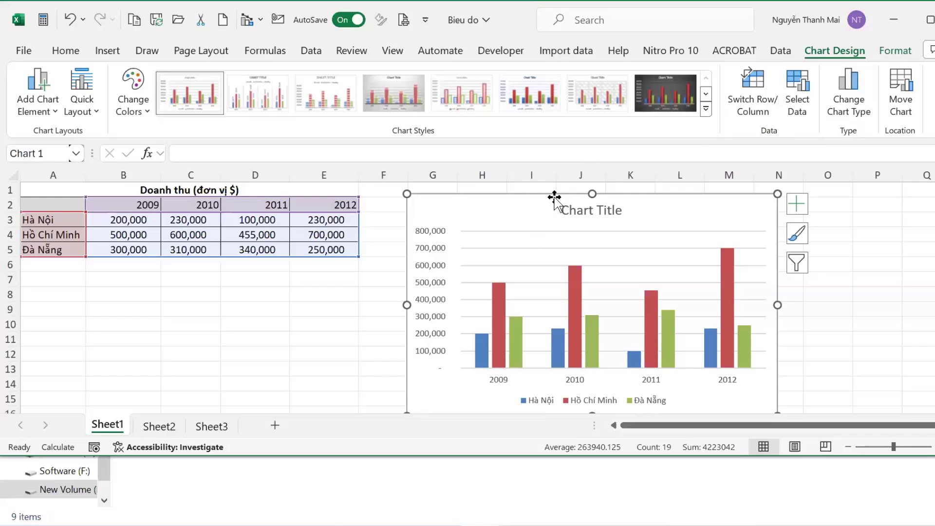
{"action": "mouse_move", "coordinate": [536, 191]}
{"action": "left_mouse_down"}
{"action": "mouse_move", "coordinate": [518, 194]}
{"action": "mouse_move", "coordinate": [520, 209]}
{"action": "mouse_move", "coordinate": [527, 200]}
{"action": "left_mouse_up"}
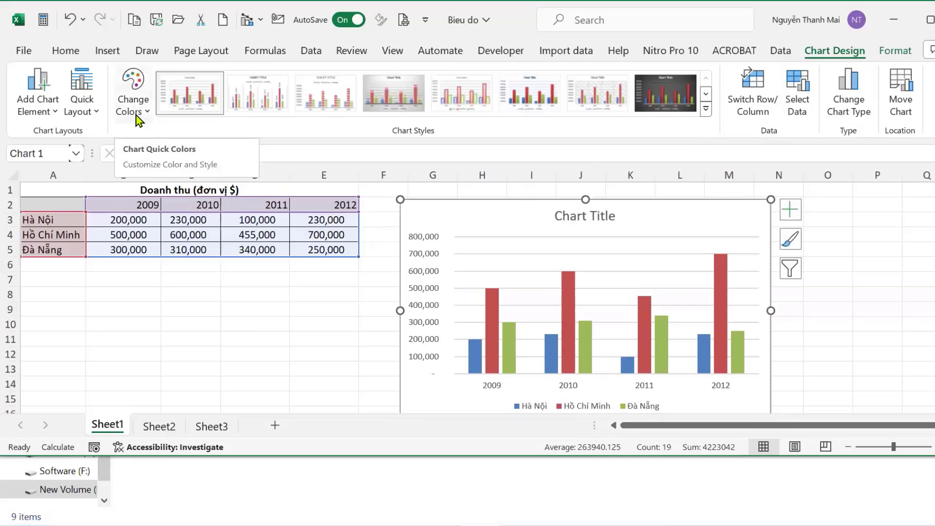
{"action": "left_click", "coordinate": [95, 116]}
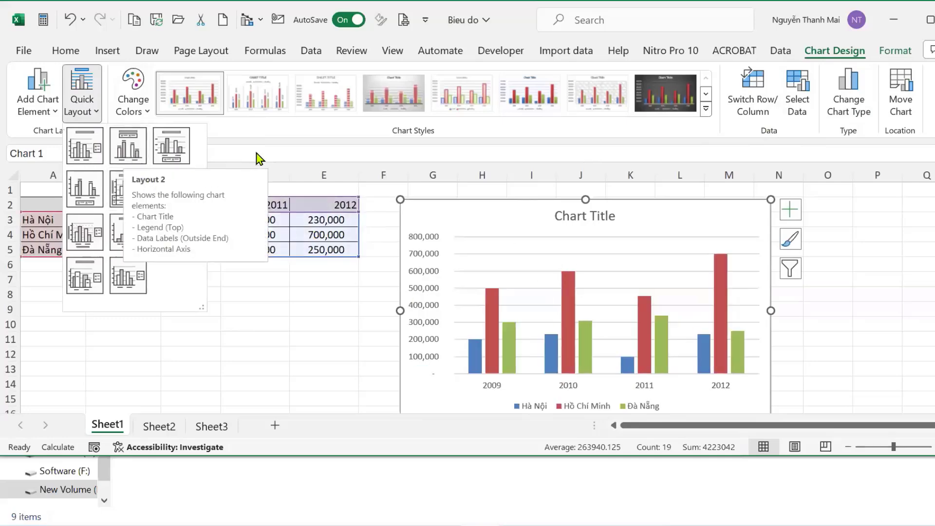
{"action": "left_click", "coordinate": [132, 95]}
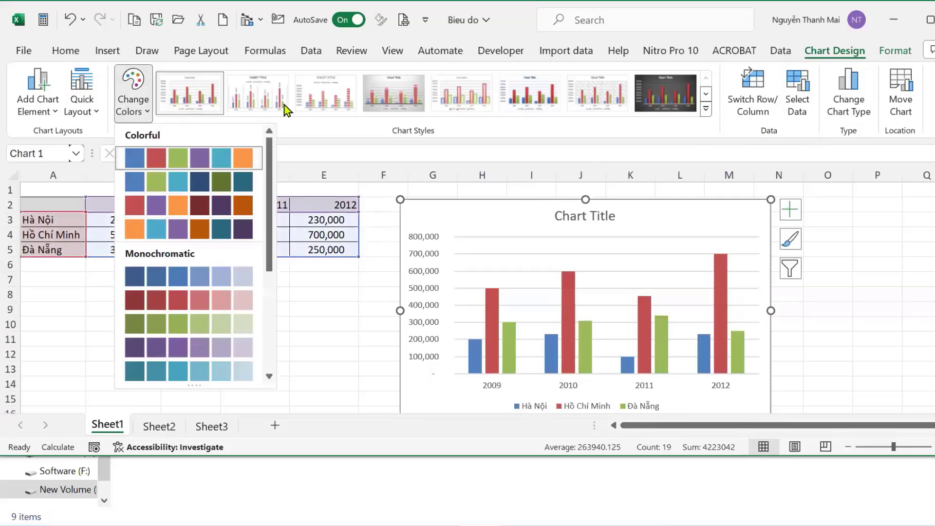
{"action": "left_click", "coordinate": [460, 136]}
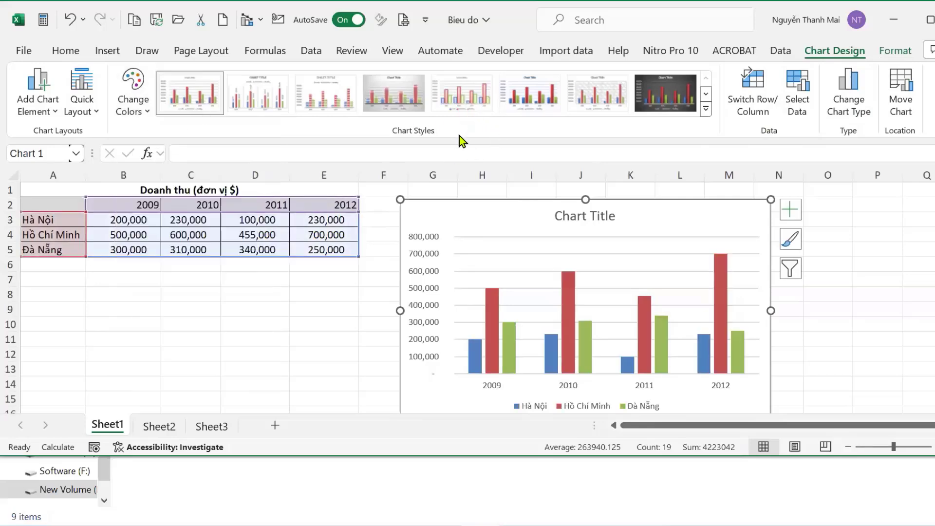
{"action": "left_click", "coordinate": [706, 108]}
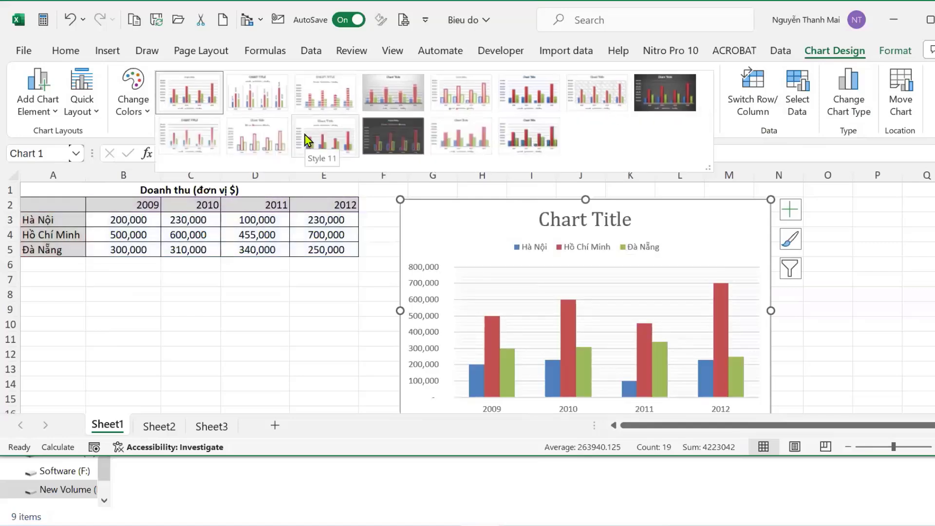
{"action": "left_click", "coordinate": [731, 157]}
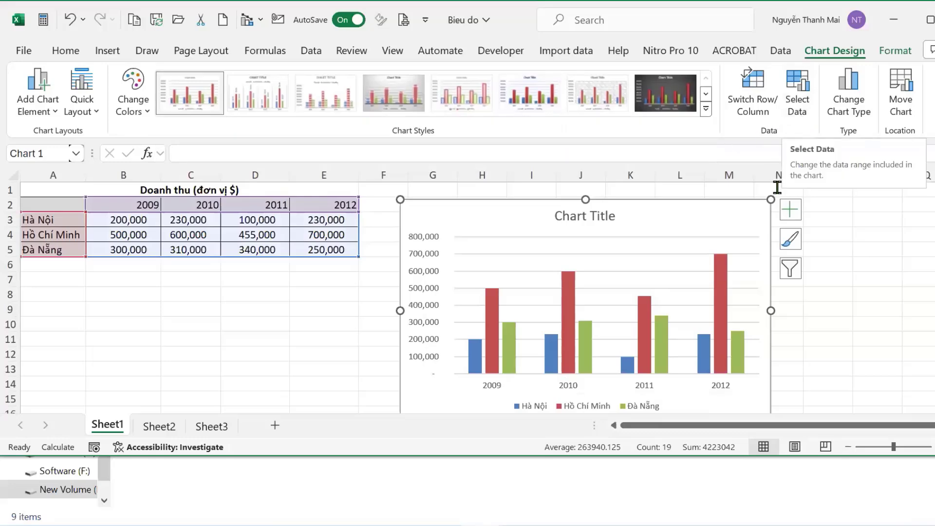
{"action": "scroll", "coordinate": [535, 297], "scroll_direction": "down", "scroll_amount": 1}
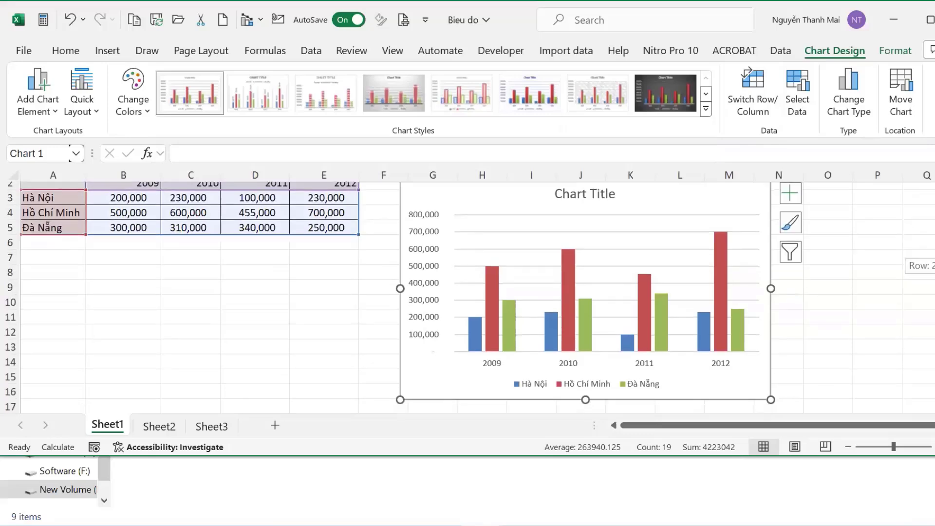
{"action": "scroll", "coordinate": [536, 297], "scroll_direction": "down", "scroll_amount": 1}
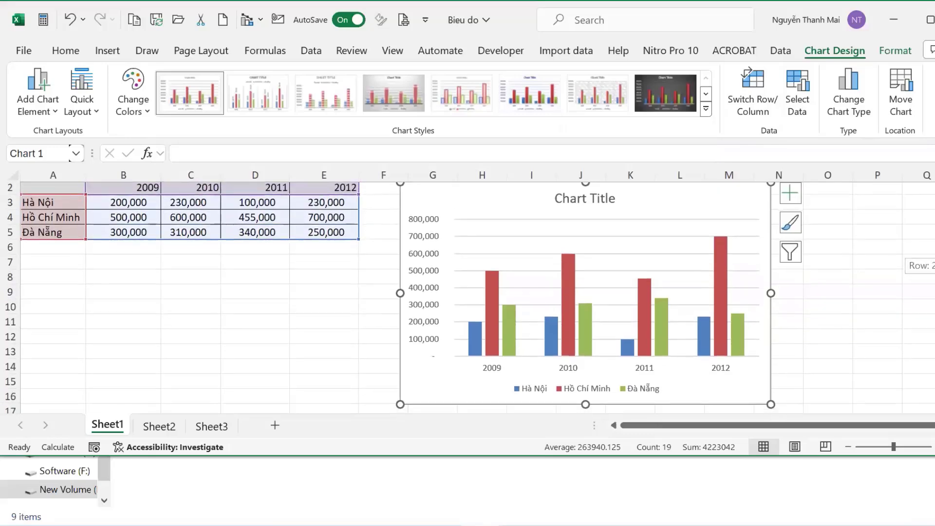
{"action": "scroll", "coordinate": [536, 297], "scroll_direction": "up", "scroll_amount": 1}
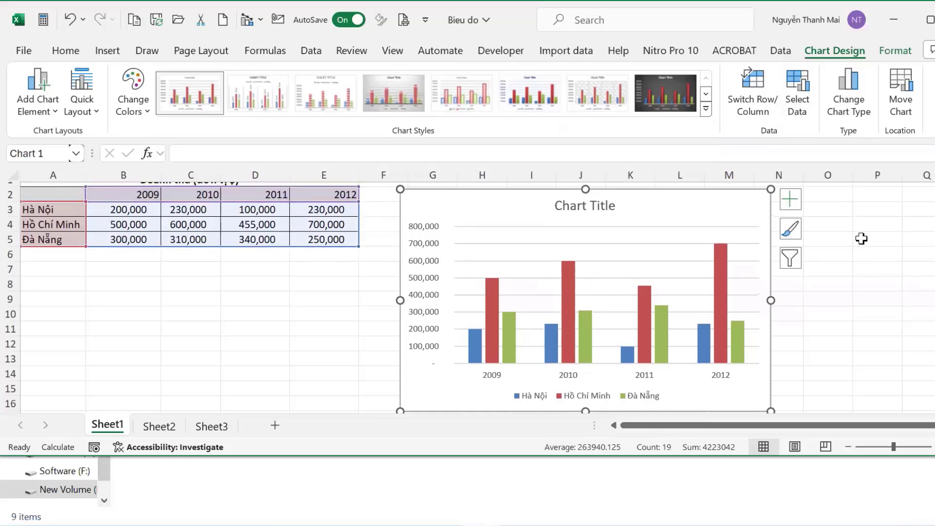
{"action": "scroll", "coordinate": [919, 259], "scroll_direction": "up", "scroll_amount": 1}
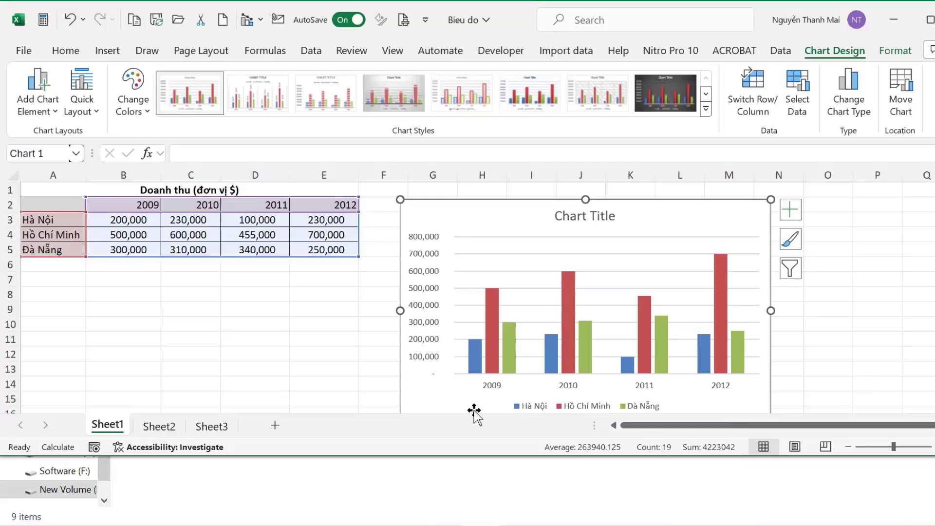
Uncheck the Hồ Chí Minh series in Select Data, keeping only Hà Nội and Đà Nẵng.
{"action": "left_click", "coordinate": [798, 105]}
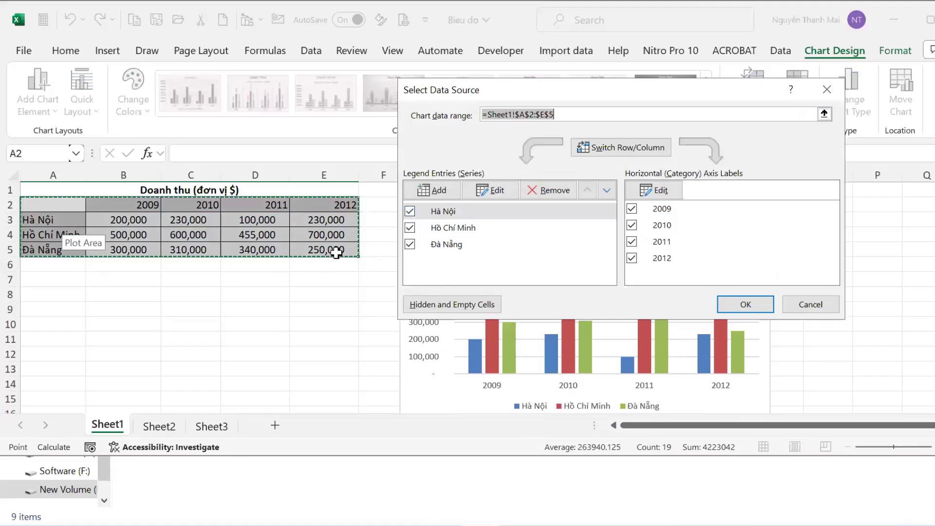
{"action": "left_click", "coordinate": [409, 228]}
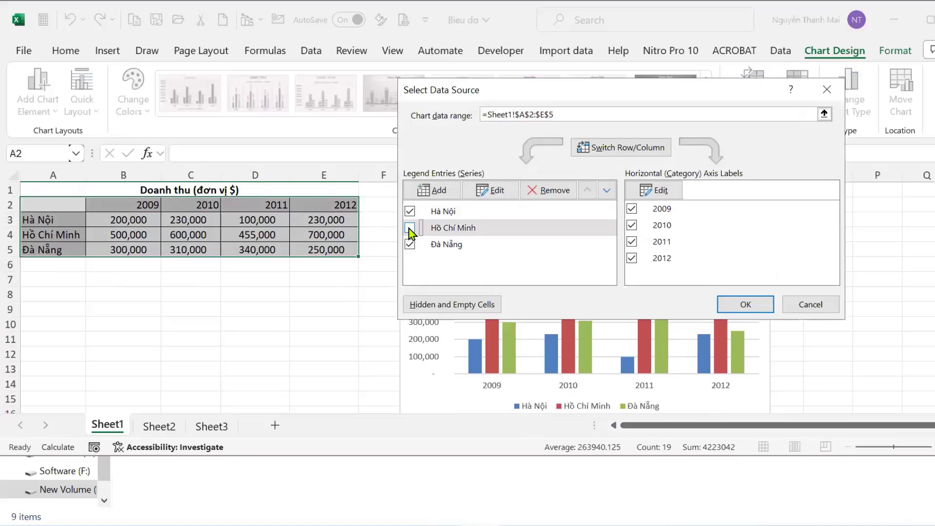
{"action": "left_click", "coordinate": [747, 307]}
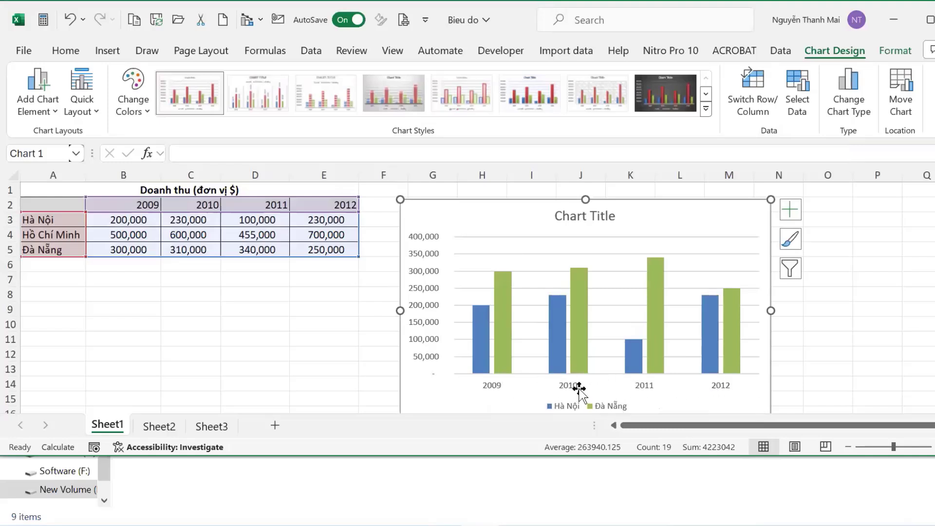
Resize the chart's highlighted source range until it covers only 2009 and 2010 (columns B–C).
{"action": "left_click_drag", "start_coordinate": [358, 257], "coordinate": [295, 249]}
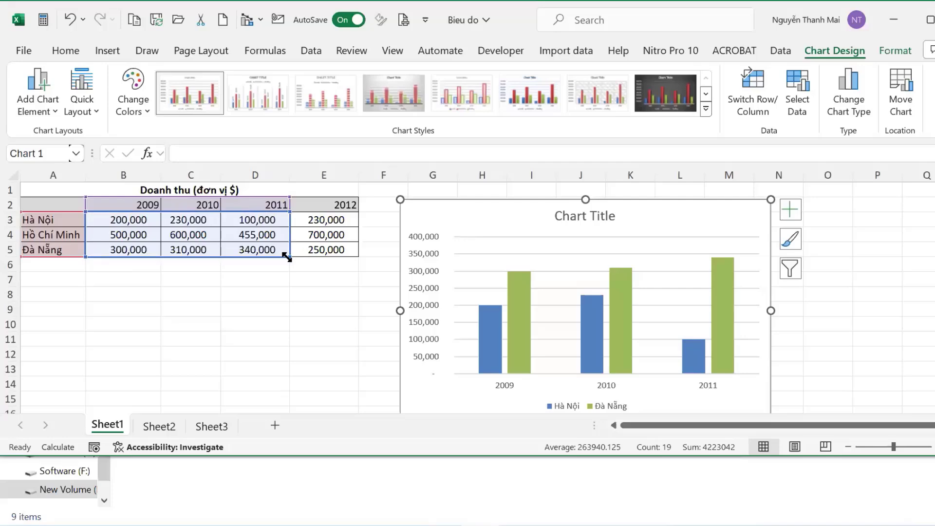
{"action": "left_click_drag", "start_coordinate": [288, 256], "coordinate": [350, 253]}
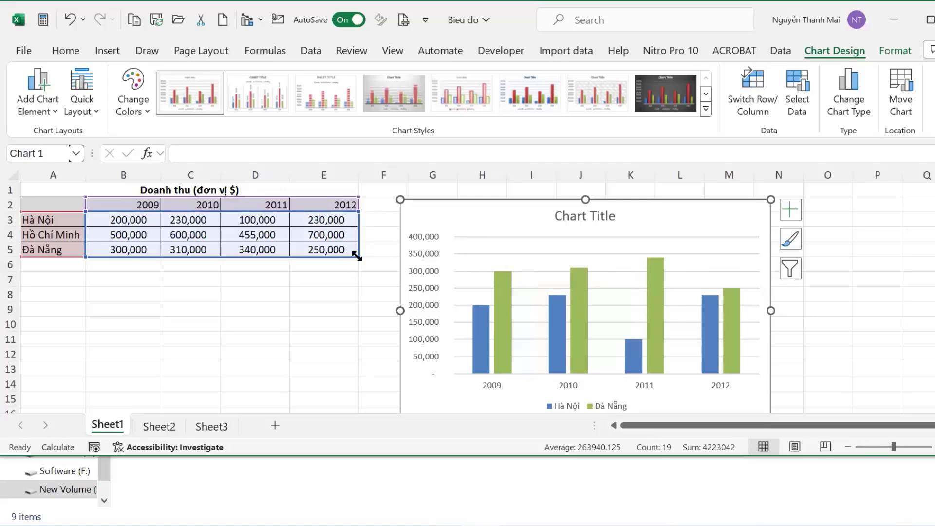
{"action": "left_click_drag", "start_coordinate": [359, 255], "coordinate": [222, 258]}
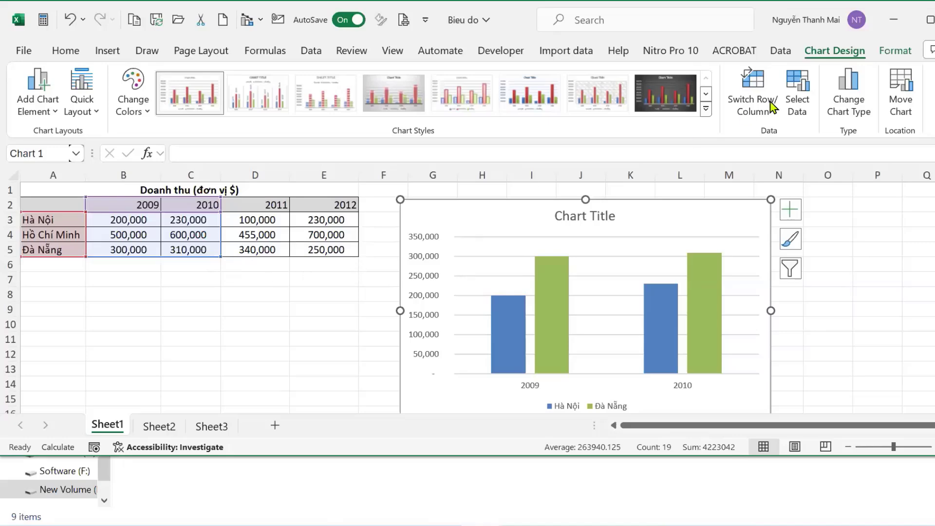
Switch Row/Column so the 2009 and 2010 bars group under Hà Nội and Đà Nẵng.
{"action": "left_click", "coordinate": [798, 112]}
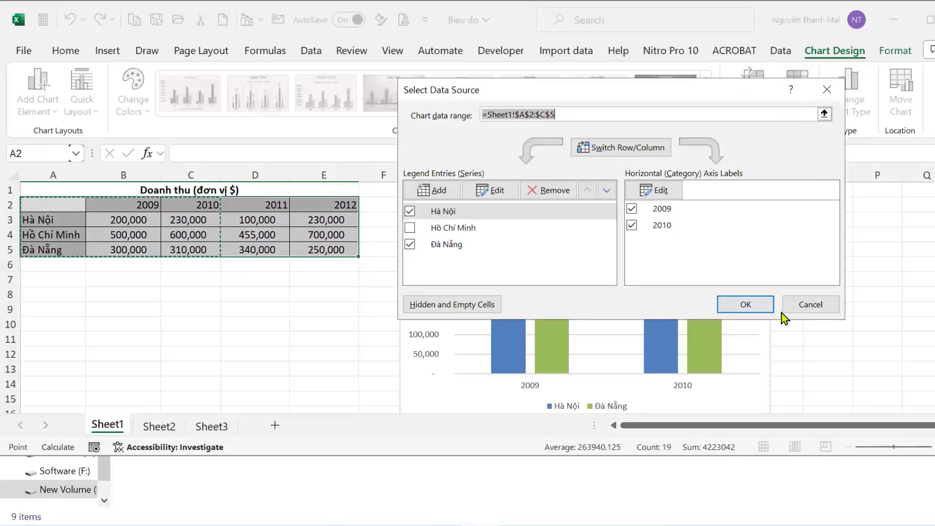
{"action": "left_click", "coordinate": [816, 312]}
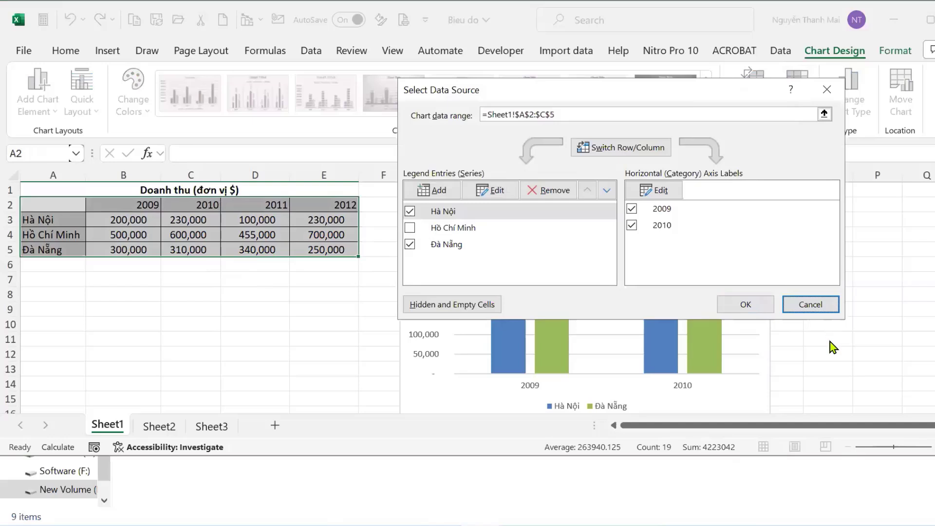
{"action": "left_click", "coordinate": [811, 307]}
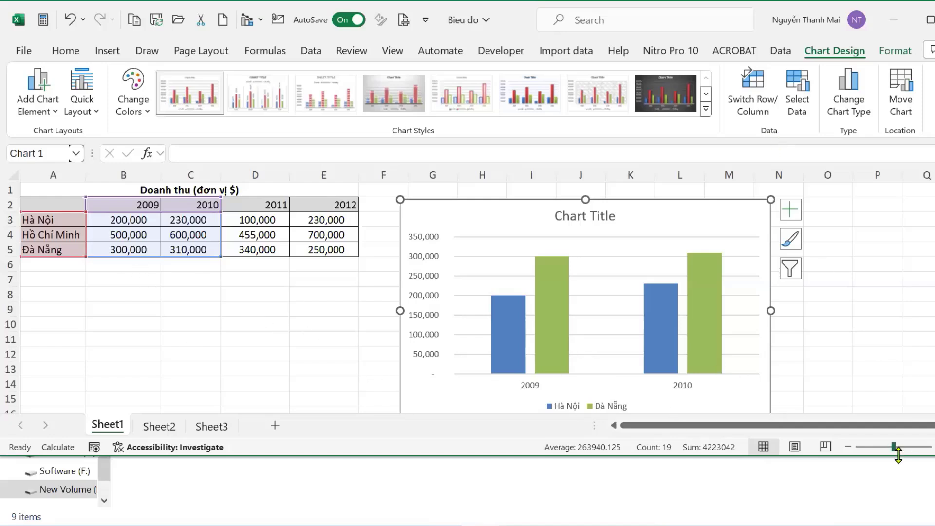
{"action": "left_click", "coordinate": [753, 112]}
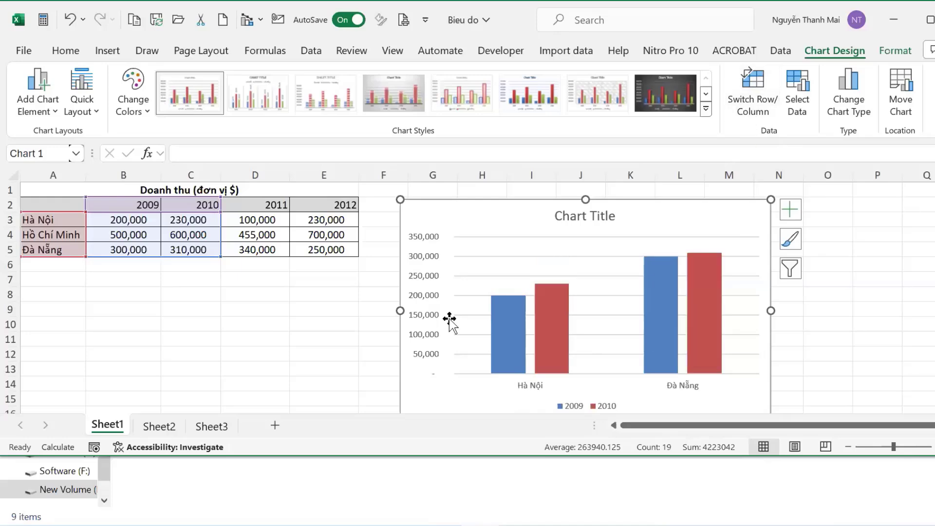
Add a 2012 series to the chart, named from E2, with values E3:E5.
{"action": "left_click", "coordinate": [797, 105]}
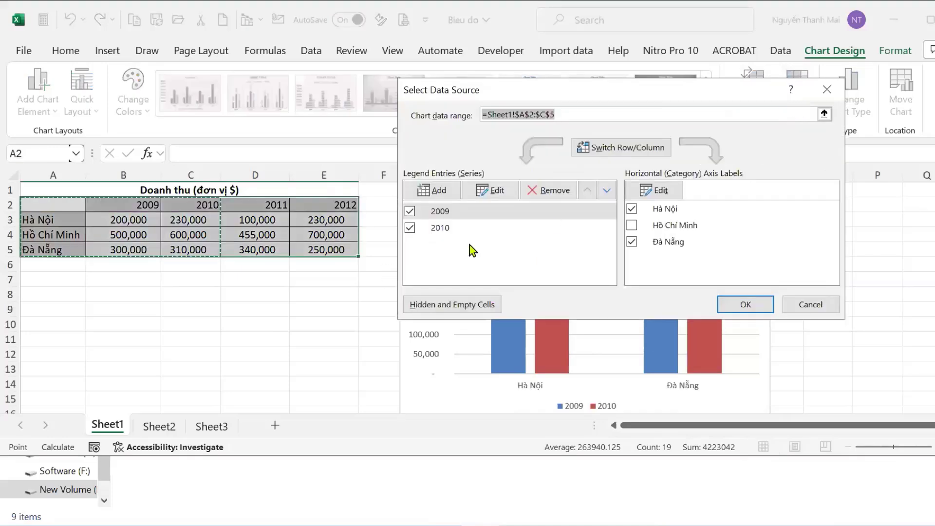
{"action": "left_click", "coordinate": [436, 192]}
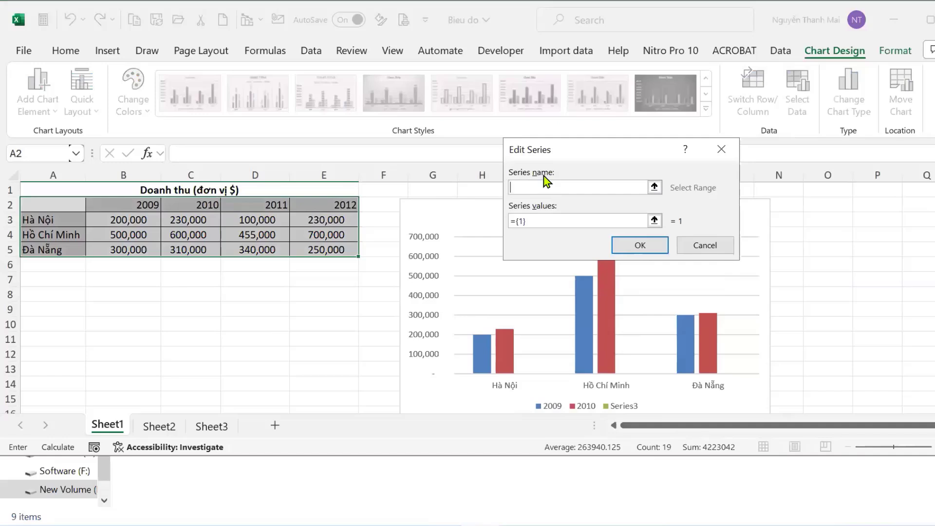
{"action": "left_click", "coordinate": [344, 205]}
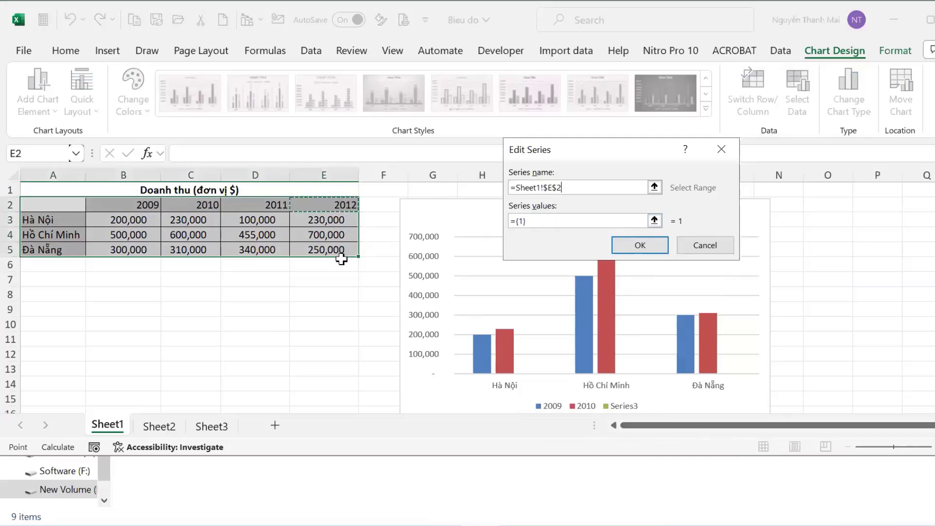
{"action": "left_click", "coordinate": [528, 221]}
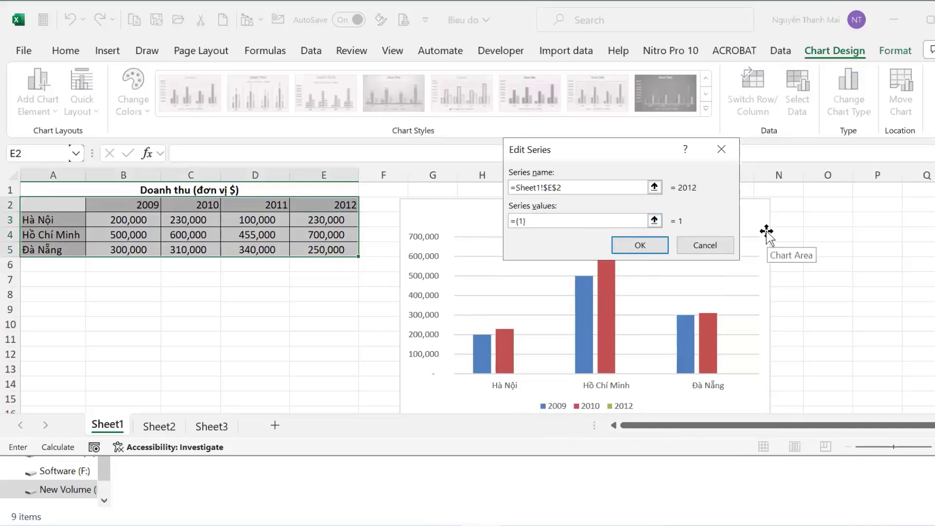
{"action": "key", "text": "BackSpace"}
{"action": "key", "text": "BackSpace"}
{"action": "key", "text": "BackSpace"}
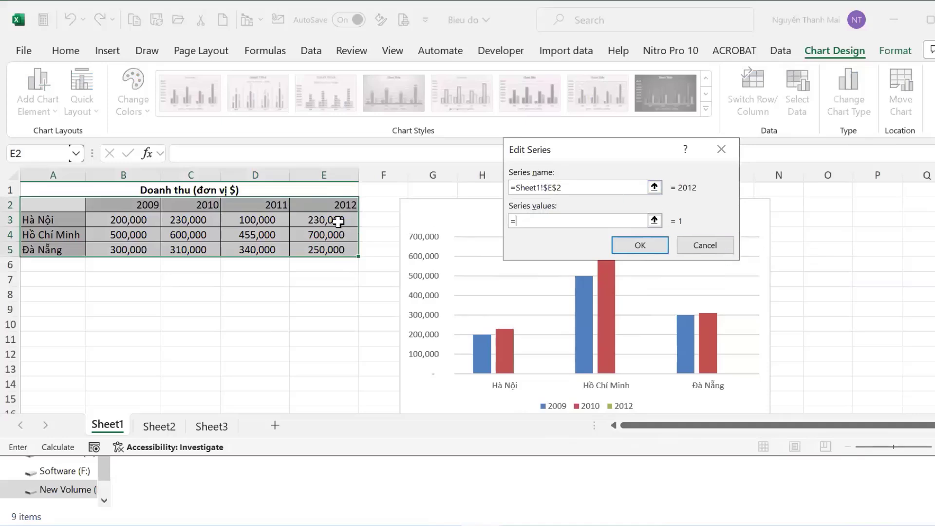
{"action": "left_click_drag", "start_coordinate": [344, 220], "coordinate": [350, 250]}
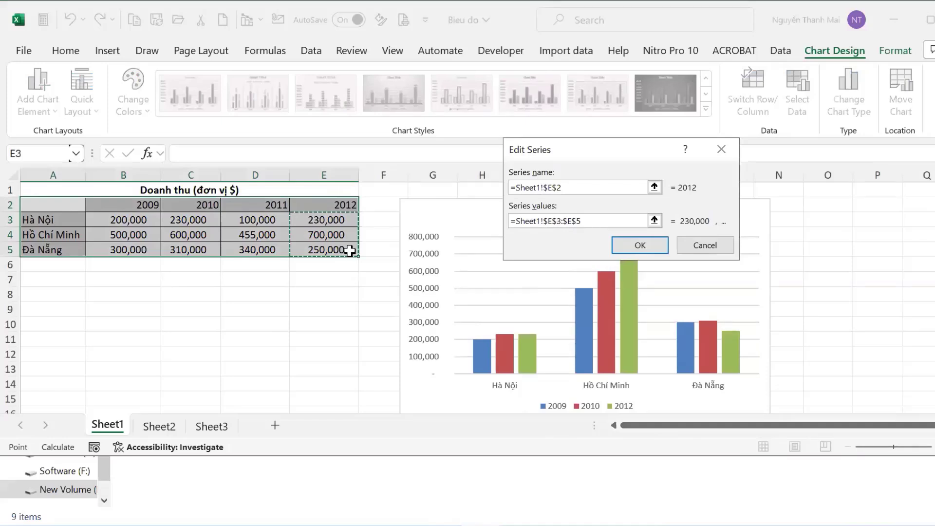
{"action": "left_click", "coordinate": [644, 248]}
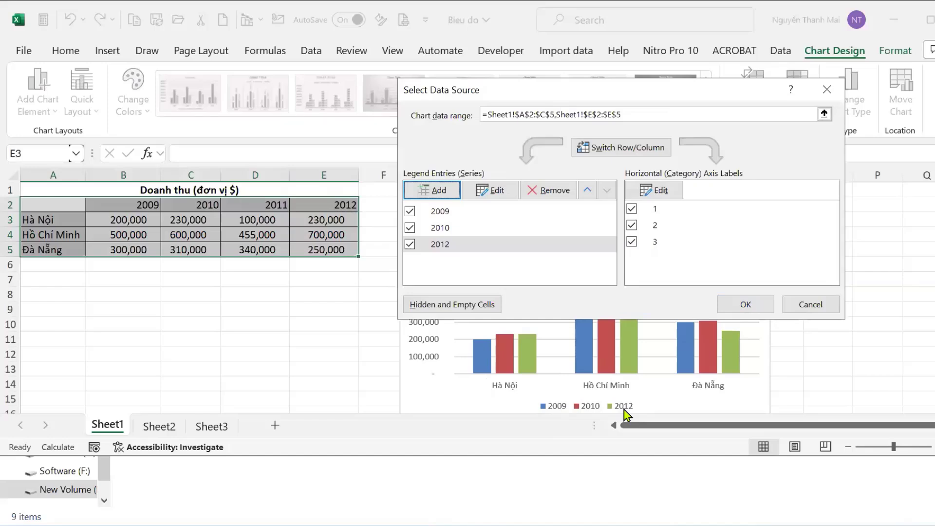
{"action": "left_click", "coordinate": [748, 304]}
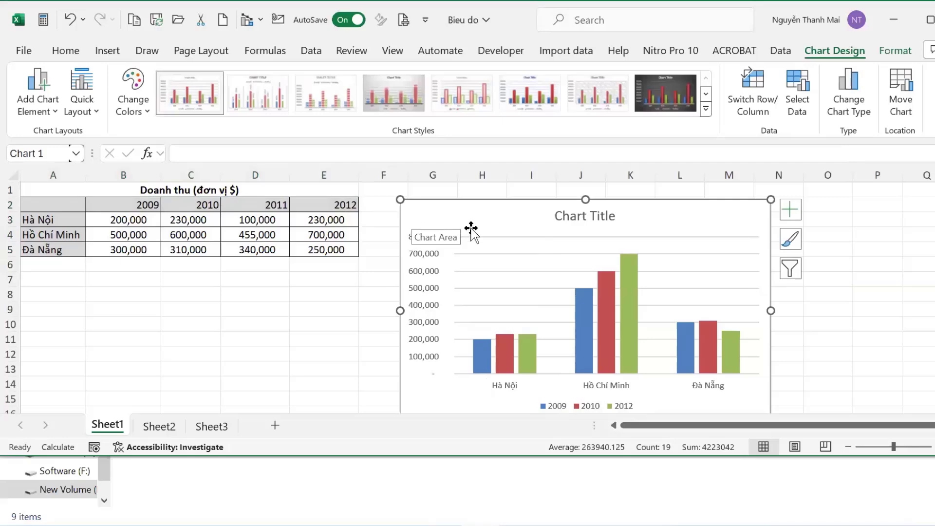
{"action": "mouse_move", "coordinate": [621, 356]}
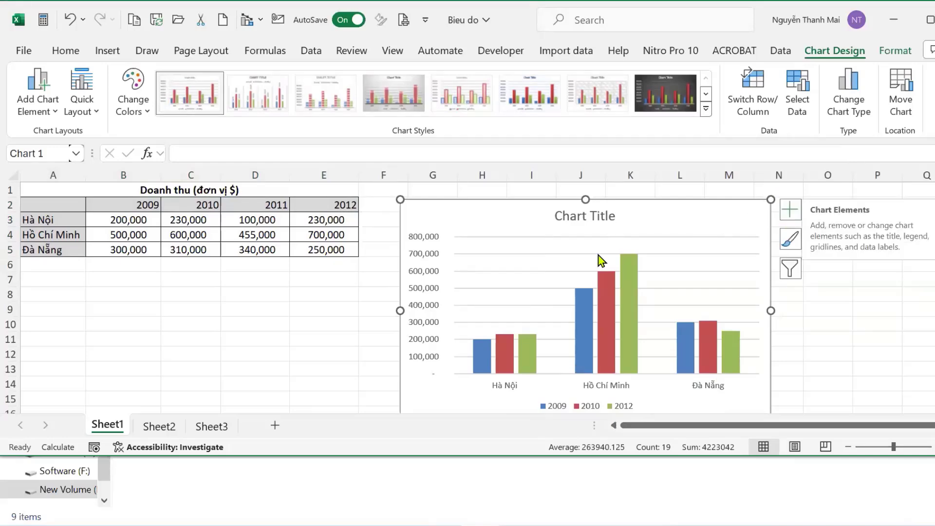
{"action": "left_click", "coordinate": [790, 219]}
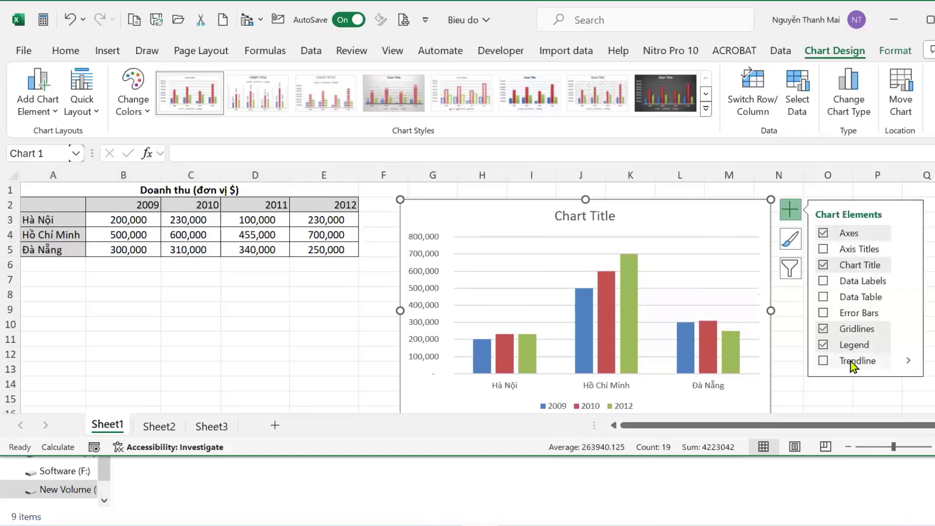
{"action": "left_click", "coordinate": [57, 113]}
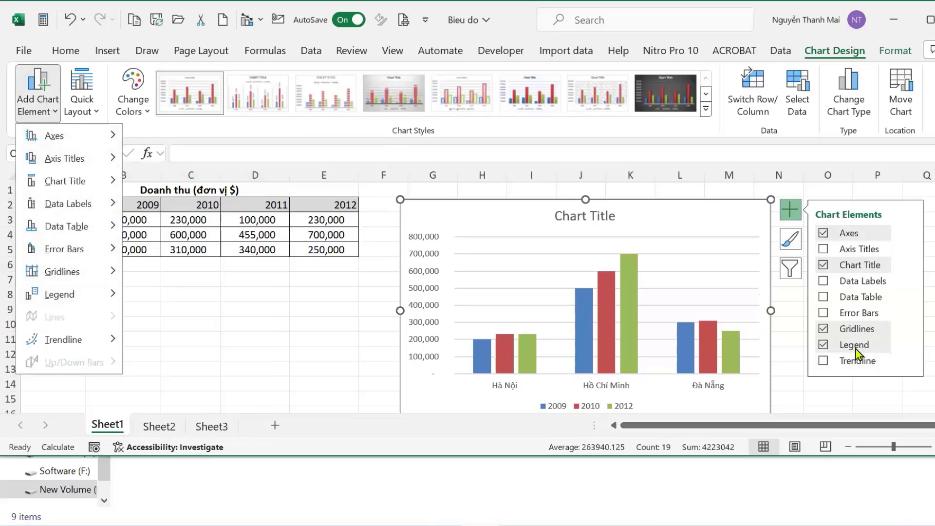
{"action": "left_click", "coordinate": [215, 332]}
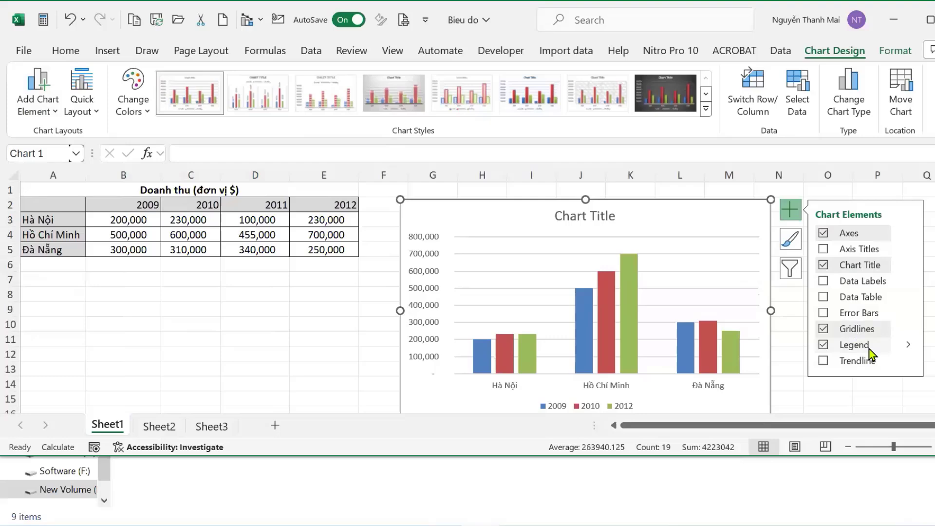
{"action": "left_click", "coordinate": [908, 345]}
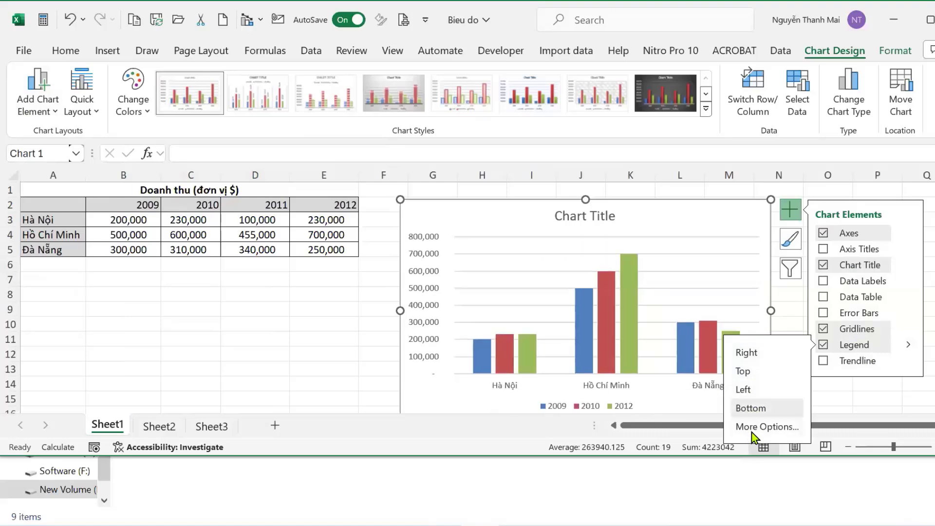
{"action": "left_click", "coordinate": [755, 430]}
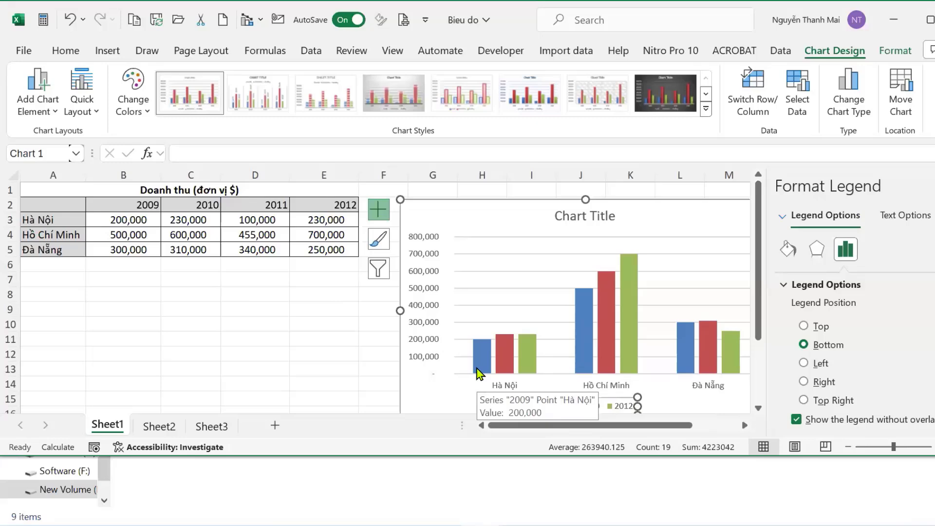
Uncheck the legend's 'Show the legend without overlapping the chart' option so it overlaps the plot.
{"action": "left_click", "coordinate": [932, 188]}
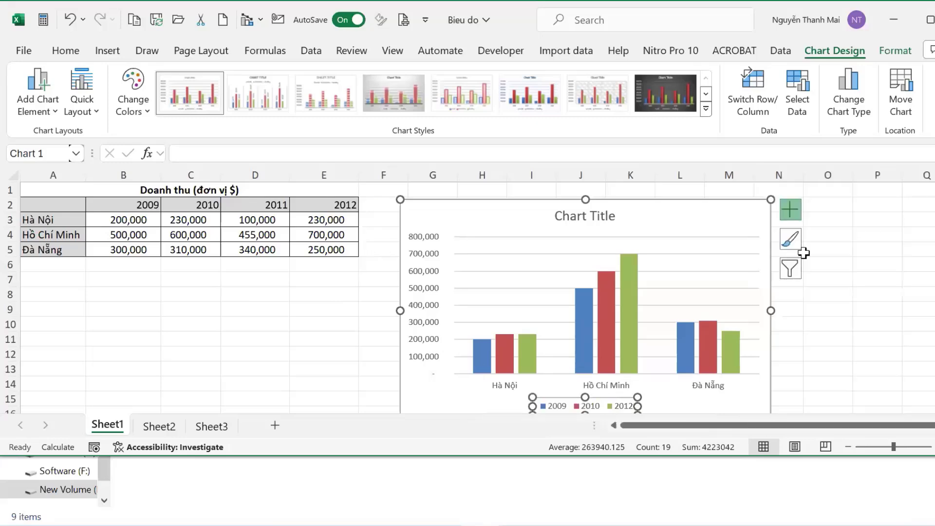
{"action": "left_click", "coordinate": [788, 217]}
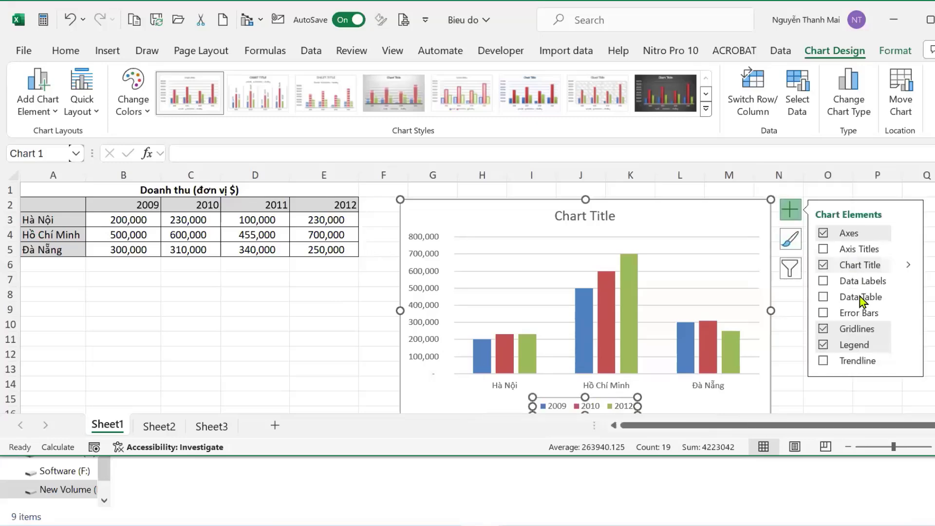
{"action": "left_click", "coordinate": [910, 347]}
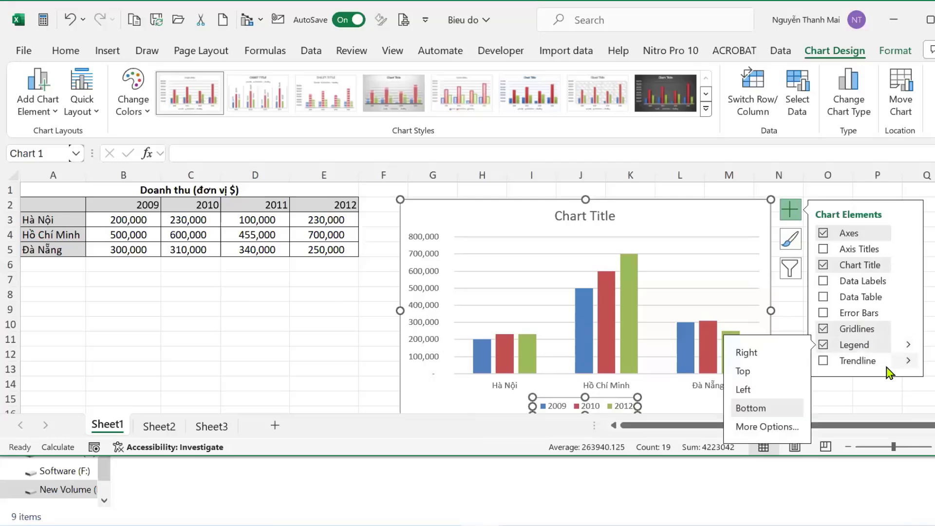
{"action": "left_click", "coordinate": [764, 427]}
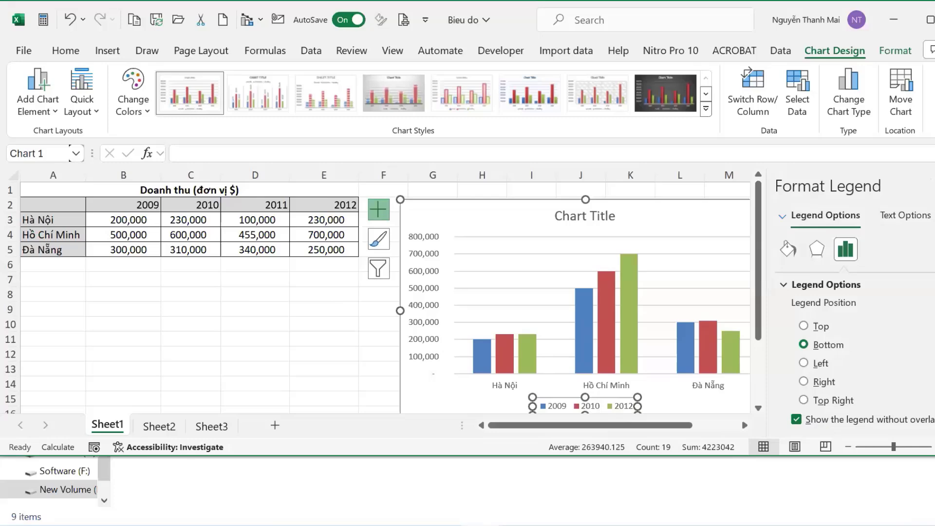
{"action": "scroll", "coordinate": [818, 420], "scroll_direction": "down", "scroll_amount": 1}
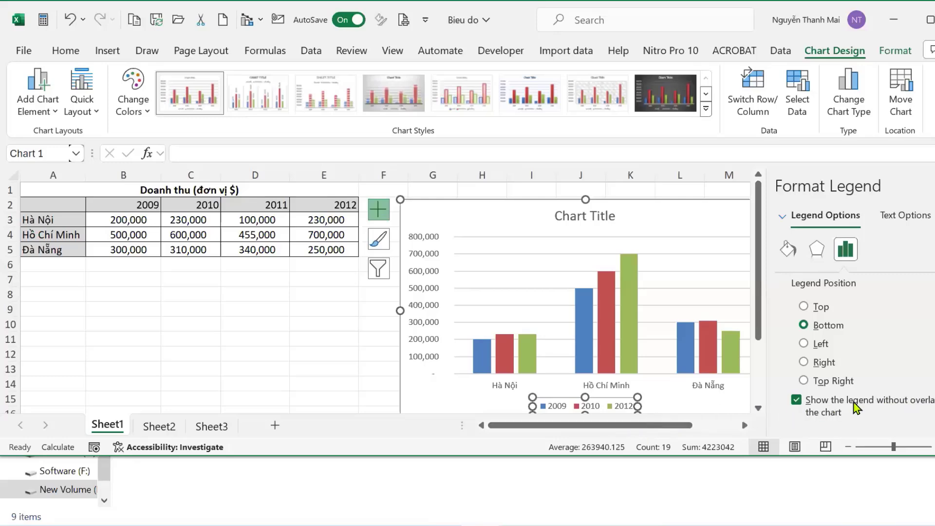
{"action": "left_click", "coordinate": [797, 400]}
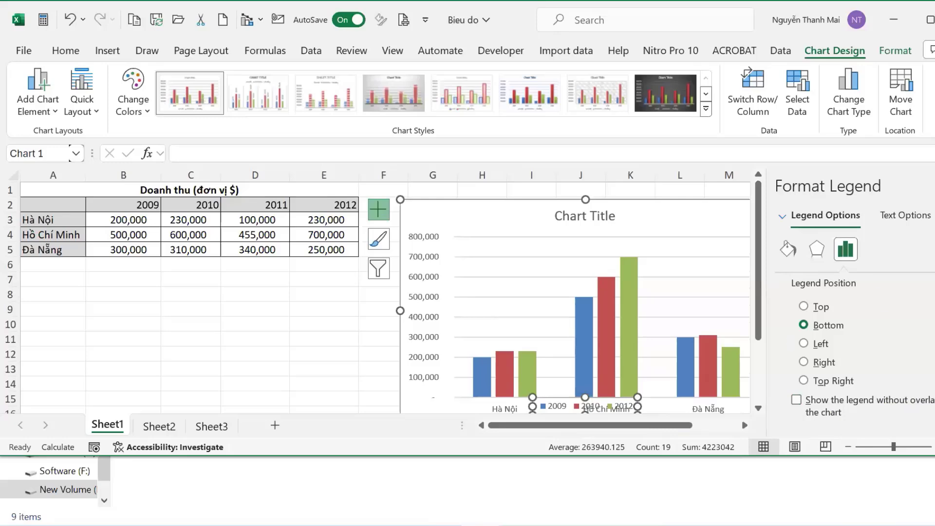
{"action": "left_click", "coordinate": [931, 185]}
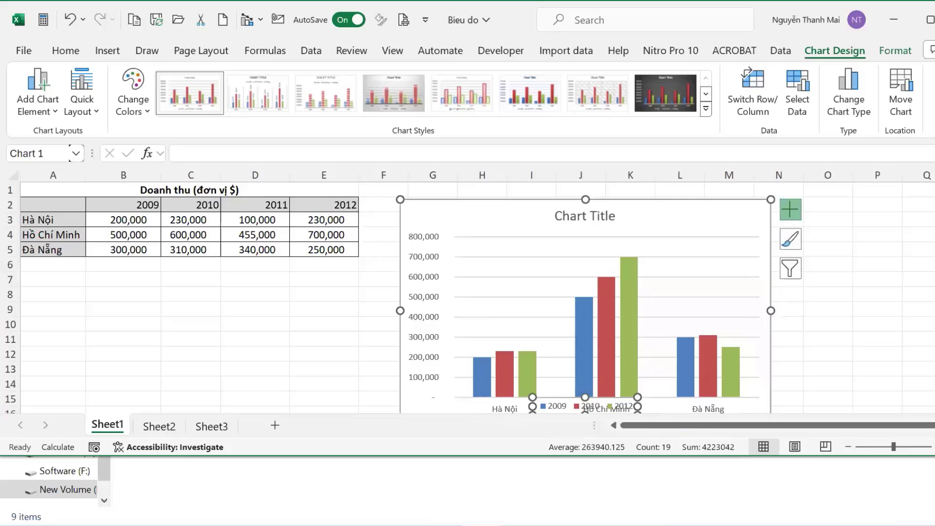
Turn on Axis Titles and recheck the legend's no-overlap option.
{"action": "left_click", "coordinate": [790, 216]}
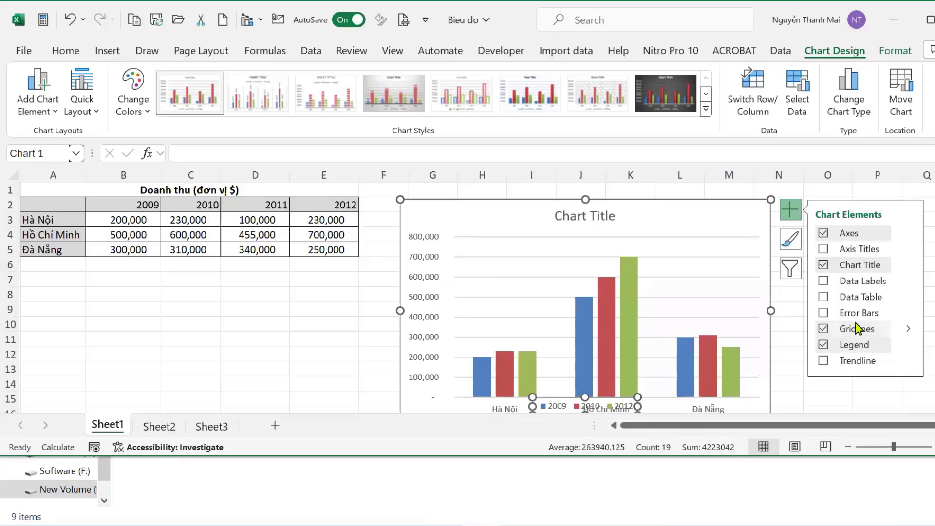
{"action": "left_click", "coordinate": [848, 252]}
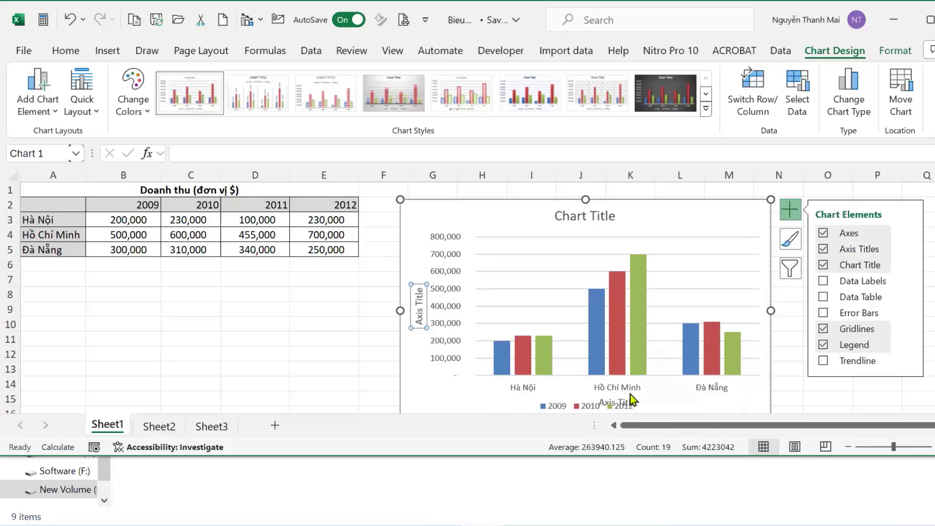
{"action": "left_click", "coordinate": [909, 345]}
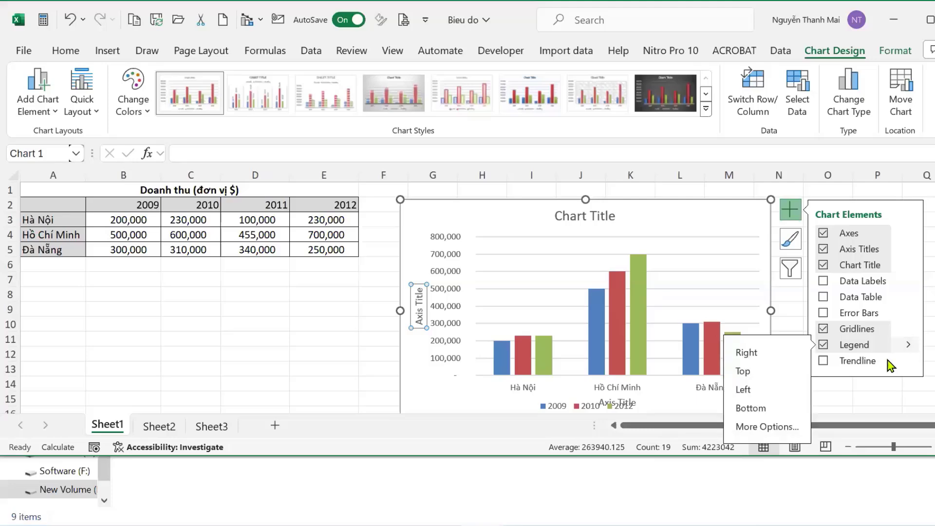
{"action": "left_click", "coordinate": [770, 426]}
{"action": "left_click", "coordinate": [797, 421]}
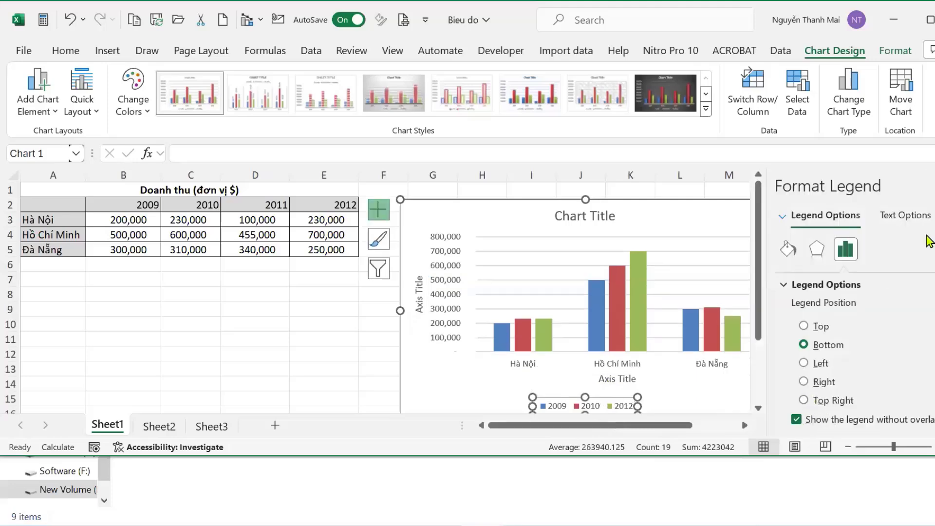
{"action": "left_click", "coordinate": [928, 186]}
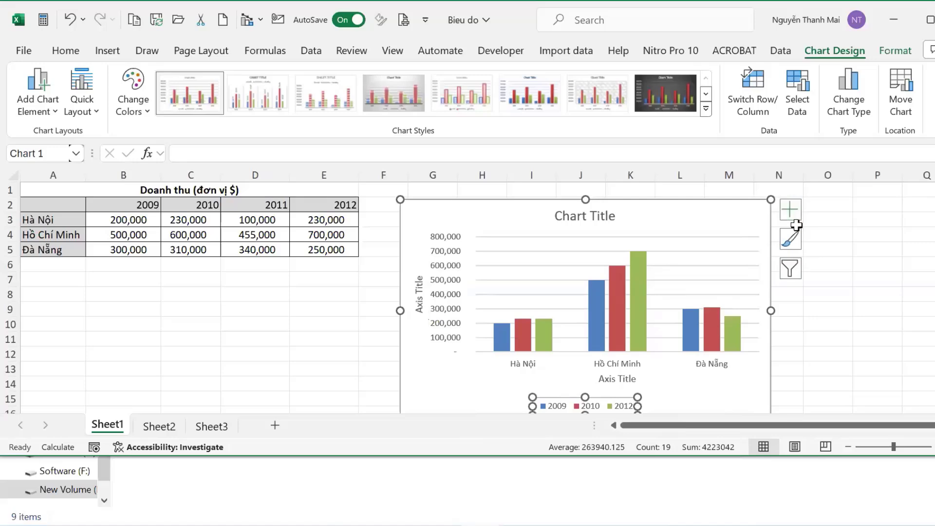
Replace the vertical axis title placeholder with 'NĂm'.
{"action": "left_click", "coordinate": [791, 211]}
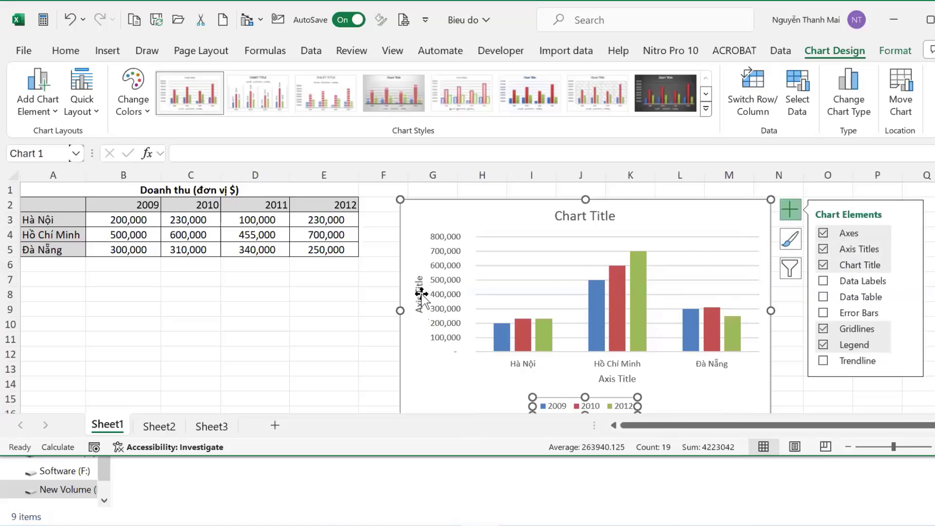
{"action": "left_click", "coordinate": [913, 251]}
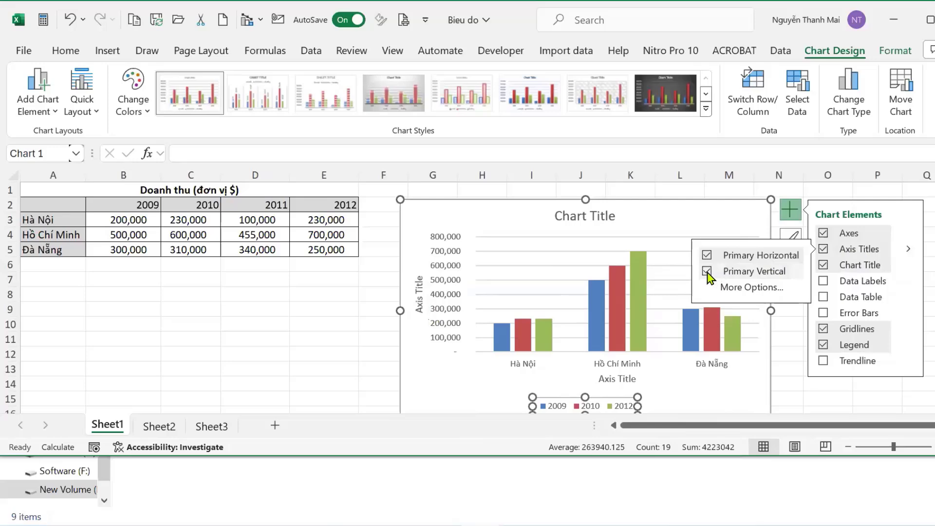
{"action": "left_click", "coordinate": [418, 307]}
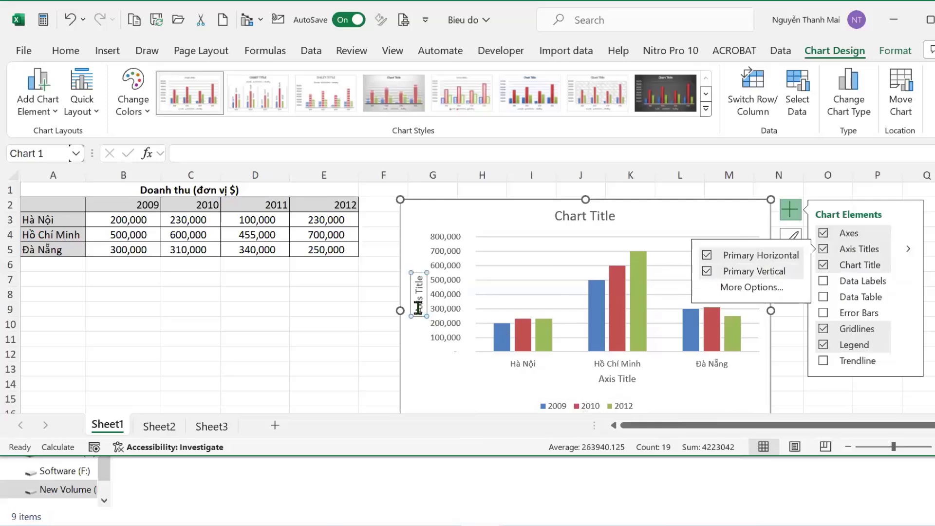
{"action": "left_click_drag", "start_coordinate": [418, 312], "coordinate": [421, 274]}
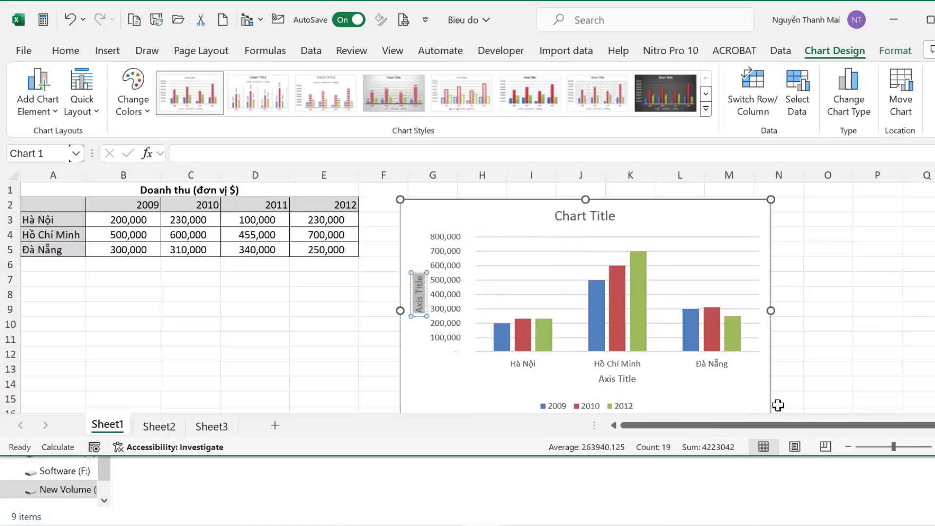
{"action": "type", "text": "NĂm"}
Replace the horizontal axis title placeholder with 'THÀNH PHỐ', correcting typos along the way.
{"action": "left_click", "coordinate": [602, 379]}
{"action": "left_click_drag", "start_coordinate": [602, 379], "coordinate": [637, 383]}
{"action": "type", "text": "THán"}
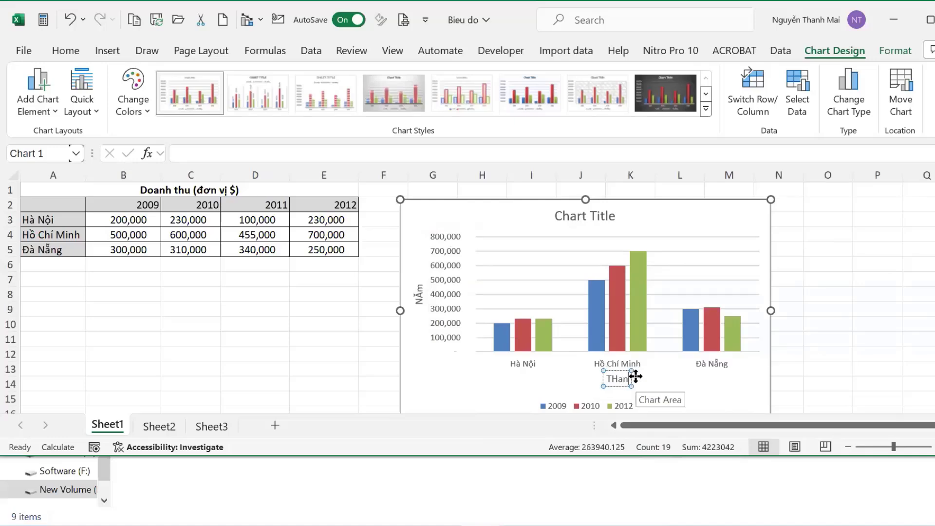
{"action": "key", "text": "BackSpace"}
{"action": "key", "text": "BackSpace"}
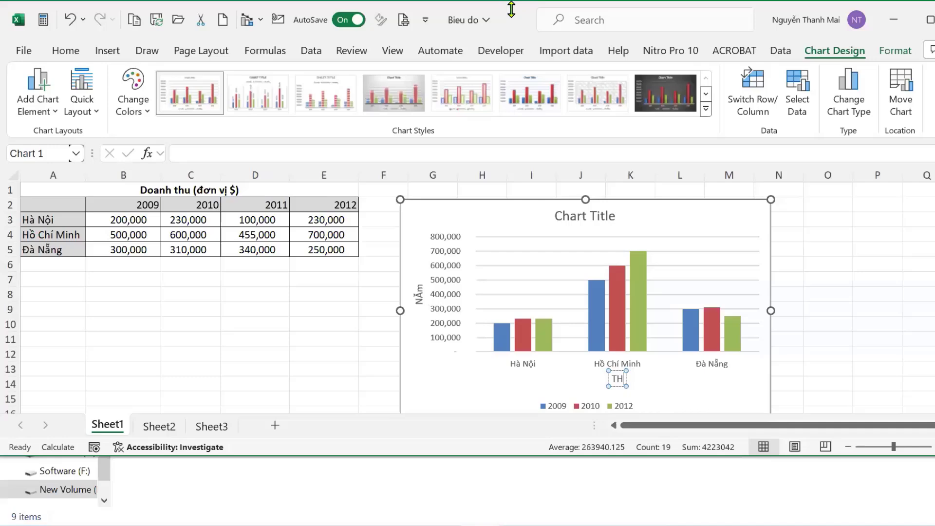
{"action": "type", "text": "anh"}
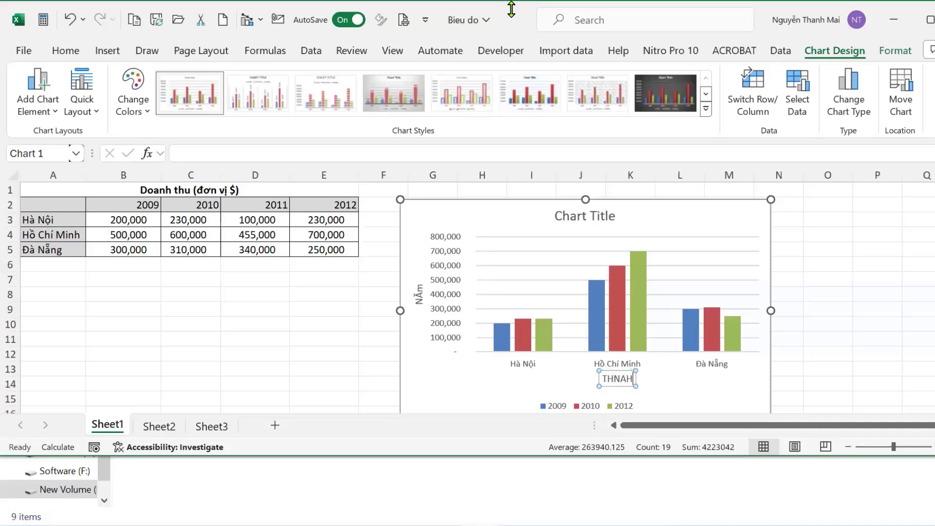
{"action": "key", "text": "BackSpace"}
{"action": "key", "text": "BackSpace"}
{"action": "key", "text": "BackSpace"}
{"action": "type", "text": "AN"}
{"action": "type", "text": "H"}
{"action": "type", "text": " PHÔ"}
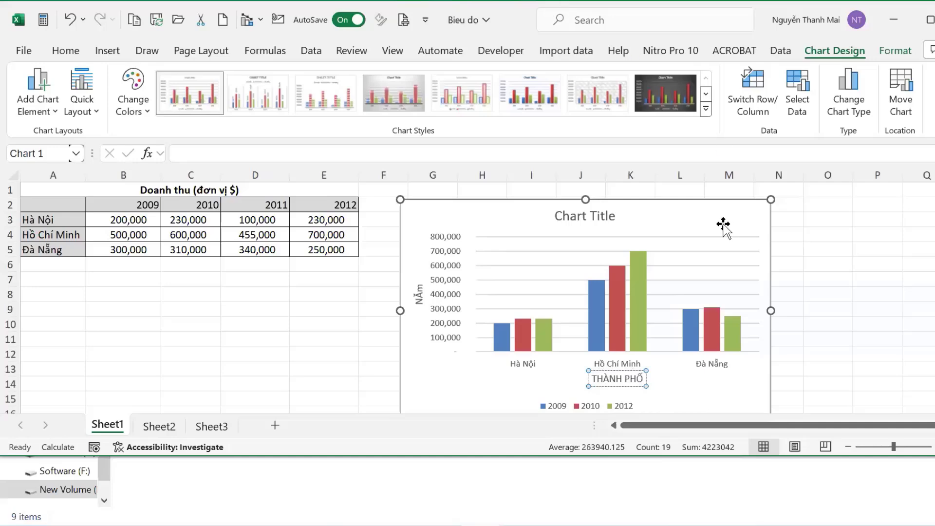
{"action": "left_click", "coordinate": [757, 246]}
{"action": "left_click", "coordinate": [790, 205]}
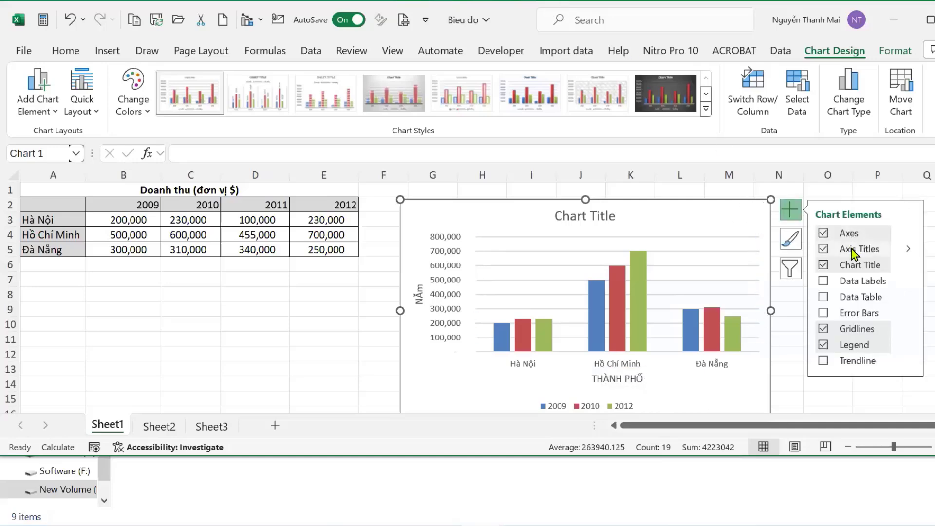
Replace the chart title placeholder with 'DOANH THU' and reselect the whole chart.
{"action": "left_click", "coordinate": [574, 216]}
{"action": "left_click_drag", "start_coordinate": [561, 217], "coordinate": [622, 221]}
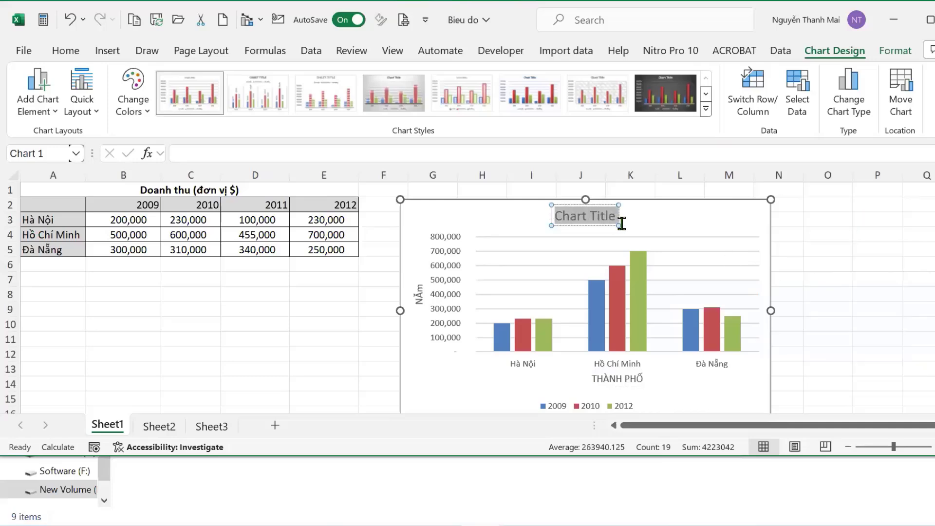
{"action": "type", "text": "DOANH"}
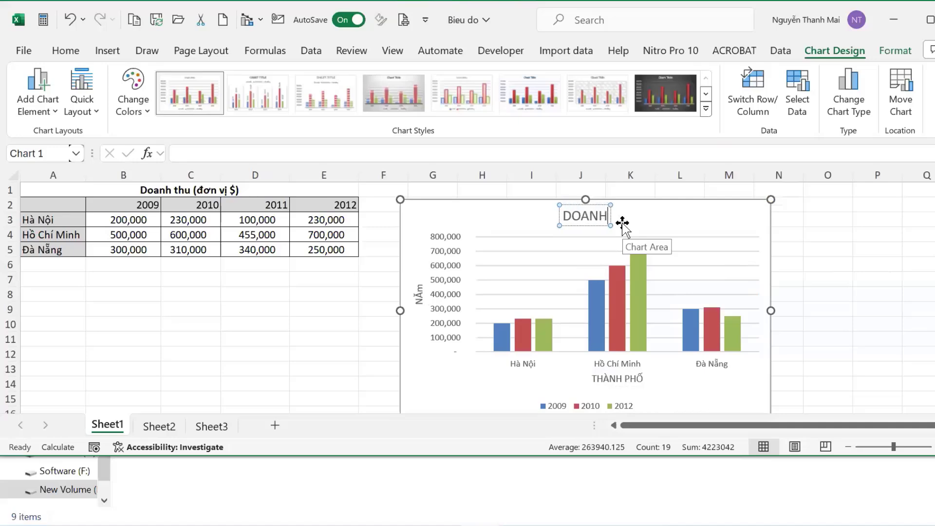
{"action": "type", "text": " T"}
{"action": "key", "text": "BackSpace"}
{"action": "key", "text": "BackSpace"}
{"action": "type", "text": "THU"}
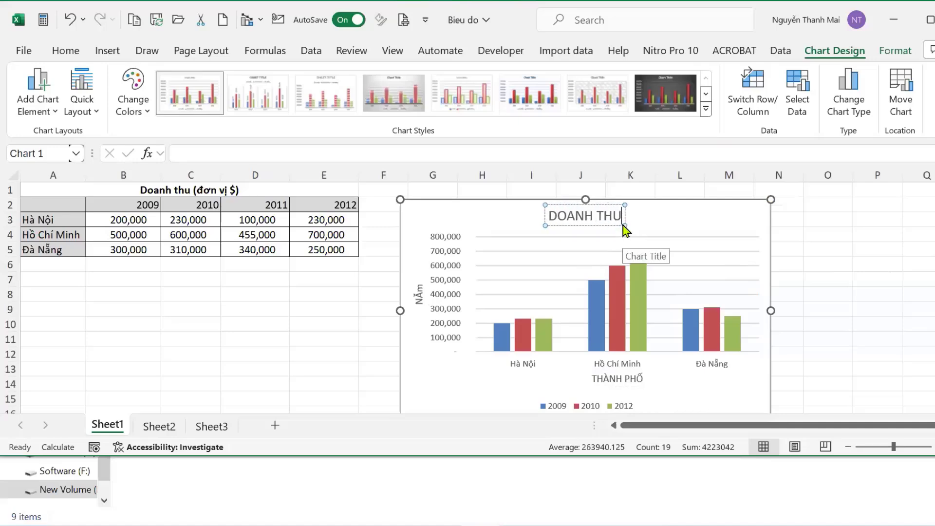
{"action": "left_click", "coordinate": [775, 228]}
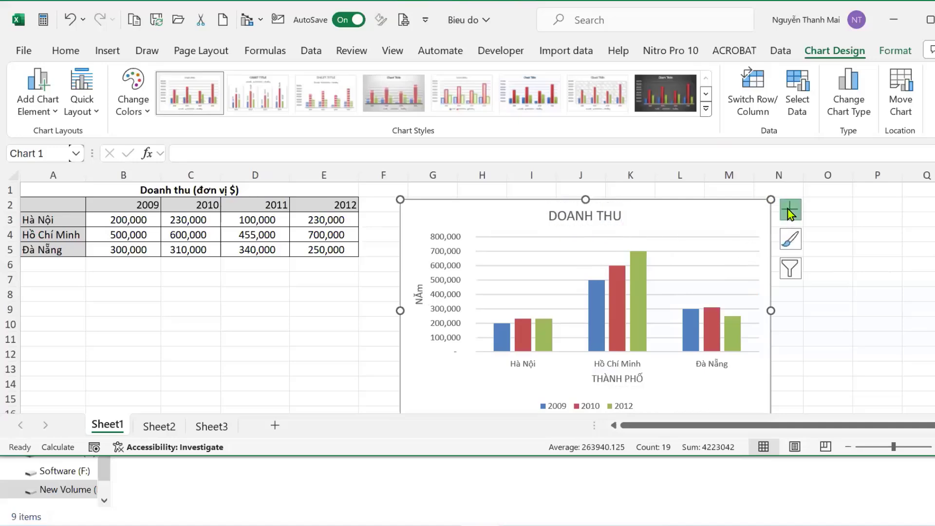
{"action": "left_click", "coordinate": [791, 214]}
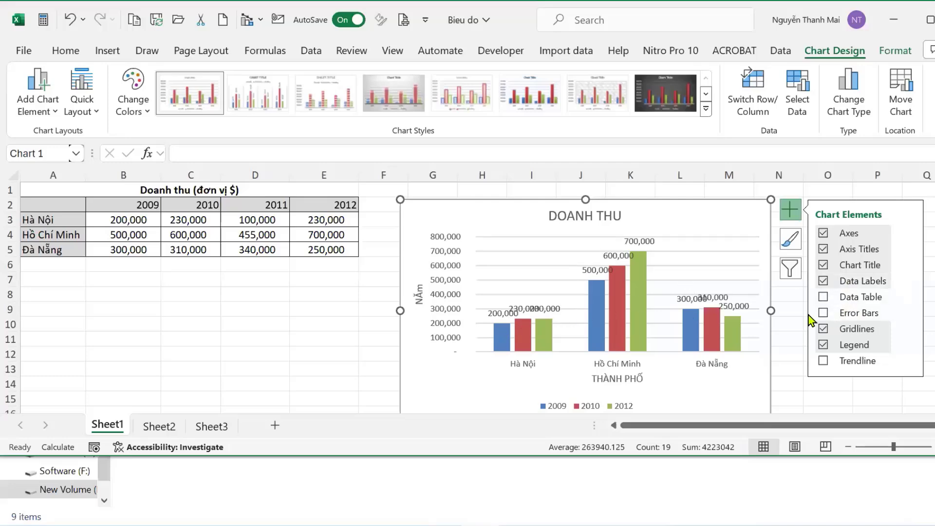
Check Data Labels so each column shows its revenue value.
{"action": "left_click", "coordinate": [881, 282]}
{"action": "left_click", "coordinate": [908, 282]}
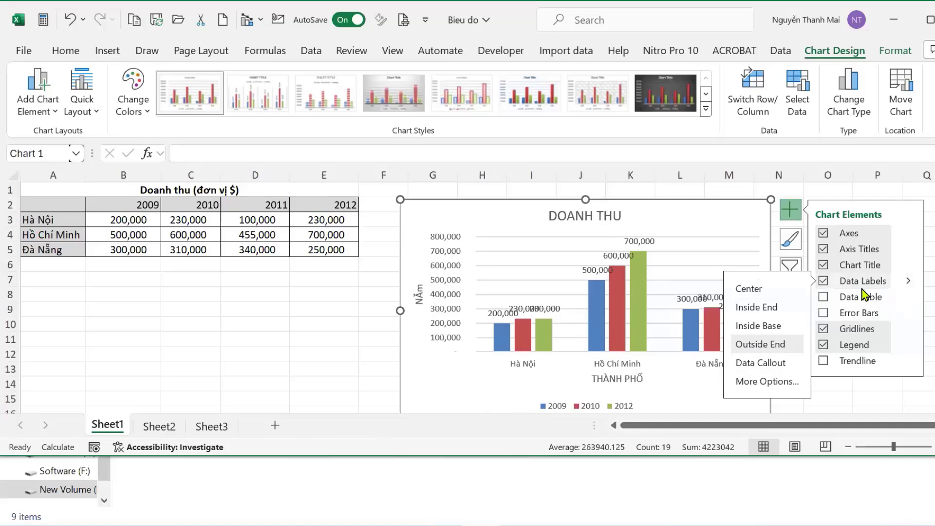
{"action": "left_click", "coordinate": [915, 257]}
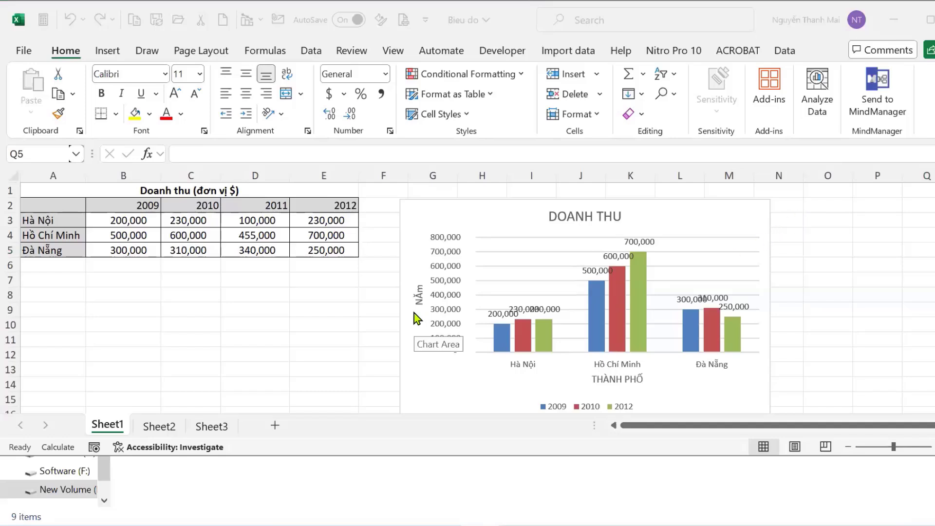
Retitle the vertical axis 'DOANH THU' and drag the chart below the revenue table.
{"action": "left_click", "coordinate": [418, 299]}
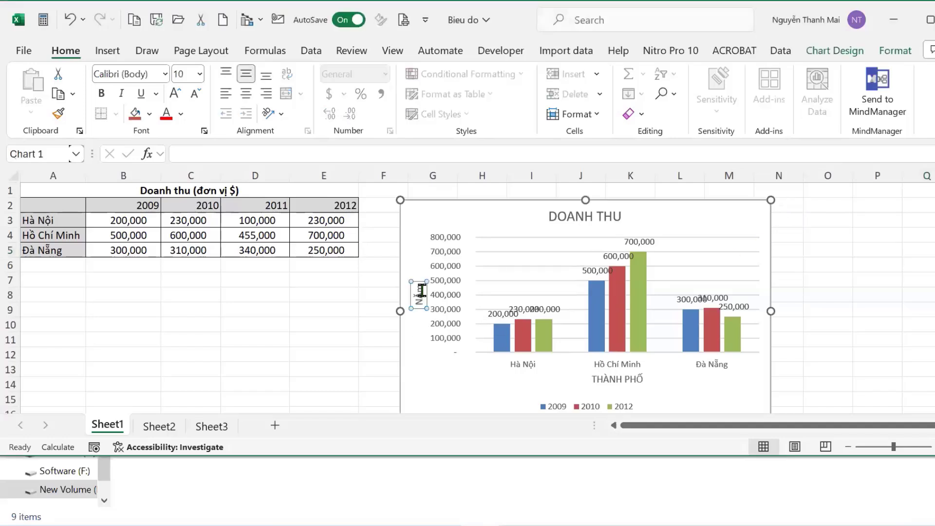
{"action": "key", "text": "BackSpace"}
{"action": "key", "text": "BackSpace"}
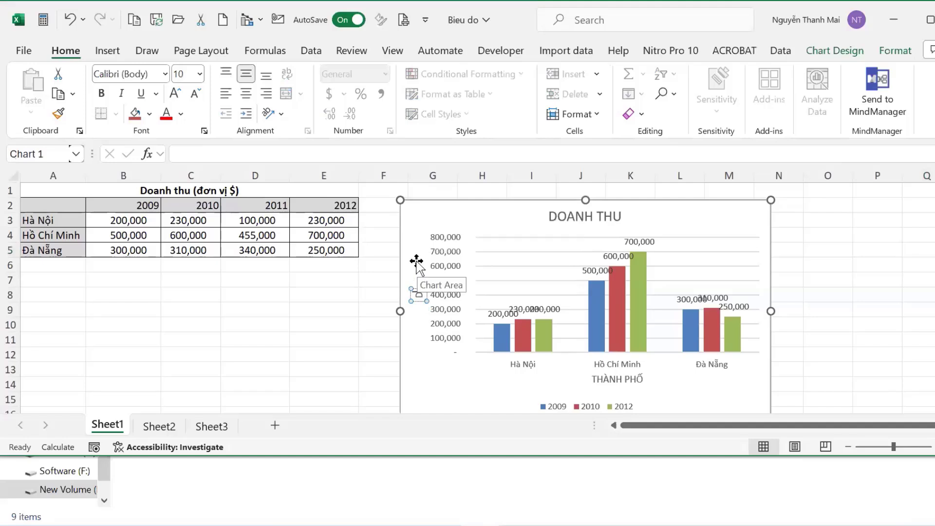
{"action": "type", "text": "DOANG"}
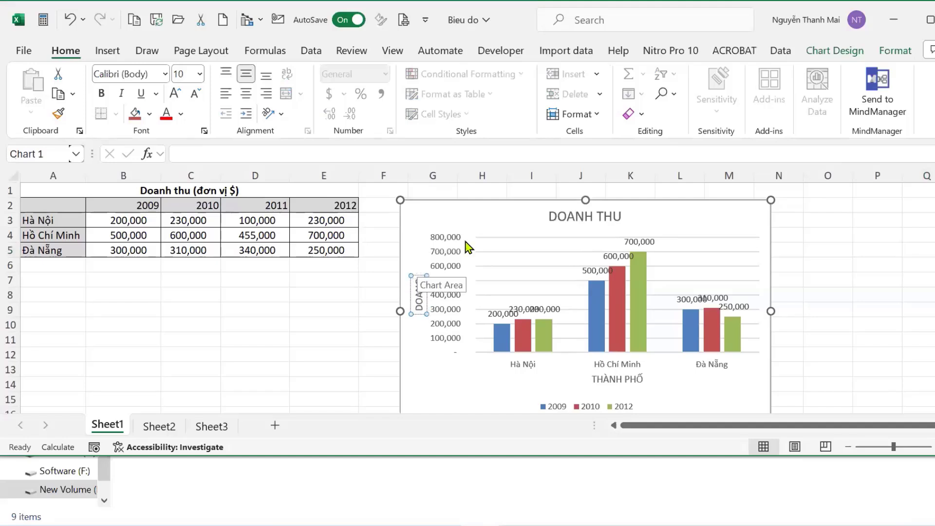
{"action": "key", "text": "BackSpace"}
{"action": "type", "text": "H H"}
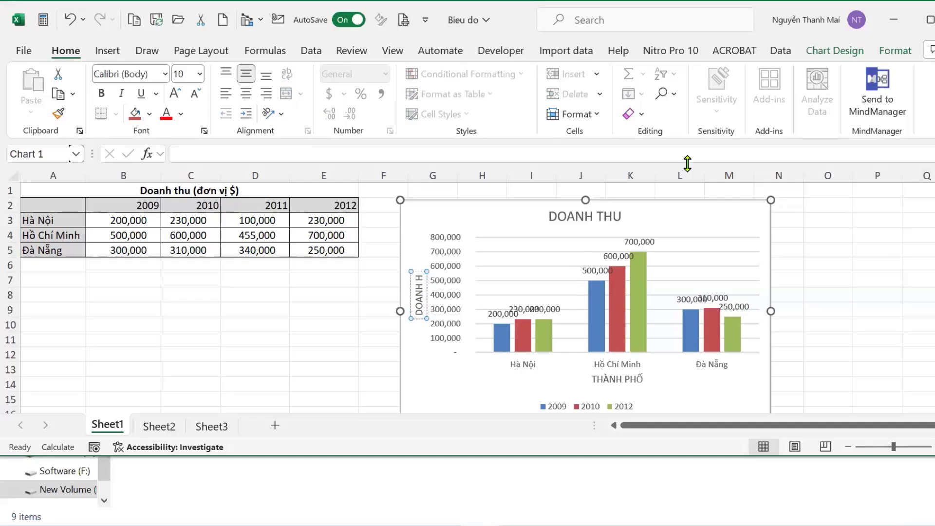
{"action": "key", "text": "BackSpace"}
{"action": "type", "text": "THU"}
{"action": "left_click", "coordinate": [930, 292]}
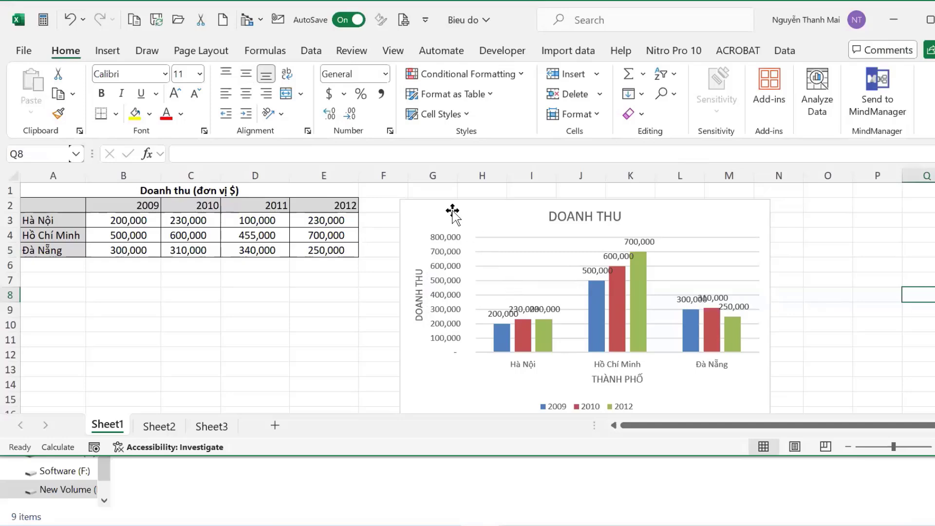
{"action": "left_click_drag", "start_coordinate": [427, 229], "coordinate": [59, 286]}
Resize the chart to span roughly columns A–E and rows 7–15 under the table.
{"action": "scroll", "coordinate": [419, 285], "scroll_direction": "down", "scroll_amount": 4}
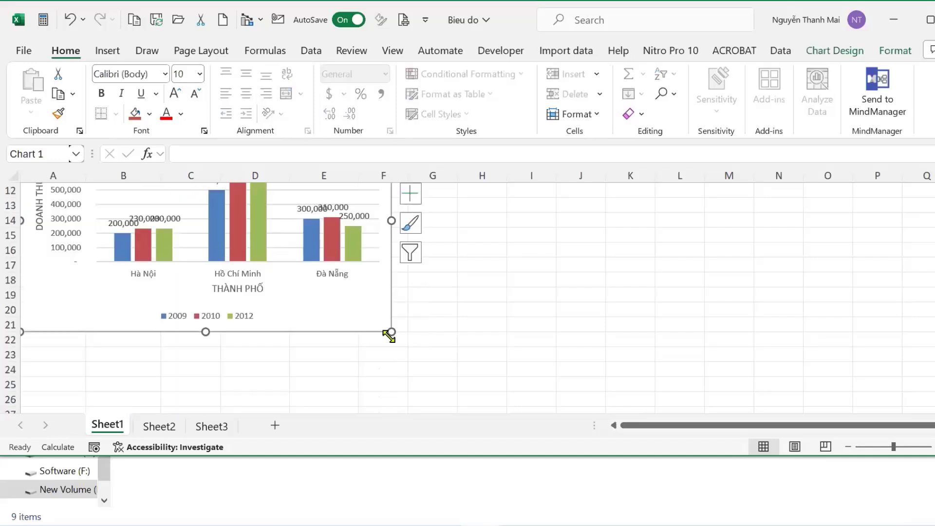
{"action": "left_click_drag", "start_coordinate": [388, 335], "coordinate": [322, 242]}
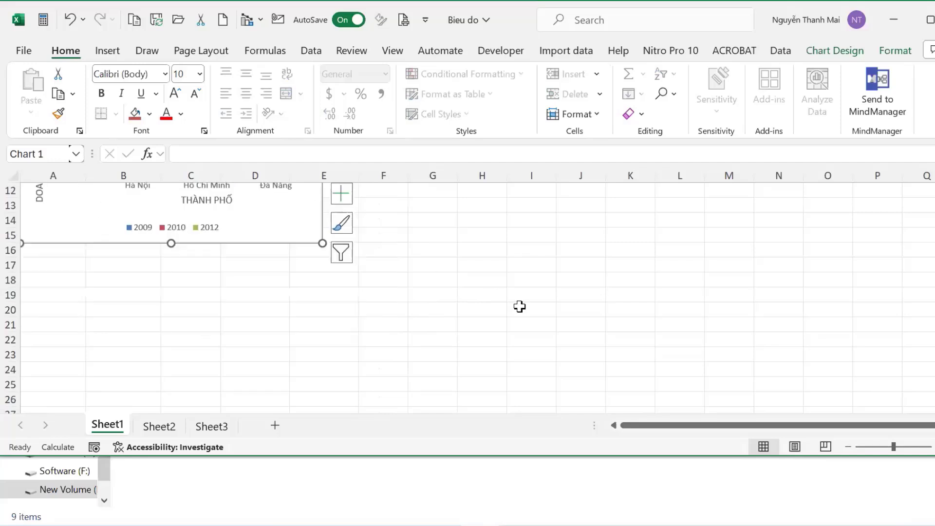
{"action": "scroll", "coordinate": [536, 322], "scroll_direction": "up", "scroll_amount": 4}
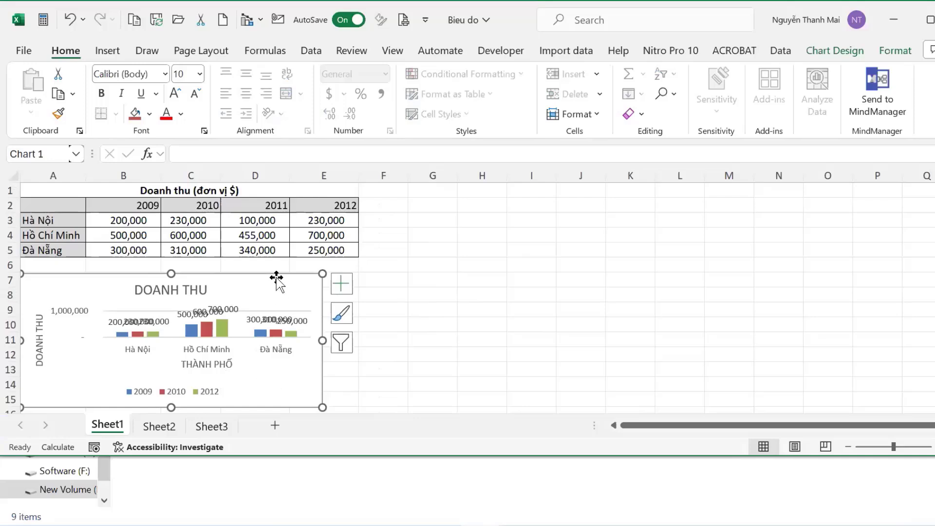
{"action": "left_click", "coordinate": [847, 55]}
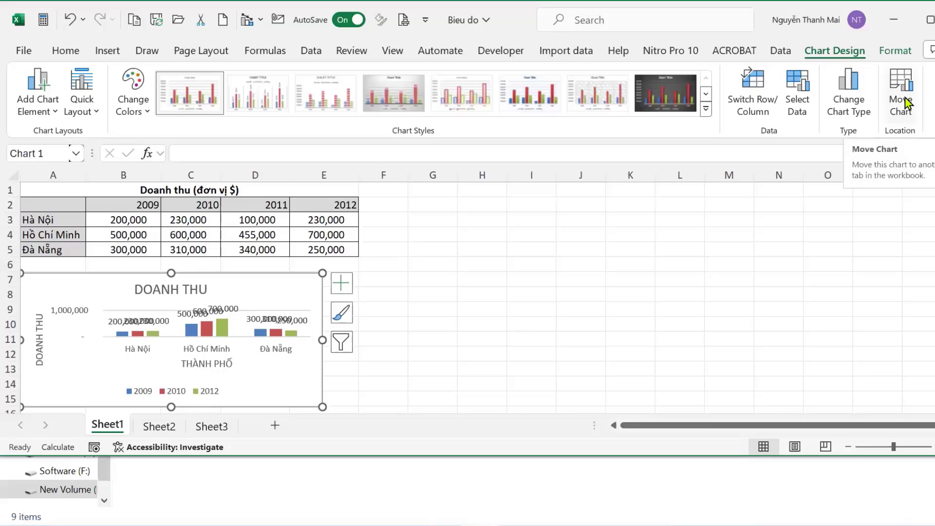
Use Move Chart to place the chart on a new sheet, Chart1.
{"action": "left_click", "coordinate": [898, 113]}
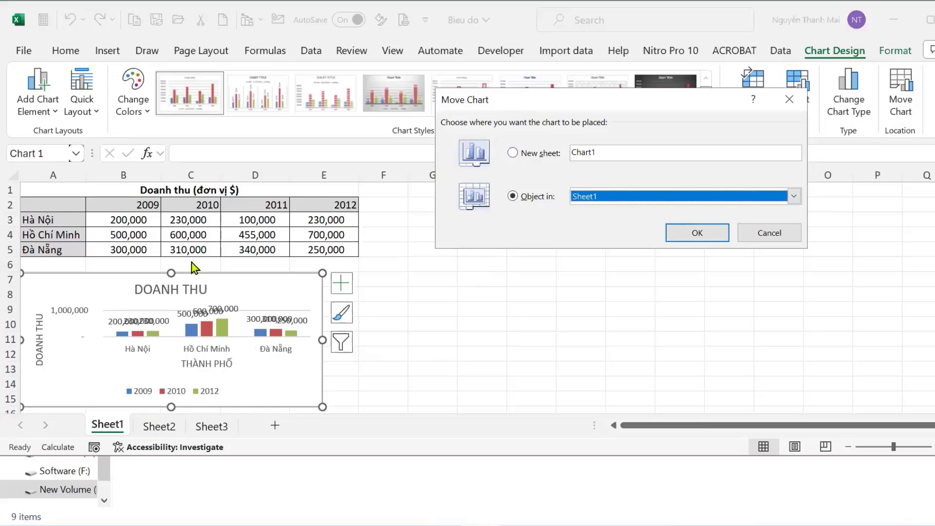
{"action": "left_click", "coordinate": [530, 153]}
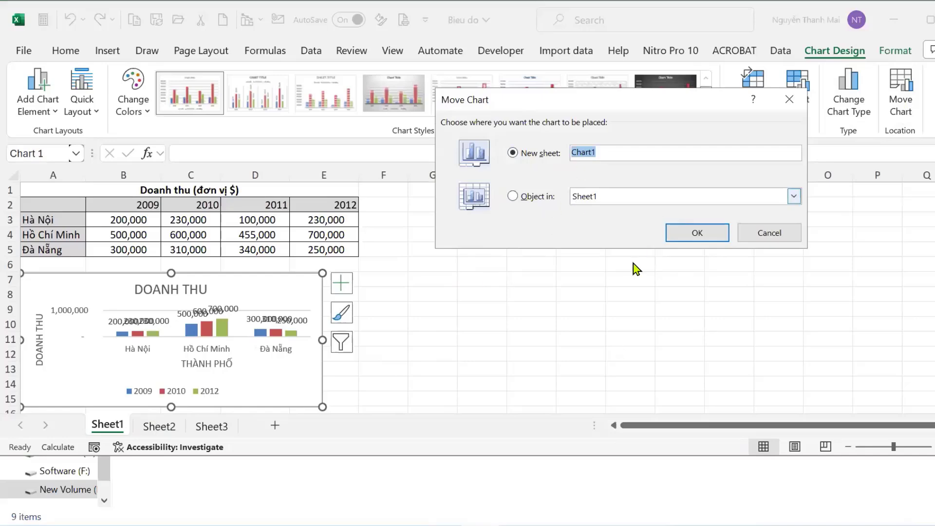
{"action": "left_click", "coordinate": [683, 235]}
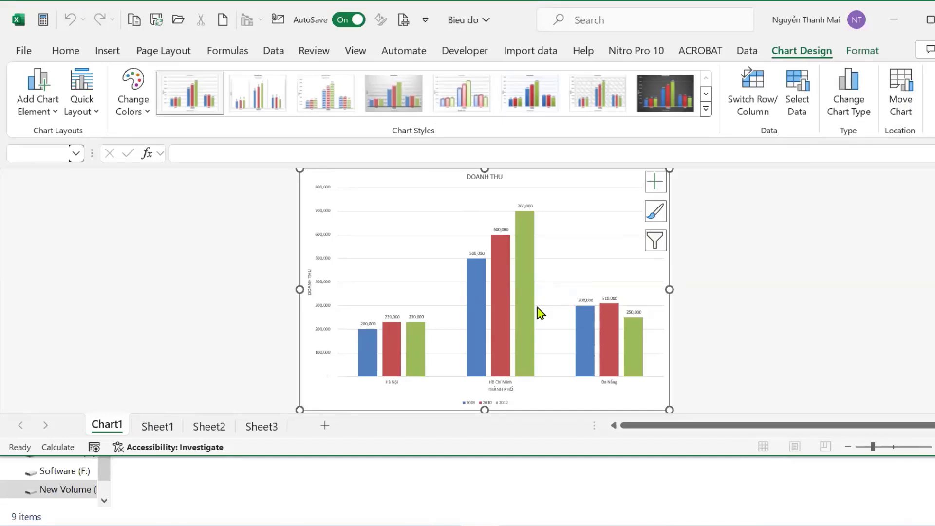
Switch to the Word study guide and maximize it at the Objective 5.1 chart tasks.
{"action": "key", "text": "alt+Tab"}
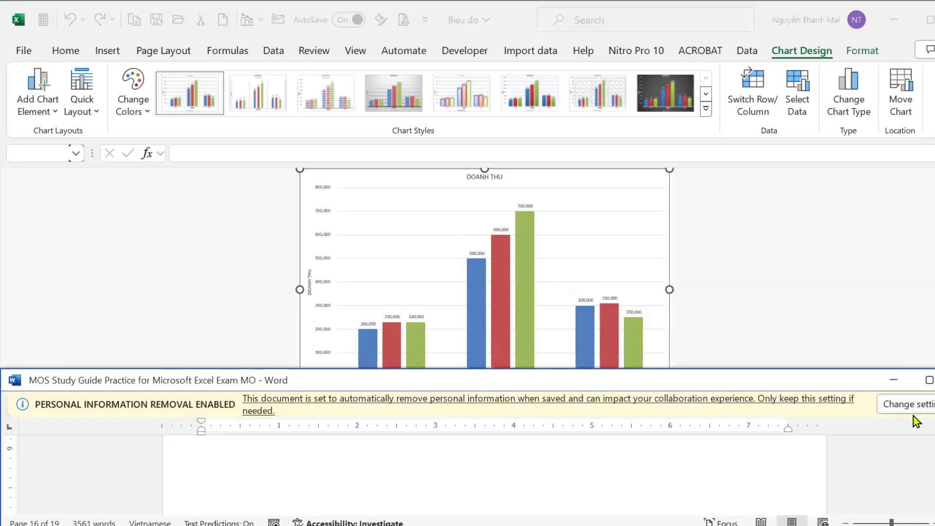
{"action": "scroll", "coordinate": [909, 443], "scroll_direction": "down", "scroll_amount": 2}
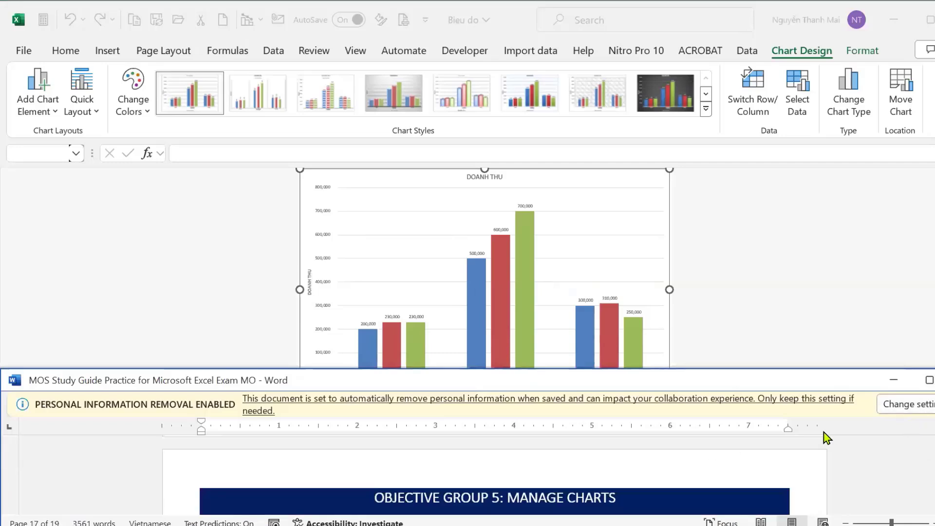
{"action": "left_click", "coordinate": [930, 380]}
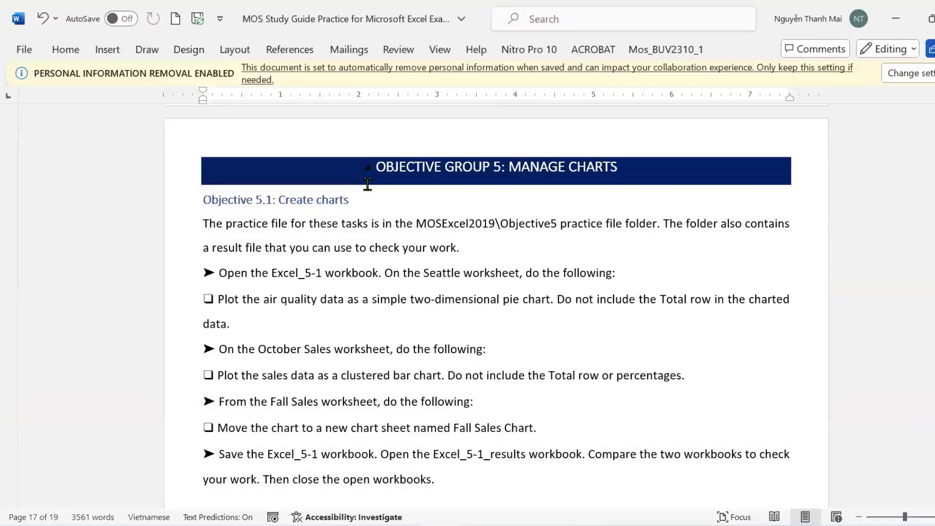
Give both lines of the 'Plot the air quality data…' Seattle pie-chart task a yellow highlight.
{"action": "scroll", "coordinate": [368, 184], "scroll_direction": "down", "scroll_amount": 15}
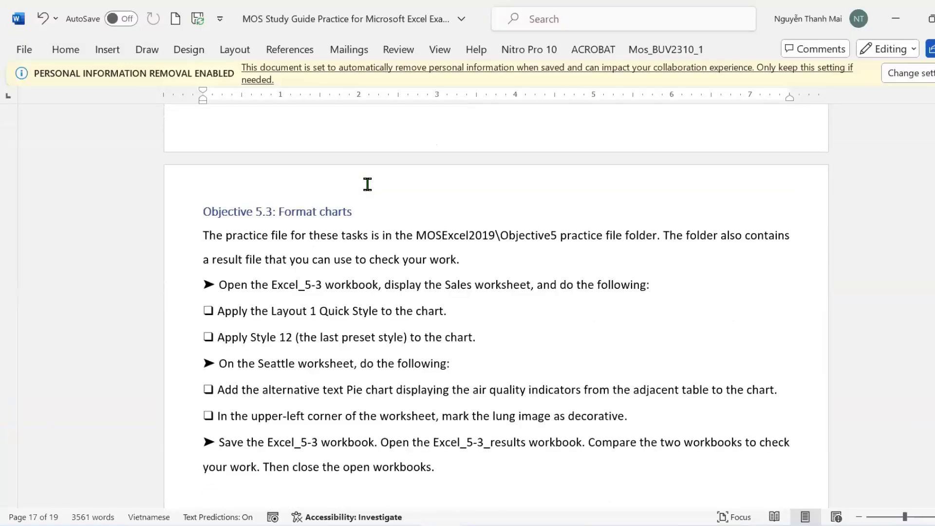
{"action": "scroll", "coordinate": [367, 185], "scroll_direction": "up", "scroll_amount": 15}
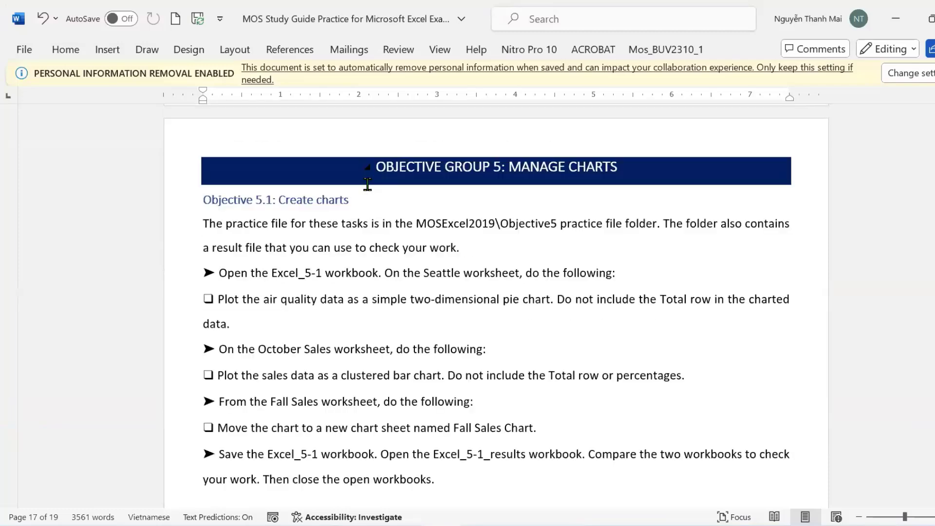
{"action": "scroll", "coordinate": [367, 184], "scroll_direction": "down", "scroll_amount": 3}
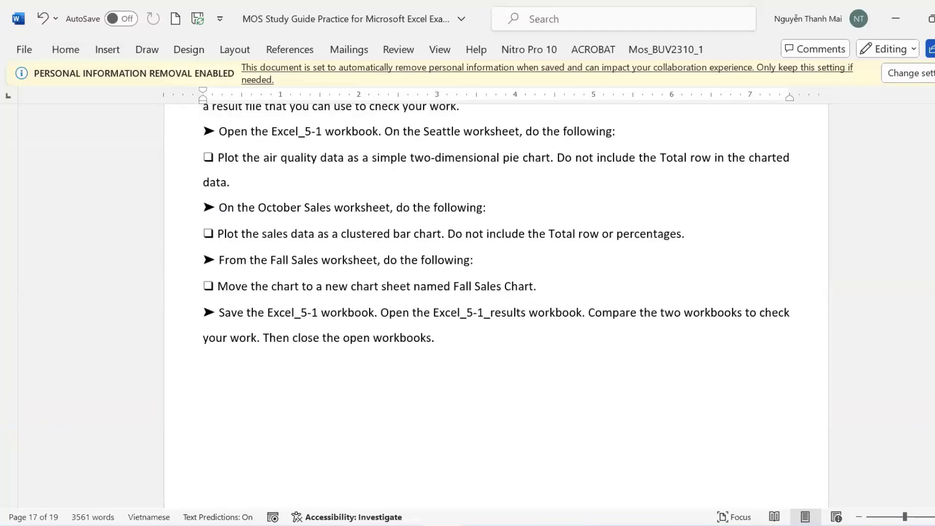
{"action": "left_click_drag", "start_coordinate": [932, 429], "coordinate": [931, 436]}
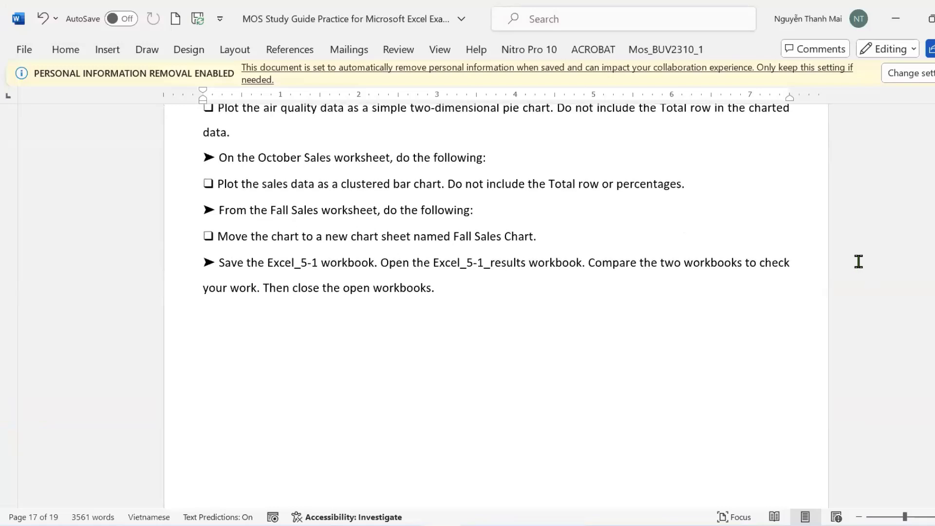
{"action": "scroll", "coordinate": [857, 264], "scroll_direction": "up", "scroll_amount": 3}
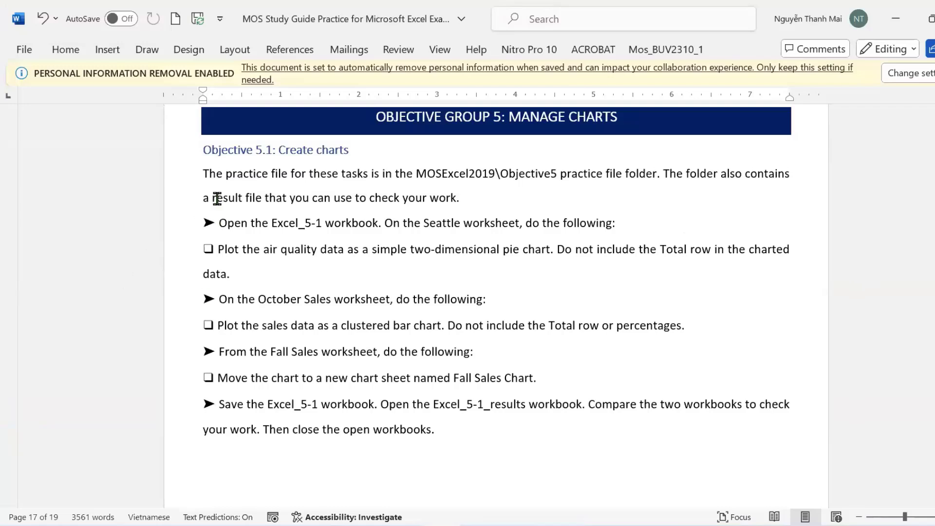
{"action": "left_click", "coordinate": [183, 251]}
{"action": "left_click_drag", "start_coordinate": [182, 282], "coordinate": [183, 282]}
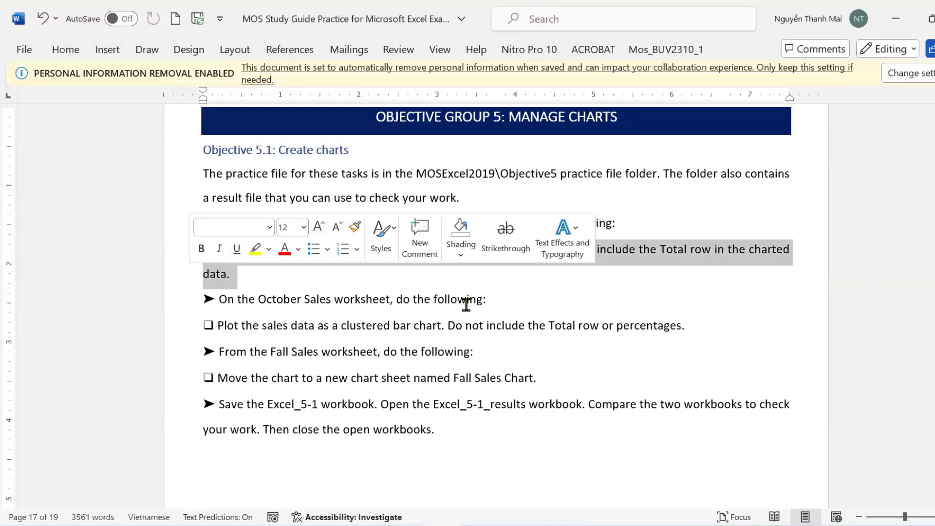
{"action": "left_click", "coordinate": [380, 277]}
{"action": "left_click_drag", "start_coordinate": [183, 249], "coordinate": [181, 280]}
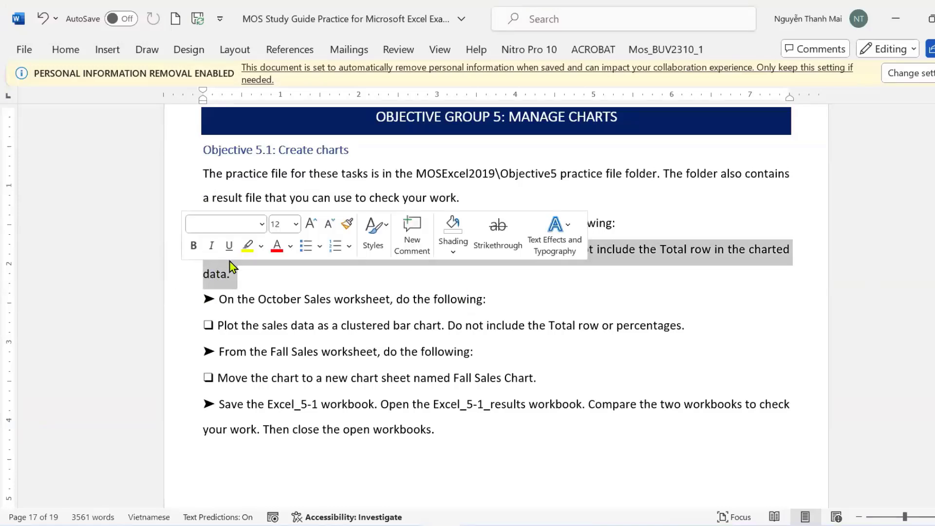
{"action": "left_click", "coordinate": [244, 248]}
{"action": "left_click", "coordinate": [566, 294]}
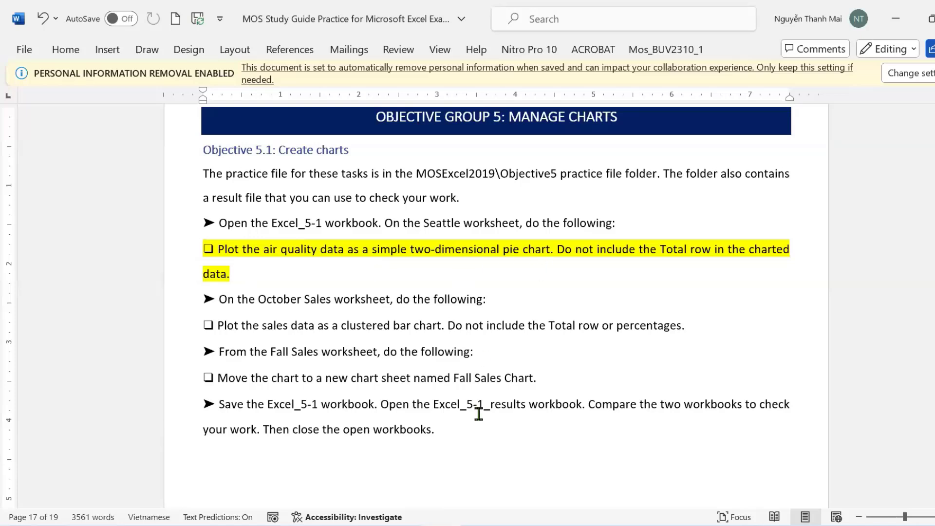
Switch from the study guide to the File Explorer window for the 7. Tập huấn Mos 2019_0824 folder.
{"action": "key", "text": "alt+Tab"}
{"action": "mouse_move", "coordinate": [328, 524]}
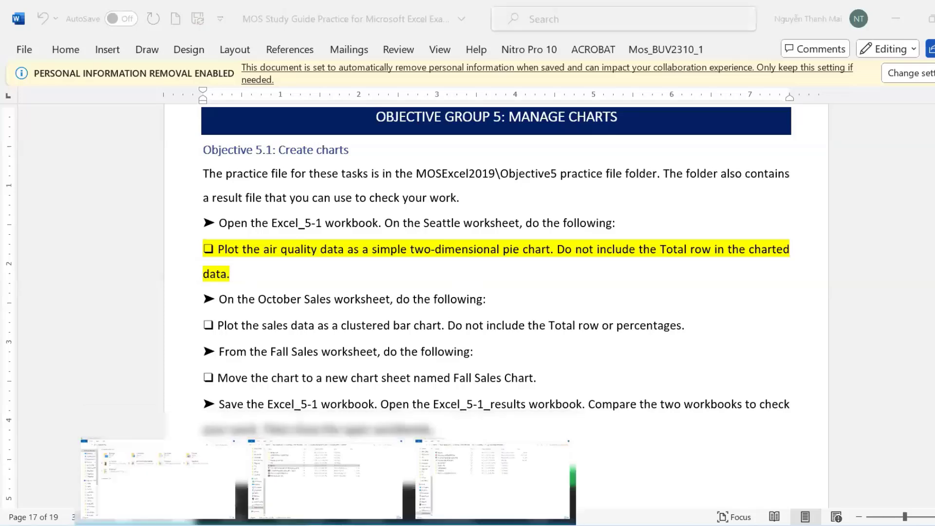
{"action": "key", "text": "alt+Tab"}
{"action": "key", "text": "alt+Tab"}
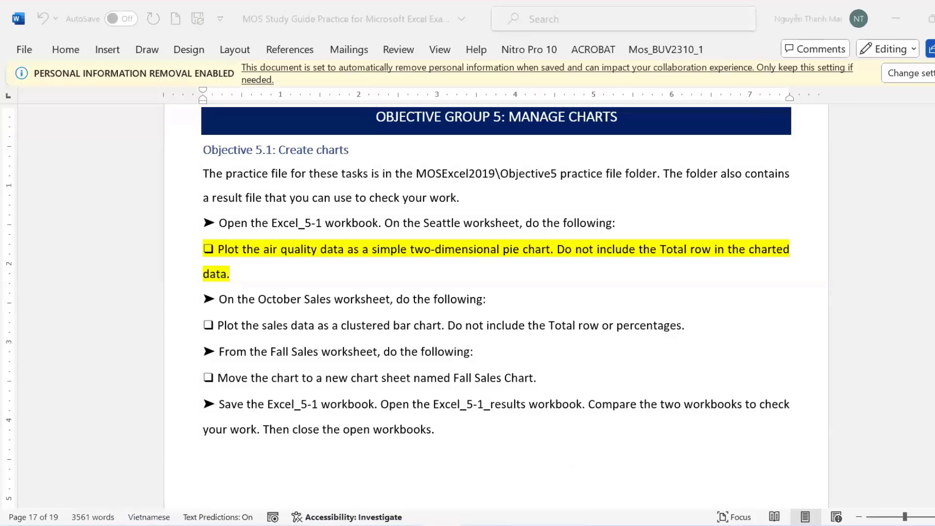
{"action": "mouse_move", "coordinate": [286, 505]}
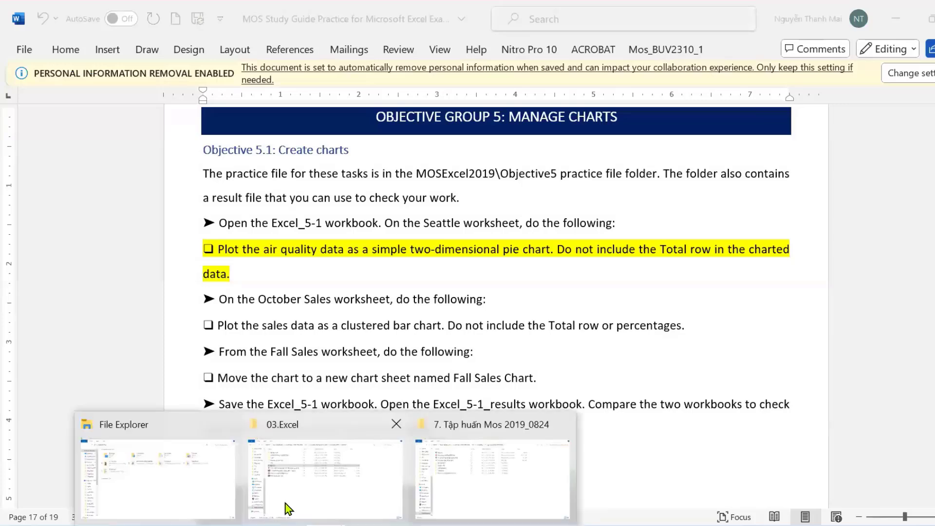
{"action": "left_click", "coordinate": [370, 496]}
Open Excel_5-1 from Practice file > MOS Excel 2019 Practice Files > Objective5.
{"action": "double_click", "coordinate": [171, 223]}
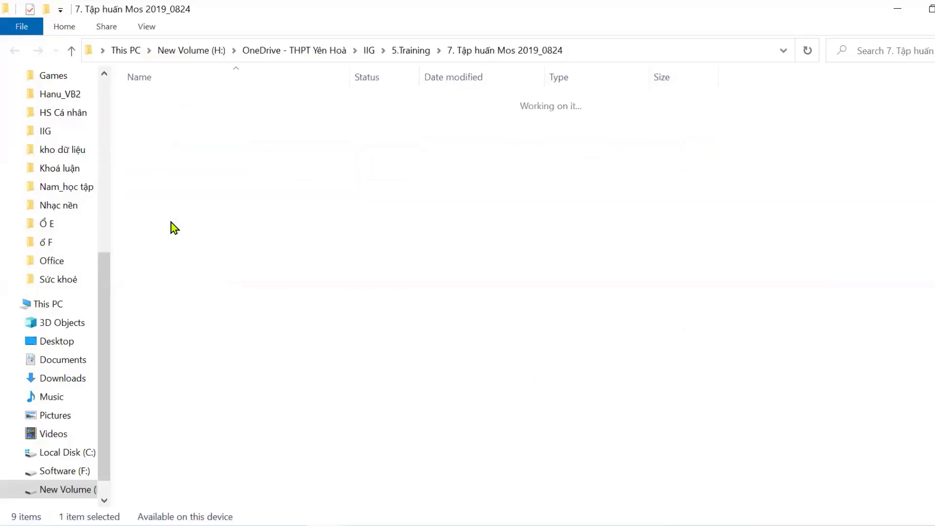
{"action": "left_click", "coordinate": [489, 51]}
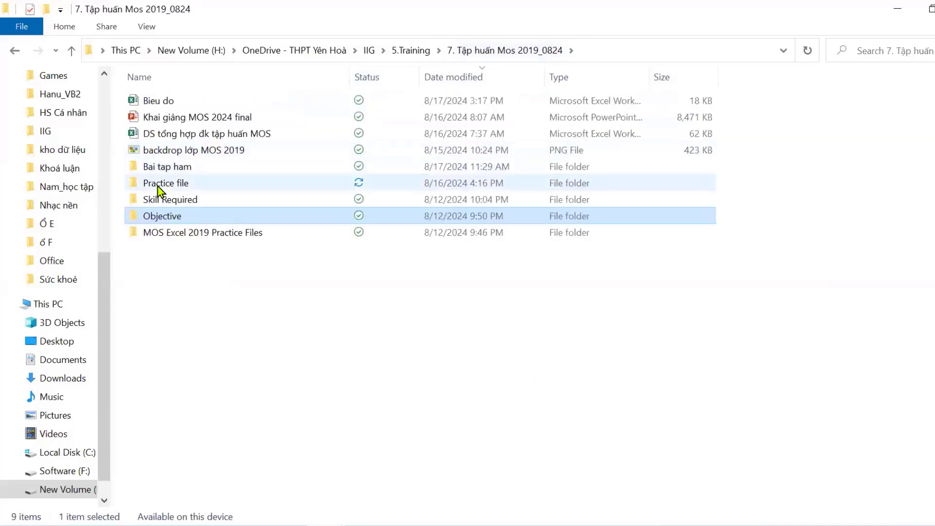
{"action": "double_click", "coordinate": [168, 184]}
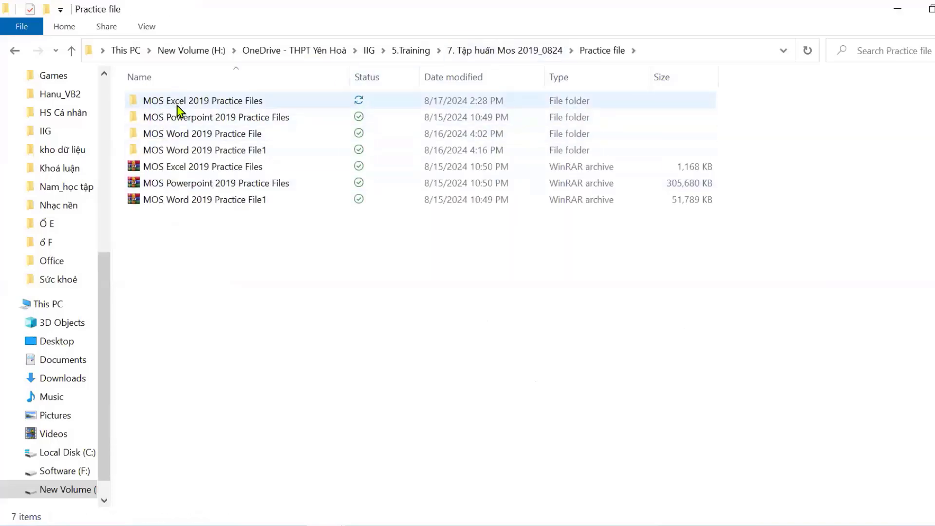
{"action": "double_click", "coordinate": [177, 106]}
{"action": "left_click", "coordinate": [179, 168]}
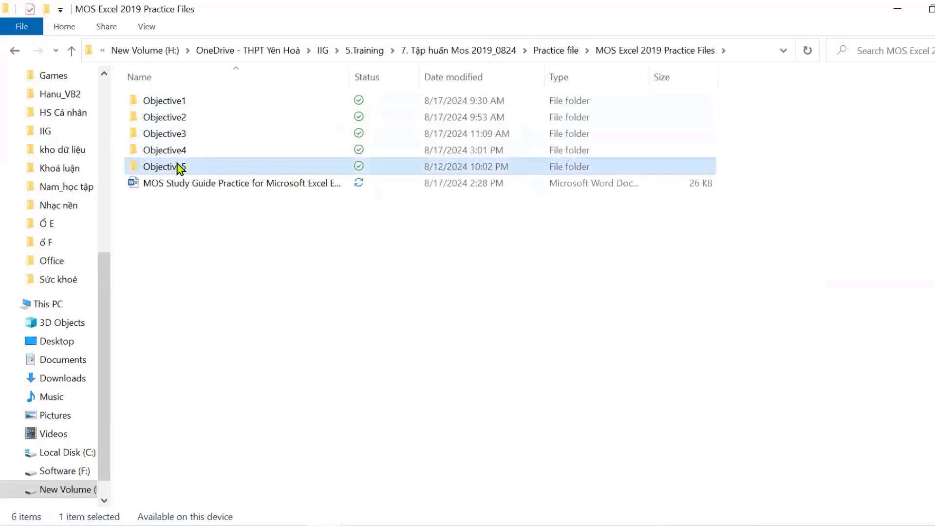
{"action": "double_click", "coordinate": [179, 167]}
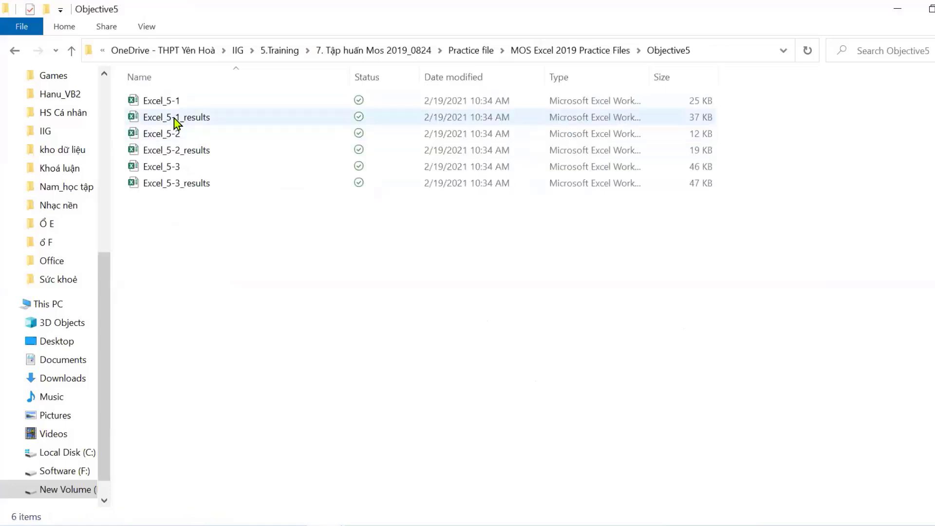
{"action": "left_click", "coordinate": [168, 102]}
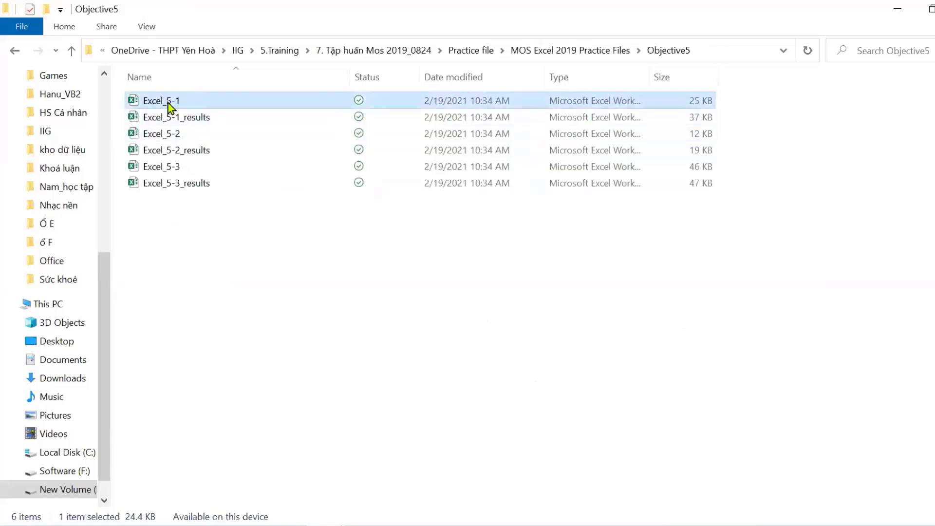
{"action": "double_click", "coordinate": [168, 103]}
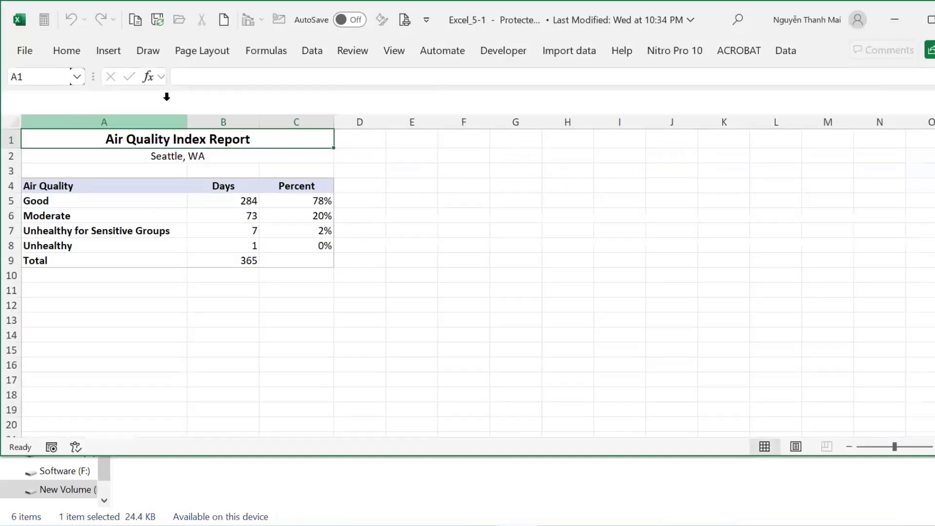
Enable editing on Excel_5-1 and shorten the Excel window to the upper screen.
{"action": "left_click", "coordinate": [409, 74]}
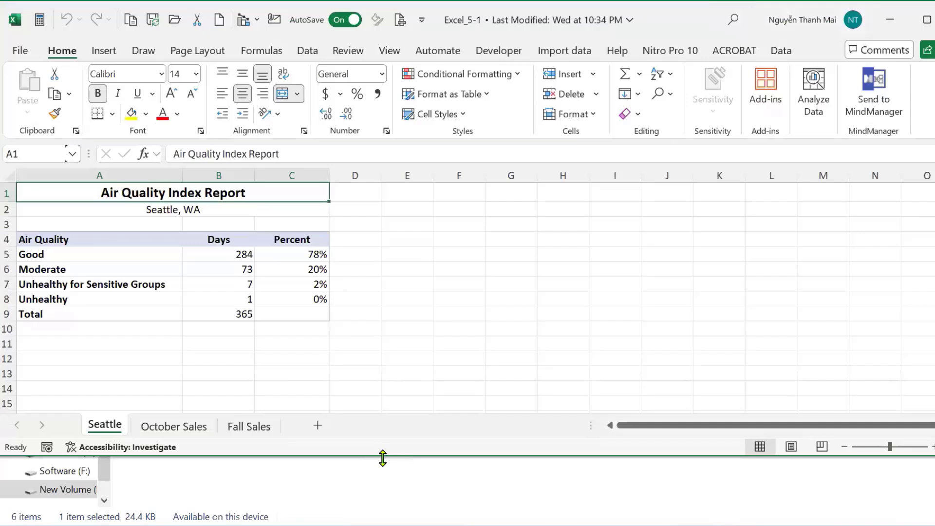
{"action": "left_click_drag", "start_coordinate": [383, 458], "coordinate": [388, 377]}
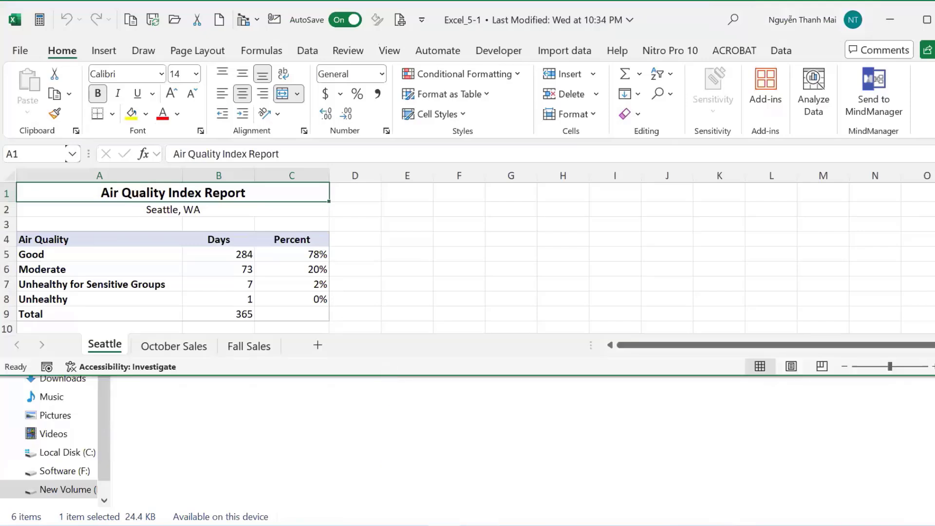
Restore the Word study guide down to a smaller window beneath Excel.
{"action": "key", "text": "alt+Tab"}
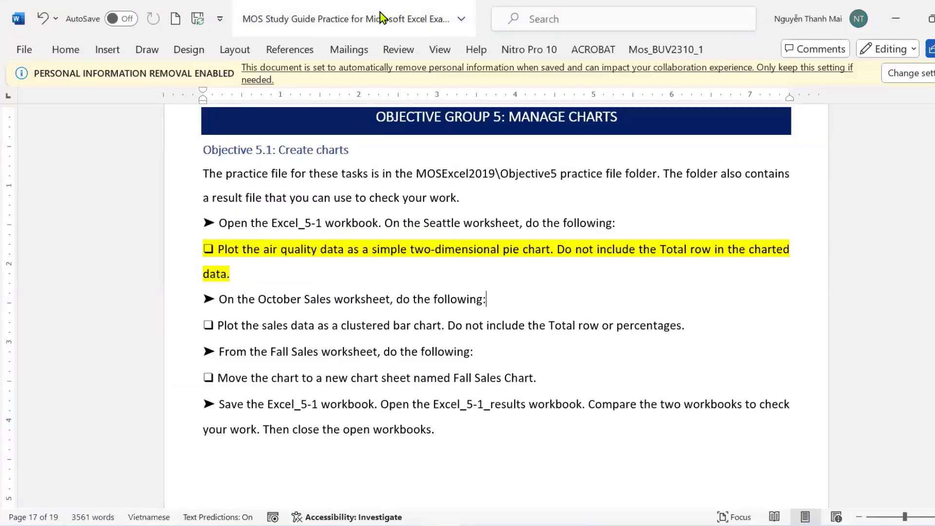
{"action": "left_click", "coordinate": [378, 19]}
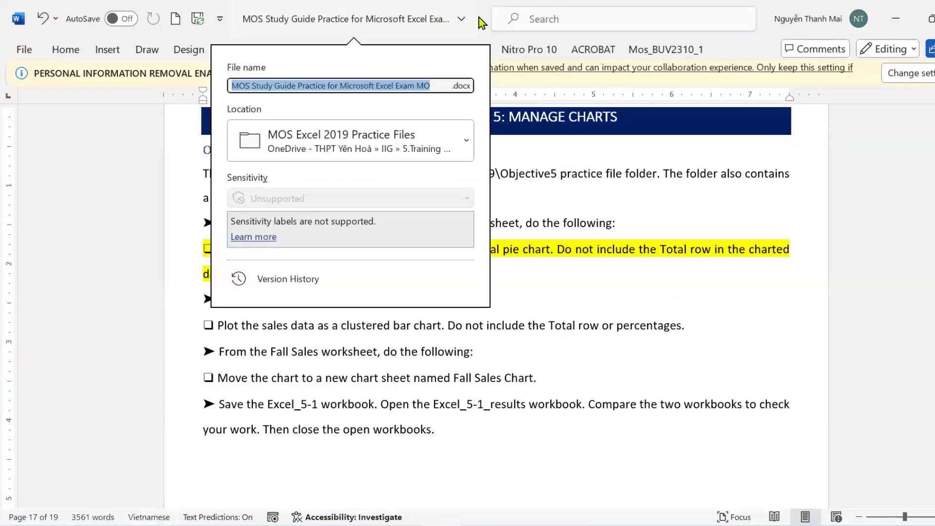
{"action": "left_click", "coordinate": [480, 21]}
{"action": "double_click", "coordinate": [481, 21]}
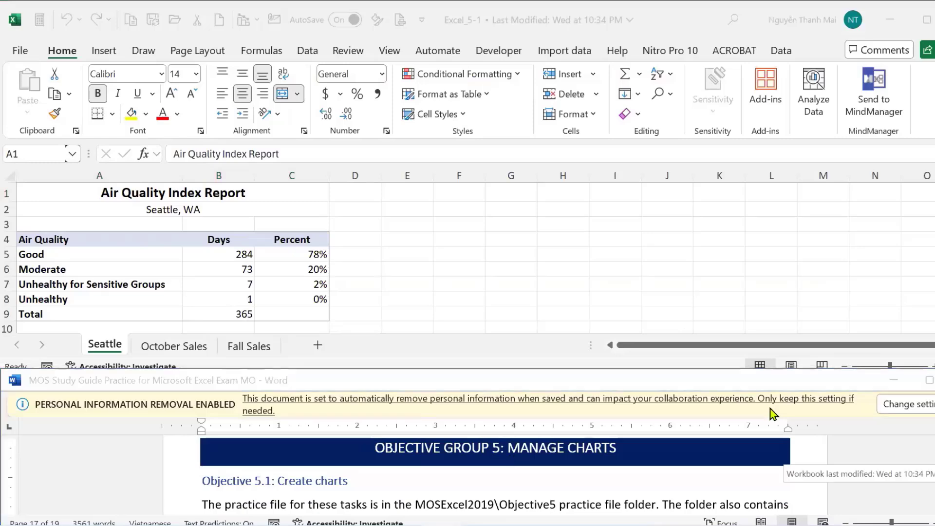
Scroll the study guide to the 2-D pie chart task that excludes the Total row.
{"action": "left_click", "coordinate": [767, 298]}
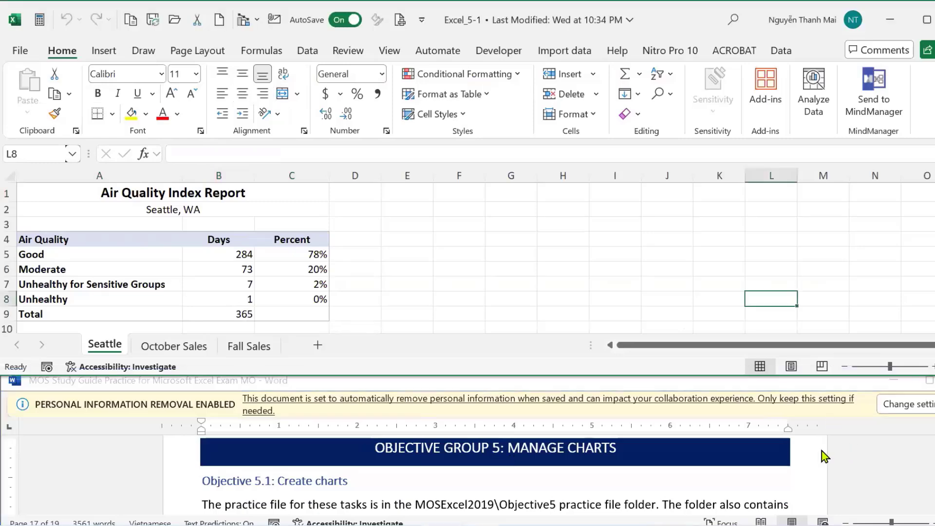
{"action": "scroll", "coordinate": [822, 452], "scroll_direction": "down", "scroll_amount": 1}
{"action": "scroll", "coordinate": [820, 452], "scroll_direction": "down", "scroll_amount": 1}
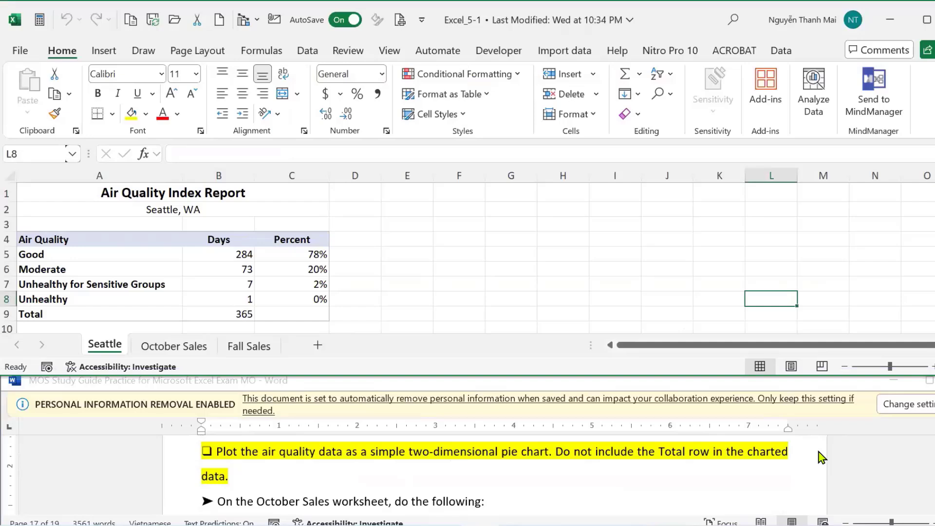
{"action": "left_click", "coordinate": [853, 463]}
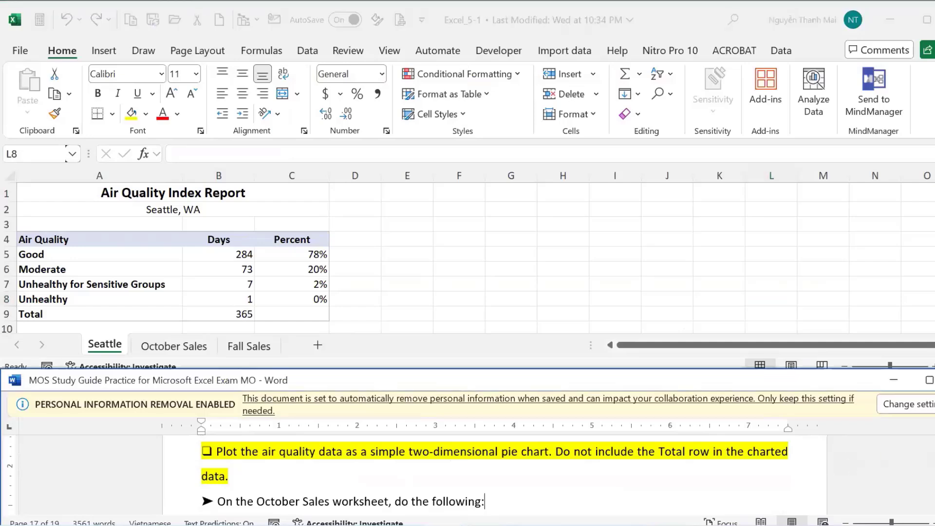
{"action": "scroll", "coordinate": [495, 475], "scroll_direction": "up", "scroll_amount": 1}
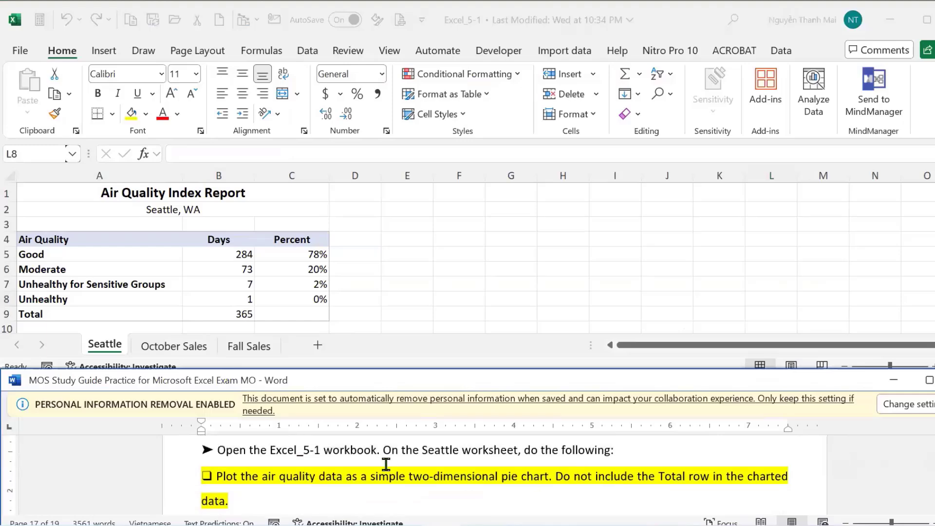
{"action": "left_click", "coordinate": [98, 352]}
{"action": "key", "text": "alt+Tab"}
{"action": "key", "text": "Down"}
{"action": "key", "text": "Down"}
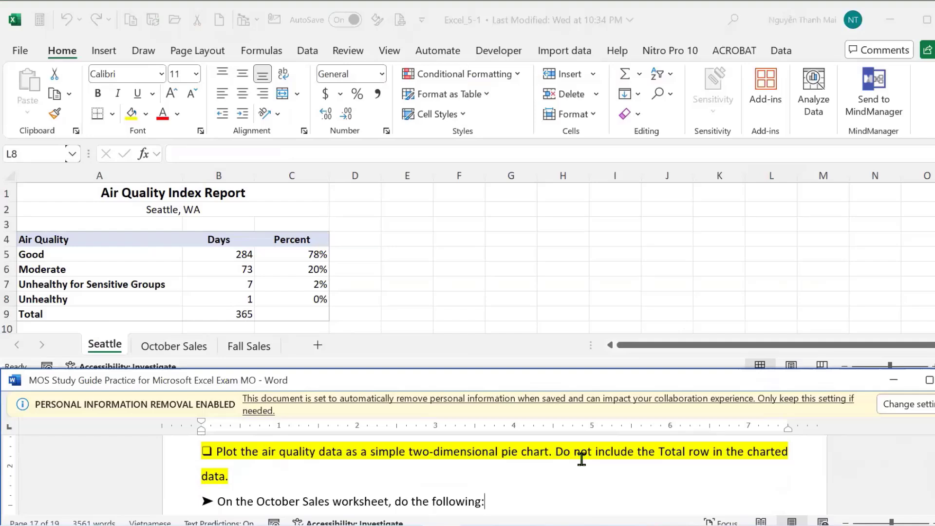
Insert a 2-D pie chart of the air-quality data A4:C8 and move it right of the Percent column.
{"action": "left_click", "coordinate": [32, 237]}
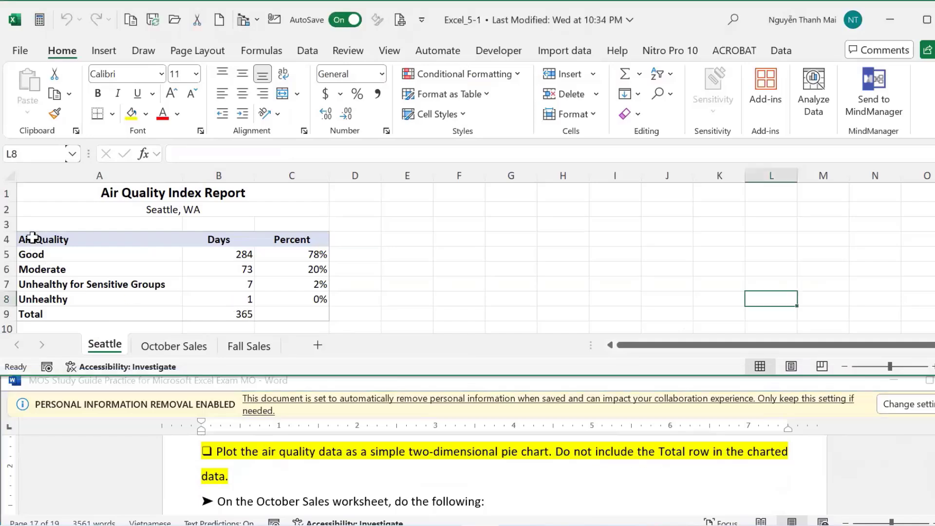
{"action": "left_click_drag", "start_coordinate": [32, 237], "coordinate": [313, 298]}
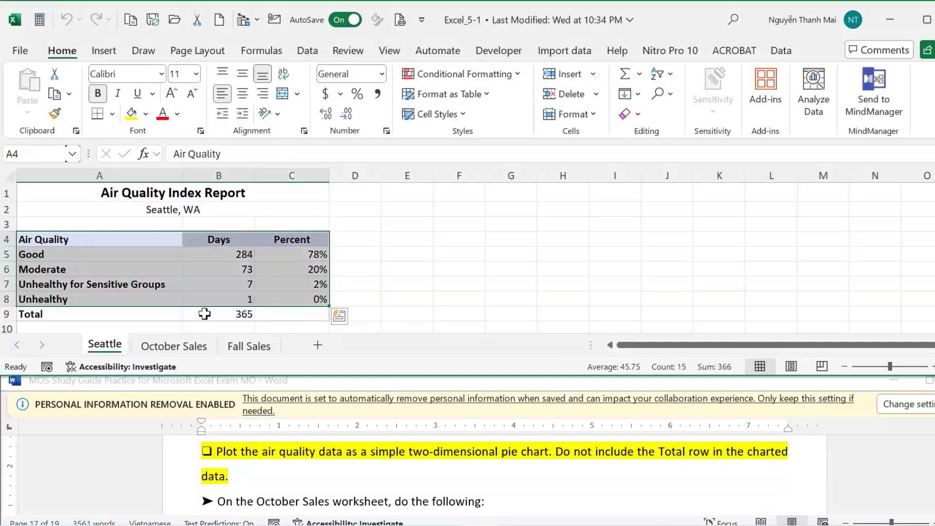
{"action": "left_click", "coordinate": [106, 52]}
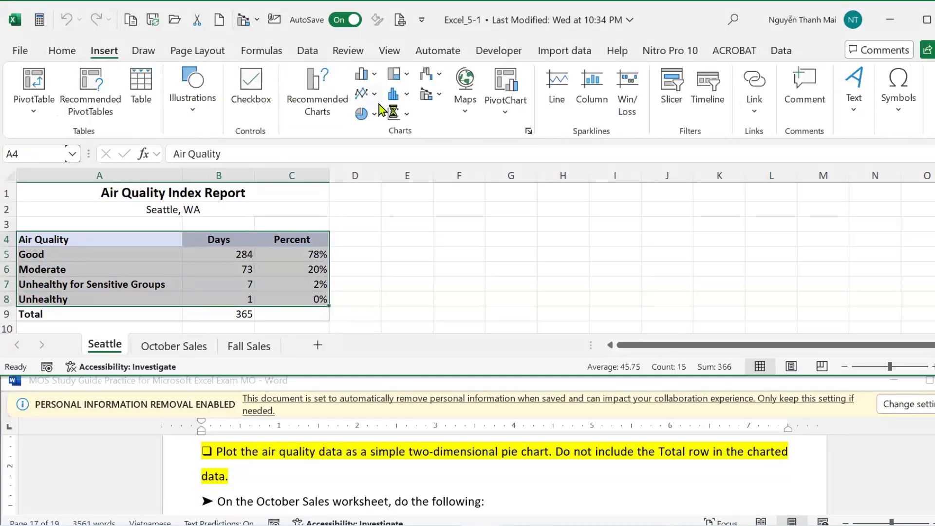
{"action": "left_click", "coordinate": [376, 115]}
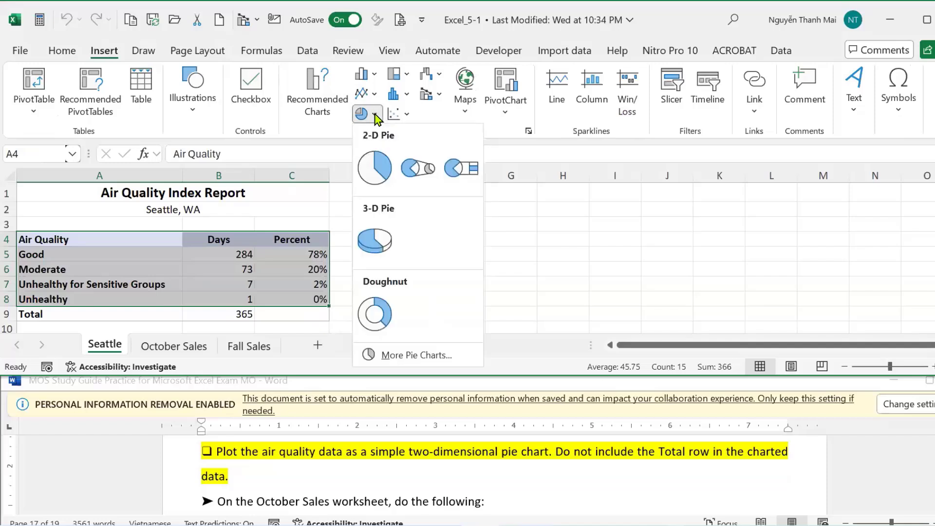
{"action": "left_click", "coordinate": [370, 167]}
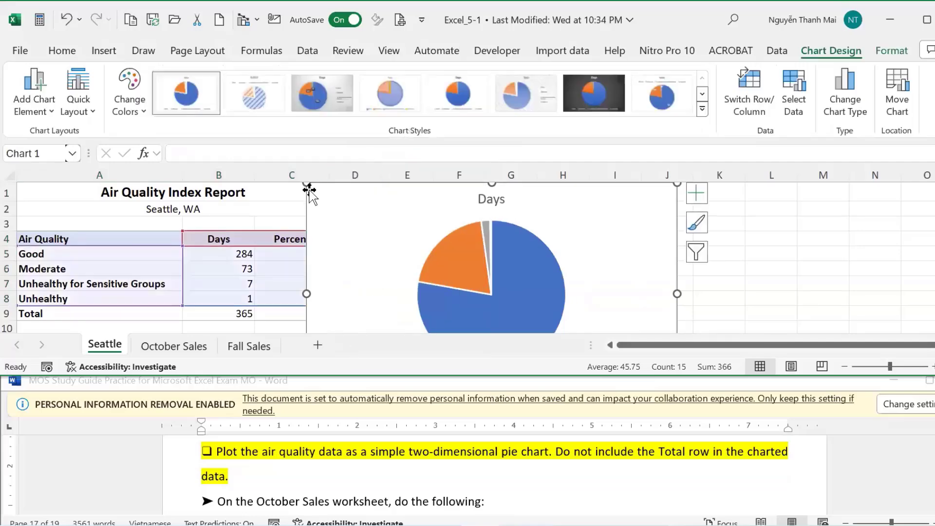
{"action": "left_click_drag", "start_coordinate": [306, 184], "coordinate": [467, 207]}
{"action": "key", "text": "ctrl+z"}
{"action": "key", "text": "ctrl+z"}
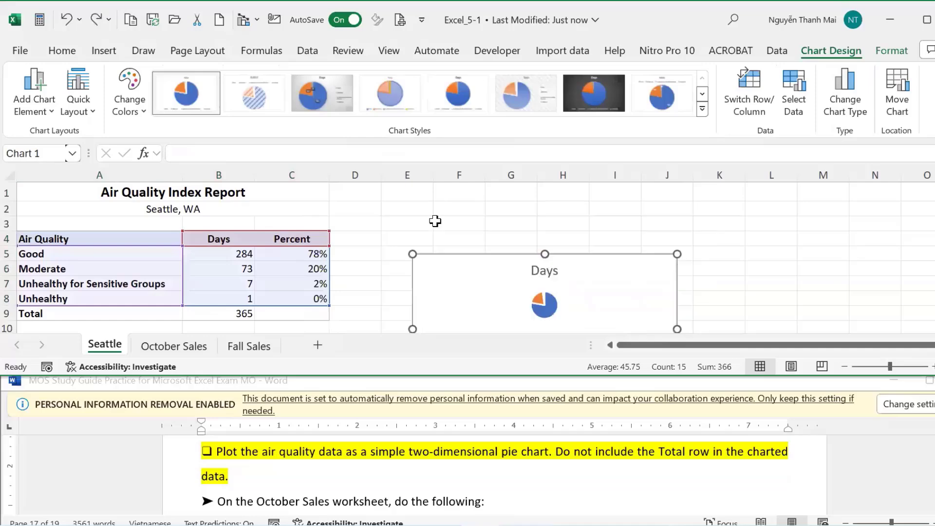
{"action": "left_click_drag", "start_coordinate": [653, 246], "coordinate": [736, 239]}
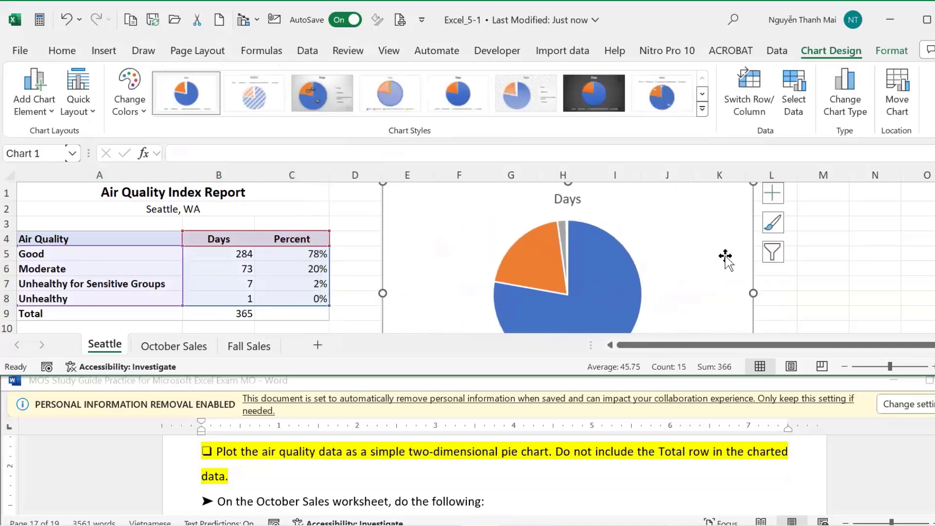
Scroll the study guide to the October Sales clustered bar chart task.
{"action": "left_click", "coordinate": [579, 475]}
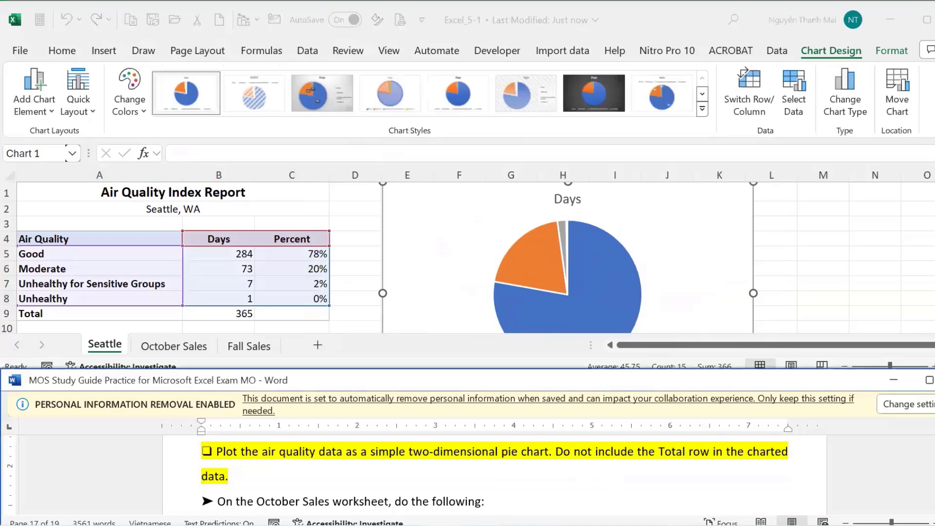
{"action": "scroll", "coordinate": [495, 475], "scroll_direction": "down", "scroll_amount": 1}
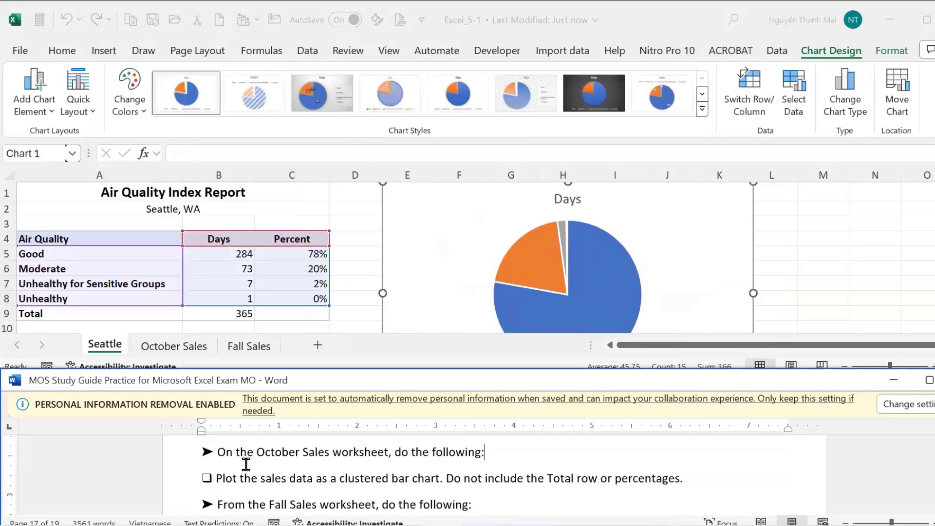
{"action": "left_click", "coordinate": [166, 348]}
On the October Sales sheet, select the Category and Sales data A1:B19 without the Total row.
{"action": "left_click", "coordinate": [164, 348]}
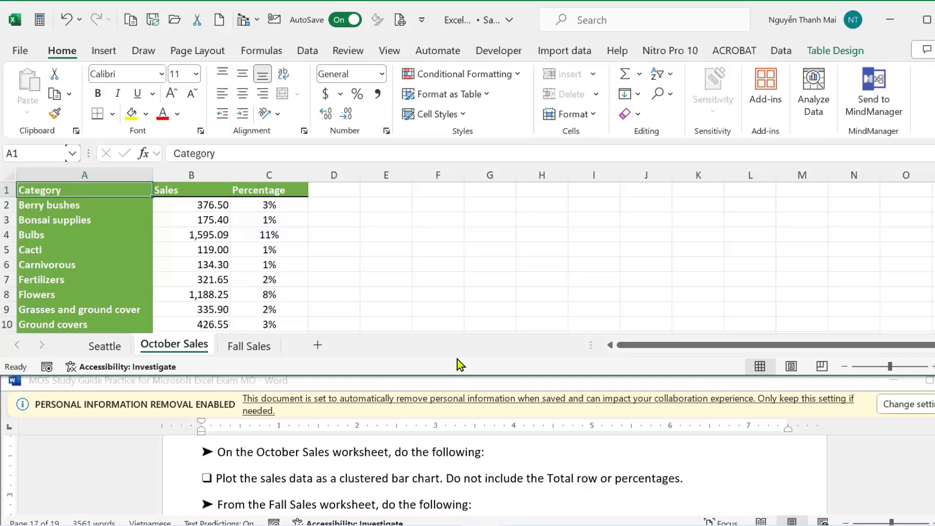
{"action": "left_click", "coordinate": [134, 236]}
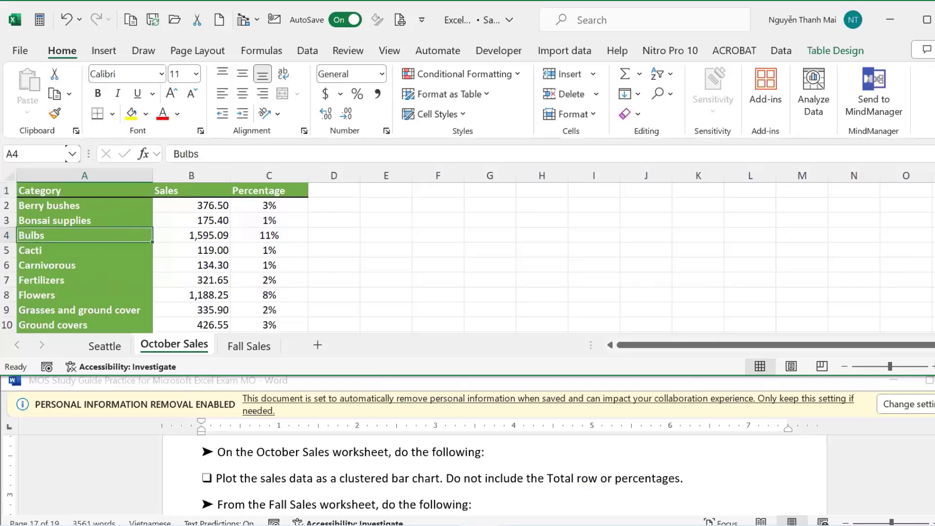
{"action": "scroll", "coordinate": [468, 258], "scroll_direction": "down", "scroll_amount": 3}
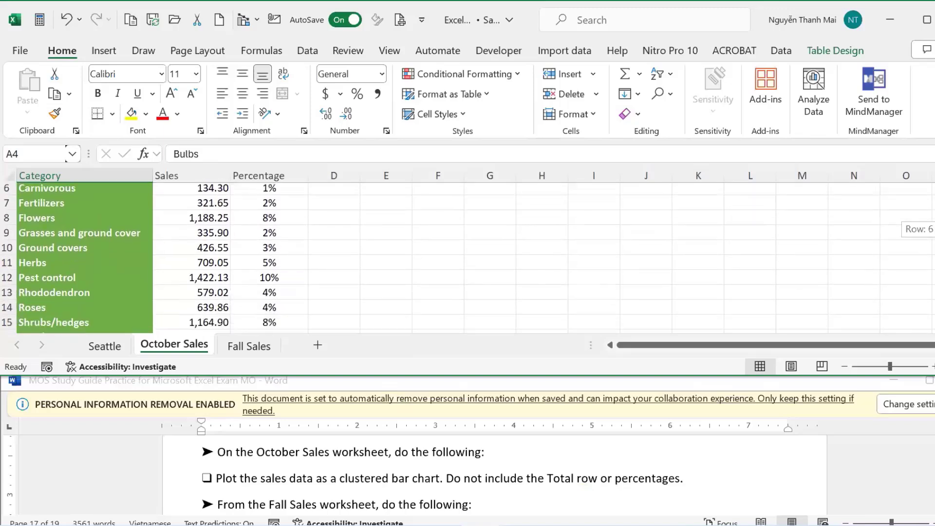
{"action": "scroll", "coordinate": [468, 258], "scroll_direction": "down", "scroll_amount": 1}
{"action": "scroll", "coordinate": [468, 258], "scroll_direction": "up", "scroll_amount": 4}
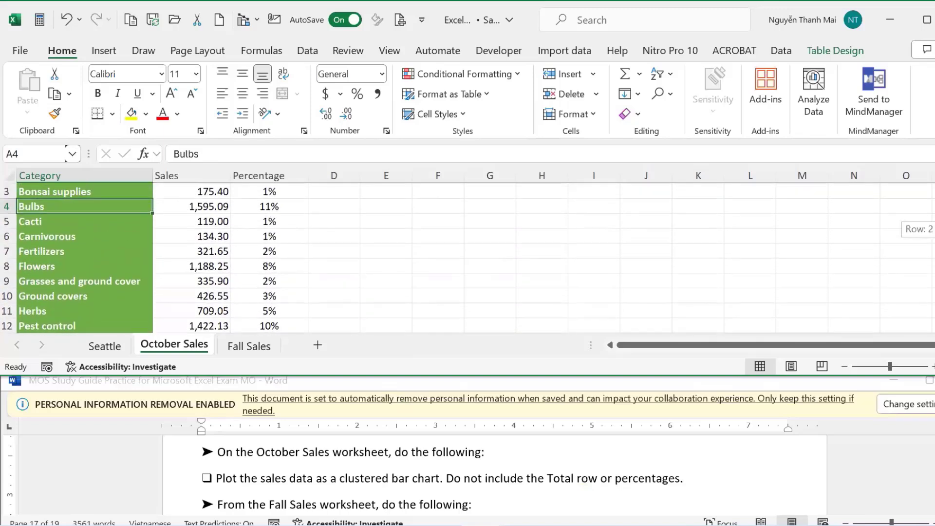
{"action": "left_click", "coordinate": [120, 190]}
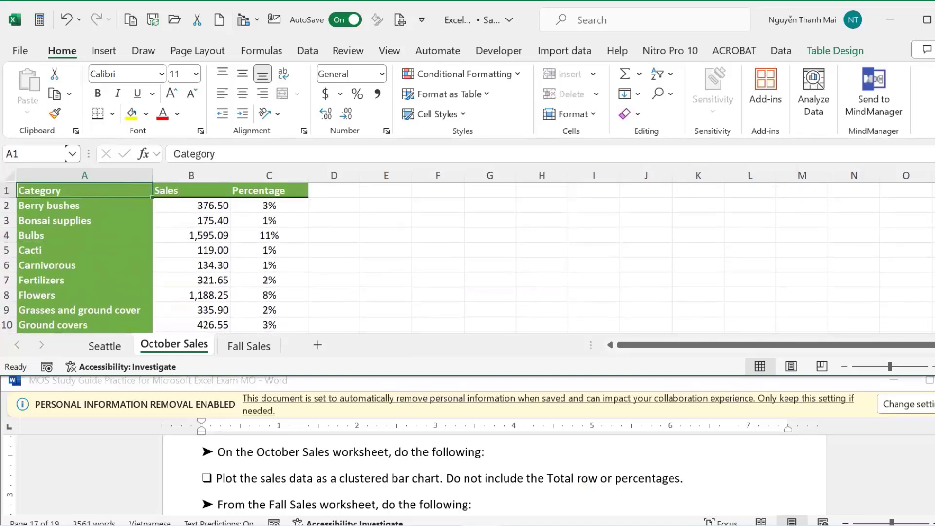
{"action": "scroll", "coordinate": [468, 258], "scroll_direction": "down", "scroll_amount": 4}
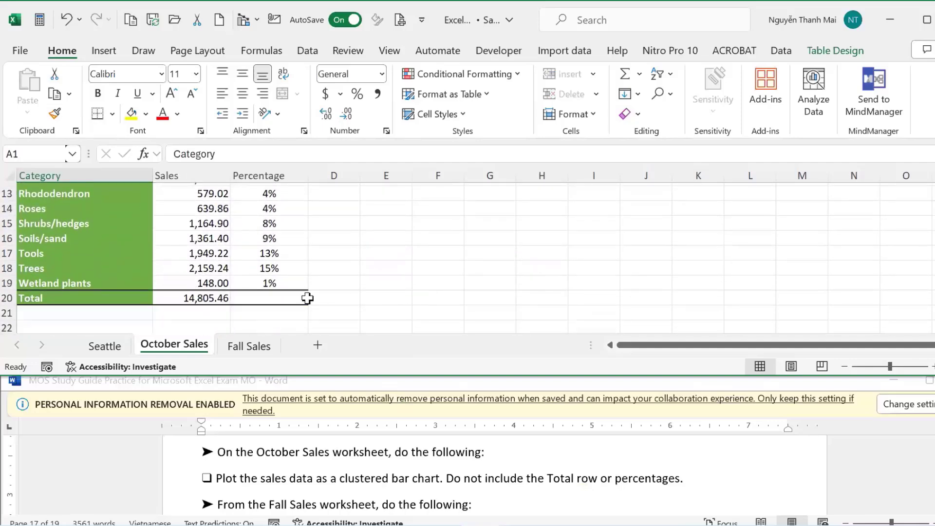
{"action": "left_click", "coordinate": [209, 283], "text": "shift"}
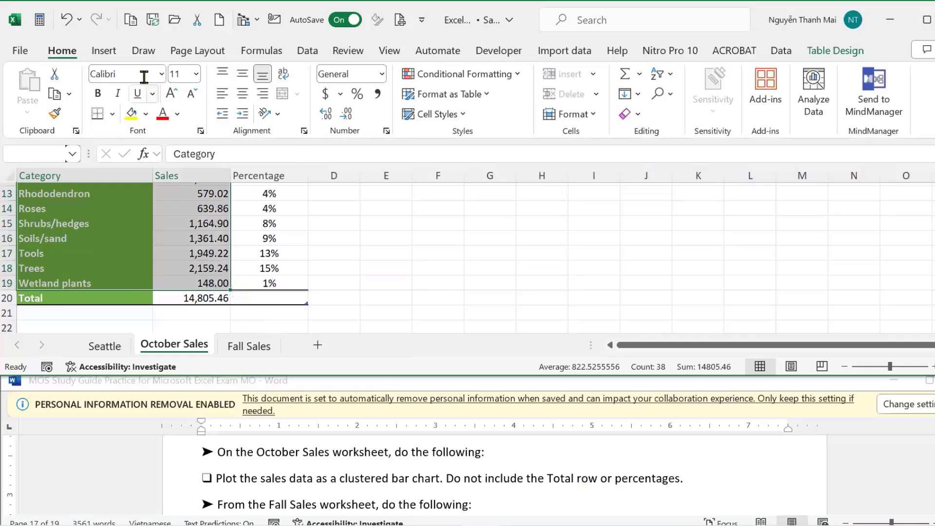
Insert a Clustered Bar chart from All Charts > Bar and move it right of the table.
{"action": "left_click", "coordinate": [105, 52]}
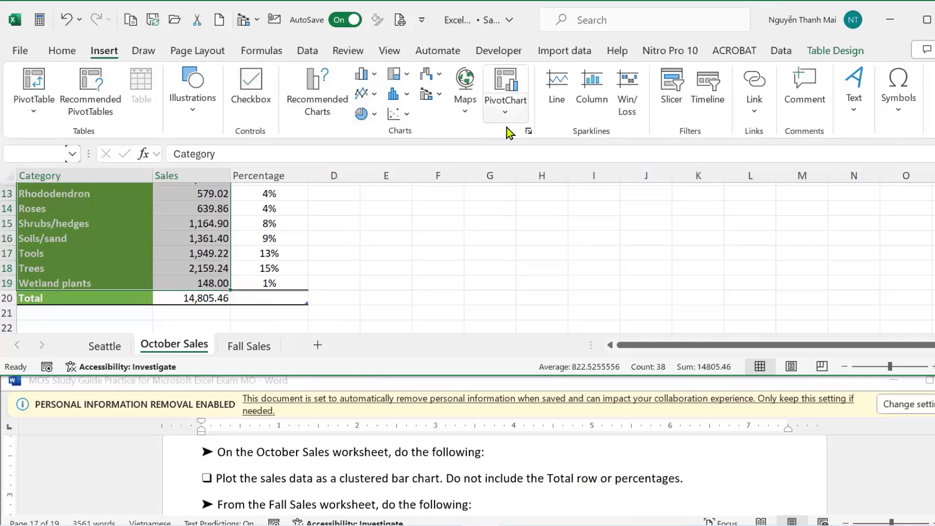
{"action": "left_click", "coordinate": [527, 131]}
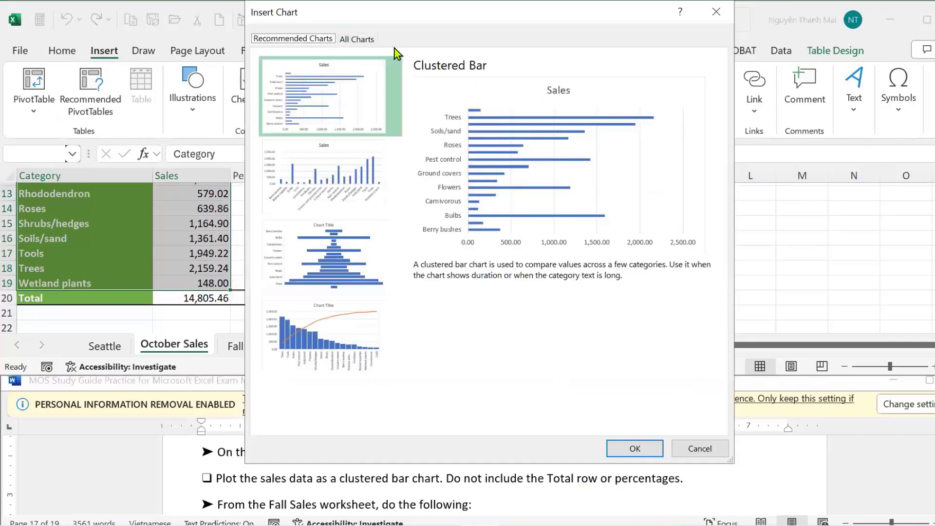
{"action": "left_click", "coordinate": [358, 39]}
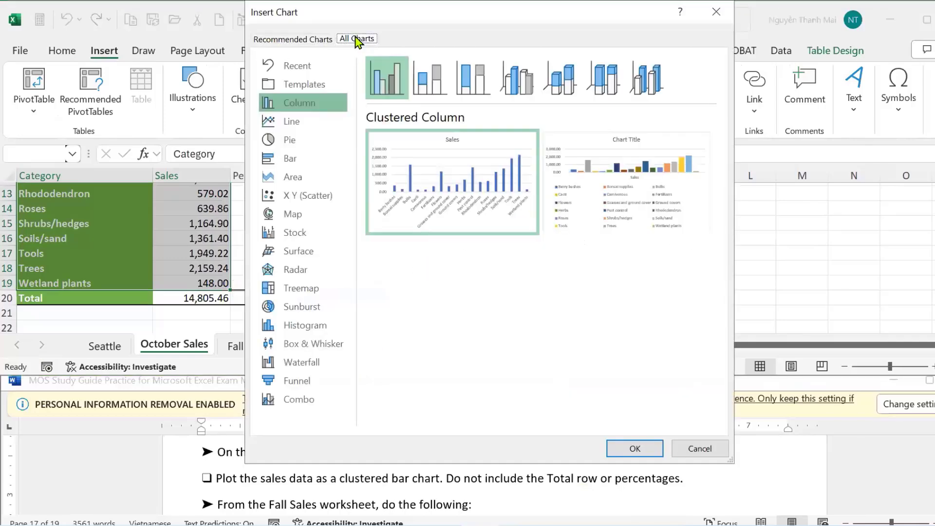
{"action": "left_click", "coordinate": [291, 159]}
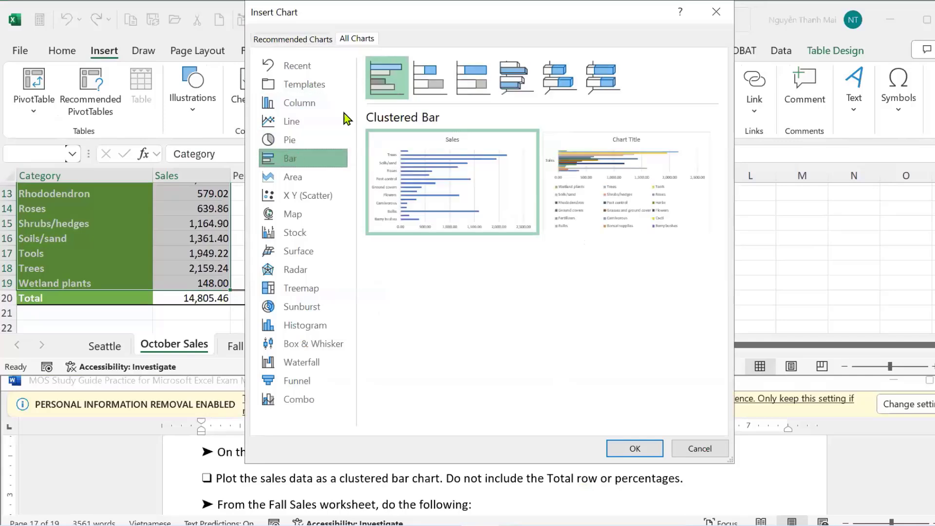
{"action": "double_click", "coordinate": [384, 86]}
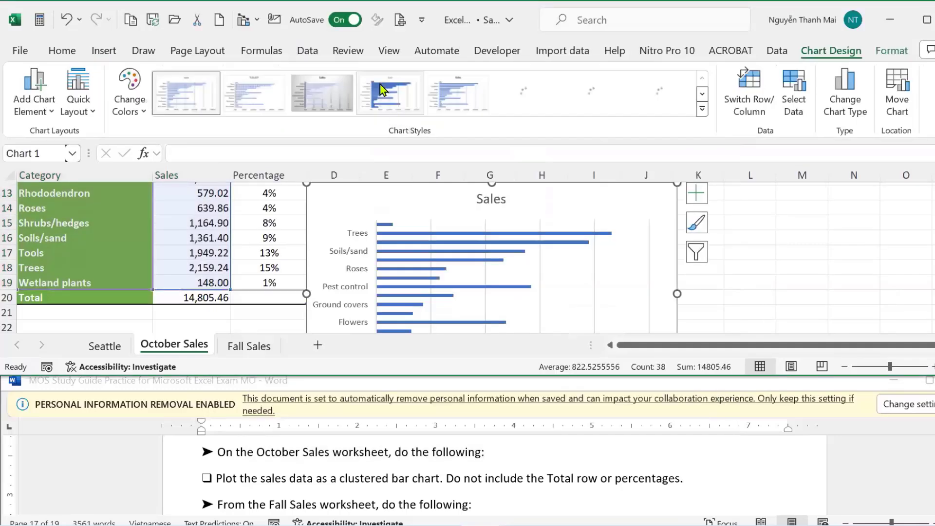
{"action": "left_click_drag", "start_coordinate": [418, 195], "coordinate": [533, 186]}
Highlight the move-chart task in yellow in the study guide and go to the Fall Sales sheet.
{"action": "left_click", "coordinate": [485, 452]}
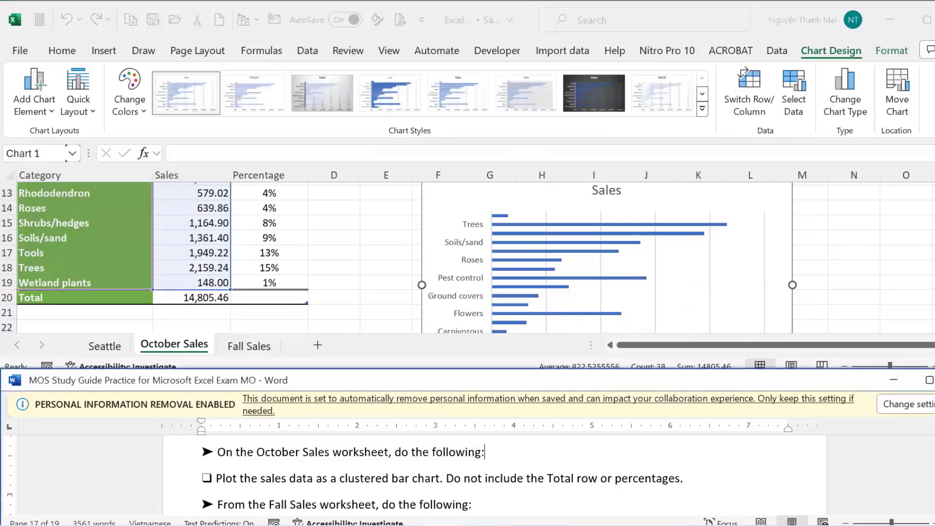
{"action": "scroll", "coordinate": [495, 473], "scroll_direction": "down", "scroll_amount": 1}
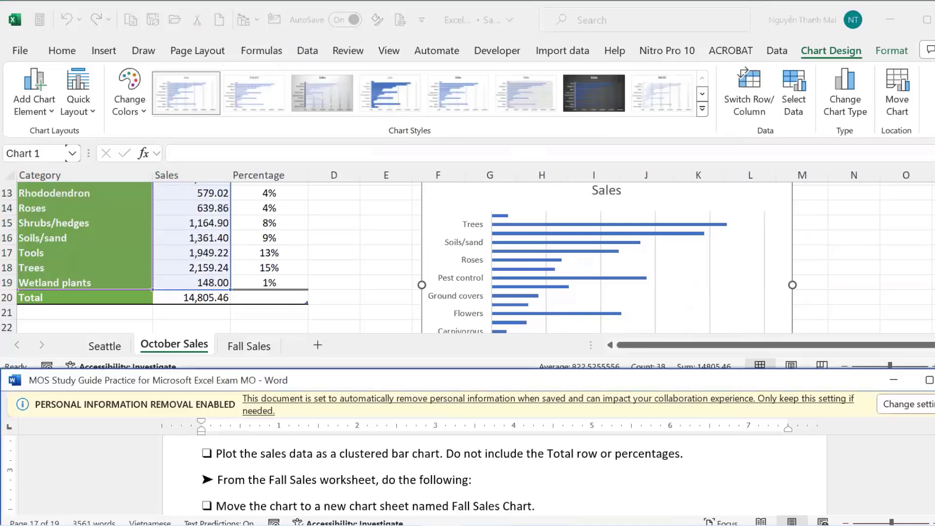
{"action": "scroll", "coordinate": [494, 472], "scroll_direction": "down", "scroll_amount": 1}
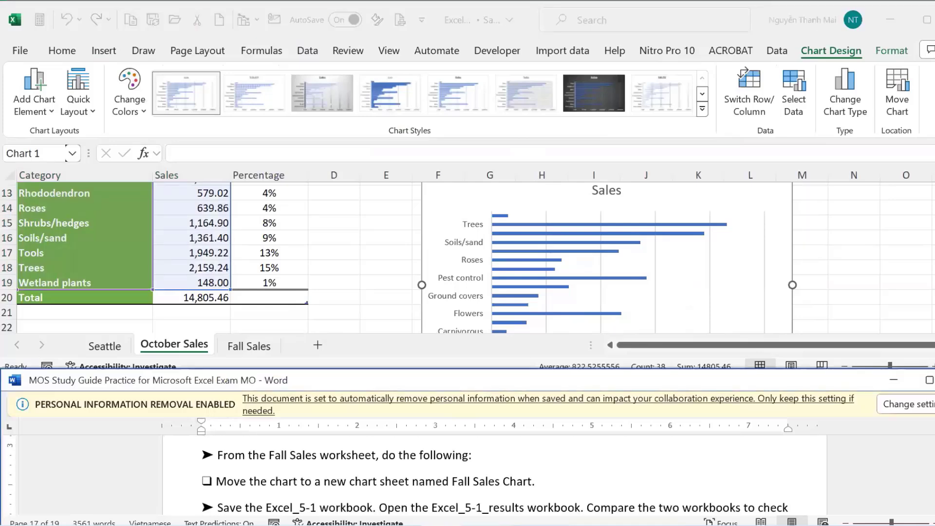
{"action": "scroll", "coordinate": [650, 493], "scroll_direction": "up", "scroll_amount": 1}
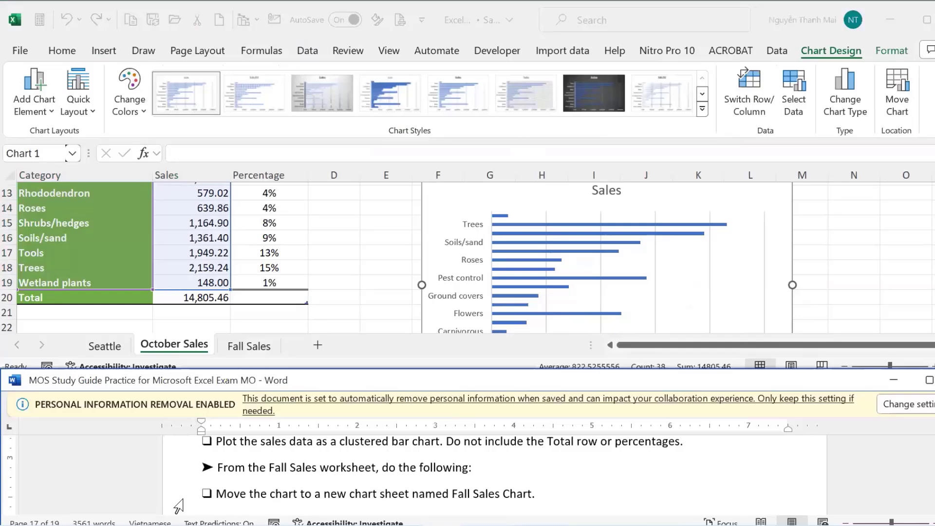
{"action": "left_click", "coordinate": [180, 496]}
{"action": "left_click", "coordinate": [248, 473]}
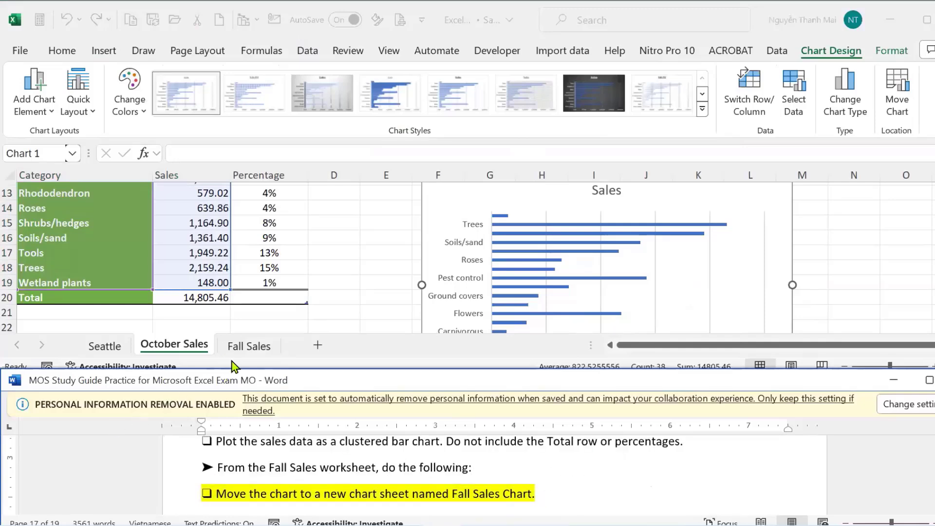
{"action": "left_click", "coordinate": [249, 349]}
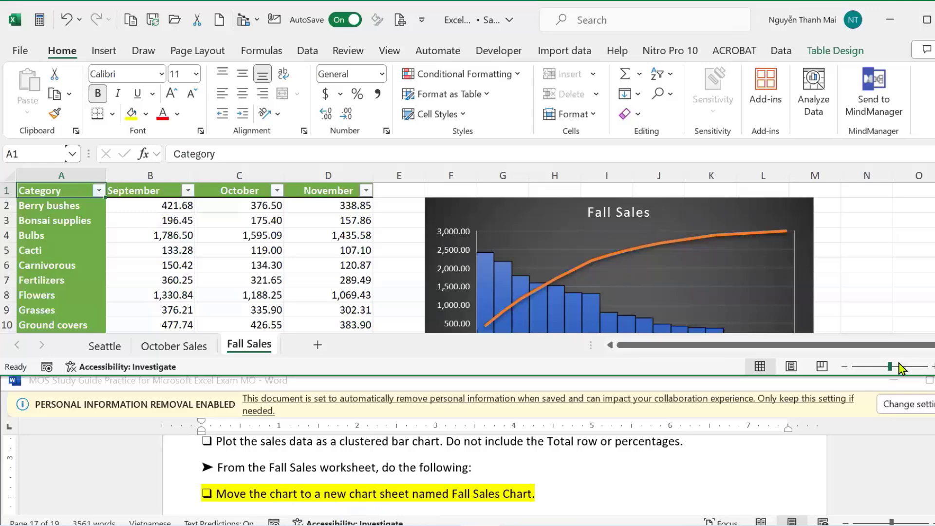
{"action": "left_click", "coordinate": [878, 366]}
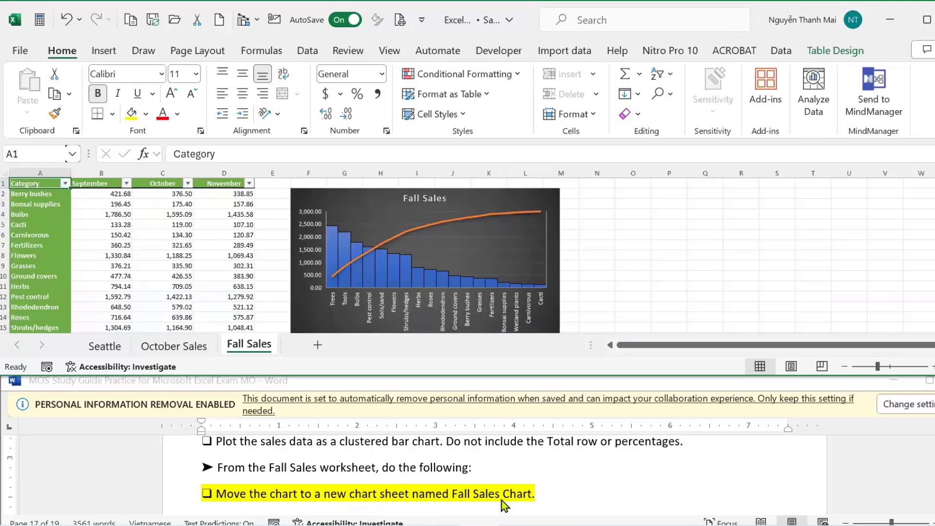
{"action": "scroll", "coordinate": [533, 215], "scroll_direction": "down", "scroll_amount": 3}
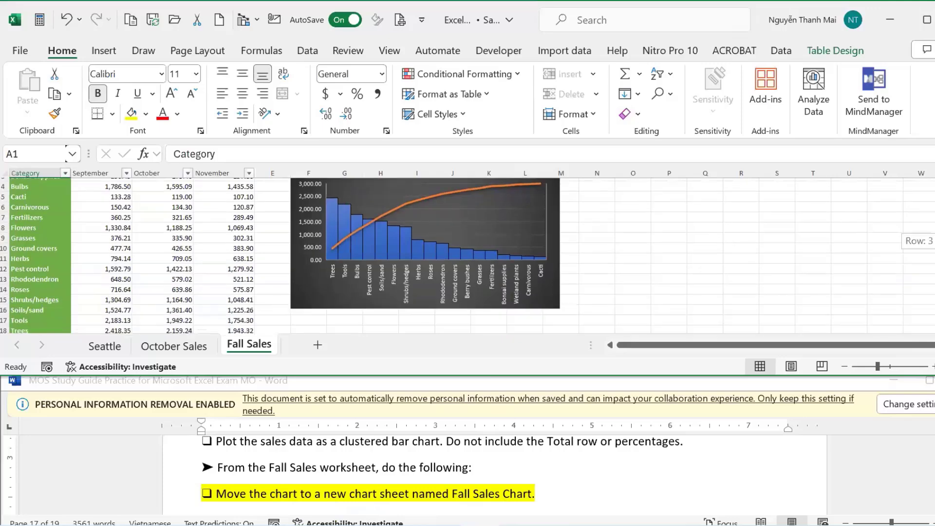
{"action": "scroll", "coordinate": [533, 215], "scroll_direction": "up", "scroll_amount": 3}
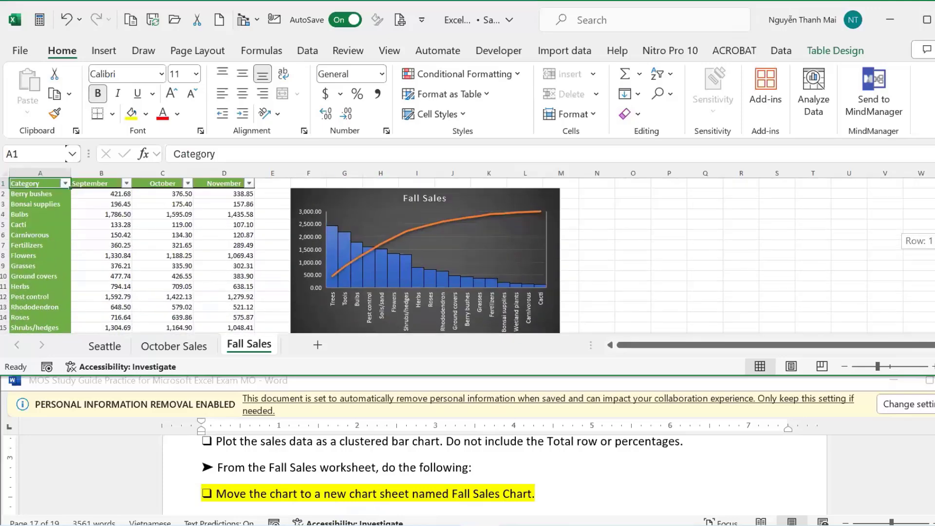
{"action": "left_click", "coordinate": [500, 205]}
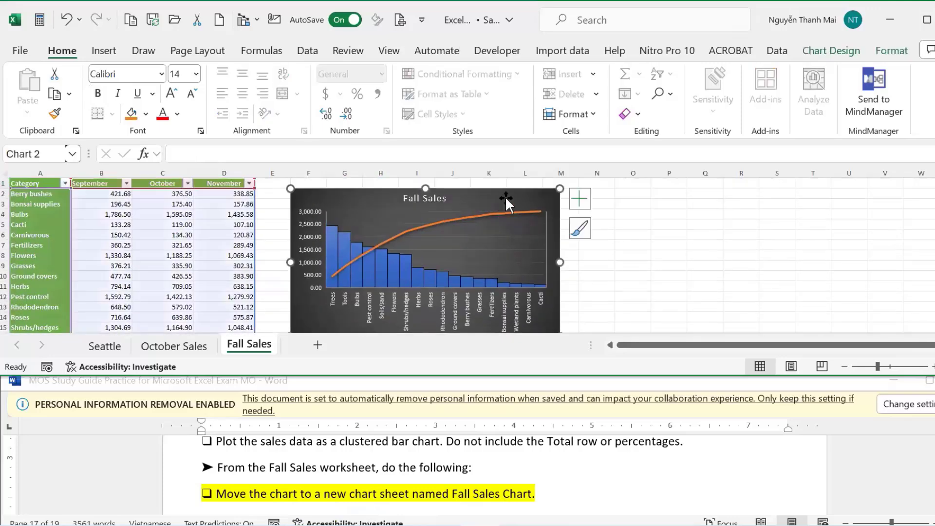
Relocate the Pareto chart to a new sheet, correcting the typed name to 'Fall Sales Chart'.
{"action": "left_click", "coordinate": [837, 50]}
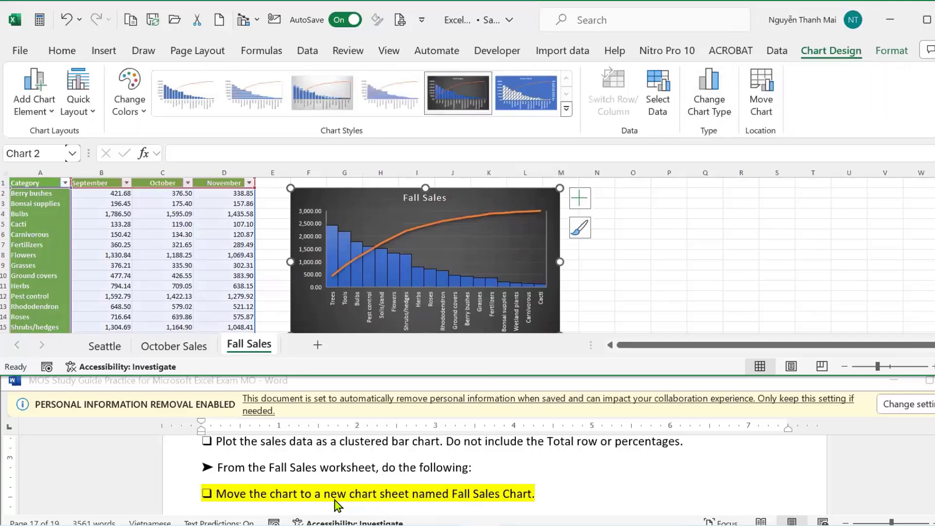
{"action": "left_click", "coordinate": [763, 100]}
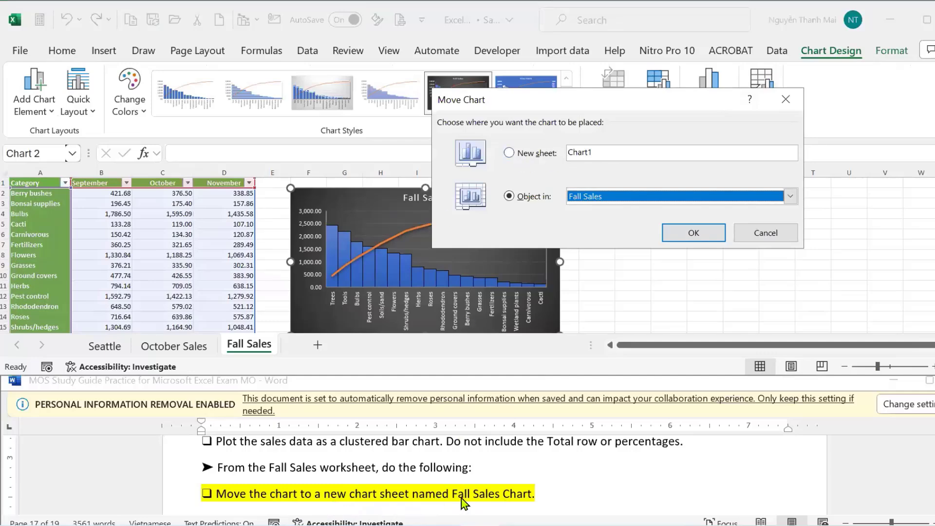
{"action": "left_click", "coordinate": [507, 154]}
{"action": "left_click", "coordinate": [567, 153]}
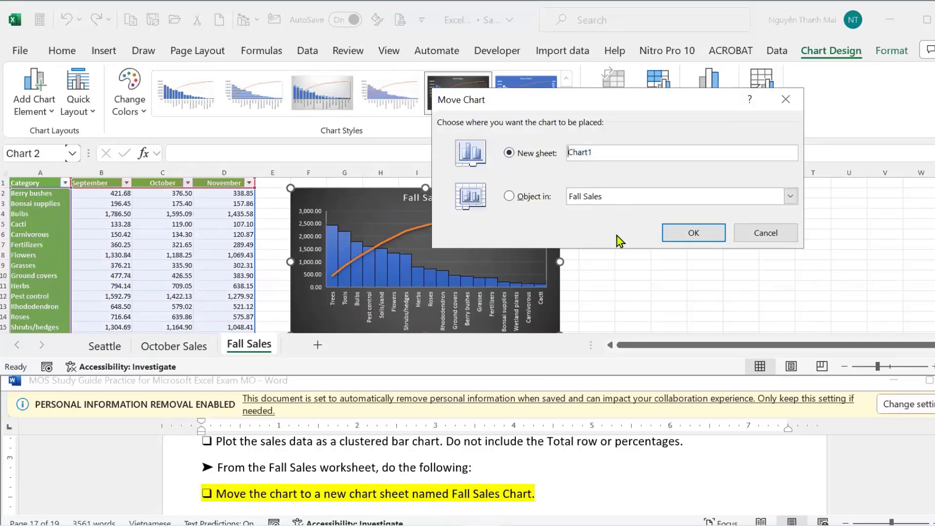
{"action": "type", "text": "fALL"}
{"action": "key", "text": "BackSpace"}
{"action": "key", "text": "BackSpace"}
{"action": "key", "text": "BackSpace"}
{"action": "key", "text": "BackSpace"}
{"action": "type", "text": "Fall Sales"}
{"action": "key", "text": "End"}
{"action": "key", "text": "BackSpace"}
{"action": "left_click", "coordinate": [664, 233]}
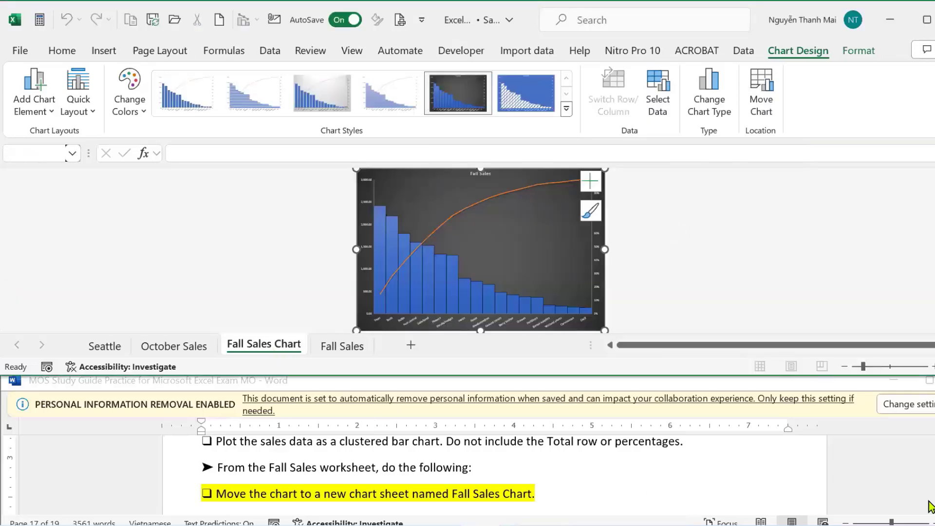
Scroll the study guide to the Excel_5-2 chart tasks and close the finished Excel_5-1 workbook.
{"action": "left_click", "coordinate": [932, 477]}
{"action": "scroll", "coordinate": [494, 475], "scroll_direction": "down", "scroll_amount": 2}
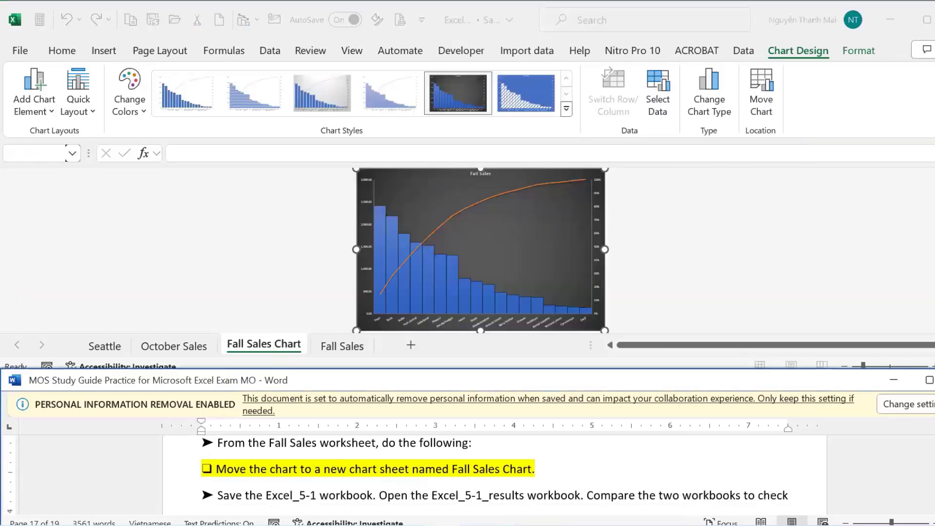
{"action": "scroll", "coordinate": [494, 475], "scroll_direction": "down", "scroll_amount": 1}
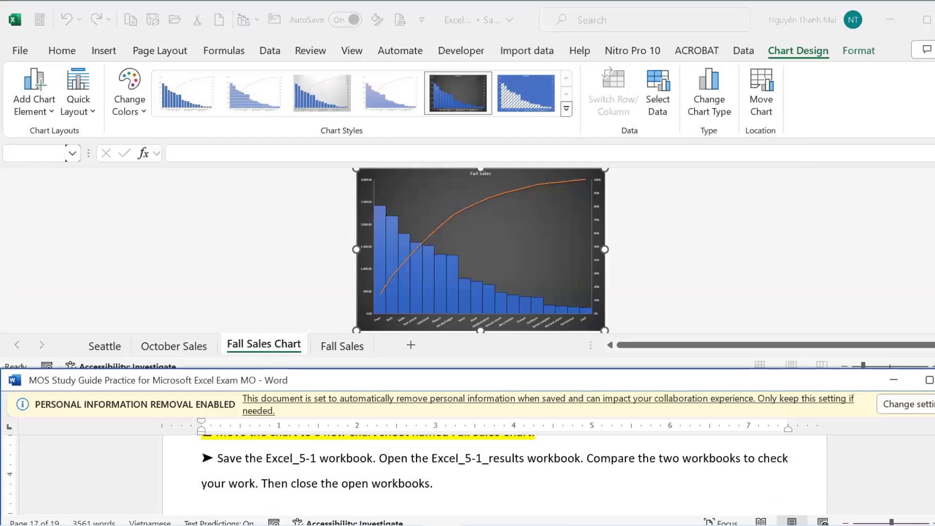
{"action": "scroll", "coordinate": [471, 448], "scroll_direction": "down", "scroll_amount": 3}
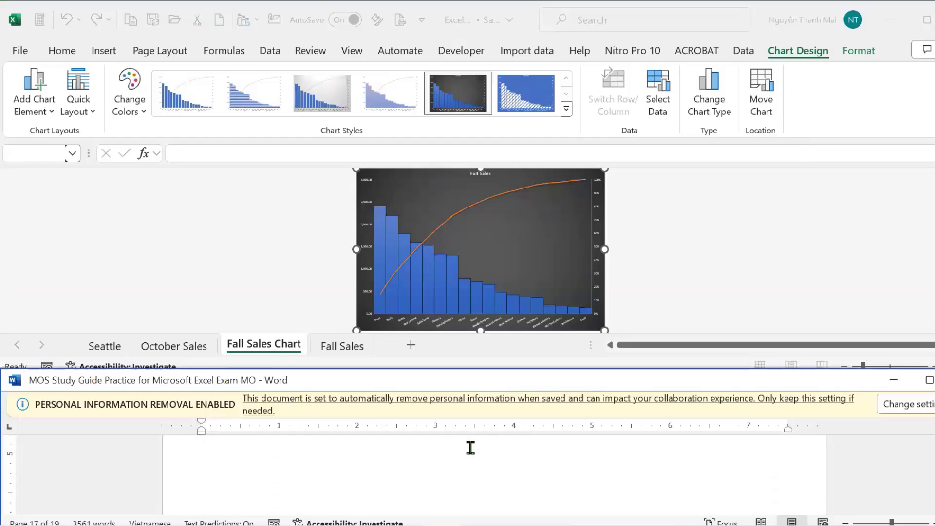
{"action": "scroll", "coordinate": [470, 448], "scroll_direction": "down", "scroll_amount": 5}
{"action": "scroll", "coordinate": [470, 457], "scroll_direction": "up", "scroll_amount": 2}
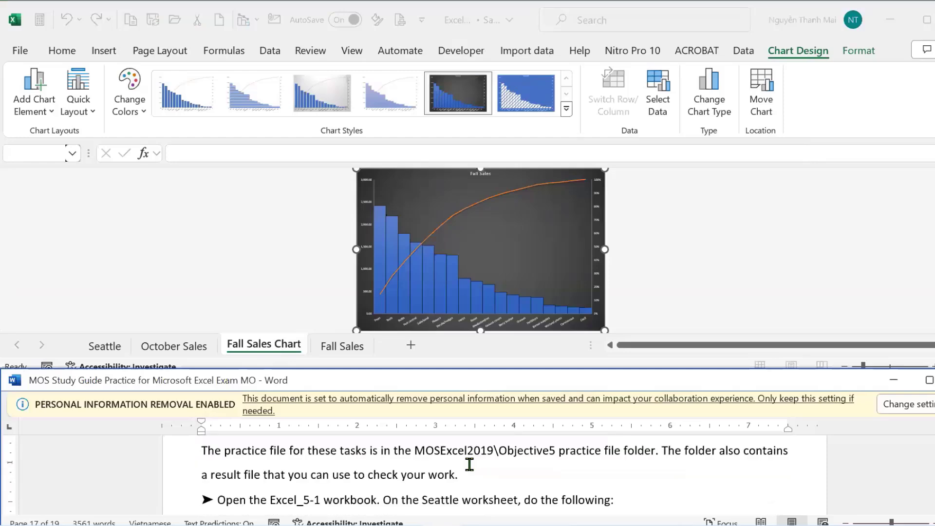
{"action": "scroll", "coordinate": [470, 464], "scroll_direction": "up", "scroll_amount": 1}
{"action": "scroll", "coordinate": [470, 466], "scroll_direction": "down", "scroll_amount": 3}
{"action": "scroll", "coordinate": [470, 466], "scroll_direction": "up", "scroll_amount": 5}
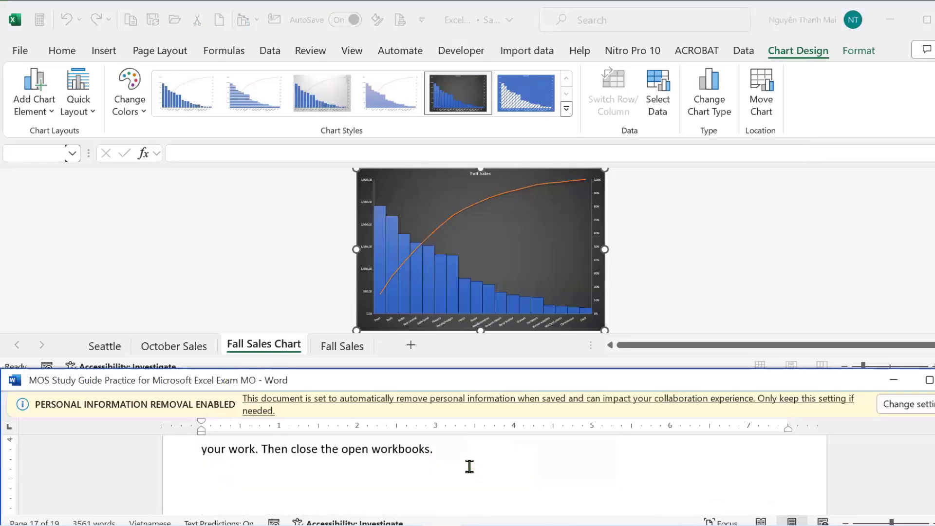
{"action": "scroll", "coordinate": [470, 467], "scroll_direction": "down", "scroll_amount": 3}
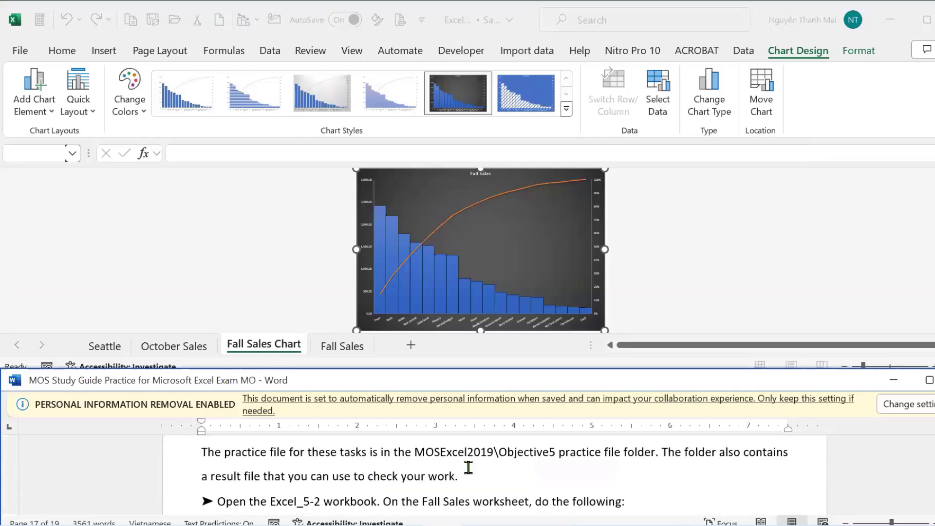
{"action": "scroll", "coordinate": [469, 468], "scroll_direction": "down", "scroll_amount": 1}
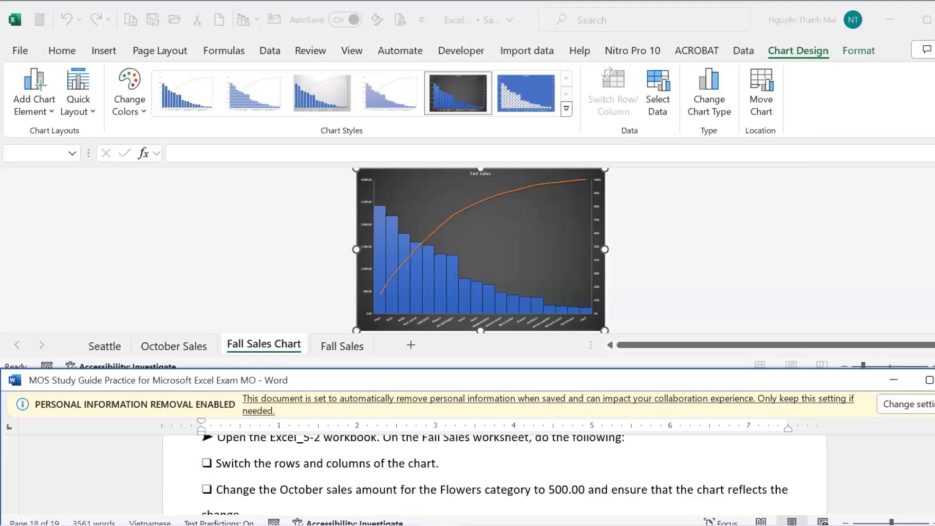
{"action": "left_click", "coordinate": [351, 312]}
Open Excel_5-2 from the Objective5 folder and enable editing.
{"action": "key", "text": "alt+Tab"}
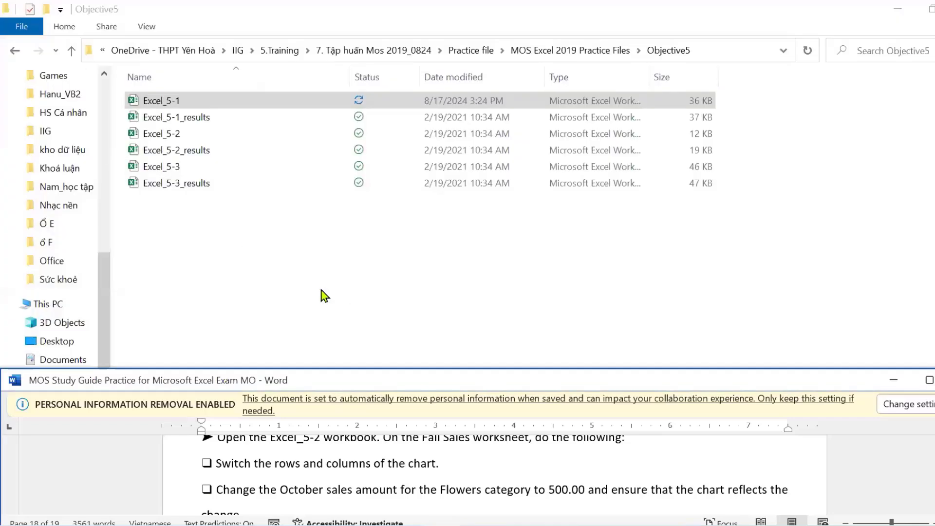
{"action": "double_click", "coordinate": [168, 136]}
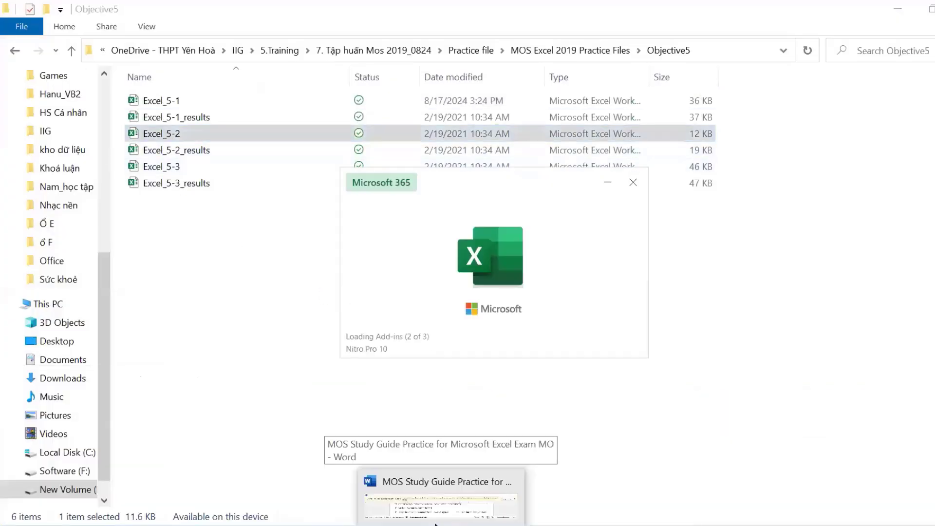
{"action": "left_click", "coordinate": [428, 509]}
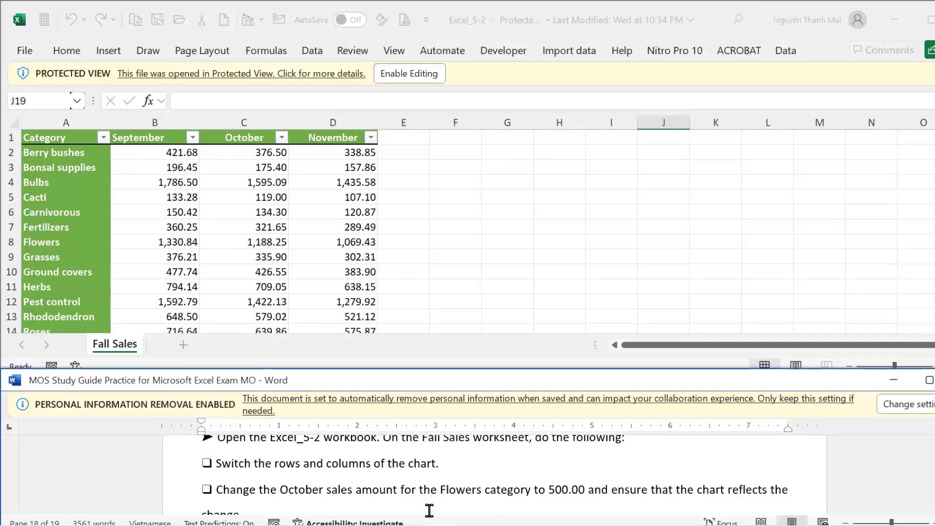
{"action": "left_click", "coordinate": [395, 75]}
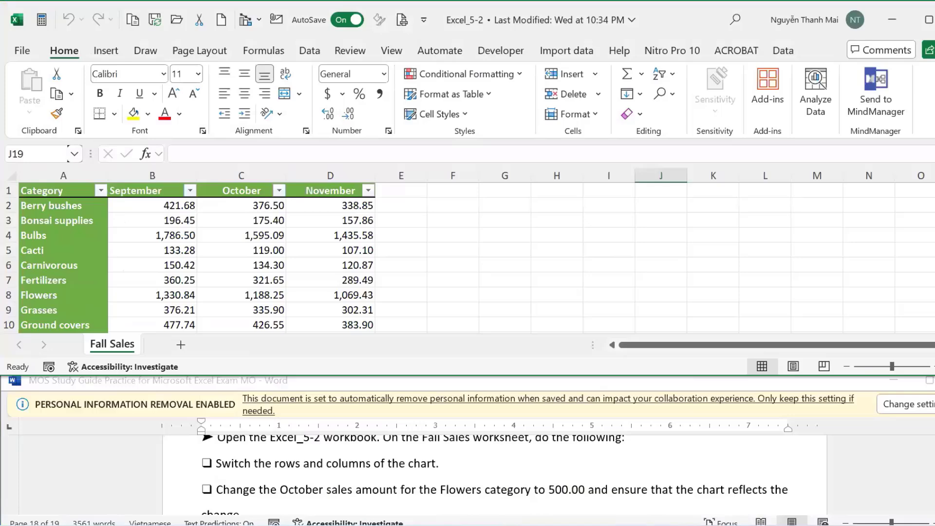
{"action": "left_click", "coordinate": [282, 515]}
{"action": "mouse_move", "coordinate": [441, 525]}
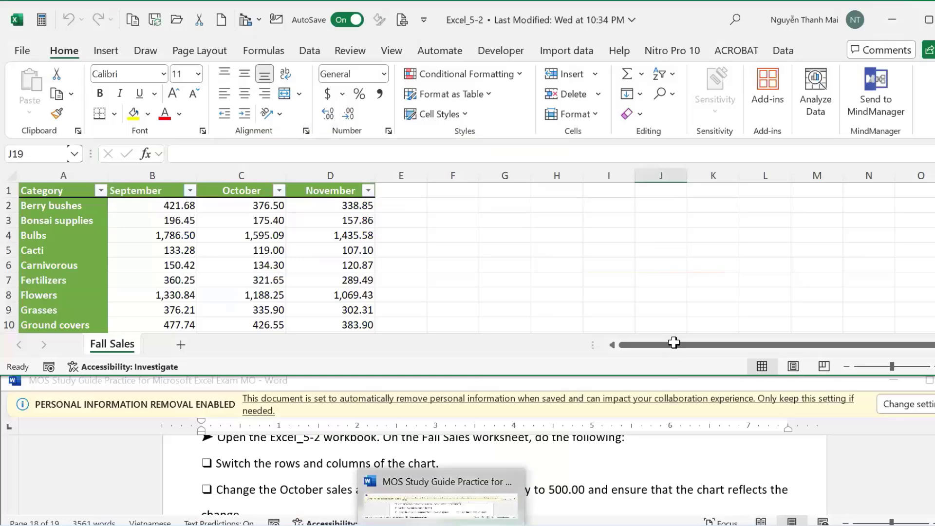
{"action": "left_click", "coordinate": [701, 251]}
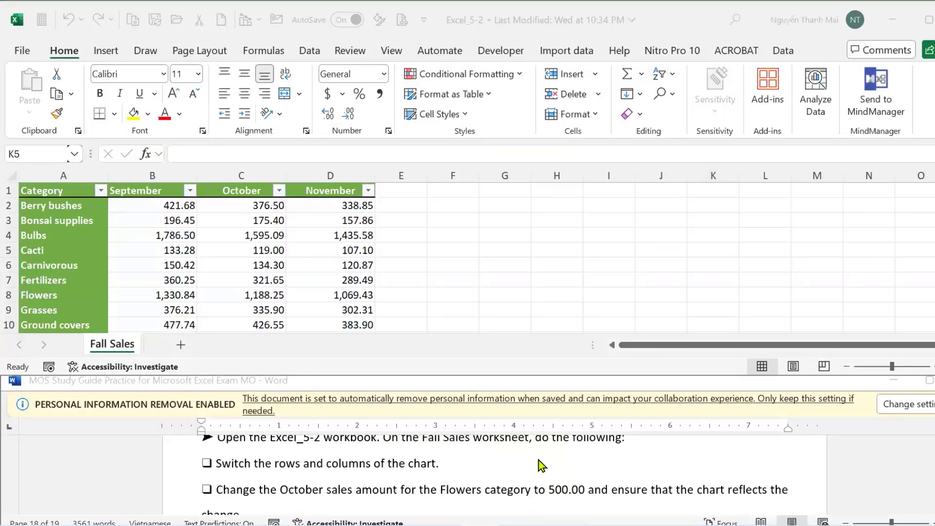
Select the Fall Sales table from the Category header through November row 19.
{"action": "left_click", "coordinate": [928, 236]}
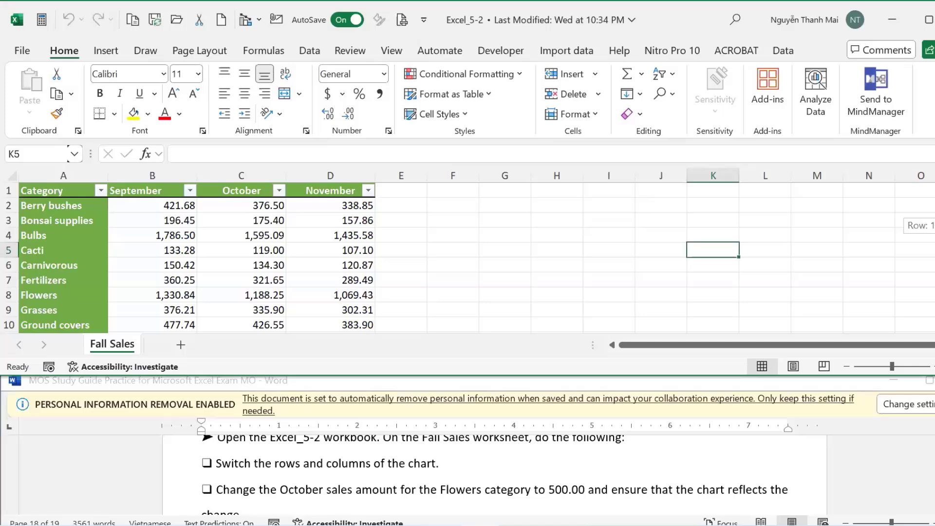
{"action": "mouse_move", "coordinate": [928, 234]}
{"action": "left_mouse_down"}
{"action": "mouse_move", "coordinate": [929, 258]}
{"action": "mouse_move", "coordinate": [928, 233]}
{"action": "left_mouse_up"}
{"action": "left_click", "coordinate": [252, 481]}
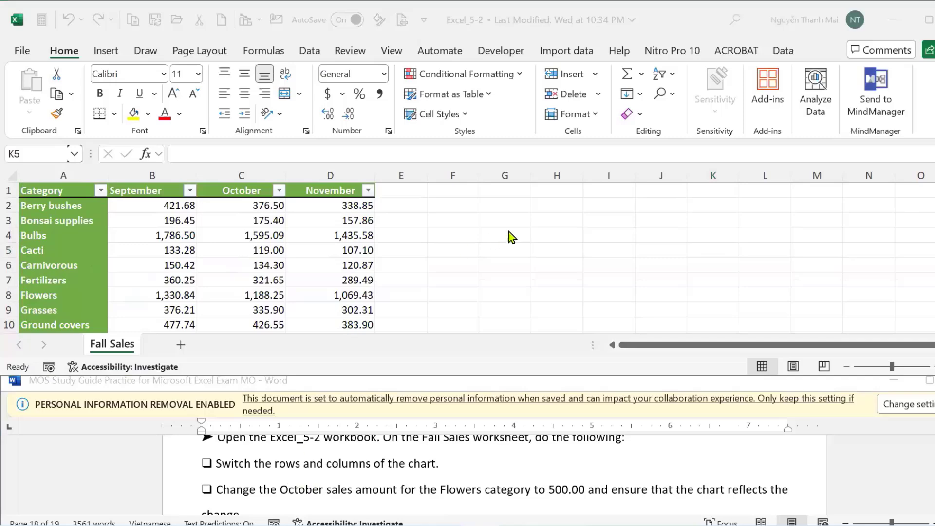
{"action": "key", "text": "alt+Tab"}
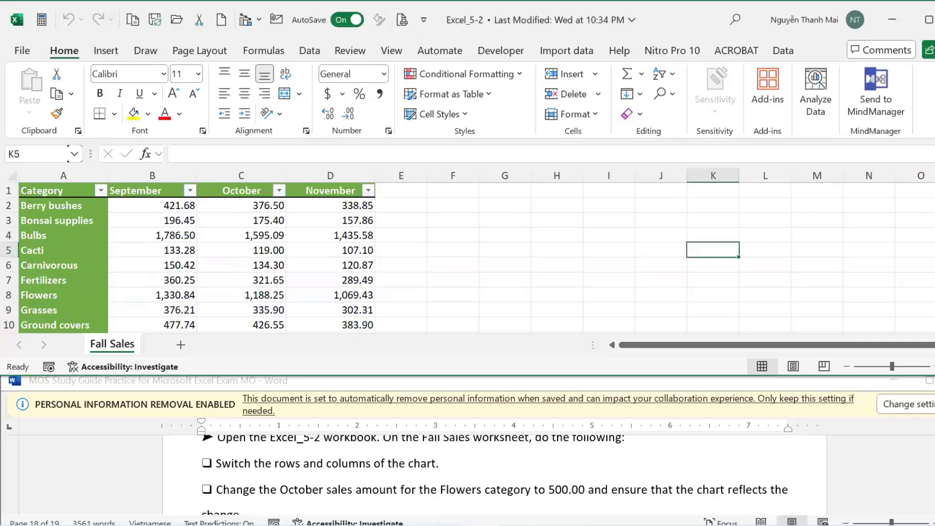
{"action": "scroll", "coordinate": [494, 262], "scroll_direction": "down", "scroll_amount": 4}
{"action": "scroll", "coordinate": [494, 261], "scroll_direction": "up", "scroll_amount": 4}
{"action": "left_click", "coordinate": [494, 262]}
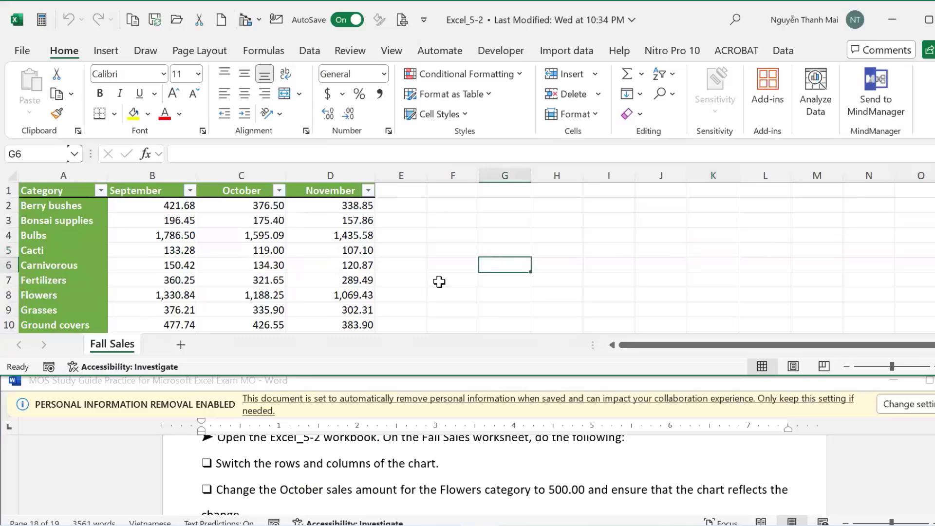
{"action": "left_click", "coordinate": [71, 189]}
{"action": "scroll", "coordinate": [234, 241], "scroll_direction": "down", "scroll_amount": 7}
{"action": "scroll", "coordinate": [249, 245], "scroll_direction": "up", "scroll_amount": 3}
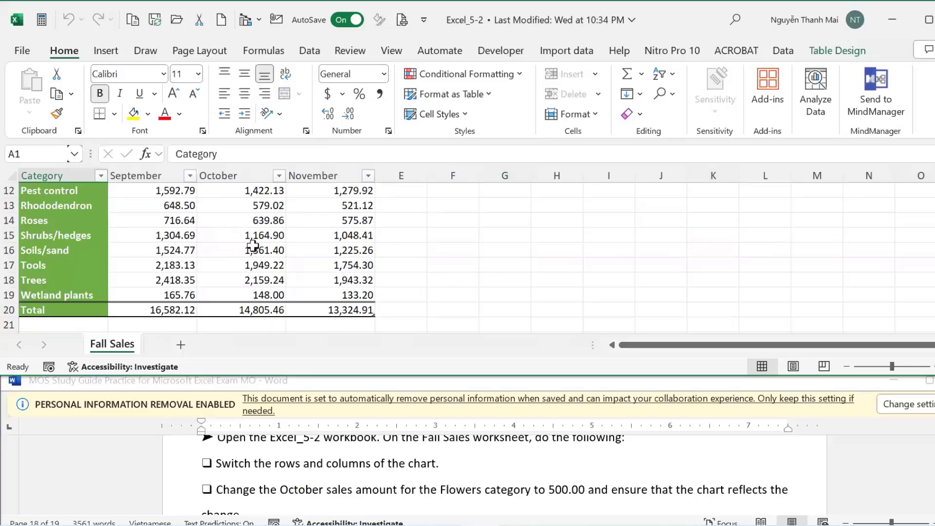
{"action": "left_click", "coordinate": [356, 294], "text": "shift"}
Insert a clustered column chart of the whole table, then delete it.
{"action": "left_click", "coordinate": [118, 57]}
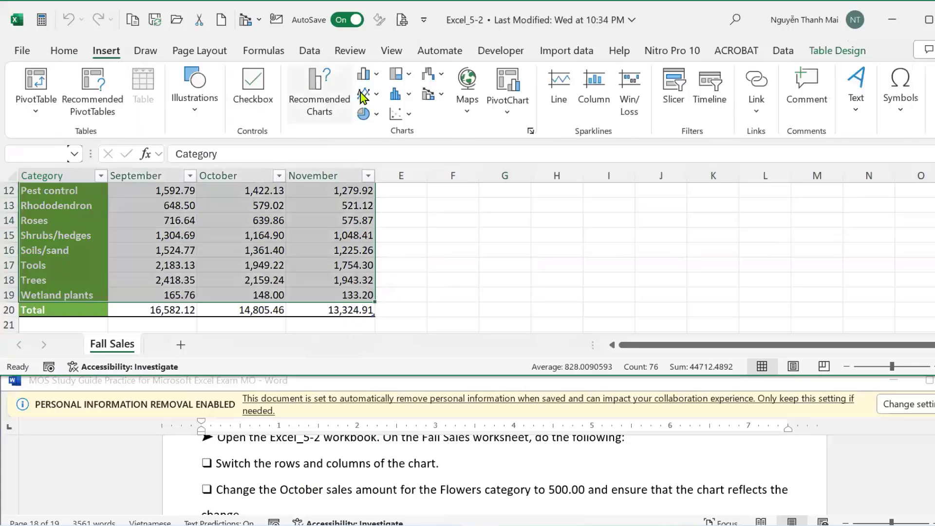
{"action": "left_click", "coordinate": [369, 74]}
{"action": "left_click", "coordinate": [387, 137]}
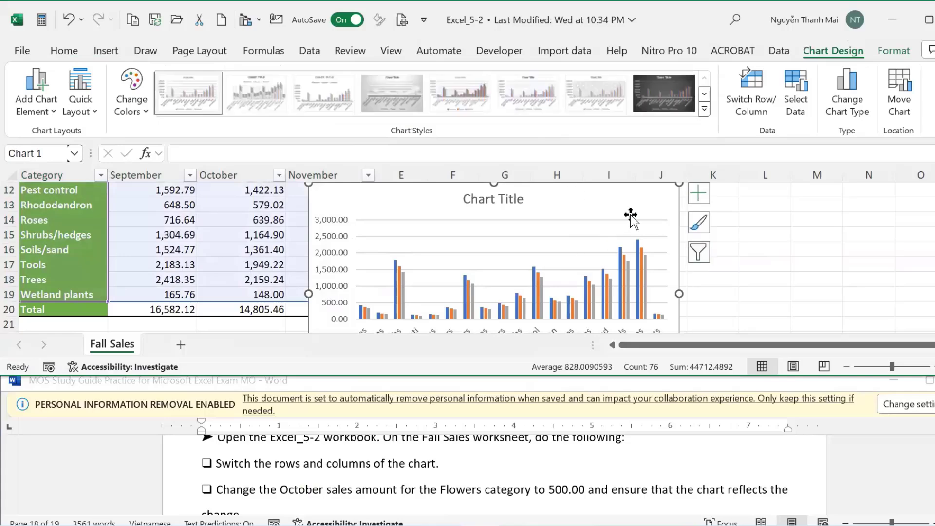
{"action": "left_click_drag", "start_coordinate": [645, 195], "coordinate": [611, 266]}
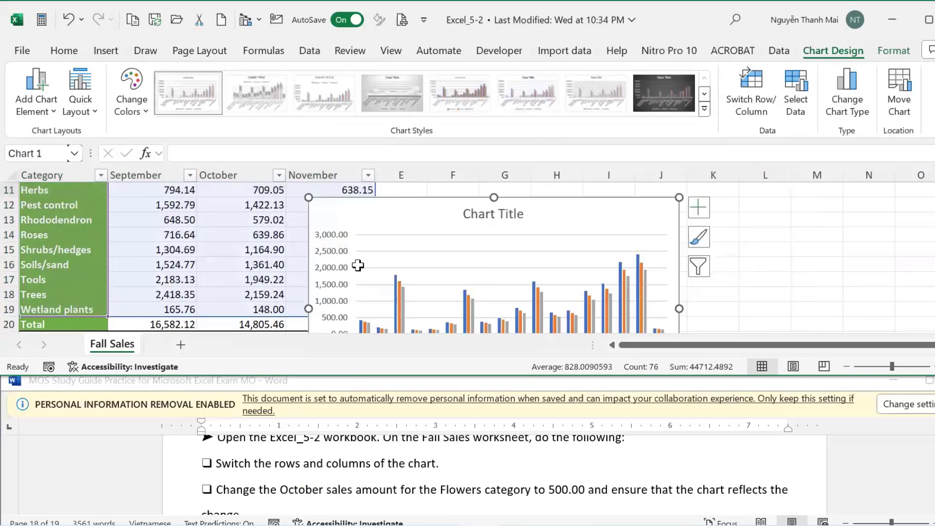
{"action": "scroll", "coordinate": [359, 265], "scroll_direction": "up", "scroll_amount": 4}
{"action": "scroll", "coordinate": [358, 264], "scroll_direction": "down", "scroll_amount": 4}
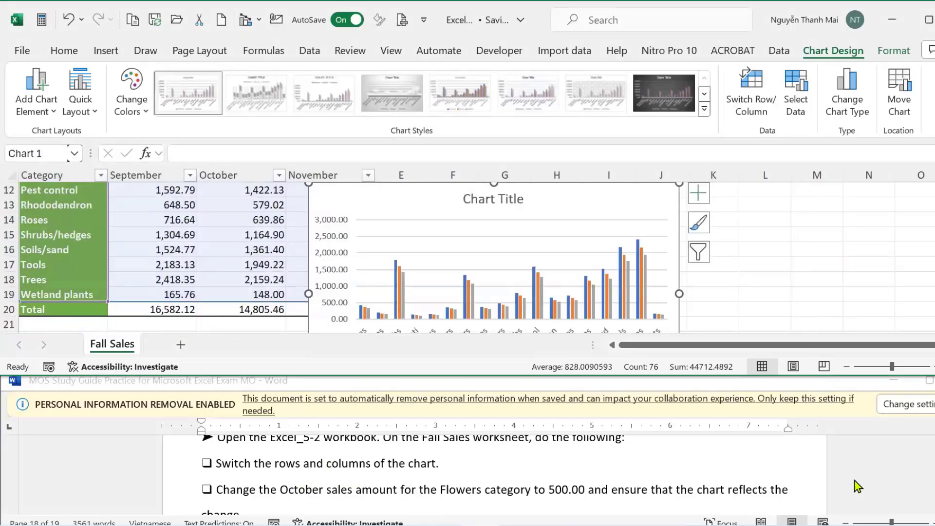
{"action": "left_click", "coordinate": [543, 188]}
{"action": "key", "text": "Delete"}
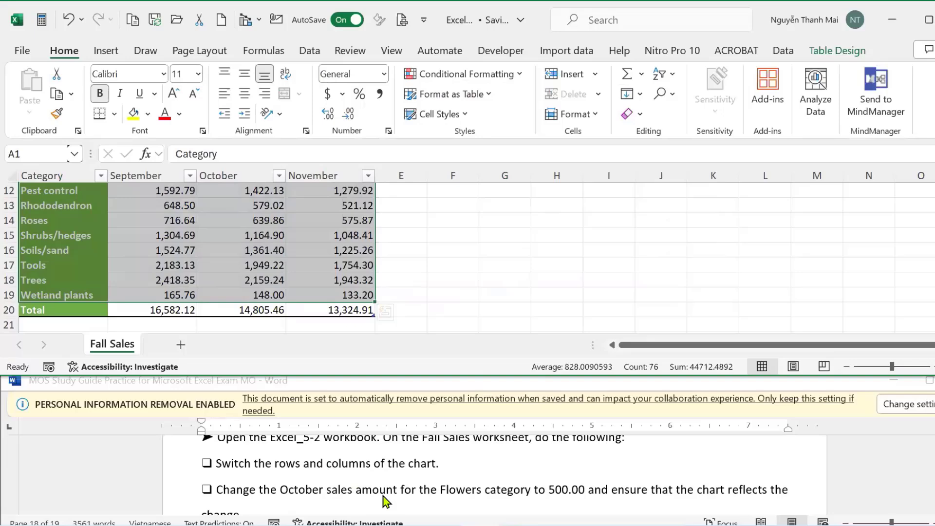
Re-check the task, then select the categories with their September sales through row 19.
{"action": "left_click", "coordinate": [394, 504]}
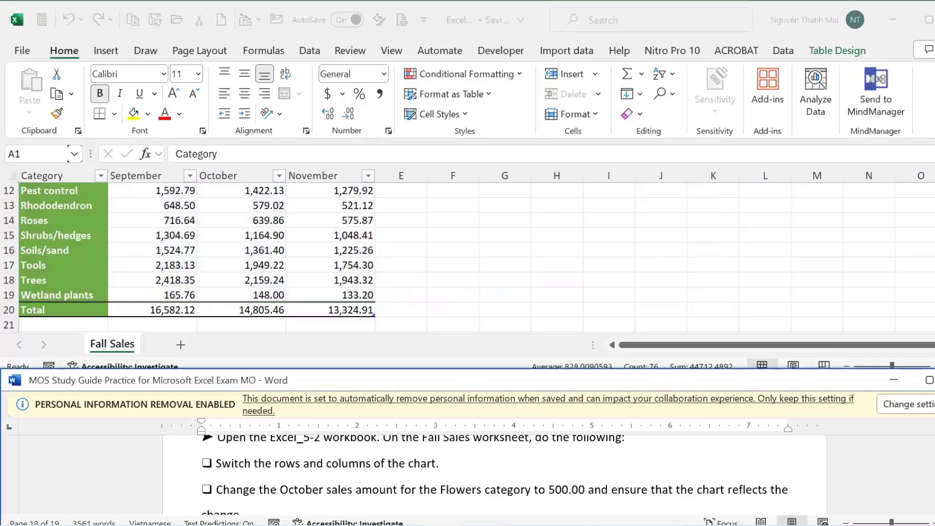
{"action": "scroll", "coordinate": [496, 475], "scroll_direction": "down", "scroll_amount": 2}
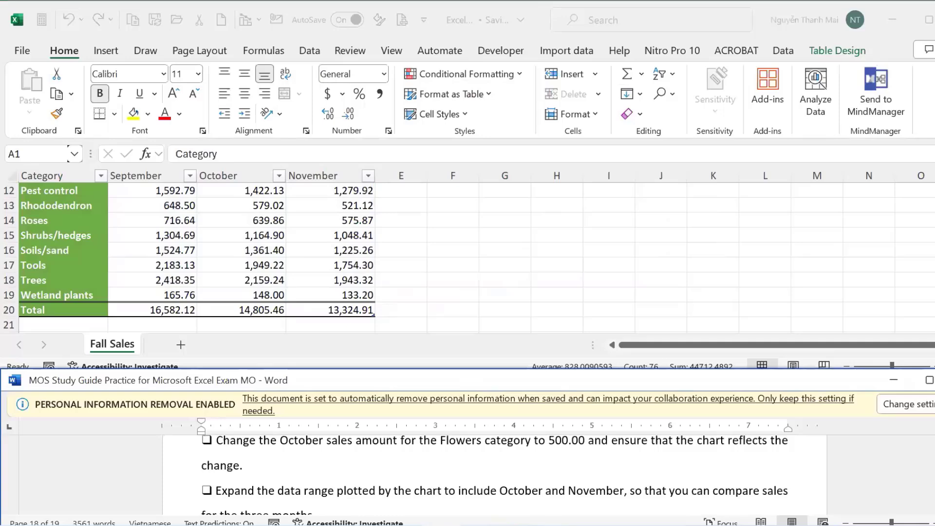
{"action": "key", "text": "alt+Tab"}
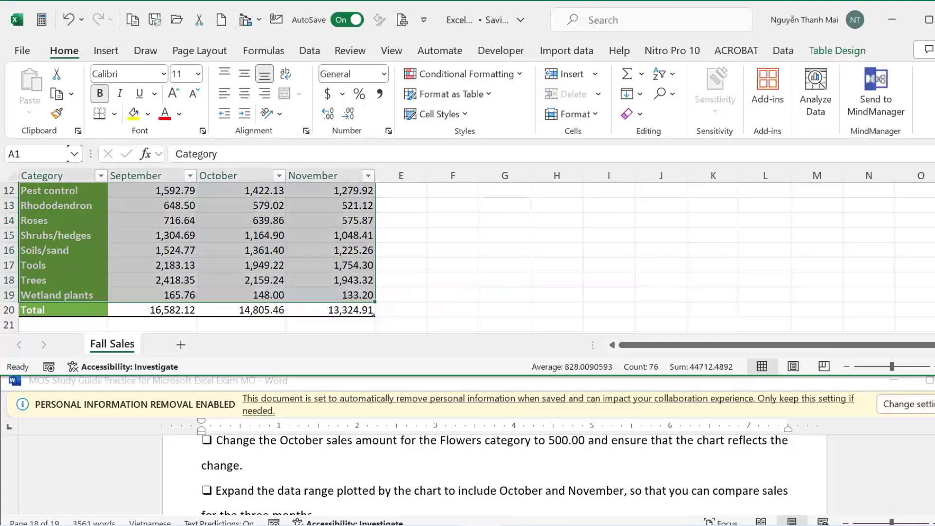
{"action": "mouse_move", "coordinate": [933, 281]}
{"action": "left_mouse_down"}
{"action": "mouse_move", "coordinate": [933, 229]}
{"action": "mouse_move", "coordinate": [933, 271]}
{"action": "left_mouse_up"}
{"action": "left_click", "coordinate": [572, 280]}
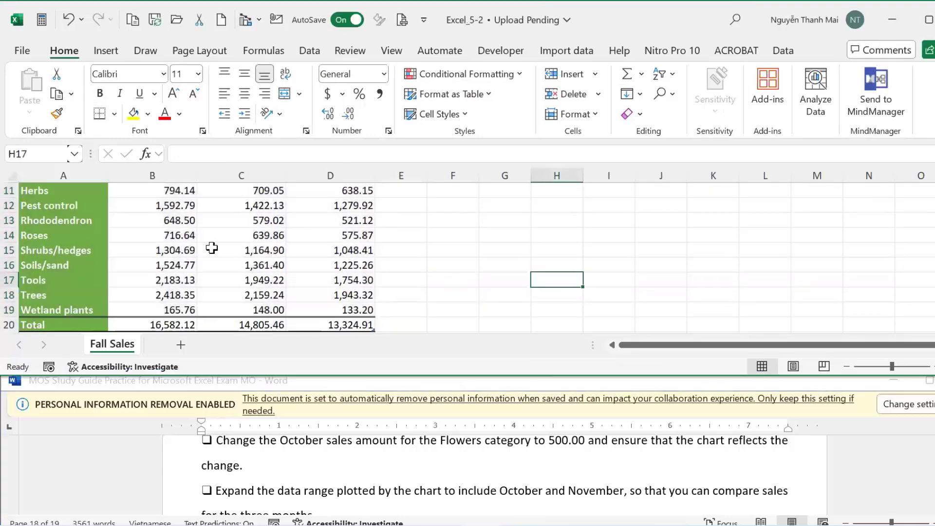
{"action": "scroll", "coordinate": [213, 249], "scroll_direction": "up", "scroll_amount": 3}
{"action": "left_click", "coordinate": [70, 184]}
{"action": "left_click", "coordinate": [65, 190]}
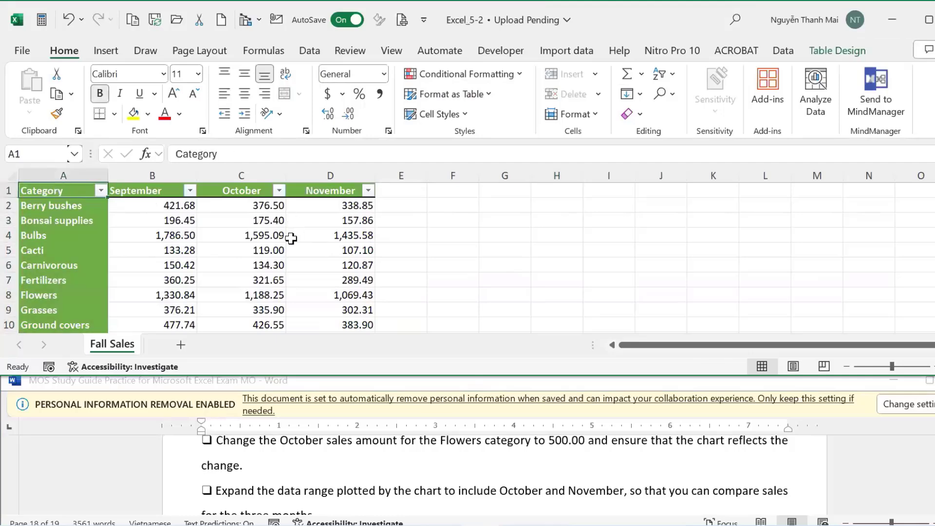
{"action": "scroll", "coordinate": [243, 243], "scroll_direction": "down", "scroll_amount": 4}
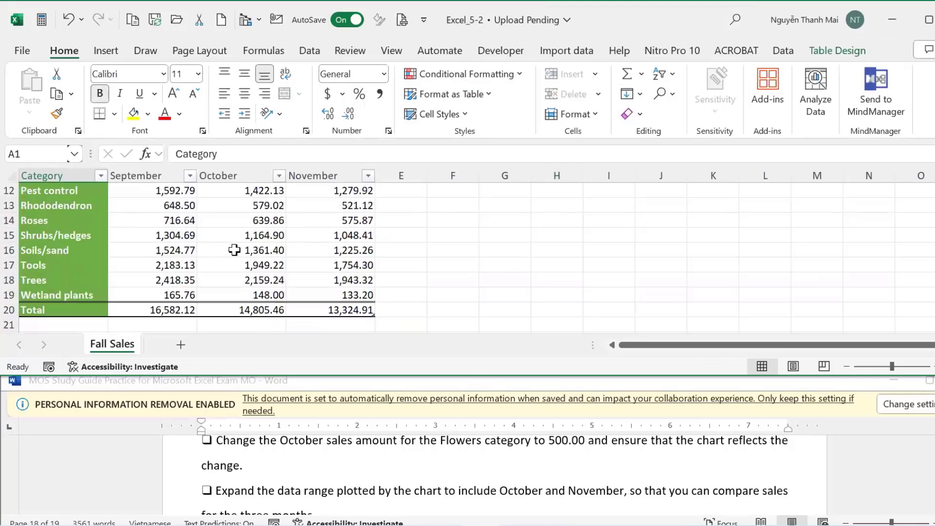
{"action": "left_click", "coordinate": [171, 294], "text": "shift"}
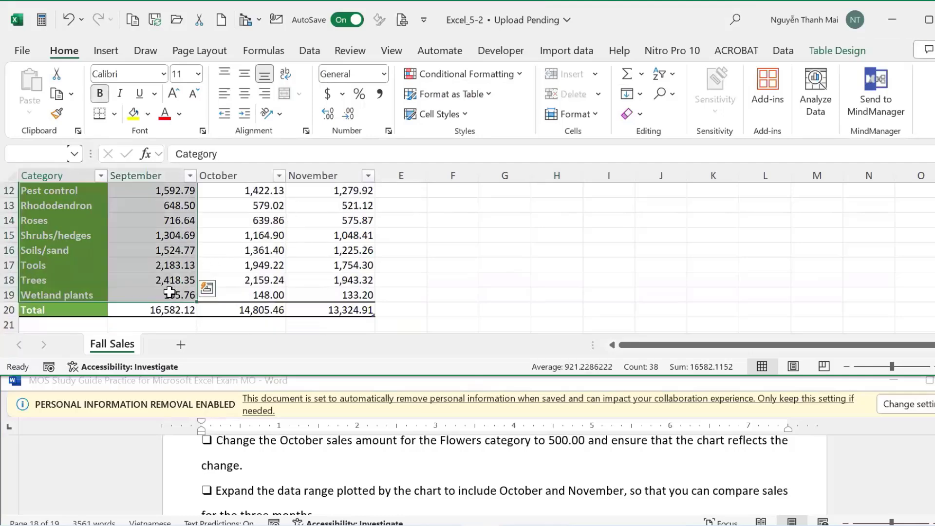
Insert a clustered column chart of September sales and drag it up beside the table.
{"action": "left_click", "coordinate": [106, 50]}
{"action": "left_click", "coordinate": [369, 77]}
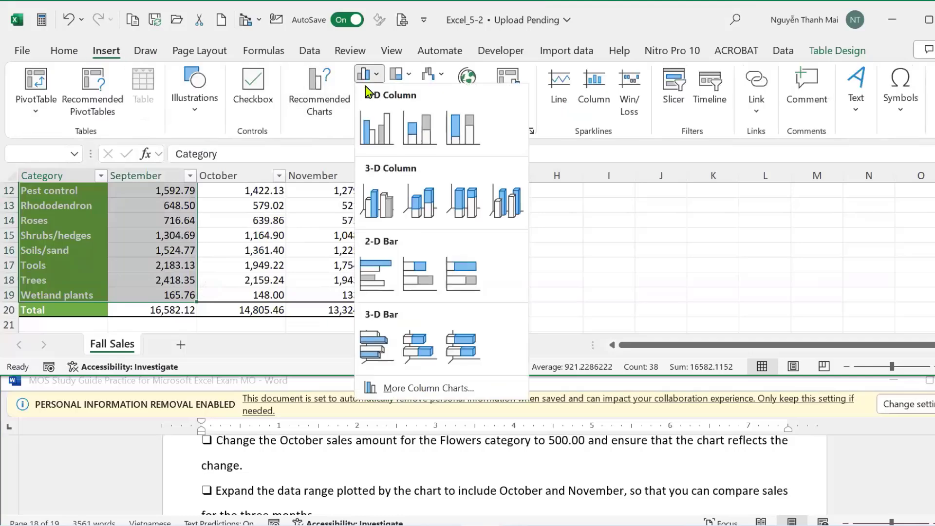
{"action": "left_click", "coordinate": [378, 130]}
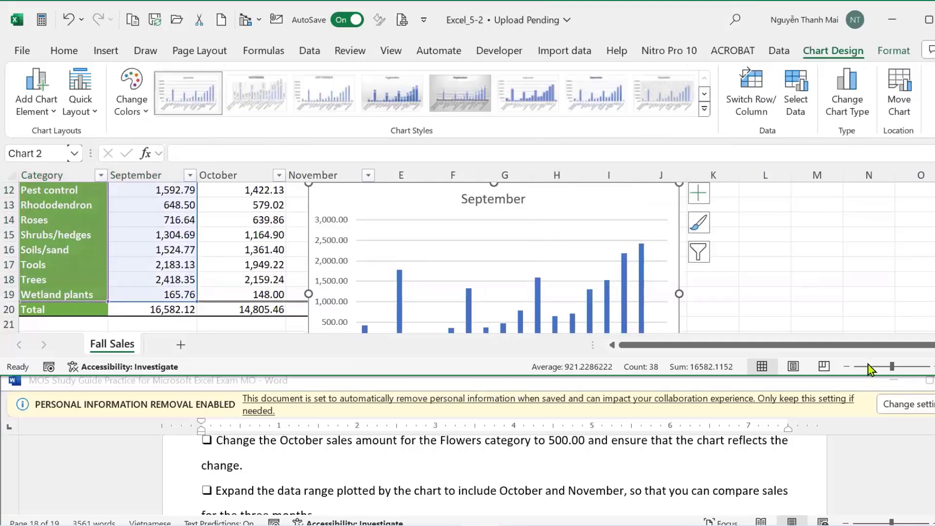
{"action": "left_click_drag", "start_coordinate": [892, 366], "coordinate": [860, 390]}
{"action": "left_click", "coordinate": [719, 281]}
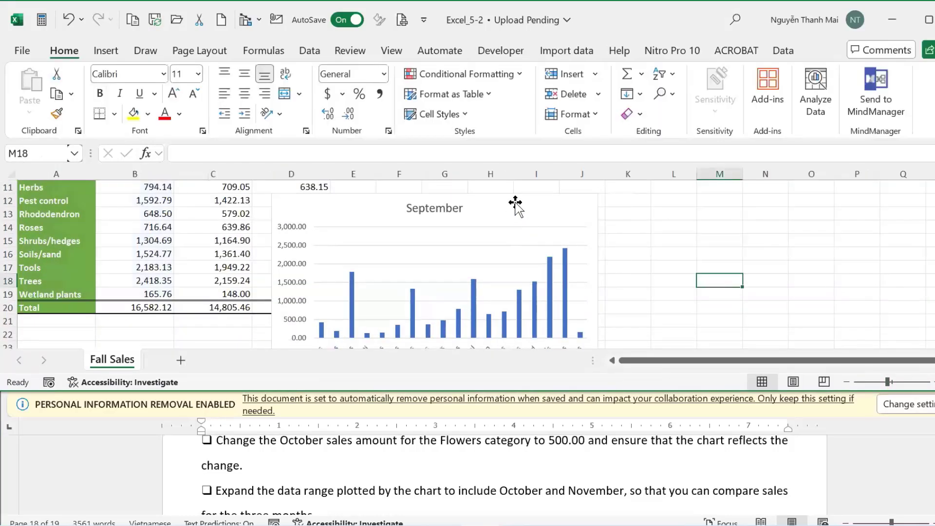
{"action": "left_click", "coordinate": [515, 203]}
{"action": "left_click_drag", "start_coordinate": [515, 203], "coordinate": [600, 203]}
{"action": "scroll", "coordinate": [524, 280], "scroll_direction": "up", "scroll_amount": 2}
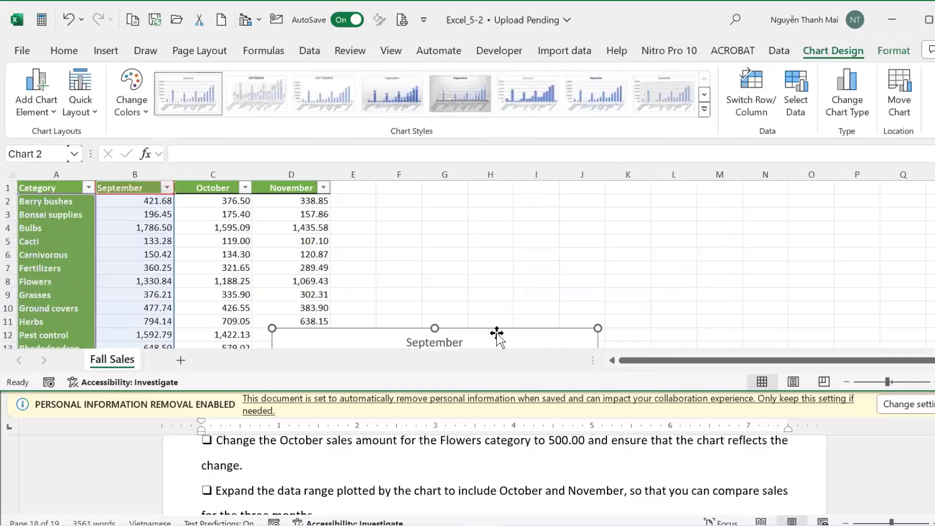
{"action": "left_click_drag", "start_coordinate": [497, 334], "coordinate": [606, 194]}
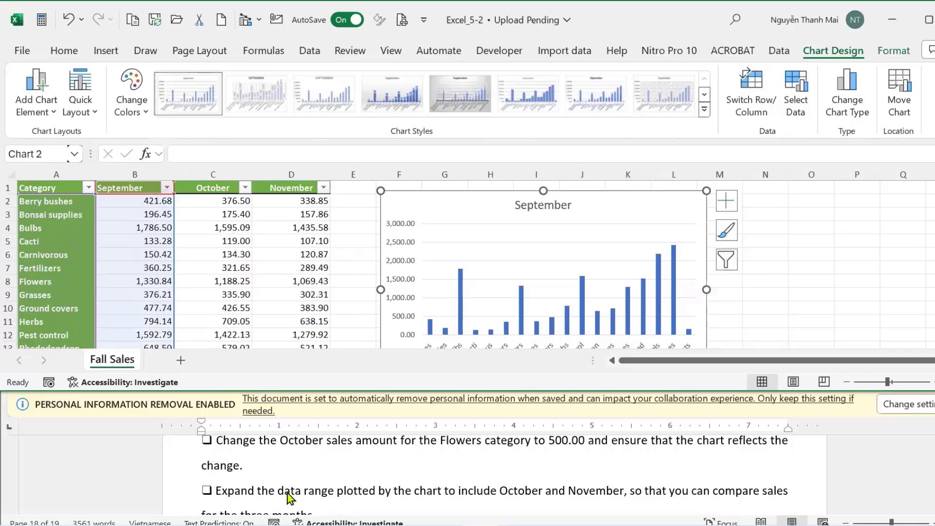
{"action": "scroll", "coordinate": [315, 455], "scroll_direction": "up", "scroll_amount": 1}
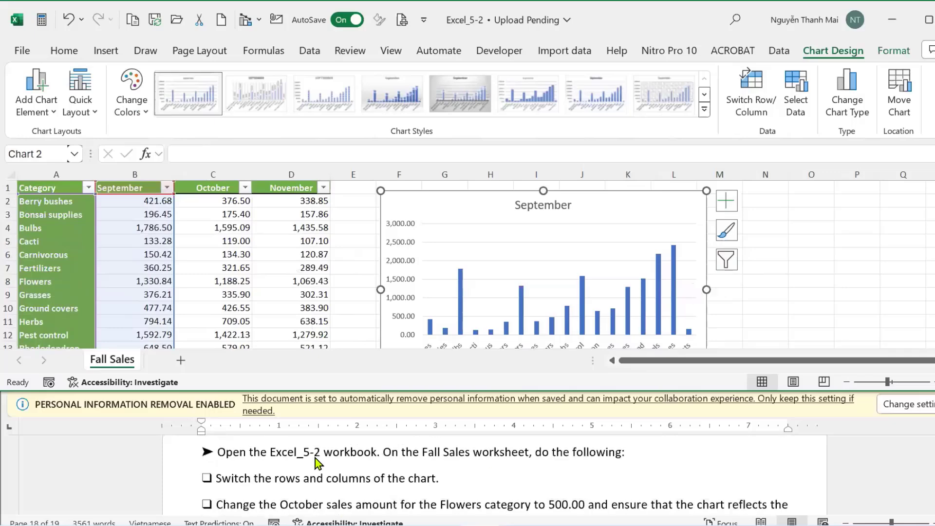
Highlight the 'Switch the rows and columns of the chart.' task line in yellow.
{"action": "left_click", "coordinate": [224, 479]}
{"action": "left_click", "coordinate": [176, 486]}
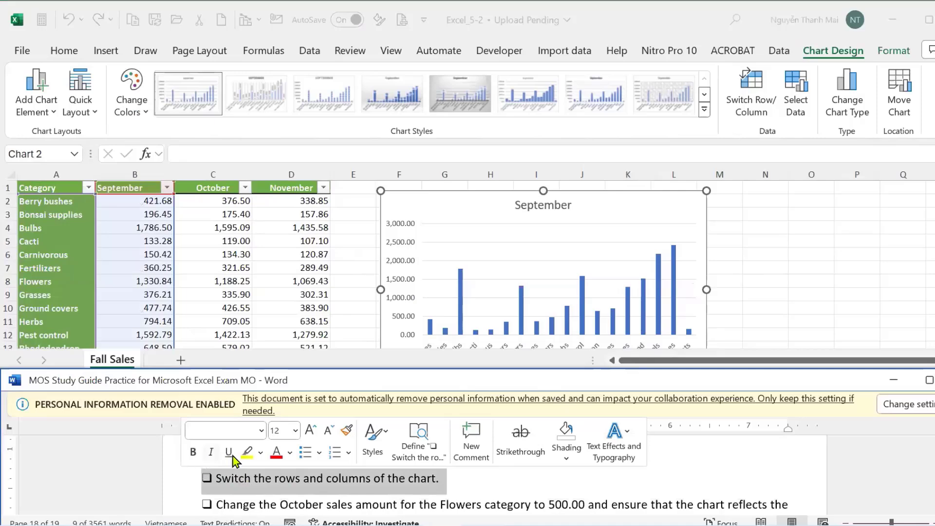
{"action": "left_click", "coordinate": [247, 452]}
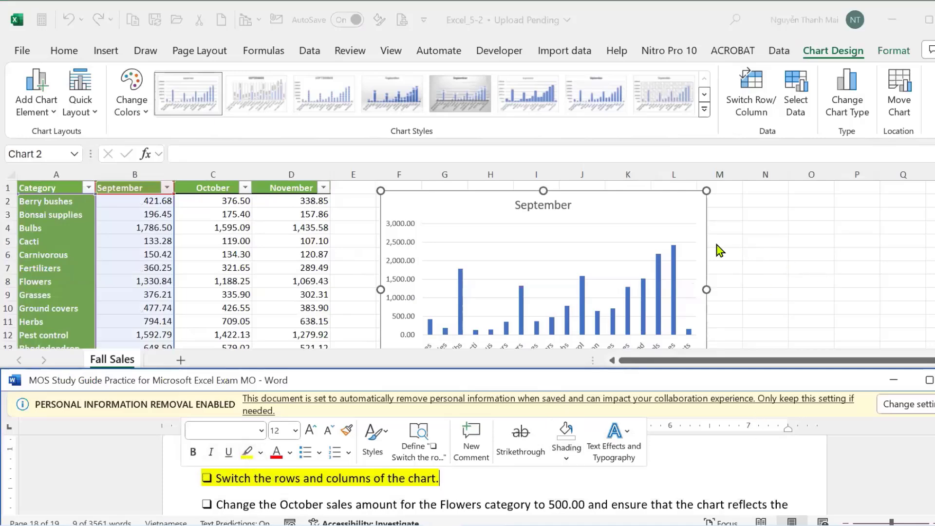
{"action": "key", "text": "Right"}
Back in Excel, turn AutoSave off for Excel_5-2 and select the September chart.
{"action": "left_click", "coordinate": [773, 249]}
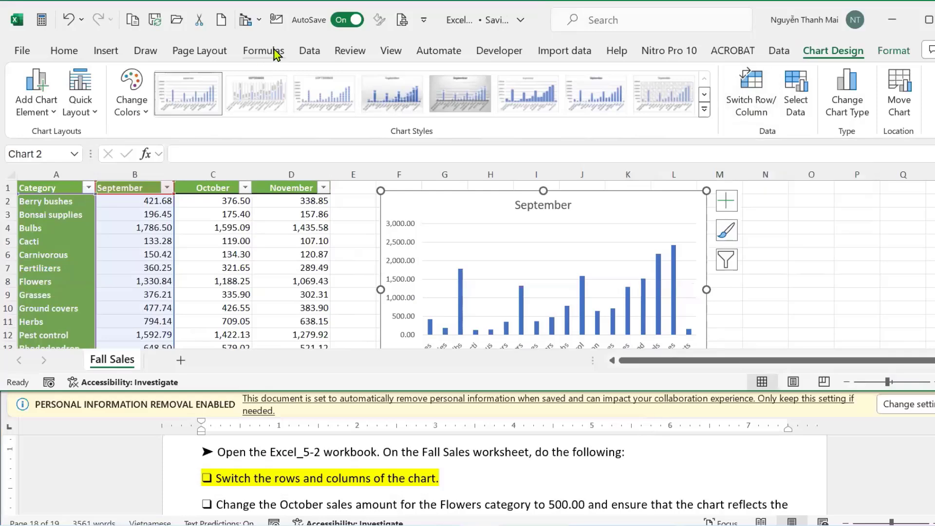
{"action": "left_click", "coordinate": [800, 262]}
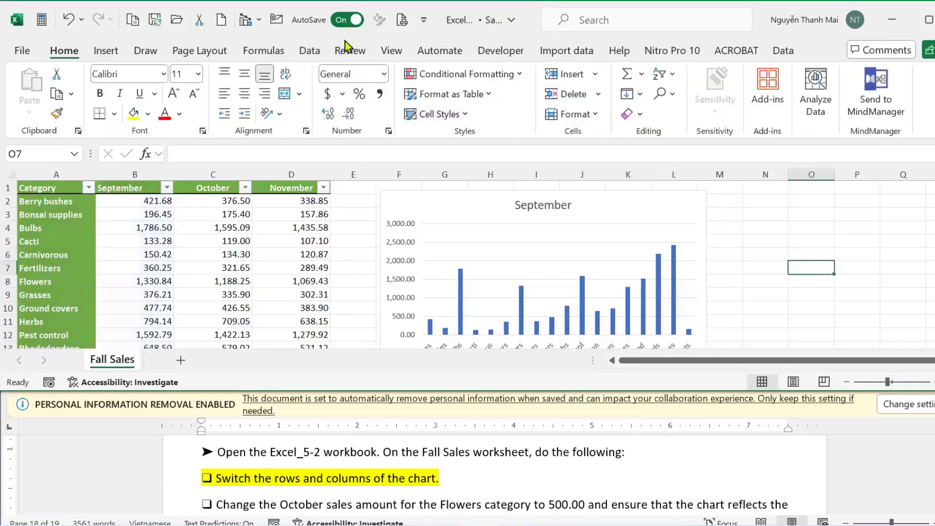
{"action": "left_click", "coordinate": [343, 20]}
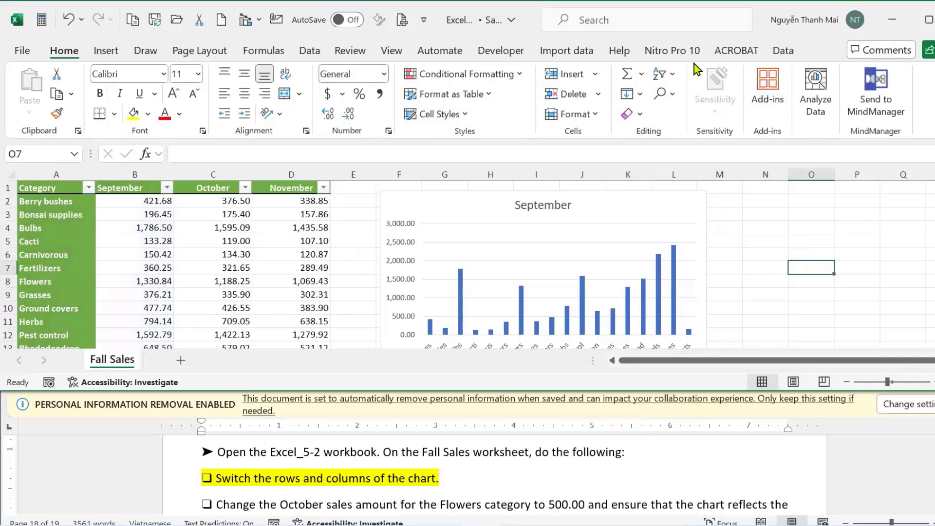
{"action": "left_click", "coordinate": [561, 223]}
Apply Chart Design > Switch Row/Column so each category becomes its own bar.
{"action": "left_click", "coordinate": [626, 192]}
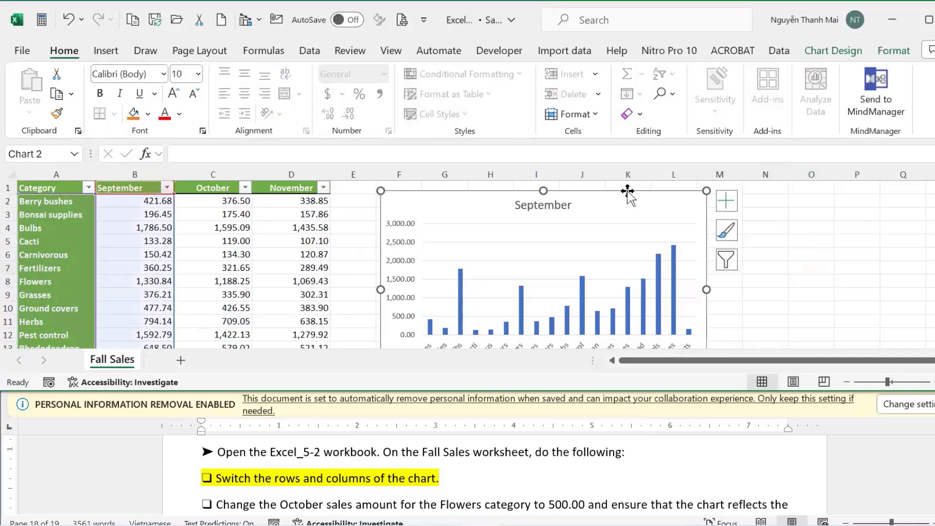
{"action": "left_click", "coordinate": [834, 50]}
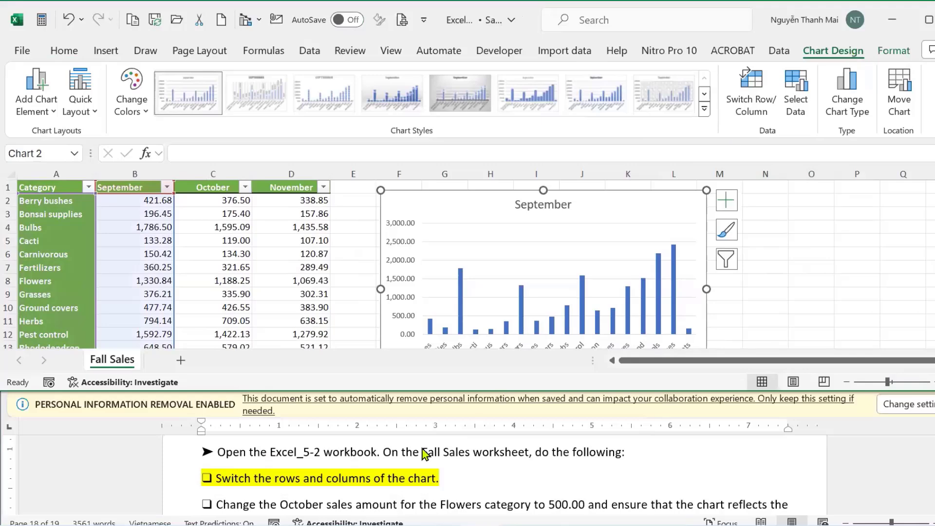
{"action": "left_click", "coordinate": [755, 103]}
Review the next chart task in the instructions document alongside the workbook.
{"action": "left_click", "coordinate": [890, 490]}
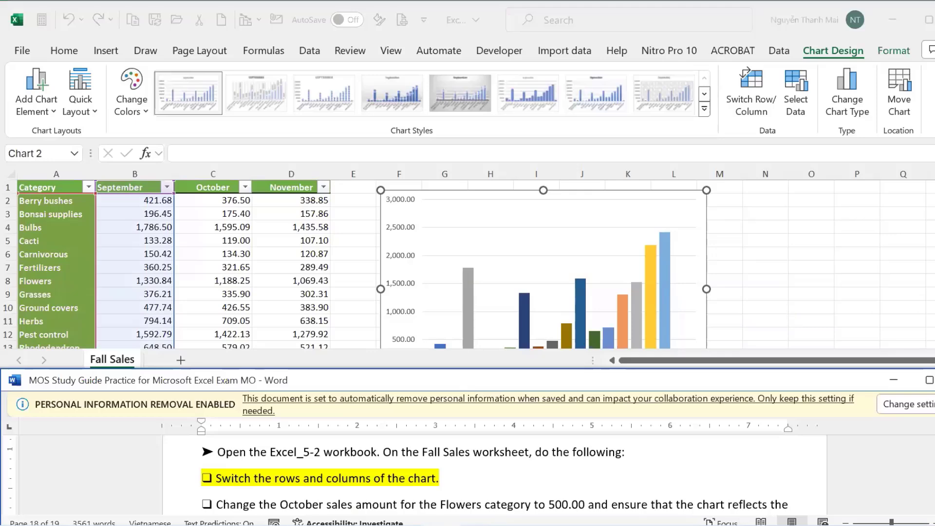
{"action": "key", "text": "alt+Tab"}
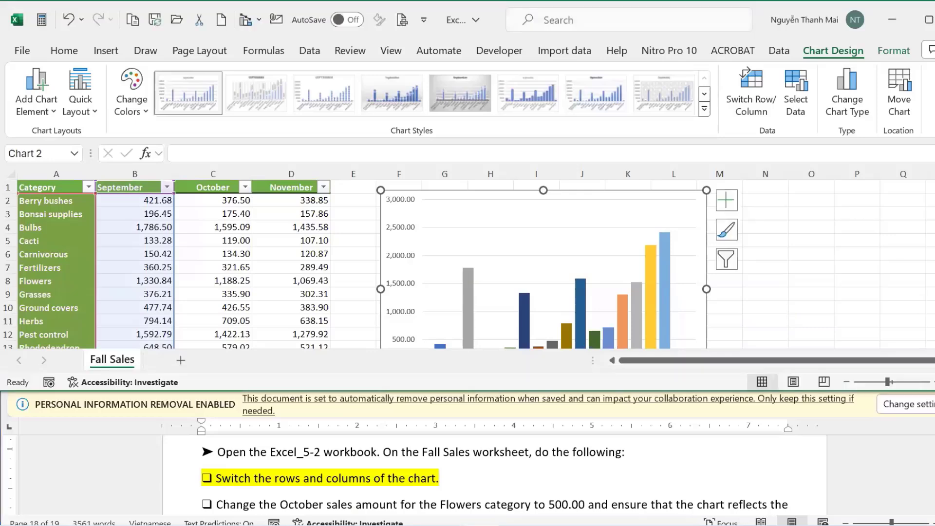
{"action": "scroll", "coordinate": [371, 264], "scroll_direction": "down", "scroll_amount": 2}
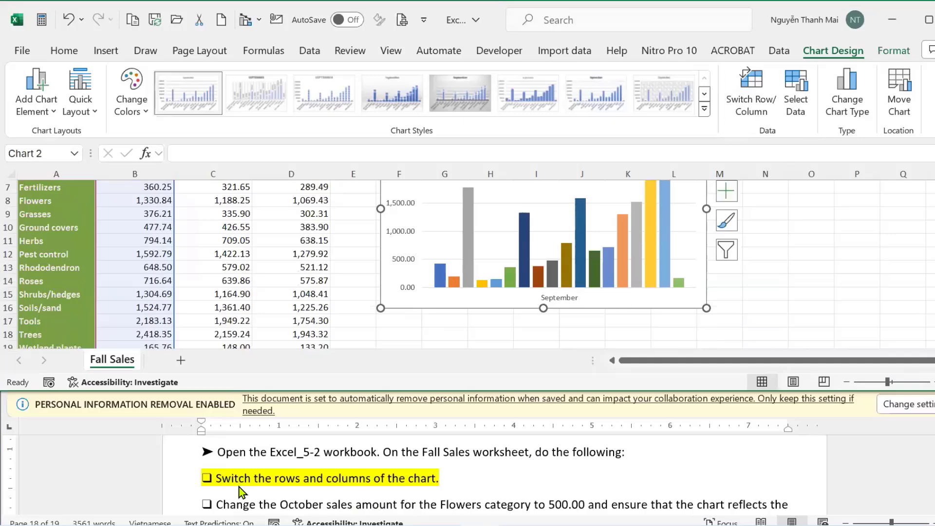
{"action": "left_click", "coordinate": [858, 468]}
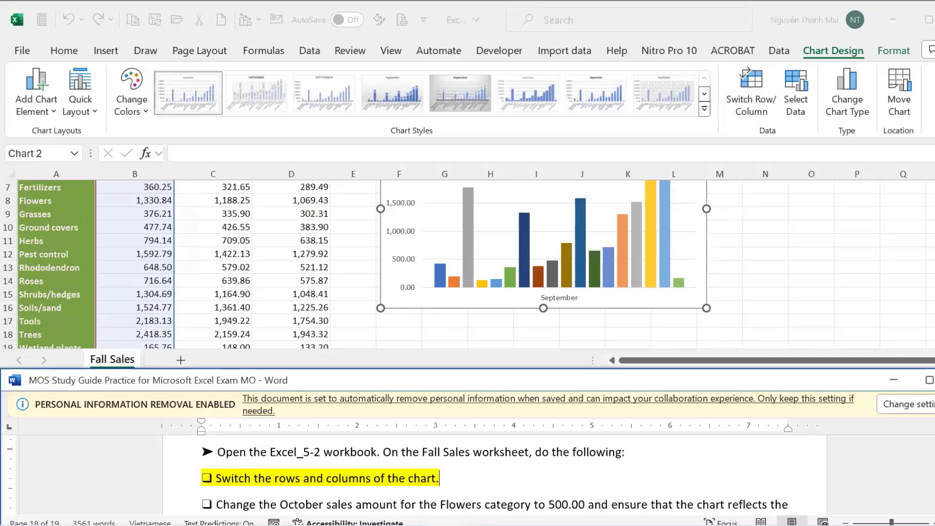
{"action": "scroll", "coordinate": [495, 473], "scroll_direction": "down", "scroll_amount": 2}
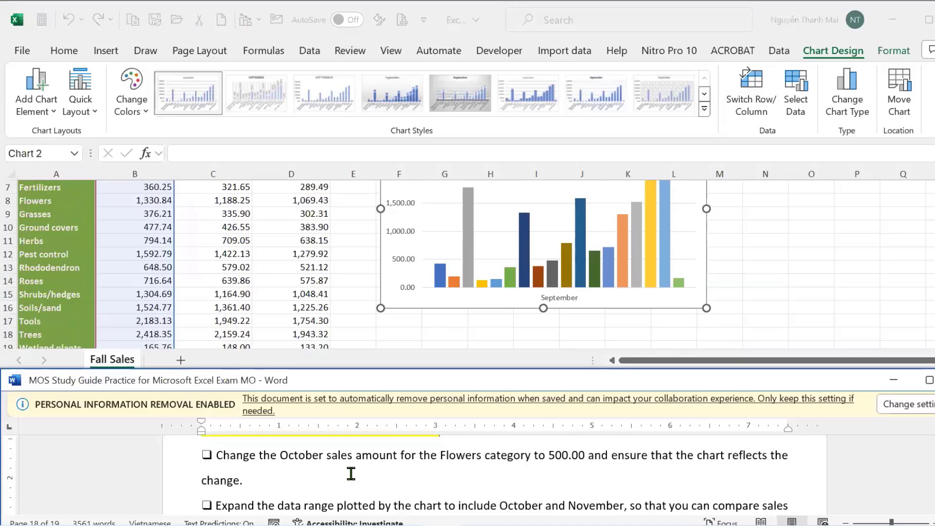
{"action": "scroll", "coordinate": [160, 315], "scroll_direction": "up", "scroll_amount": 2}
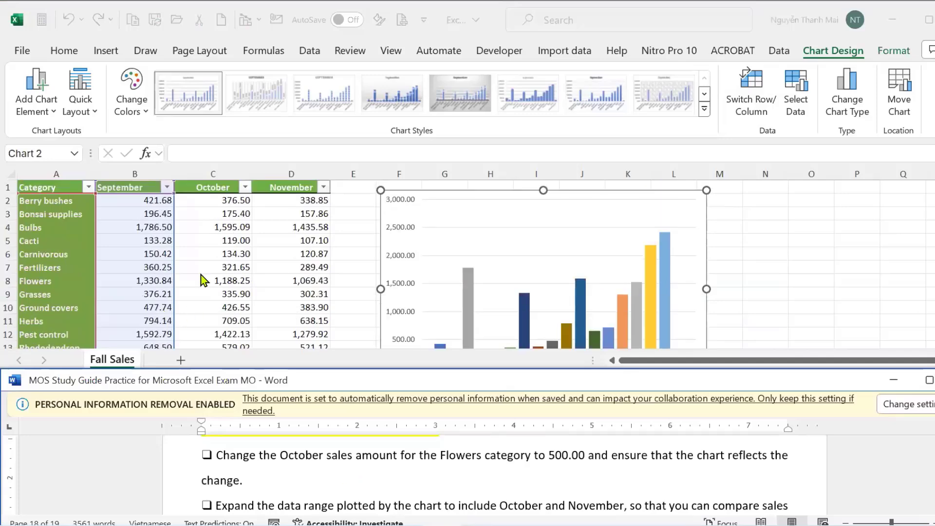
Drag the chart's data range from column B across to column C to add October sales.
{"action": "left_click", "coordinate": [671, 195]}
{"action": "double_click", "coordinate": [670, 193]}
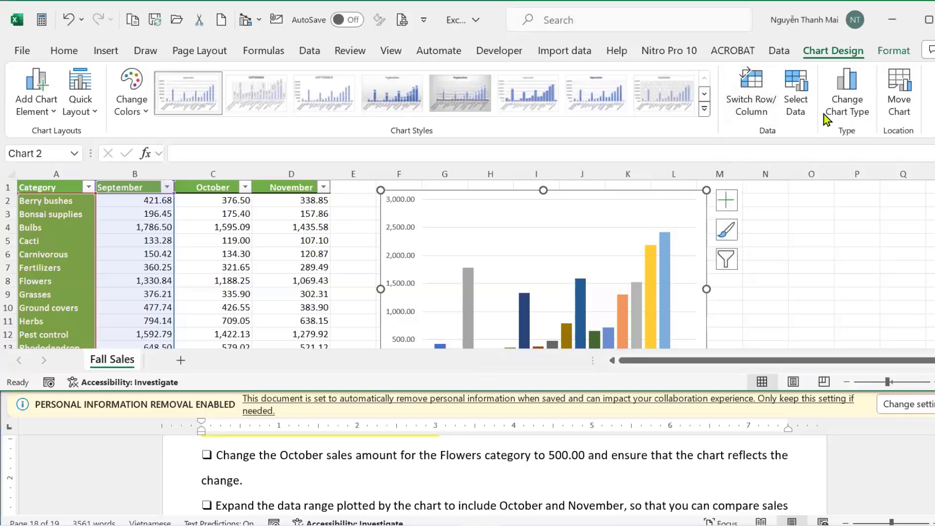
{"action": "left_click", "coordinate": [800, 101]}
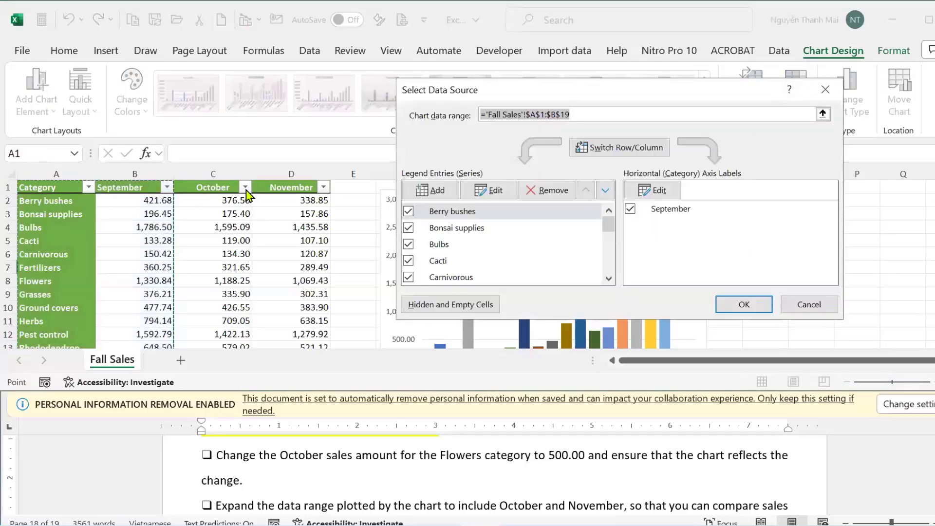
{"action": "left_click", "coordinate": [799, 304]}
{"action": "scroll", "coordinate": [152, 276], "scroll_direction": "down", "scroll_amount": 4}
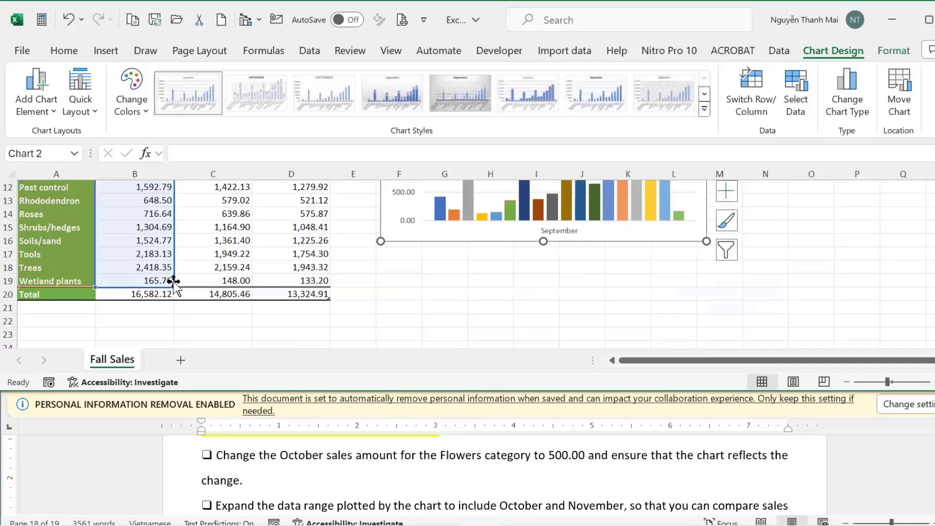
{"action": "left_click_drag", "start_coordinate": [176, 287], "coordinate": [246, 292]}
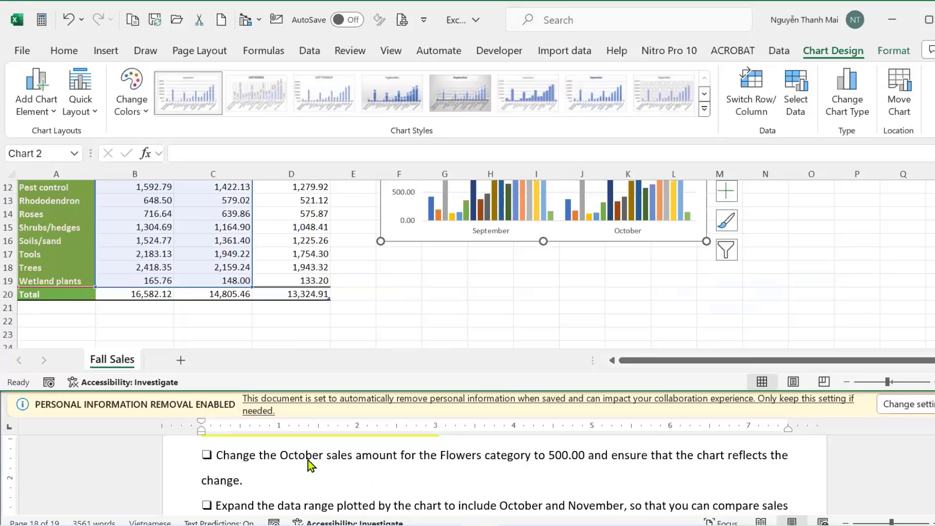
{"action": "scroll", "coordinate": [309, 463], "scroll_direction": "up", "scroll_amount": 2}
{"action": "scroll", "coordinate": [389, 338], "scroll_direction": "down", "scroll_amount": 4}
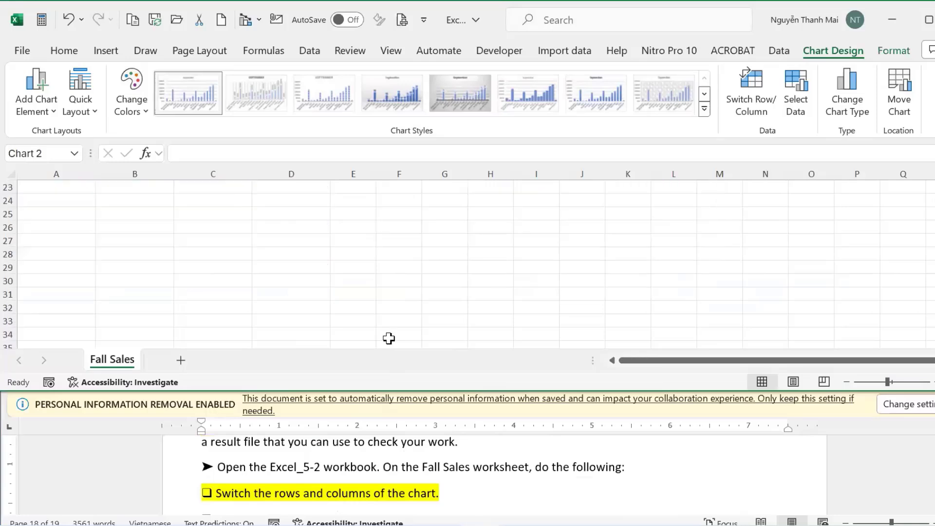
{"action": "scroll", "coordinate": [385, 465], "scroll_direction": "down", "scroll_amount": 2}
Check the instructions and reselect the chart area in the Excel_5-2 workbook.
{"action": "left_click", "coordinate": [482, 244]}
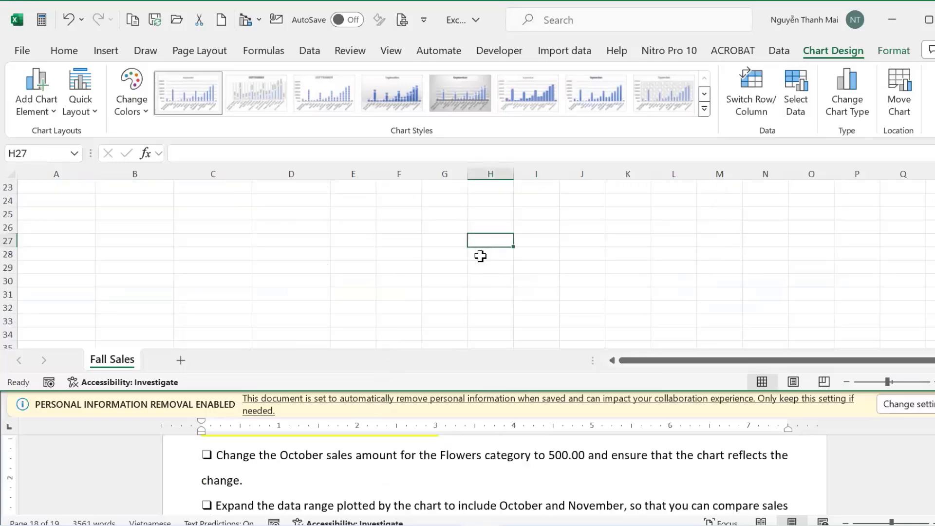
{"action": "scroll", "coordinate": [482, 251], "scroll_direction": "up", "scroll_amount": 7}
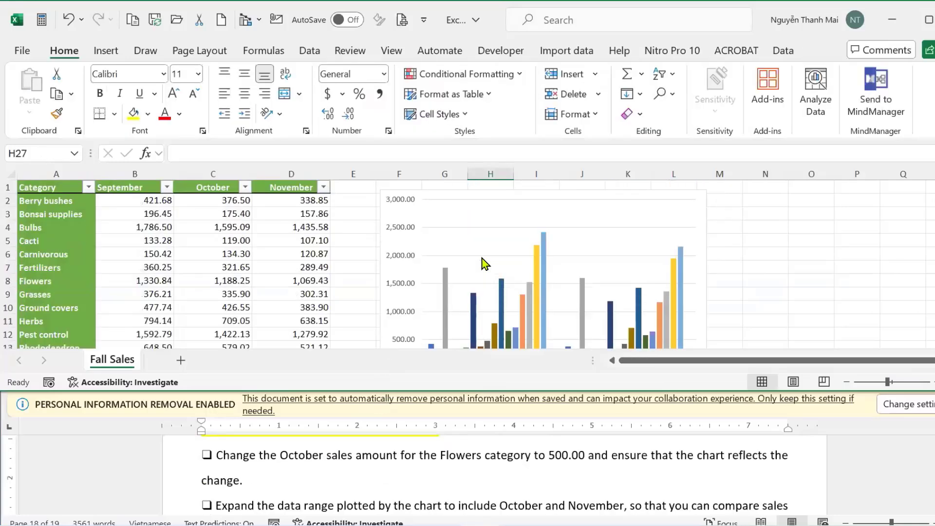
{"action": "scroll", "coordinate": [483, 261], "scroll_direction": "down", "scroll_amount": 4}
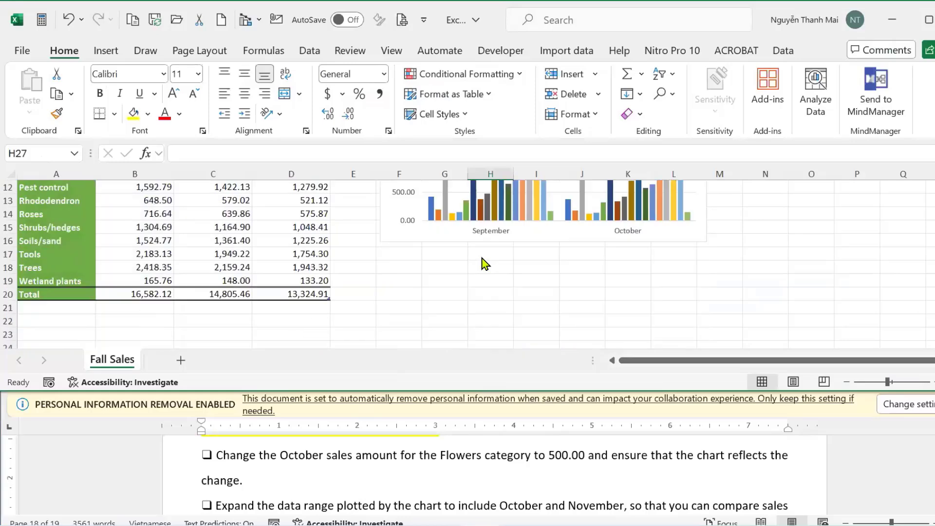
{"action": "left_click", "coordinate": [440, 456]}
{"action": "left_click", "coordinate": [575, 256]}
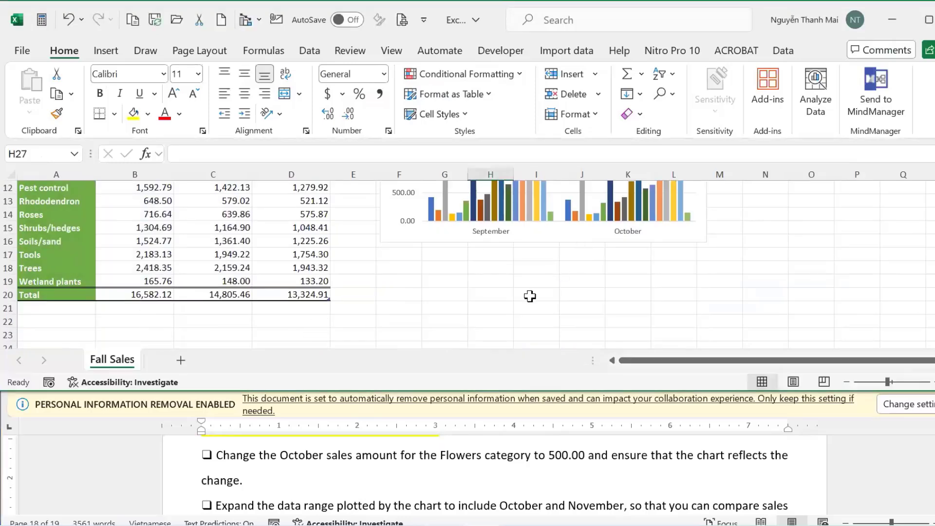
{"action": "left_click", "coordinate": [544, 224]}
{"action": "left_click", "coordinate": [549, 242]}
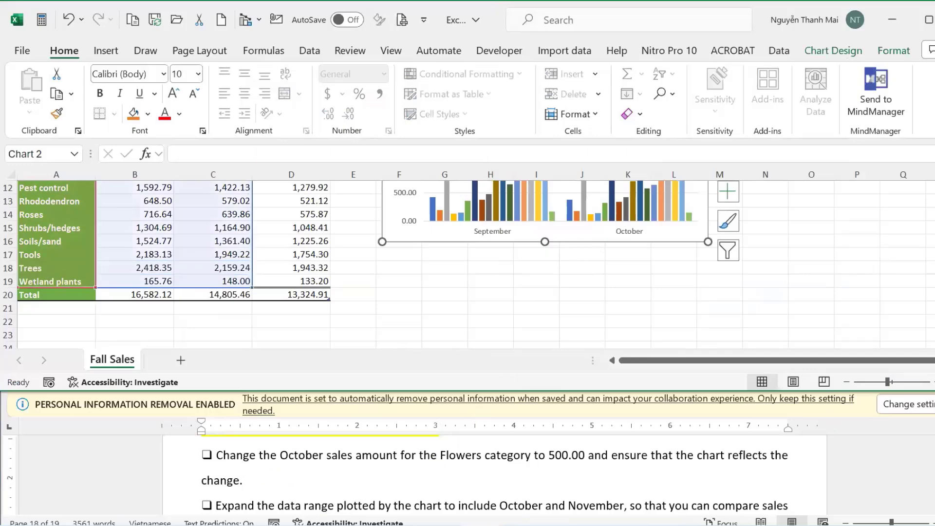
{"action": "scroll", "coordinate": [467, 265], "scroll_direction": "up", "scroll_amount": 3}
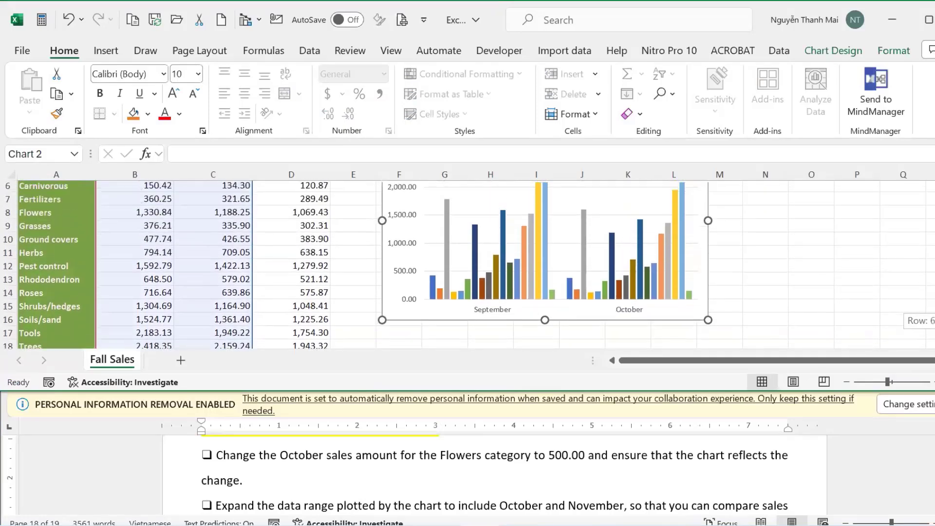
{"action": "scroll", "coordinate": [467, 264], "scroll_direction": "up", "scroll_amount": 1}
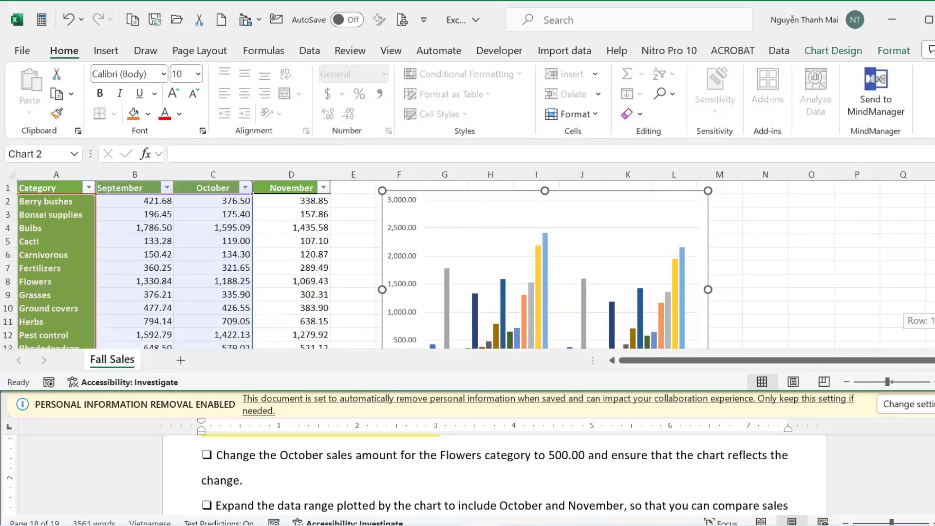
{"action": "scroll", "coordinate": [468, 264], "scroll_direction": "down", "scroll_amount": 1}
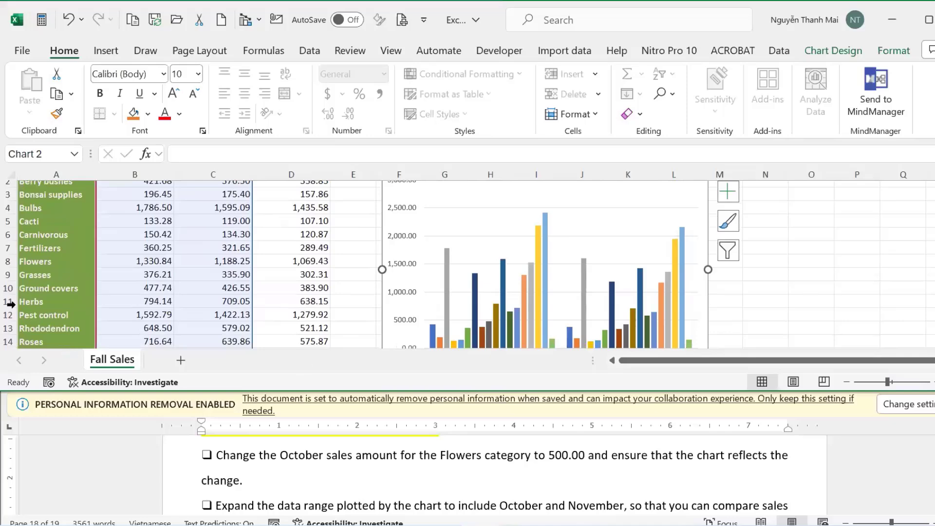
Enter 500 as the October Flowers sales in cell C8 so the chart updates.
{"action": "left_click", "coordinate": [50, 263]}
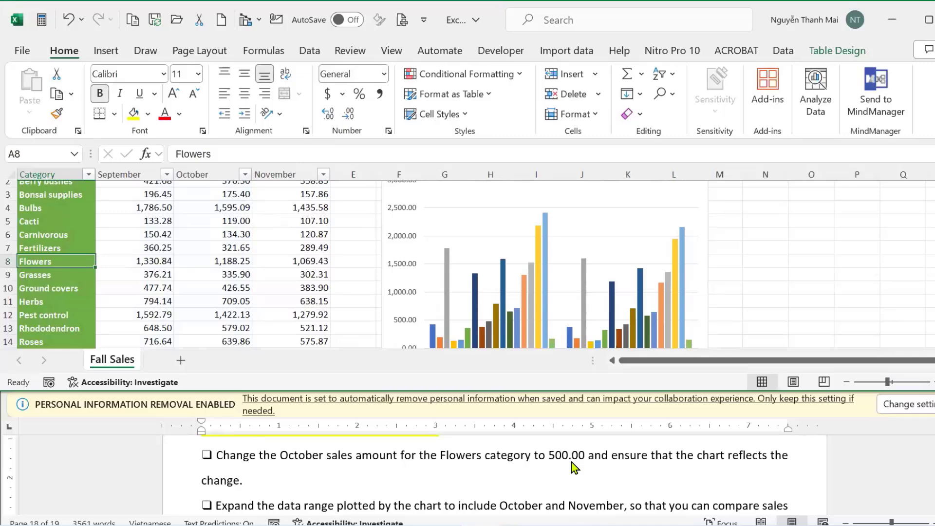
{"action": "left_click", "coordinate": [212, 259]}
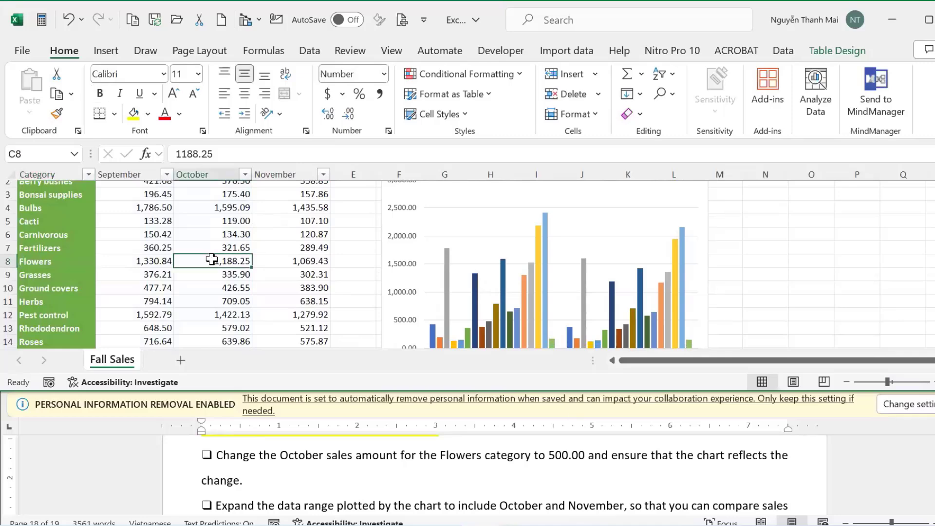
{"action": "left_click", "coordinate": [49, 260]}
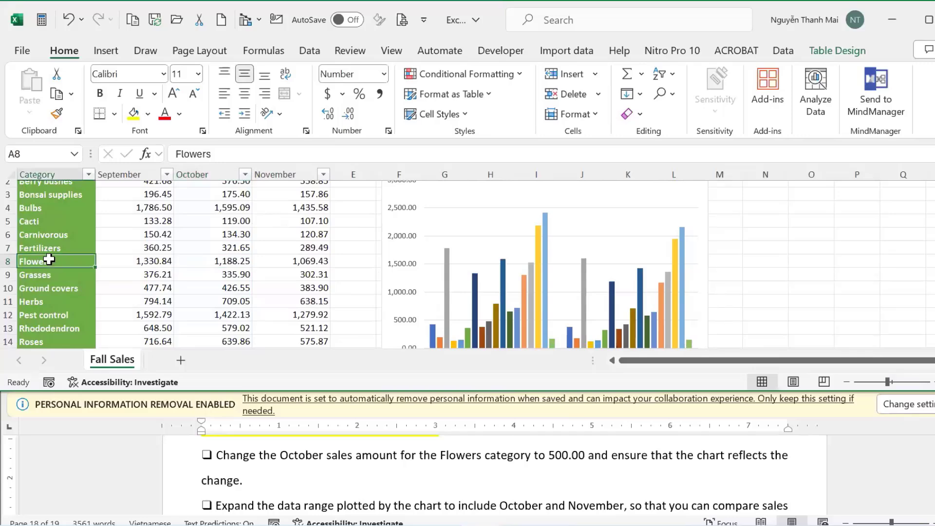
{"action": "left_click", "coordinate": [219, 259]}
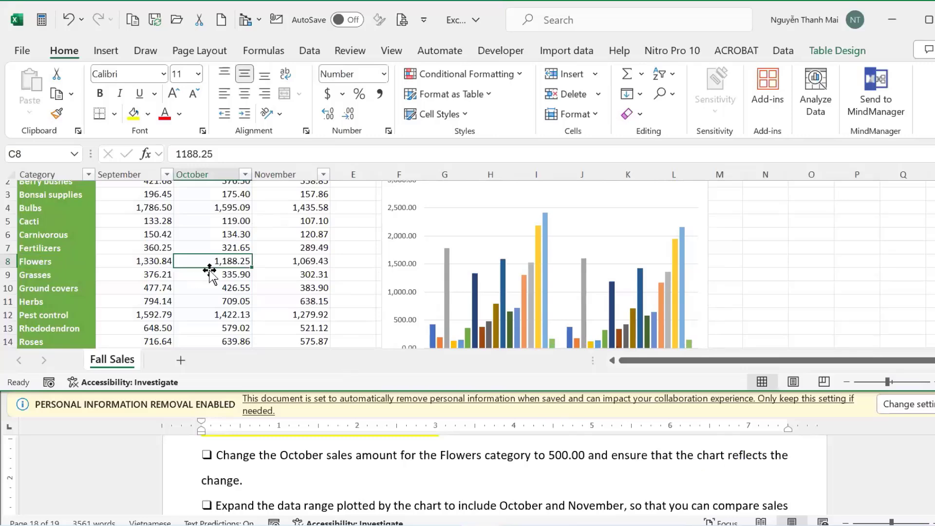
{"action": "scroll", "coordinate": [926, 239], "scroll_direction": "down", "scroll_amount": 2}
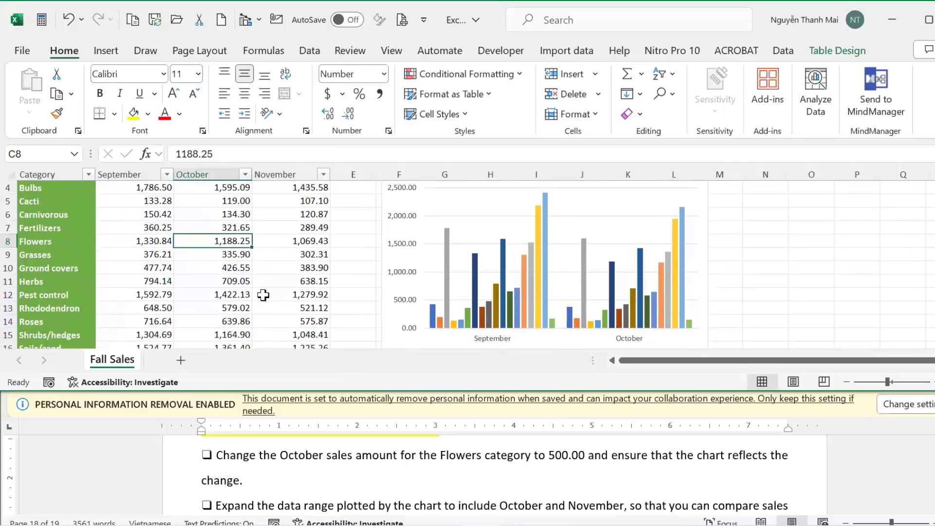
{"action": "type", "text": "500"}
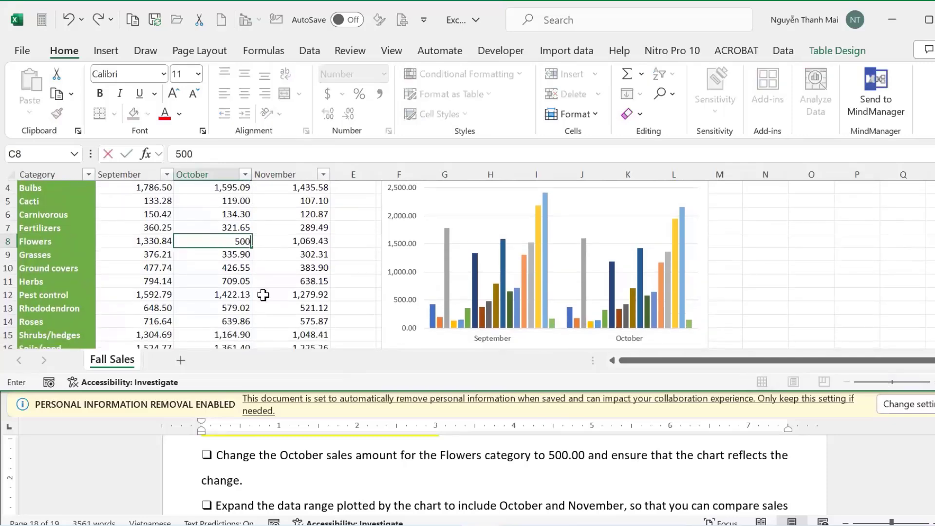
{"action": "key", "text": "Return"}
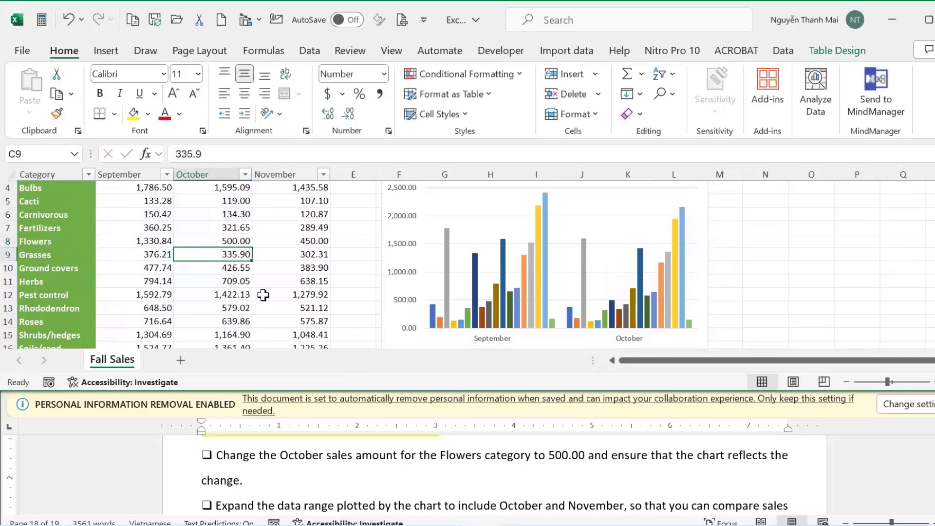
{"action": "mouse_move", "coordinate": [610, 303]}
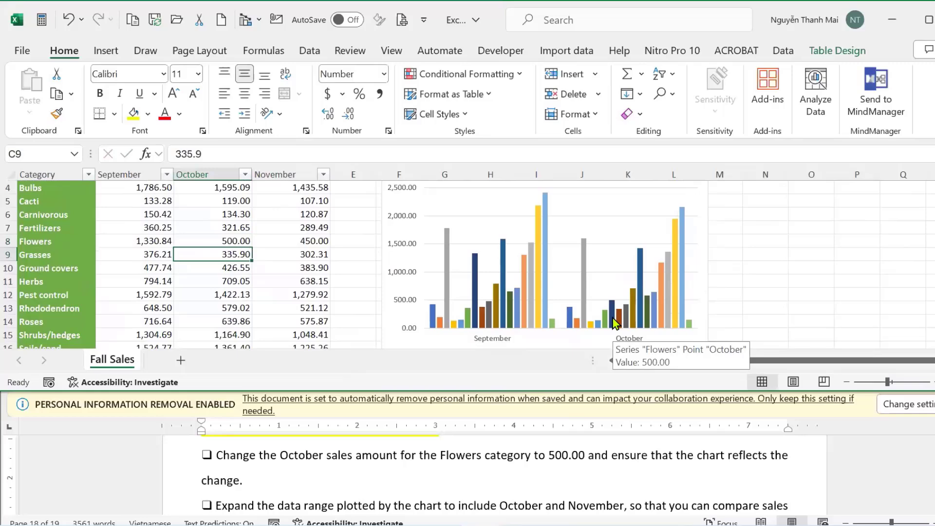
{"action": "left_click", "coordinate": [928, 480]}
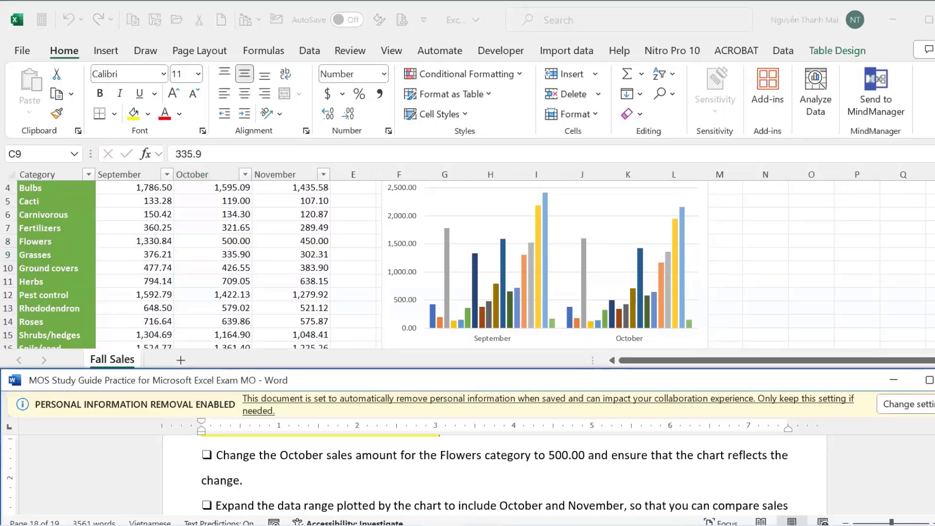
Drag the chart's data range handle right to include the November column.
{"action": "scroll", "coordinate": [487, 473], "scroll_direction": "down", "scroll_amount": 2}
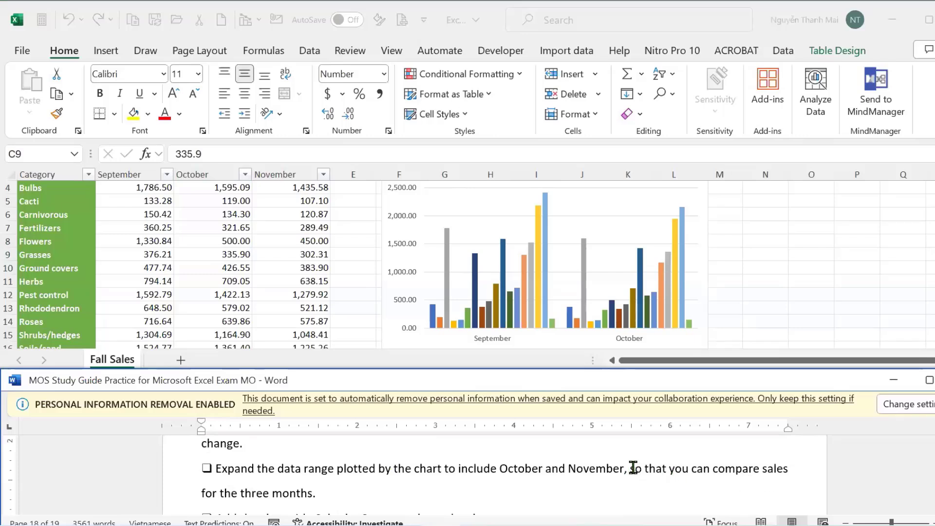
{"action": "left_click", "coordinate": [215, 281]}
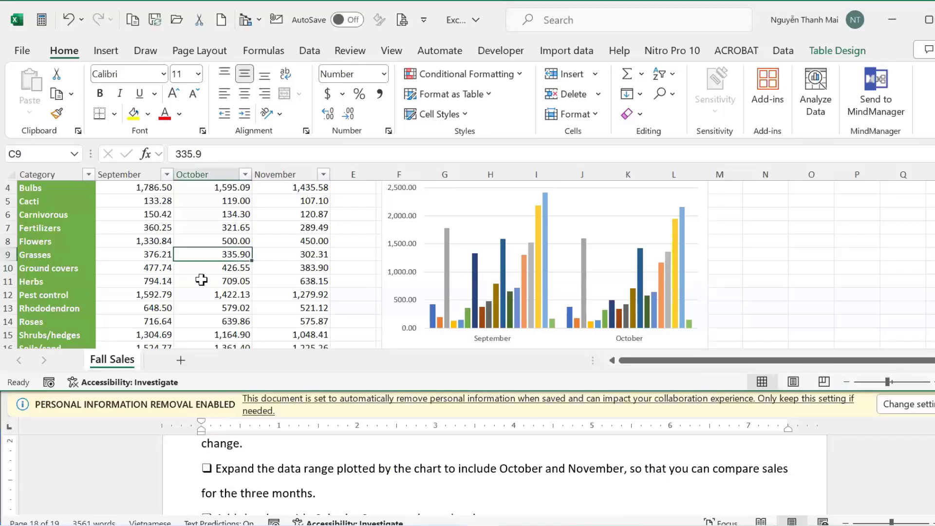
{"action": "left_click", "coordinate": [503, 287]}
{"action": "left_click", "coordinate": [382, 267]}
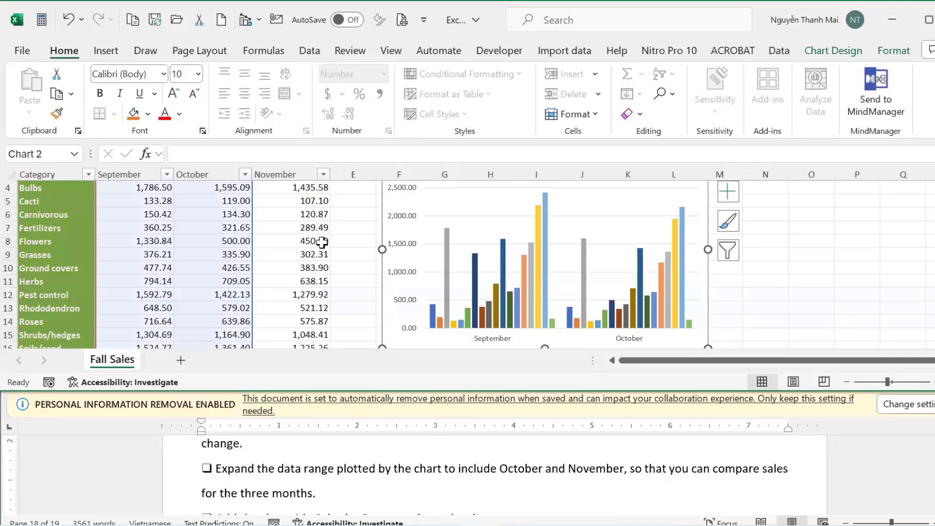
{"action": "scroll", "coordinate": [319, 249], "scroll_direction": "down", "scroll_amount": 4}
{"action": "left_click_drag", "start_coordinate": [252, 245], "coordinate": [329, 246]}
Select the title text 'Sales by Category' in the instructions document.
{"action": "left_click", "coordinate": [779, 491]}
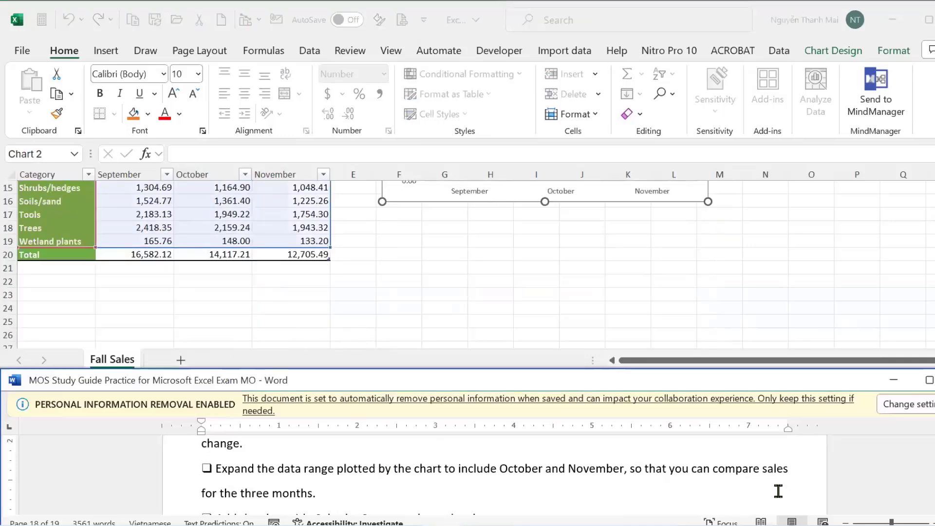
{"action": "scroll", "coordinate": [495, 475], "scroll_direction": "down", "scroll_amount": 2}
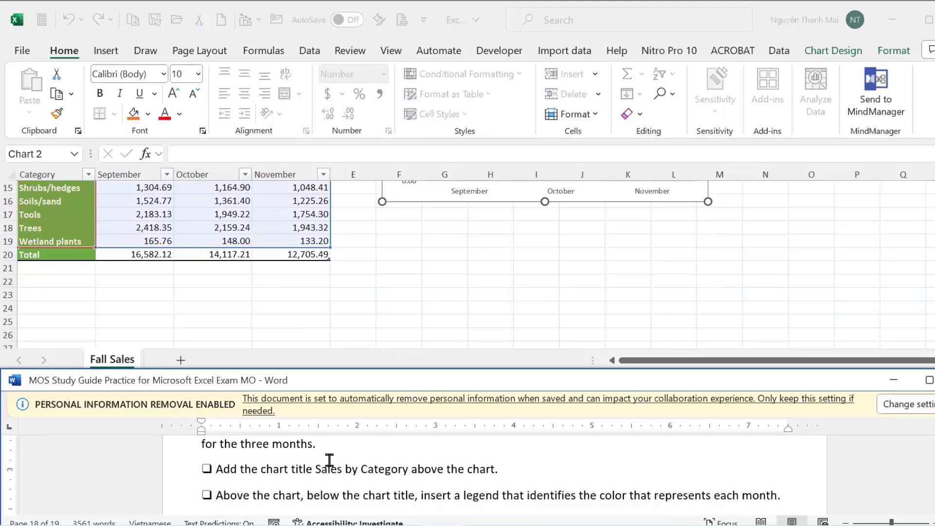
{"action": "left_click_drag", "start_coordinate": [315, 468], "coordinate": [412, 469]}
{"action": "key", "text": "ctrl+c"}
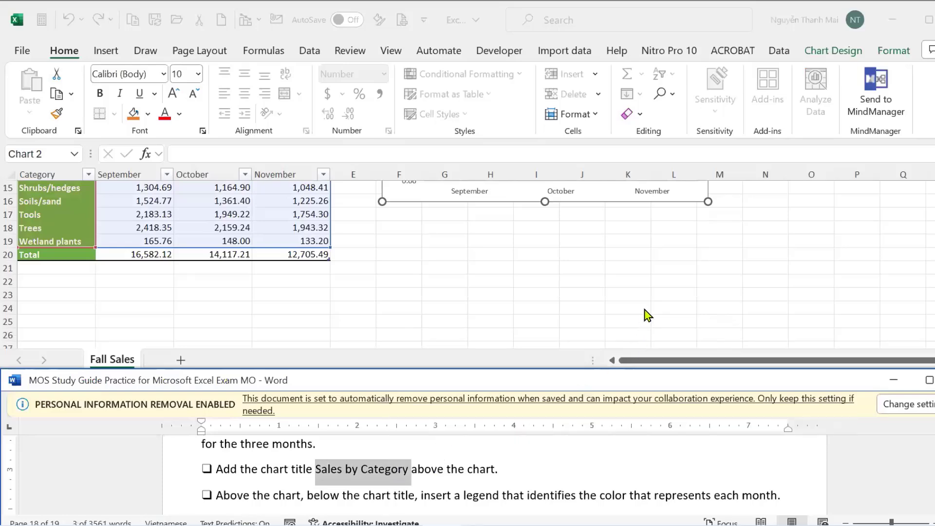
{"action": "scroll", "coordinate": [648, 316], "scroll_direction": "up", "scroll_amount": 5}
Turn on Chart Title and paste 'Sales by Category' over the placeholder text.
{"action": "left_click", "coordinate": [553, 199]}
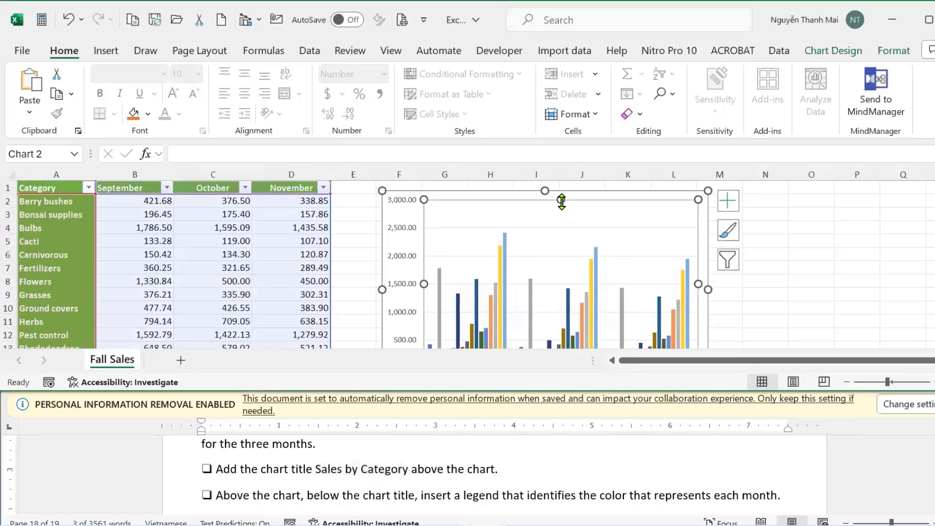
{"action": "left_click", "coordinate": [728, 201]}
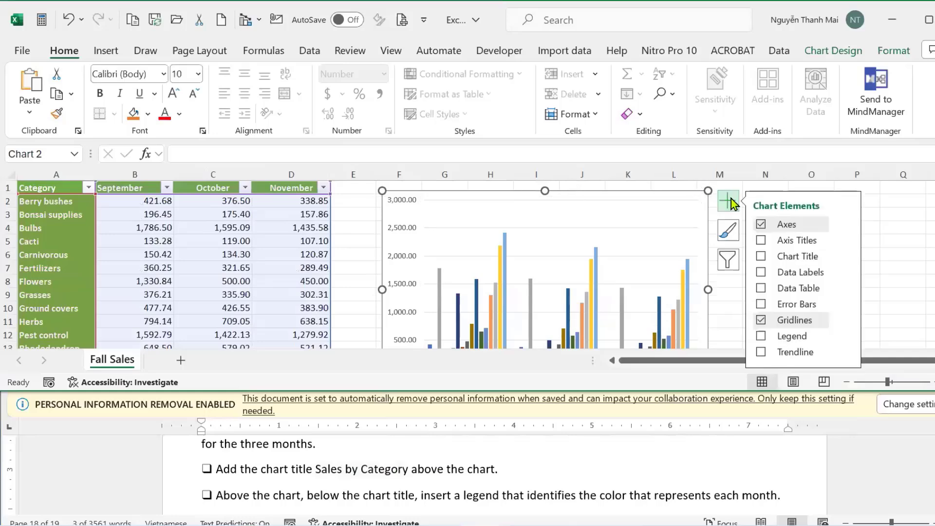
{"action": "left_click", "coordinate": [761, 256]}
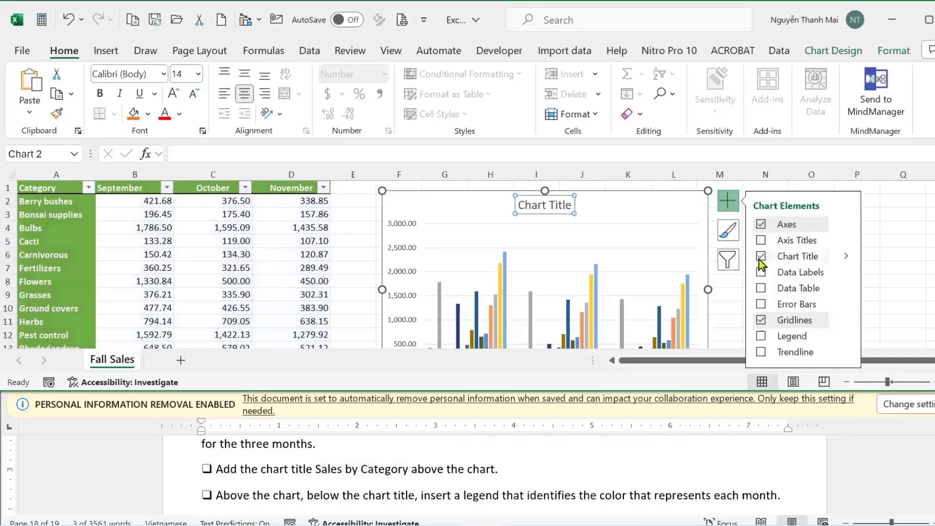
{"action": "left_click", "coordinate": [523, 207]}
{"action": "left_click_drag", "start_coordinate": [523, 207], "coordinate": [575, 207]}
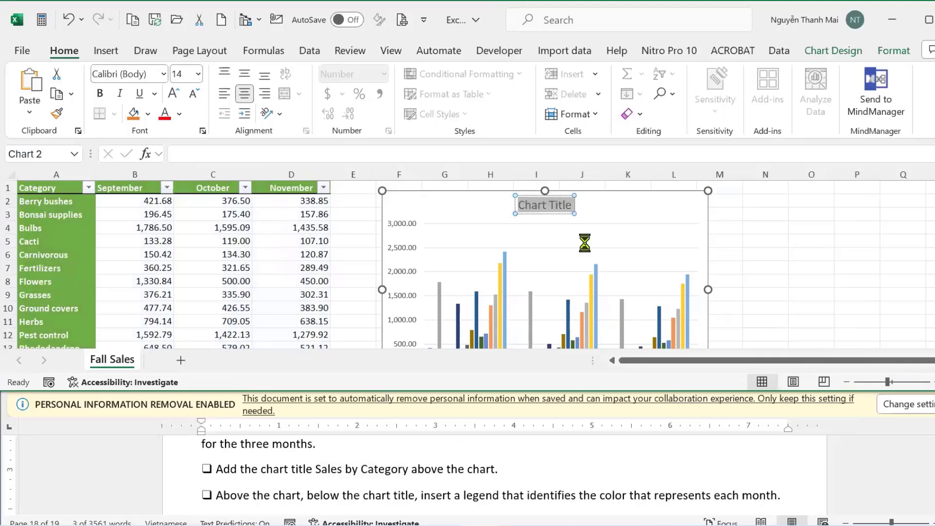
{"action": "key", "text": "ctrl+v"}
{"action": "key", "text": "alt+Tab"}
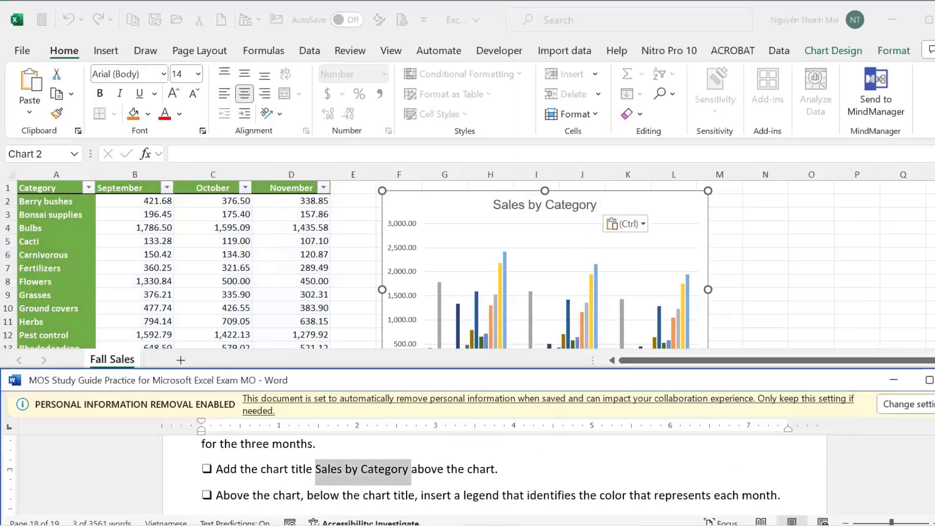
{"action": "scroll", "coordinate": [283, 469], "scroll_direction": "down", "scroll_amount": 3}
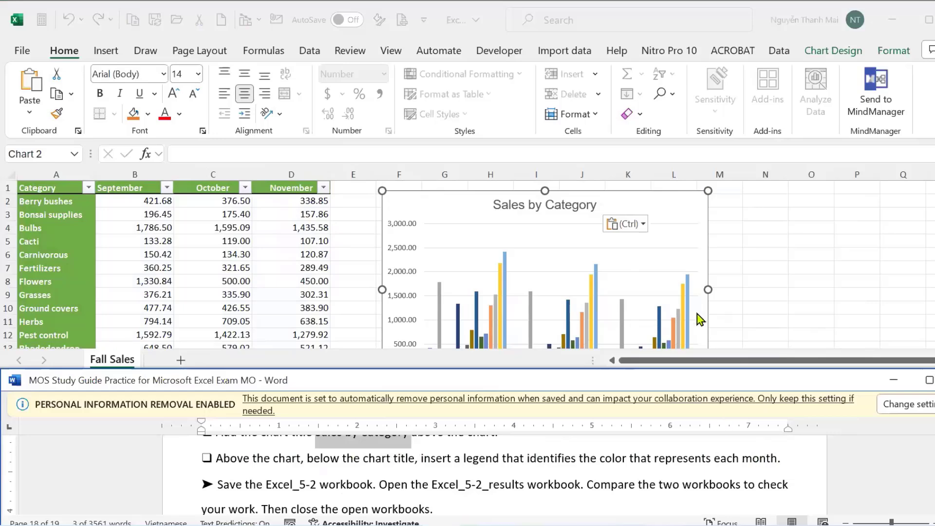
Turn on the chart legend and set its position to Top, below the title.
{"action": "left_click", "coordinate": [710, 204]}
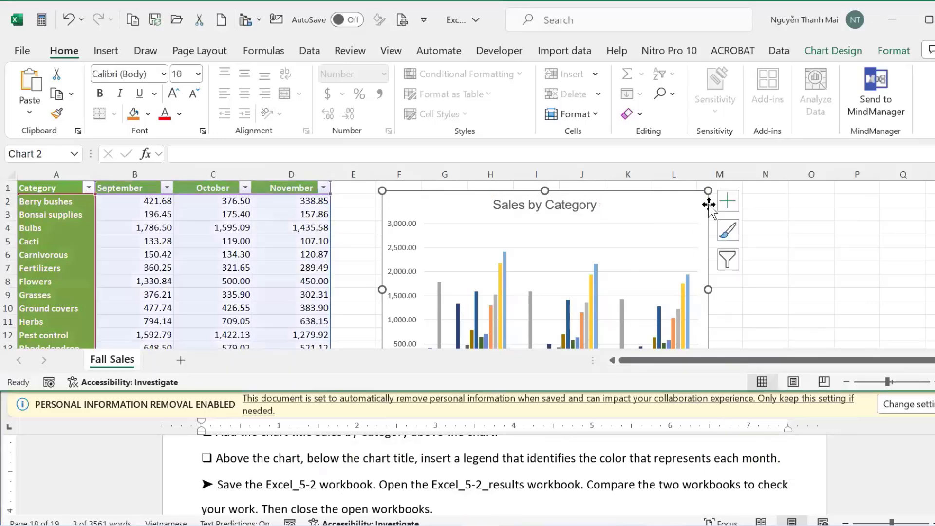
{"action": "scroll", "coordinate": [585, 253], "scroll_direction": "down", "scroll_amount": 4}
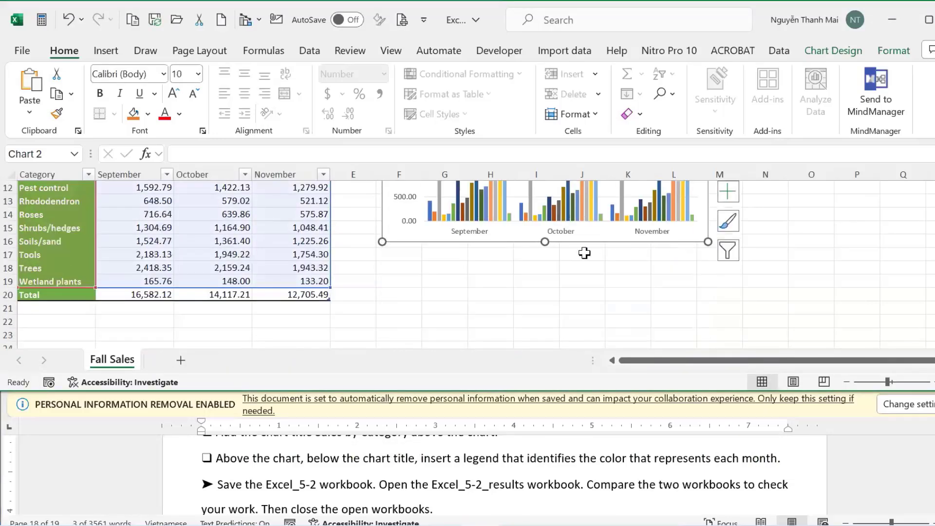
{"action": "scroll", "coordinate": [582, 254], "scroll_direction": "up", "scroll_amount": 4}
{"action": "left_click", "coordinate": [728, 201]}
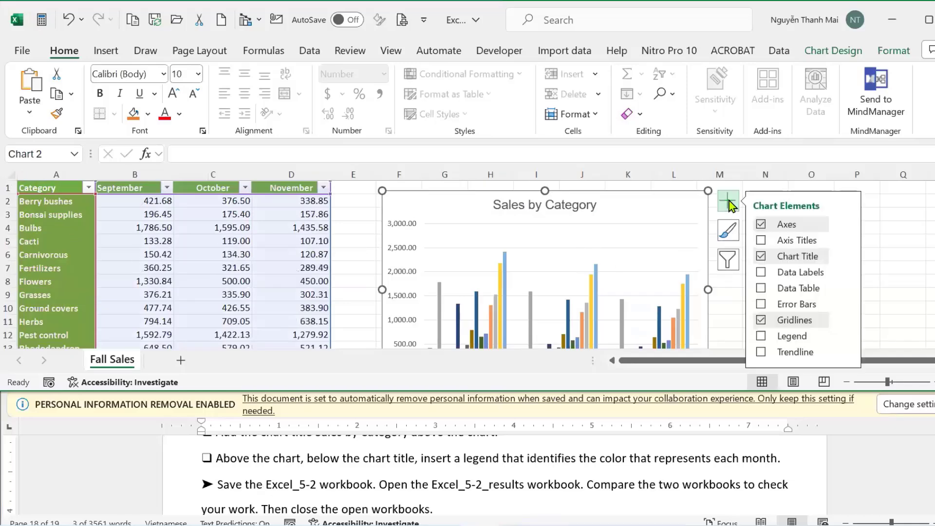
{"action": "left_click", "coordinate": [761, 336]}
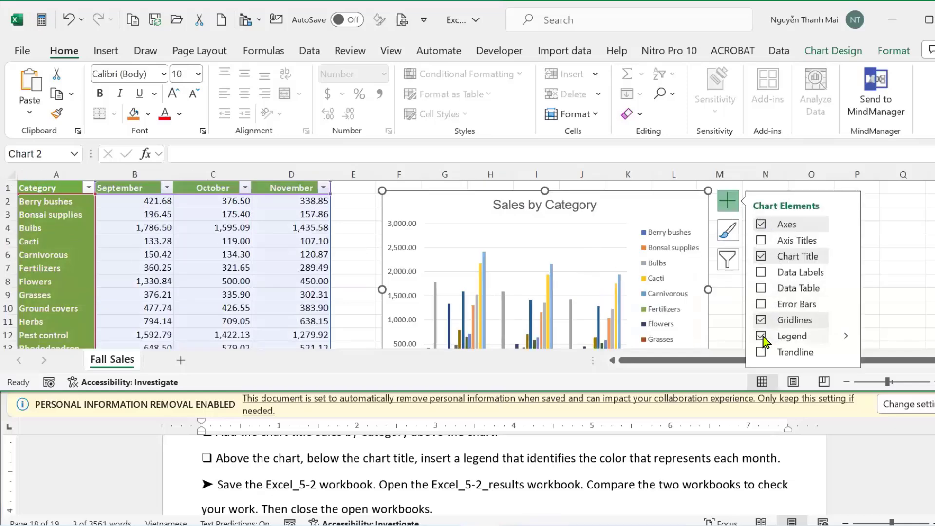
{"action": "left_click", "coordinate": [847, 341]}
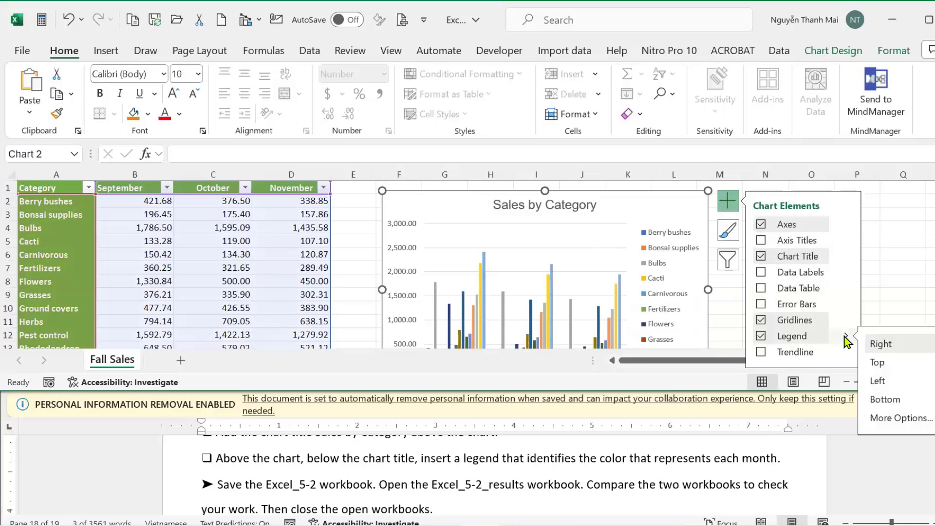
{"action": "left_click", "coordinate": [879, 364]}
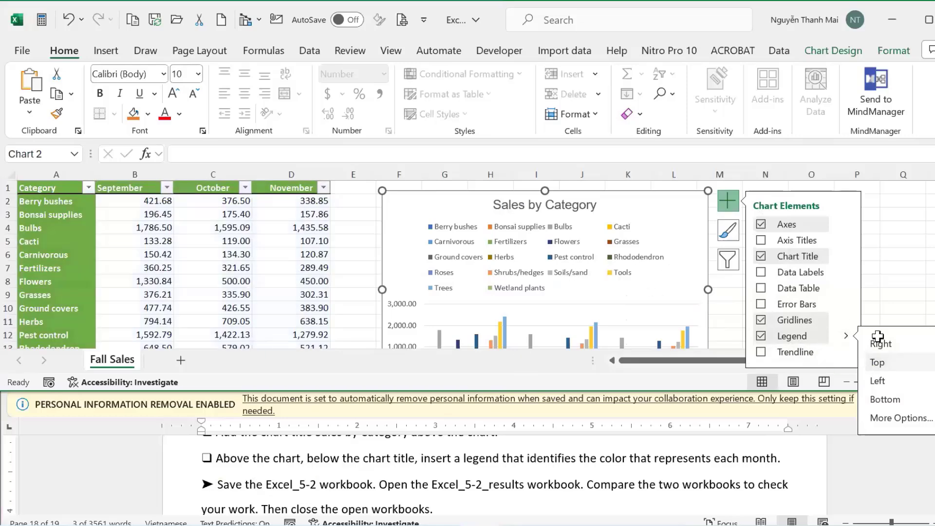
{"action": "left_click", "coordinate": [901, 241]}
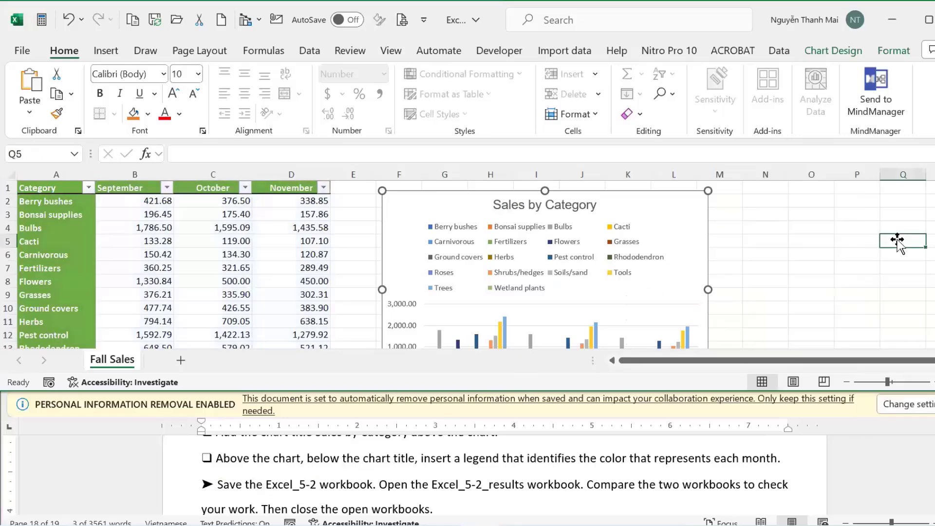
{"action": "left_click", "coordinate": [809, 483]}
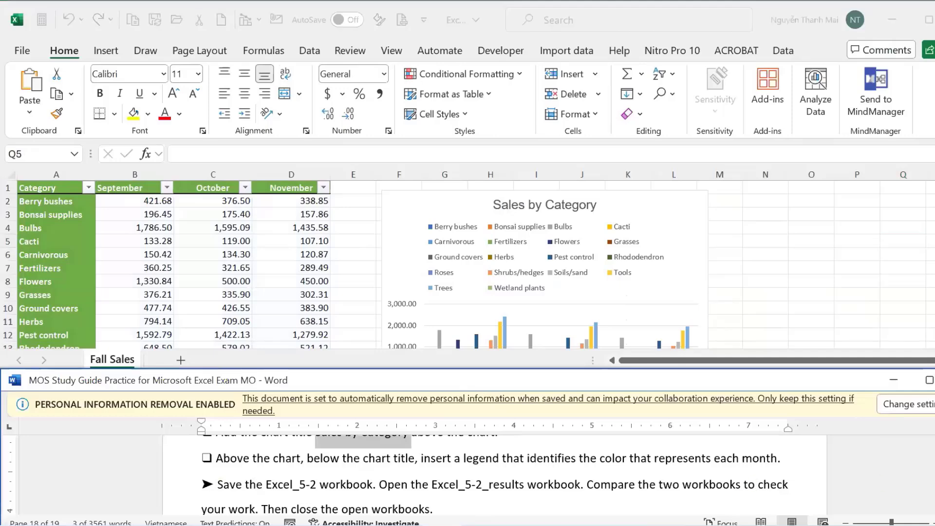
Close Excel_5-2 and choose Don't Save to discard the changes.
{"action": "scroll", "coordinate": [495, 475], "scroll_direction": "down", "scroll_amount": 5}
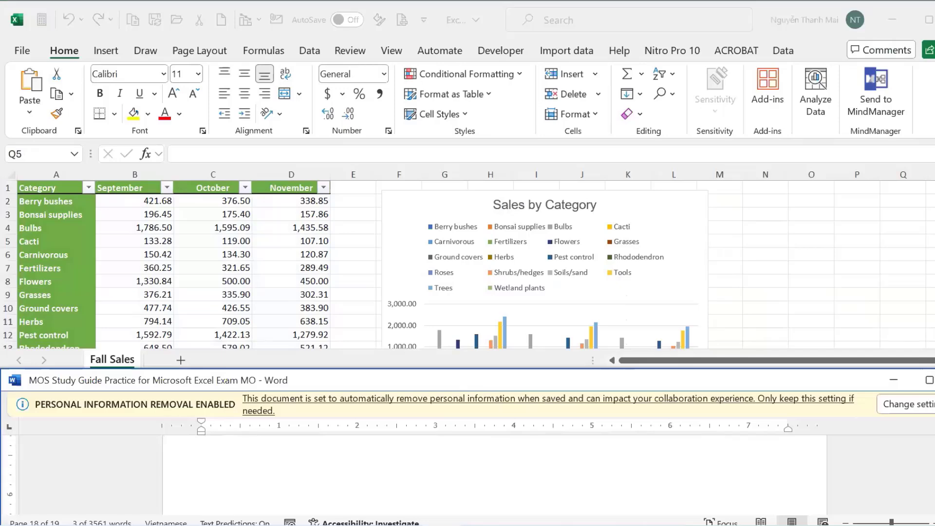
{"action": "scroll", "coordinate": [564, 473], "scroll_direction": "down", "scroll_amount": 3}
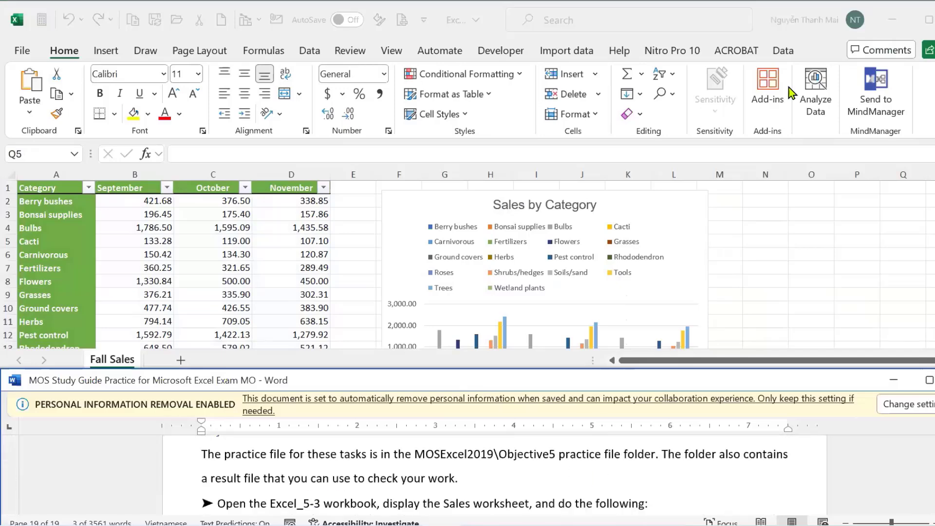
{"action": "left_click", "coordinate": [895, 24]}
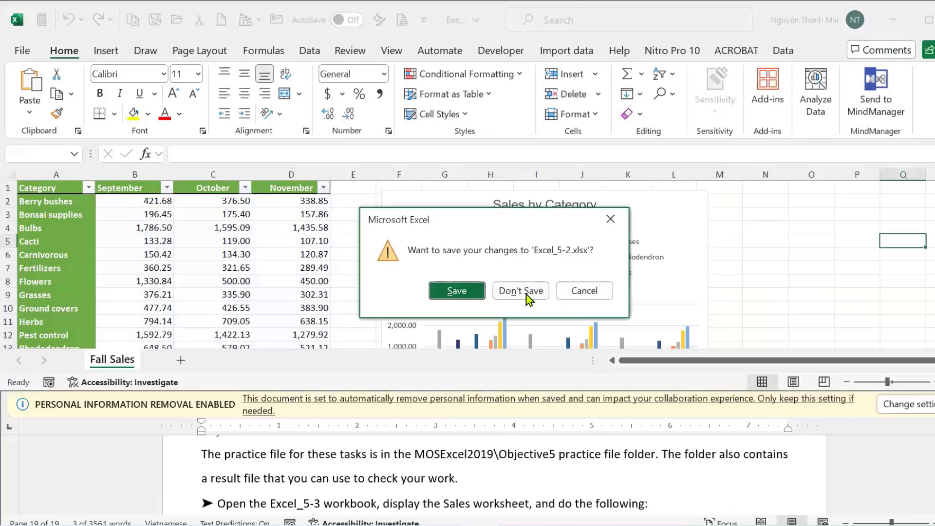
{"action": "left_click", "coordinate": [521, 291]}
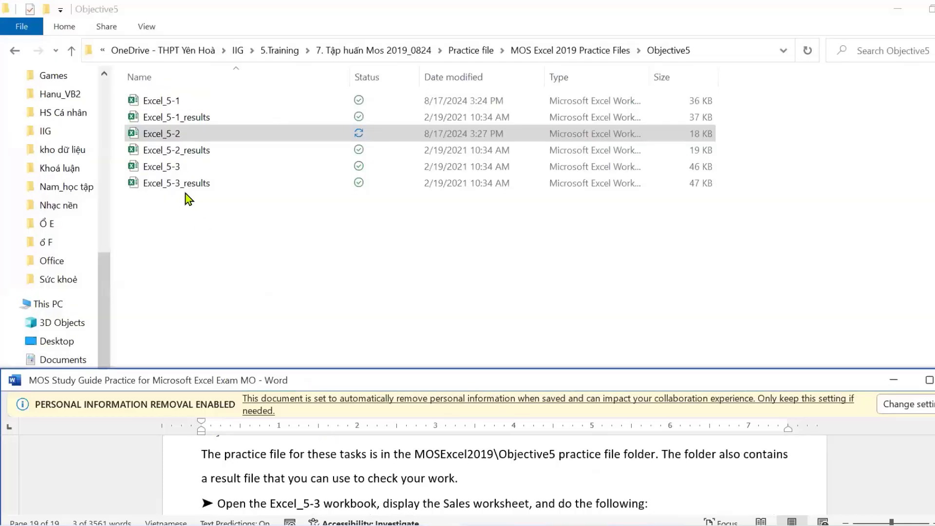
Open the Excel_5-3 workbook from the Objective5 folder.
{"action": "left_click", "coordinate": [180, 171]}
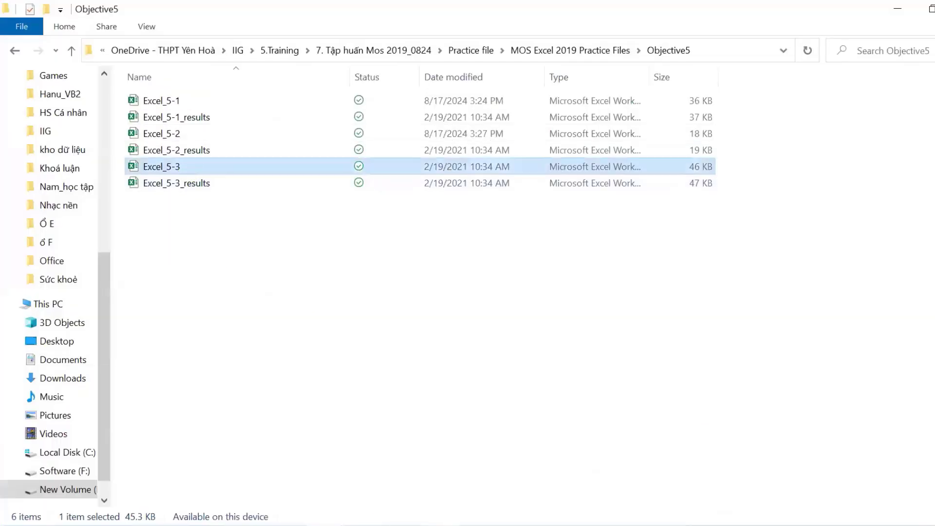
{"action": "key", "text": "Return"}
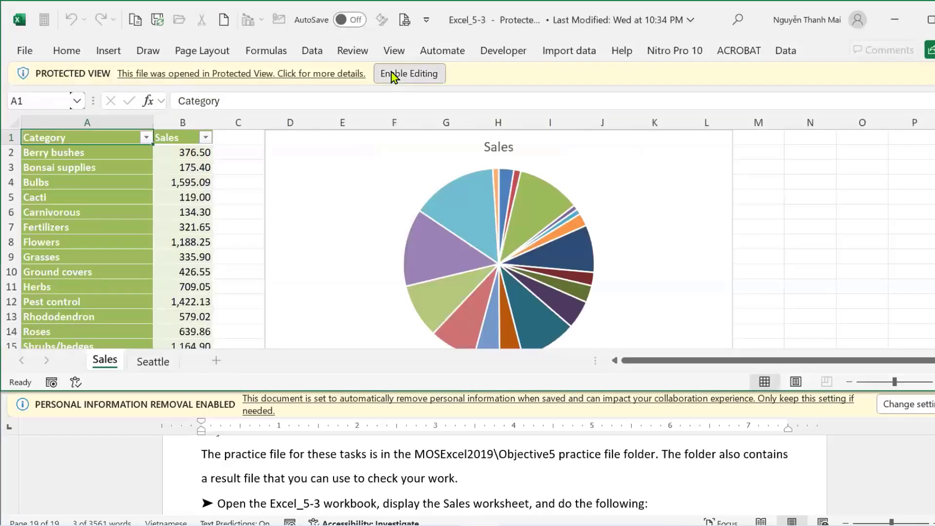
Enable editing on Excel_5-3, review the Layout 1 and Style 12 tasks, and select the Sales pie chart.
{"action": "left_click", "coordinate": [391, 73]}
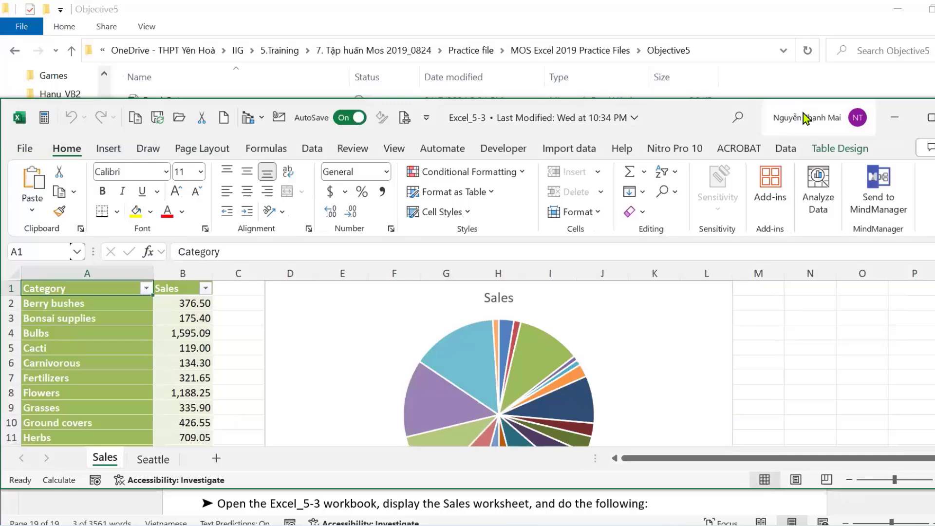
{"action": "left_click", "coordinate": [880, 458]}
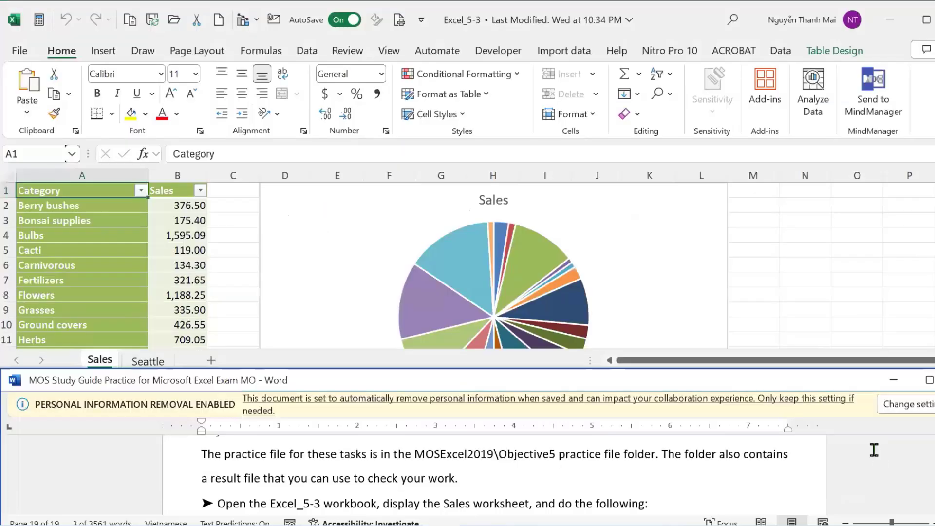
{"action": "scroll", "coordinate": [424, 475], "scroll_direction": "down", "scroll_amount": 2}
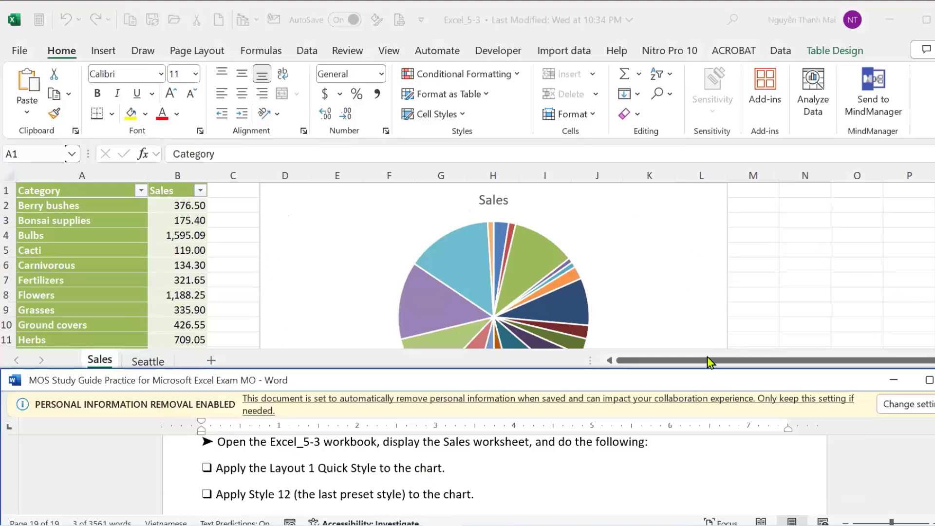
{"action": "left_click", "coordinate": [727, 236]}
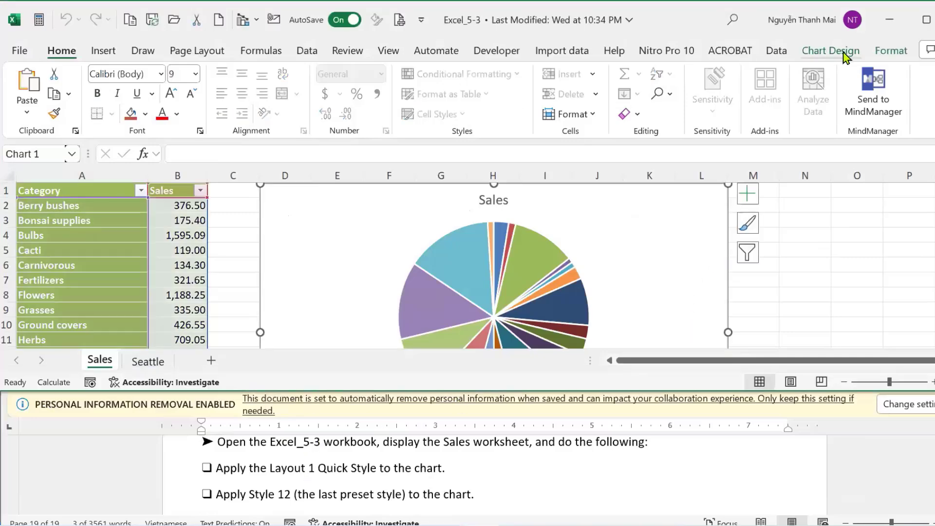
Apply Quick Layout 1 to the Sales pie chart.
{"action": "left_click", "coordinate": [846, 57]}
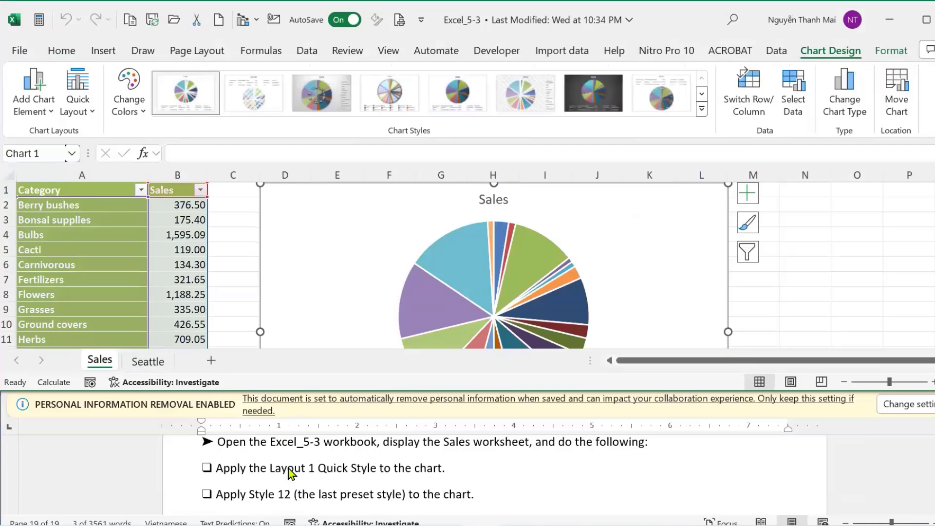
{"action": "left_click", "coordinate": [79, 106]}
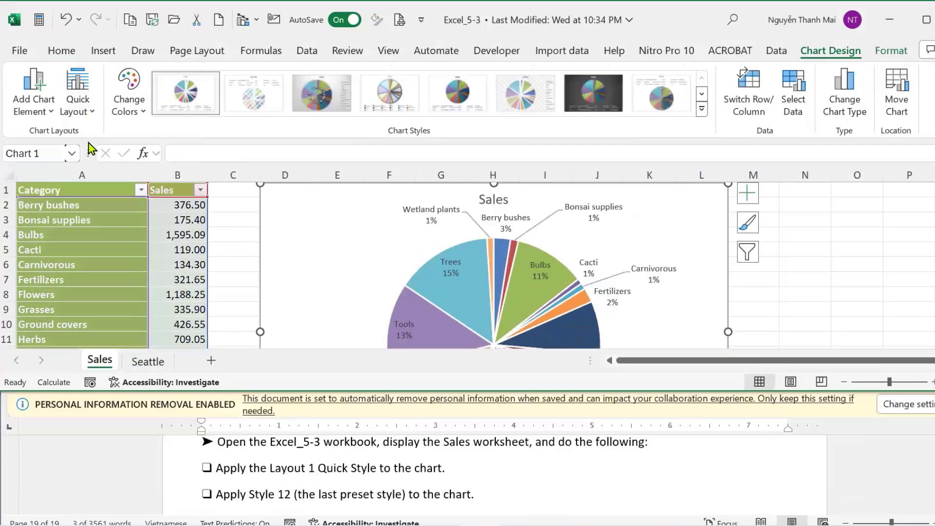
{"action": "left_click", "coordinate": [89, 147]}
Apply chart Style 12, the last preset, to the Sales pie chart.
{"action": "left_click", "coordinate": [702, 109]}
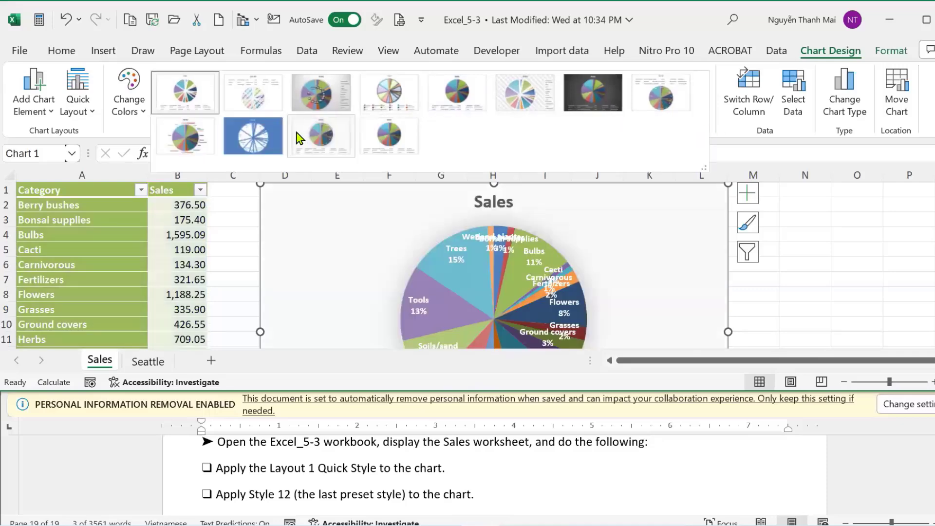
{"action": "left_click", "coordinate": [393, 145]}
{"action": "left_click", "coordinate": [881, 490]}
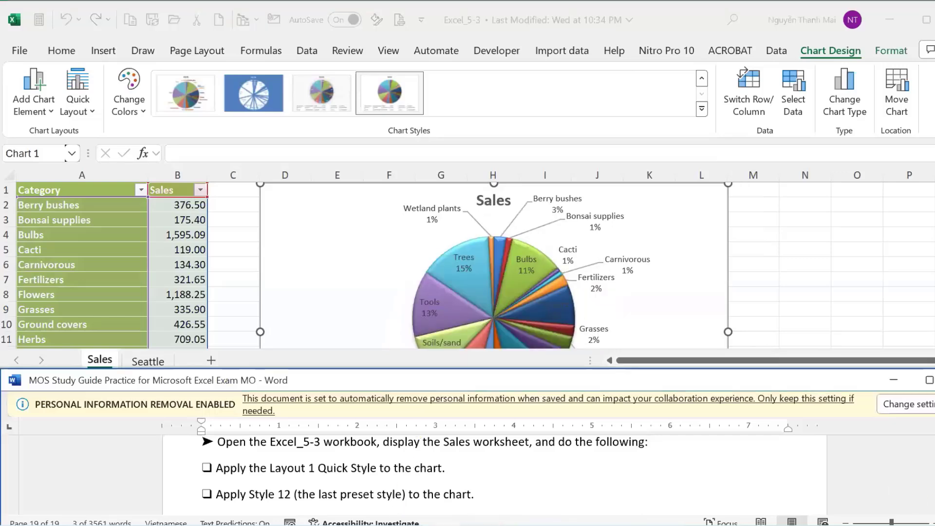
{"action": "scroll", "coordinate": [494, 473], "scroll_direction": "down", "scroll_amount": 3}
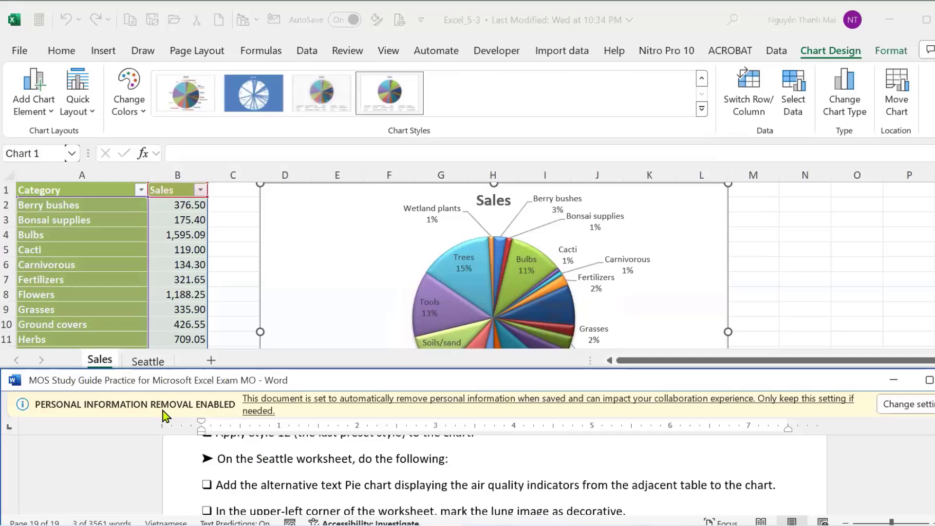
Open the Seattle worksheet, read the next task, and select its Air Quality Index pie chart.
{"action": "left_click", "coordinate": [143, 362]}
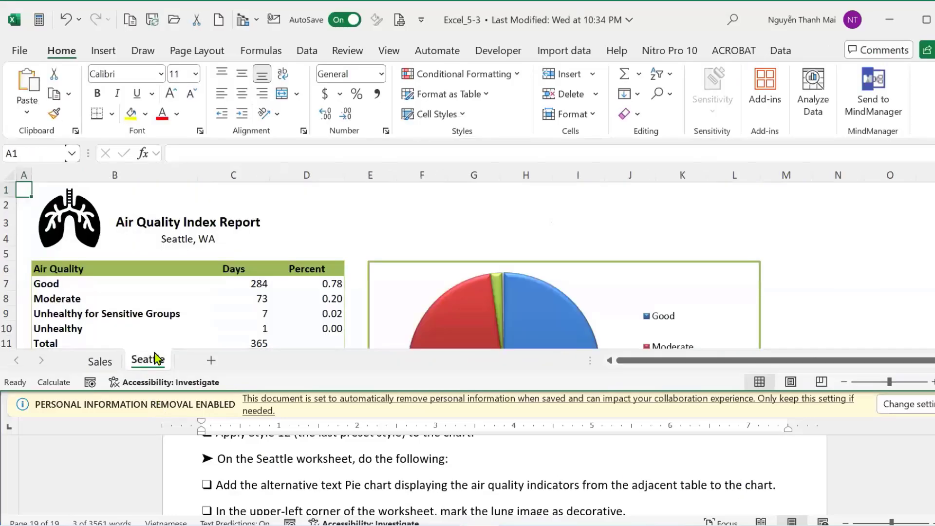
{"action": "key", "text": "alt+Tab"}
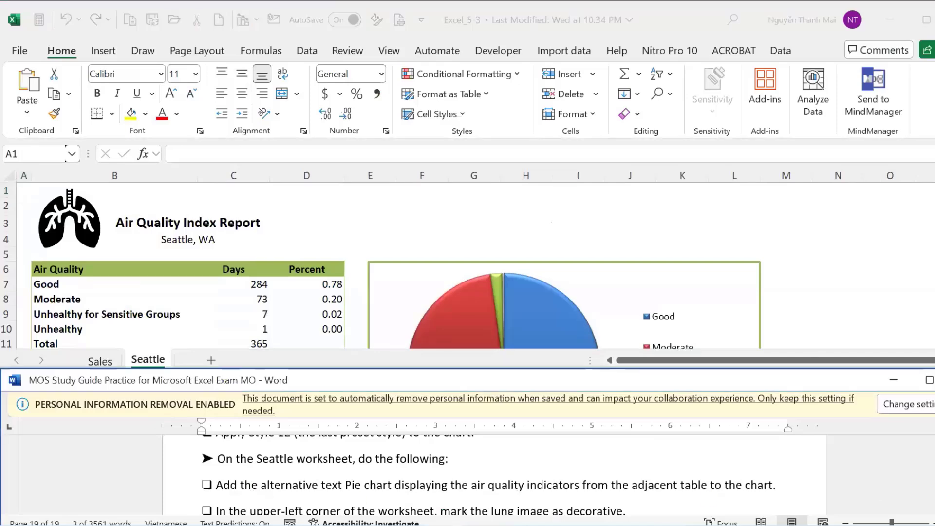
{"action": "scroll", "coordinate": [218, 451], "scroll_direction": "down", "scroll_amount": 2}
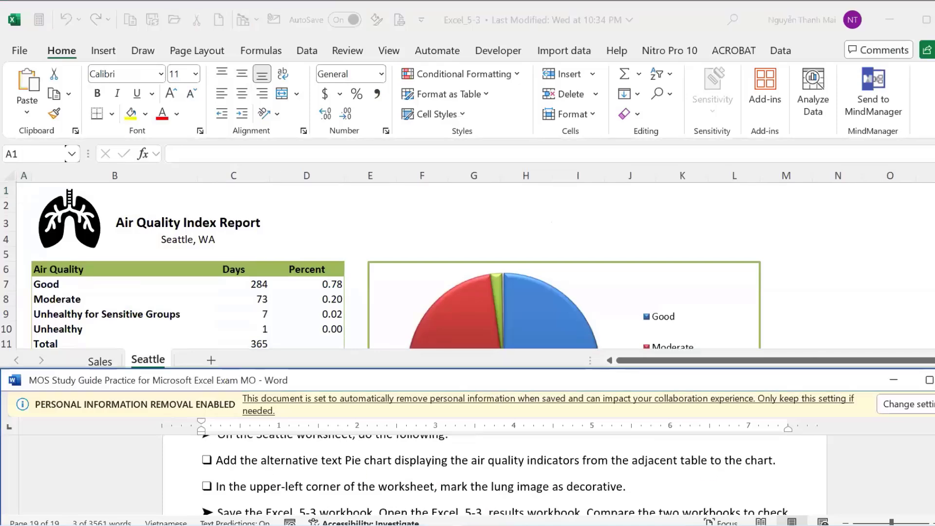
{"action": "left_click", "coordinate": [218, 451]}
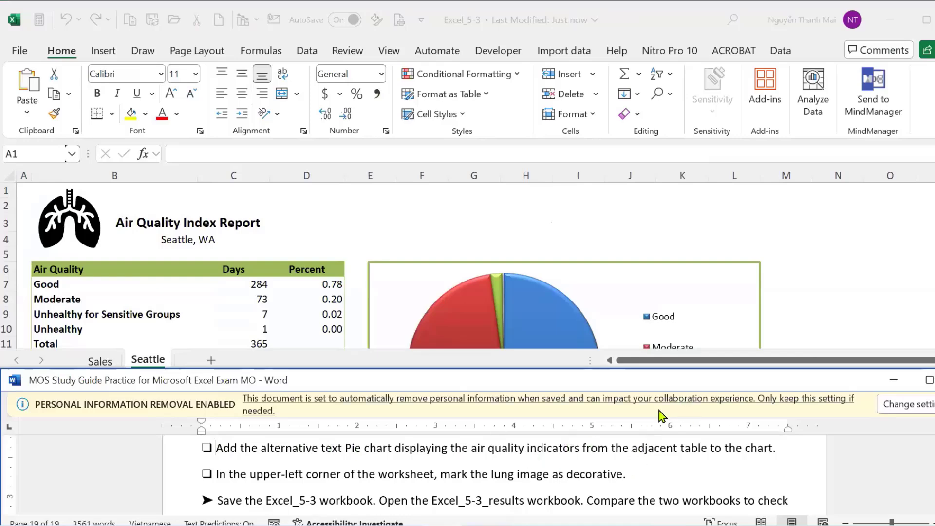
{"action": "scroll", "coordinate": [618, 271], "scroll_direction": "down", "scroll_amount": 7}
{"action": "scroll", "coordinate": [608, 276], "scroll_direction": "up", "scroll_amount": 7}
{"action": "scroll", "coordinate": [609, 275], "scroll_direction": "down", "scroll_amount": 4}
{"action": "scroll", "coordinate": [609, 276], "scroll_direction": "up", "scroll_amount": 4}
{"action": "left_click", "coordinate": [605, 270]}
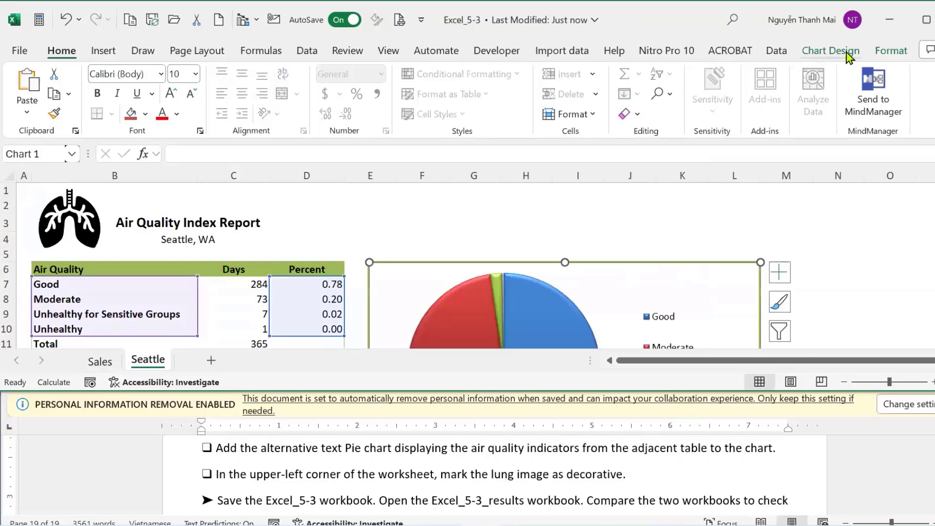
Open the Alt Text pane for the Seattle pie chart from the Format tab.
{"action": "left_click", "coordinate": [843, 53]}
{"action": "left_click", "coordinate": [892, 51]}
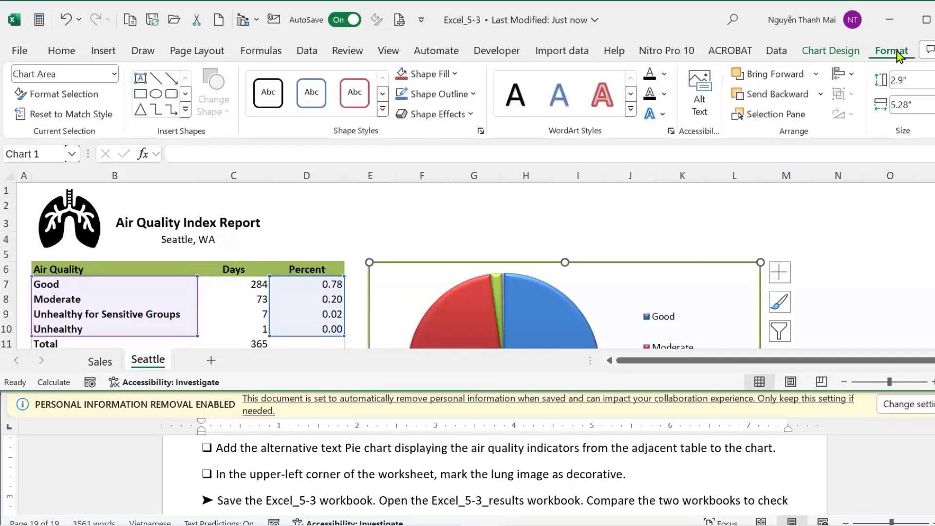
{"action": "left_click", "coordinate": [699, 111]}
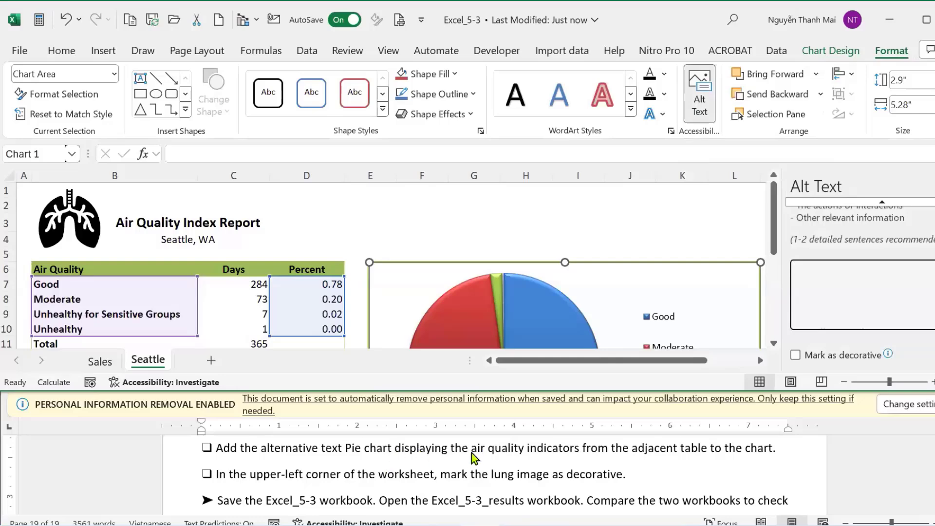
Paste 'the air quality indicators from the adjacent table' as the chart's alt text description.
{"action": "left_click", "coordinate": [586, 460]}
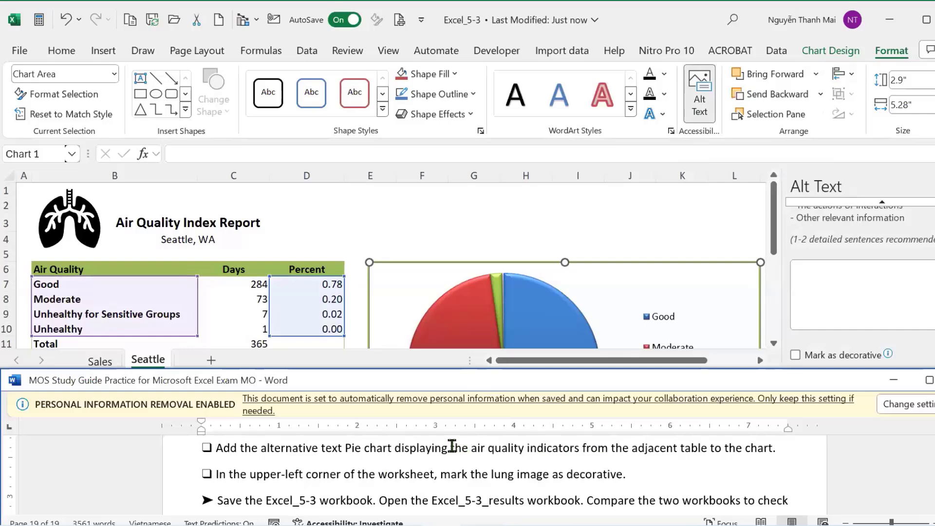
{"action": "left_click_drag", "start_coordinate": [452, 446], "coordinate": [689, 443]}
{"action": "key", "text": "ctrl+c"}
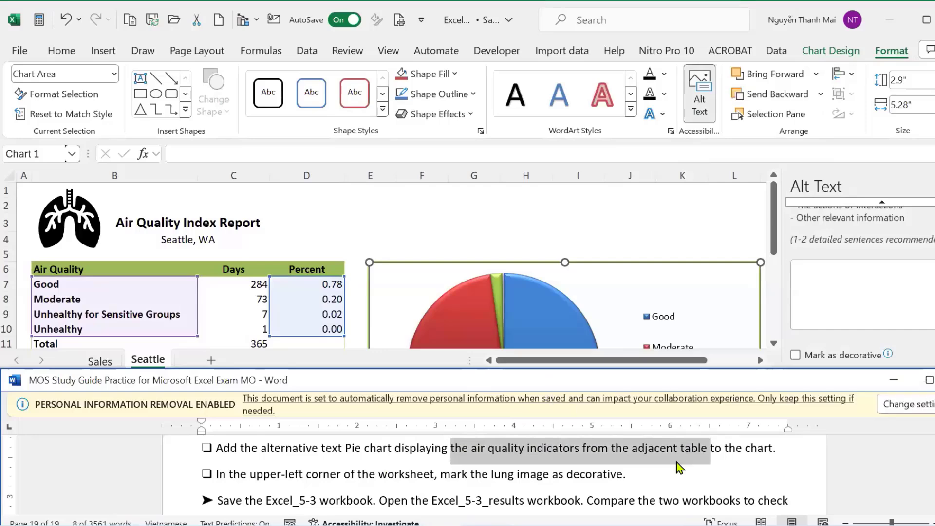
{"action": "left_click", "coordinate": [861, 14]}
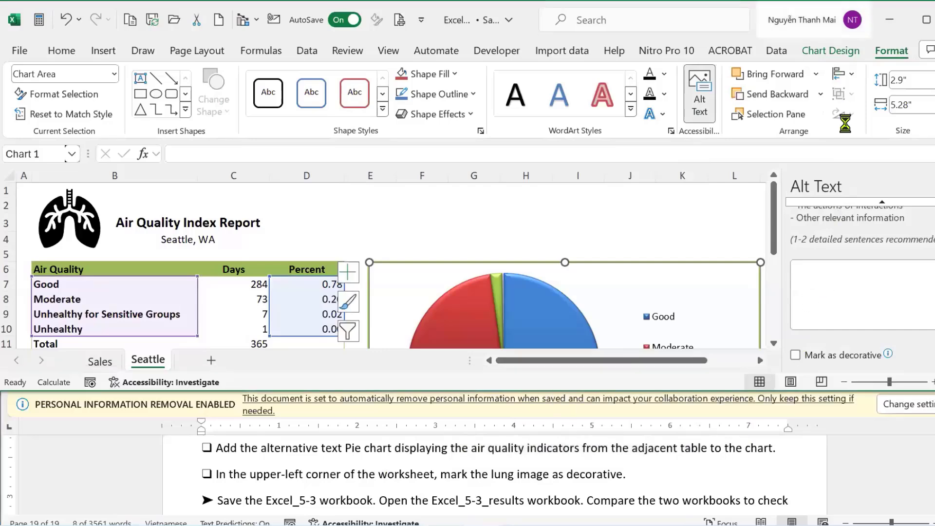
{"action": "key", "text": "ctrl+v"}
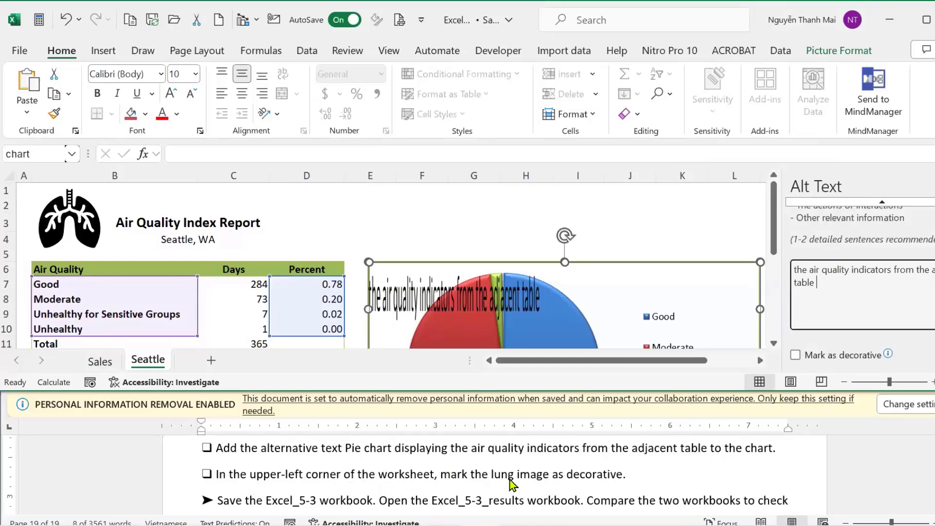
Tick Mark as decorative in the Alt Text pane for the Seattle pie chart.
{"action": "left_click", "coordinate": [795, 355]}
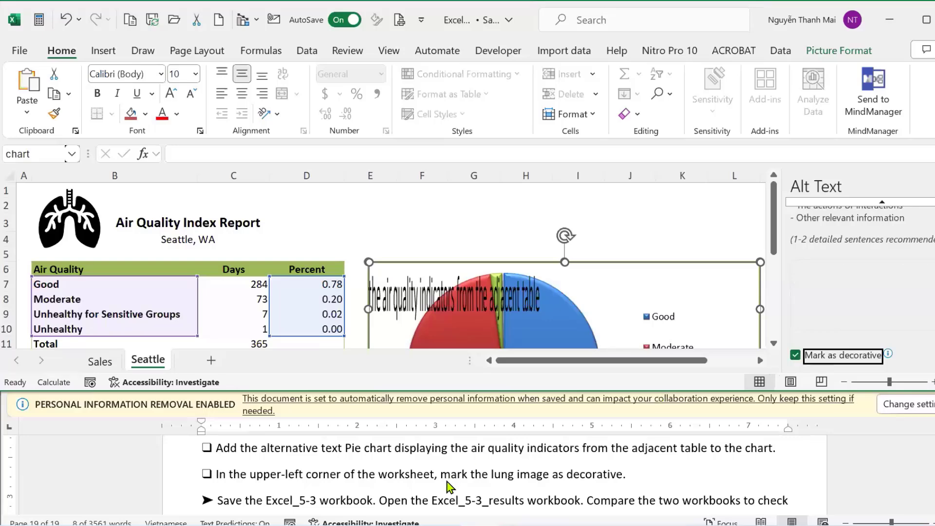
{"action": "scroll", "coordinate": [449, 486], "scroll_direction": "down", "scroll_amount": 2}
{"action": "scroll", "coordinate": [449, 486], "scroll_direction": "up", "scroll_amount": 2}
{"action": "scroll", "coordinate": [449, 486], "scroll_direction": "down", "scroll_amount": 5}
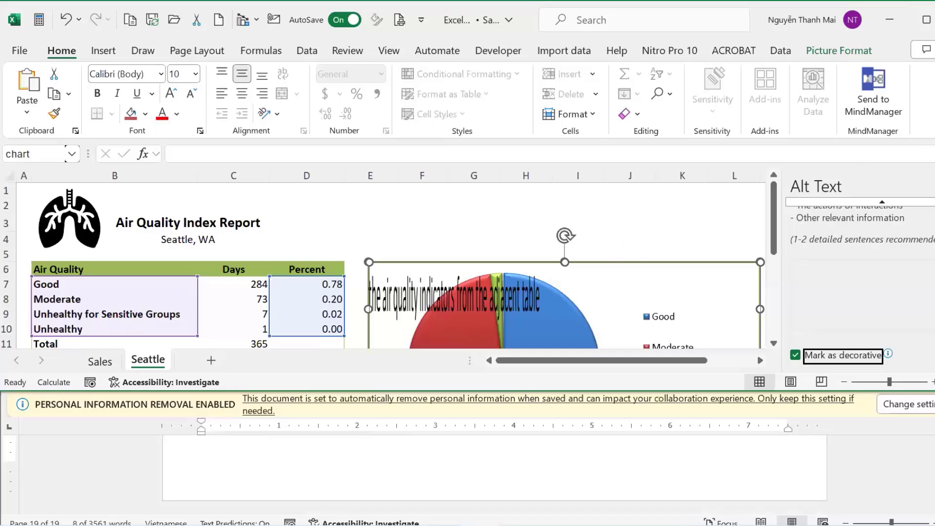
Close Excel_5-3 and the Objective5 folder, then close the study guide without saving and exit Word.
{"action": "key", "text": "alt+F4"}
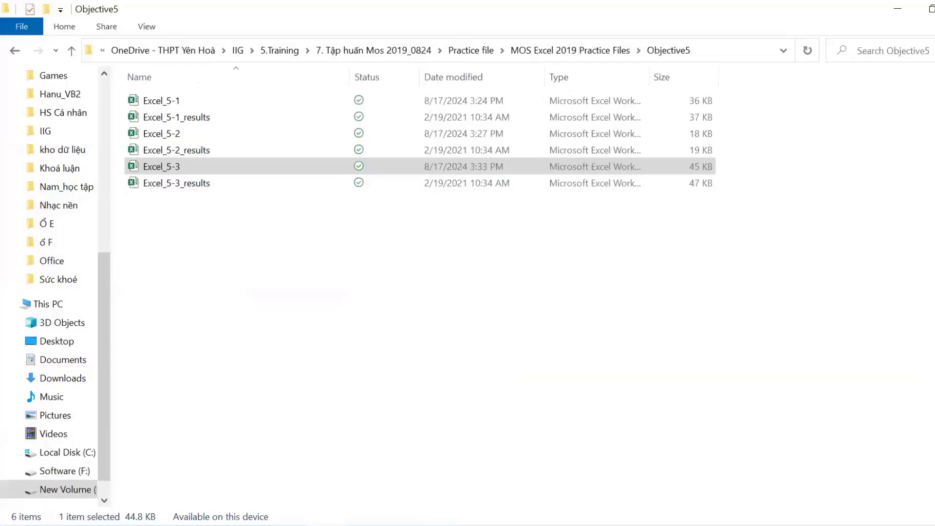
{"action": "key", "text": "alt+F4"}
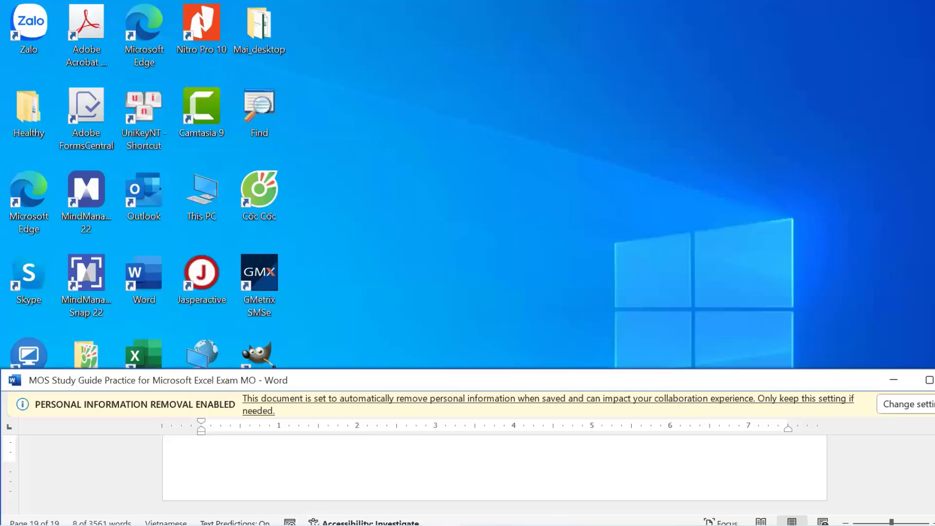
{"action": "left_click", "coordinate": [930, 380]}
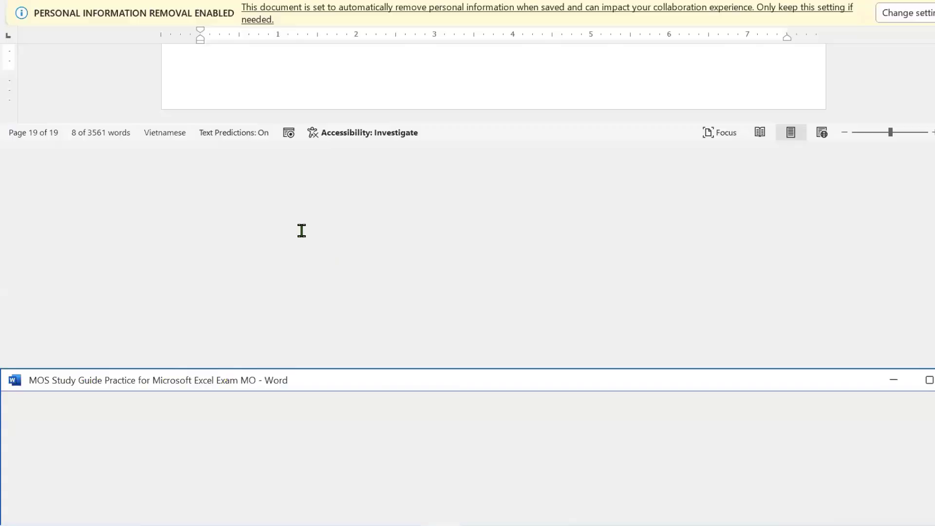
{"action": "scroll", "coordinate": [330, 223], "scroll_direction": "up", "scroll_amount": 15}
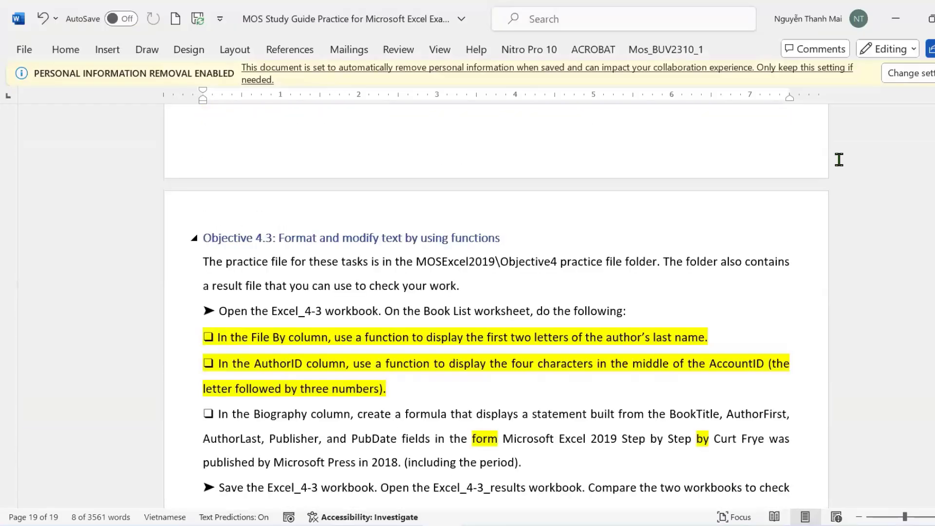
{"action": "scroll", "coordinate": [839, 160], "scroll_direction": "up", "scroll_amount": 5}
{"action": "key", "text": "ctrl+w"}
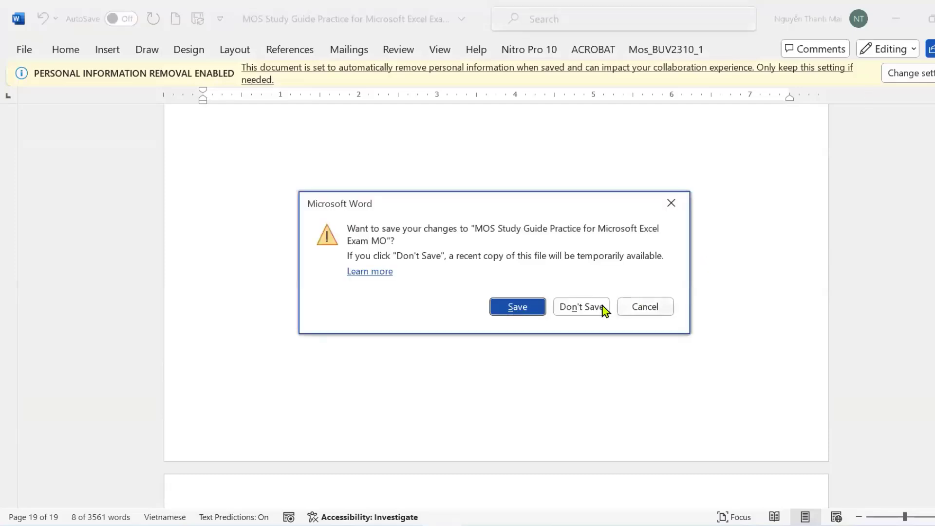
{"action": "left_click", "coordinate": [584, 308]}
{"action": "key", "text": "alt+F4"}
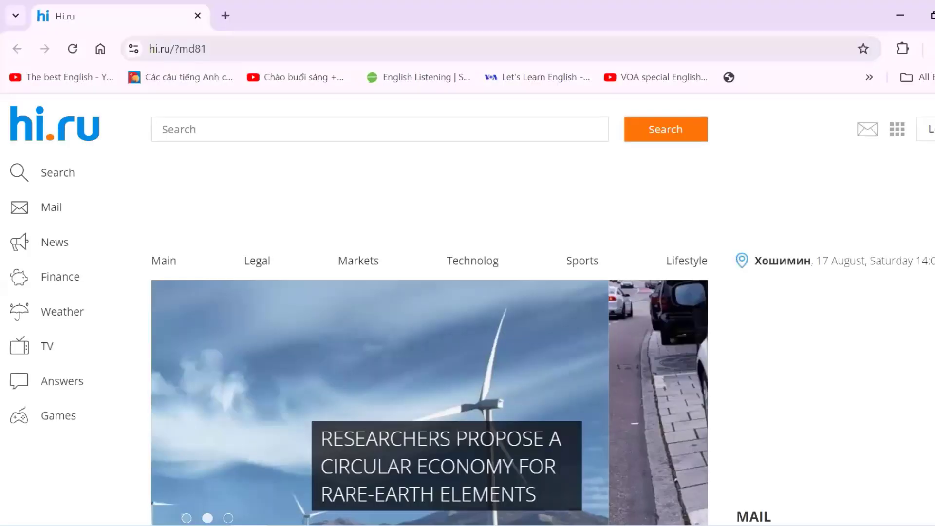
Switch to Excel's Book1 showing 1–10 headers and =A2*$B1 in B2.
{"action": "mouse_move", "coordinate": [288, 525]}
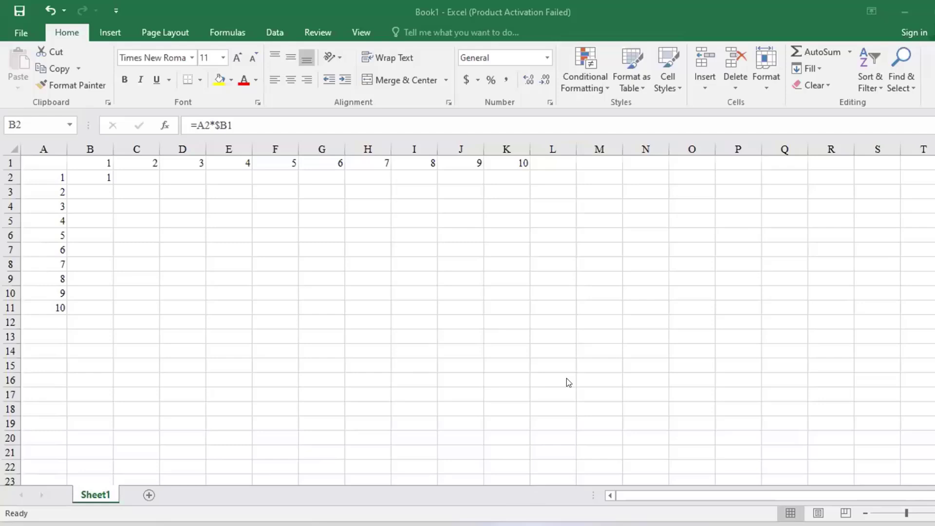
Bring the GMetrix Word practice test forward and display the full Task 2 table-of-contents instructions.
{"action": "mouse_move", "coordinate": [609, 524]}
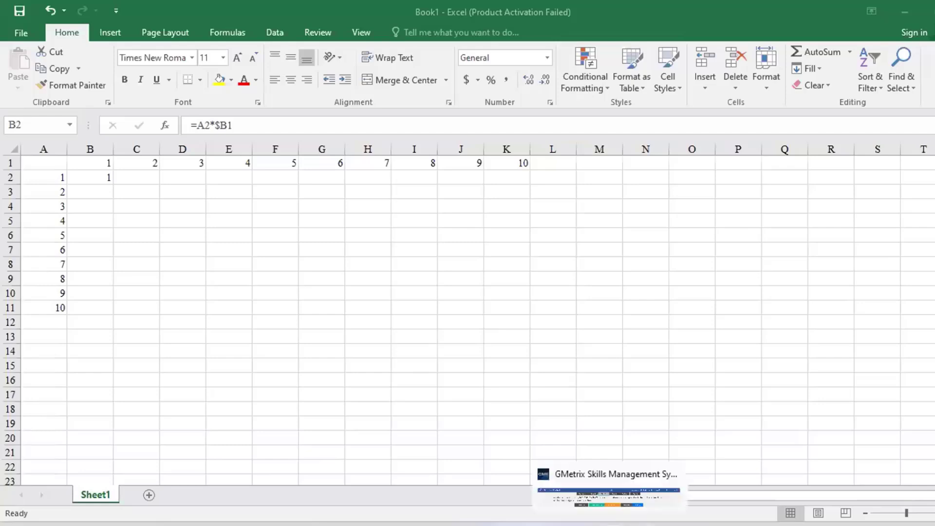
{"action": "left_click", "coordinate": [609, 492]}
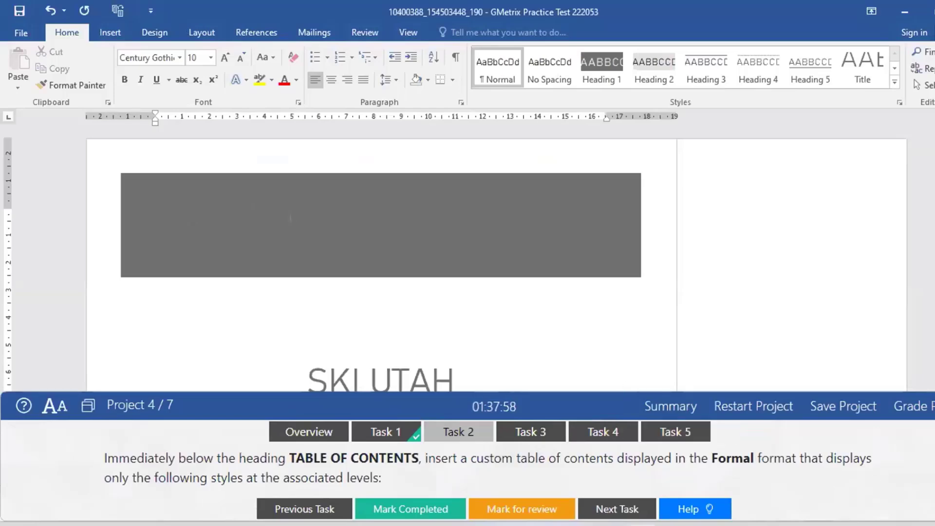
{"action": "left_click", "coordinate": [458, 432]}
{"action": "scroll", "coordinate": [458, 453], "scroll_direction": "down", "scroll_amount": 4}
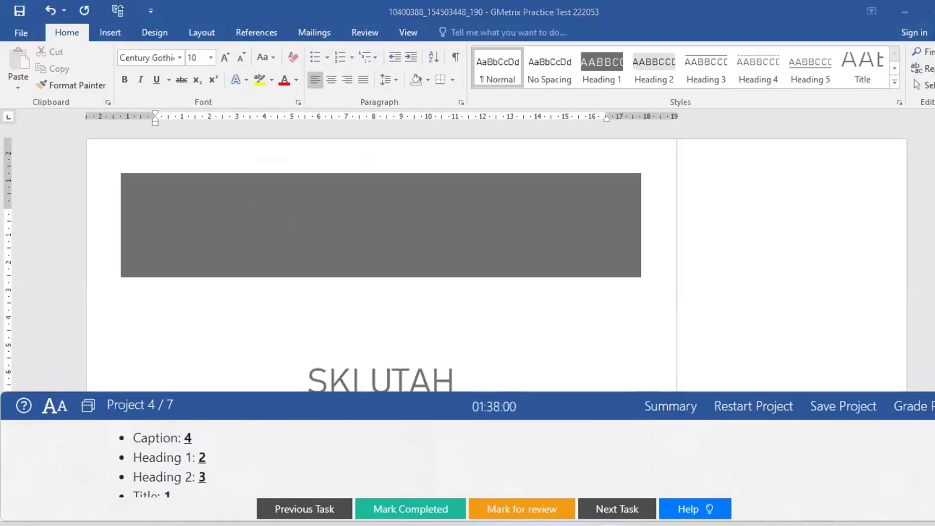
{"action": "scroll", "coordinate": [457, 453], "scroll_direction": "up", "scroll_amount": 4}
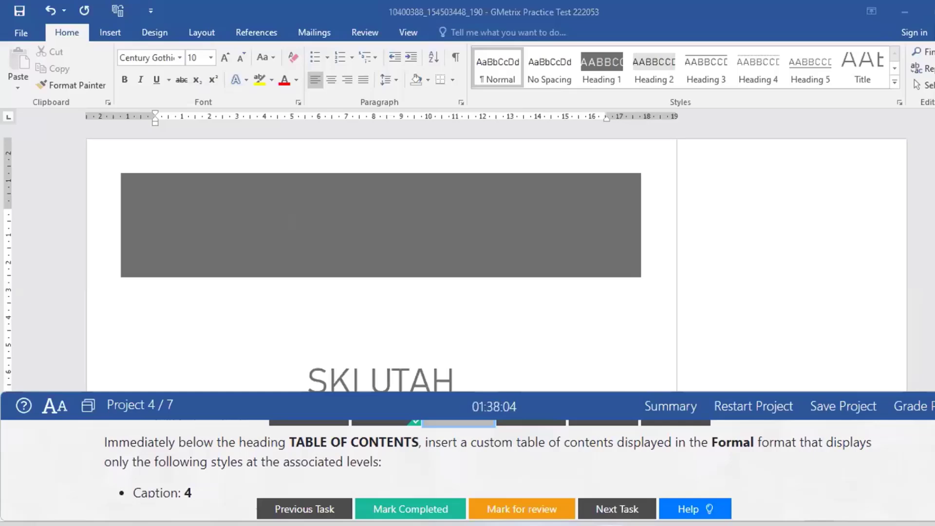
{"action": "scroll", "coordinate": [458, 458], "scroll_direction": "down", "scroll_amount": 3}
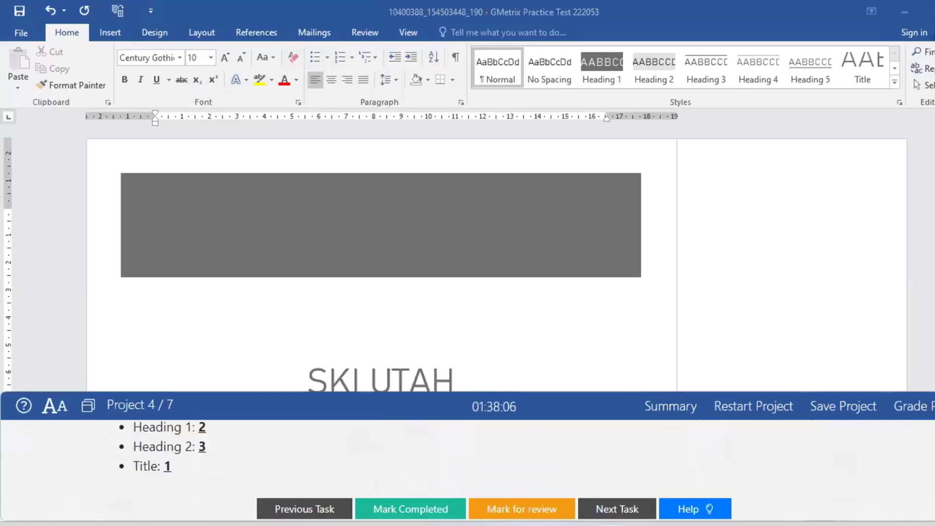
{"action": "scroll", "coordinate": [487, 458], "scroll_direction": "up", "scroll_amount": 3}
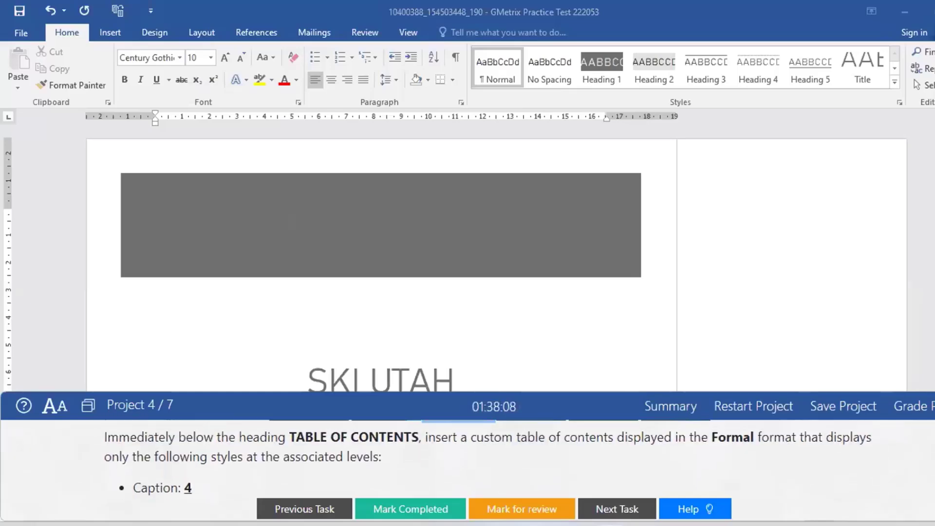
{"action": "scroll", "coordinate": [488, 458], "scroll_direction": "down", "scroll_amount": 3}
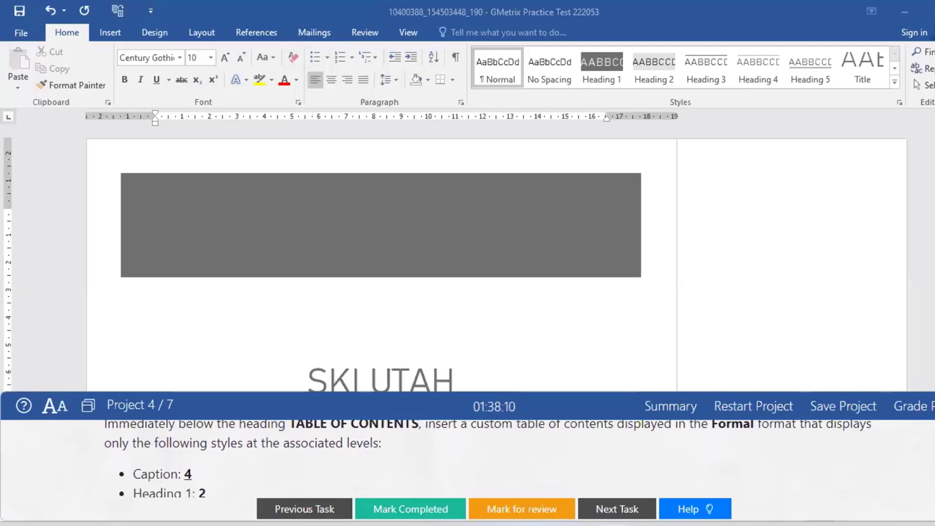
{"action": "scroll", "coordinate": [487, 458], "scroll_direction": "down", "scroll_amount": 1}
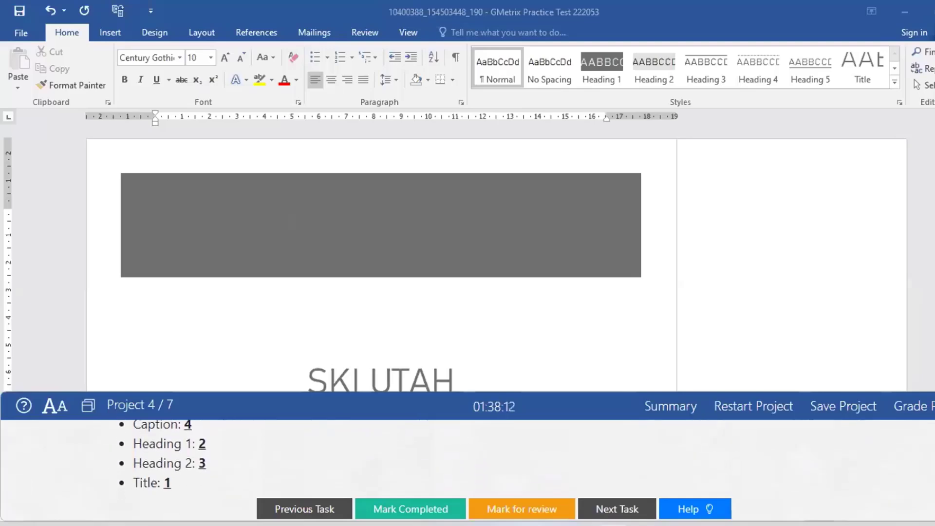
{"action": "scroll", "coordinate": [488, 458], "scroll_direction": "up", "scroll_amount": 1}
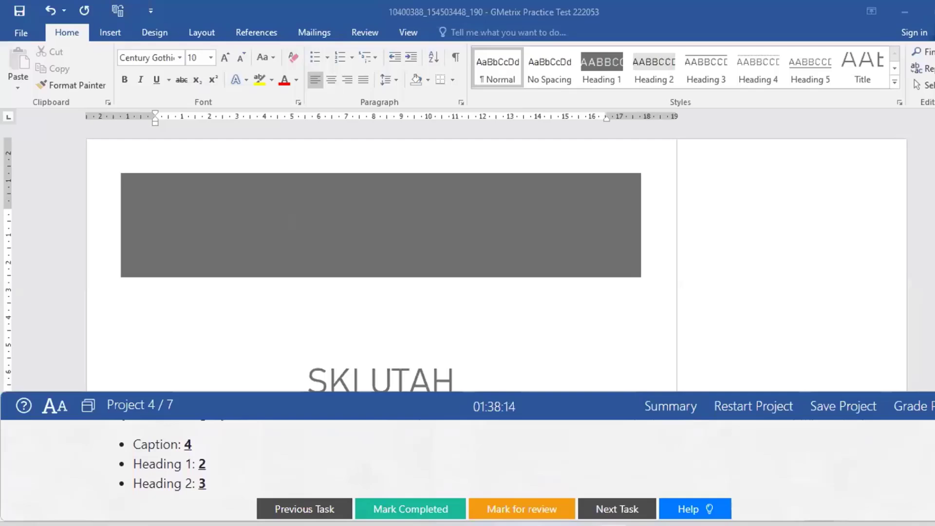
{"action": "scroll", "coordinate": [488, 458], "scroll_direction": "up", "scroll_amount": 4}
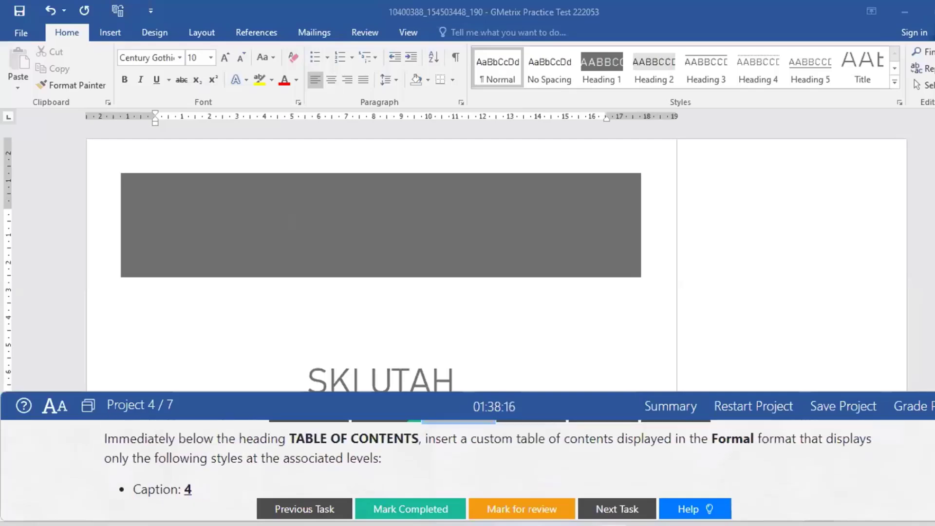
{"action": "scroll", "coordinate": [488, 458], "scroll_direction": "down", "scroll_amount": 3}
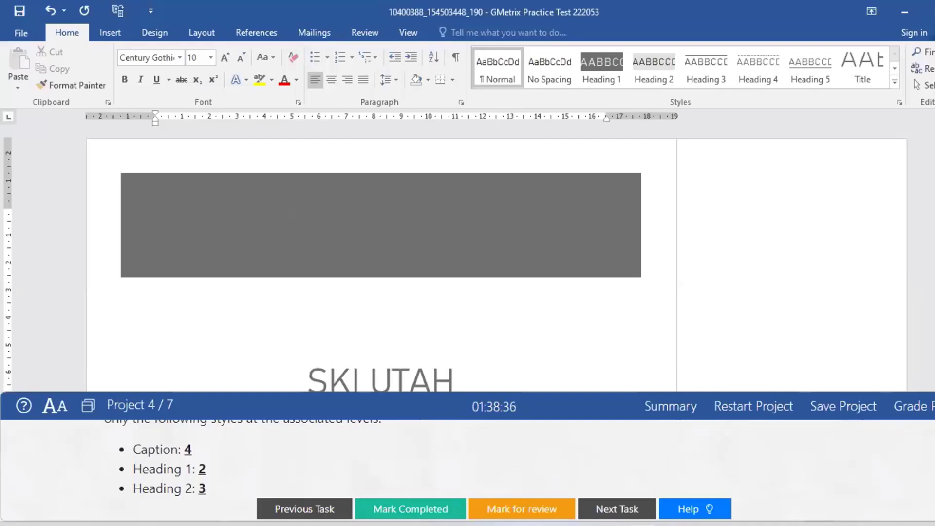
{"action": "scroll", "coordinate": [467, 458], "scroll_direction": "up", "scroll_amount": 3}
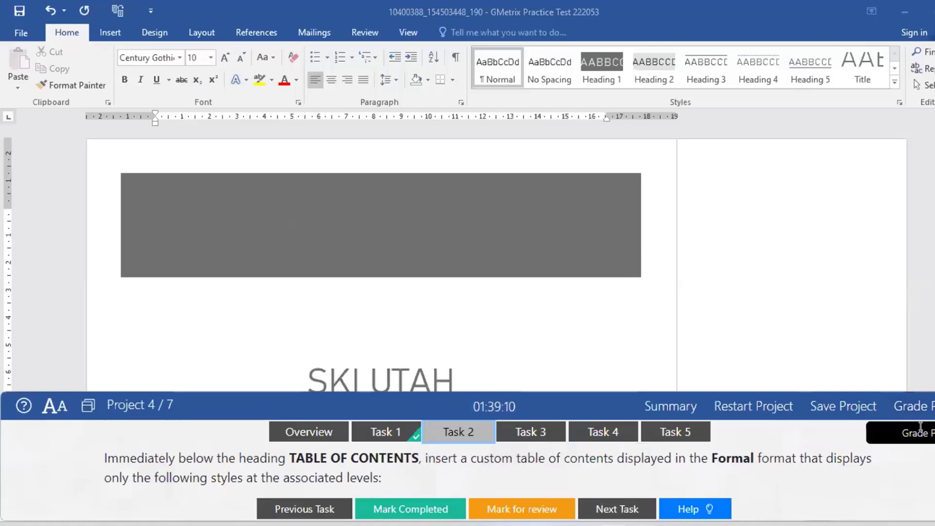
Restart the practice project using the GMetrix bar's Alt key tips.
{"action": "key", "text": "alt"}
{"action": "key", "text": "a"}
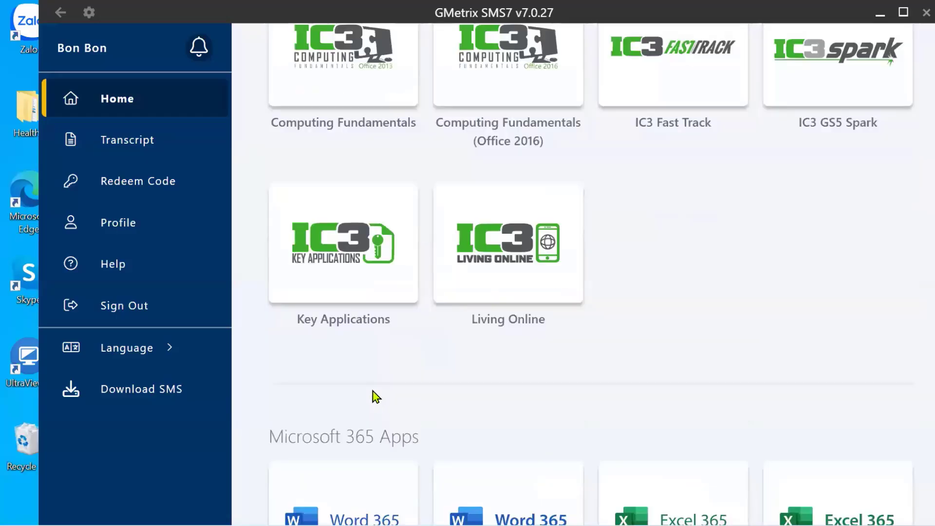
Open the MO-100 Word Associate 2019 course and resume the saved Practice Exam 1 test.
{"action": "scroll", "coordinate": [356, 380], "scroll_direction": "down", "scroll_amount": 10}
{"action": "scroll", "coordinate": [342, 362], "scroll_direction": "down", "scroll_amount": 9}
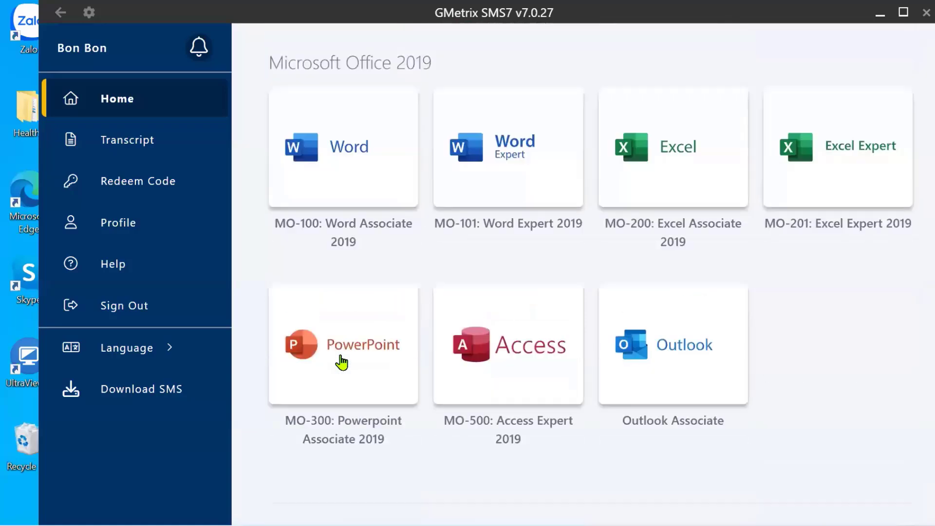
{"action": "left_click", "coordinate": [345, 191]}
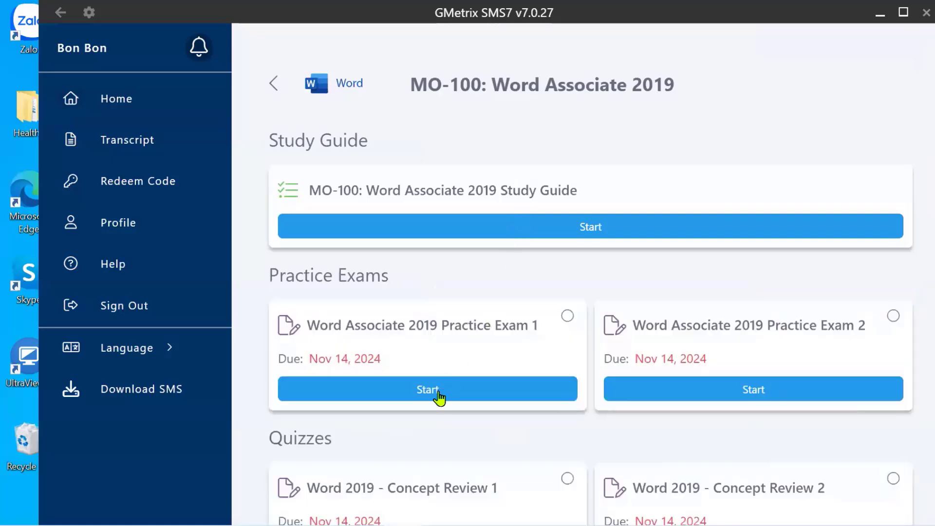
{"action": "scroll", "coordinate": [439, 395], "scroll_direction": "down", "scroll_amount": 5}
{"action": "scroll", "coordinate": [438, 241], "scroll_direction": "up", "scroll_amount": 5}
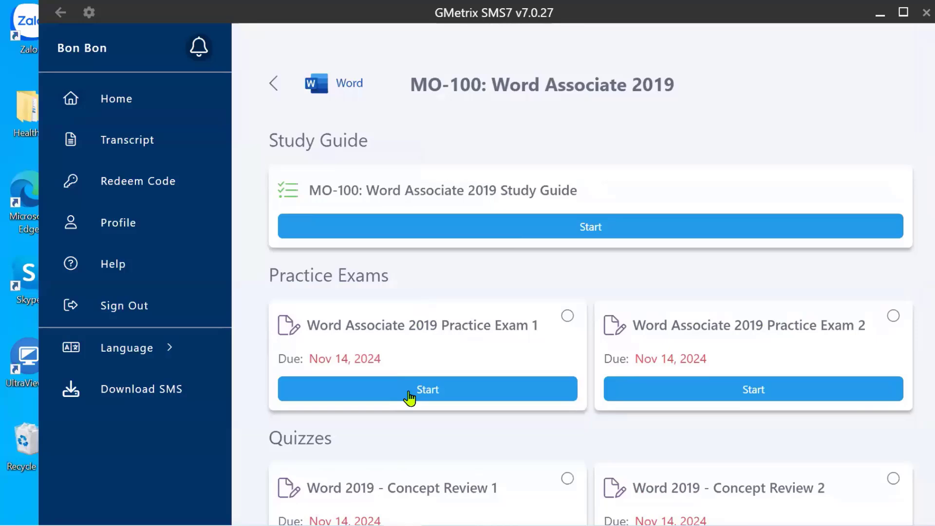
{"action": "left_click", "coordinate": [433, 402]}
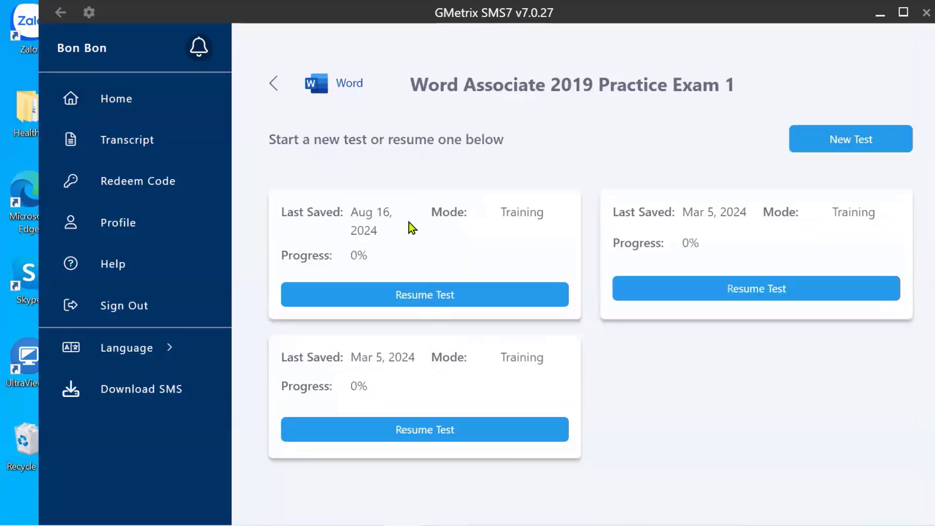
{"action": "left_click", "coordinate": [422, 301]}
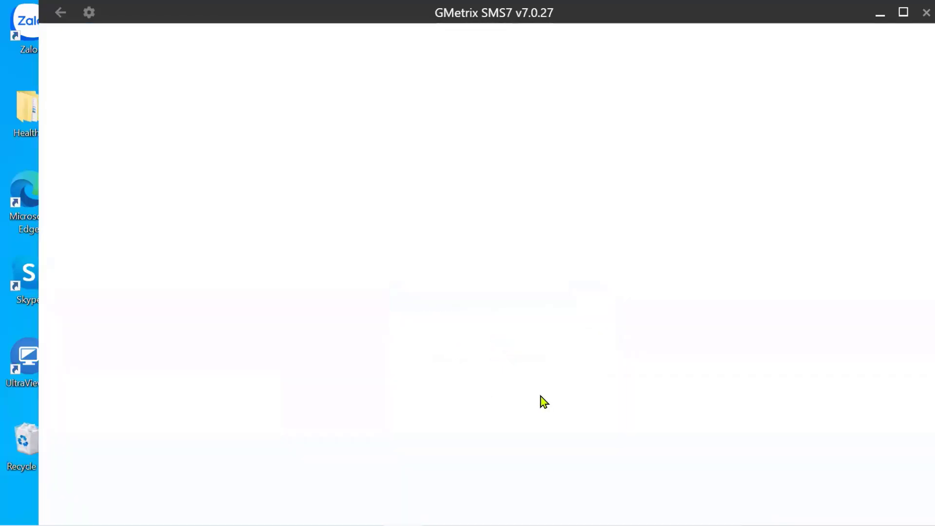
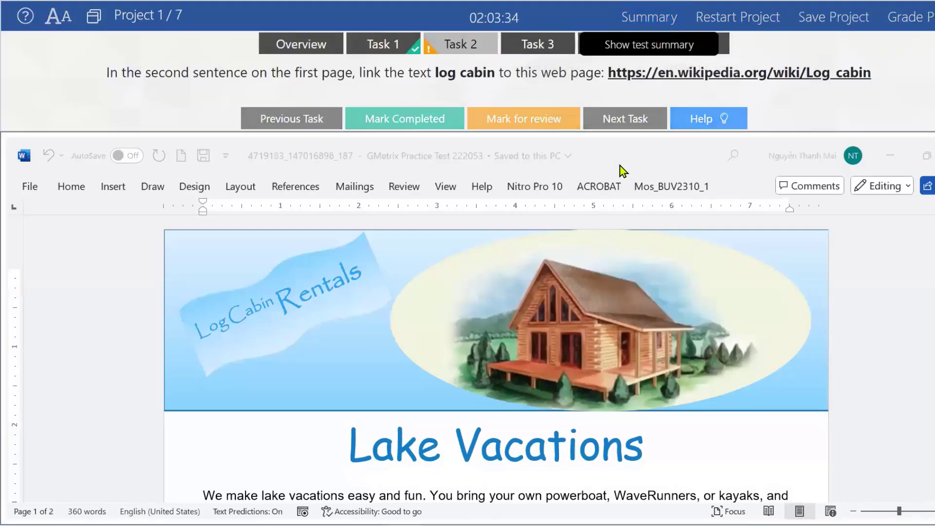
Switch GMetrix from the Cabins project to Task 3 of the Ski Resorts project.
{"action": "left_click", "coordinate": [648, 19]}
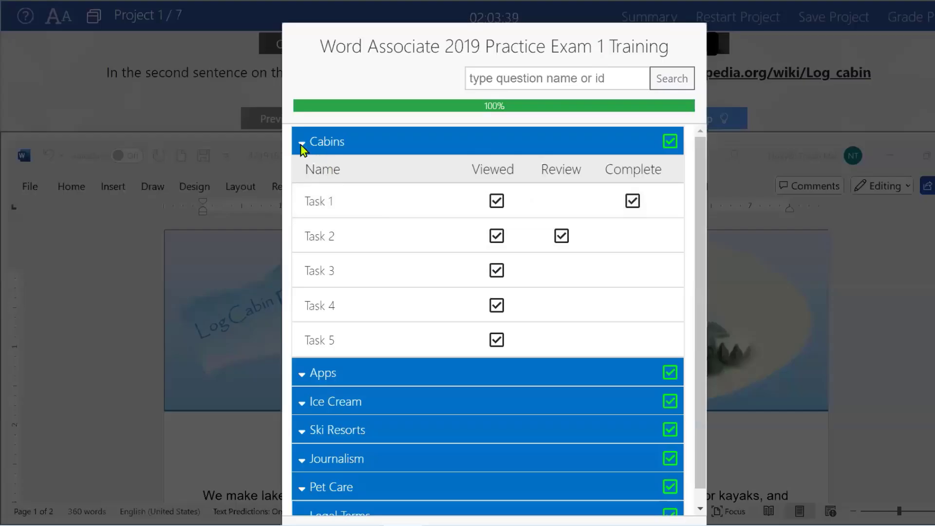
{"action": "left_click", "coordinate": [301, 145]}
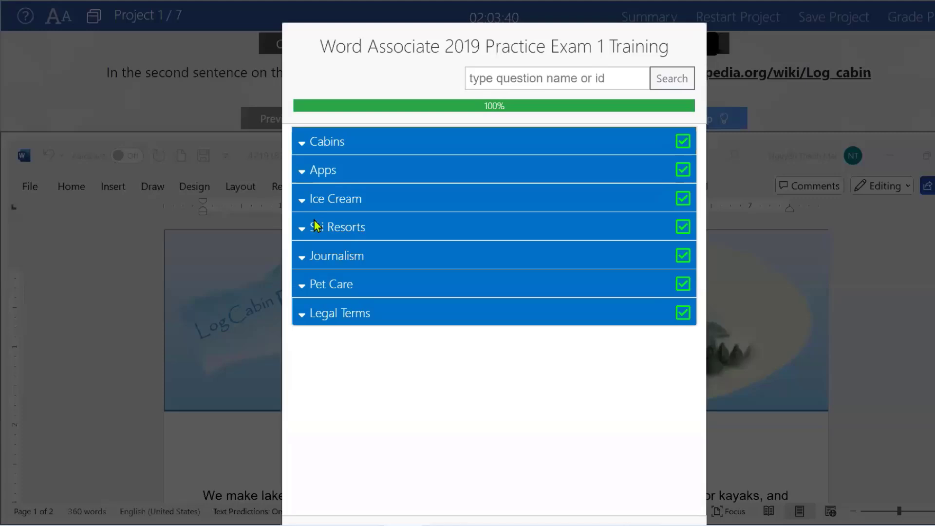
{"action": "left_click", "coordinate": [325, 229]}
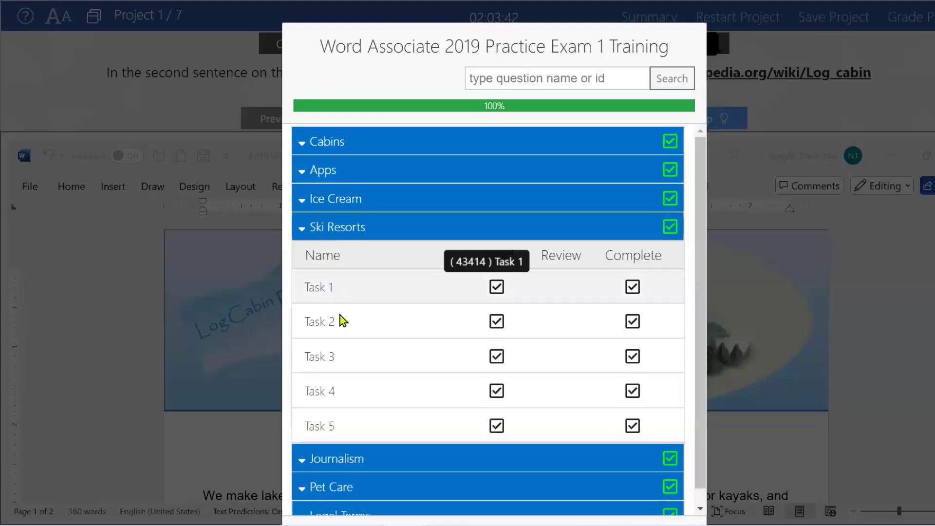
{"action": "left_click", "coordinate": [323, 365]}
{"action": "scroll", "coordinate": [487, 511], "scroll_direction": "down", "scroll_amount": 2}
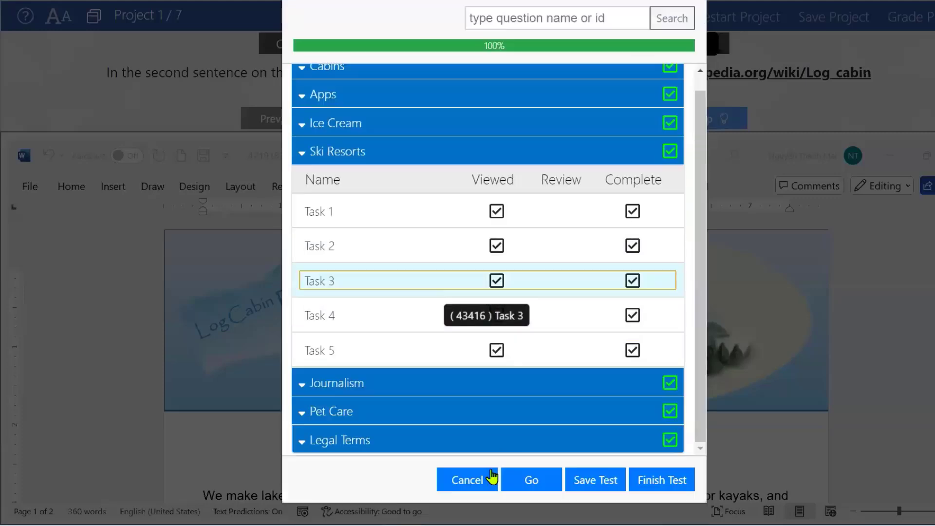
{"action": "left_click", "coordinate": [530, 482]}
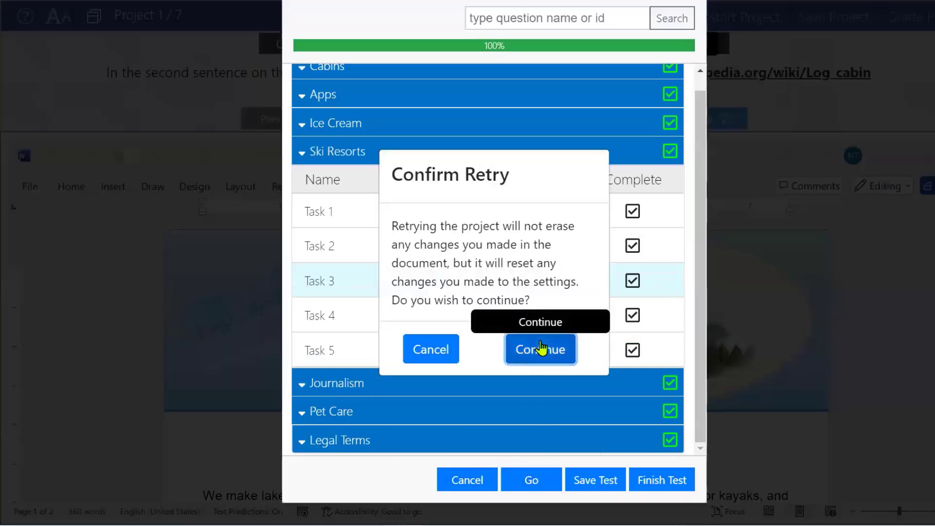
{"action": "left_click", "coordinate": [539, 349]}
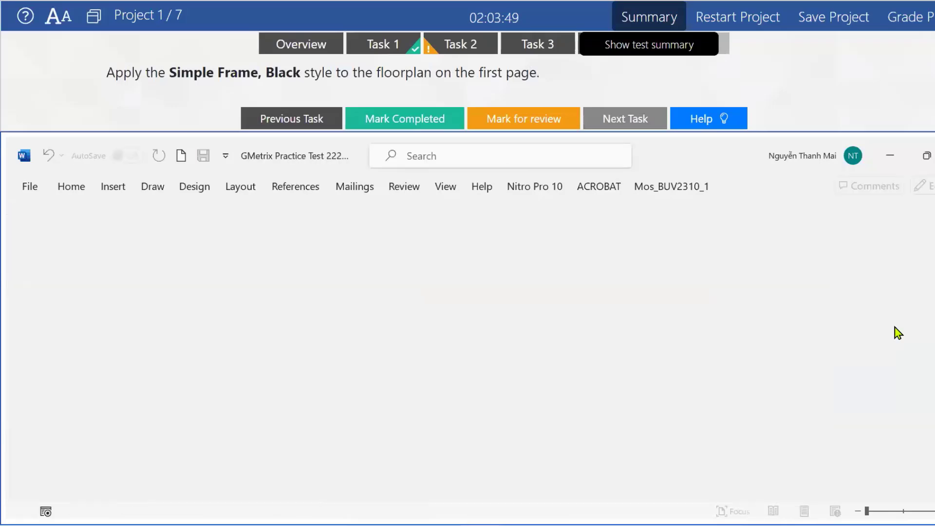
Dock the task panel at the bottom and restart the Ski Resorts project, discarding work.
{"action": "left_click", "coordinate": [94, 18]}
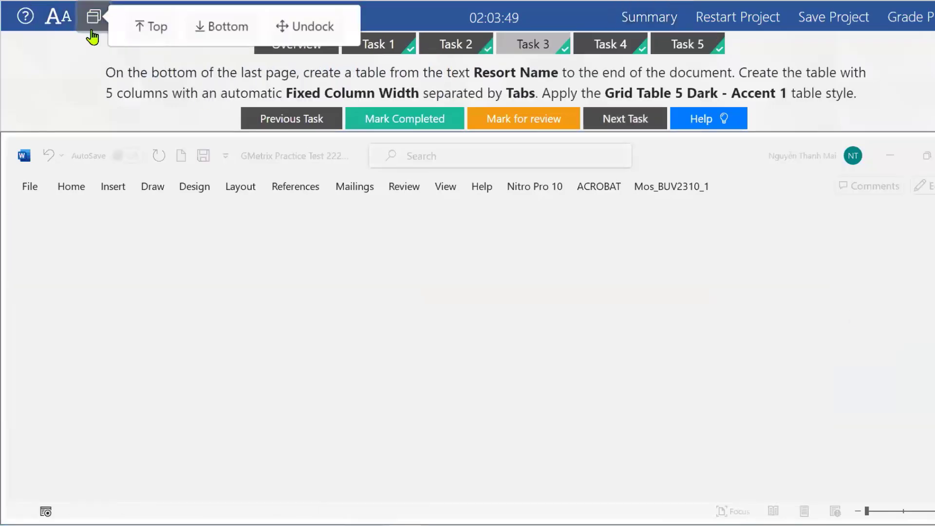
{"action": "left_click", "coordinate": [196, 29]}
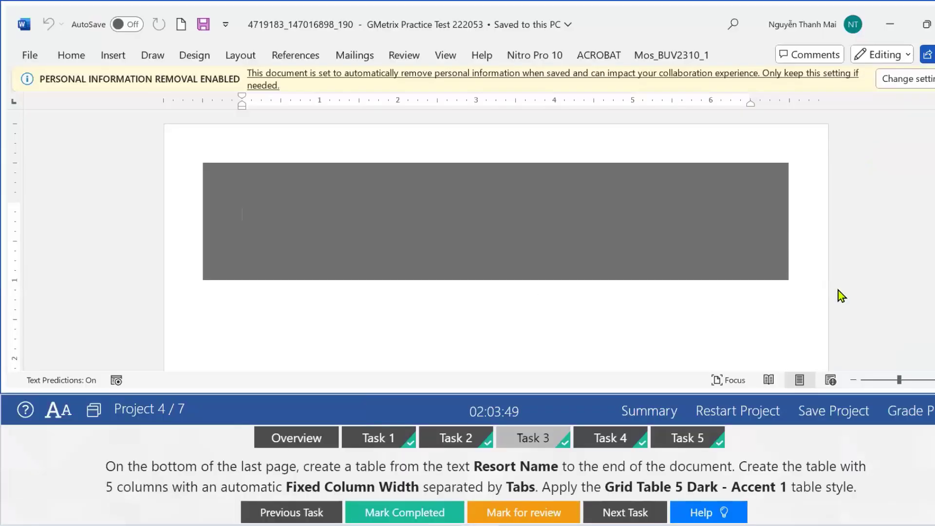
{"action": "scroll", "coordinate": [868, 268], "scroll_direction": "down", "scroll_amount": 12}
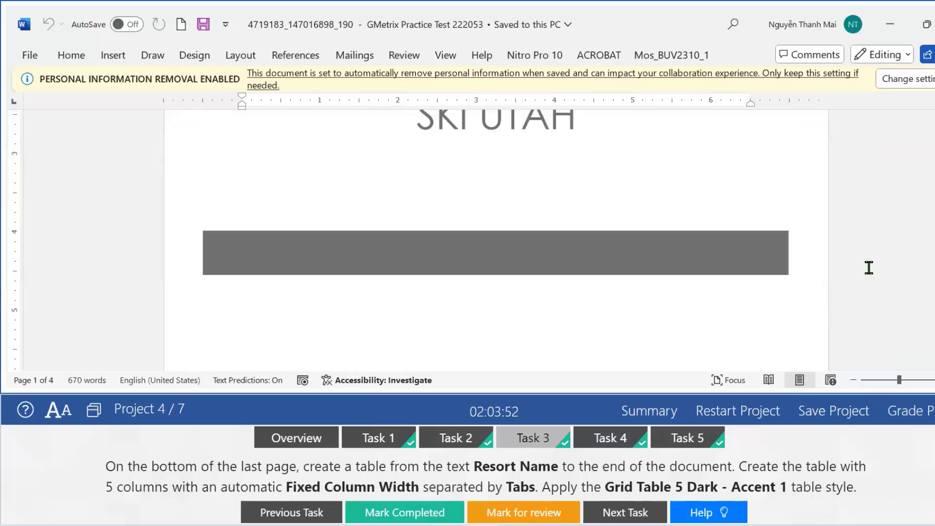
{"action": "scroll", "coordinate": [869, 267], "scroll_direction": "down", "scroll_amount": 3}
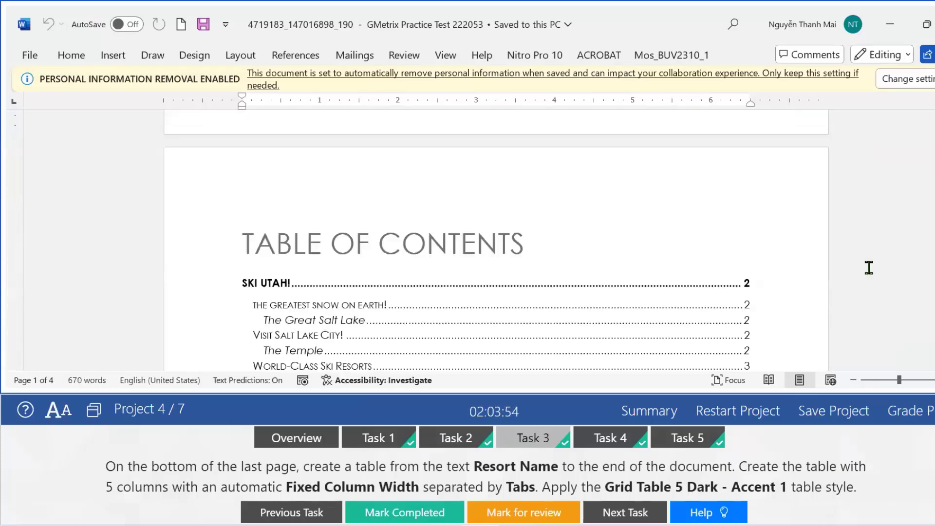
{"action": "scroll", "coordinate": [869, 267], "scroll_direction": "down", "scroll_amount": 3}
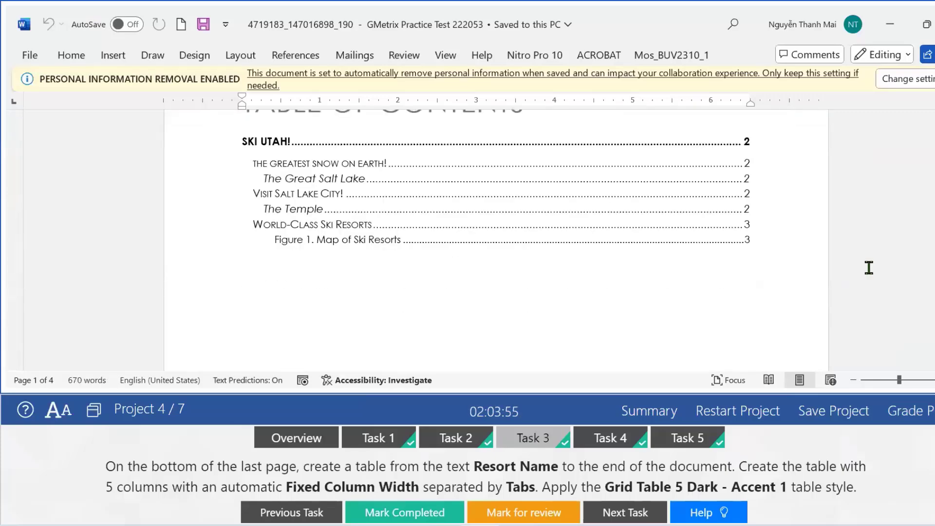
{"action": "left_click", "coordinate": [732, 411]}
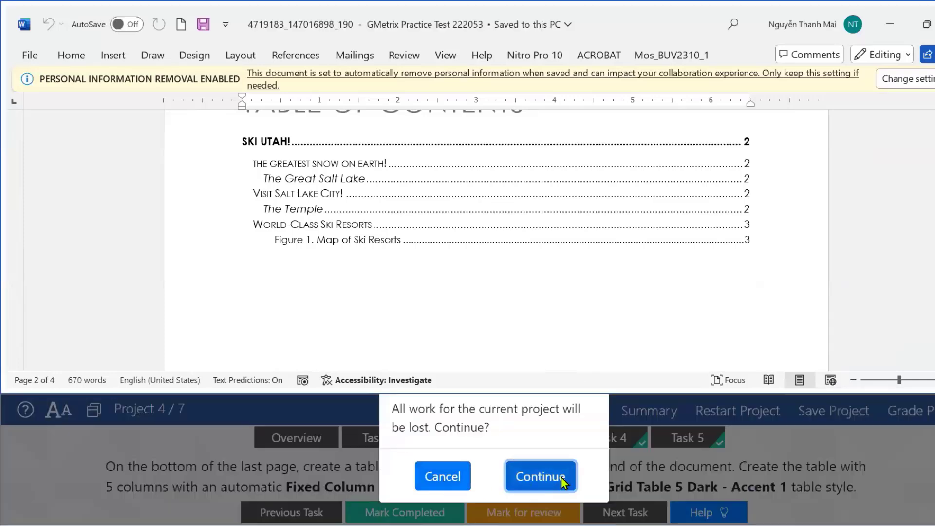
{"action": "left_click", "coordinate": [564, 482]}
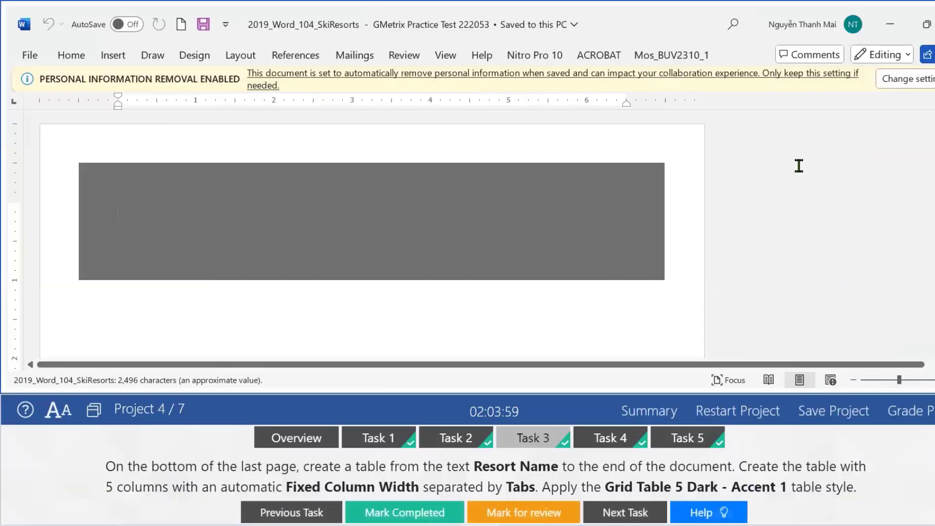
Place the insertion point below the TABLE OF CONTENTS heading on page 2 and show Task 2.
{"action": "scroll", "coordinate": [799, 176], "scroll_direction": "down", "scroll_amount": 10}
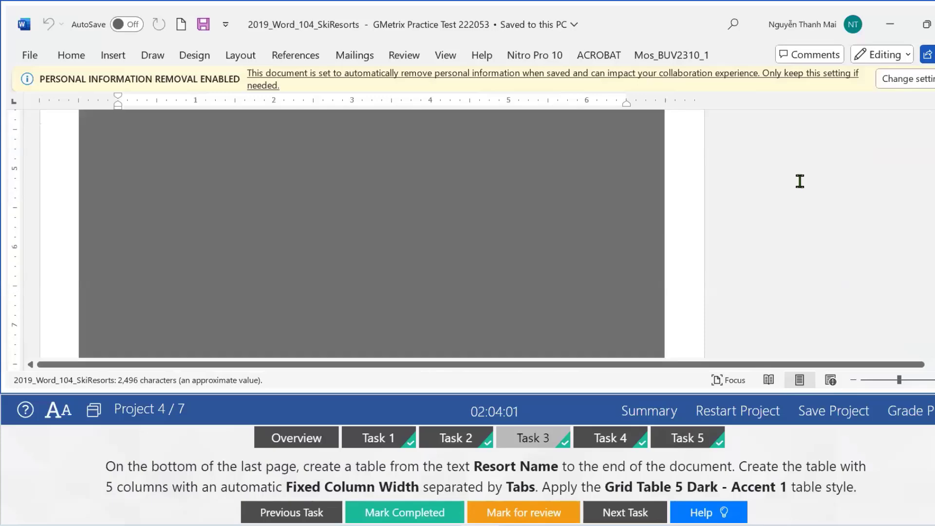
{"action": "scroll", "coordinate": [799, 181], "scroll_direction": "down", "scroll_amount": 3}
{"action": "scroll", "coordinate": [764, 209], "scroll_direction": "down", "scroll_amount": 3}
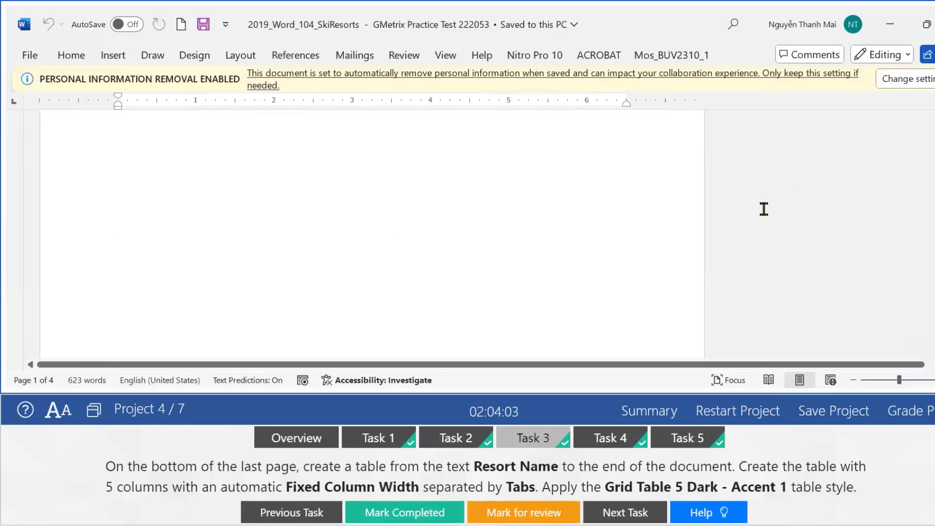
{"action": "scroll", "coordinate": [765, 209], "scroll_direction": "up", "scroll_amount": 3}
{"action": "left_click", "coordinate": [269, 298]}
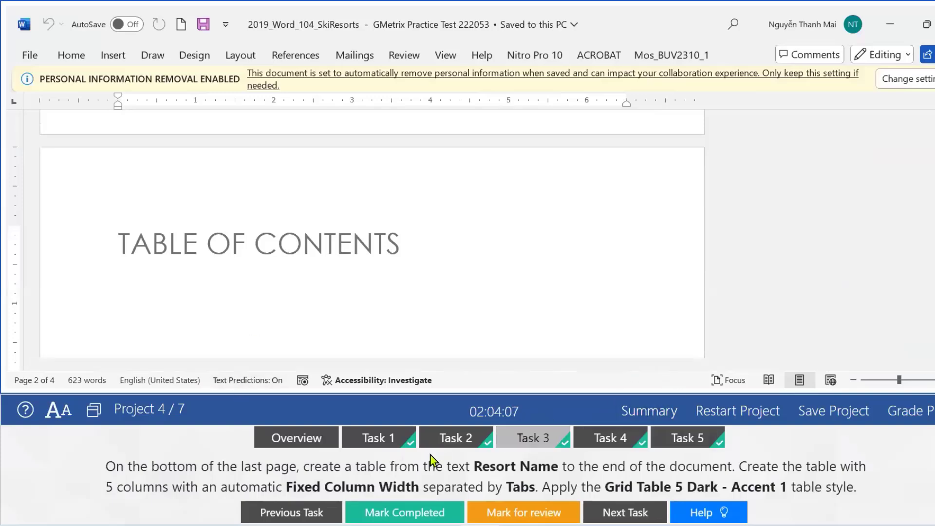
{"action": "left_click", "coordinate": [454, 441]}
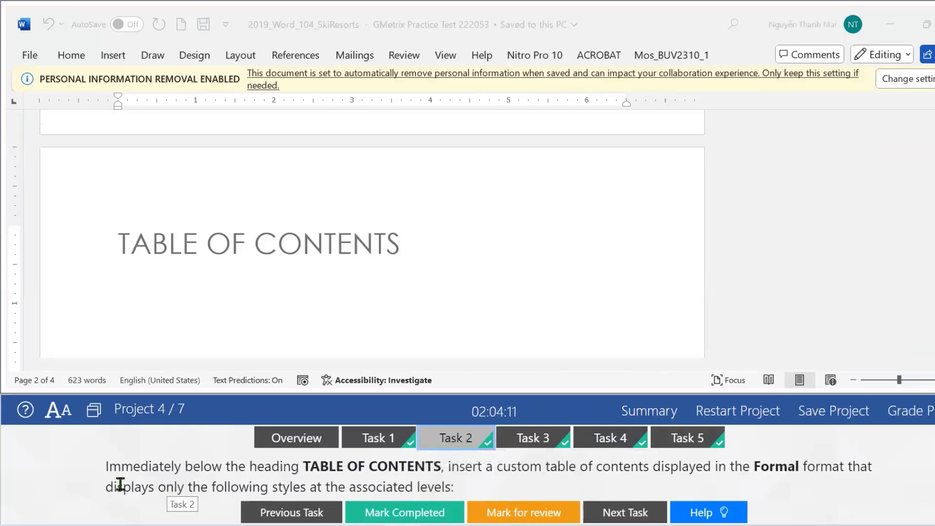
{"action": "left_click", "coordinate": [147, 263]}
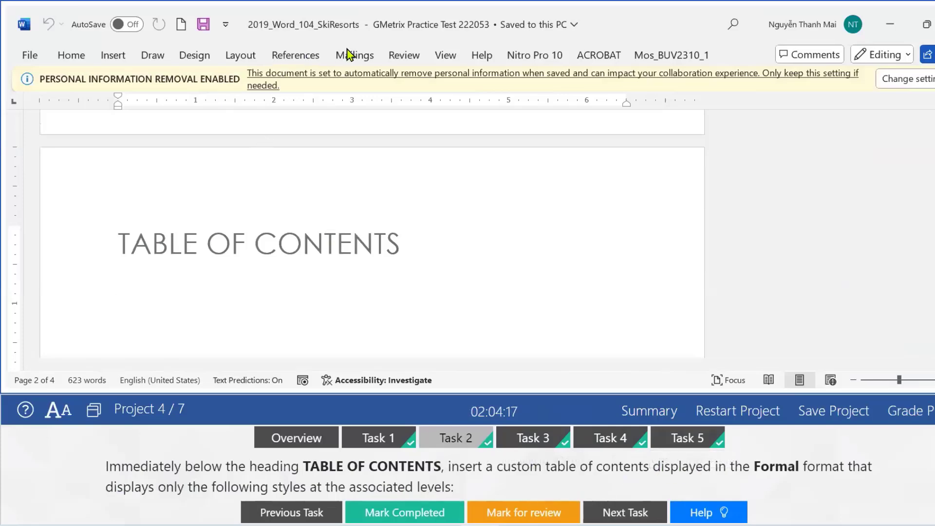
Open the Custom Table of Contents dialog and choose the Formal format.
{"action": "left_click", "coordinate": [308, 56]}
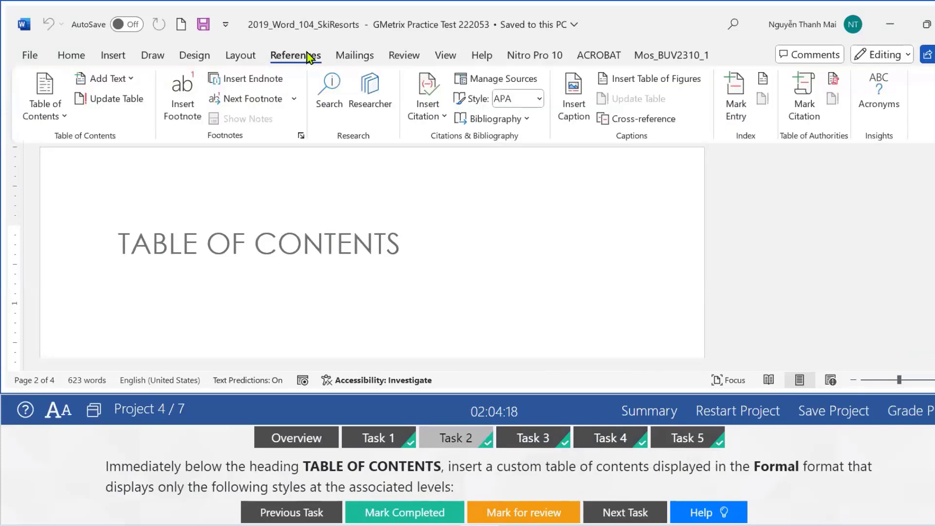
{"action": "left_click", "coordinate": [55, 107]}
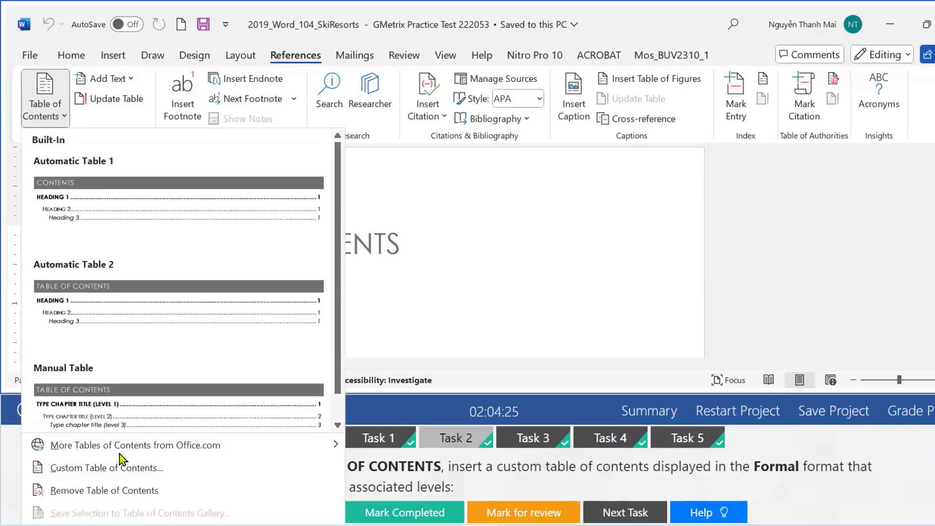
{"action": "left_click", "coordinate": [63, 470]}
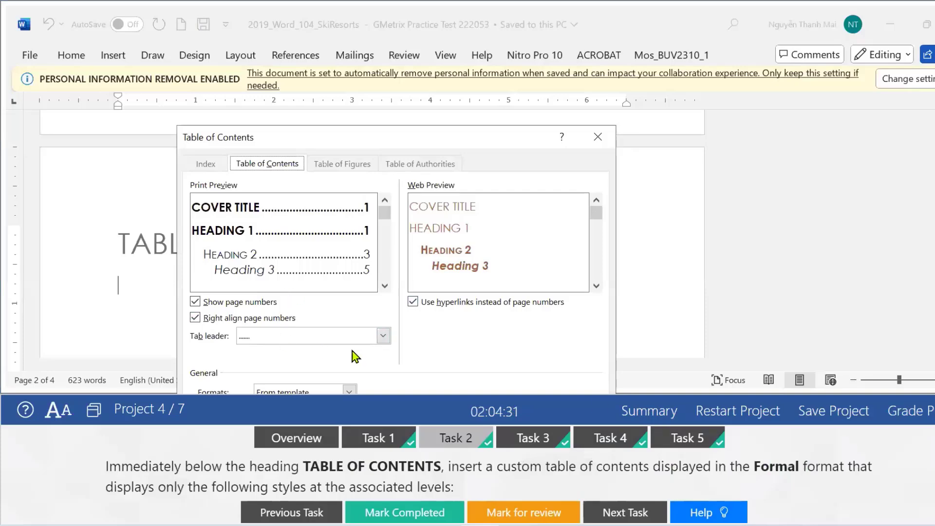
{"action": "left_click_drag", "start_coordinate": [492, 137], "coordinate": [496, 57]}
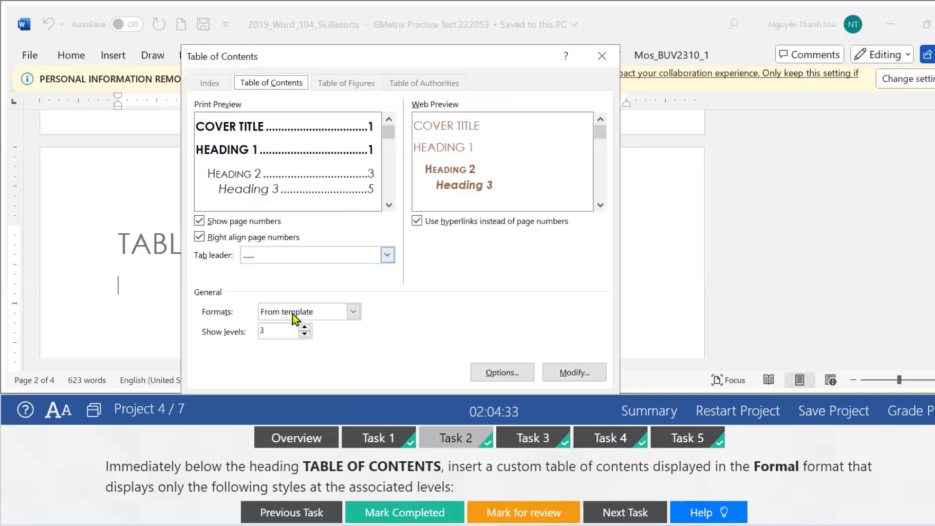
{"action": "left_click", "coordinate": [353, 311]}
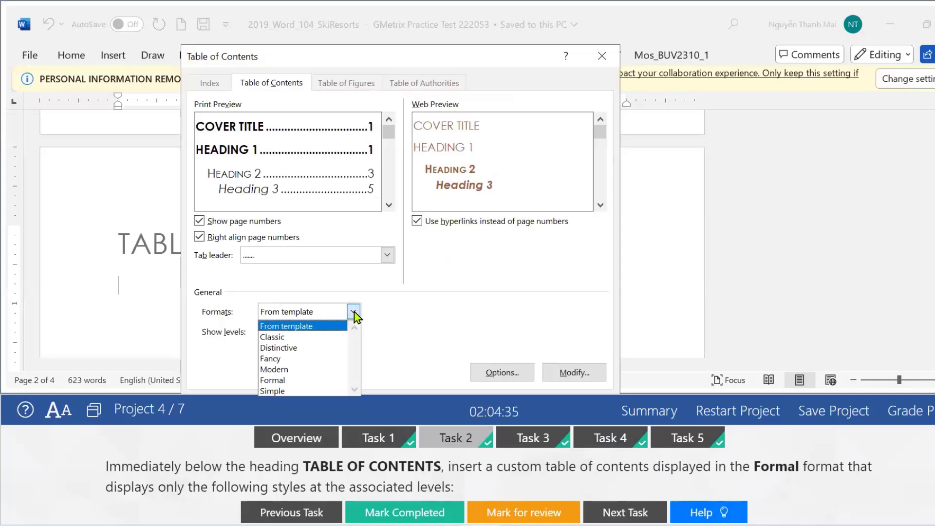
{"action": "left_click", "coordinate": [285, 381]}
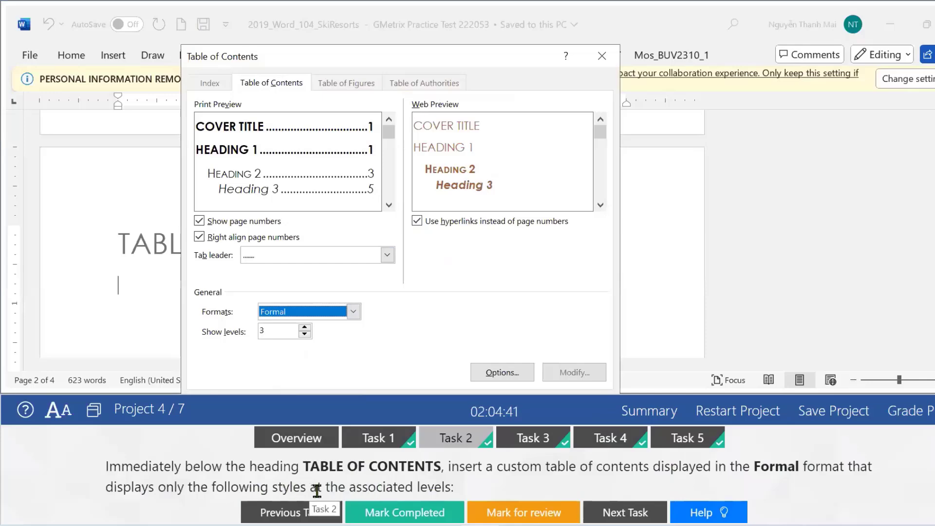
Review the task instructions and open the table of contents style-level Options.
{"action": "left_click", "coordinate": [854, 487]}
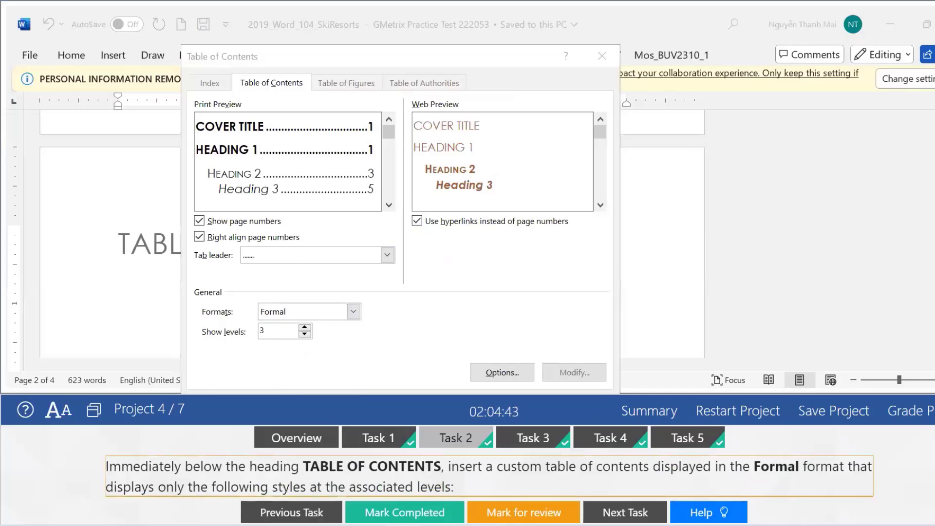
{"action": "scroll", "coordinate": [489, 468], "scroll_direction": "down", "scroll_amount": 3}
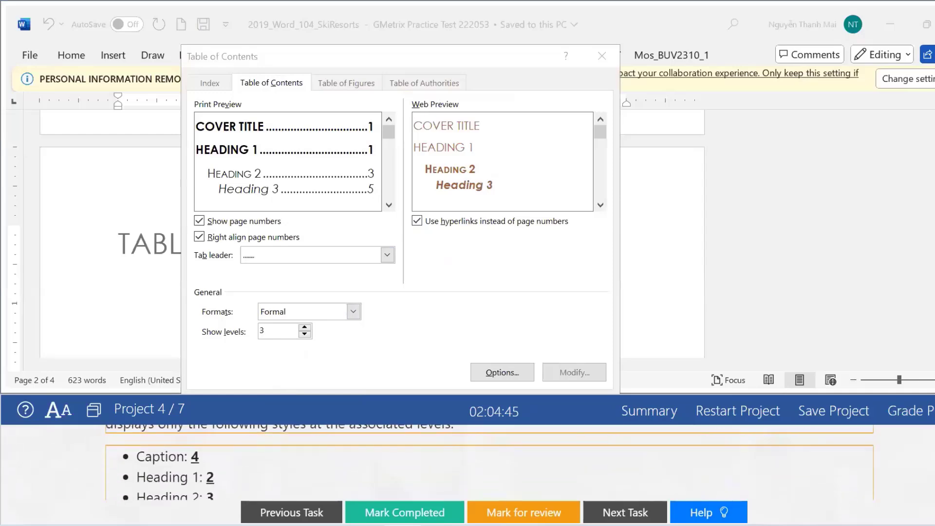
{"action": "scroll", "coordinate": [490, 463], "scroll_direction": "down", "scroll_amount": 2}
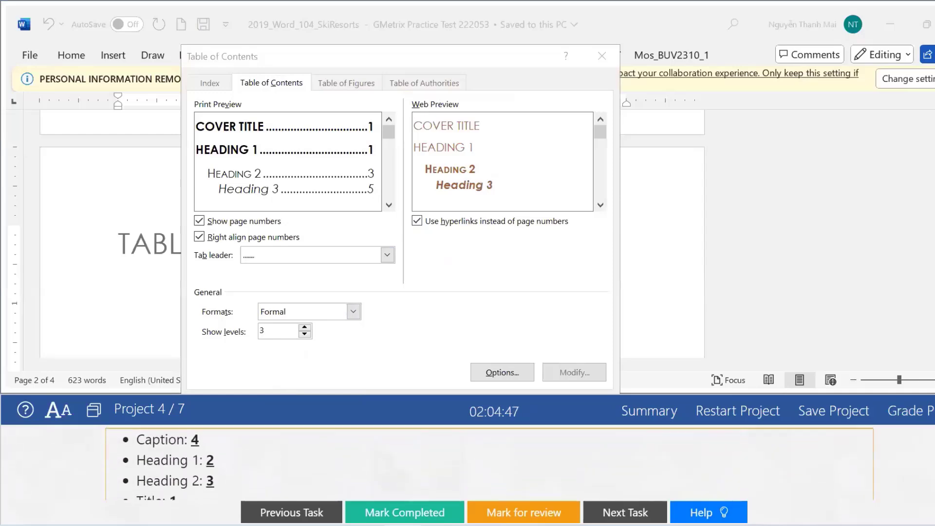
{"action": "left_click", "coordinate": [515, 373]}
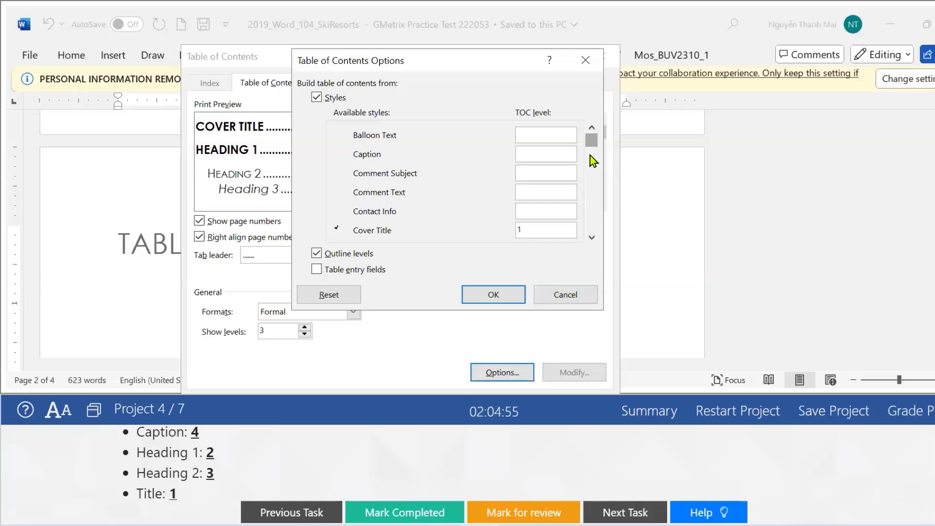
Give Title level 1 and clear the Heading 2 and Heading 3 levels.
{"action": "left_click", "coordinate": [591, 195]}
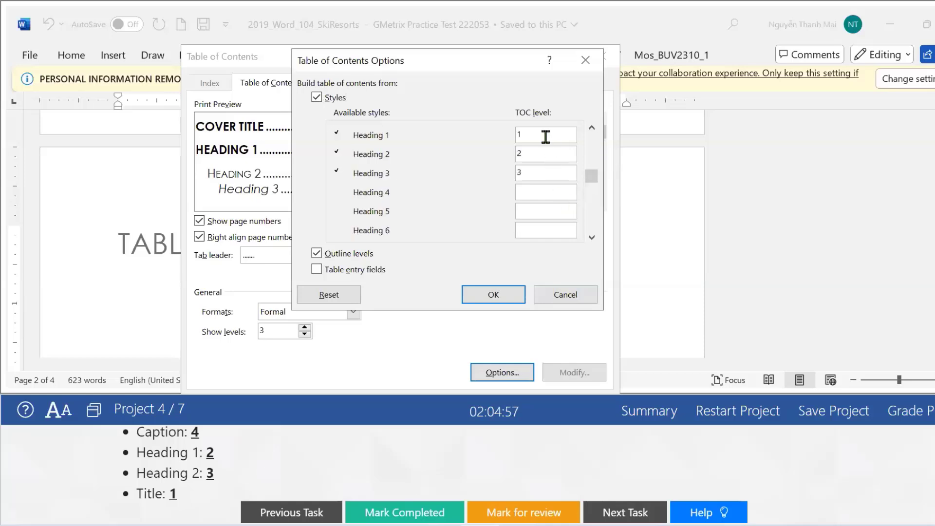
{"action": "scroll", "coordinate": [530, 202], "scroll_direction": "down", "scroll_amount": 1}
{"action": "scroll", "coordinate": [559, 202], "scroll_direction": "down", "scroll_amount": 10}
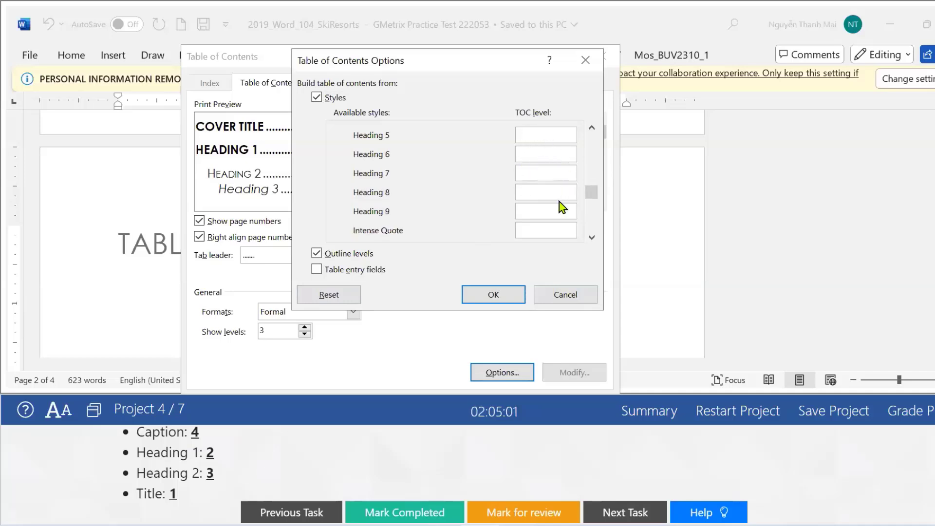
{"action": "scroll", "coordinate": [556, 210], "scroll_direction": "down", "scroll_amount": 1}
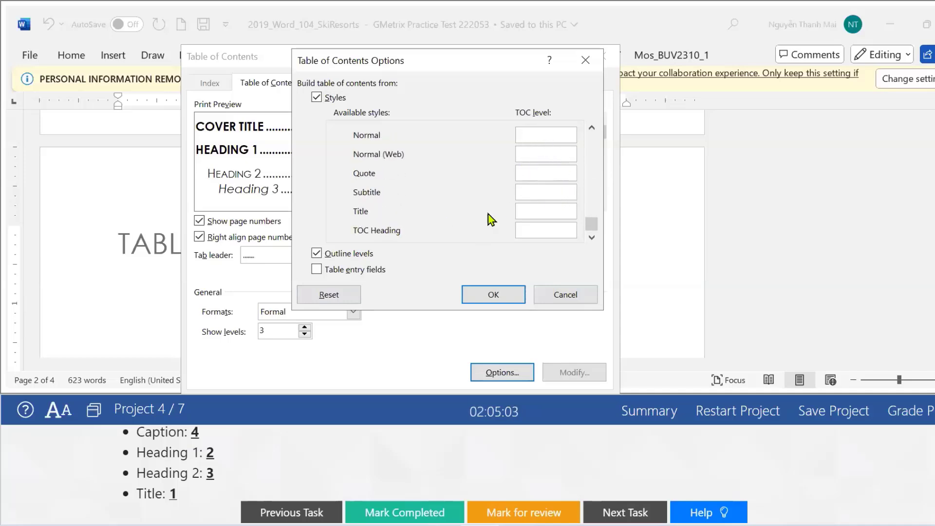
{"action": "left_click", "coordinate": [534, 208]}
{"action": "type", "text": "1"}
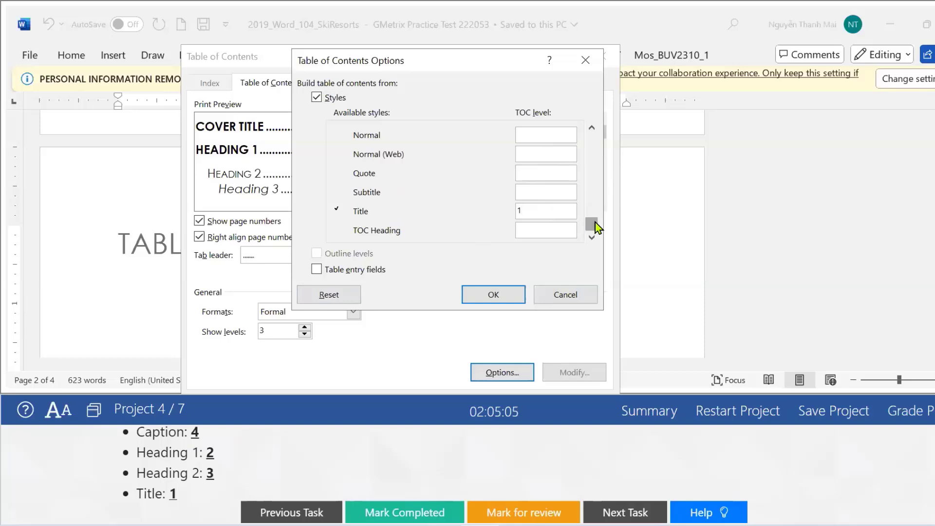
{"action": "left_click", "coordinate": [592, 128]}
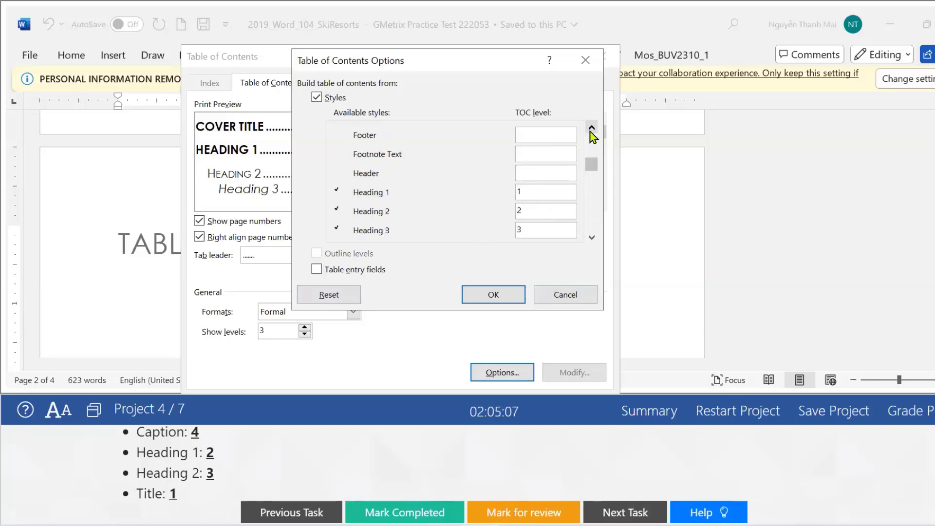
{"action": "left_click", "coordinate": [526, 192]}
{"action": "left_click", "coordinate": [530, 214]}
{"action": "key", "text": "BackSpace"}
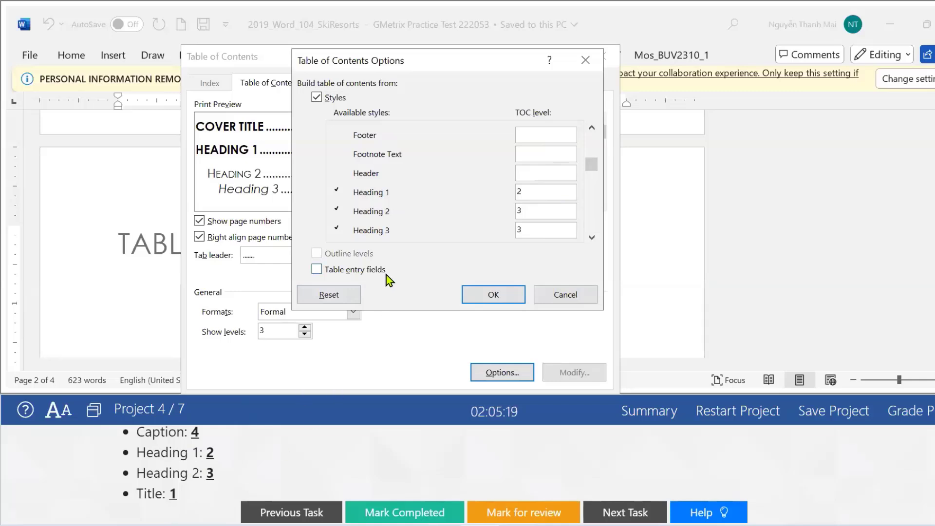
{"action": "left_click", "coordinate": [536, 225]}
{"action": "key", "text": "BackSpace"}
Clear the Cover Title level and assign Caption level 4.
{"action": "left_click", "coordinate": [592, 128]}
{"action": "left_click", "coordinate": [592, 128]}
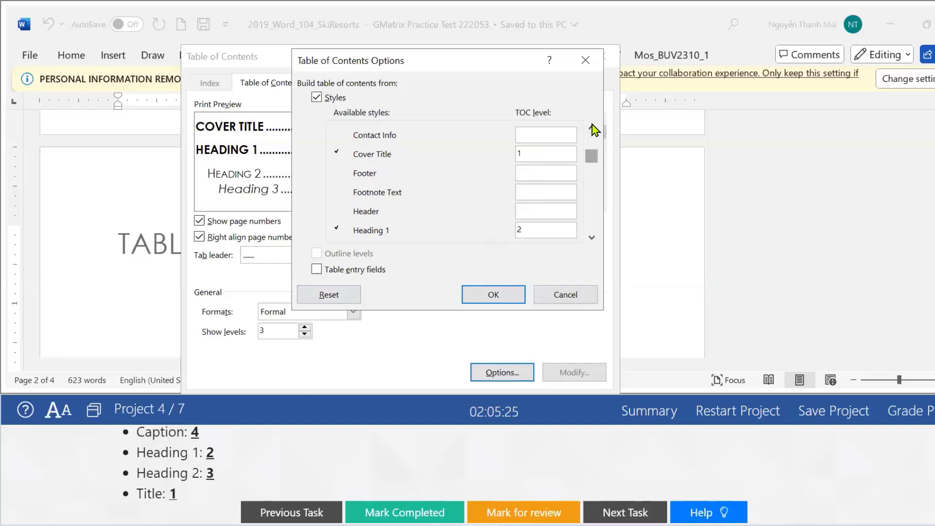
{"action": "left_click", "coordinate": [592, 128]}
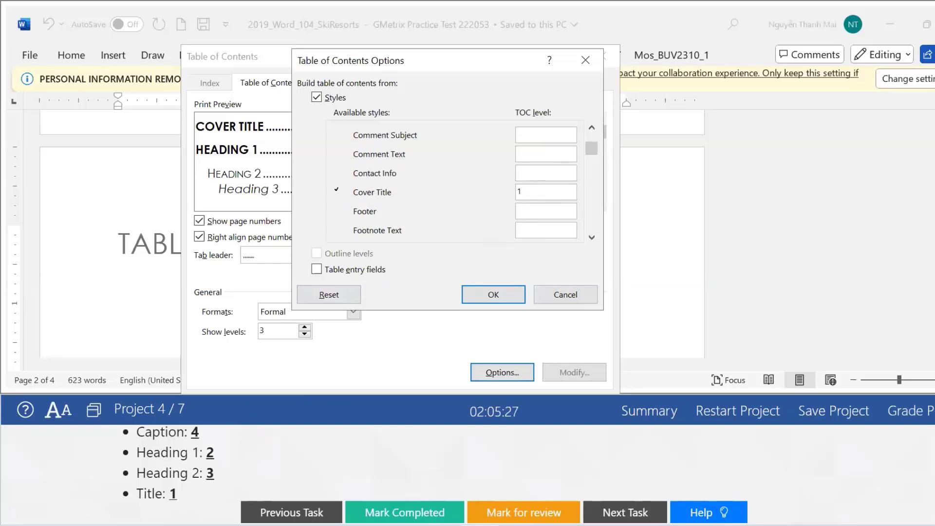
{"action": "key", "text": "BackSpace"}
{"action": "left_click", "coordinate": [591, 127]}
{"action": "left_click", "coordinate": [592, 127]}
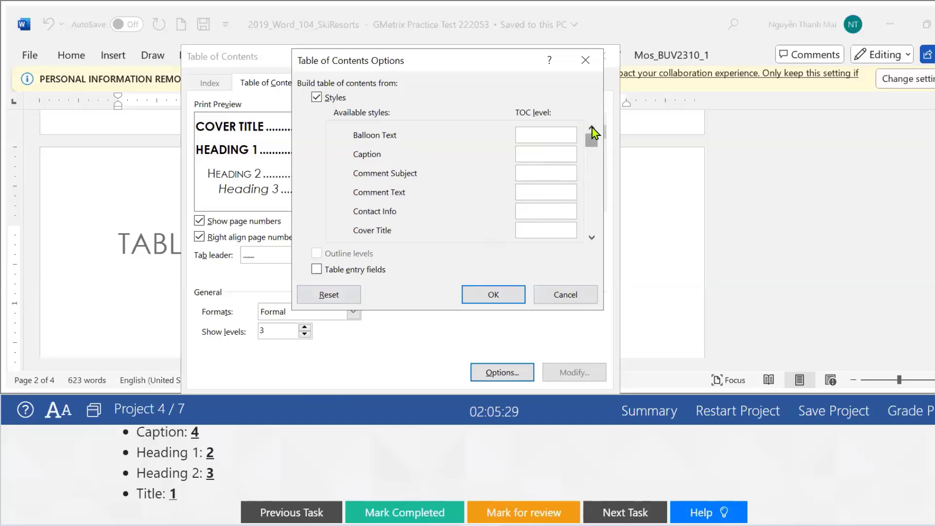
{"action": "left_click", "coordinate": [534, 152]}
{"action": "type", "text": "4"}
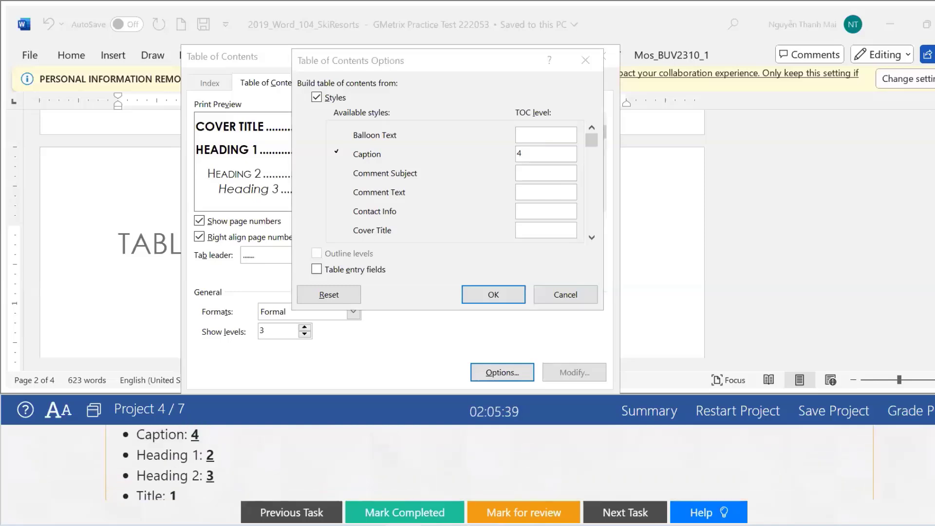
Confirm the style levels and insert the Formal table of contents below the heading.
{"action": "left_click", "coordinate": [497, 295]}
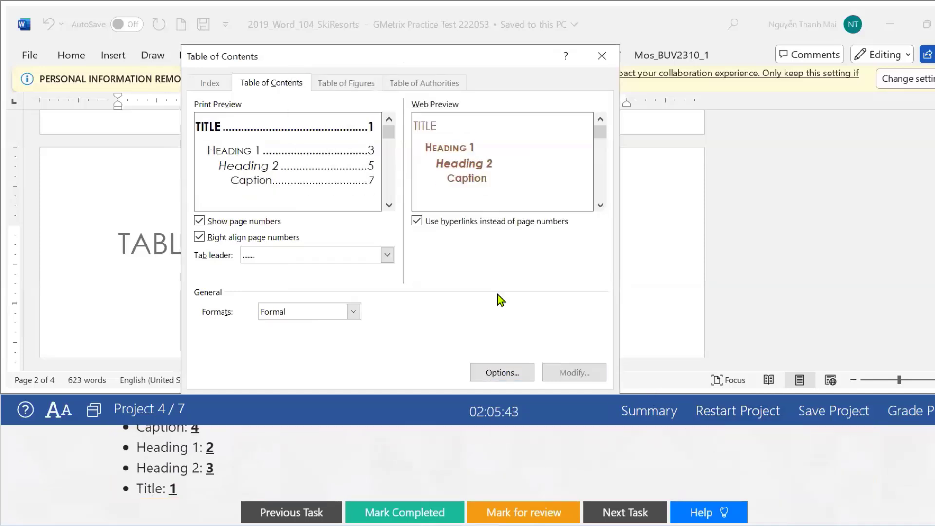
{"action": "left_click_drag", "start_coordinate": [506, 61], "coordinate": [534, 16]}
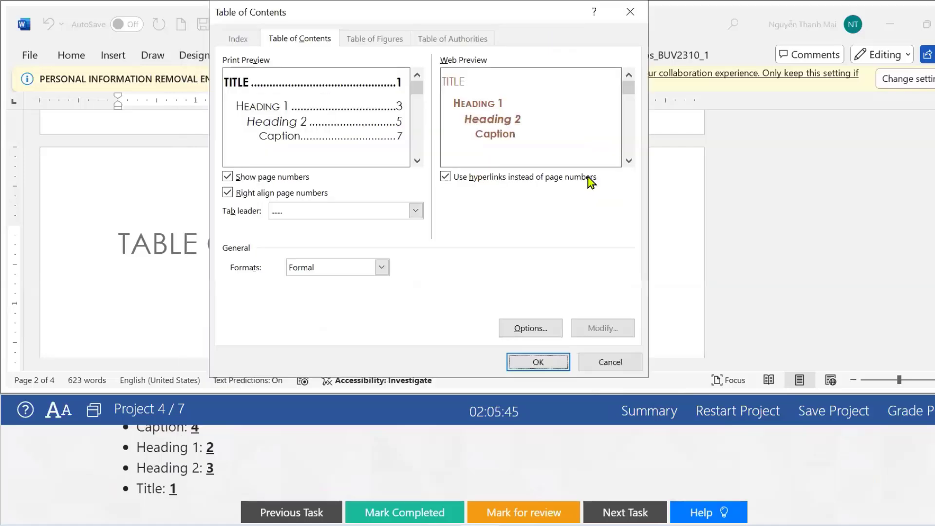
{"action": "left_click", "coordinate": [534, 360]}
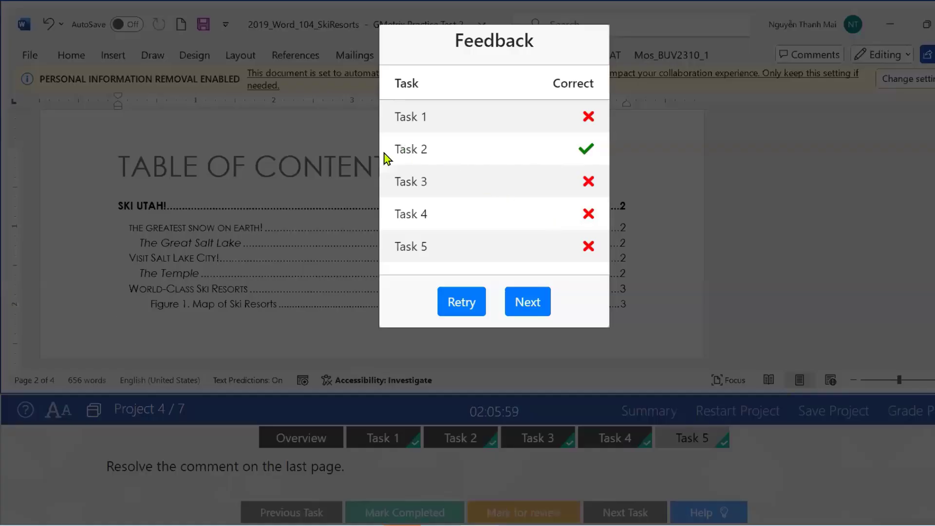
Retry the GMetrix project and confirm to return to the Word document.
{"action": "left_click", "coordinate": [462, 306]}
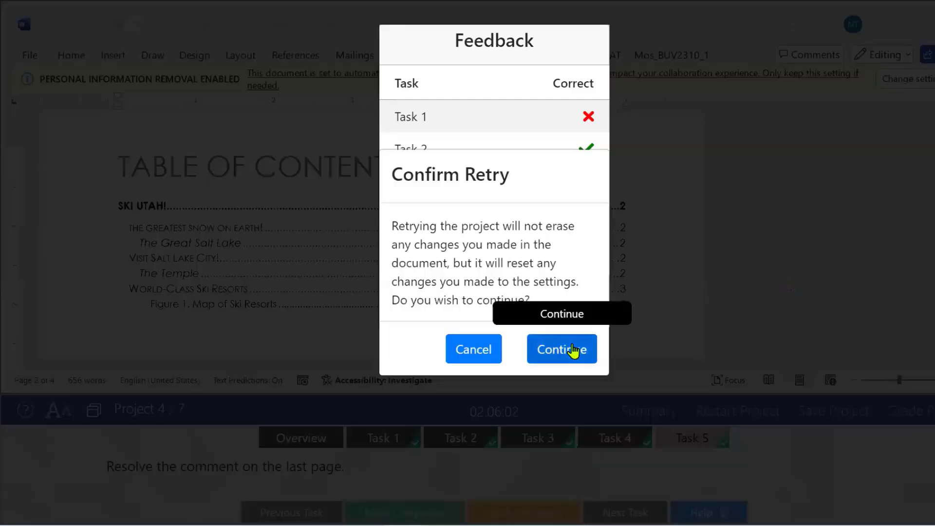
{"action": "left_click", "coordinate": [572, 352]}
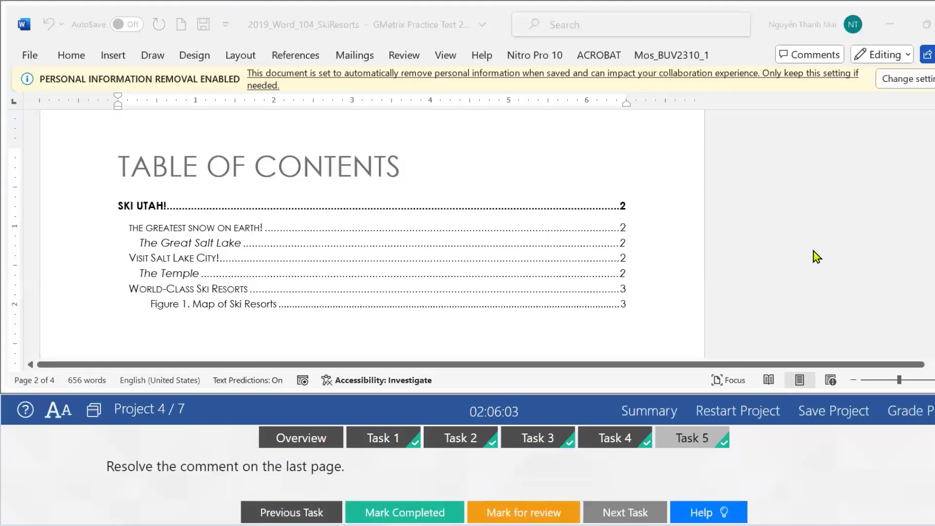
Show the Task 2 instructions and scroll through them.
{"action": "left_click", "coordinate": [446, 444]}
{"action": "scroll", "coordinate": [838, 488], "scroll_direction": "down", "scroll_amount": 3}
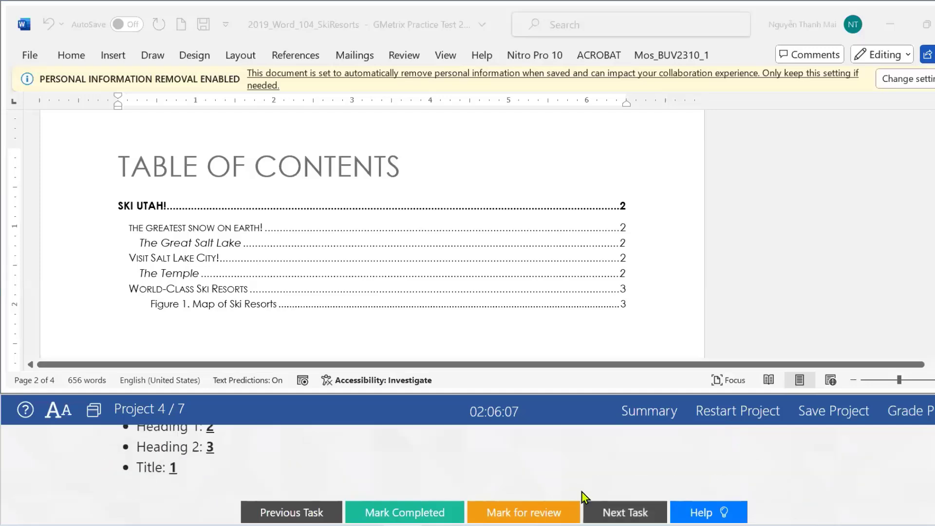
{"action": "scroll", "coordinate": [823, 468], "scroll_direction": "up", "scroll_amount": 3}
{"action": "scroll", "coordinate": [487, 463], "scroll_direction": "down", "scroll_amount": 3}
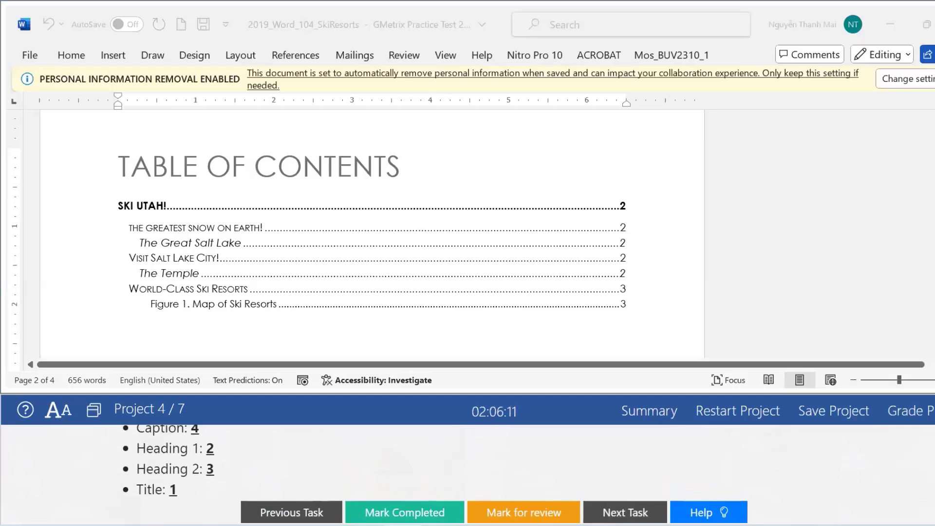
{"action": "scroll", "coordinate": [207, 458], "scroll_direction": "up", "scroll_amount": 2}
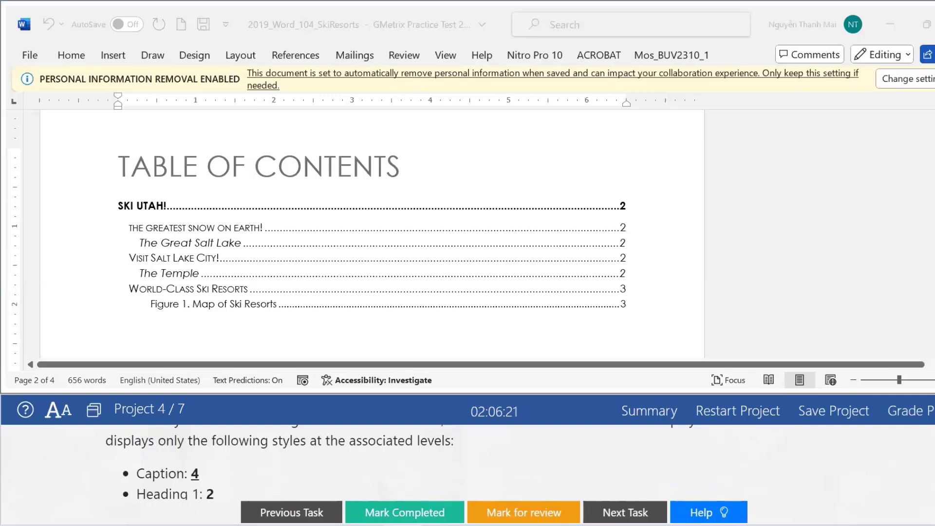
{"action": "scroll", "coordinate": [488, 463], "scroll_direction": "up", "scroll_amount": 1}
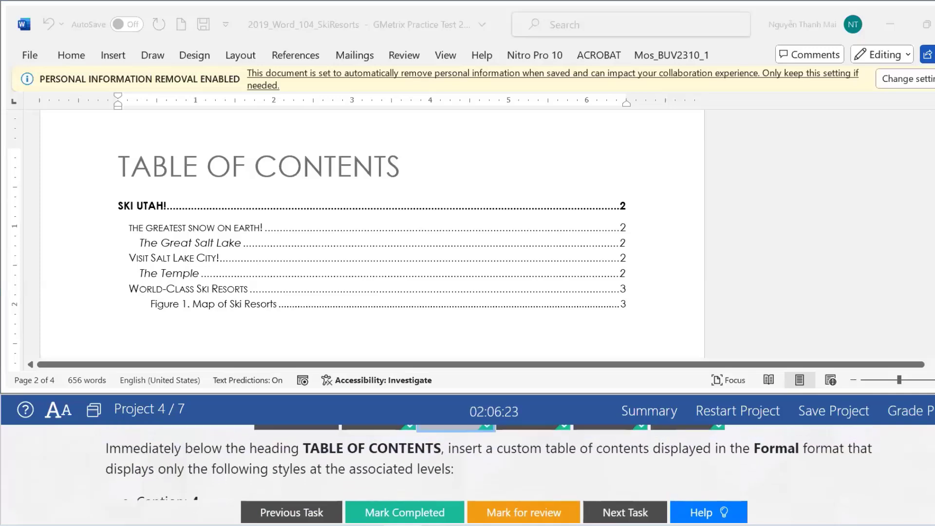
{"action": "scroll", "coordinate": [111, 449], "scroll_direction": "up", "scroll_amount": 1}
Highlight the opening instruction and the Formal format requirement, then return to Word.
{"action": "left_click_drag", "start_coordinate": [110, 448], "coordinate": [433, 448]}
{"action": "left_click", "coordinate": [495, 470]}
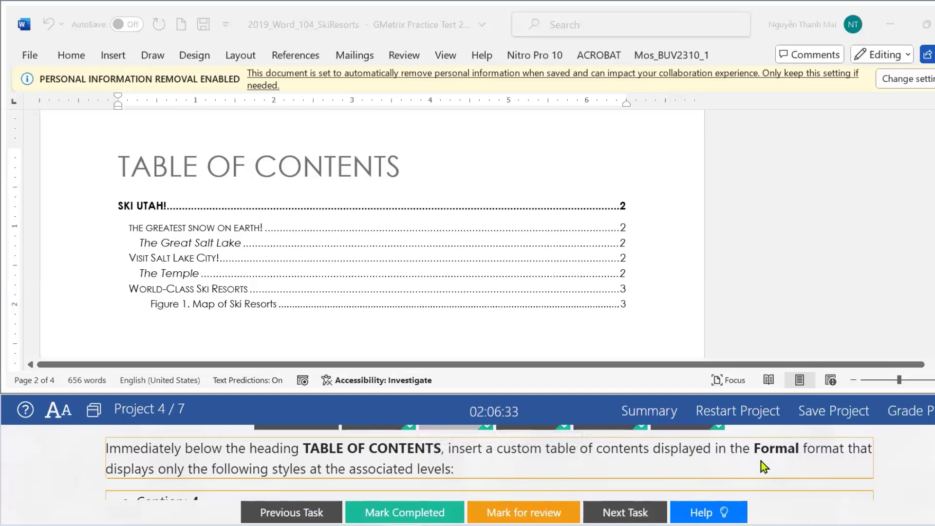
{"action": "left_click_drag", "start_coordinate": [800, 457], "coordinate": [804, 469]}
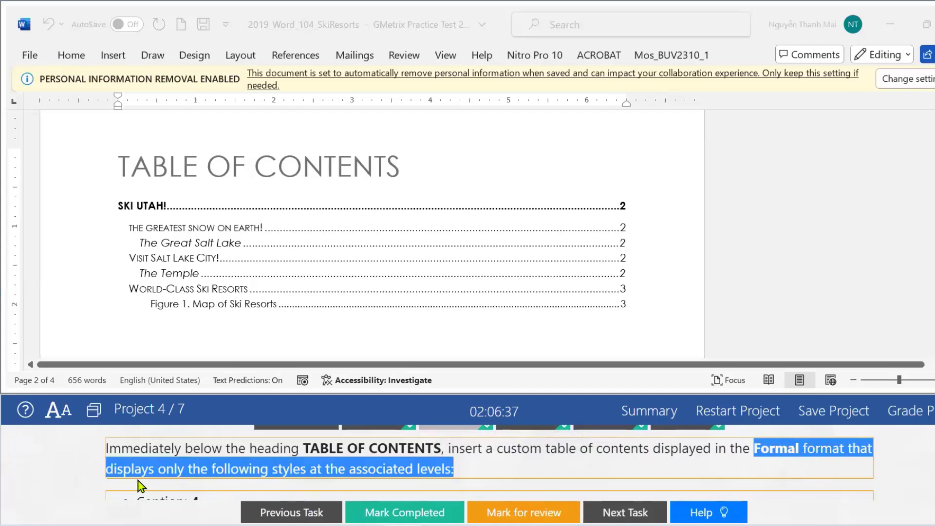
{"action": "left_click", "coordinate": [182, 471]}
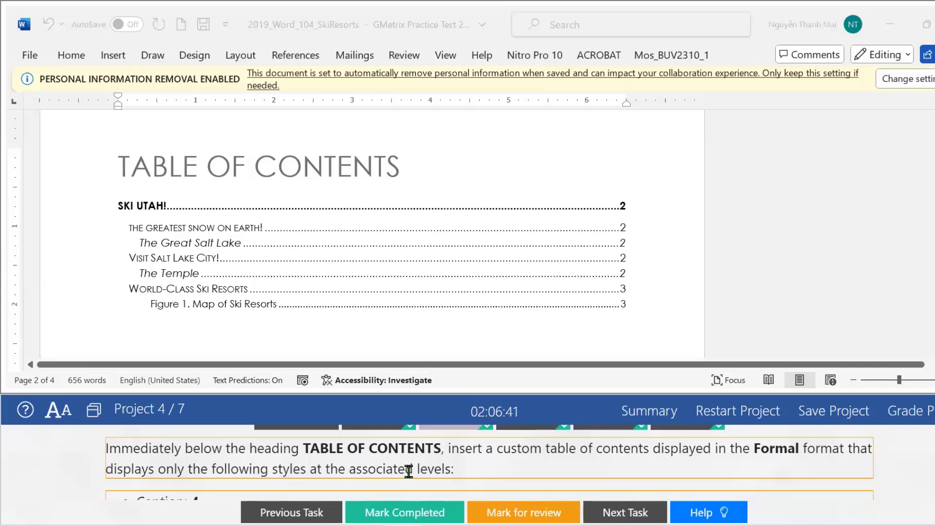
{"action": "scroll", "coordinate": [490, 463], "scroll_direction": "down", "scroll_amount": 3}
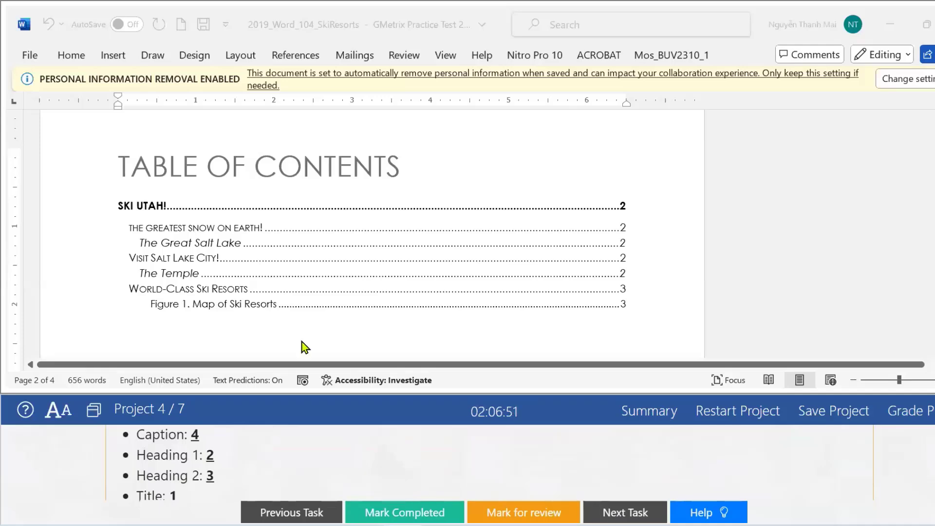
{"action": "left_click", "coordinate": [305, 56]}
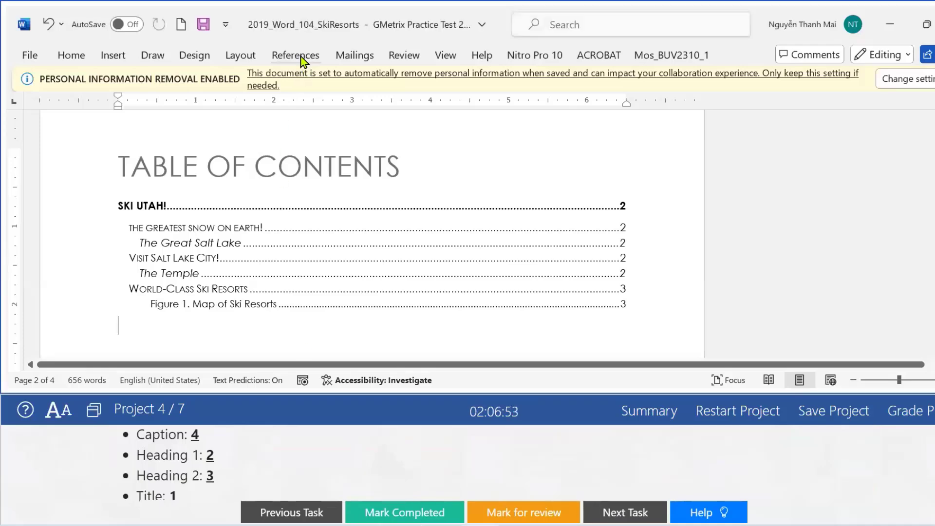
Reopen the Custom Table of Contents settings from the References tab.
{"action": "left_click", "coordinate": [302, 57]}
{"action": "left_click", "coordinate": [45, 116]}
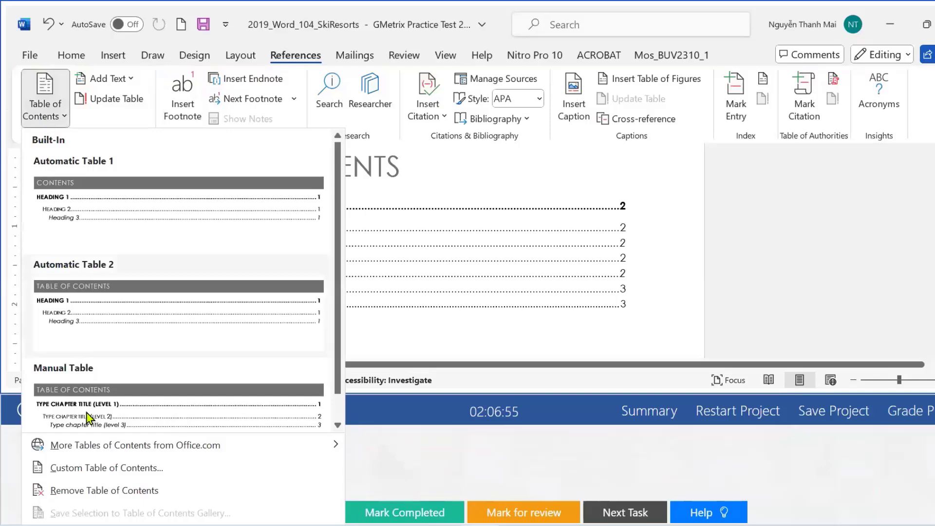
{"action": "left_click", "coordinate": [88, 468]}
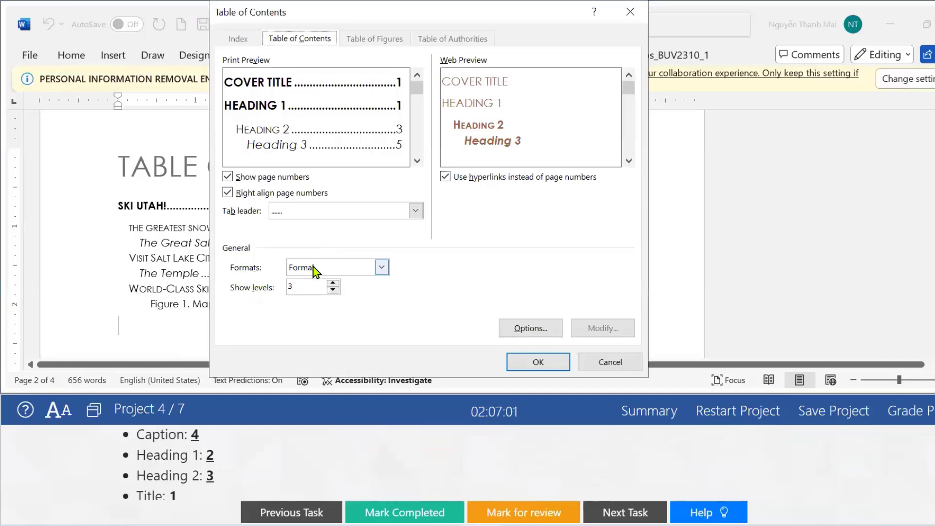
In the style-level options, set Title to level 1 and renumber Heading 1 and Heading 2.
{"action": "left_click", "coordinate": [511, 333]}
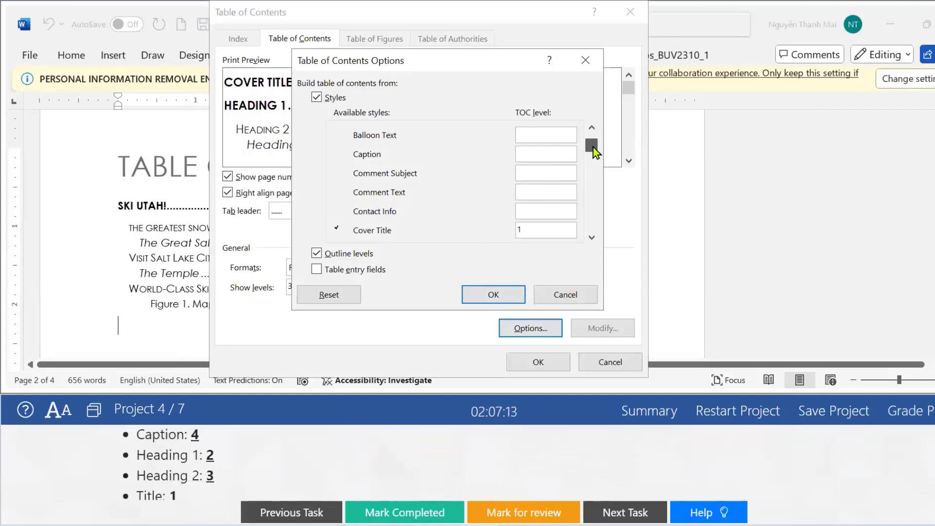
{"action": "left_click_drag", "start_coordinate": [595, 157], "coordinate": [599, 190]}
{"action": "mouse_move", "coordinate": [586, 232]}
{"action": "left_mouse_down"}
{"action": "mouse_move", "coordinate": [587, 187]}
{"action": "mouse_move", "coordinate": [591, 229]}
{"action": "left_mouse_up"}
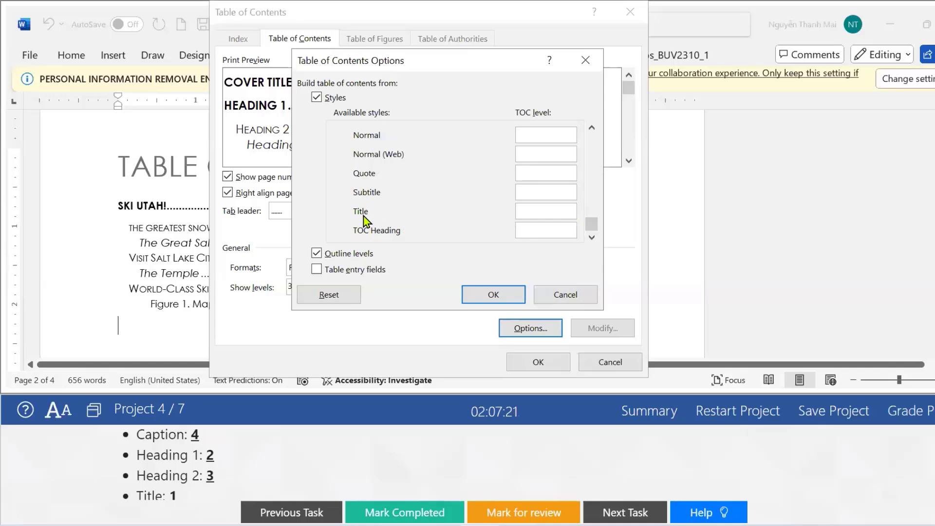
{"action": "left_click", "coordinate": [536, 209]}
{"action": "type", "text": "1"}
{"action": "left_click", "coordinate": [592, 128]}
{"action": "left_click", "coordinate": [593, 128]}
{"action": "left_click", "coordinate": [592, 128]}
{"action": "left_click", "coordinate": [592, 128]}
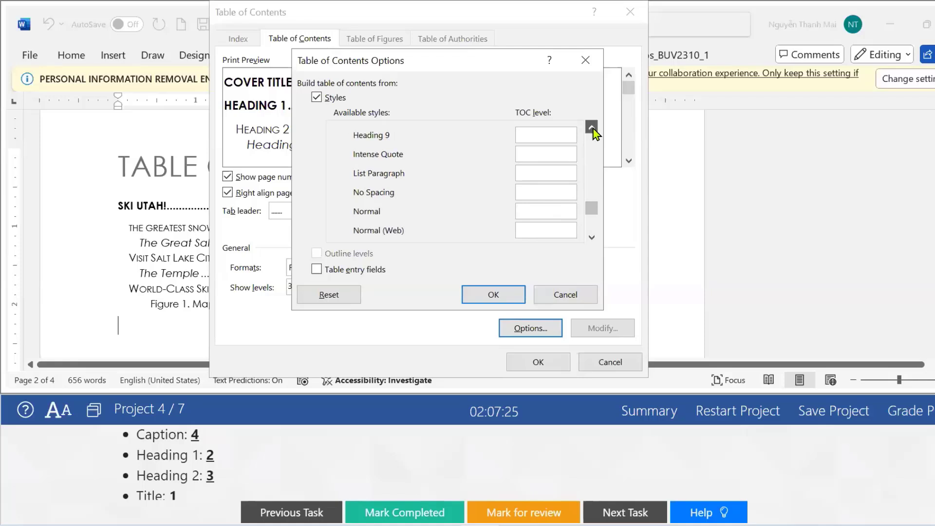
{"action": "left_click", "coordinate": [593, 128]}
{"action": "left_click", "coordinate": [593, 129]}
{"action": "left_click", "coordinate": [592, 128]}
{"action": "left_click", "coordinate": [593, 128]}
{"action": "left_click", "coordinate": [592, 128]}
{"action": "left_click", "coordinate": [593, 128]}
{"action": "left_click", "coordinate": [593, 128]}
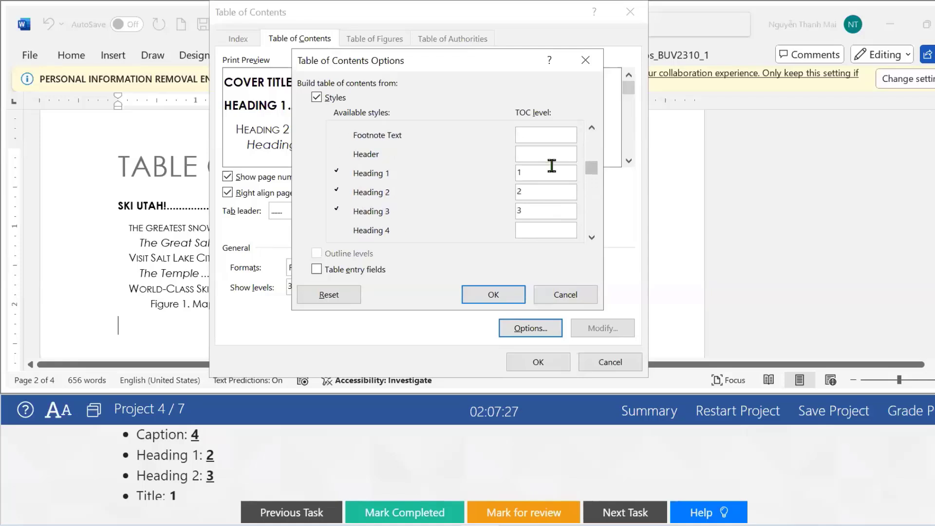
{"action": "double_click", "coordinate": [519, 173]}
{"action": "type", "text": "2"}
{"action": "type", "text": "3"}
Clear the Heading 3 and Cover Title levels, set Caption to level 4, and confirm.
{"action": "double_click", "coordinate": [519, 210]}
{"action": "key", "text": "BackSpace"}
{"action": "scroll", "coordinate": [591, 131], "scroll_direction": "up", "scroll_amount": 3}
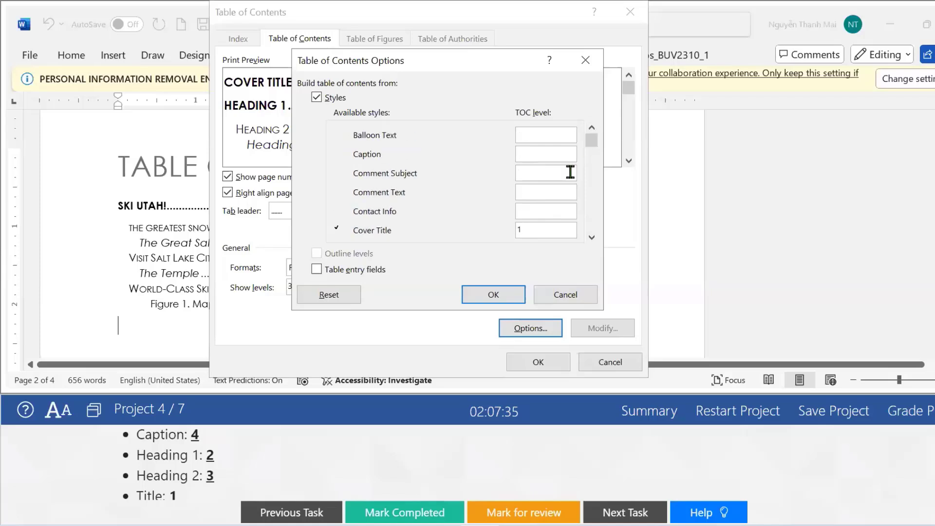
{"action": "left_click", "coordinate": [531, 226]}
{"action": "double_click", "coordinate": [531, 226]}
{"action": "key", "text": "BackSpace"}
{"action": "left_click", "coordinate": [533, 149]}
{"action": "type", "text": "4"}
{"action": "left_click", "coordinate": [502, 294]}
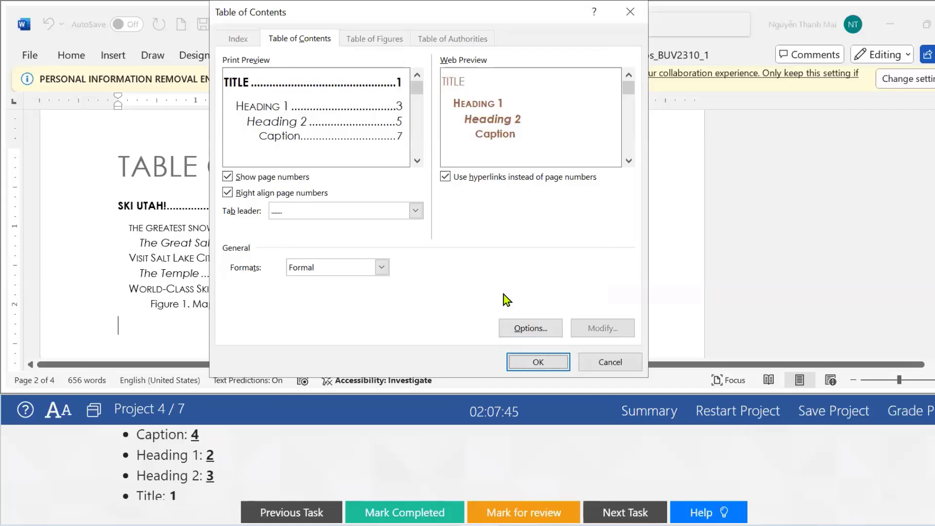
Replace the existing table of contents with the regenerated one, then close the document with Ctrl+W.
{"action": "left_click", "coordinate": [535, 361]}
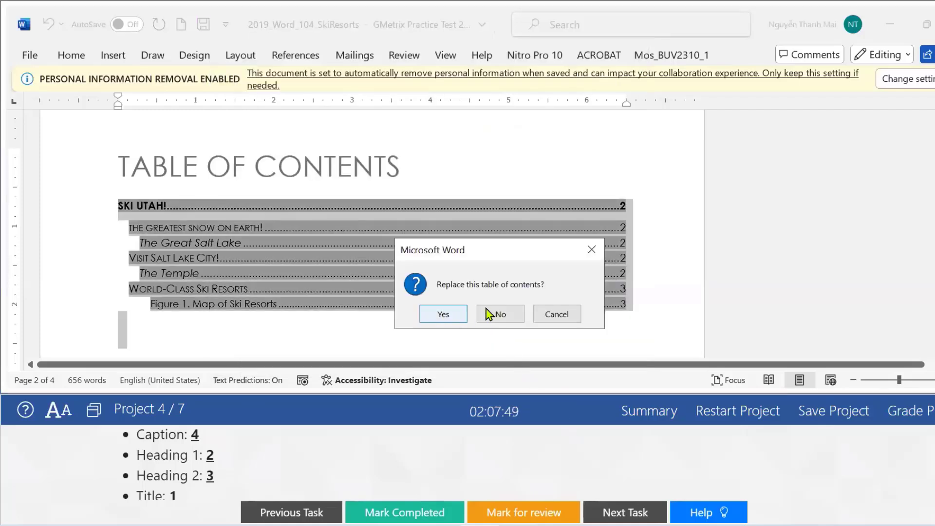
{"action": "left_click", "coordinate": [441, 315]}
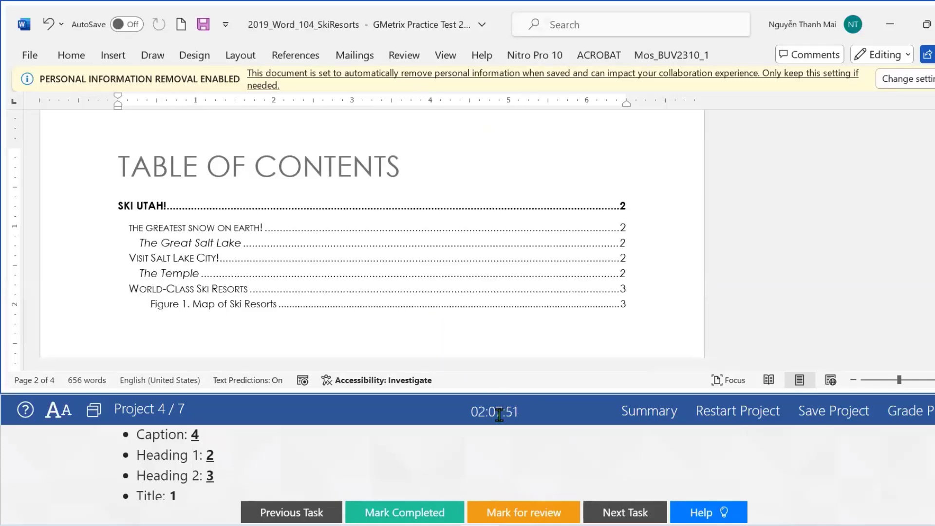
{"action": "left_click", "coordinate": [500, 458]}
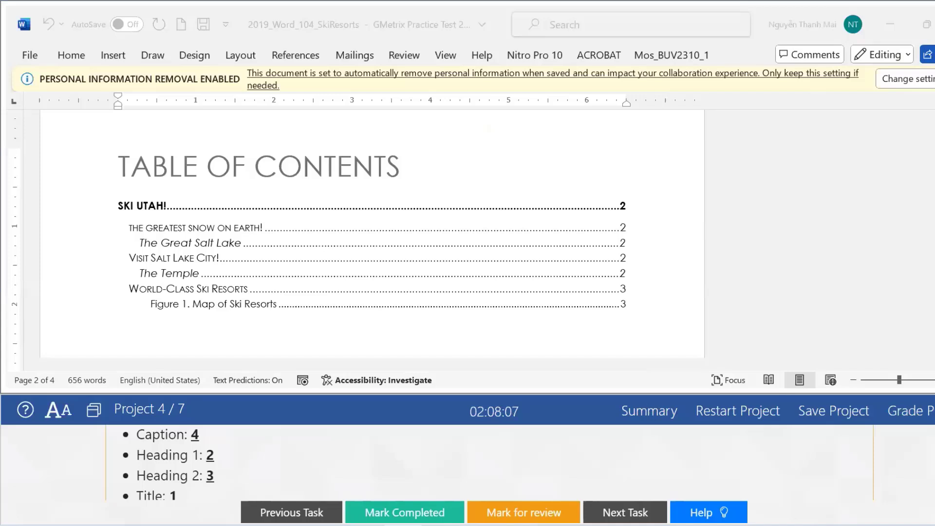
{"action": "key", "text": "ctrl+w"}
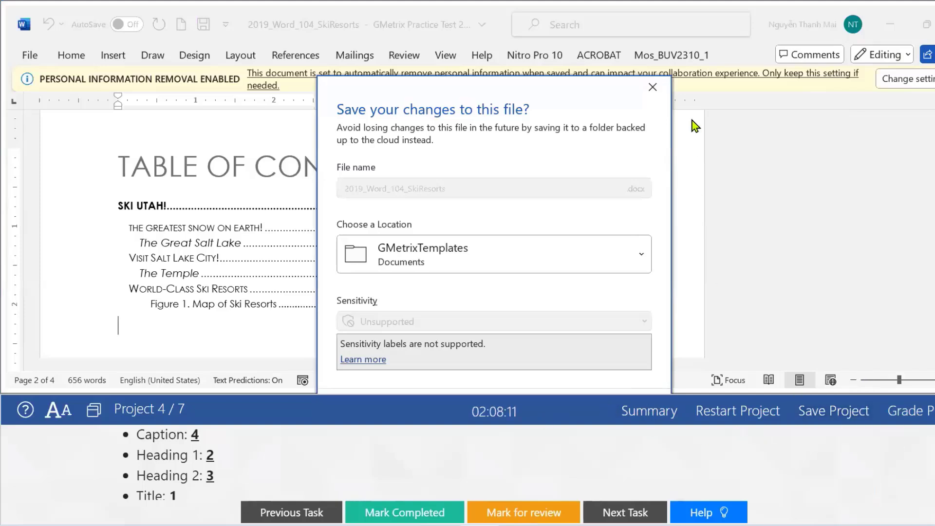
Close the Ski Resorts document in Word, discarding its unsaved changes.
{"action": "left_click", "coordinate": [652, 88]}
{"action": "left_click", "coordinate": [568, 338]}
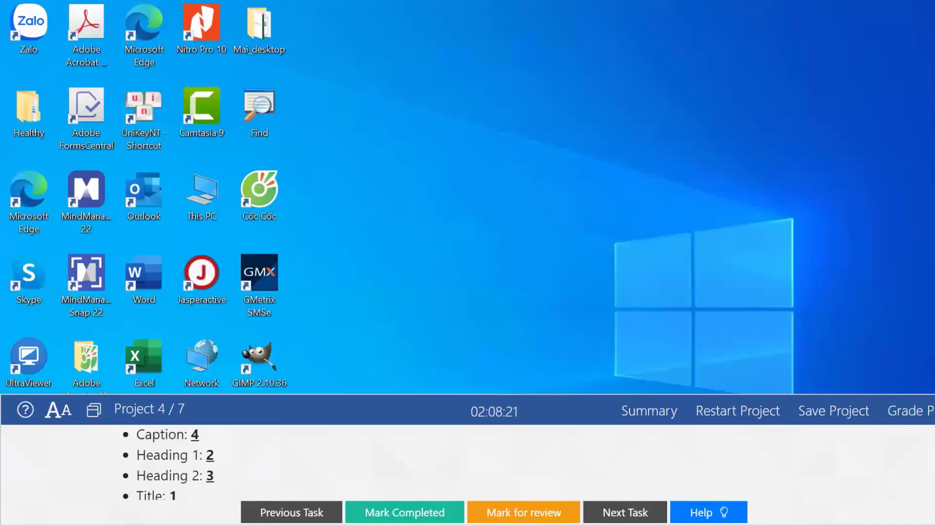
Close the GMetrix practice test window from its taskbar icon's menu.
{"action": "right_click", "coordinate": [403, 521]}
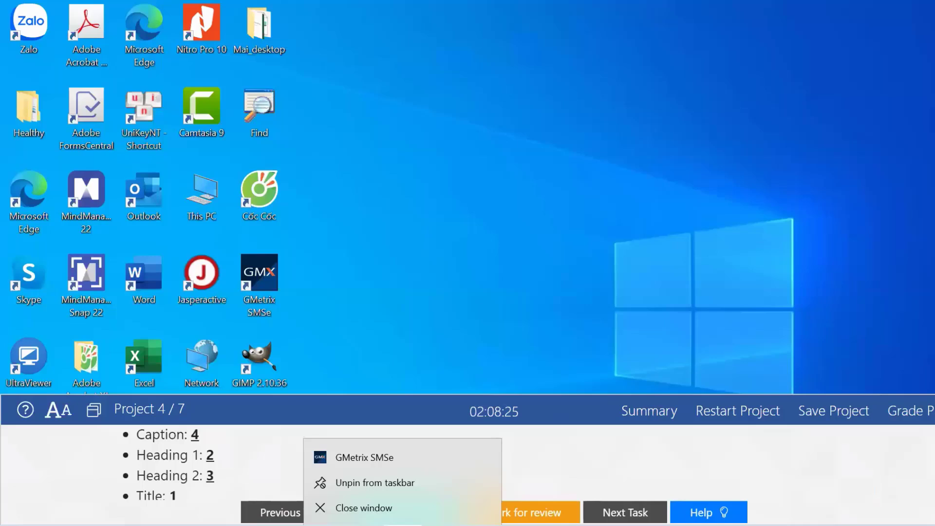
{"action": "left_click", "coordinate": [380, 505]}
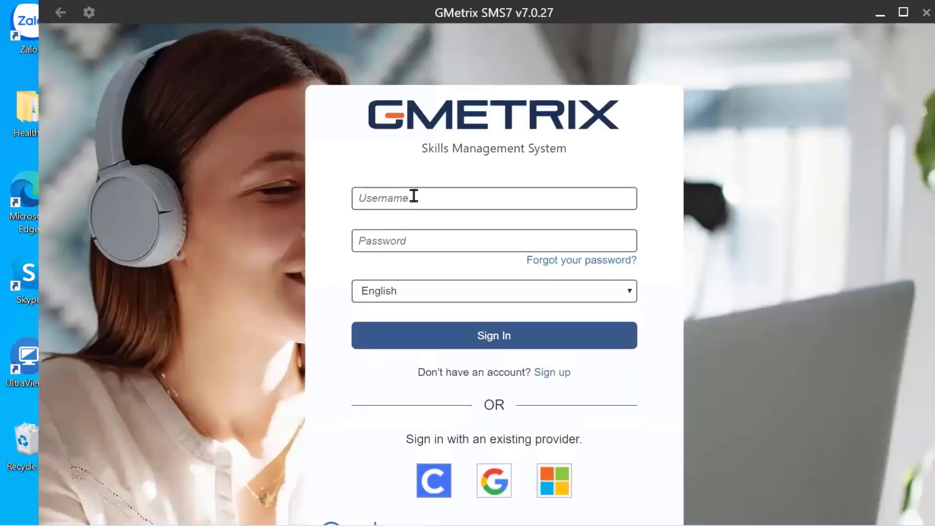
Enter the learner account username in the sign-in form, correcting typos.
{"action": "left_click", "coordinate": [414, 195]}
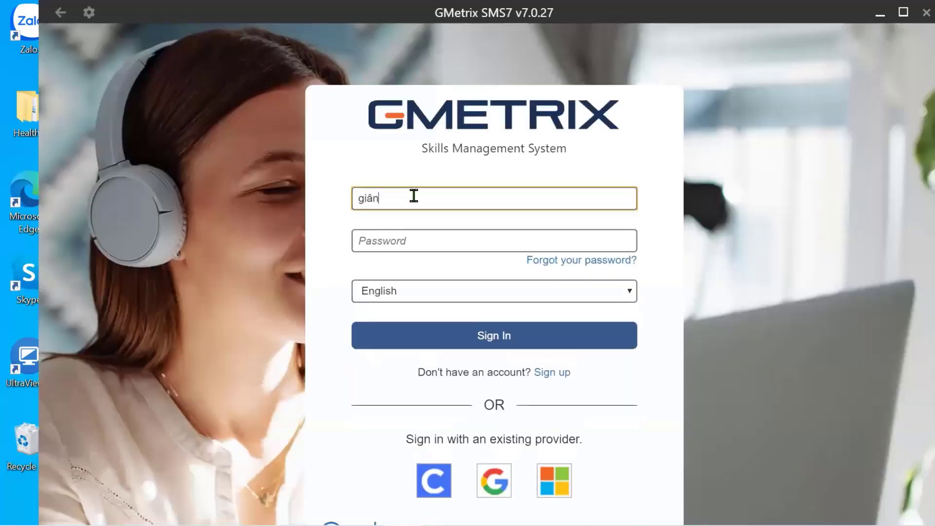
Enter the account password and submit, retrying after the invalid-credentials error.
{"action": "left_click", "coordinate": [429, 240]}
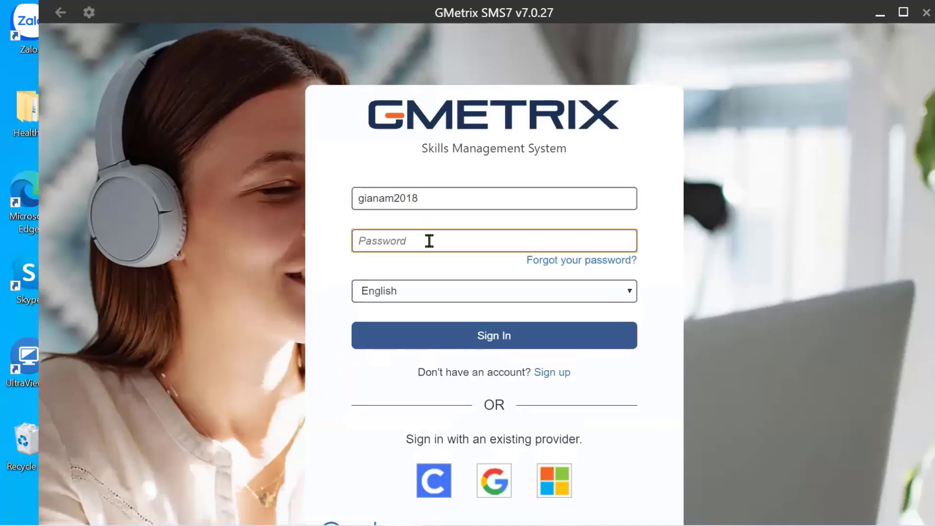
{"action": "type", "text": "••"}
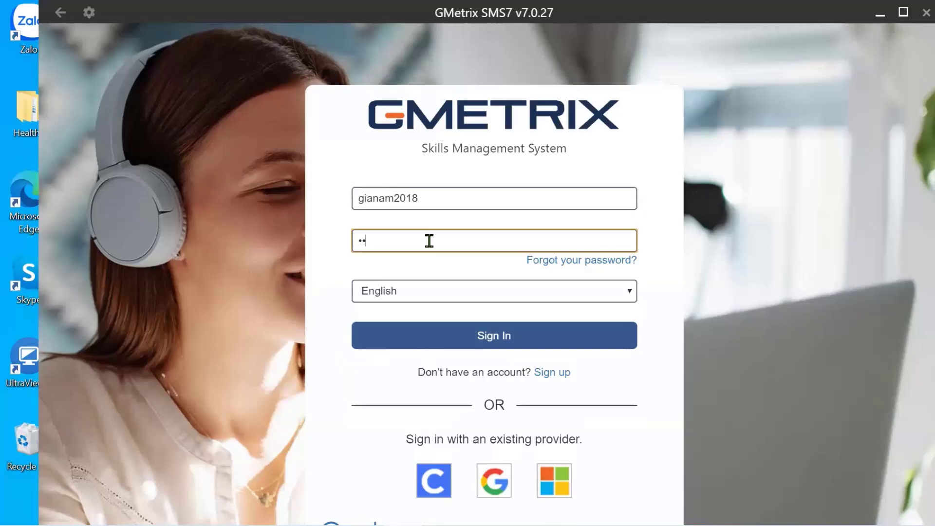
{"action": "type", "text": "•••••••"}
{"action": "key", "text": "Return"}
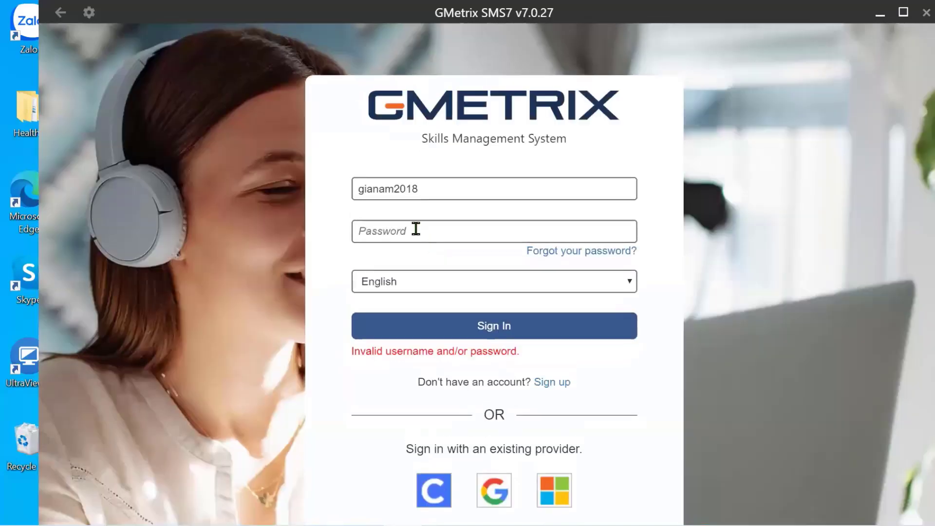
{"action": "left_click", "coordinate": [416, 229]}
{"action": "type", "text": "•••"}
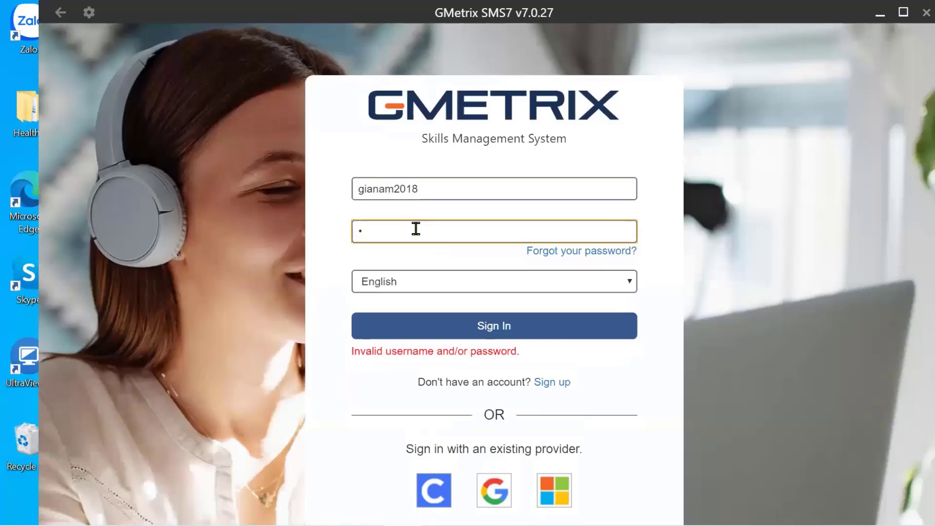
{"action": "type", "text": "•••••••"}
{"action": "key", "text": "Return"}
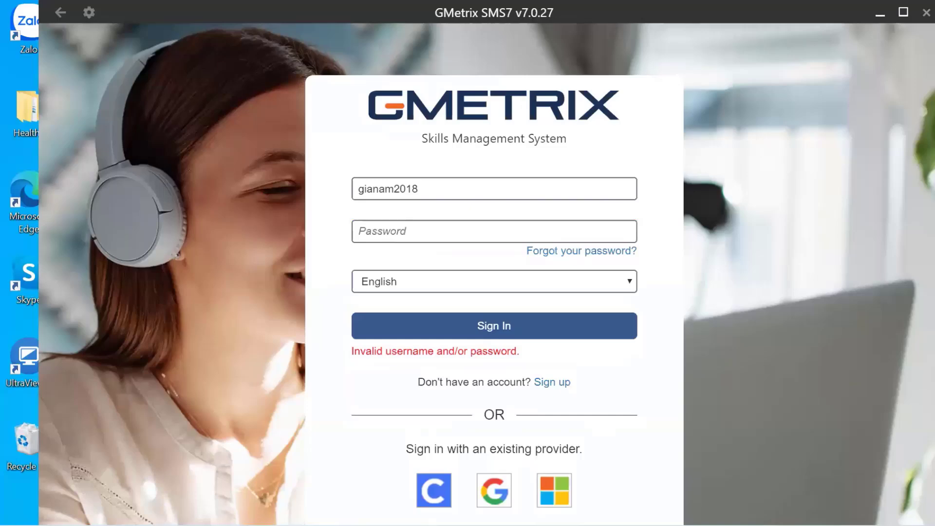
Switch the UniKey input mode, then re-enter the password and sign in.
{"action": "right_click", "coordinate": [771, 525]}
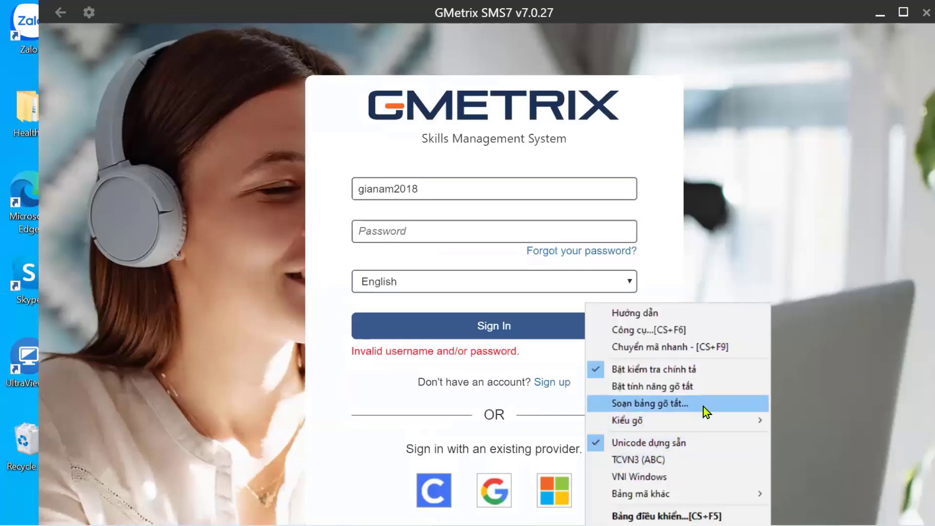
{"action": "left_click", "coordinate": [667, 516]}
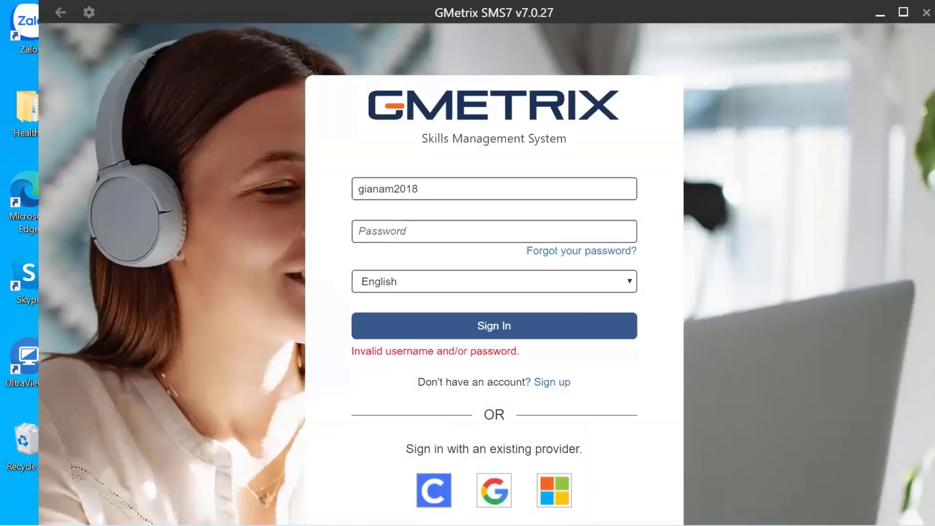
{"action": "left_click", "coordinate": [418, 232]}
{"action": "type", "text": "*"}
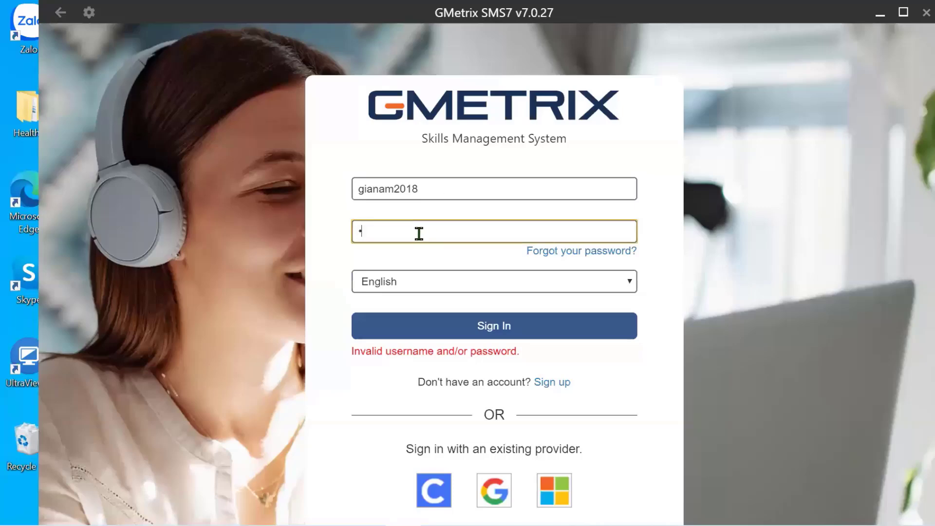
{"action": "type", "text": "**********"}
{"action": "key", "text": "Return"}
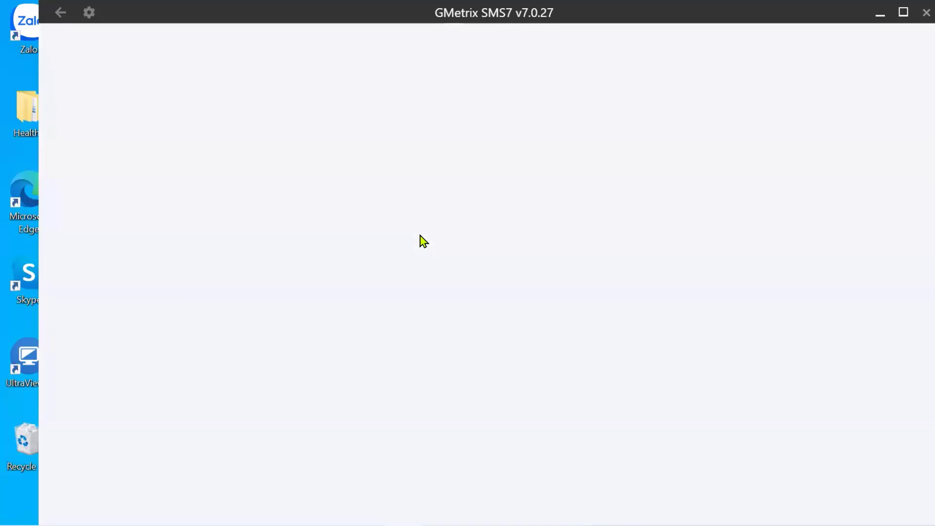
Open MO-200 Excel Associate 2019 Practice Exam 1 and resume its Training-mode test.
{"action": "scroll", "coordinate": [418, 336], "scroll_direction": "down", "scroll_amount": 15}
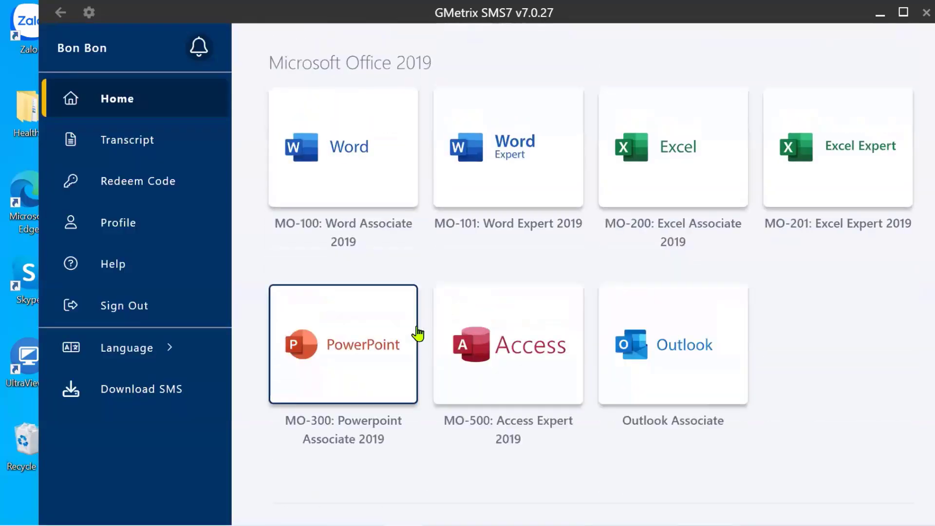
{"action": "scroll", "coordinate": [497, 323], "scroll_direction": "up", "scroll_amount": 5}
{"action": "scroll", "coordinate": [497, 324], "scroll_direction": "down", "scroll_amount": 5}
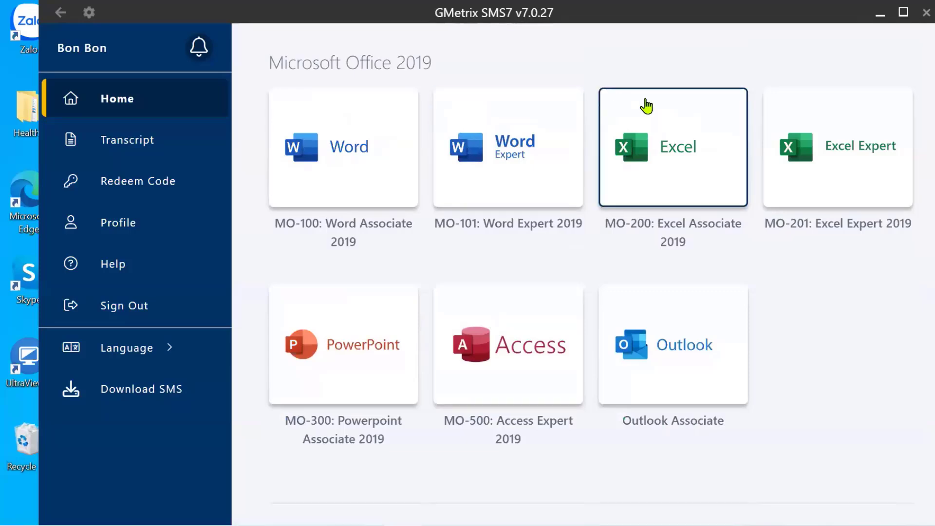
{"action": "left_click", "coordinate": [674, 135]}
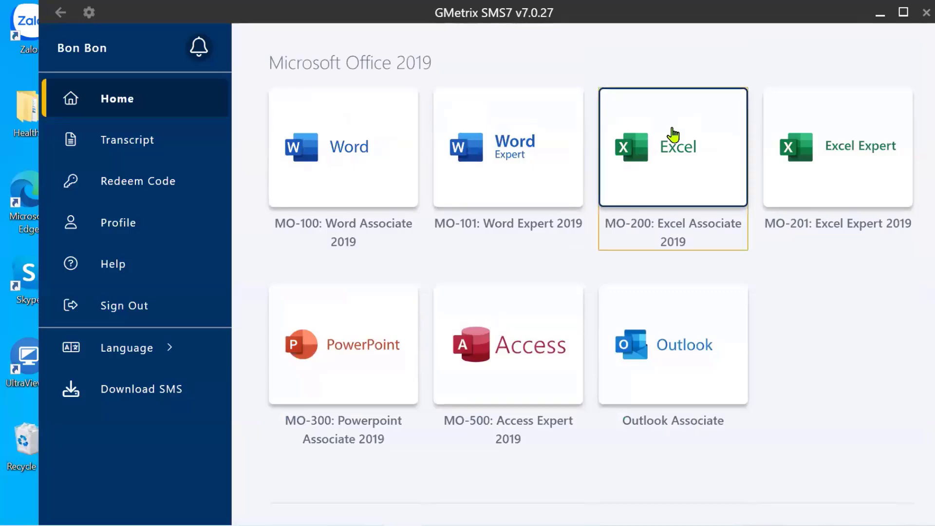
{"action": "left_click", "coordinate": [689, 190]}
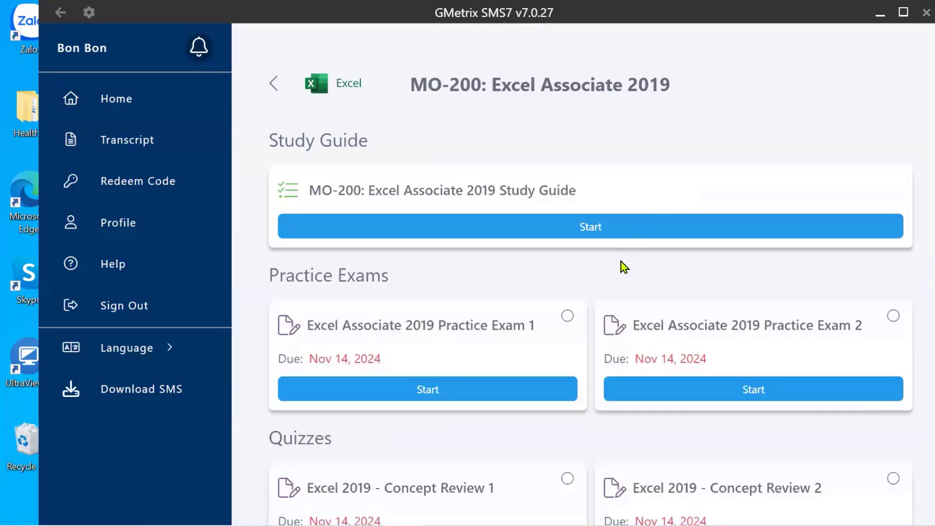
{"action": "scroll", "coordinate": [612, 290], "scroll_direction": "down", "scroll_amount": 5}
{"action": "scroll", "coordinate": [411, 250], "scroll_direction": "up", "scroll_amount": 5}
{"action": "left_click", "coordinate": [460, 341]}
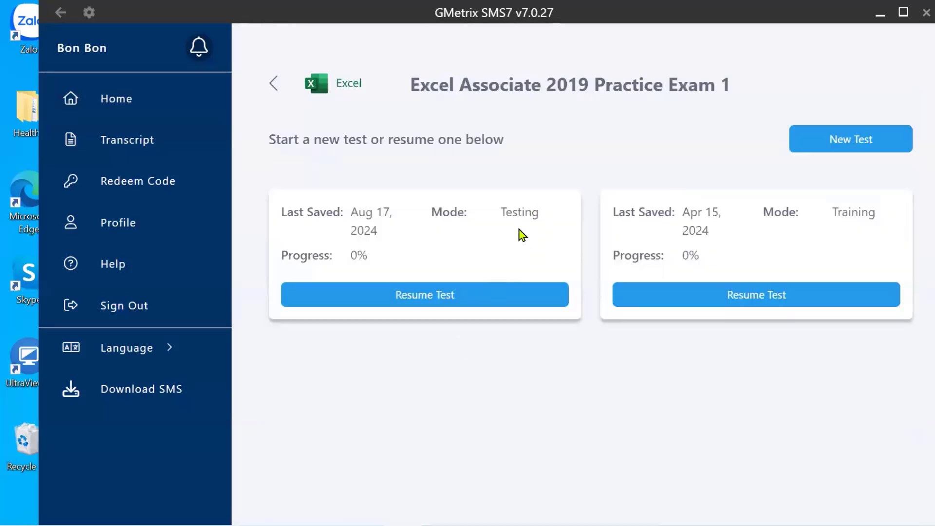
{"action": "left_click", "coordinate": [782, 298]}
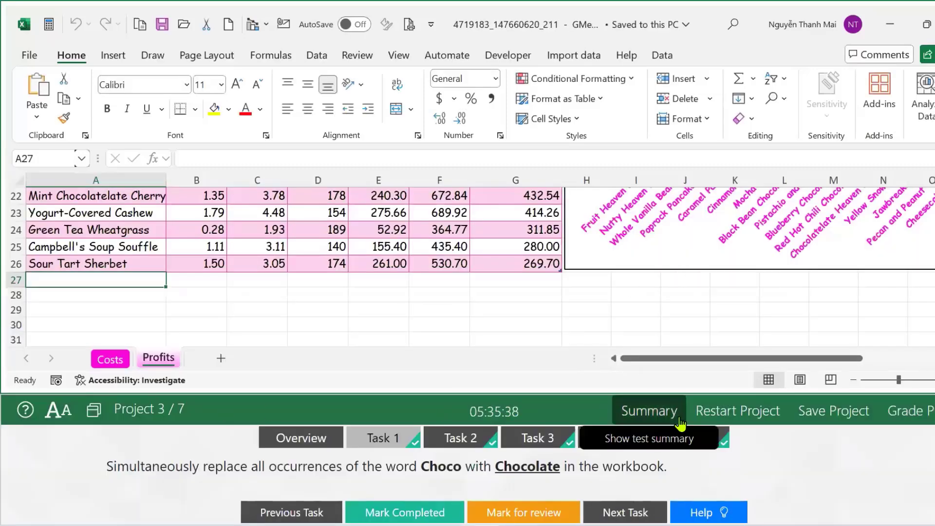
From the test summary, jump to Snow Rentals Task 1 and confirm the retry.
{"action": "left_click", "coordinate": [612, 411]}
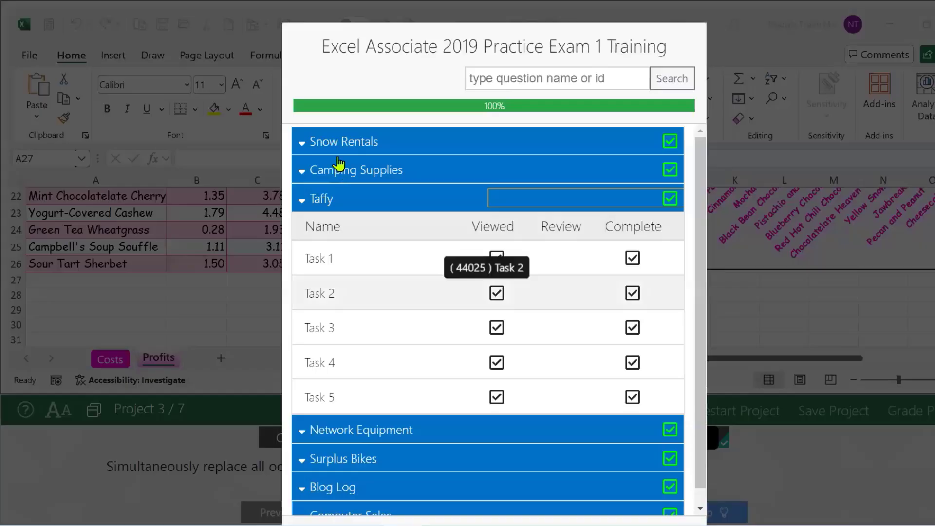
{"action": "left_click", "coordinate": [331, 145]}
{"action": "scroll", "coordinate": [536, 473], "scroll_direction": "down", "scroll_amount": 3}
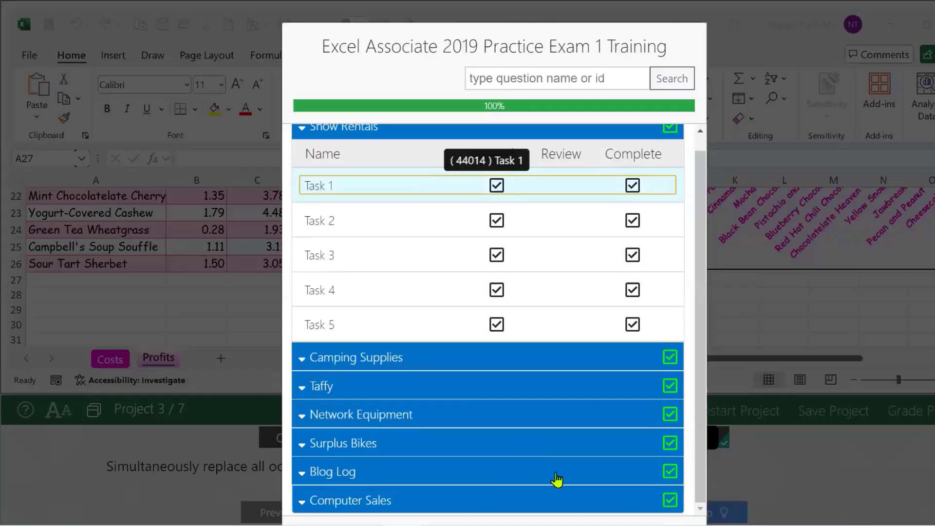
{"action": "left_click", "coordinate": [532, 480]}
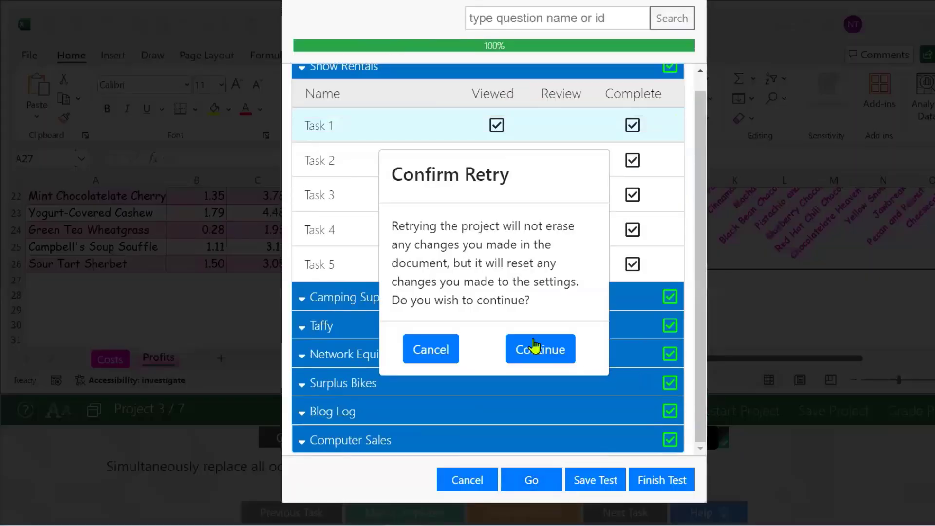
{"action": "left_click", "coordinate": [539, 349]}
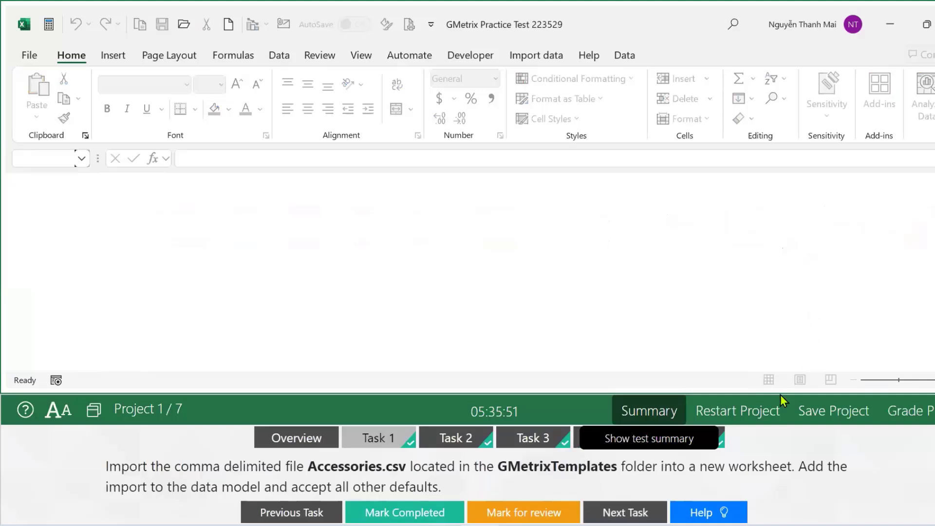
Restart the Snow Rentals project and confirm the Confirm Retry prompt.
{"action": "left_click", "coordinate": [738, 412]}
{"action": "left_click", "coordinate": [520, 477]}
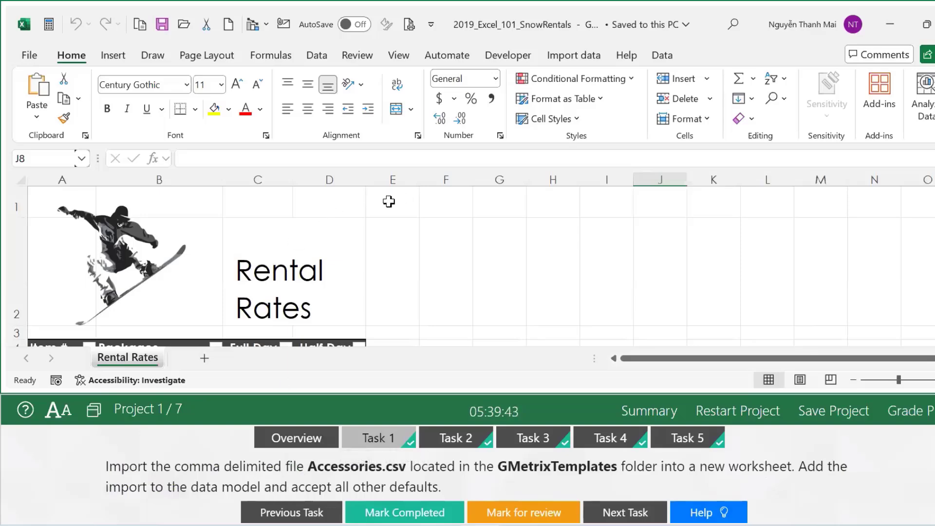
Select cells E1:G1 on the Rental Rates sheet.
{"action": "left_click_drag", "start_coordinate": [389, 202], "coordinate": [480, 201]}
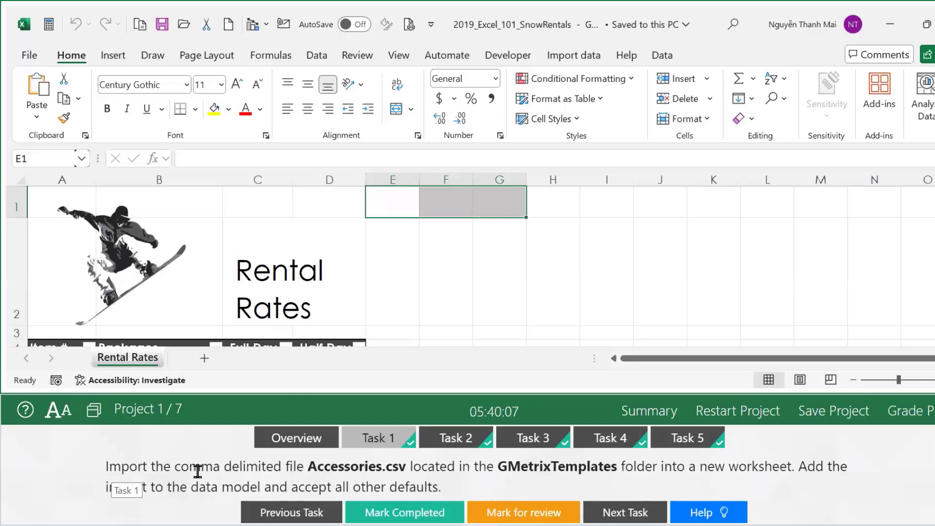
{"action": "left_click", "coordinate": [115, 57]}
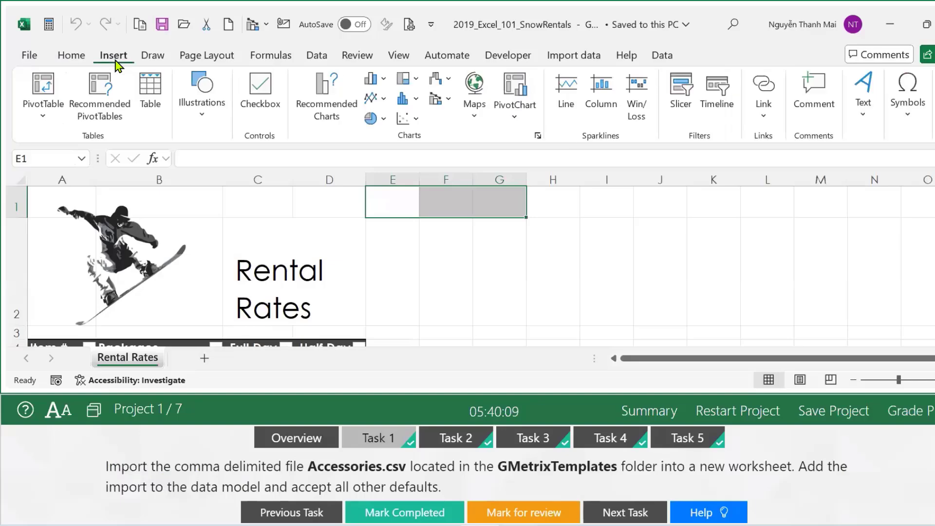
{"action": "left_click", "coordinate": [189, 115]}
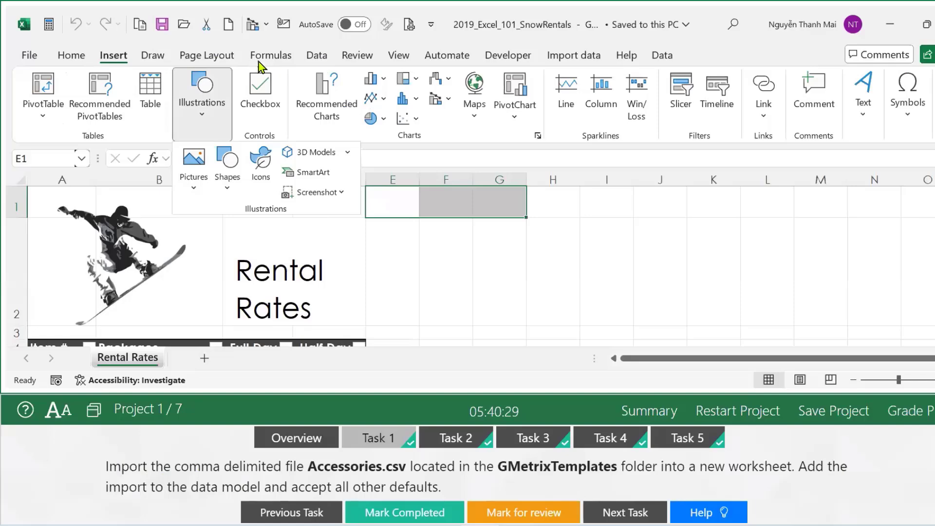
{"action": "left_click", "coordinate": [206, 120]}
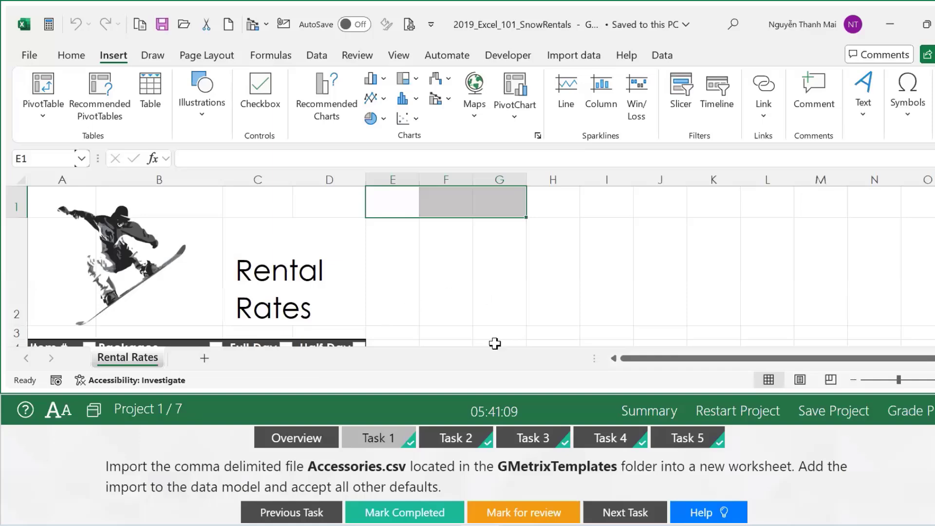
{"action": "left_click", "coordinate": [506, 276]}
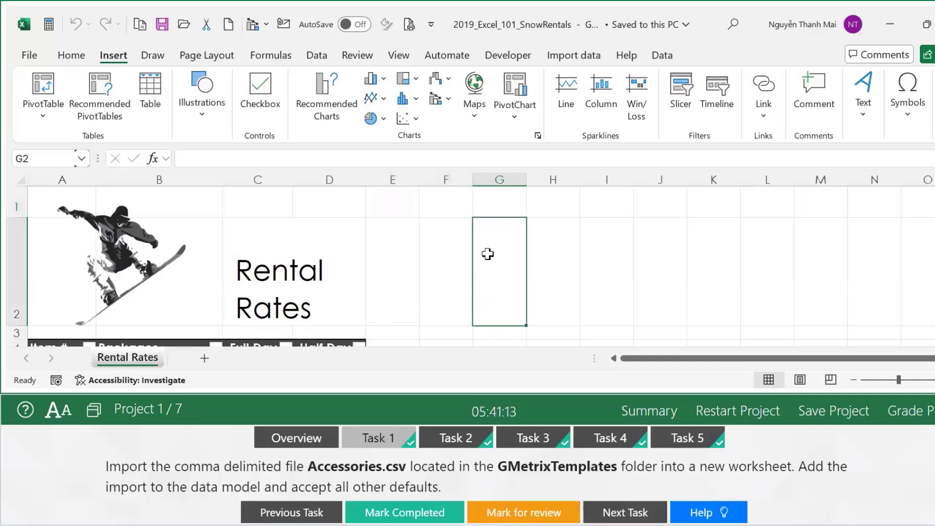
{"action": "scroll", "coordinate": [731, 283], "scroll_direction": "down", "scroll_amount": 1}
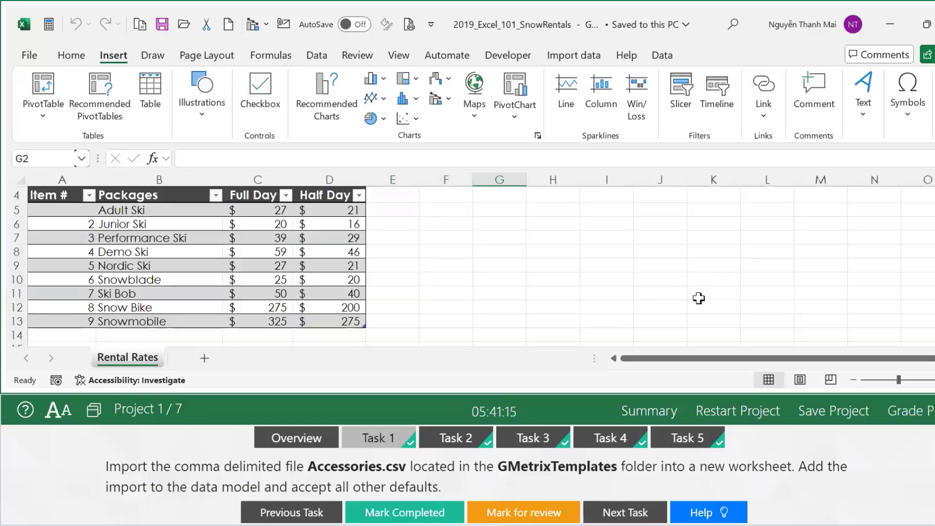
{"action": "scroll", "coordinate": [682, 305], "scroll_direction": "up", "scroll_amount": 1}
{"action": "scroll", "coordinate": [641, 309], "scroll_direction": "down", "scroll_amount": 1}
{"action": "left_click", "coordinate": [370, 441]}
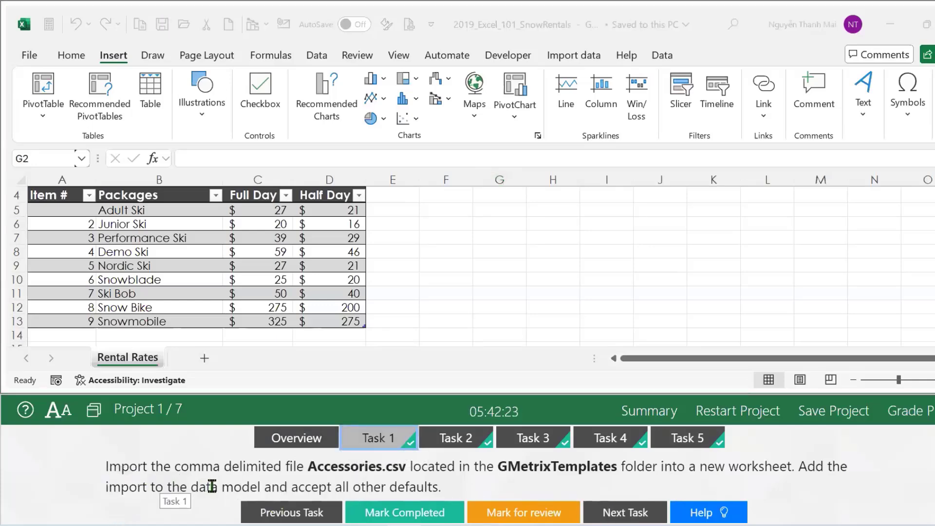
{"action": "left_click_drag", "start_coordinate": [105, 465], "coordinate": [153, 469]}
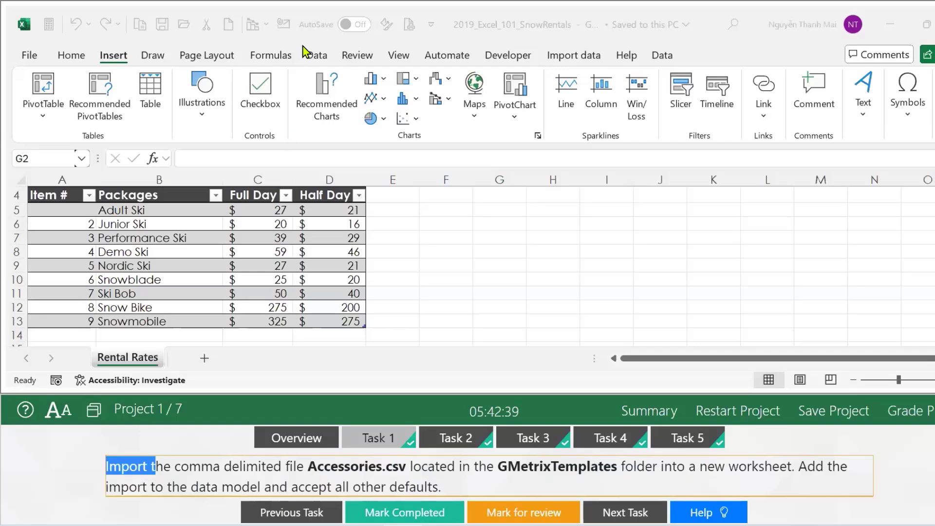
Use Data > Get Data > From Text/CSV to open Accessories.csv from GMetrixTemplates.
{"action": "left_click", "coordinate": [316, 56]}
{"action": "left_click", "coordinate": [42, 122]}
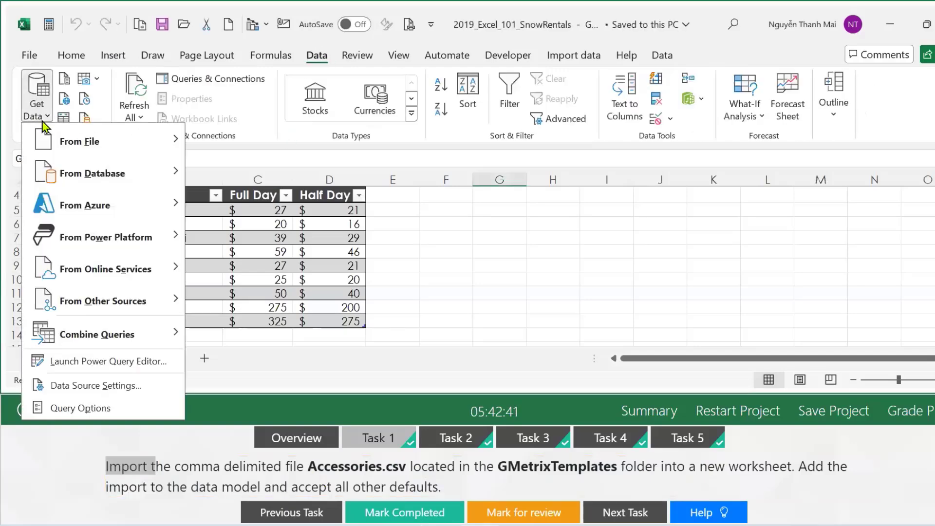
{"action": "mouse_move", "coordinate": [51, 141]}
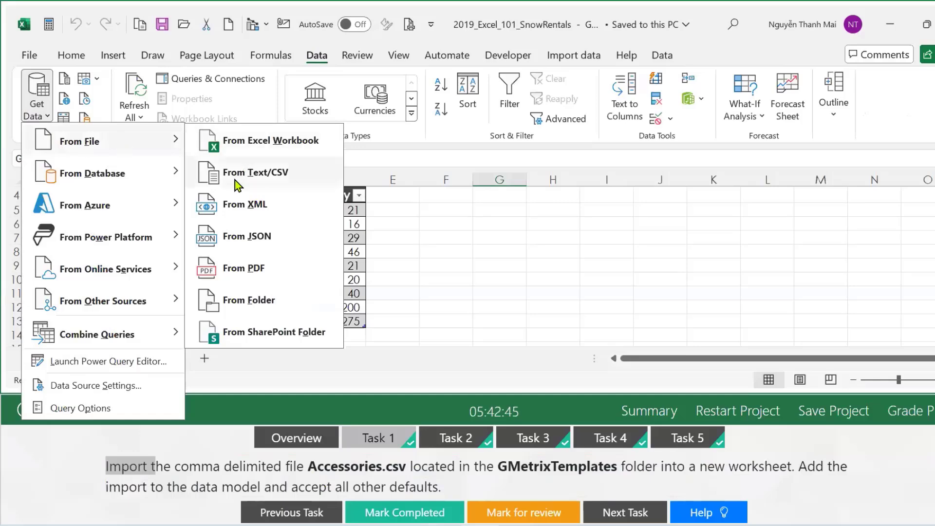
{"action": "left_click", "coordinate": [270, 176]}
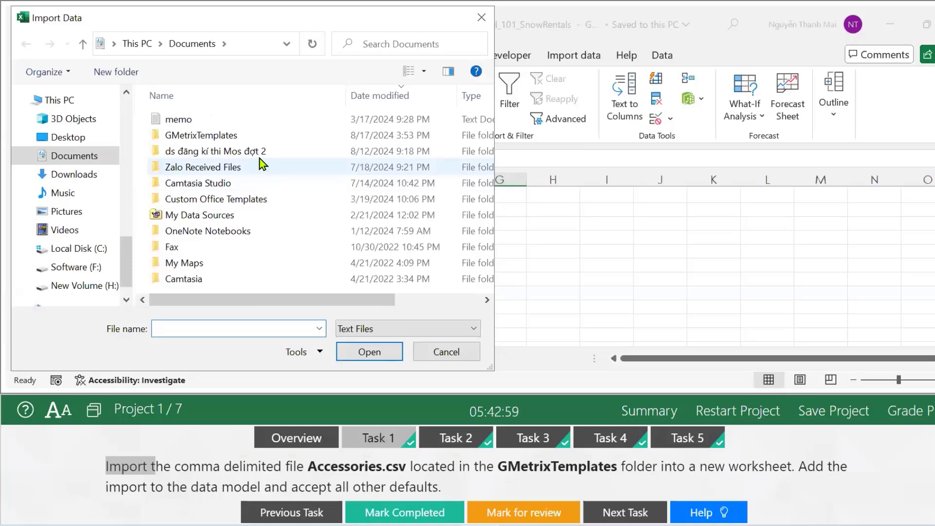
{"action": "double_click", "coordinate": [230, 138]}
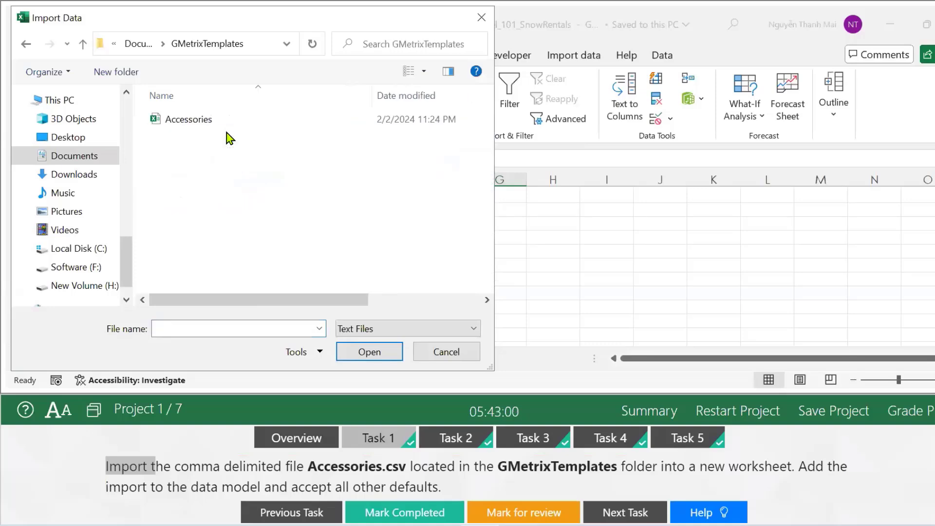
{"action": "left_click", "coordinate": [198, 120]}
{"action": "left_click", "coordinate": [197, 120]}
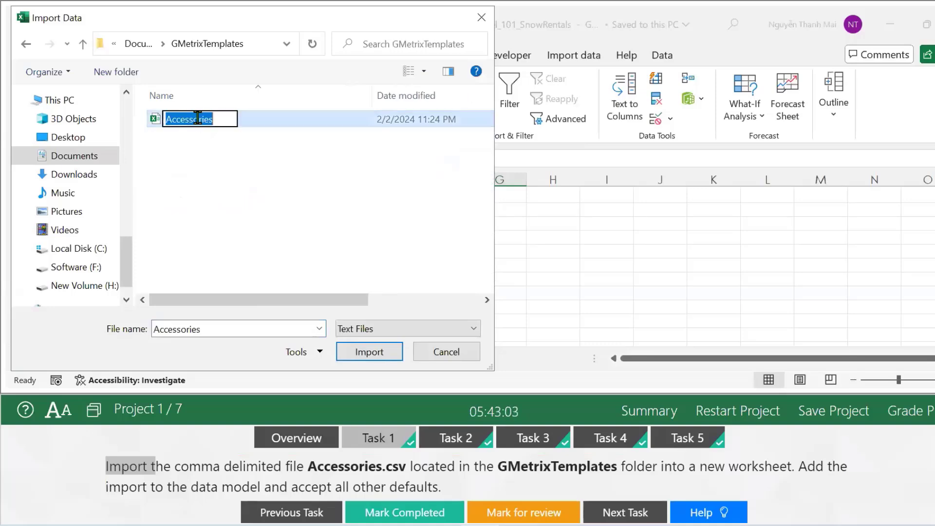
{"action": "left_click", "coordinate": [224, 149]}
{"action": "double_click", "coordinate": [200, 120]}
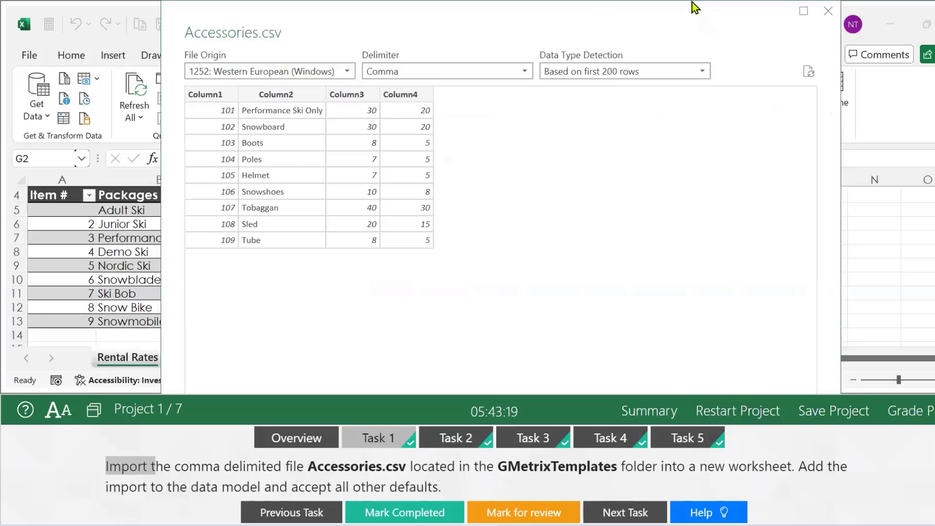
Move the preview window down and choose Load To... from the Load dropdown.
{"action": "left_click_drag", "start_coordinate": [691, 8], "coordinate": [662, 30]}
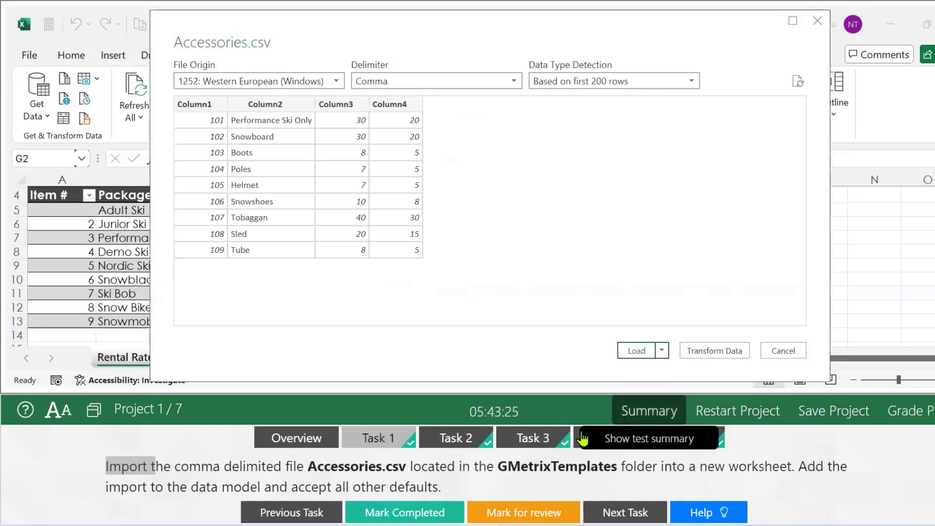
{"action": "left_click", "coordinate": [662, 351]}
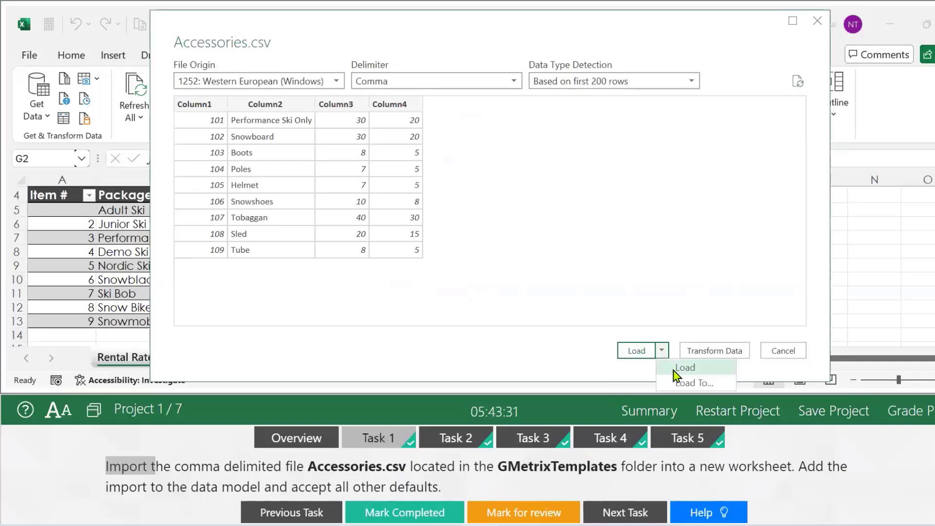
{"action": "left_click", "coordinate": [681, 384]}
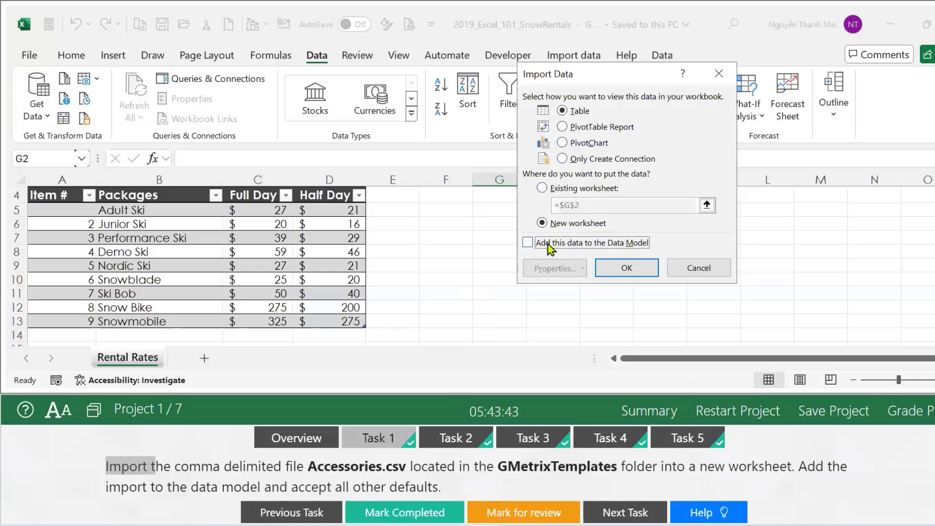
Load Accessories as a table on a new worksheet, adding it to the Data Model.
{"action": "left_click", "coordinate": [527, 243]}
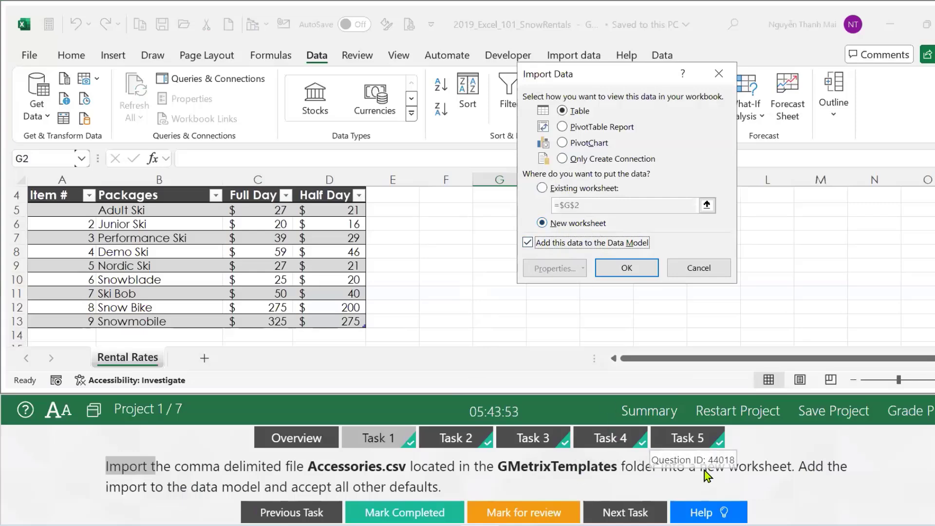
{"action": "left_click", "coordinate": [627, 268]}
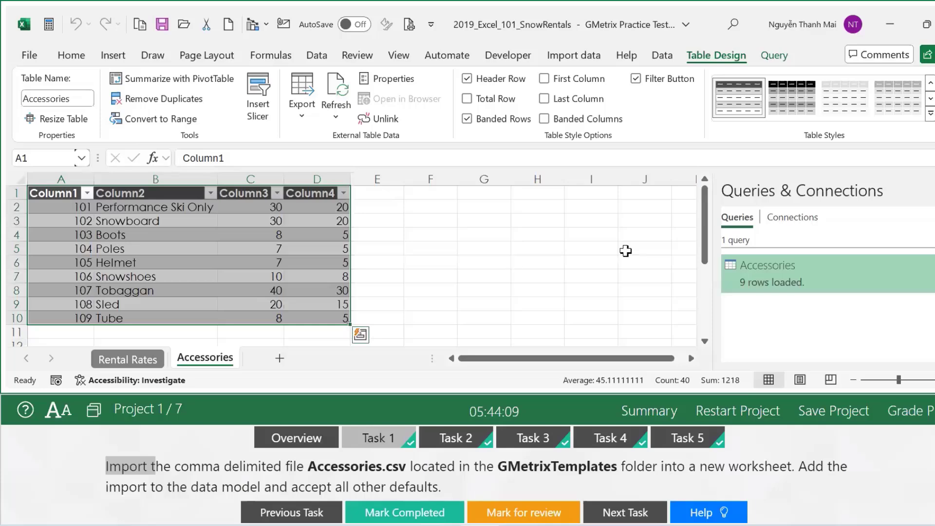
Close the Queries & Connections pane, mark the import task completed, and go to Task 2.
{"action": "left_click", "coordinate": [926, 190]}
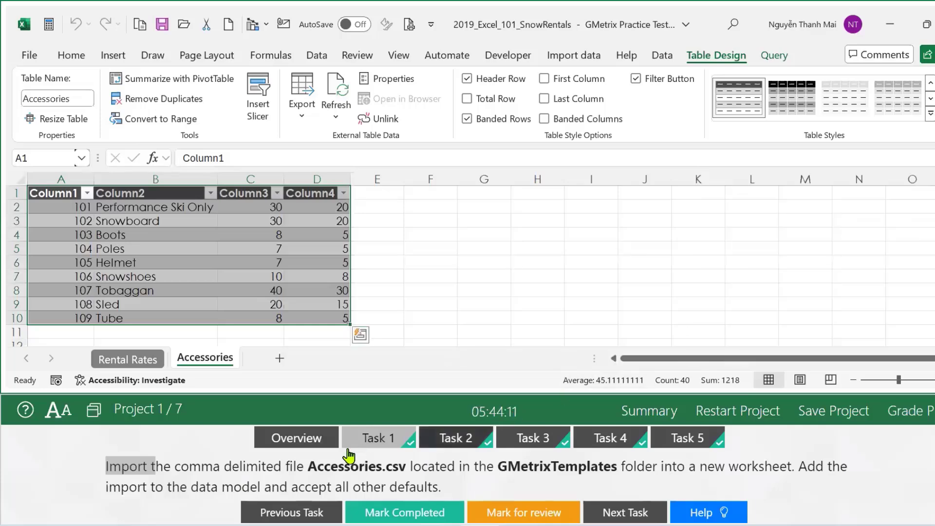
{"action": "left_click", "coordinate": [385, 514]}
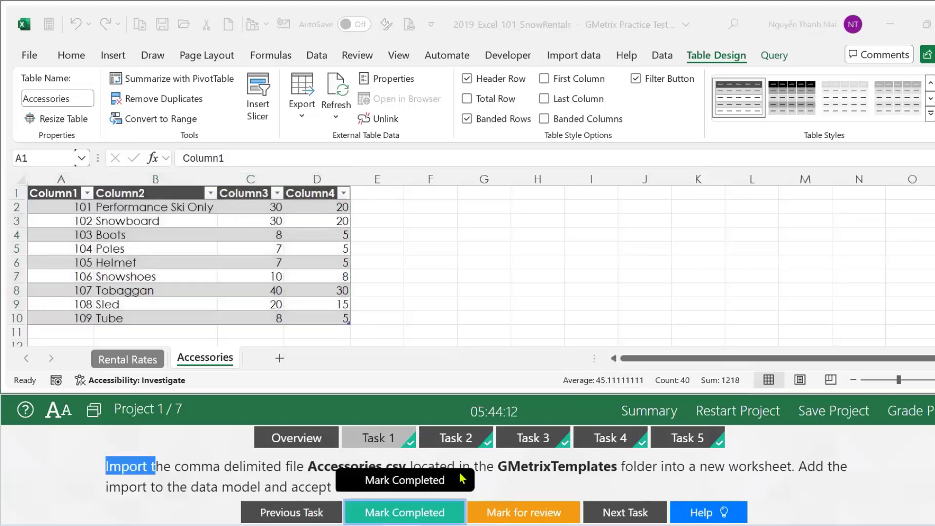
{"action": "left_click", "coordinate": [448, 441]}
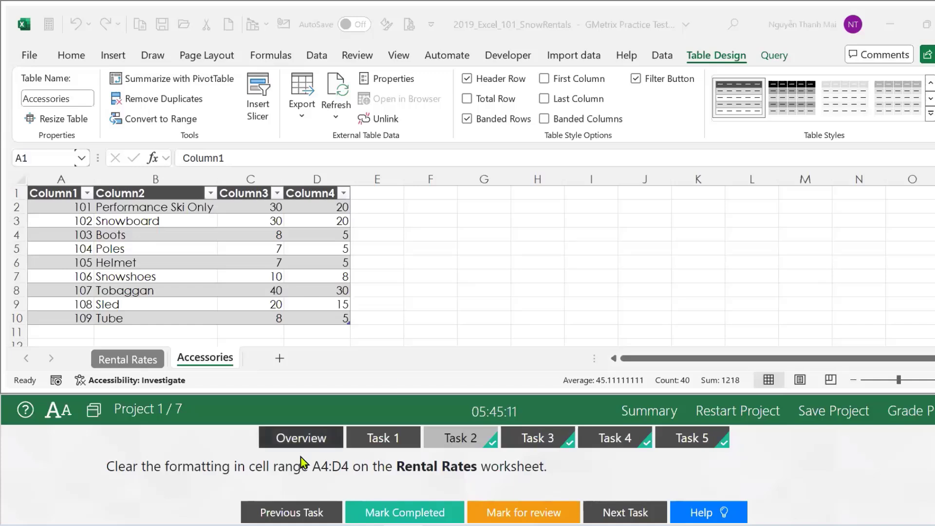
Select header cells A4:D4 on the Rental Rates sheet using the Name Box.
{"action": "left_click_drag", "start_coordinate": [312, 466], "coordinate": [345, 492]}
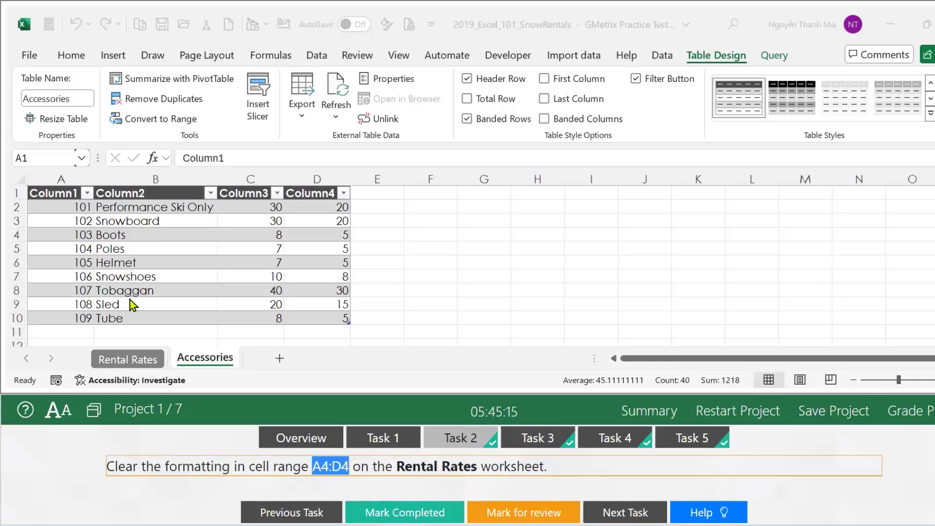
{"action": "left_click", "coordinate": [36, 159]}
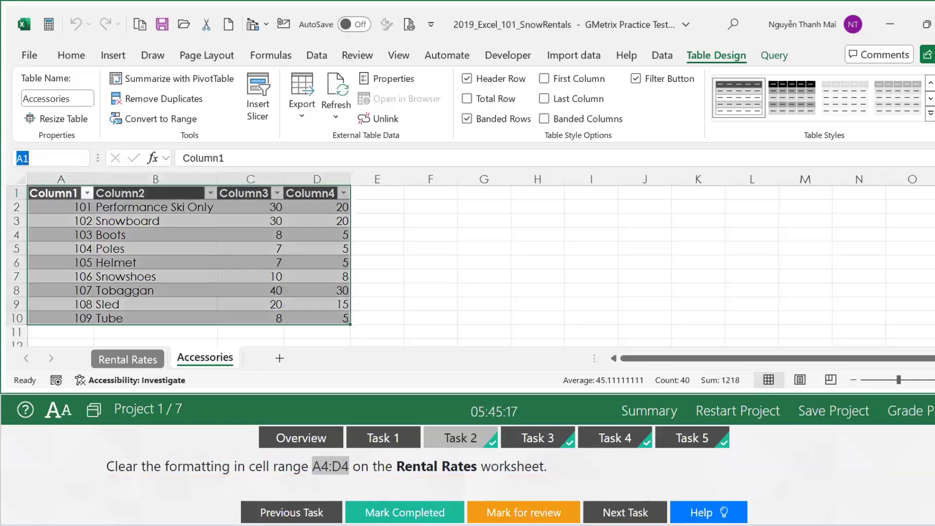
{"action": "left_click", "coordinate": [115, 361]}
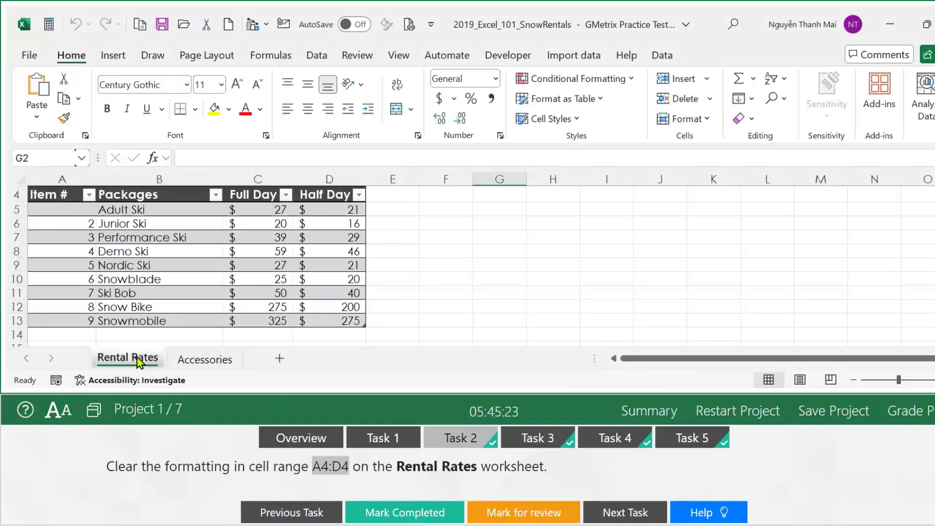
{"action": "left_click", "coordinate": [38, 158]}
{"action": "type", "text": "A4:D4"}
{"action": "key", "text": "Return"}
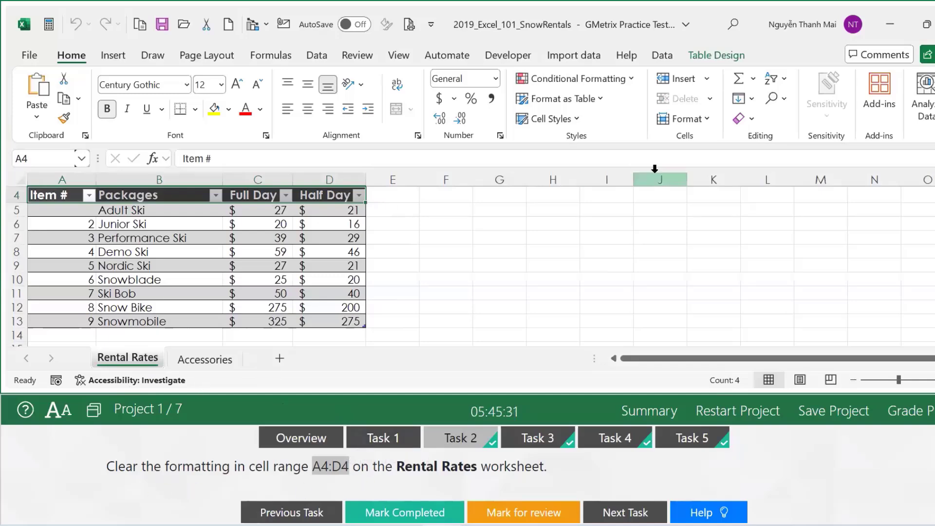
Apply Clear Formats to A4:D4 and move on to Task 3.
{"action": "left_click", "coordinate": [757, 126]}
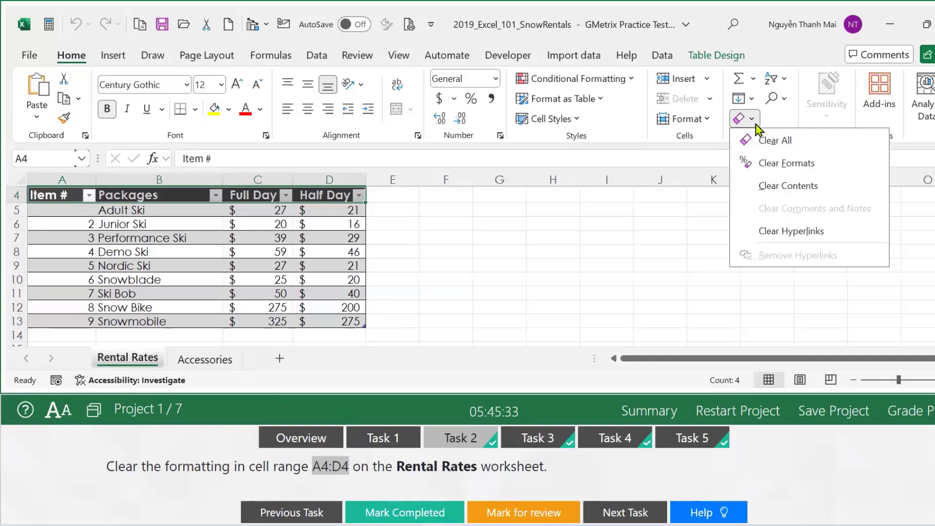
{"action": "left_click", "coordinate": [781, 171]}
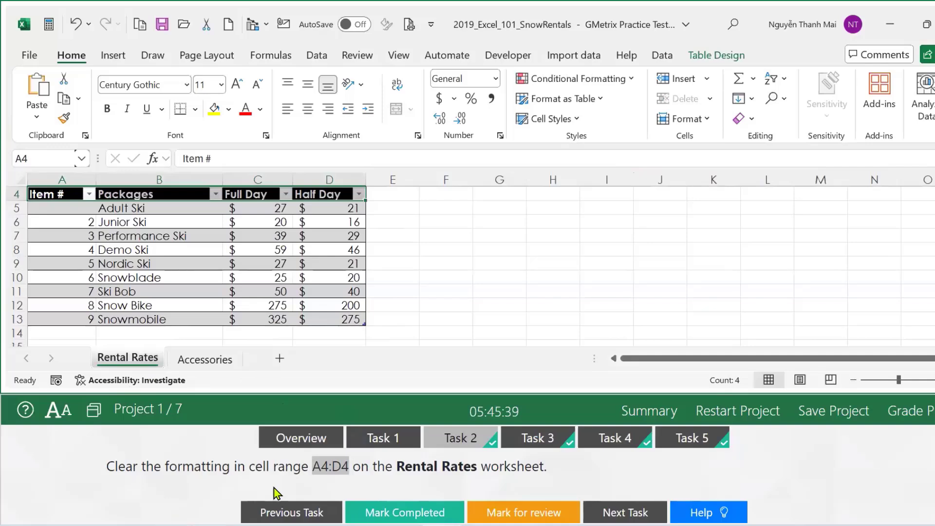
{"action": "left_click", "coordinate": [520, 441]}
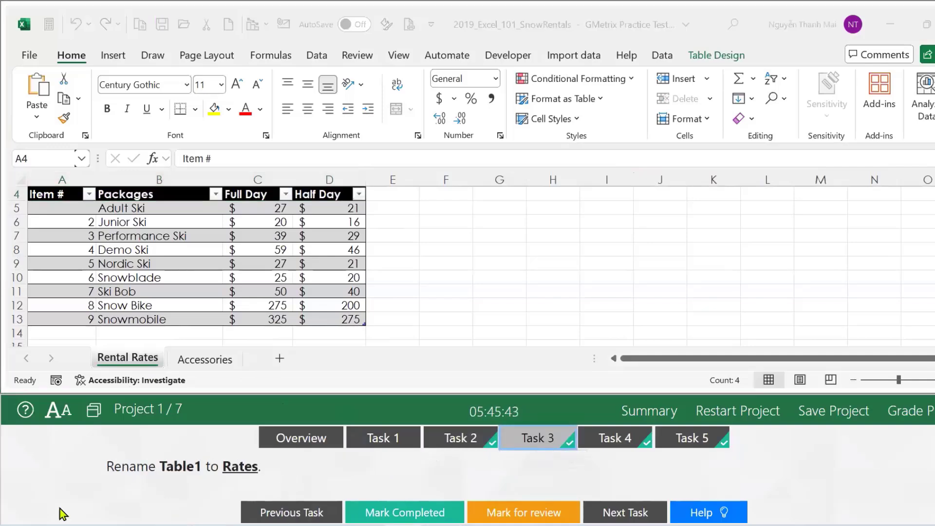
Mark the A4:D4 formatting task completed and return to Task 3.
{"action": "left_click", "coordinate": [461, 439]}
{"action": "left_click", "coordinate": [406, 516]}
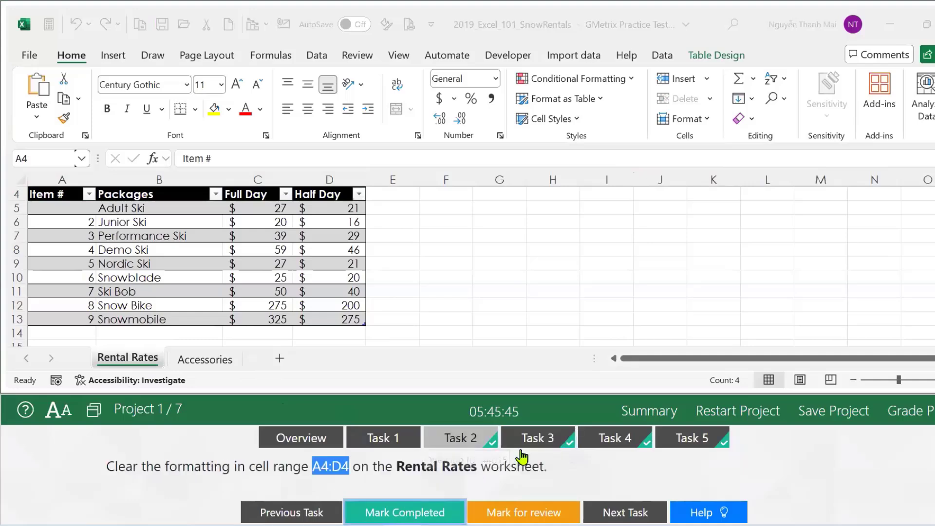
{"action": "left_click", "coordinate": [525, 441]}
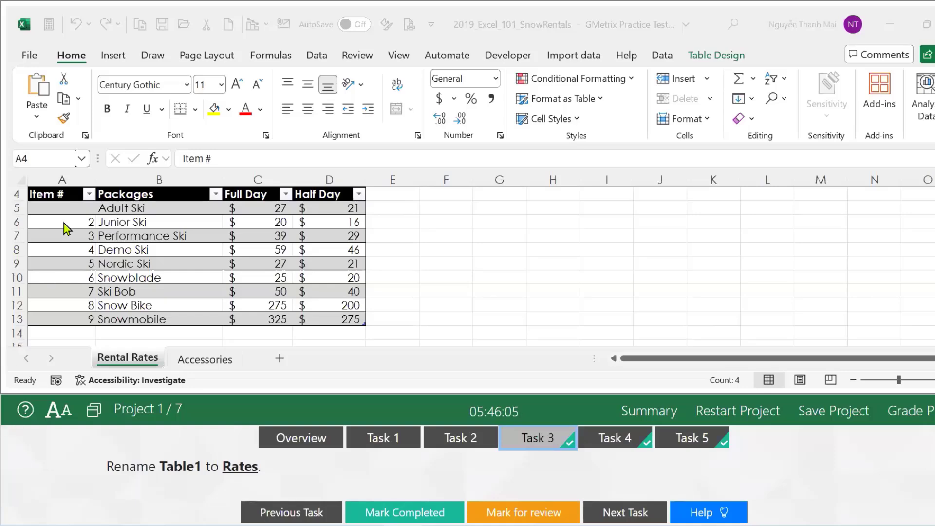
Select Table1, rename it to Rates in the Table Name box, and mark the task done.
{"action": "left_click", "coordinate": [85, 158]}
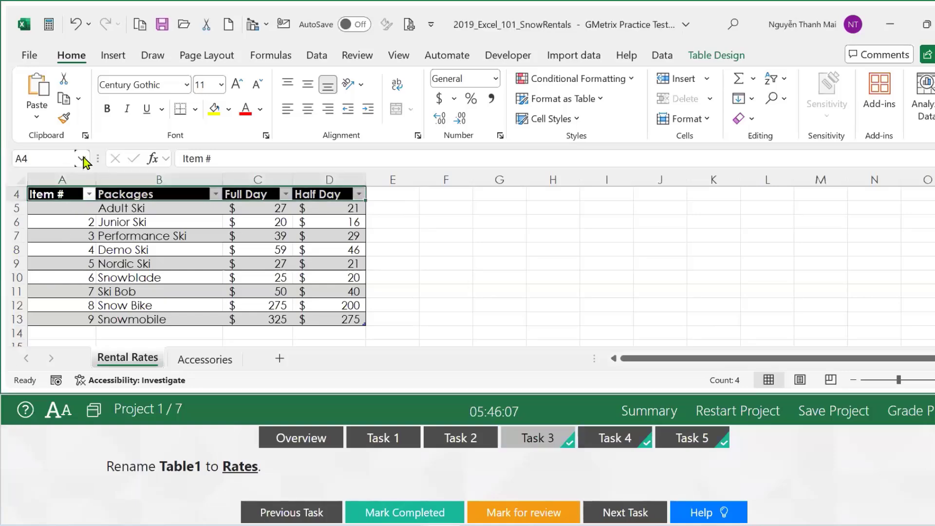
{"action": "left_click", "coordinate": [86, 159]}
{"action": "left_click", "coordinate": [44, 196]}
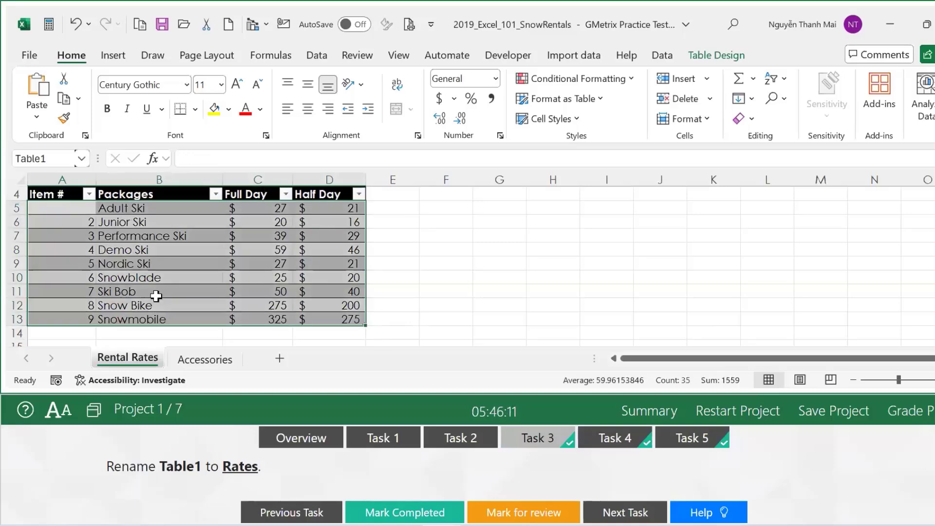
{"action": "left_click", "coordinate": [716, 55]}
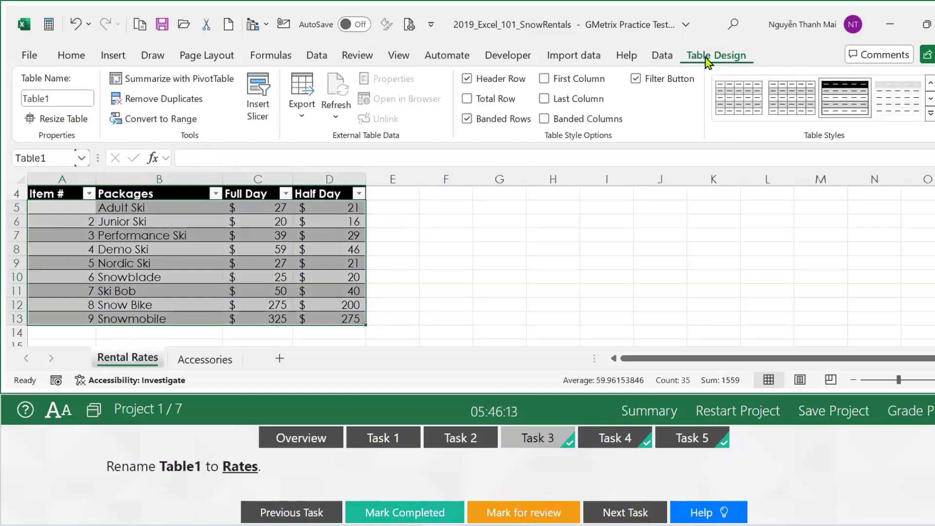
{"action": "left_click", "coordinate": [58, 99]}
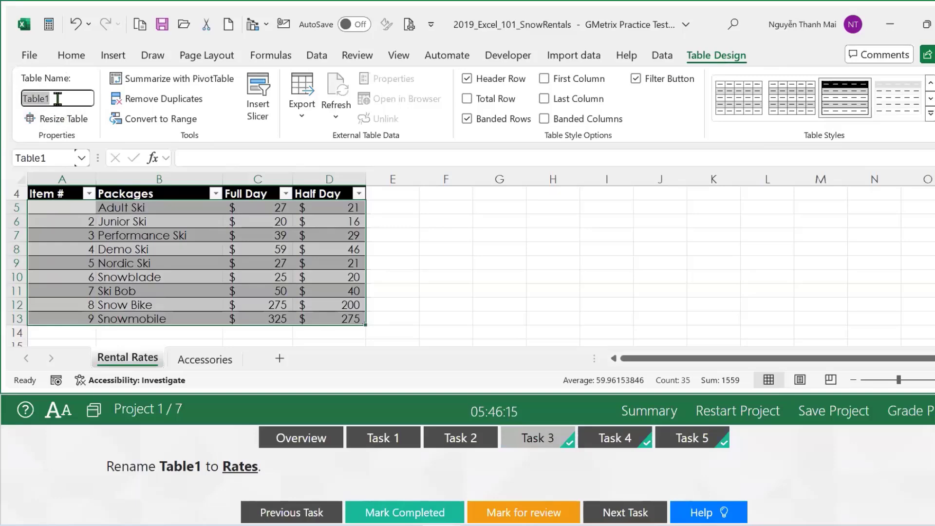
{"action": "type", "text": "Rar"}
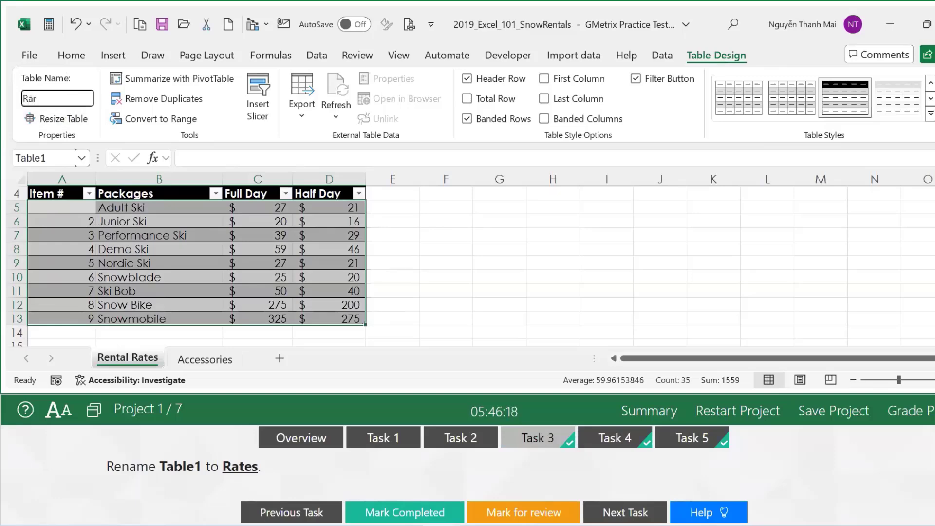
{"action": "key", "text": "BackSpace"}
{"action": "type", "text": "tes"}
{"action": "key", "text": "Return"}
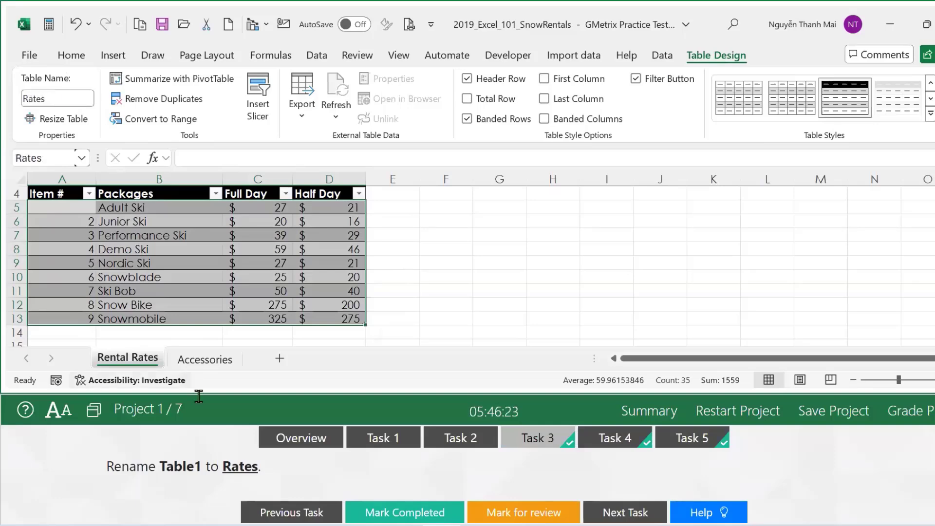
{"action": "left_click", "coordinate": [428, 512]}
Set the Rental Rates sheet to Landscape orientation, mark it done, and advance to Task 5.
{"action": "left_click", "coordinate": [633, 447]}
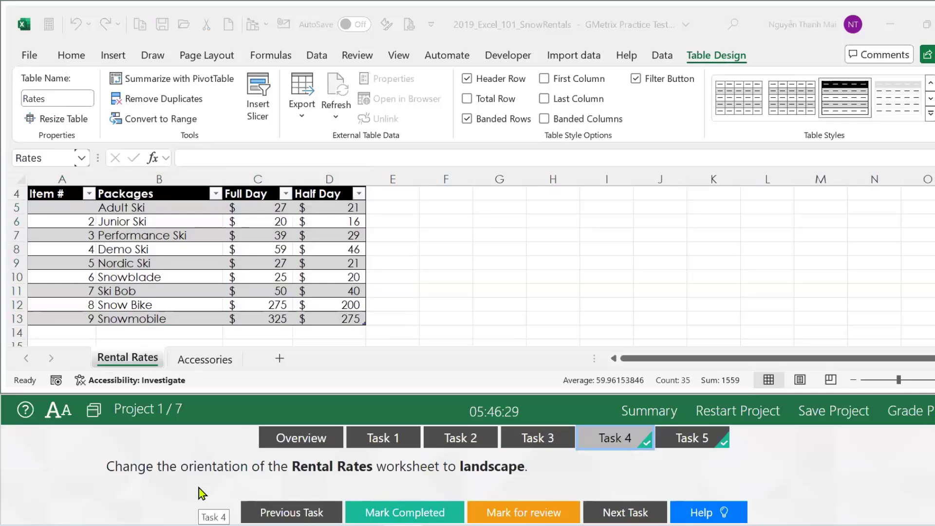
{"action": "left_click", "coordinate": [133, 361]}
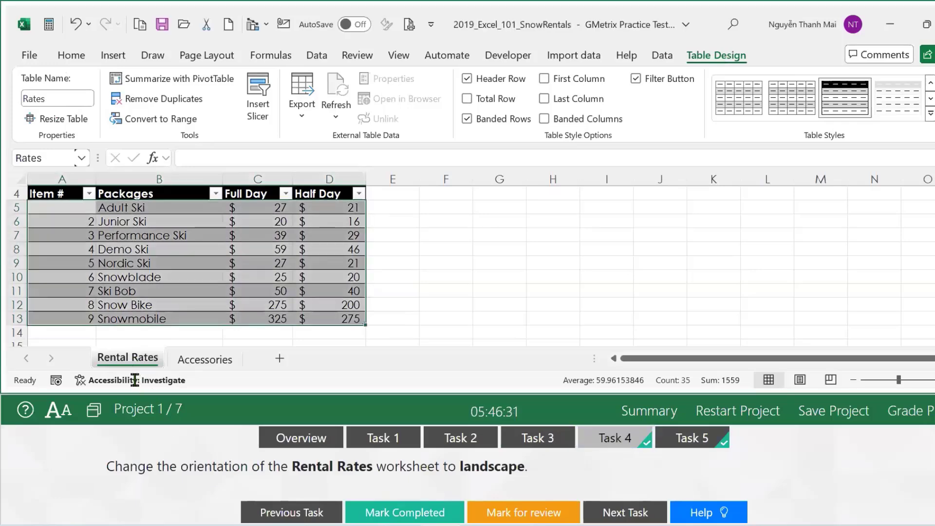
{"action": "left_click", "coordinate": [144, 502]}
{"action": "left_click", "coordinate": [204, 56]}
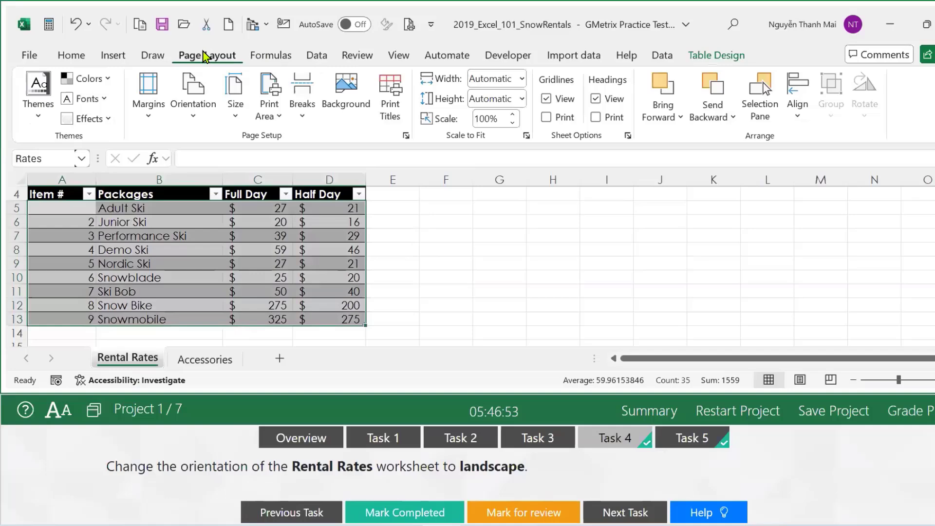
{"action": "left_click", "coordinate": [202, 117]}
{"action": "left_click", "coordinate": [236, 185]}
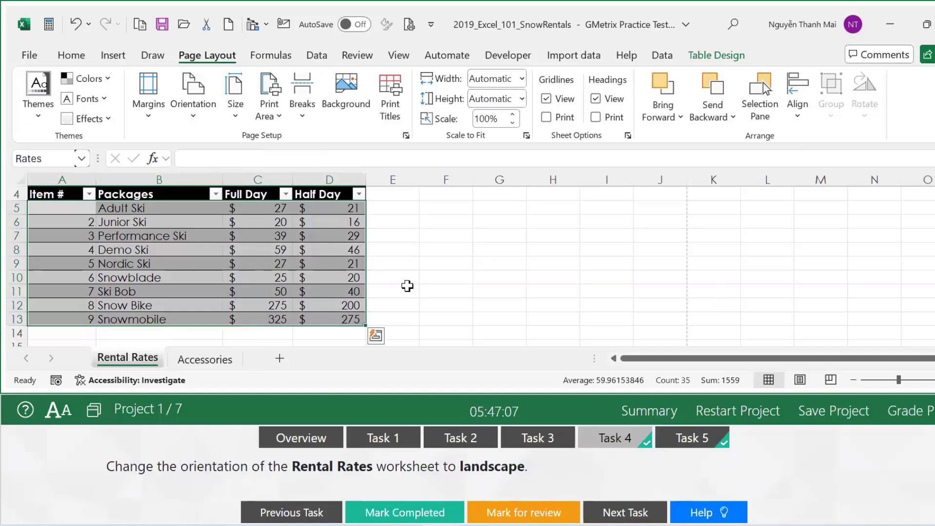
{"action": "left_click", "coordinate": [419, 514]}
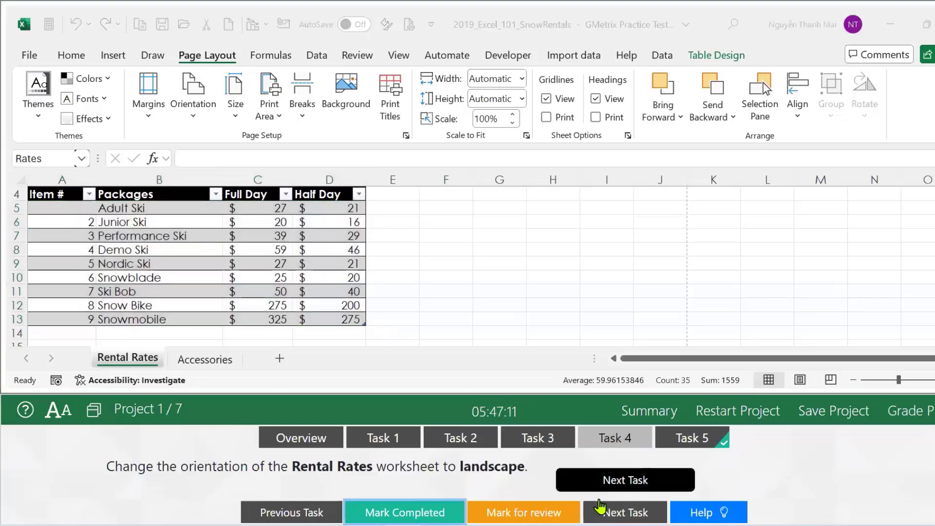
{"action": "left_click", "coordinate": [682, 445]}
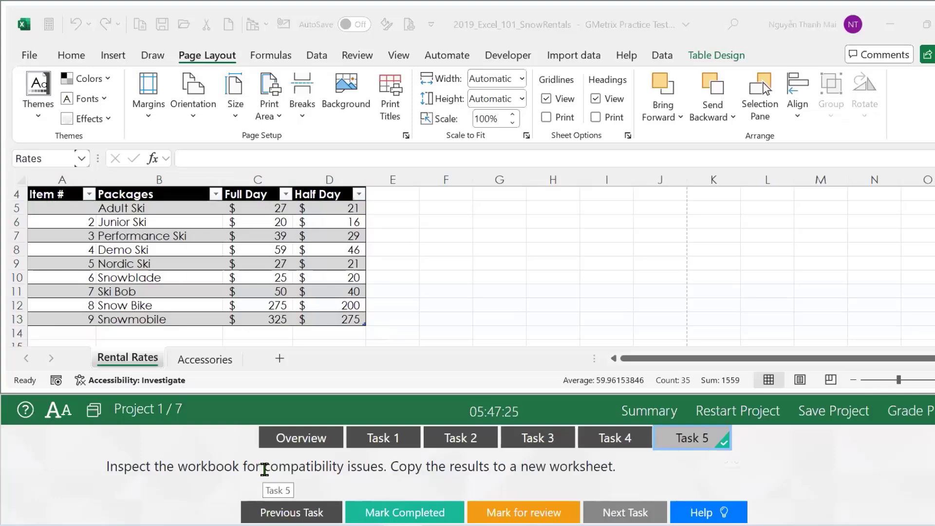
Run Check Compatibility on the workbook from File > Info > Check for Issues.
{"action": "left_click_drag", "start_coordinate": [264, 469], "coordinate": [344, 471]}
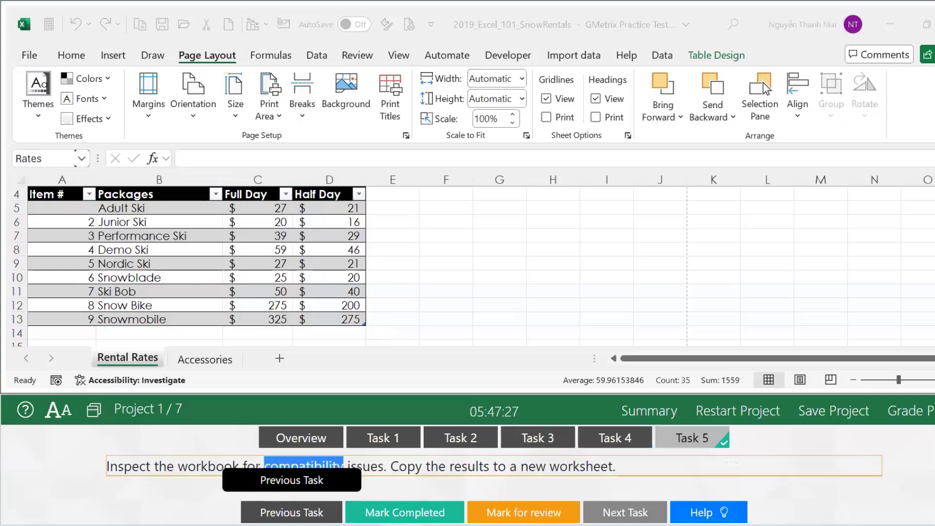
{"action": "left_click", "coordinate": [407, 495]}
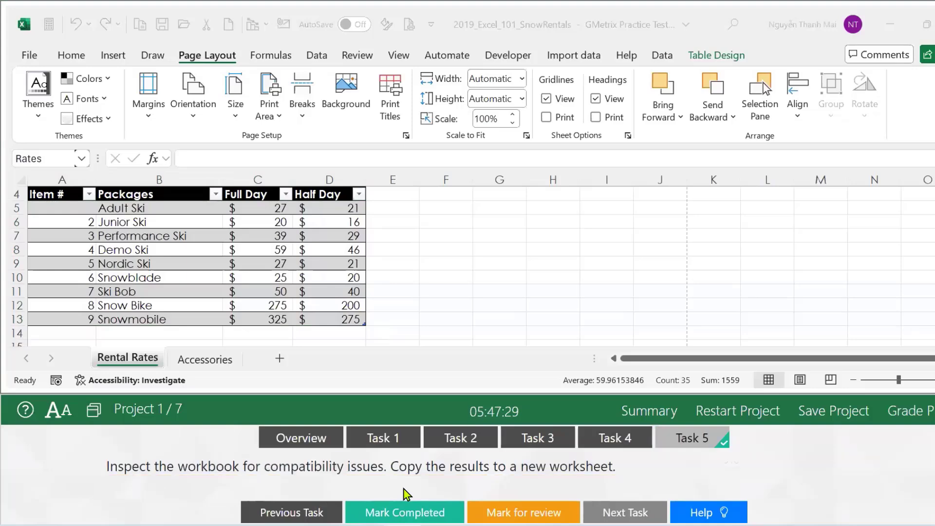
{"action": "left_click", "coordinate": [30, 56]}
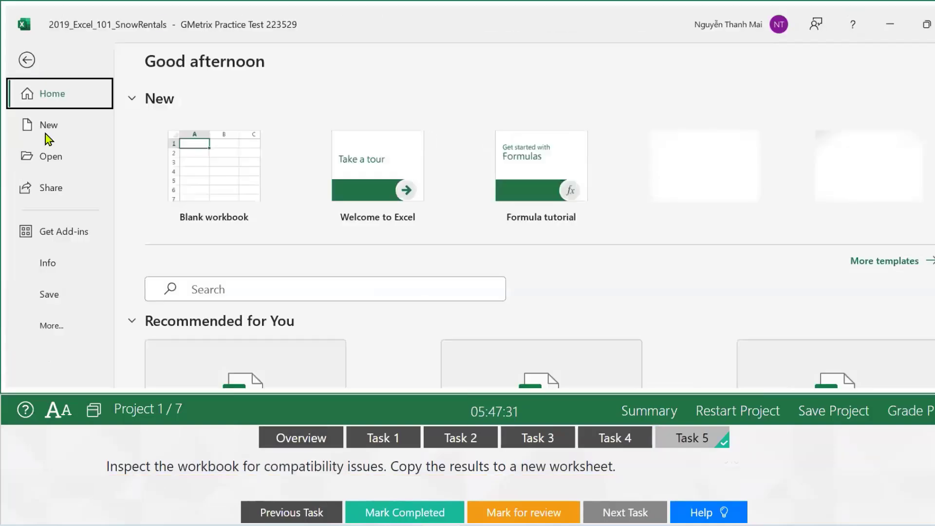
{"action": "left_click", "coordinate": [48, 264]}
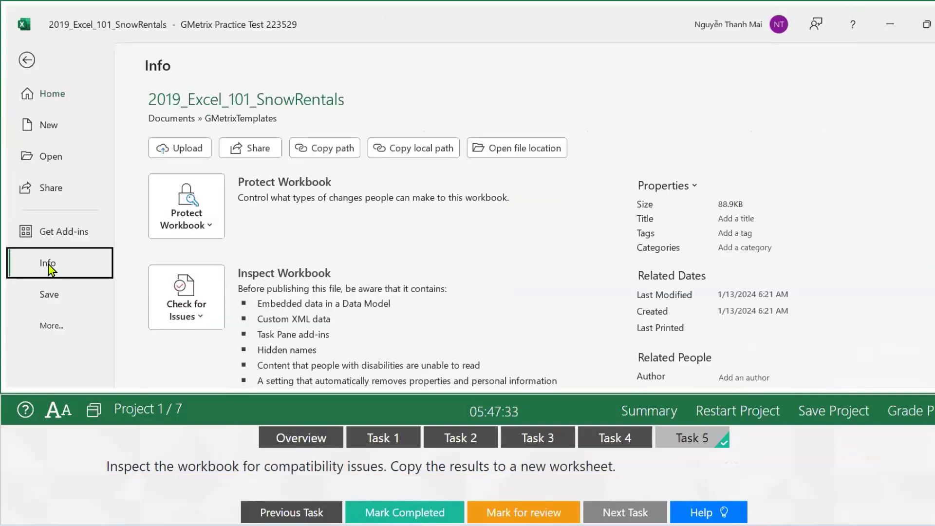
{"action": "left_click", "coordinate": [185, 311]}
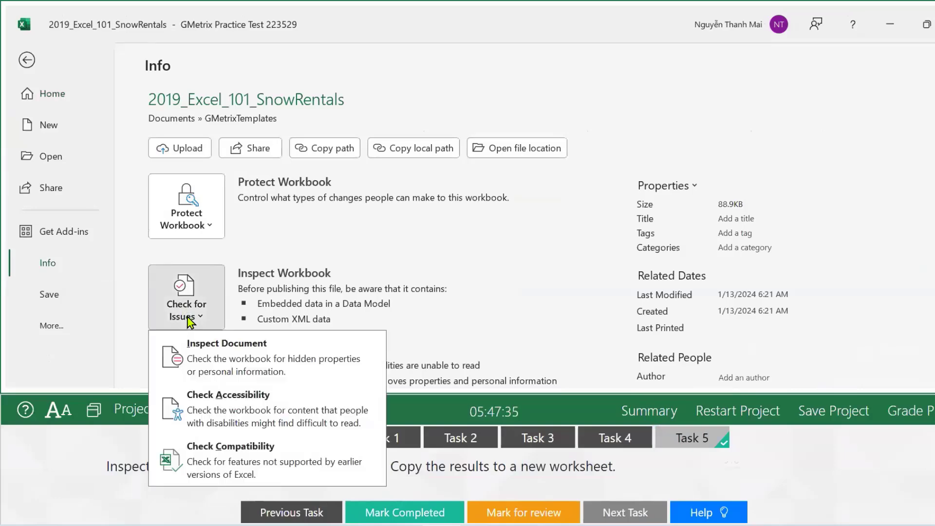
{"action": "left_click", "coordinate": [227, 465]}
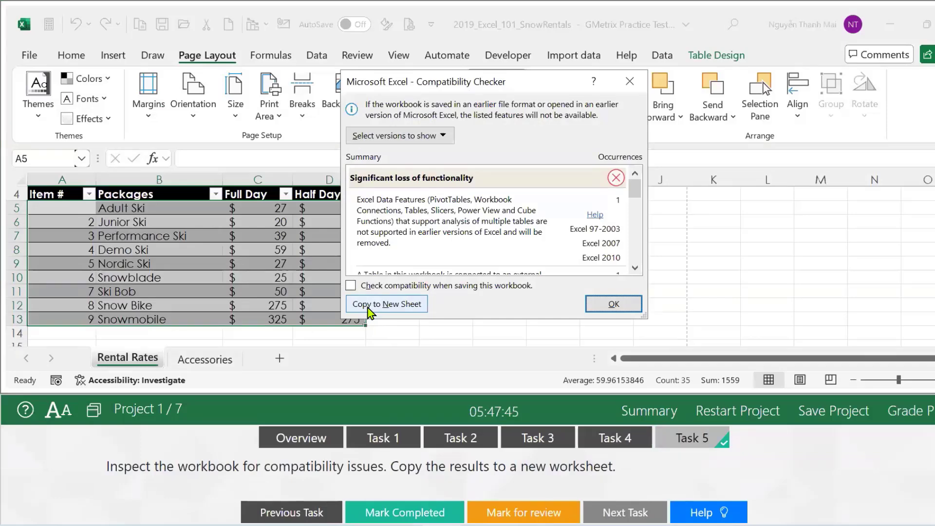
Copy the compatibility results to a new sheet, mark the task completed, and grade the project.
{"action": "left_click", "coordinate": [368, 310]}
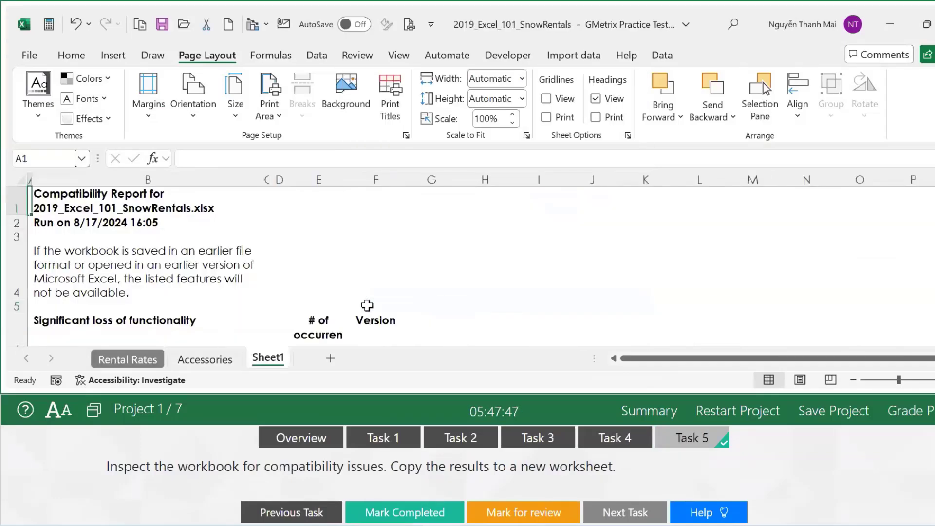
{"action": "left_click", "coordinate": [386, 509]}
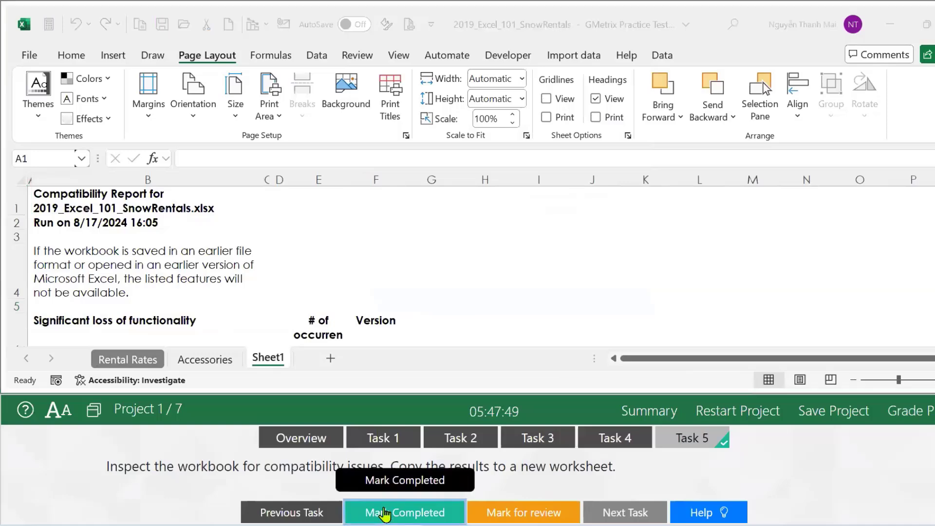
{"action": "left_click", "coordinate": [918, 409]}
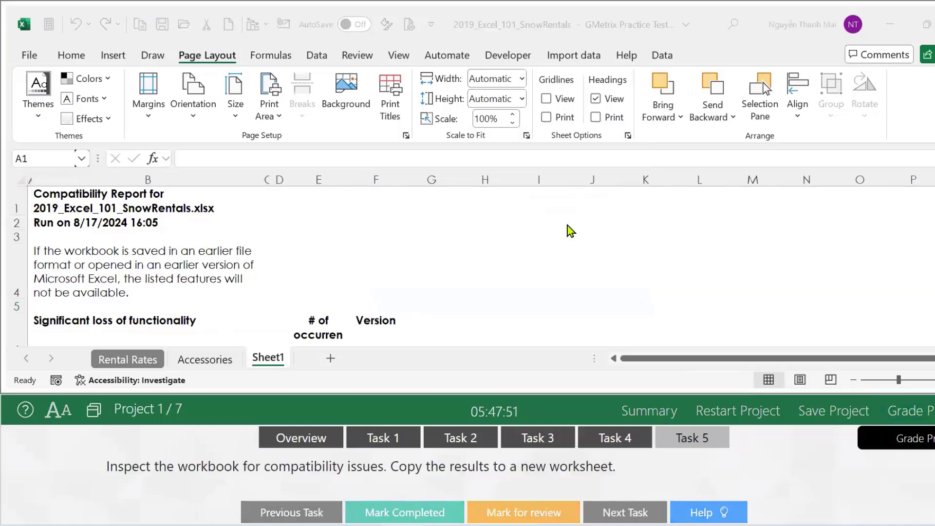
Continue to the Camping Sale project, show the Fishing sheet, and restart the project.
{"action": "left_click", "coordinate": [789, 28]}
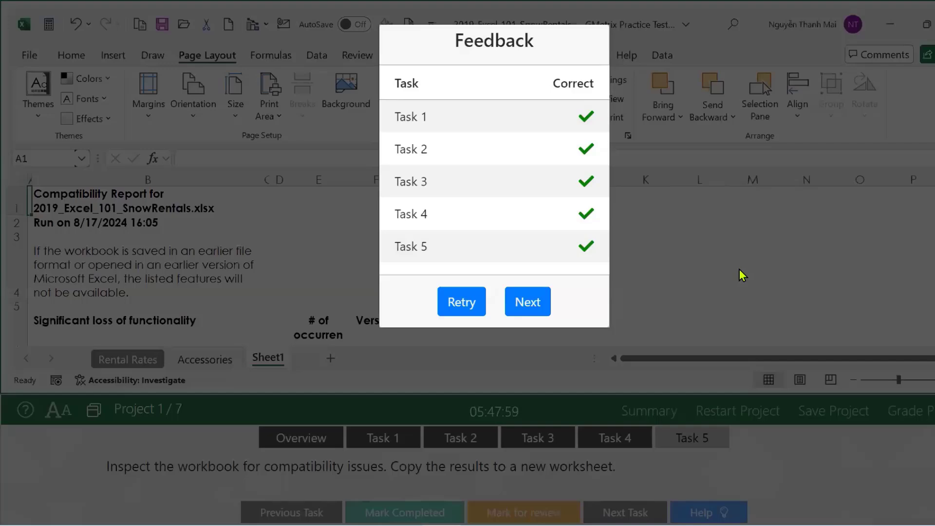
{"action": "left_click", "coordinate": [528, 303]}
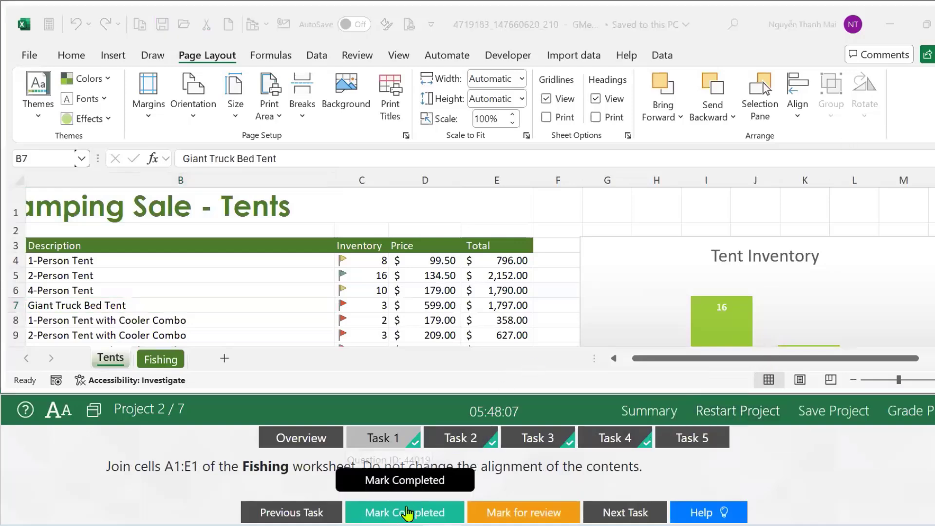
{"action": "left_click", "coordinate": [407, 515]}
{"action": "left_click", "coordinate": [405, 516]}
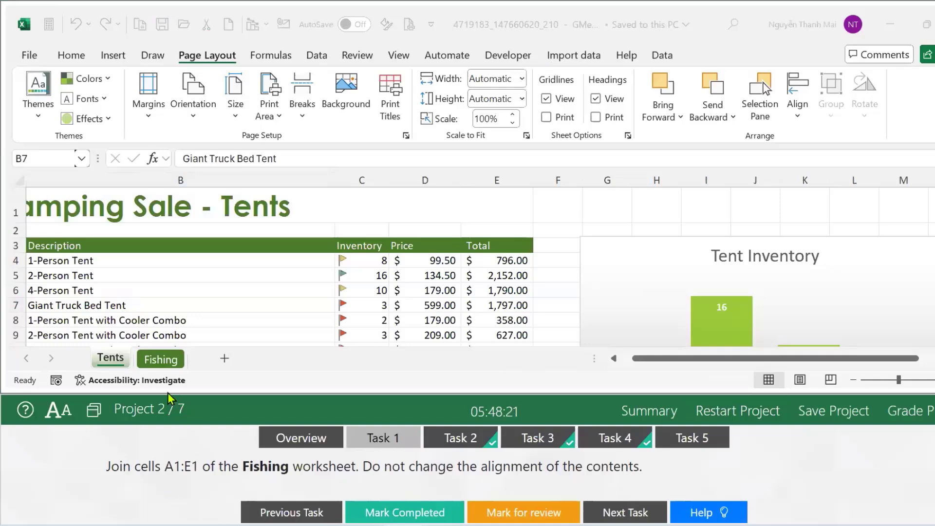
{"action": "left_click", "coordinate": [161, 360]}
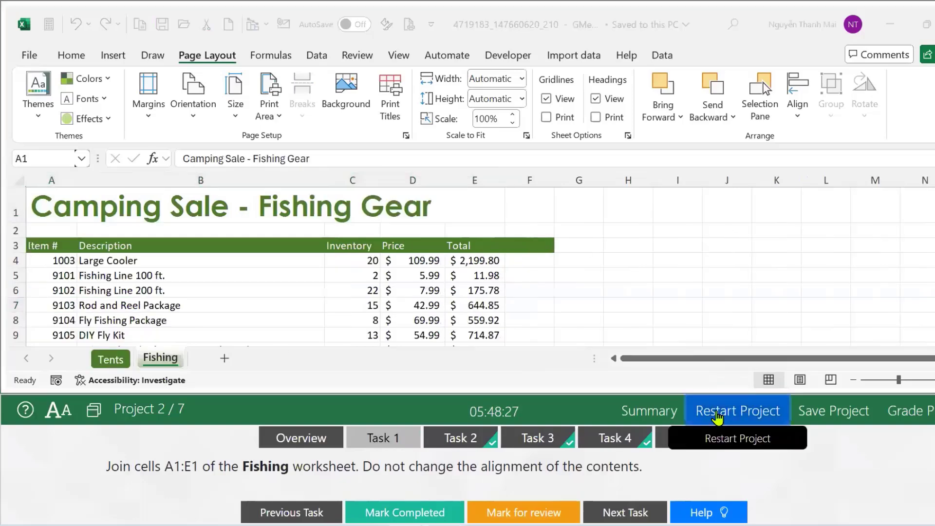
{"action": "left_click", "coordinate": [718, 418]}
Confirm the project restart, then review the Tents and Fishing sheets and the task text.
{"action": "left_click", "coordinate": [529, 481]}
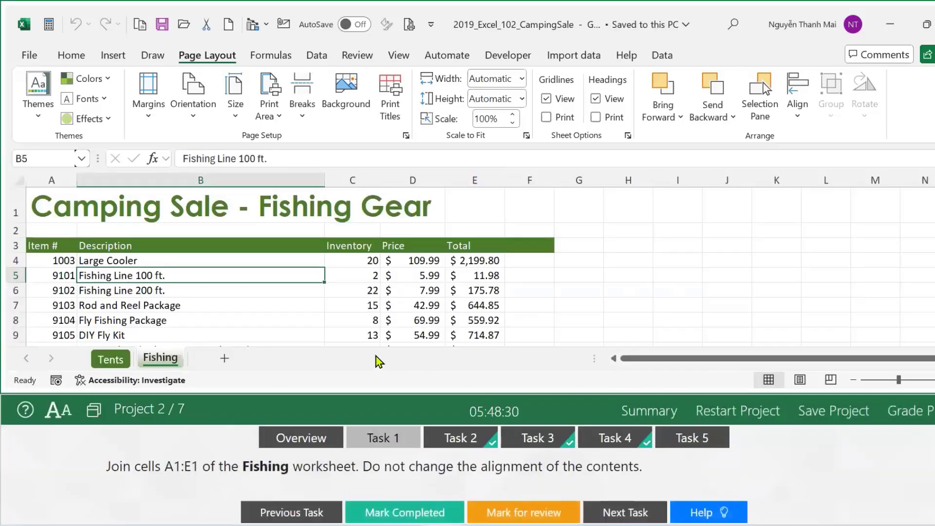
{"action": "left_click", "coordinate": [96, 361]}
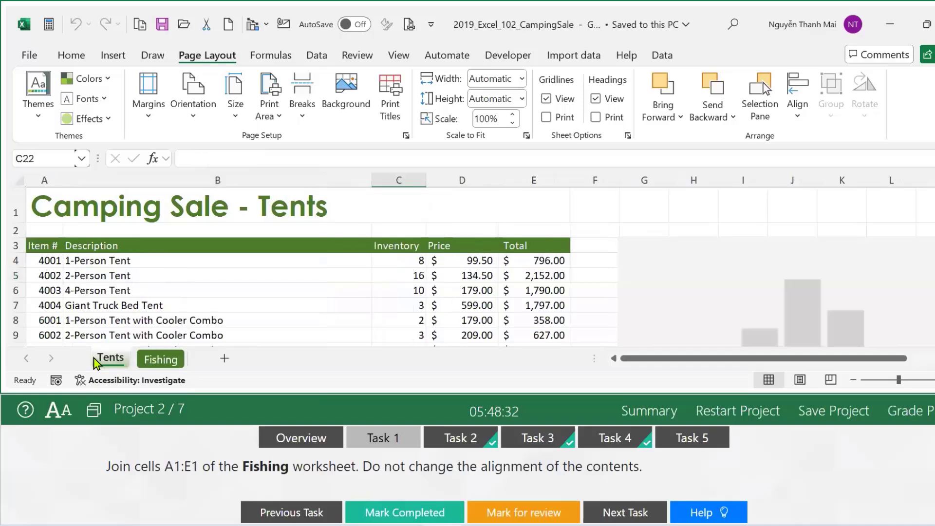
{"action": "left_click", "coordinate": [155, 365]}
{"action": "left_click", "coordinate": [116, 368]}
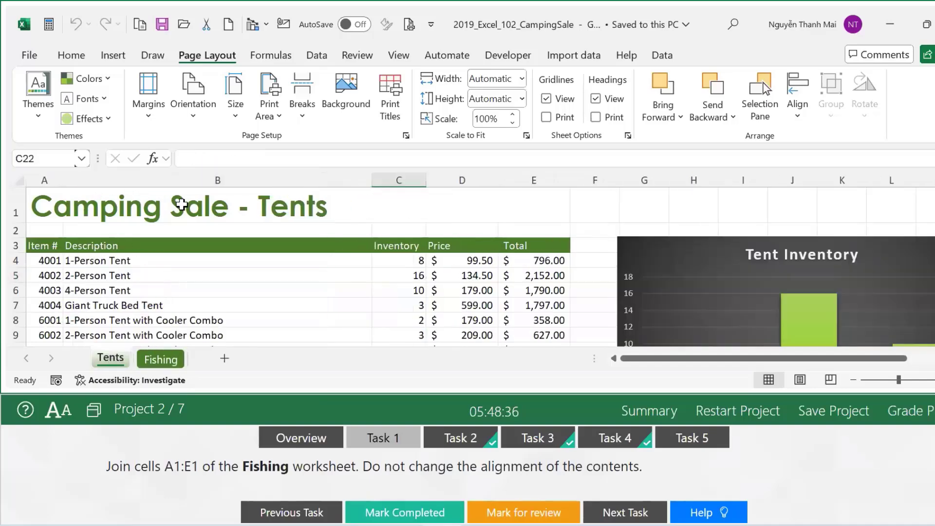
{"action": "left_click", "coordinate": [170, 373]}
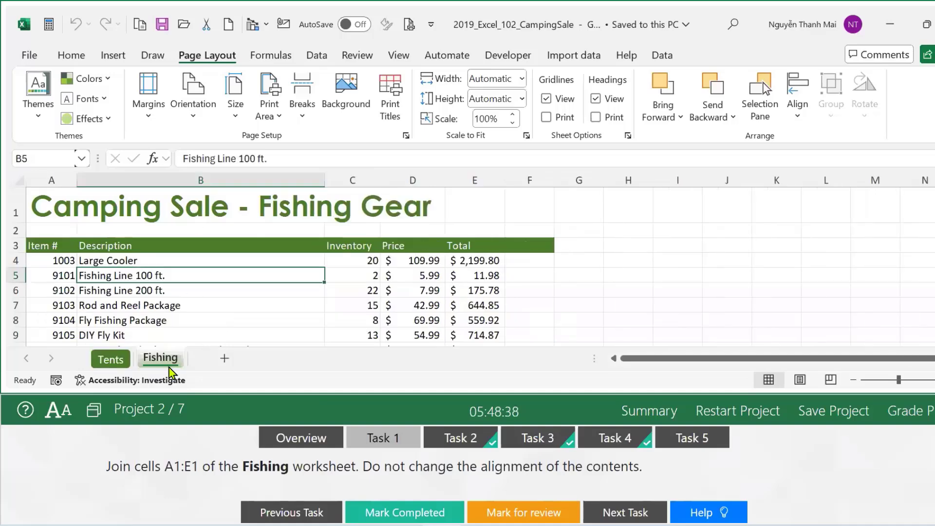
{"action": "left_click", "coordinate": [100, 363]}
{"action": "left_click", "coordinate": [161, 362]}
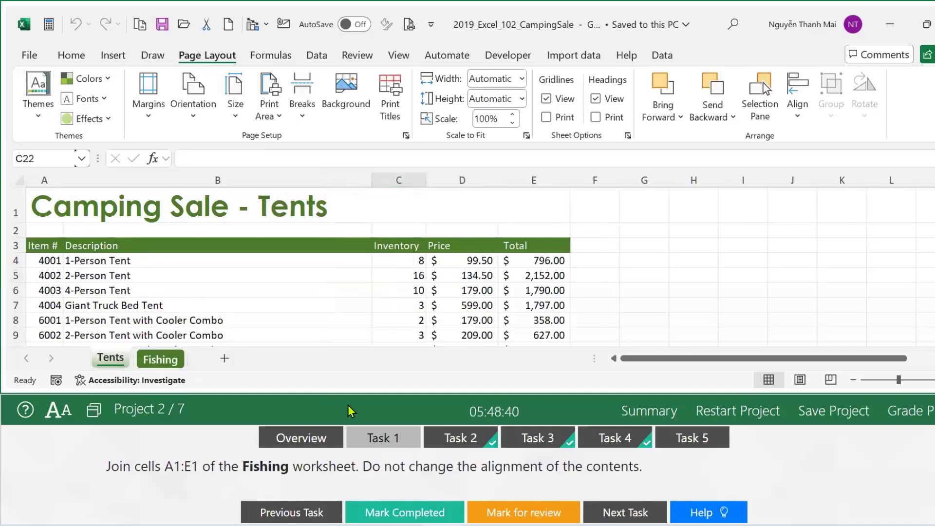
{"action": "left_click", "coordinate": [451, 482]}
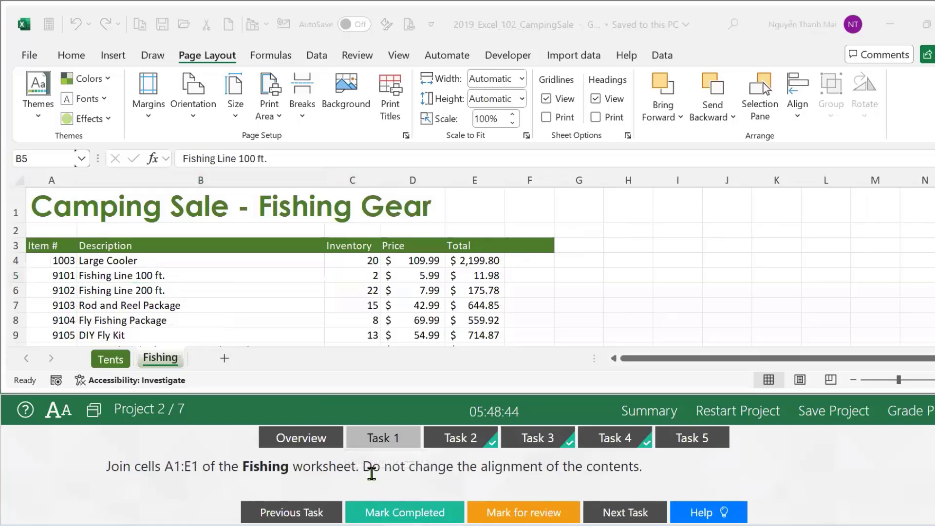
{"action": "left_click_drag", "start_coordinate": [372, 469], "coordinate": [644, 477]}
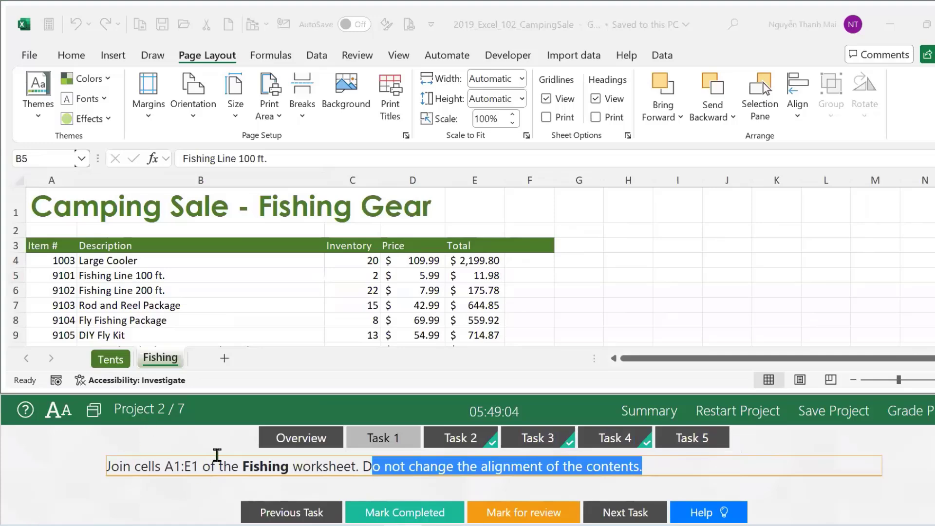
{"action": "left_click", "coordinate": [161, 368]}
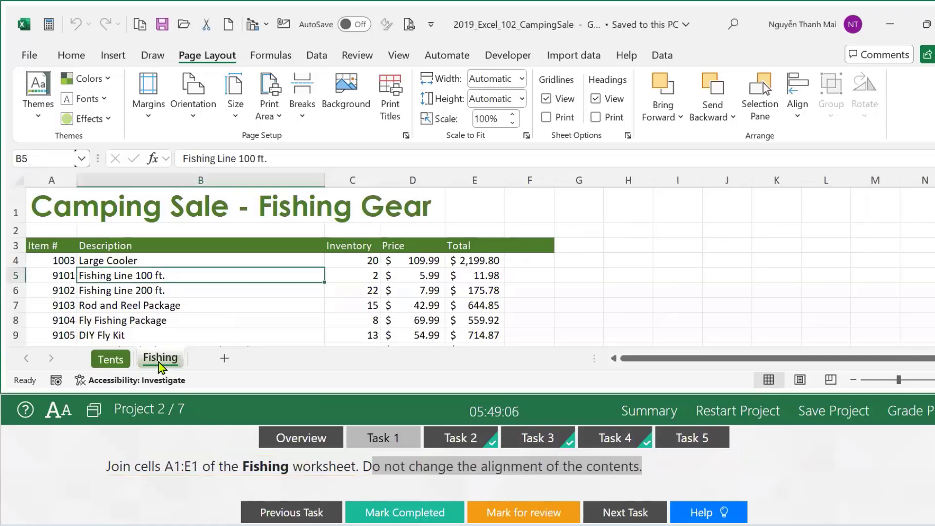
Merge Fishing cells A1:E1 with Merge Across, then advance to Task 2.
{"action": "left_click", "coordinate": [61, 208]}
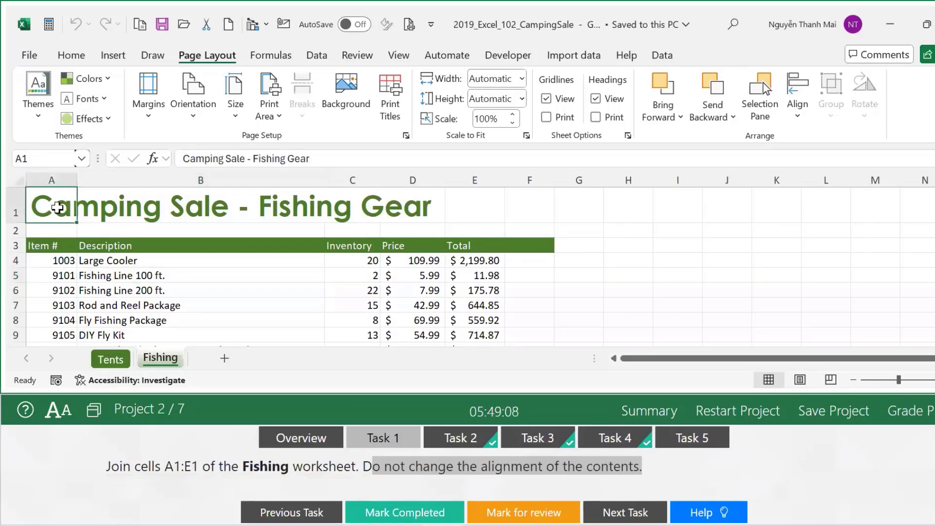
{"action": "left_click_drag", "start_coordinate": [62, 208], "coordinate": [461, 188]}
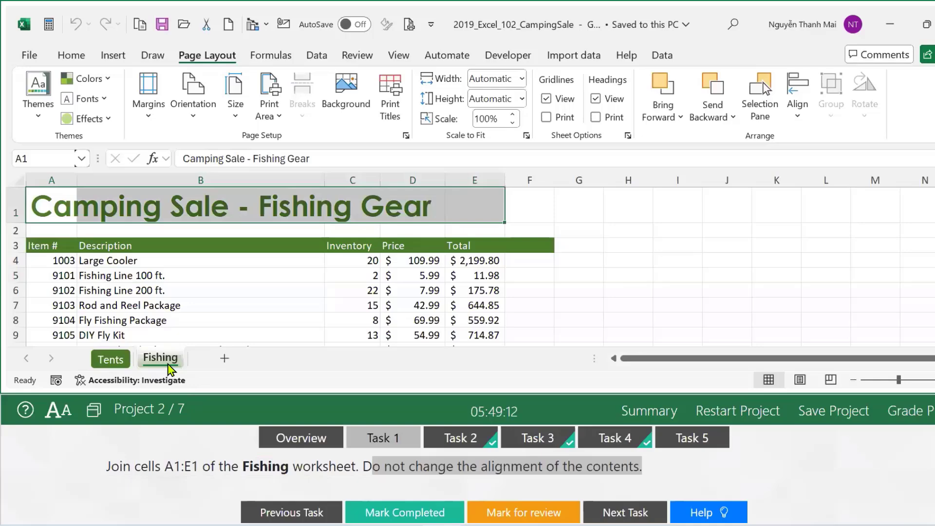
{"action": "left_click", "coordinate": [72, 55]}
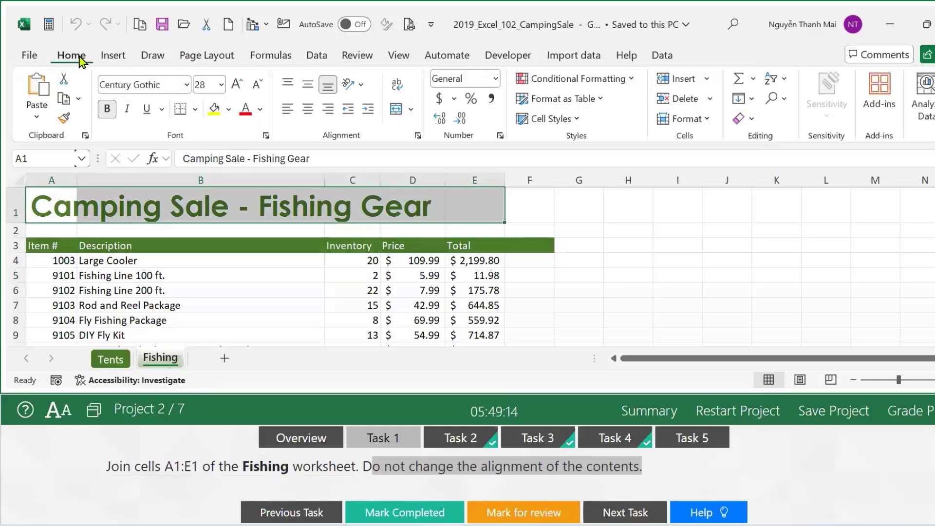
{"action": "left_click", "coordinate": [411, 109]}
{"action": "left_click", "coordinate": [422, 153]}
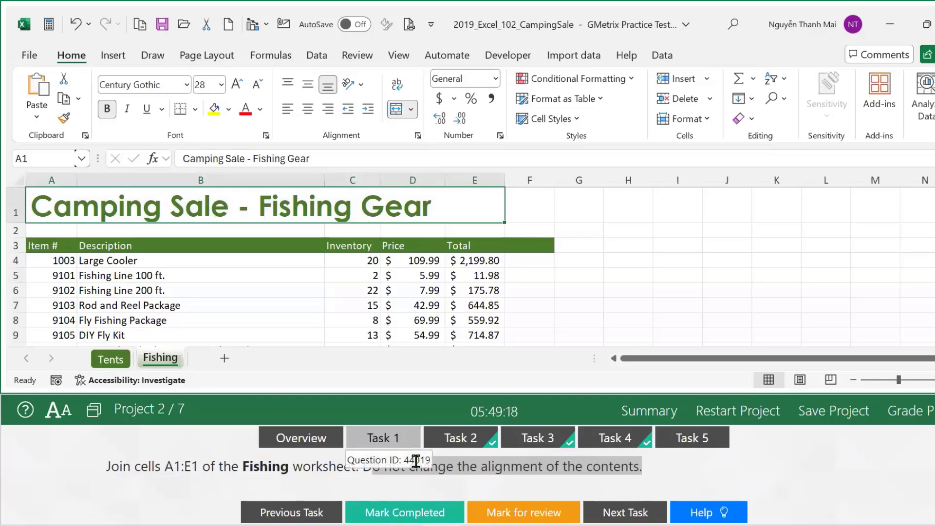
{"action": "left_click", "coordinate": [413, 517]}
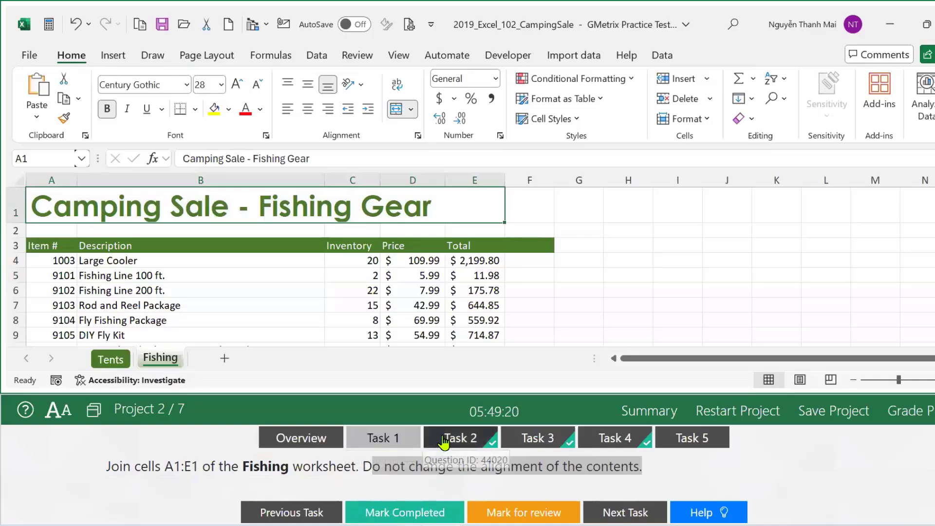
Mark Task 1 completed and go to cell B13 on the Tents sheet.
{"action": "left_click", "coordinate": [379, 512]}
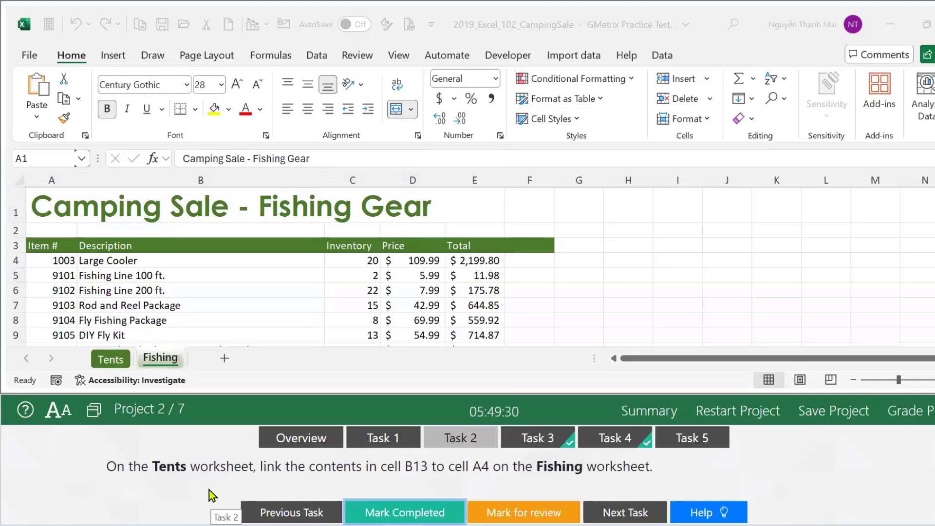
{"action": "left_click", "coordinate": [110, 362]}
{"action": "left_click", "coordinate": [110, 361]}
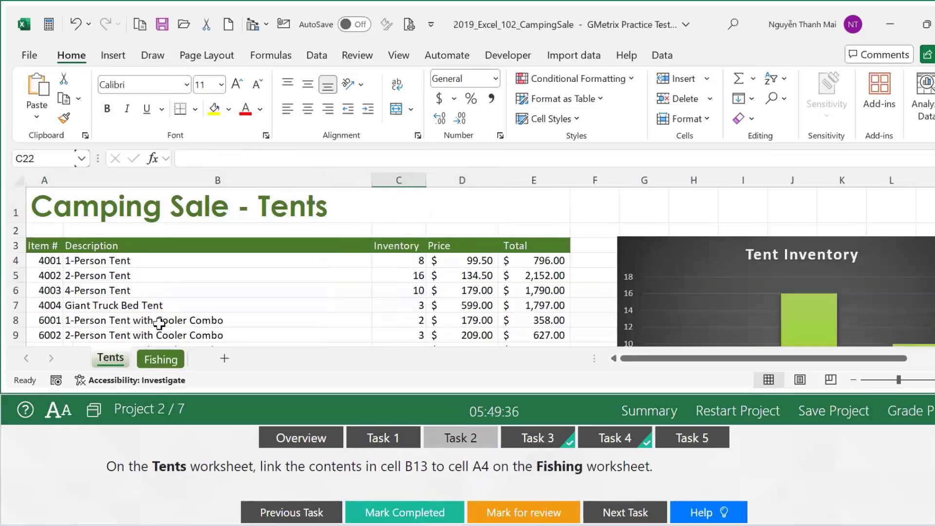
{"action": "scroll", "coordinate": [158, 323], "scroll_direction": "down", "scroll_amount": 3}
{"action": "scroll", "coordinate": [159, 323], "scroll_direction": "up", "scroll_amount": 3}
{"action": "left_click", "coordinate": [43, 157]}
{"action": "type", "text": "b3"}
{"action": "key", "text": "Return"}
{"action": "left_click", "coordinate": [24, 157]}
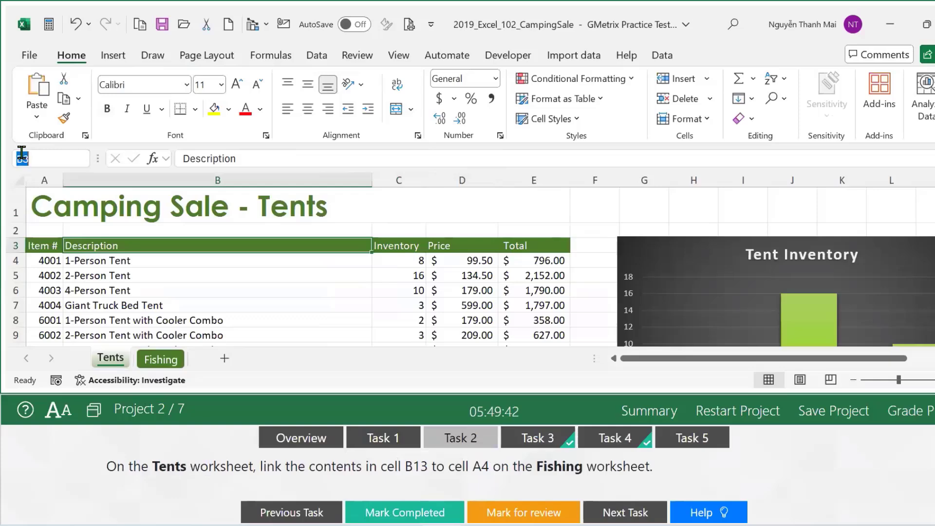
{"action": "type", "text": "b13"}
{"action": "key", "text": "Return"}
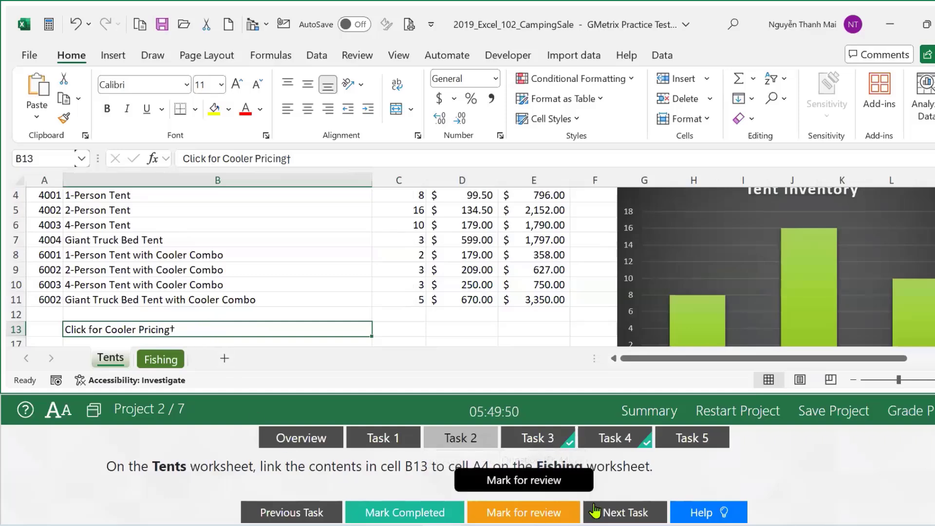
Hyperlink Tents B13 to cell A4 on the Fishing sheet and mark the task completed.
{"action": "right_click", "coordinate": [188, 329]}
{"action": "scroll", "coordinate": [229, 409], "scroll_direction": "down", "scroll_amount": 2}
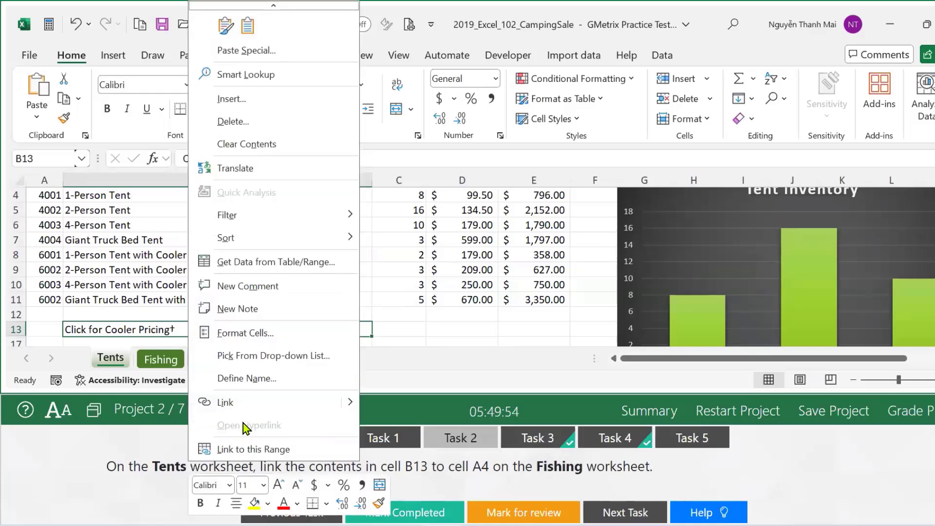
{"action": "left_click", "coordinate": [349, 401]}
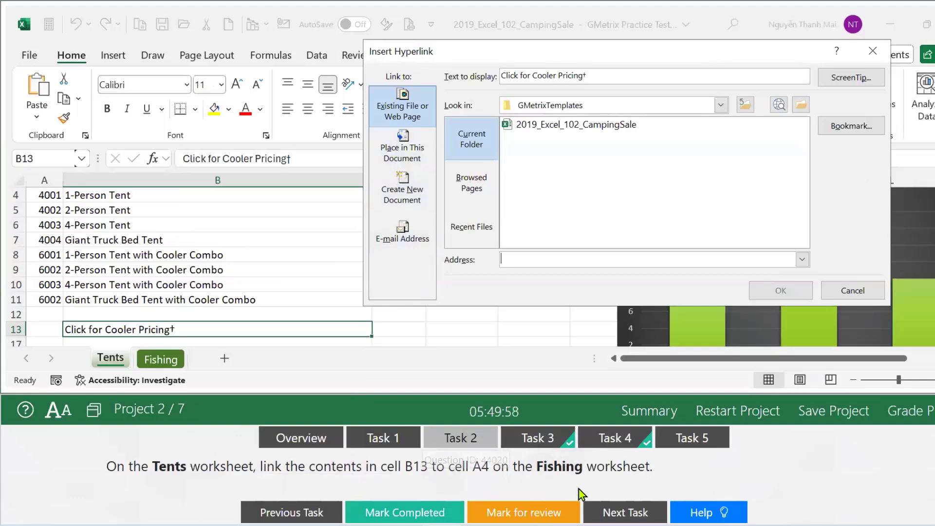
{"action": "left_click", "coordinate": [402, 160]}
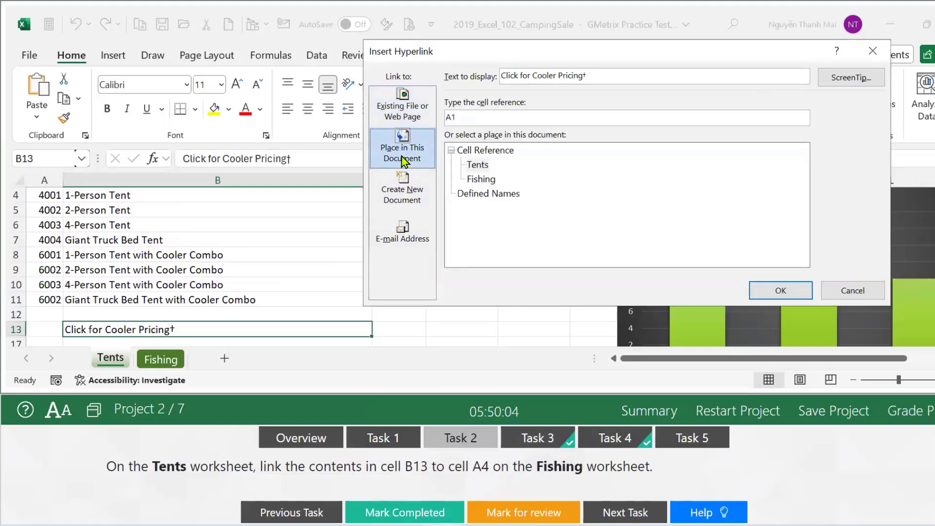
{"action": "left_click", "coordinate": [481, 179]}
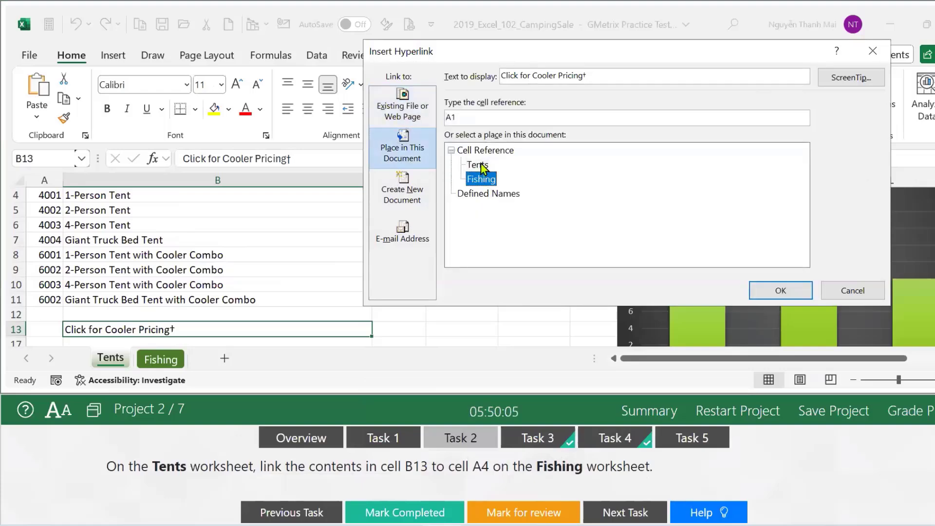
{"action": "left_click", "coordinate": [459, 118]}
{"action": "key", "text": "BackSpace"}
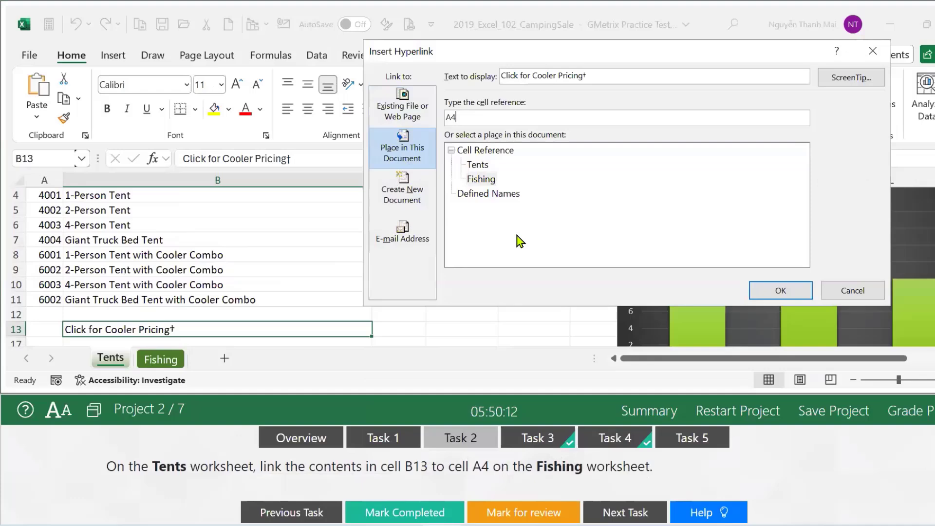
{"action": "left_click", "coordinate": [763, 289]}
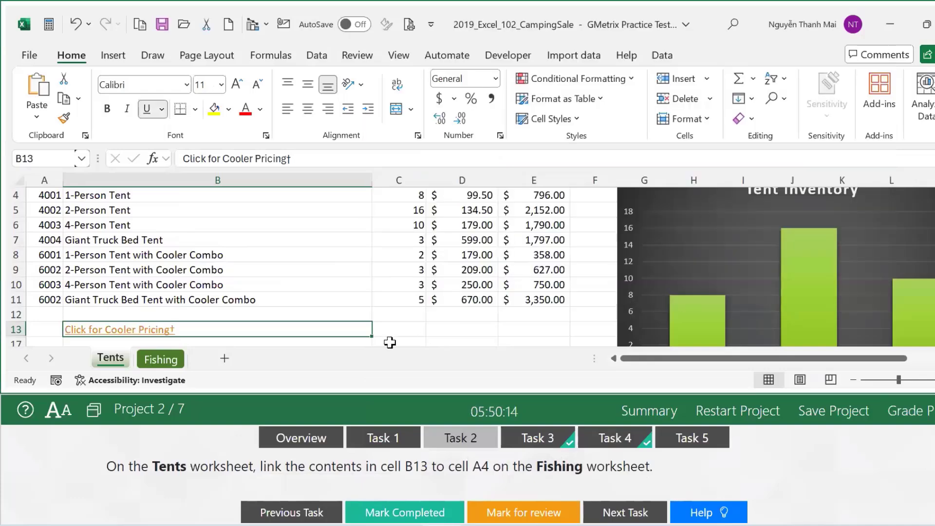
{"action": "left_click", "coordinate": [425, 509]}
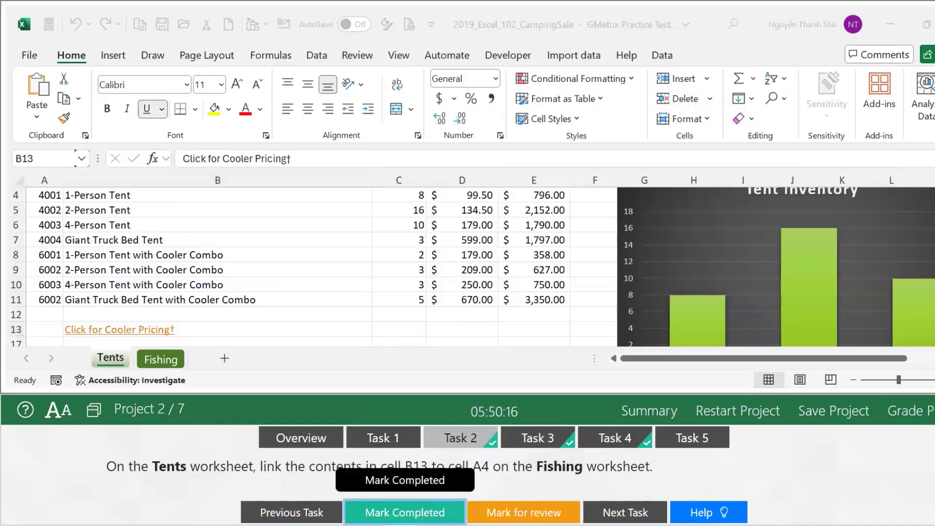
{"action": "left_click", "coordinate": [428, 509]}
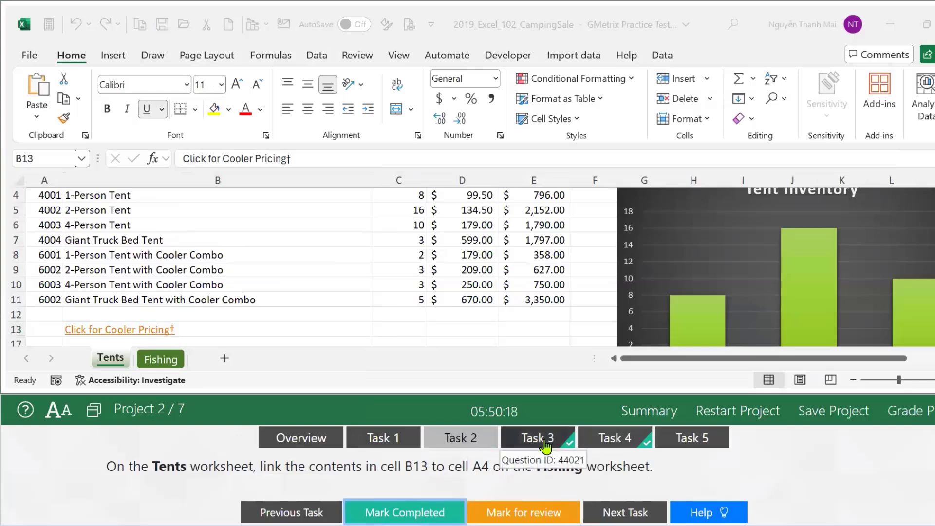
Select the Tents Inventory values C4:C11, apply the 3 Flags icon set, and mark it completed.
{"action": "left_click", "coordinate": [545, 444]}
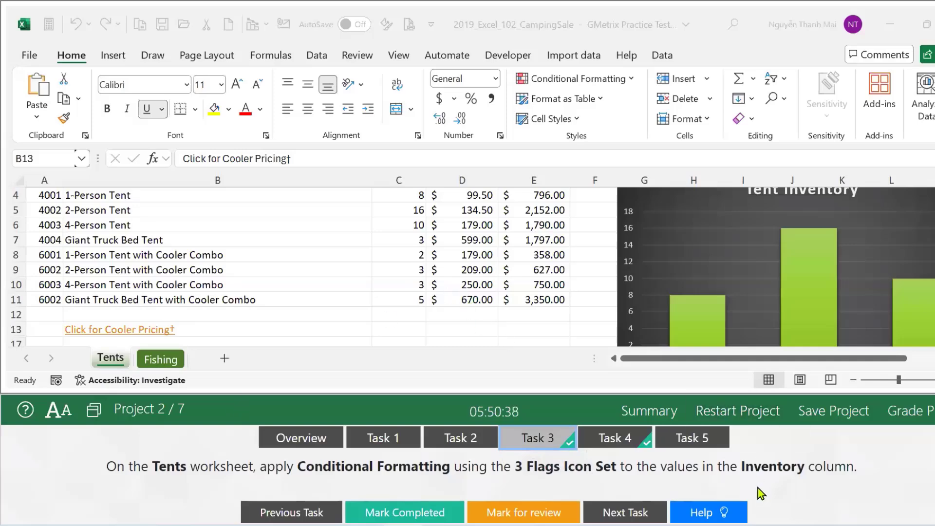
{"action": "scroll", "coordinate": [566, 229], "scroll_direction": "up", "scroll_amount": 1}
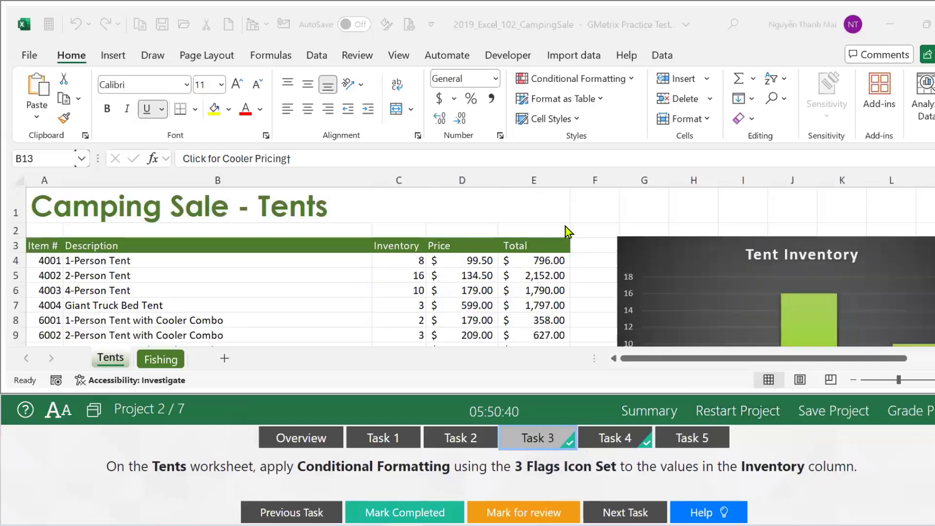
{"action": "left_click", "coordinate": [399, 259]}
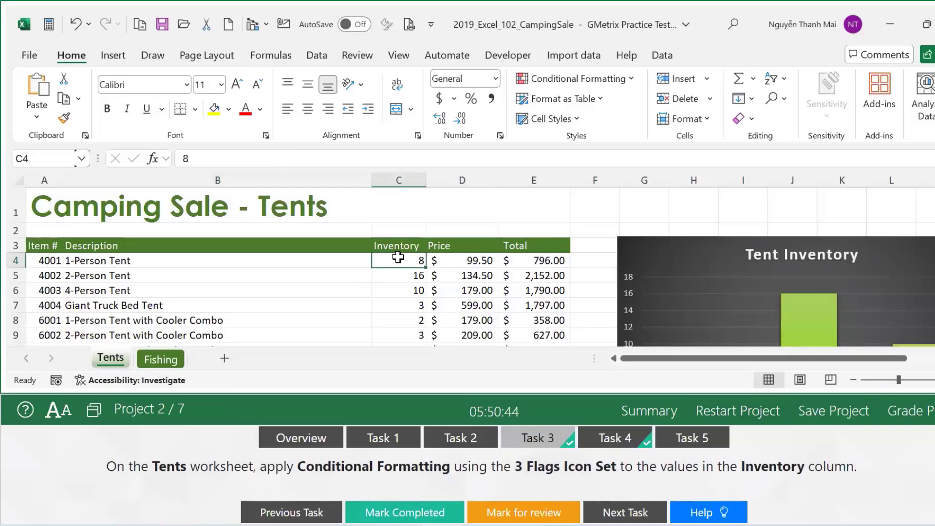
{"action": "key", "text": "ctrl+shift+Down"}
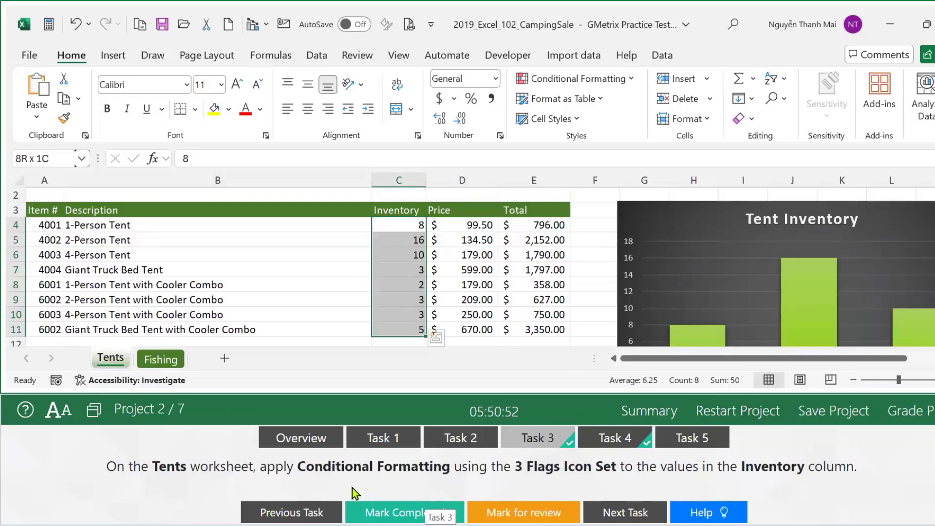
{"action": "left_click", "coordinate": [632, 81]}
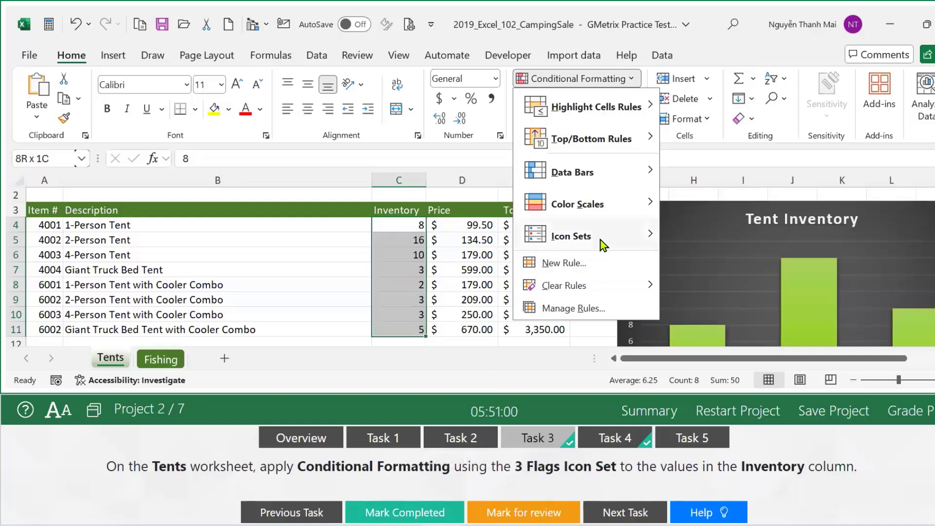
{"action": "mouse_move", "coordinate": [600, 241]}
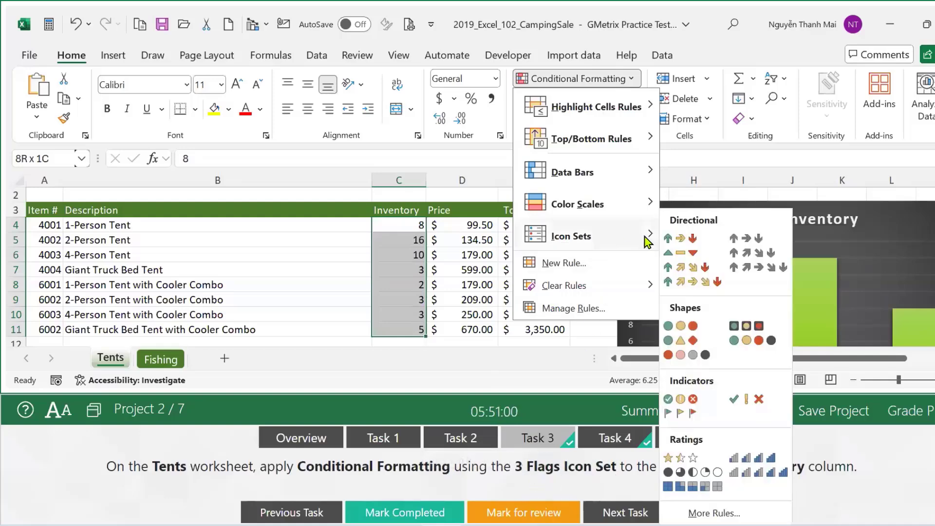
{"action": "left_click", "coordinate": [690, 414]}
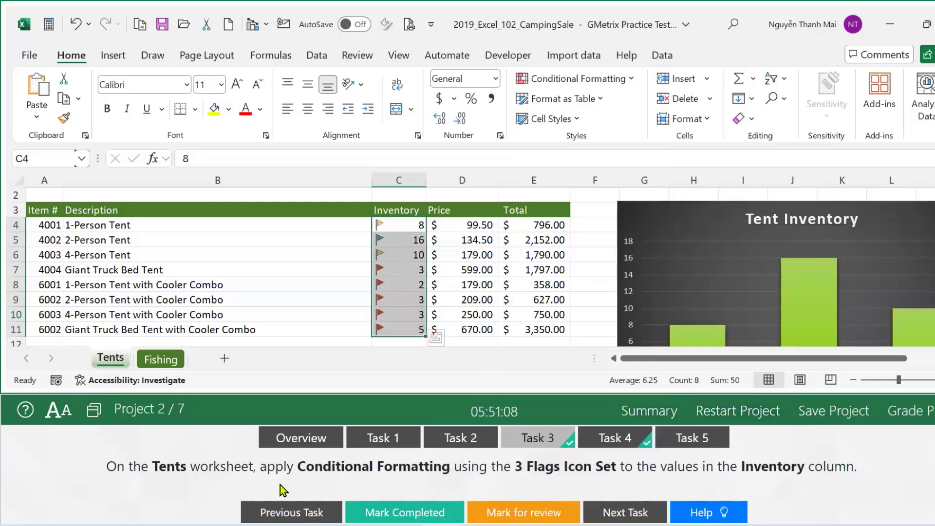
{"action": "left_click", "coordinate": [437, 518]}
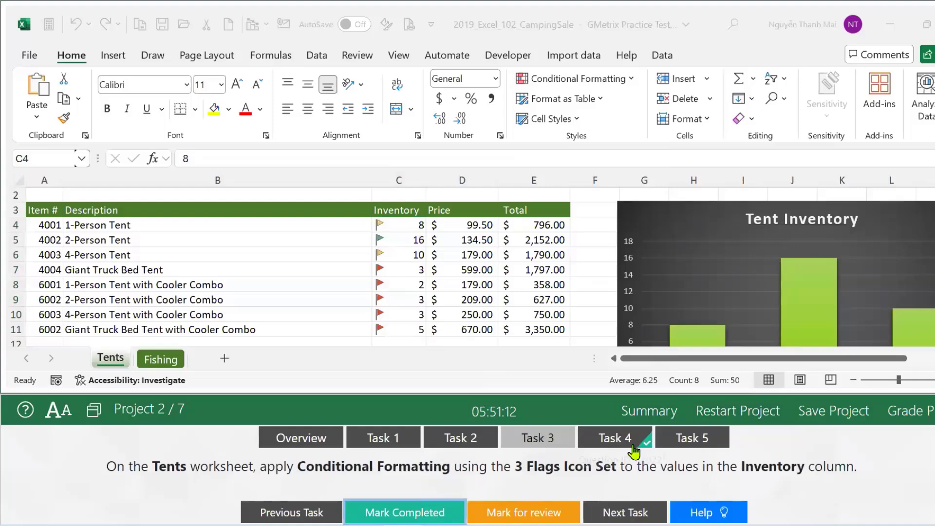
Drag the Tent Inventory chart's range down to row 7 to add the Giant Truck Bed Tent bar.
{"action": "left_click", "coordinate": [599, 452]}
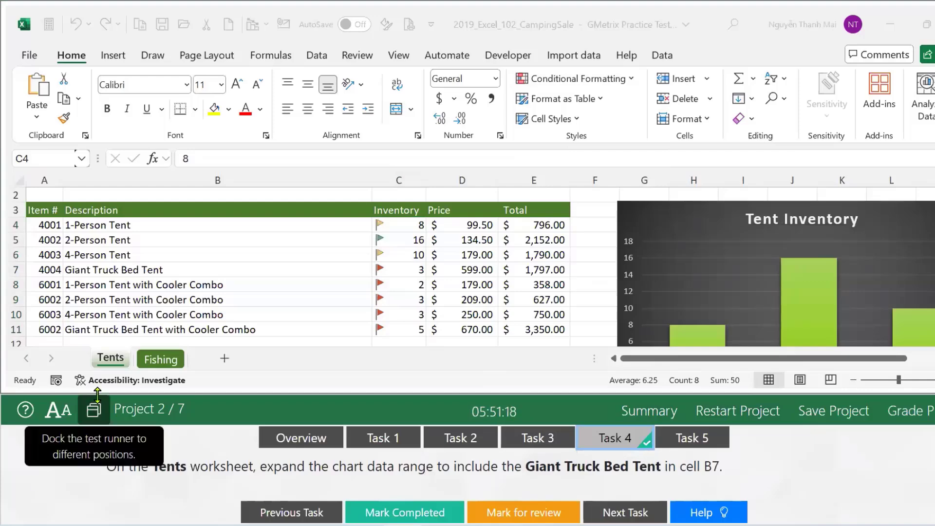
{"action": "left_click", "coordinate": [107, 363]}
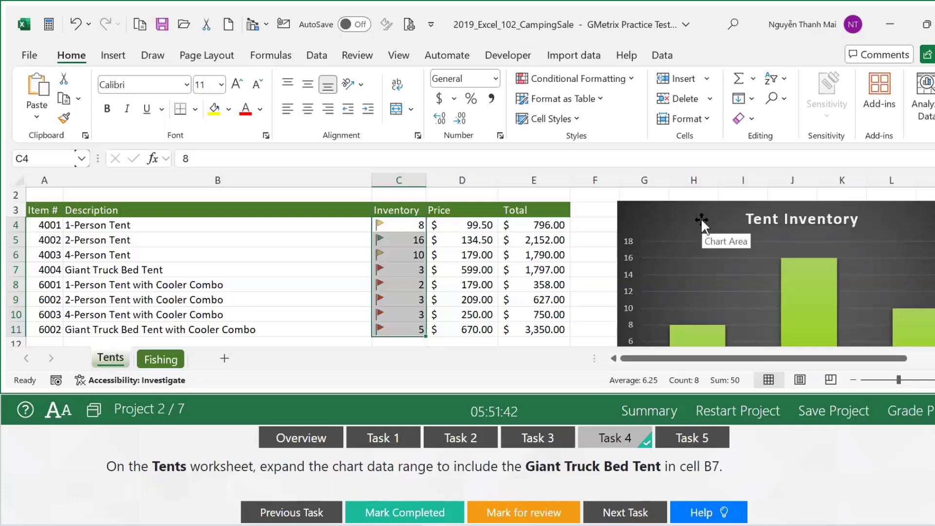
{"action": "left_click", "coordinate": [690, 239]}
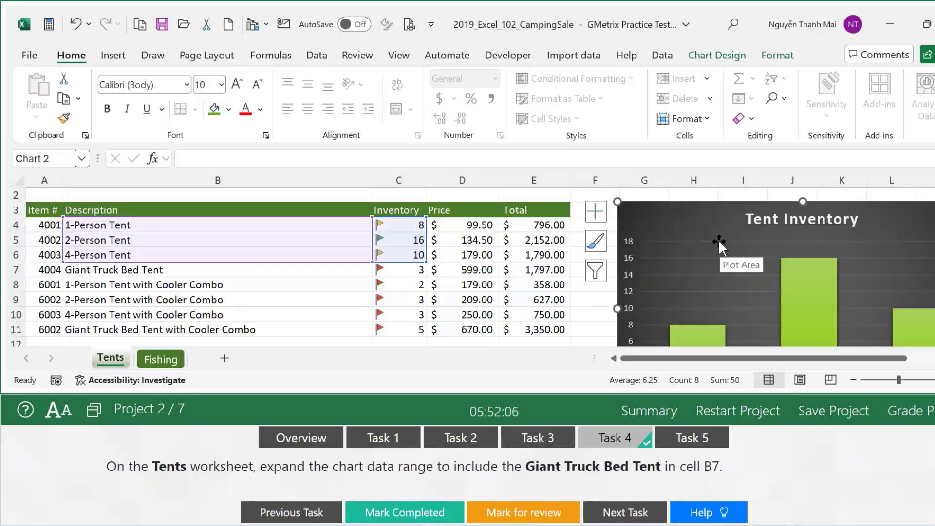
{"action": "left_click_drag", "start_coordinate": [426, 264], "coordinate": [424, 272]}
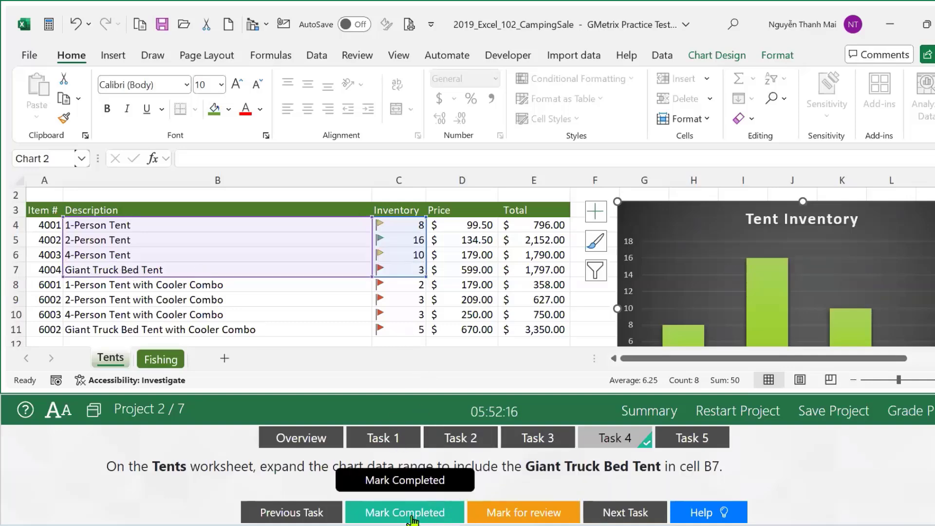
{"action": "left_click", "coordinate": [437, 514]}
{"action": "left_click", "coordinate": [694, 440]}
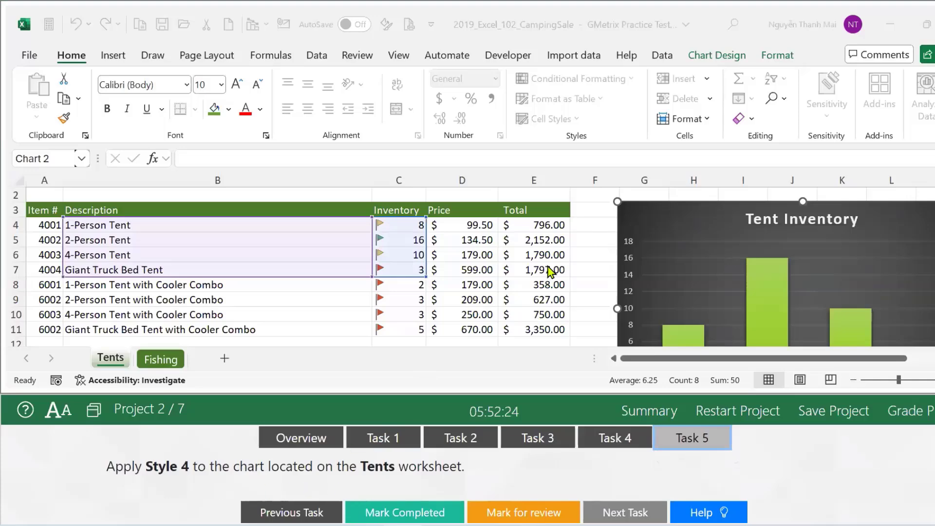
Apply chart Style 4 to the Tent Inventory chart, then deselect the chart.
{"action": "left_click", "coordinate": [725, 66]}
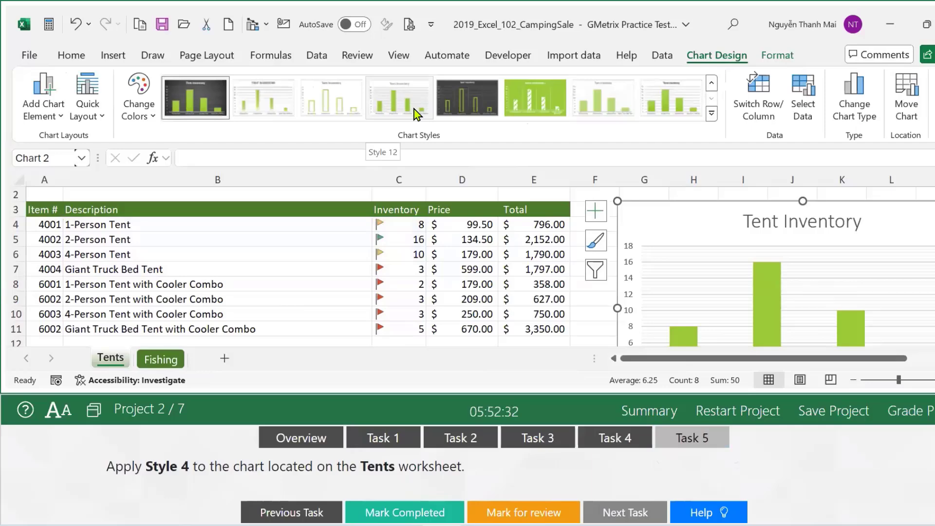
{"action": "left_click", "coordinate": [712, 114]}
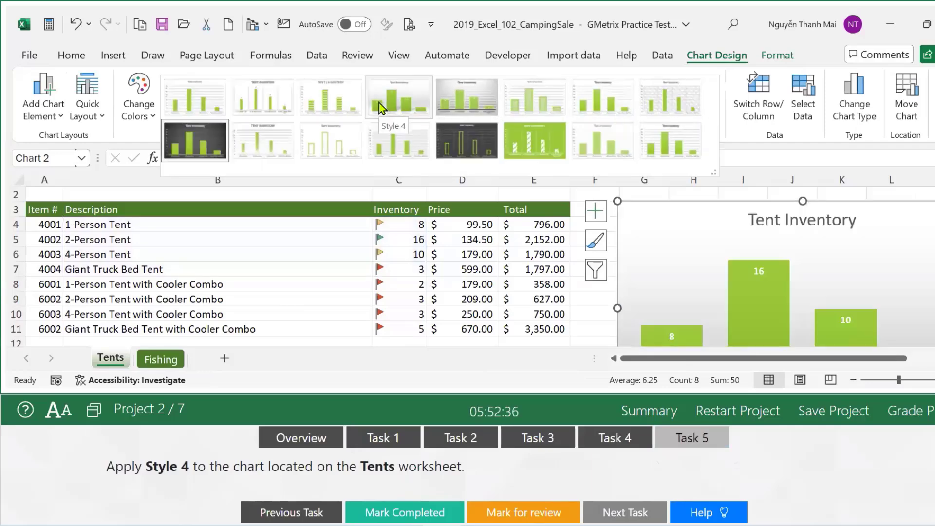
{"action": "left_click", "coordinate": [379, 104]}
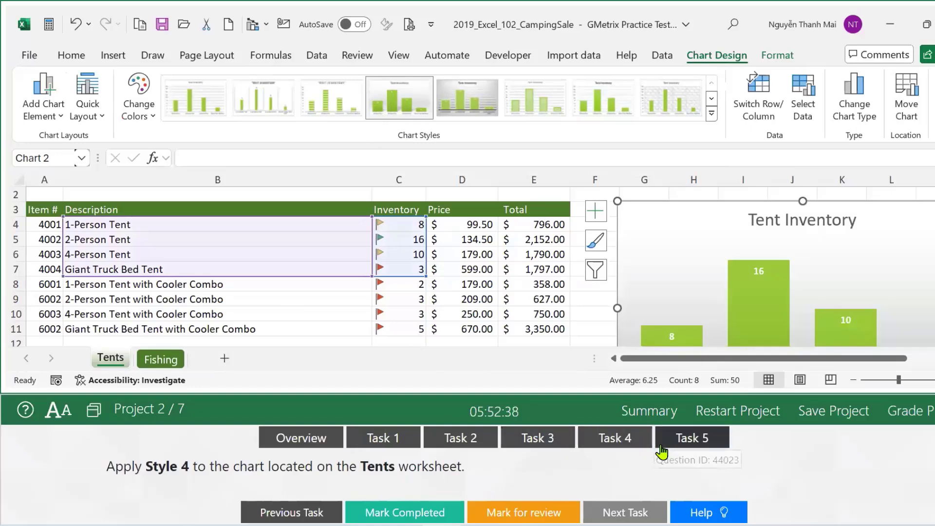
{"action": "key", "text": "Escape"}
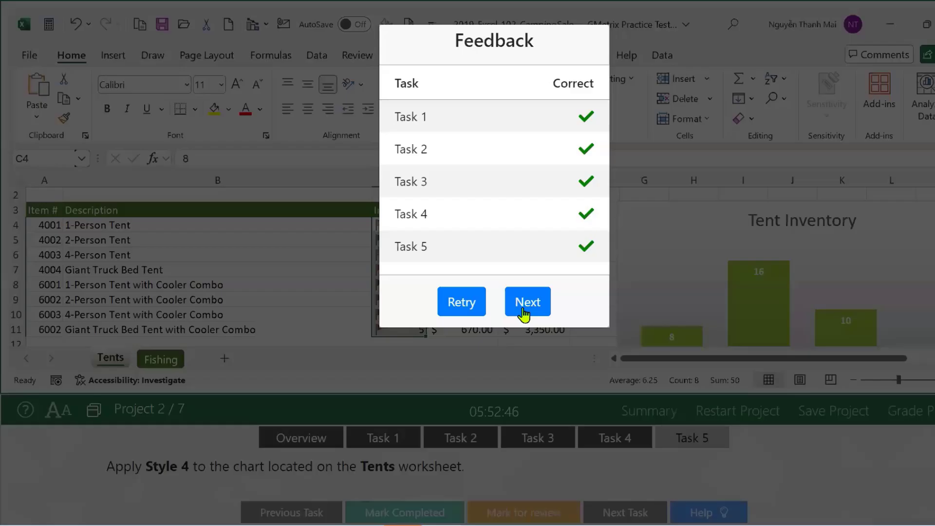
Submit Project 2 and restart Project 3 with a fresh Taffy workbook.
{"action": "left_click", "coordinate": [524, 304]}
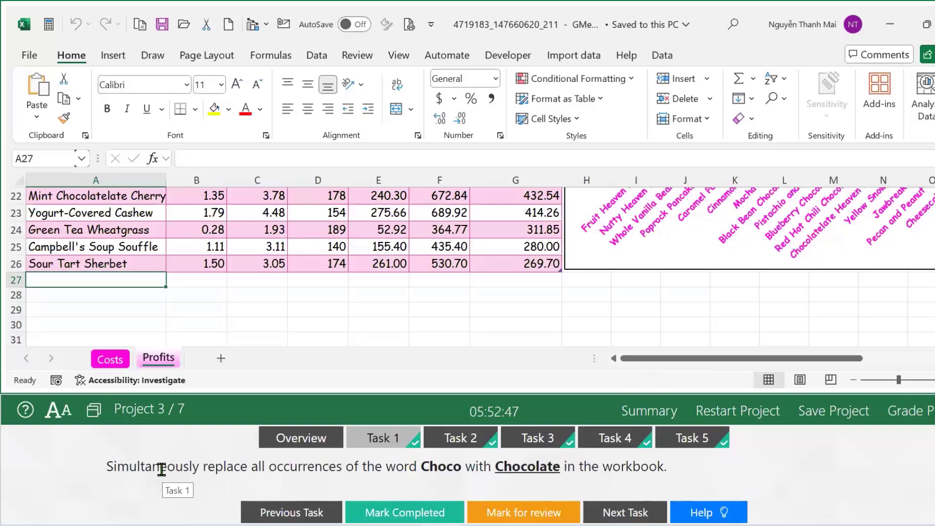
{"action": "left_click", "coordinate": [760, 411]}
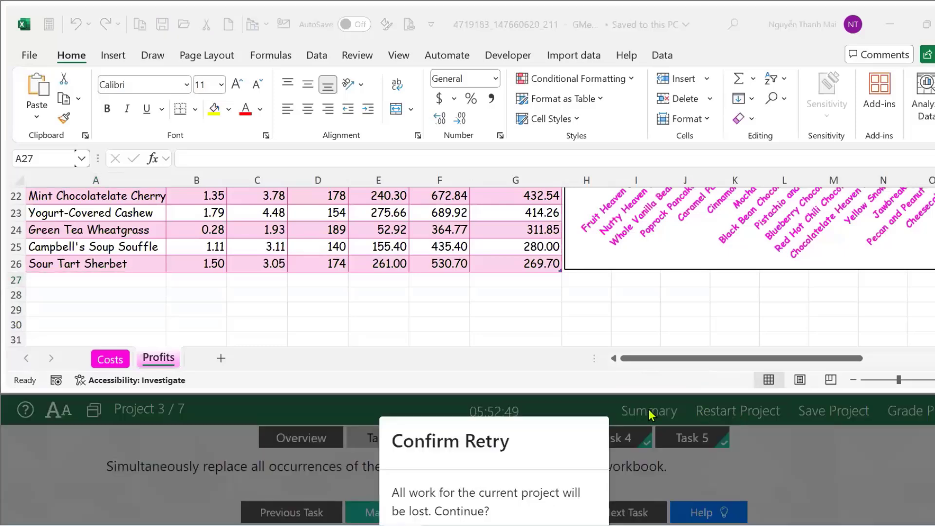
{"action": "left_click", "coordinate": [509, 480]}
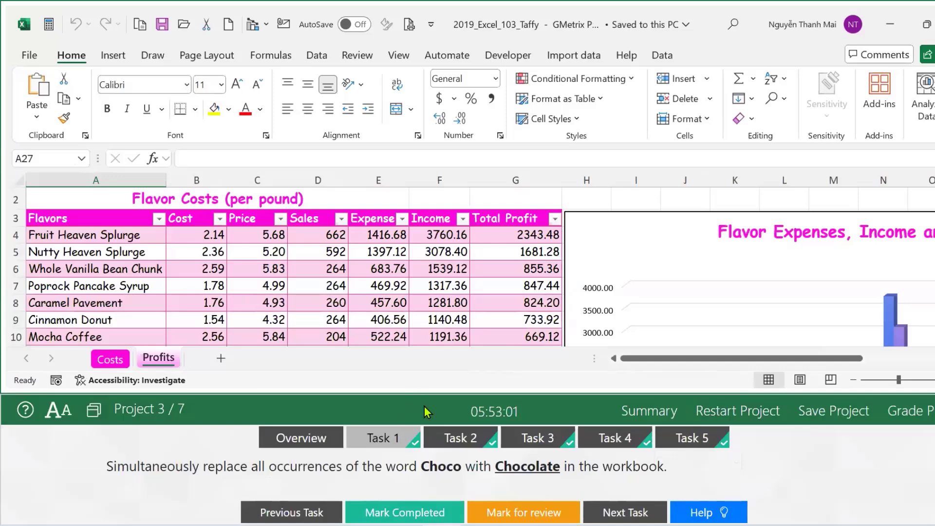
Bring up Find and Replace with Choco as the text to find.
{"action": "key", "text": "ctrl+h"}
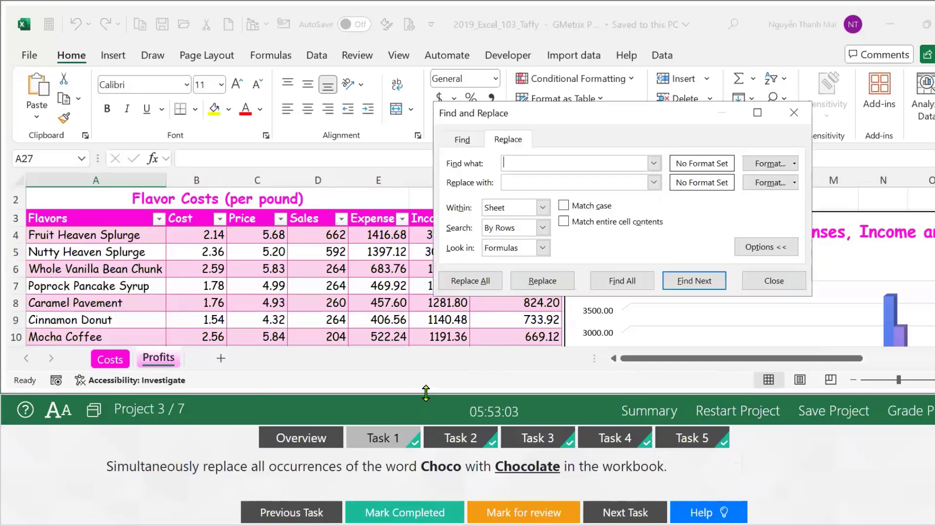
{"action": "double_click", "coordinate": [437, 469]}
{"action": "key", "text": "ctrl+c"}
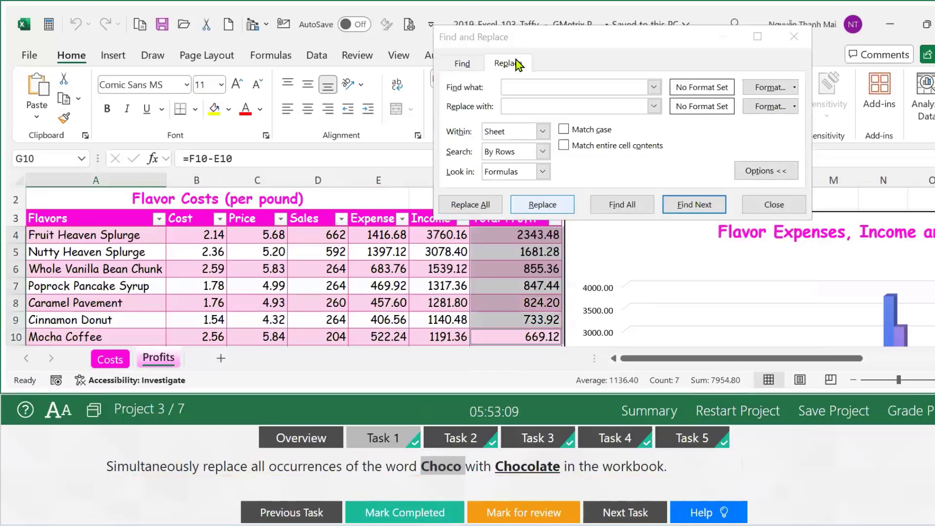
{"action": "left_click", "coordinate": [523, 88]}
{"action": "key", "text": "ctrl+v"}
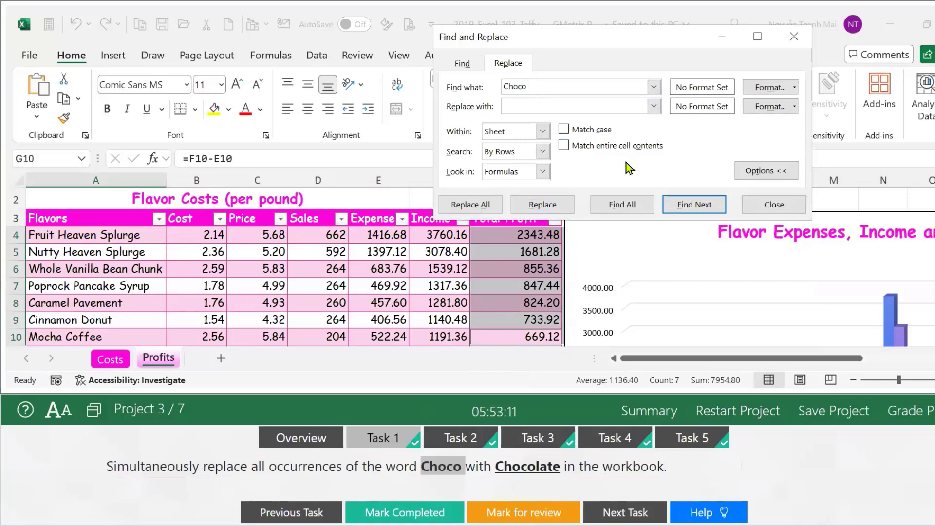
Enter Chocolate as the replacement text, removing its trailing space.
{"action": "double_click", "coordinate": [515, 469]}
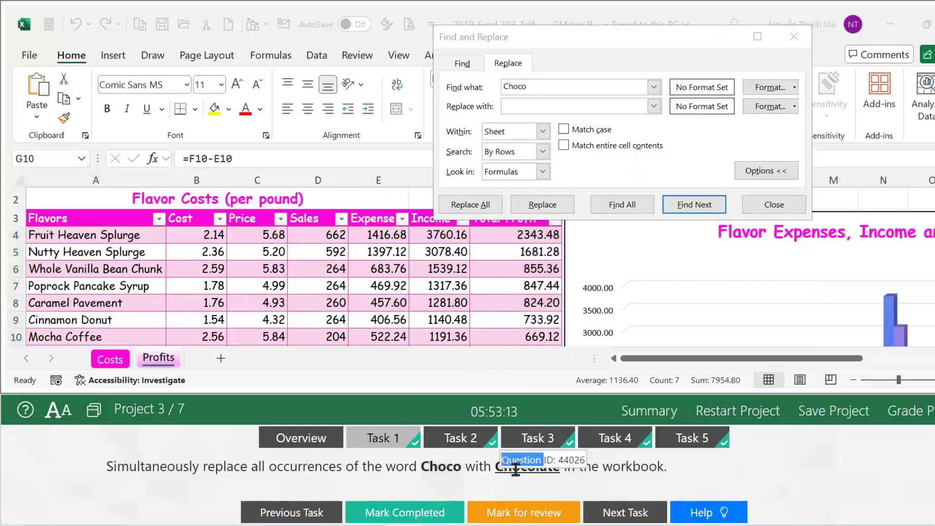
{"action": "double_click", "coordinate": [515, 469]}
{"action": "key", "text": "ctrl+c"}
{"action": "left_click_drag", "start_coordinate": [515, 469], "coordinate": [531, 287]}
{"action": "left_click", "coordinate": [530, 108]}
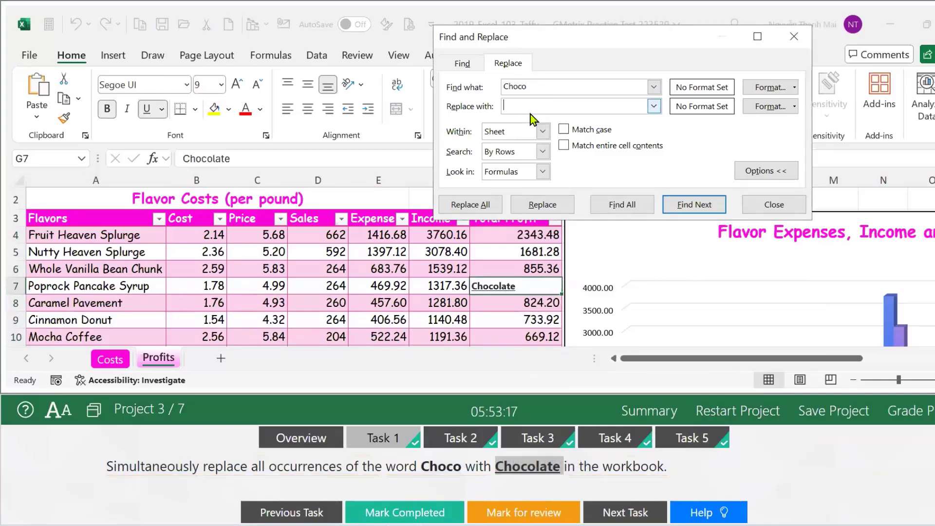
{"action": "key", "text": "ctrl+v"}
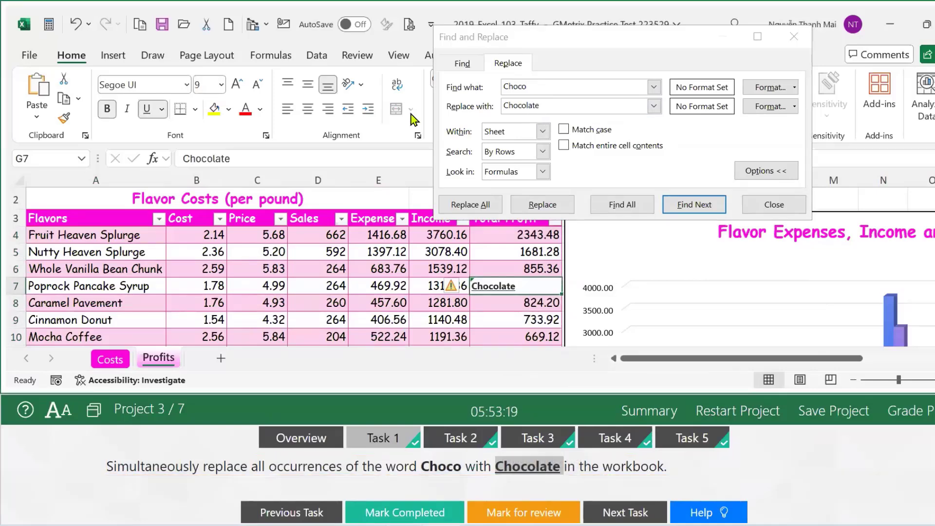
{"action": "left_click", "coordinate": [572, 101]}
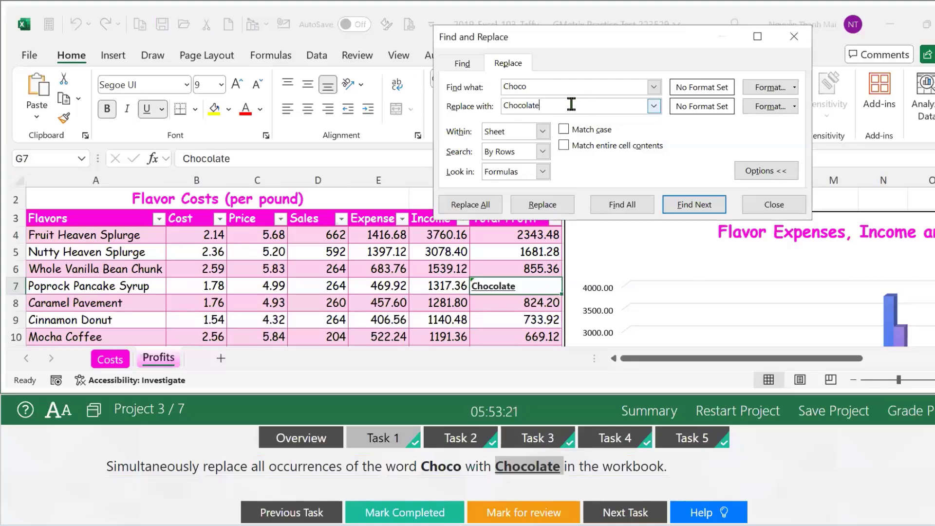
{"action": "key", "text": "BackSpace"}
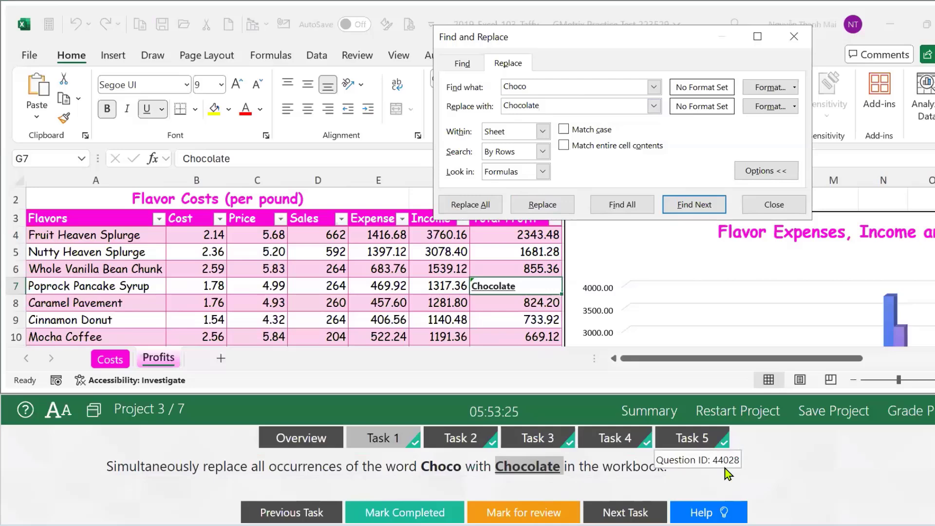
{"action": "left_click", "coordinate": [837, 466]}
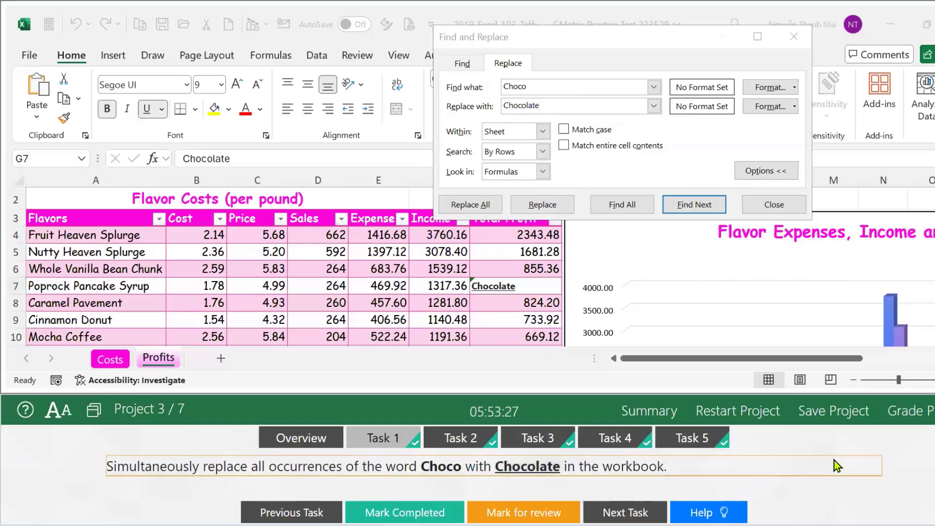
{"action": "left_click", "coordinate": [698, 68]}
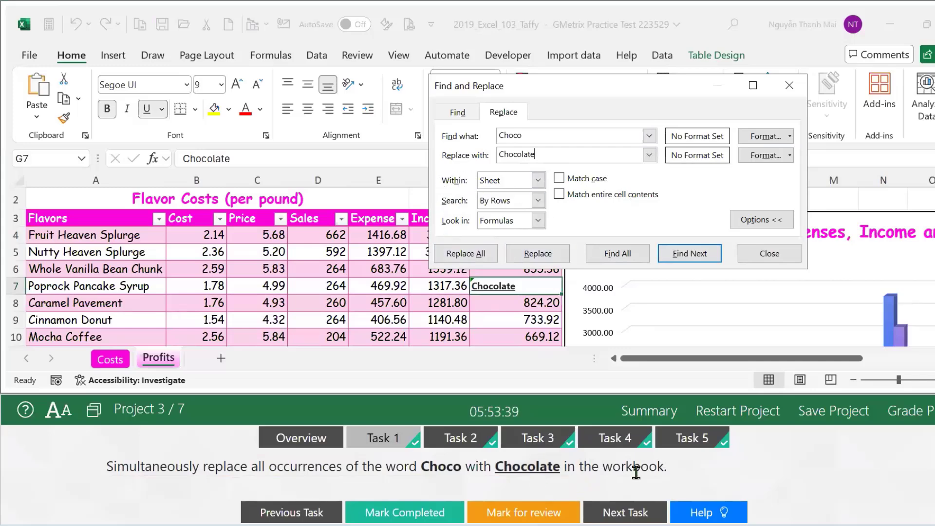
Set the search scope to Workbook and replace all Choco with Chocolate.
{"action": "left_click", "coordinate": [539, 180]}
{"action": "left_click", "coordinate": [502, 205]}
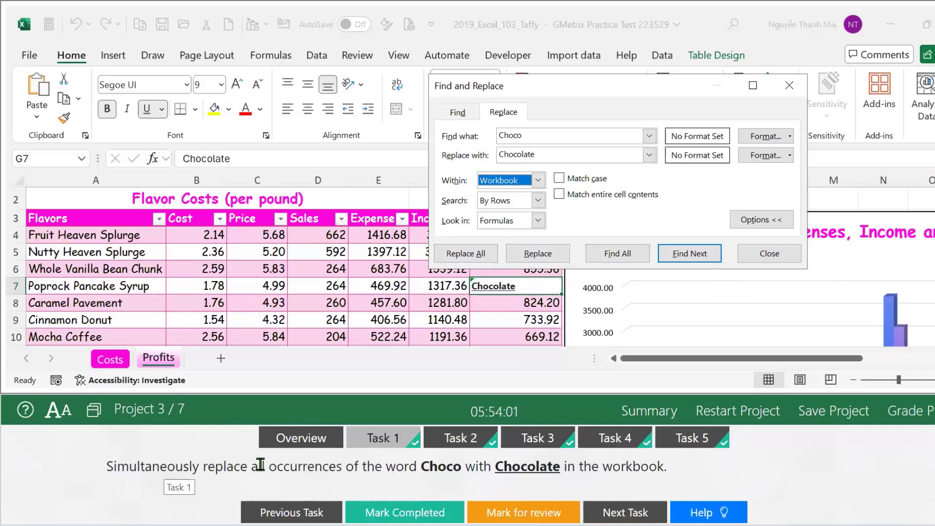
{"action": "left_click", "coordinate": [467, 256]}
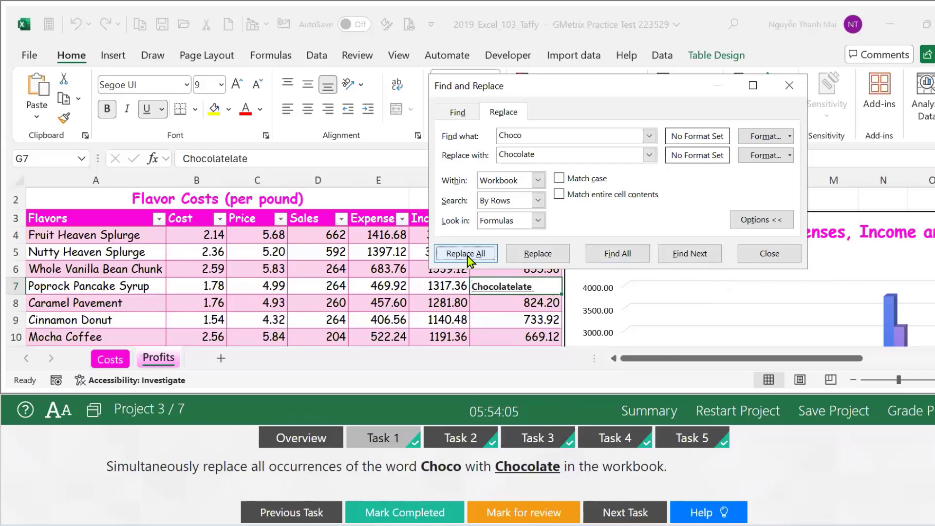
Undo the Chocolatelate result in G7 and restart the project from scratch.
{"action": "left_click", "coordinate": [790, 87]}
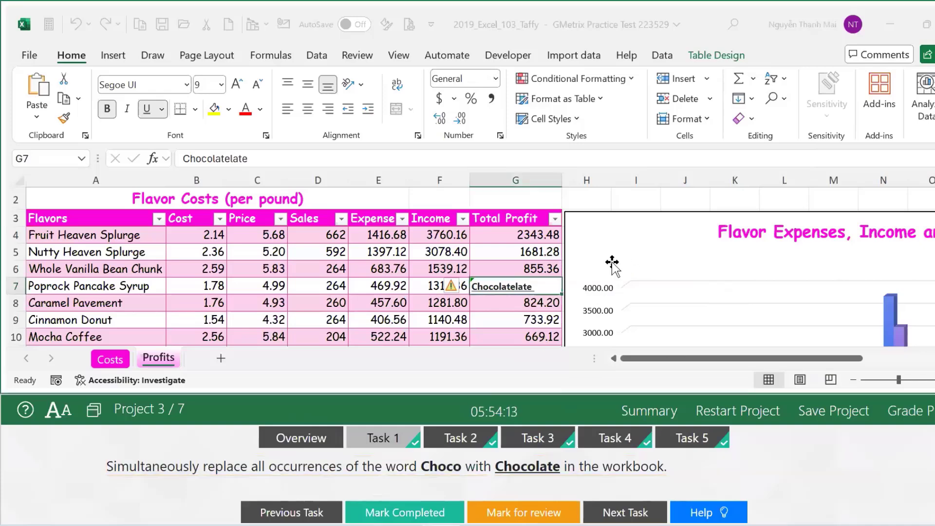
{"action": "left_click", "coordinate": [524, 288]}
{"action": "key", "text": "ctrl+z"}
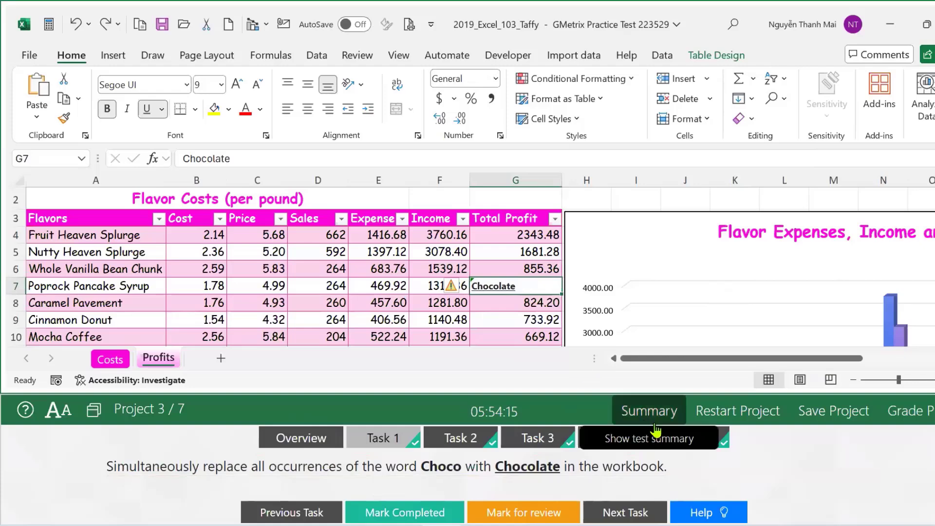
{"action": "left_click", "coordinate": [713, 414]}
{"action": "left_click", "coordinate": [519, 475]}
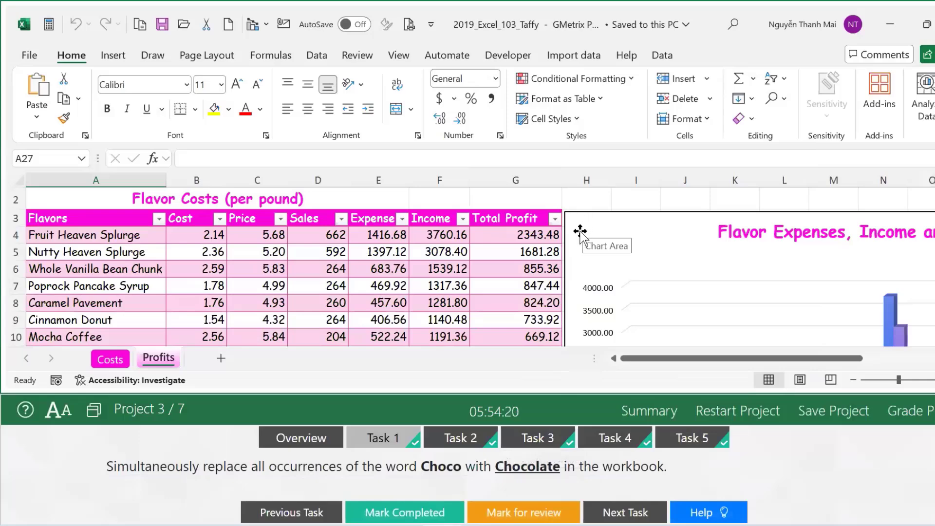
Replace every Choco with Chocolate across the workbook, keeping G7 at 847.44.
{"action": "left_click", "coordinate": [518, 272]}
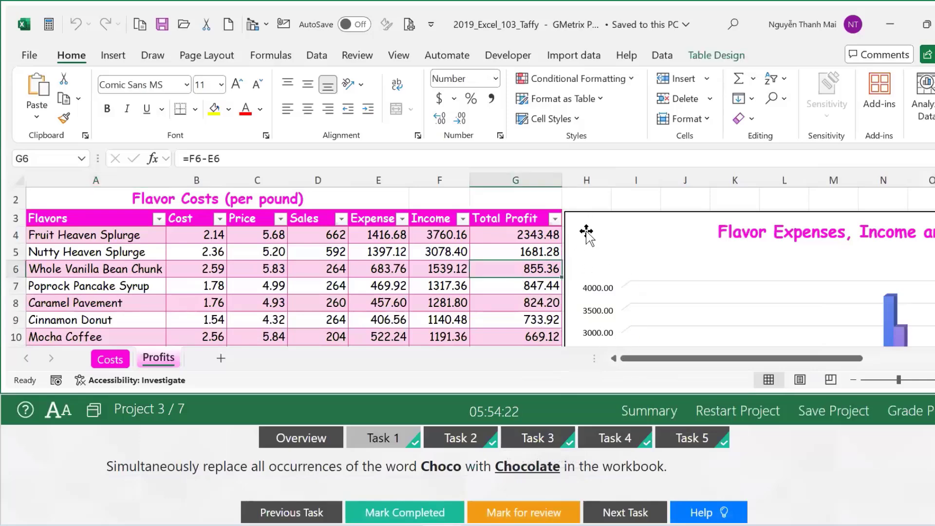
{"action": "key", "text": "ctrl+h"}
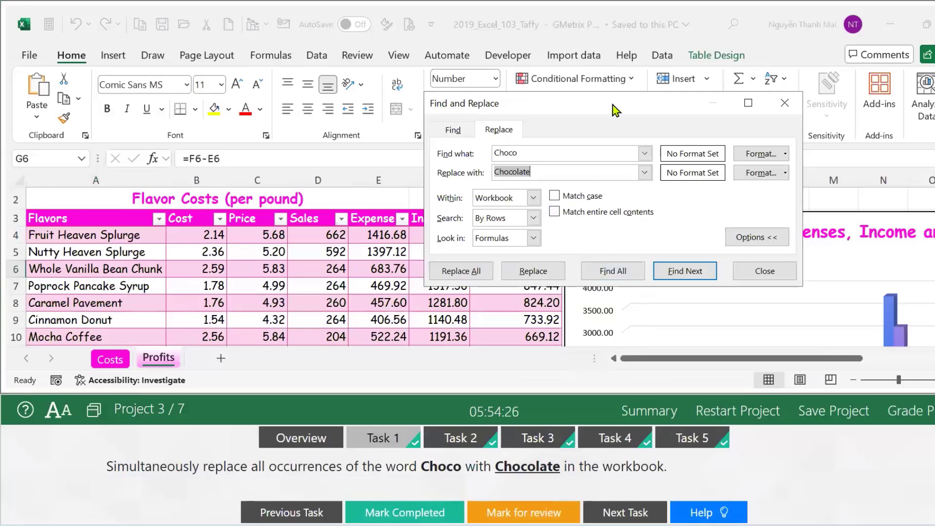
{"action": "left_click_drag", "start_coordinate": [628, 111], "coordinate": [807, 99]}
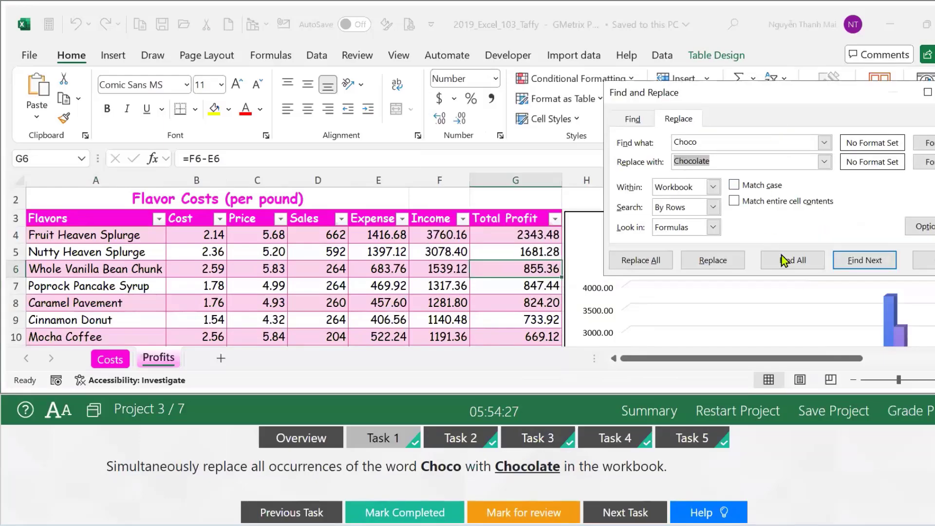
{"action": "left_click", "coordinate": [647, 267]}
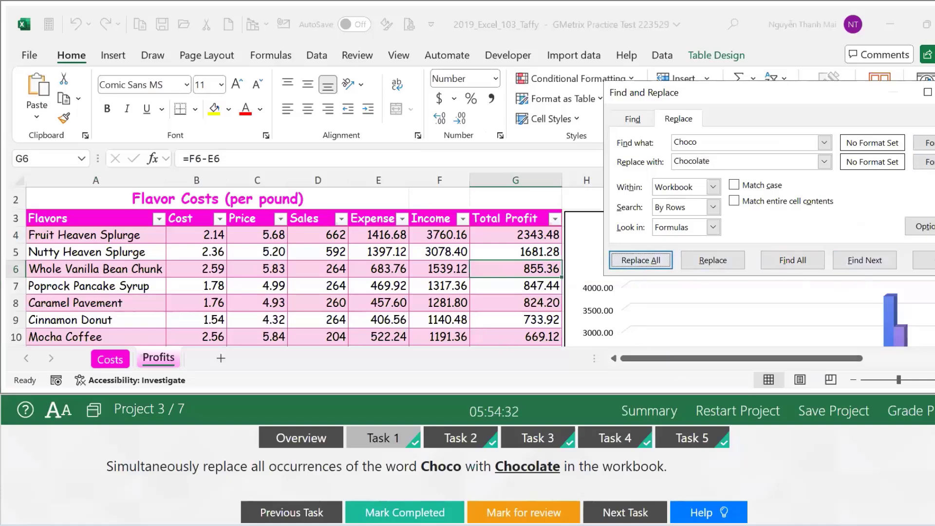
{"action": "key", "text": "Escape"}
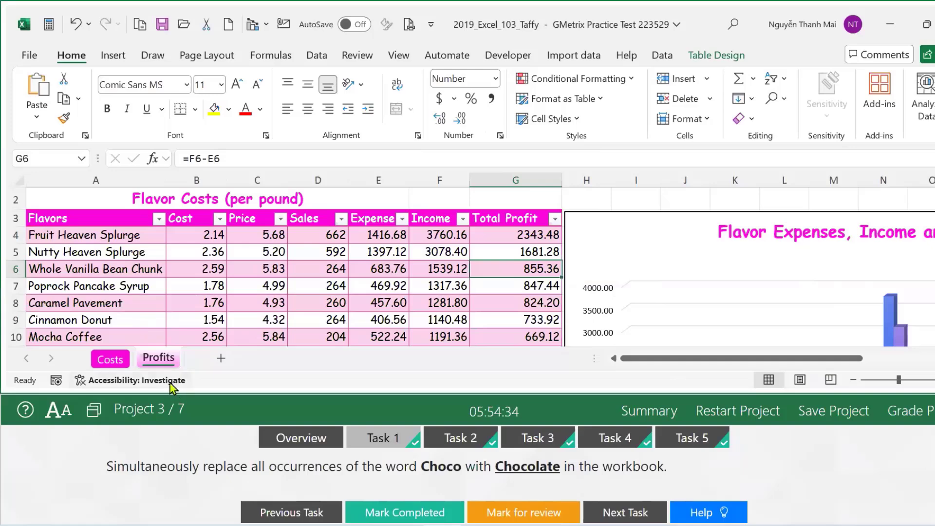
{"action": "double_click", "coordinate": [158, 359]}
Confirm Costs cell A4 reads Blueberry Chocolate, mark Task 1 done, and view Task 2.
{"action": "left_click", "coordinate": [113, 363]}
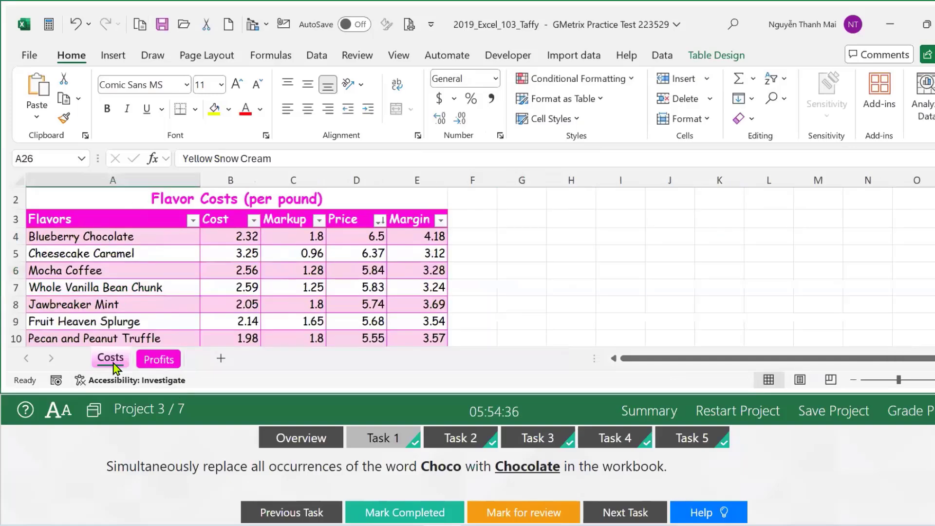
{"action": "left_click", "coordinate": [117, 239]}
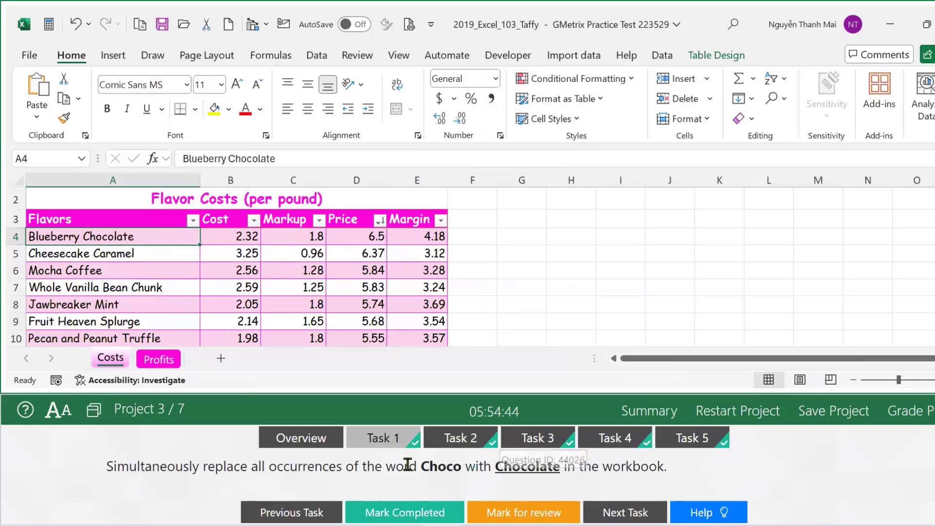
{"action": "left_click", "coordinate": [379, 517]}
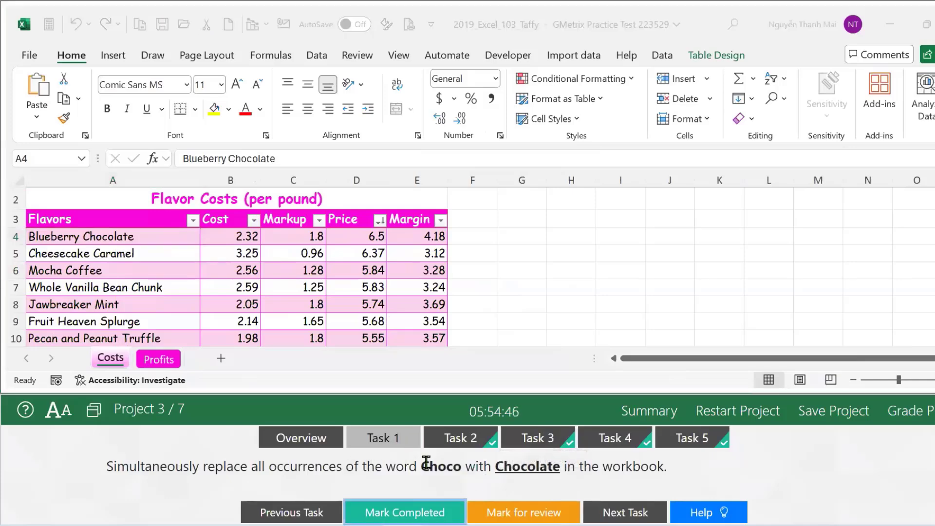
{"action": "left_click", "coordinate": [456, 447]}
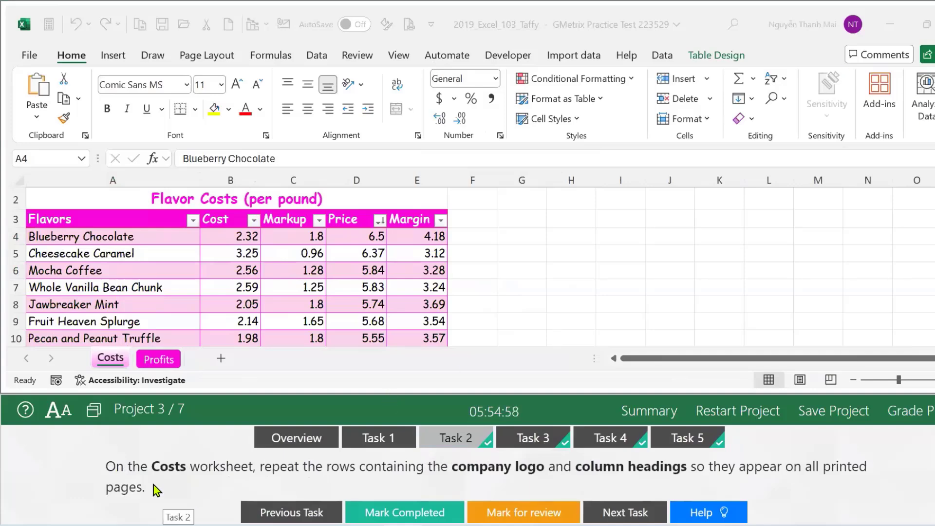
Show the Page Layout commands while the Costs worksheet is active.
{"action": "left_click", "coordinate": [114, 362]}
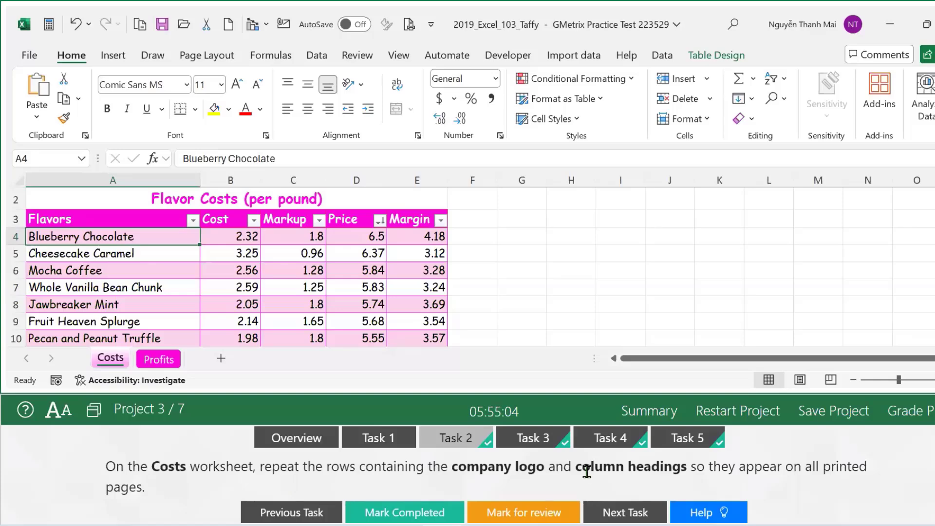
{"action": "left_click_drag", "start_coordinate": [740, 469], "coordinate": [781, 469]}
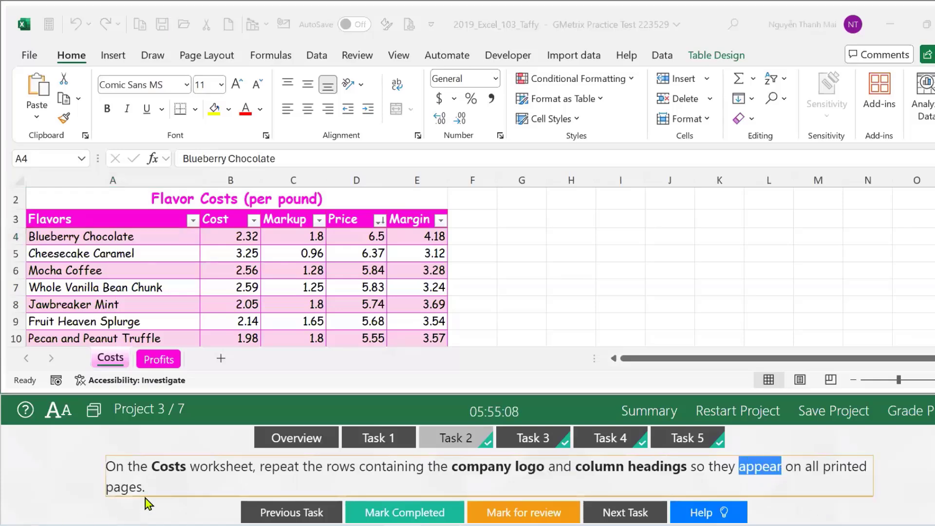
{"action": "left_click_drag", "start_coordinate": [144, 489], "coordinate": [105, 475]}
{"action": "scroll", "coordinate": [262, 486], "scroll_direction": "up", "scroll_amount": 1}
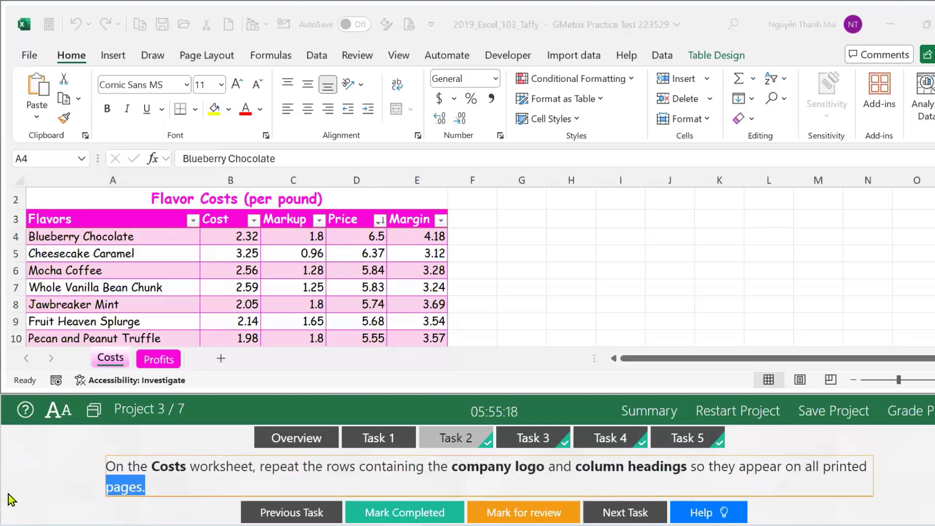
{"action": "left_click", "coordinate": [197, 67]}
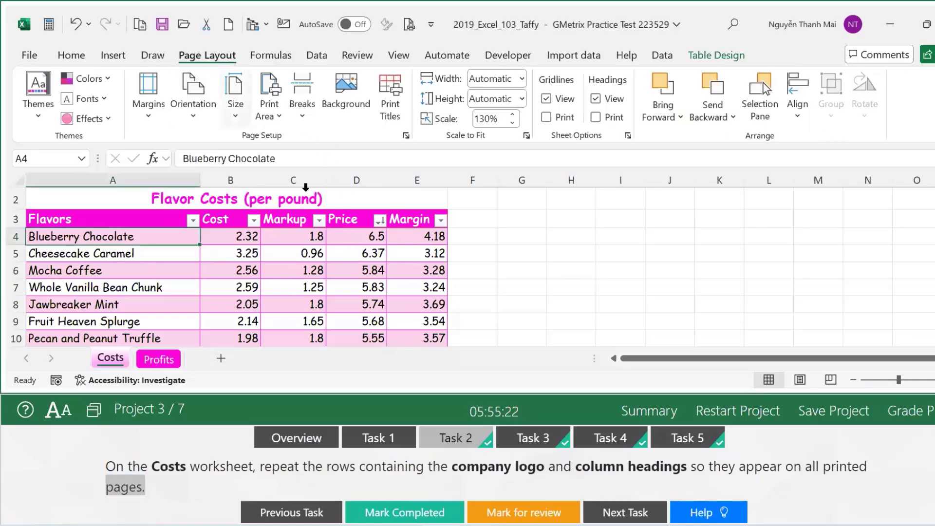
Set Print Titles rows to repeat at top to $1:$3 and mark the task completed.
{"action": "left_click", "coordinate": [397, 117]}
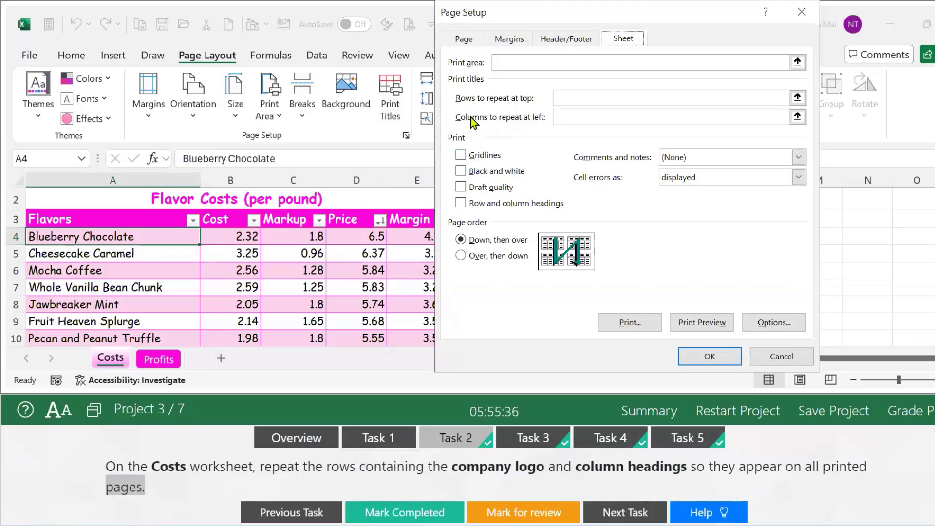
{"action": "left_click", "coordinate": [575, 98]}
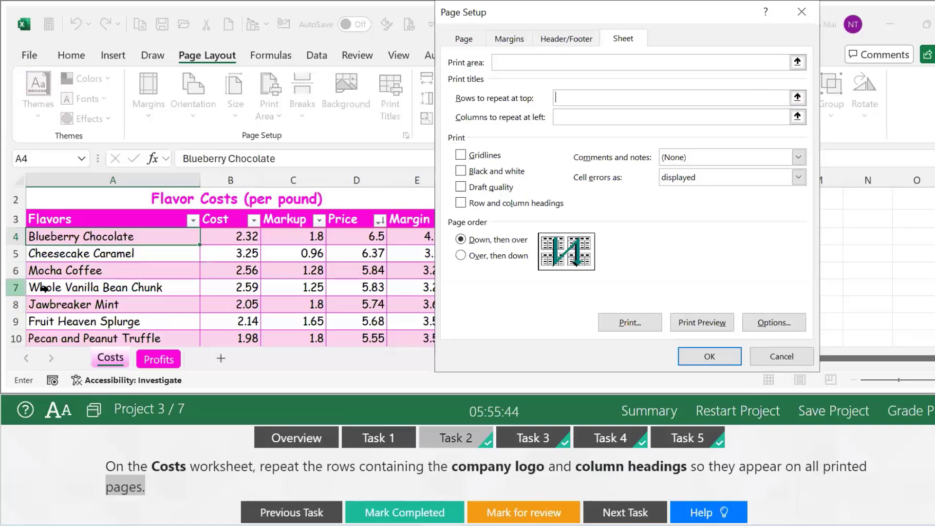
{"action": "left_click_drag", "start_coordinate": [13, 200], "coordinate": [11, 218]}
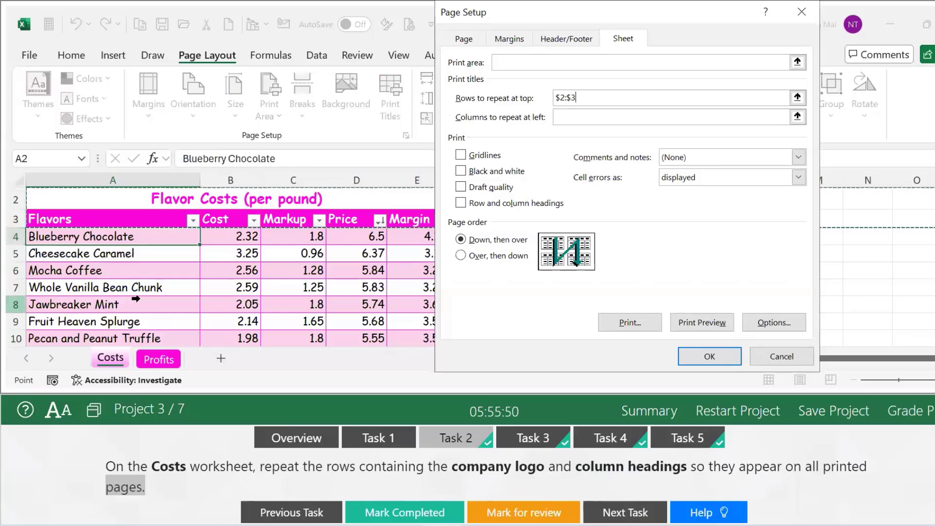
{"action": "scroll", "coordinate": [12, 219], "scroll_direction": "up", "scroll_amount": 1}
{"action": "left_click_drag", "start_coordinate": [13, 217], "coordinate": [15, 268]}
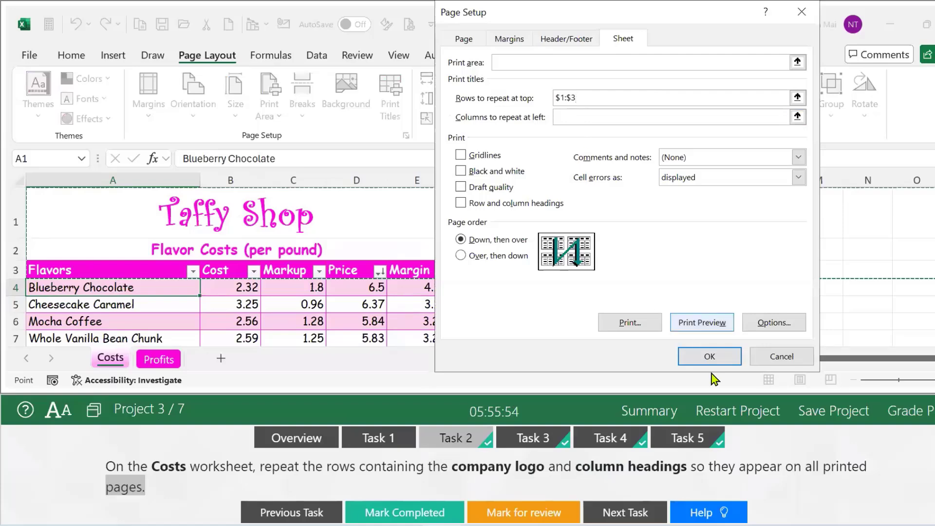
{"action": "left_click", "coordinate": [716, 359]}
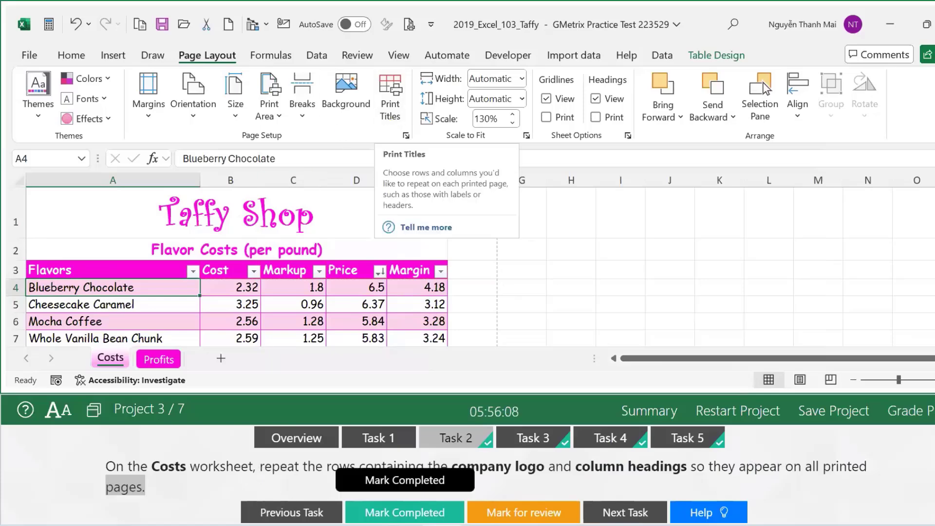
{"action": "left_click", "coordinate": [404, 512]}
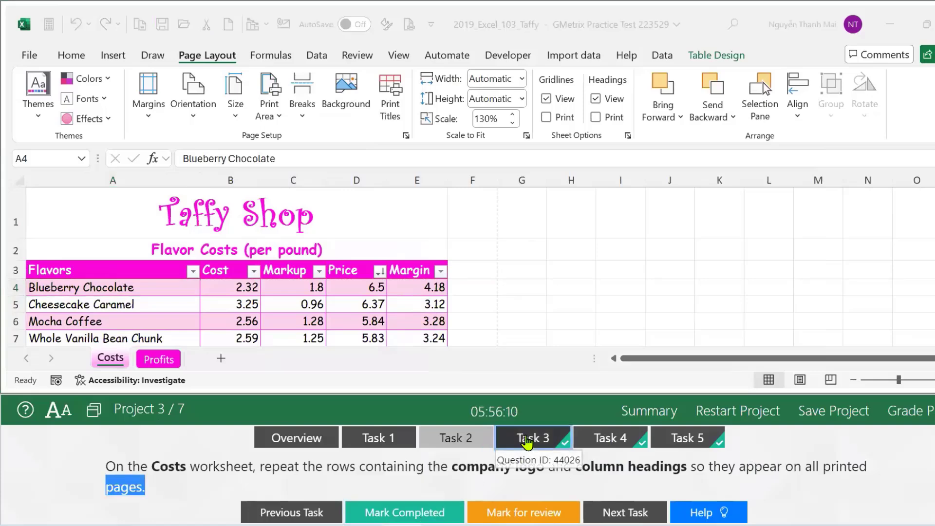
Format Costs columns B:E as Number, mark Task 3 complete, and view Task 4.
{"action": "left_click", "coordinate": [529, 440]}
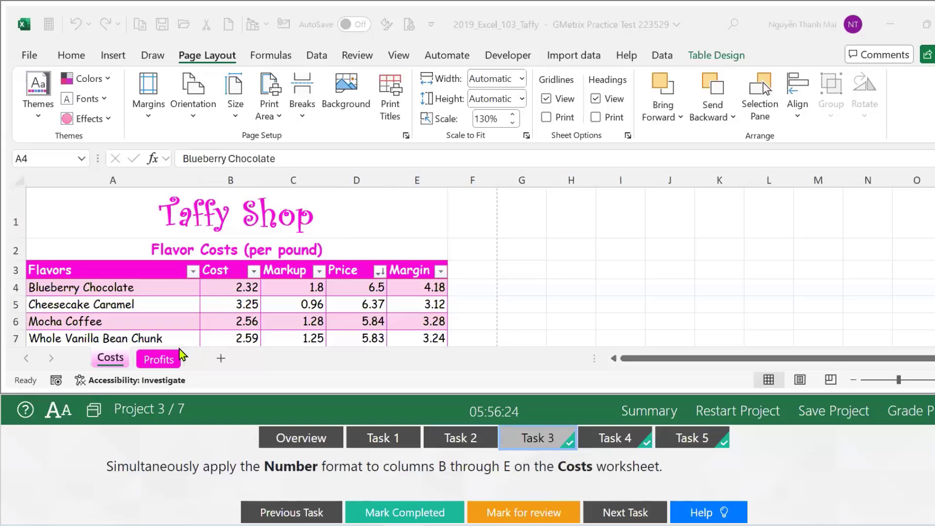
{"action": "left_click", "coordinate": [121, 369]}
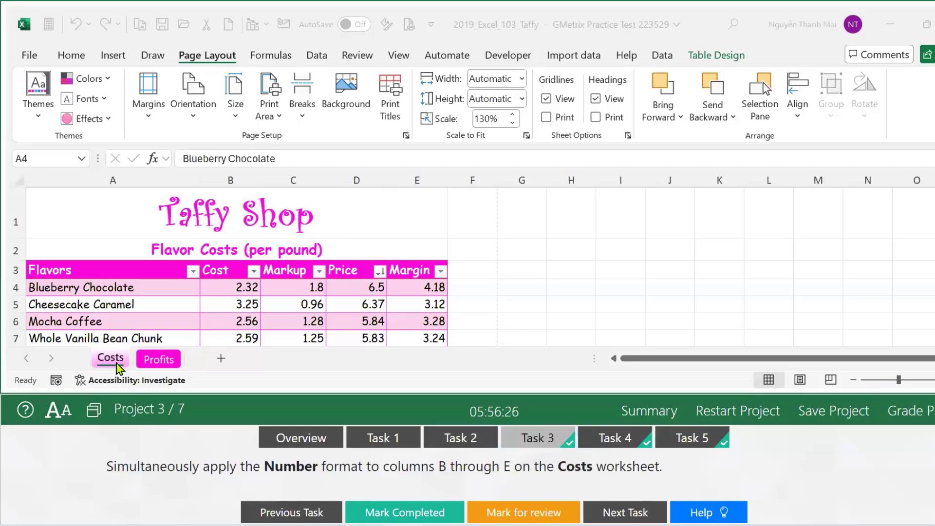
{"action": "left_click_drag", "start_coordinate": [229, 178], "coordinate": [421, 173]}
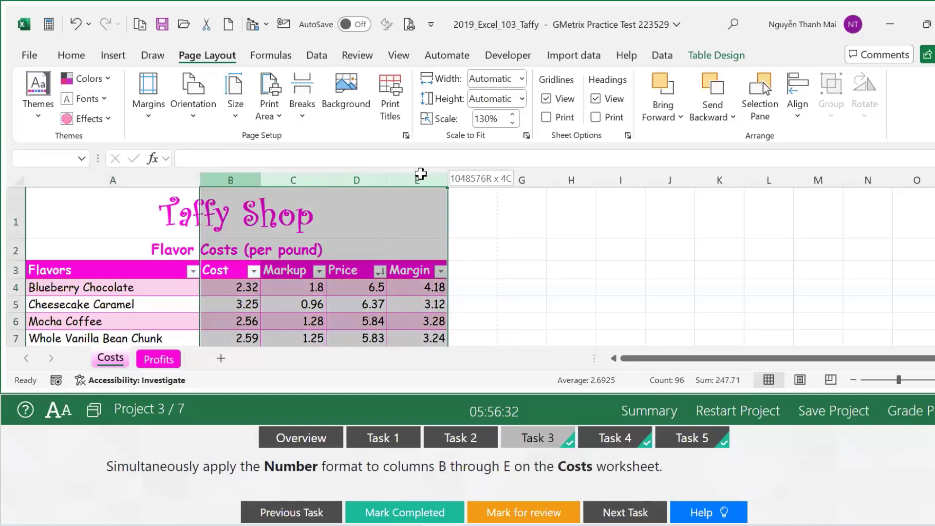
{"action": "left_click_drag", "start_coordinate": [421, 174], "coordinate": [421, 174]}
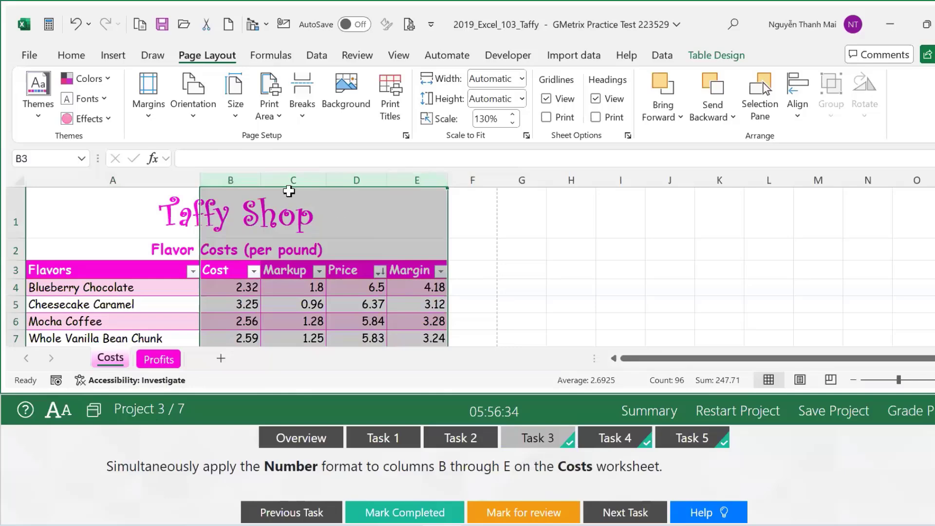
{"action": "left_click", "coordinate": [70, 56]}
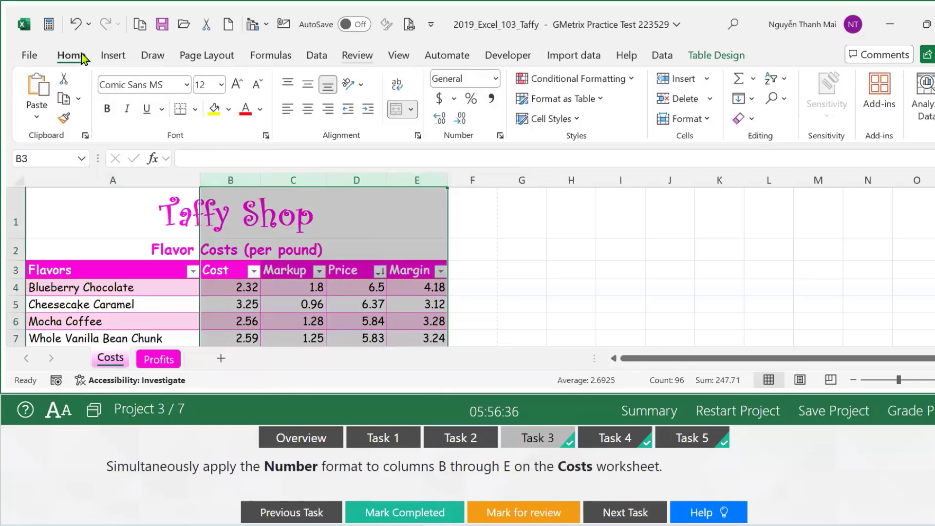
{"action": "left_click", "coordinate": [495, 79]}
{"action": "left_click", "coordinate": [493, 140]}
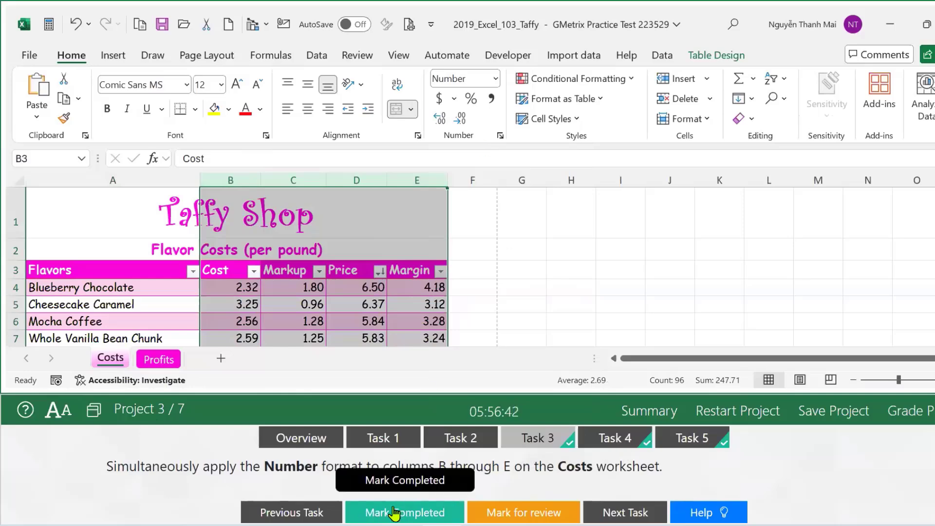
{"action": "left_click", "coordinate": [375, 511]}
{"action": "left_click", "coordinate": [593, 445]}
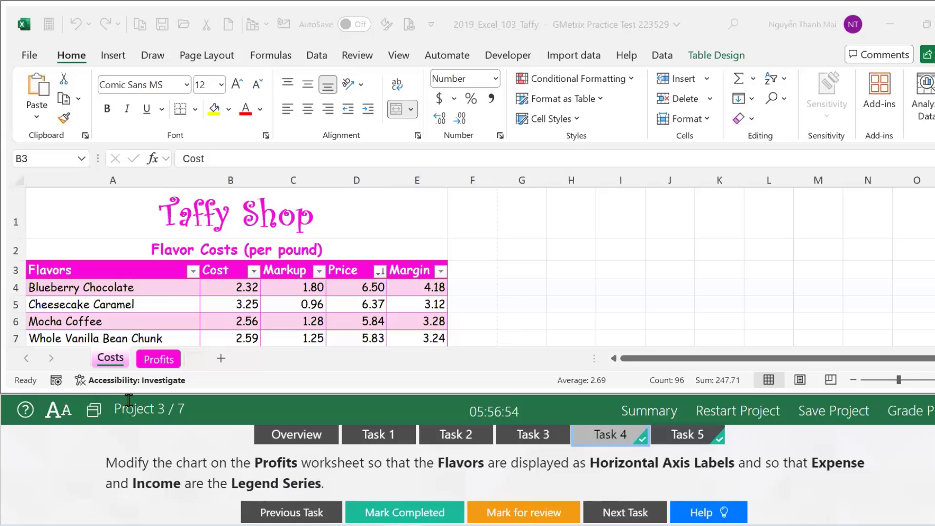
Open the Profits sheet and scroll through its flavor table and expense/income chart.
{"action": "left_click", "coordinate": [152, 363]}
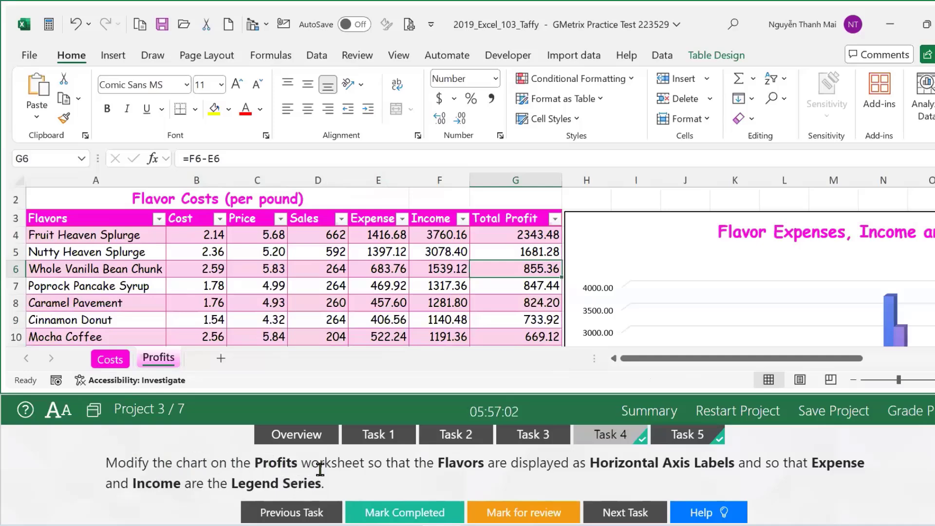
{"action": "left_click", "coordinate": [377, 465]}
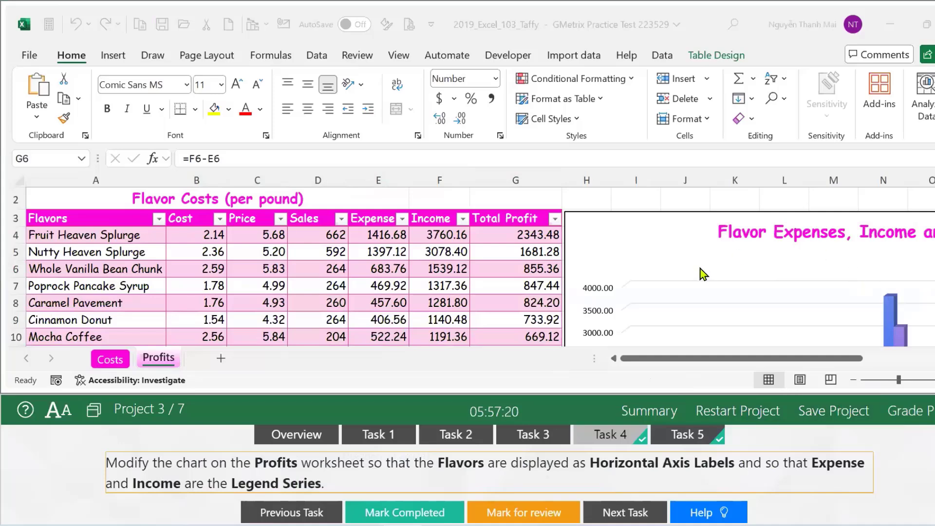
{"action": "scroll", "coordinate": [703, 271], "scroll_direction": "down", "scroll_amount": 3}
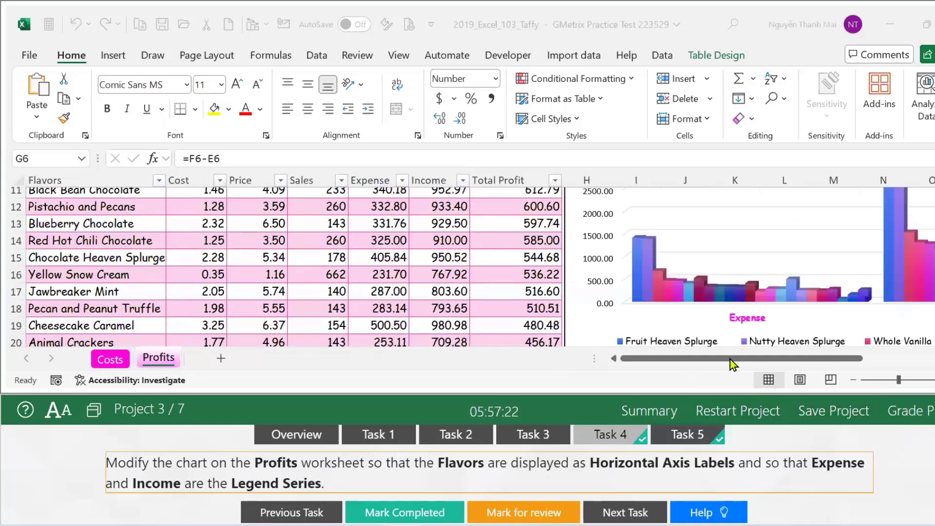
{"action": "left_click_drag", "start_coordinate": [782, 364], "coordinate": [811, 364]}
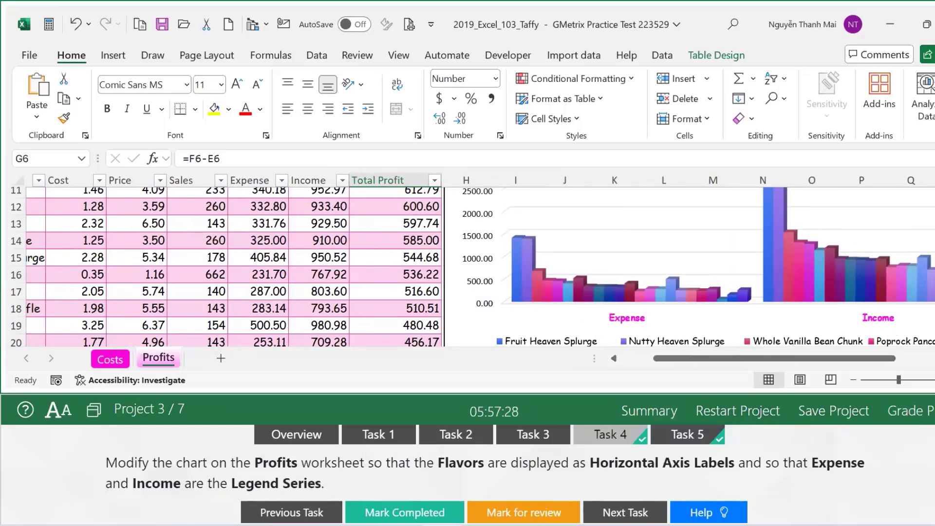
{"action": "left_click_drag", "start_coordinate": [711, 362], "coordinate": [628, 358]}
{"action": "scroll", "coordinate": [66, 284], "scroll_direction": "up", "scroll_amount": 4}
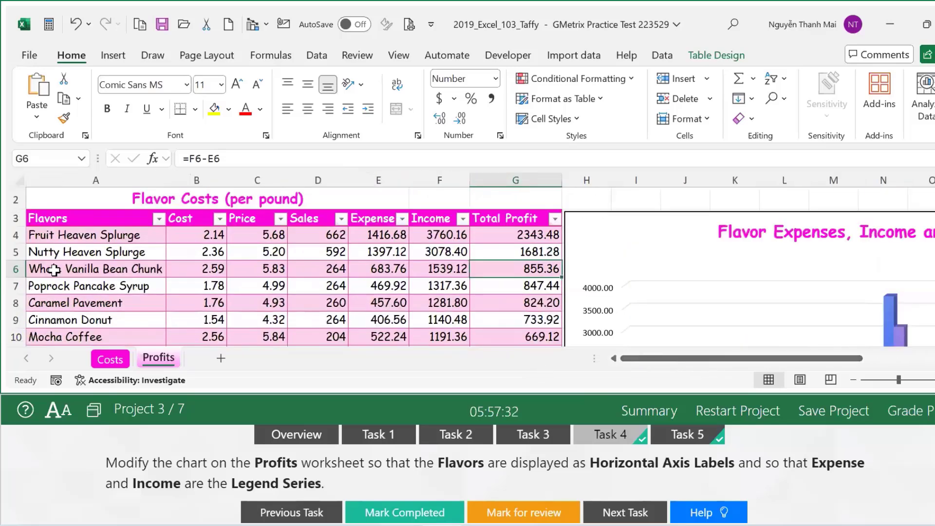
{"action": "scroll", "coordinate": [61, 243], "scroll_direction": "down", "scroll_amount": 3}
{"action": "scroll", "coordinate": [591, 324], "scroll_direction": "down", "scroll_amount": 3}
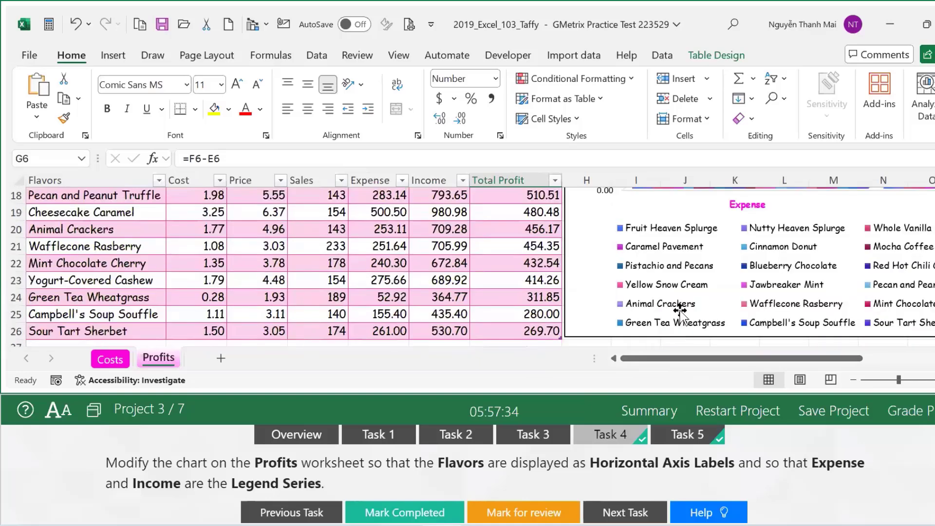
{"action": "scroll", "coordinate": [130, 252], "scroll_direction": "up", "scroll_amount": 6}
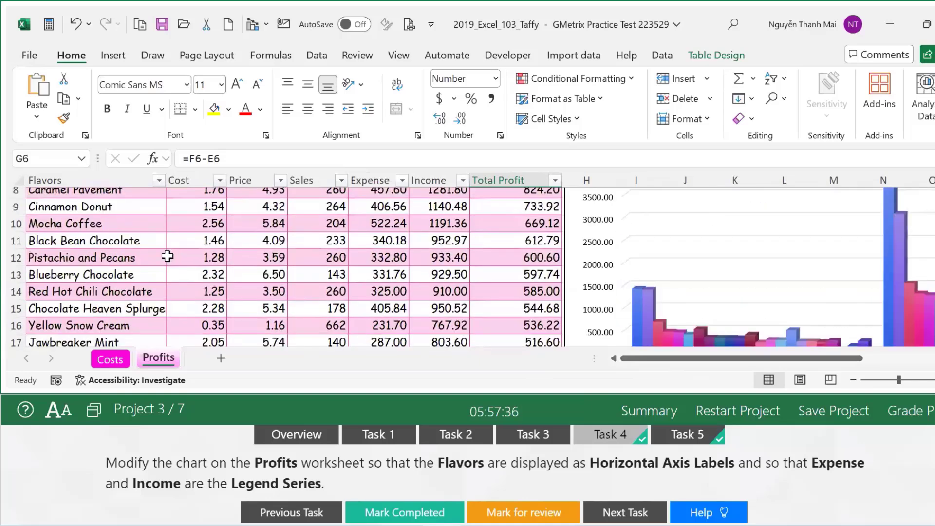
{"action": "left_click", "coordinate": [72, 272]}
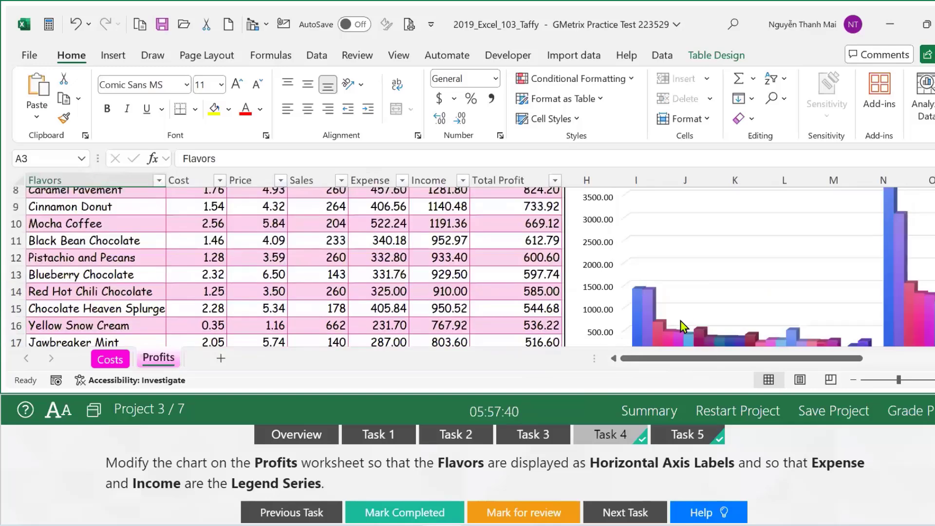
{"action": "scroll", "coordinate": [680, 321], "scroll_direction": "down", "scroll_amount": 3}
{"action": "scroll", "coordinate": [676, 318], "scroll_direction": "down", "scroll_amount": 3}
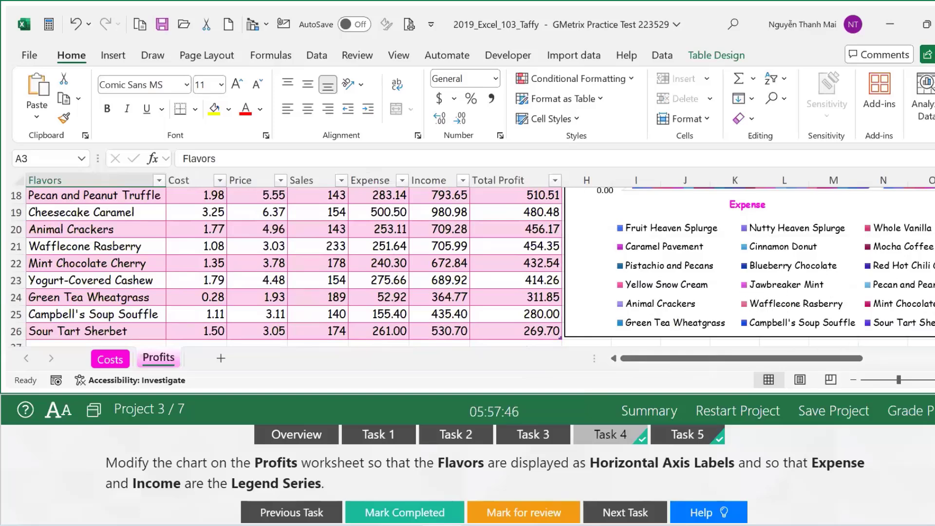
{"action": "scroll", "coordinate": [292, 268], "scroll_direction": "up", "scroll_amount": 3}
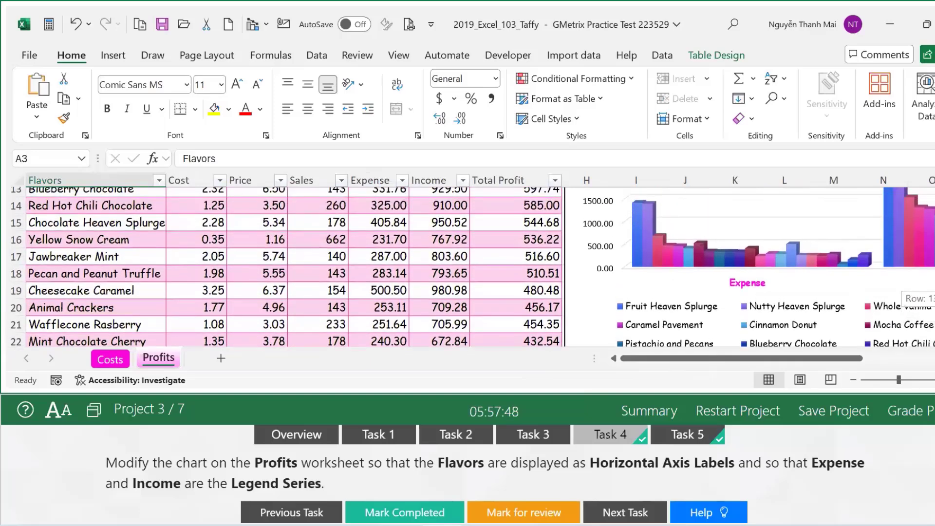
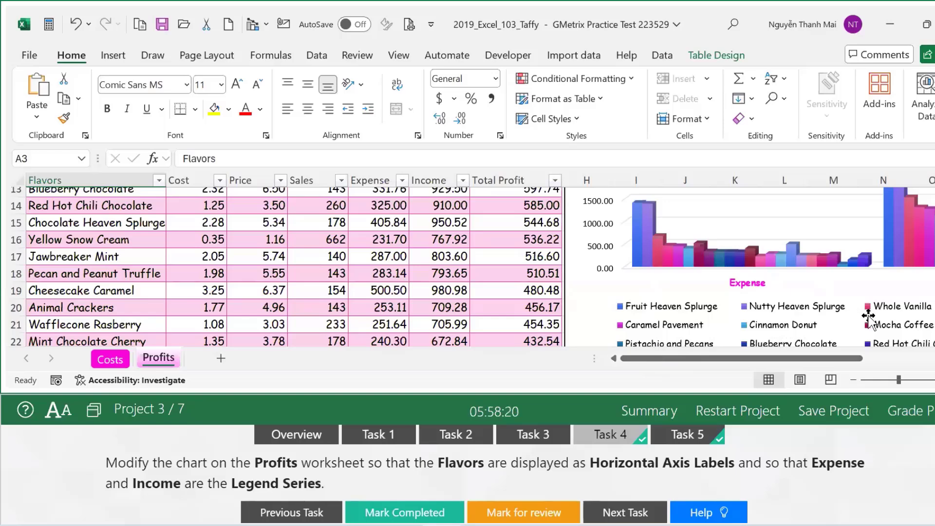
Use Switch Row/Column so the Profits chart shows flavors on the axis, then mark Task 4 completed.
{"action": "left_click", "coordinate": [717, 56]}
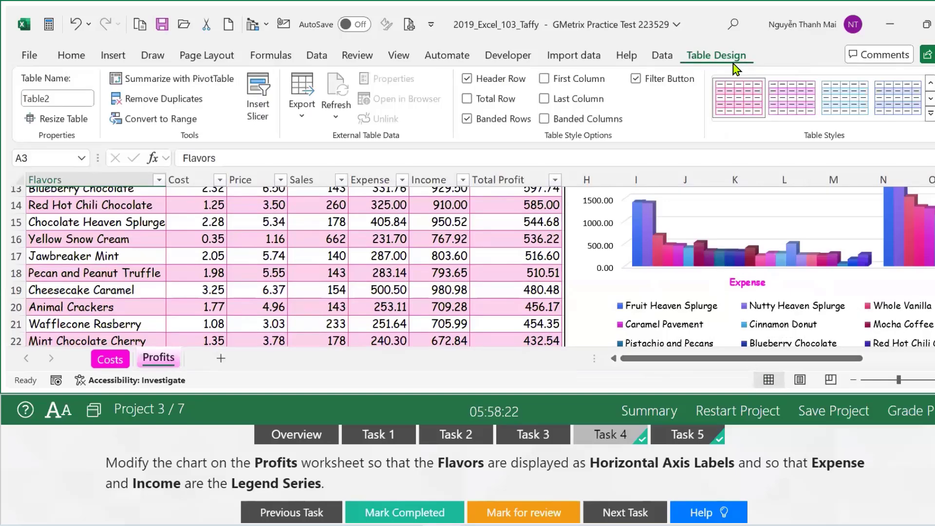
{"action": "left_click", "coordinate": [735, 268]}
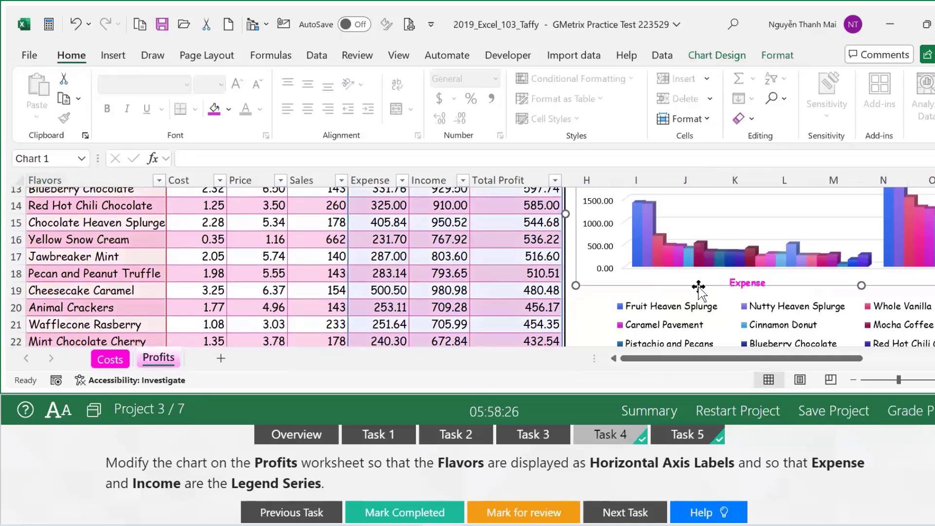
{"action": "left_click", "coordinate": [718, 55]}
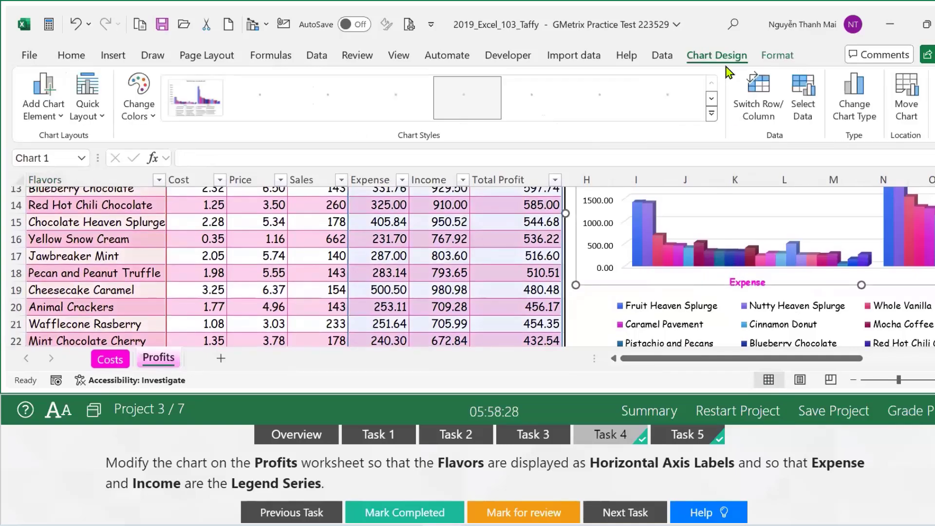
{"action": "left_click", "coordinate": [754, 116]}
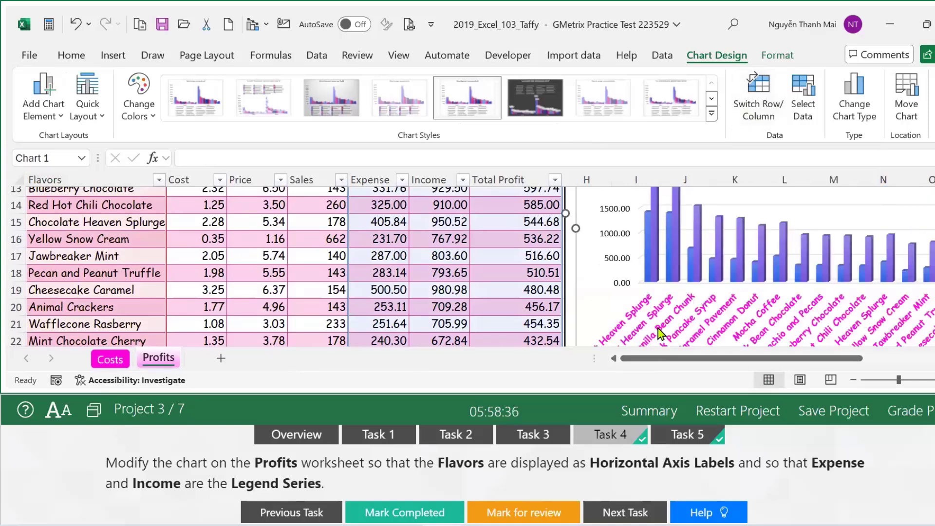
{"action": "scroll", "coordinate": [662, 329], "scroll_direction": "down", "scroll_amount": 3}
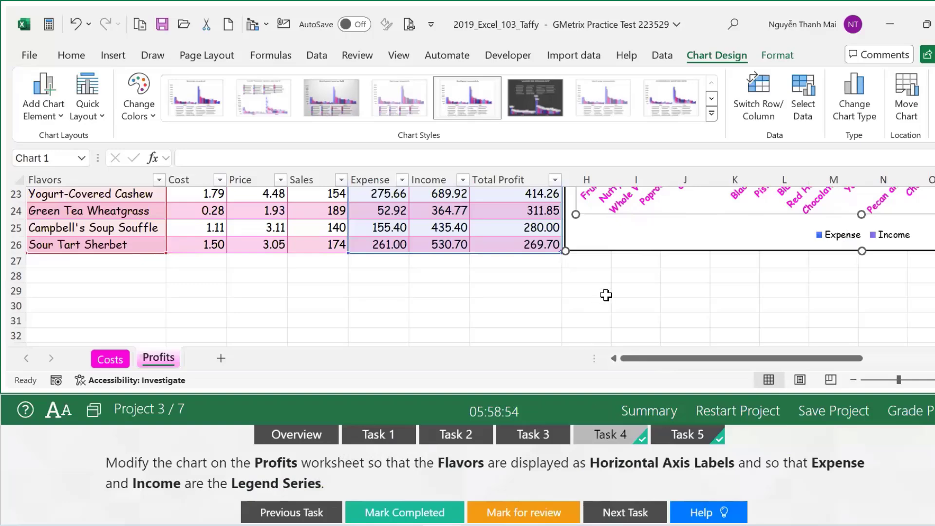
{"action": "scroll", "coordinate": [607, 297], "scroll_direction": "up", "scroll_amount": 3}
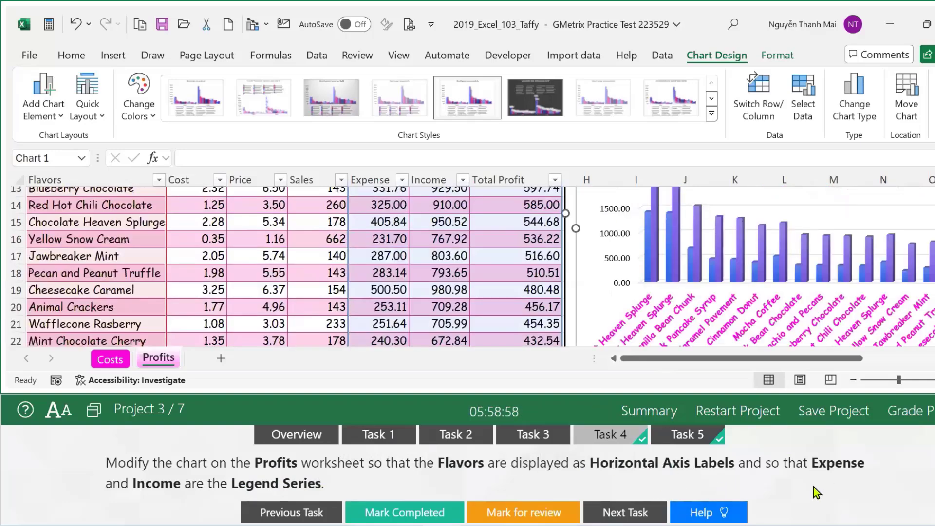
{"action": "left_click", "coordinate": [404, 513]}
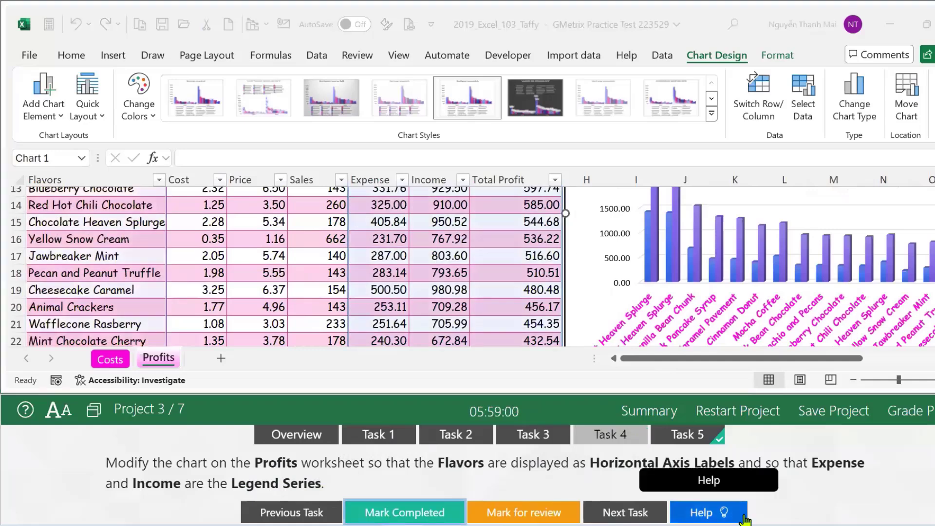
Set the Profits chart legend position to Top via Chart Elements, then mark Task 5 completed.
{"action": "left_click", "coordinate": [700, 441]}
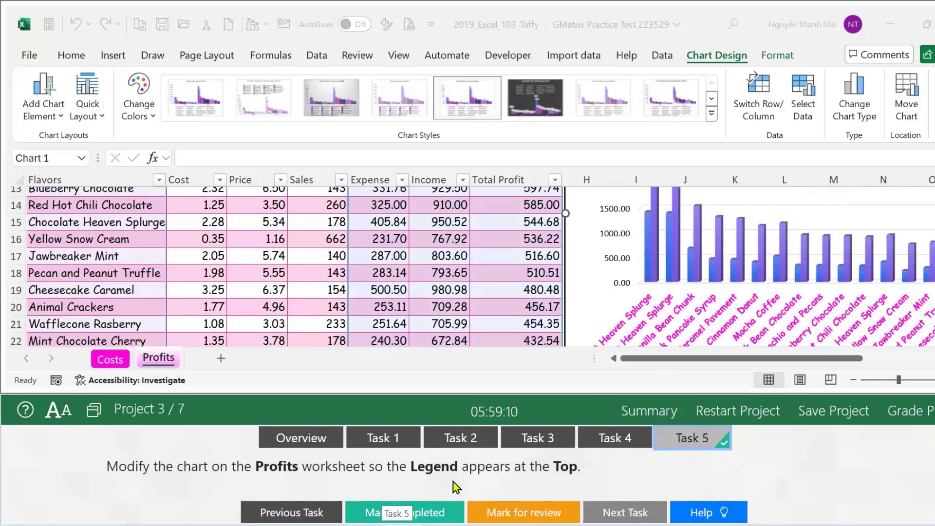
{"action": "left_click", "coordinate": [723, 359]}
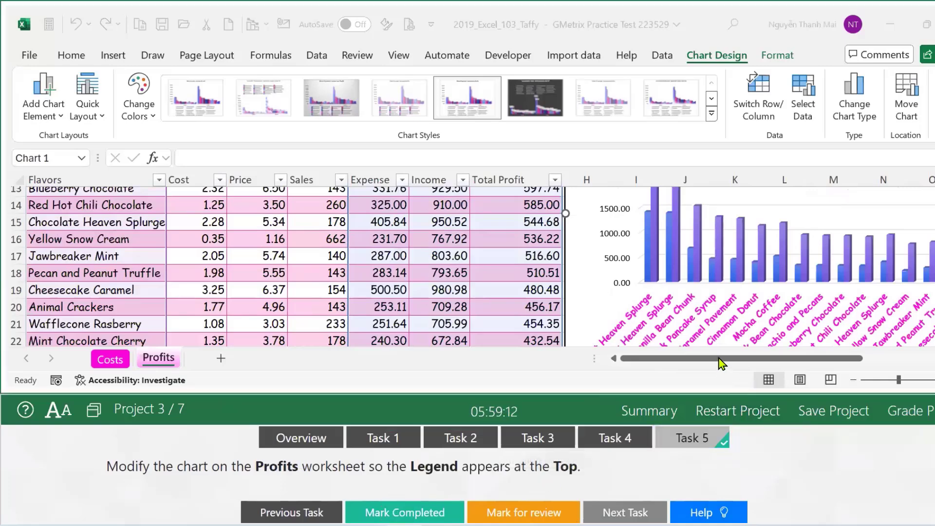
{"action": "left_click_drag", "start_coordinate": [810, 359], "coordinate": [878, 362]}
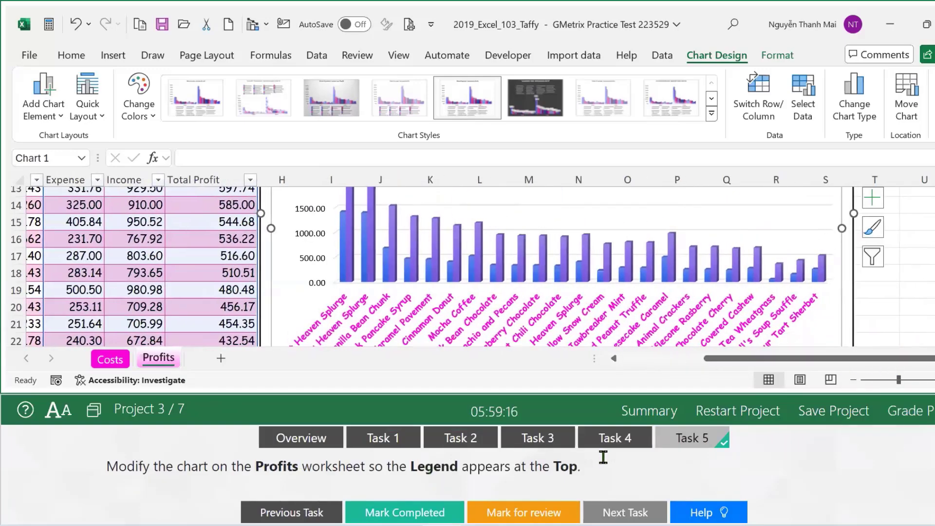
{"action": "left_click", "coordinate": [872, 201]}
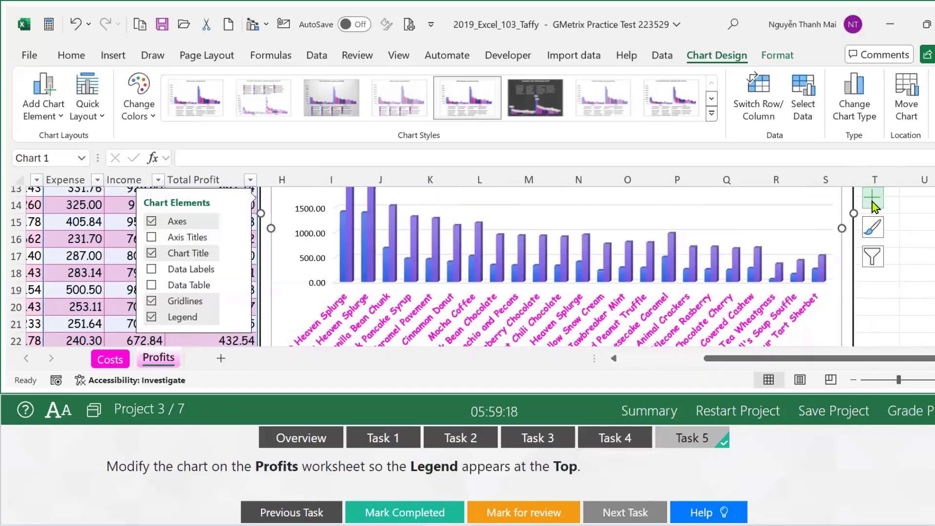
{"action": "left_click", "coordinate": [238, 317]}
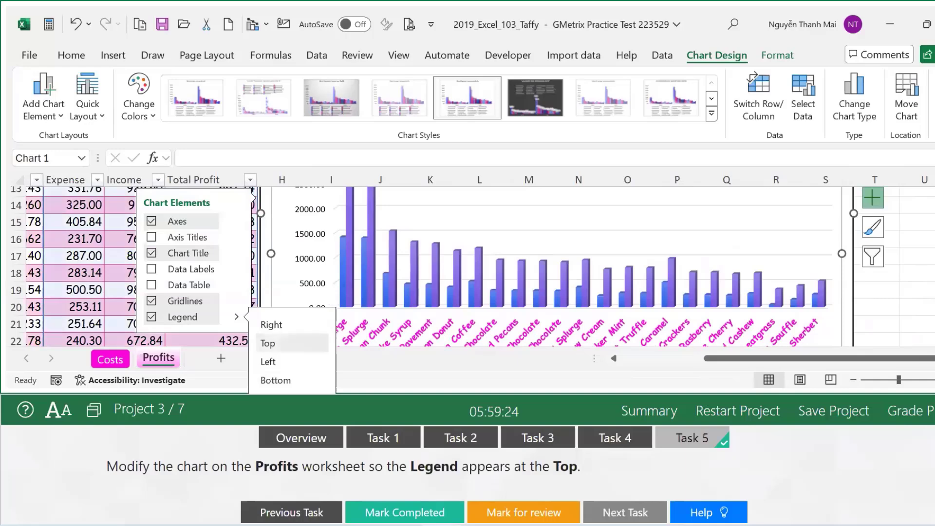
{"action": "left_click", "coordinate": [268, 343]}
{"action": "left_click", "coordinate": [407, 514]}
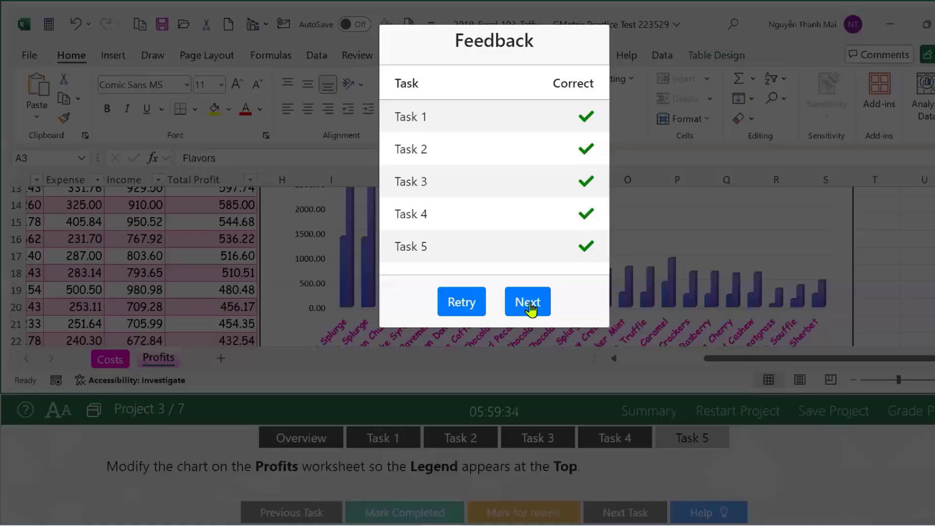
Grade Project 3, confirm restarting Project 4, and mark its Task 1 completed.
{"action": "left_click", "coordinate": [527, 304]}
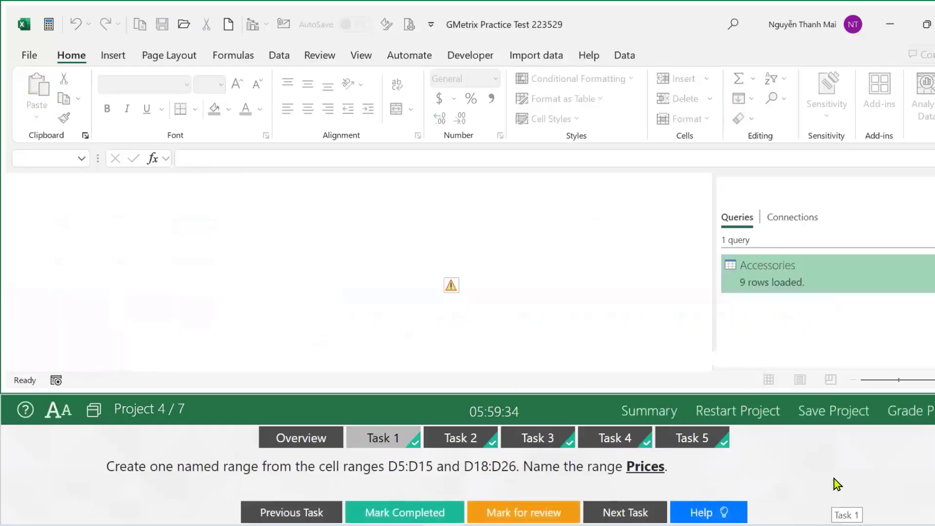
{"action": "left_click", "coordinate": [738, 411]}
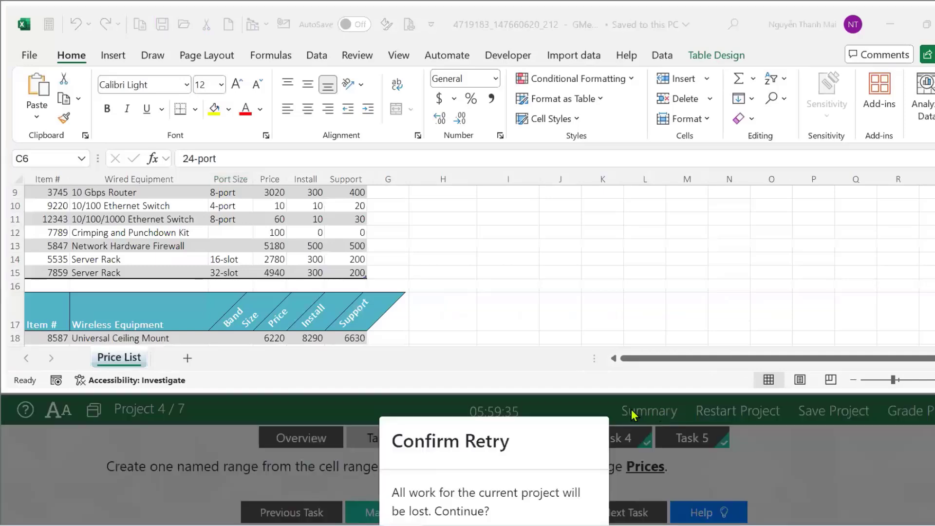
{"action": "key", "text": "Return"}
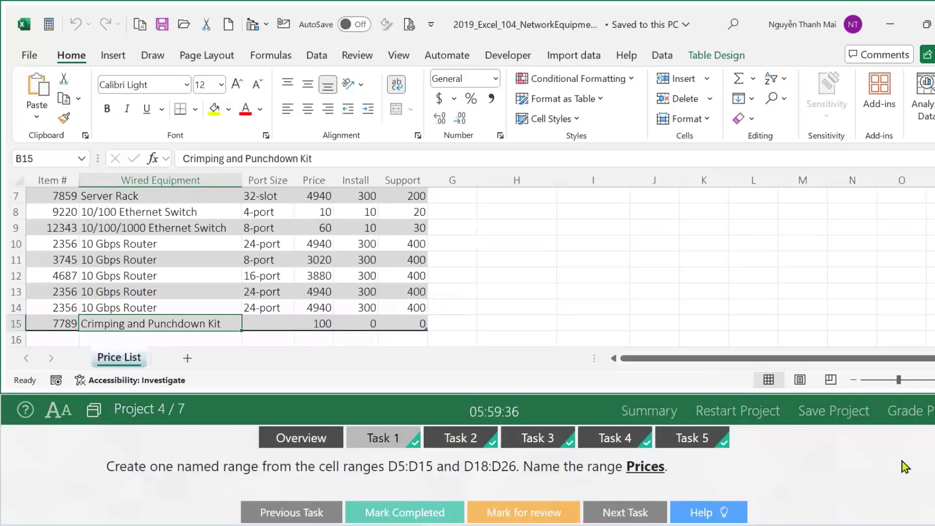
{"action": "left_click", "coordinate": [385, 516]}
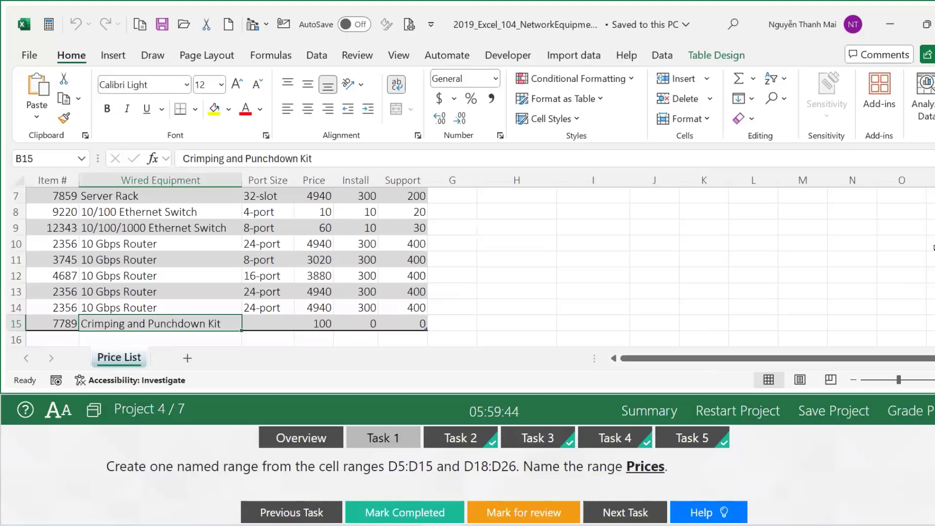
{"action": "scroll", "coordinate": [468, 268], "scroll_direction": "up", "scroll_amount": 1}
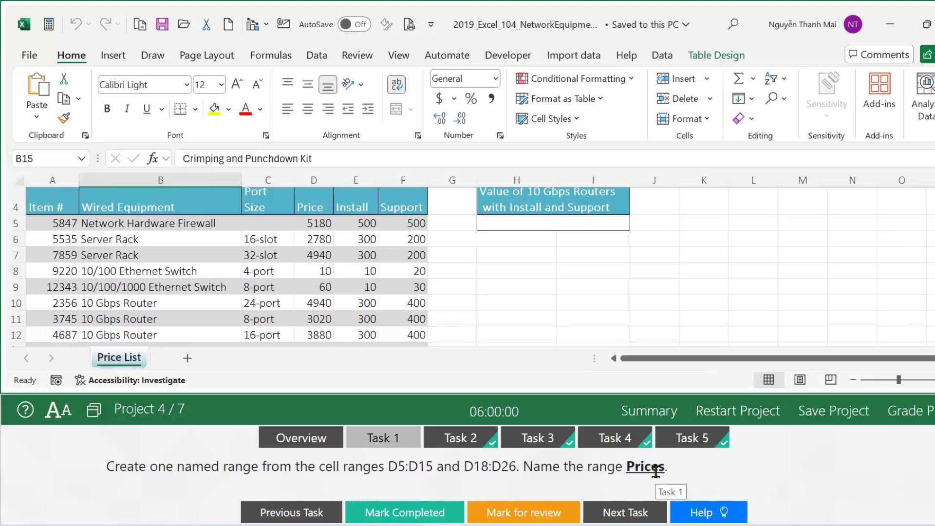
Select D5:D15 plus D18:D26 and define them as the named range 'Prices'.
{"action": "left_click", "coordinate": [310, 223]}
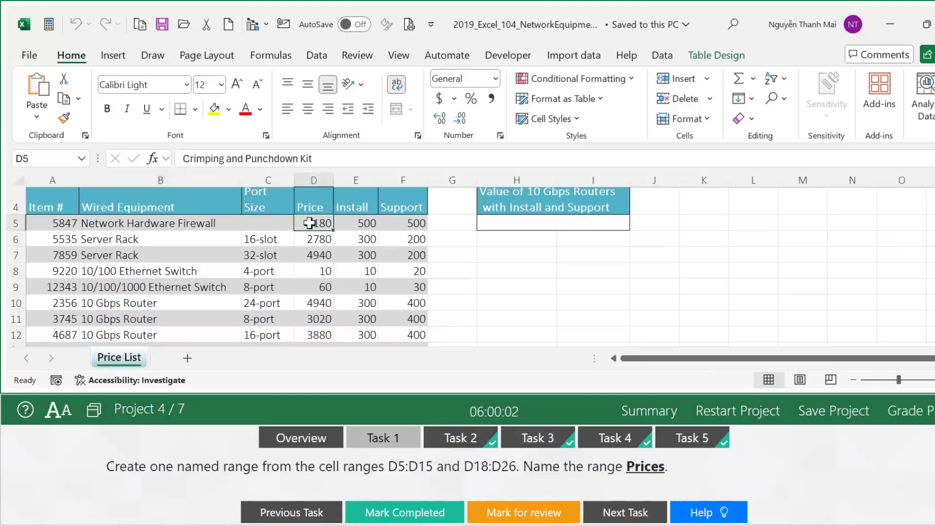
{"action": "scroll", "coordinate": [310, 223], "scroll_direction": "down", "scroll_amount": 3}
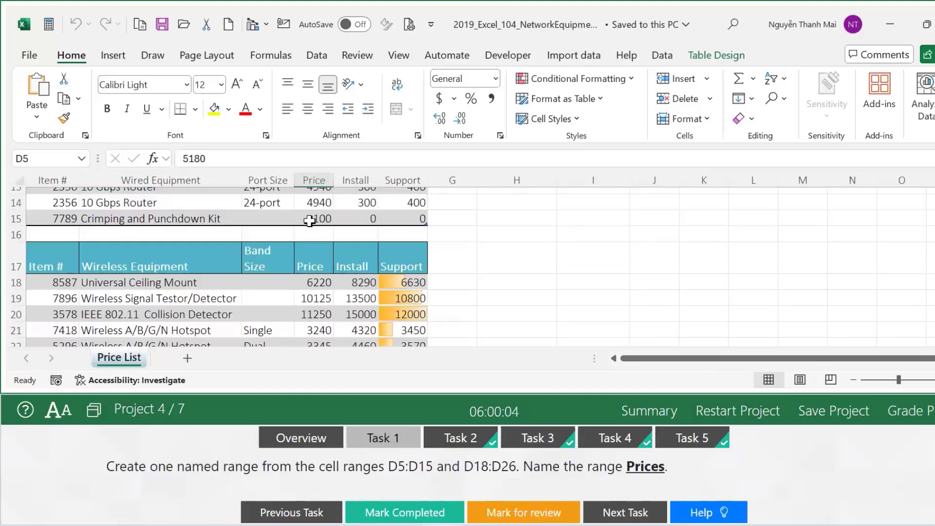
{"action": "left_click", "coordinate": [309, 221], "text": "shift"}
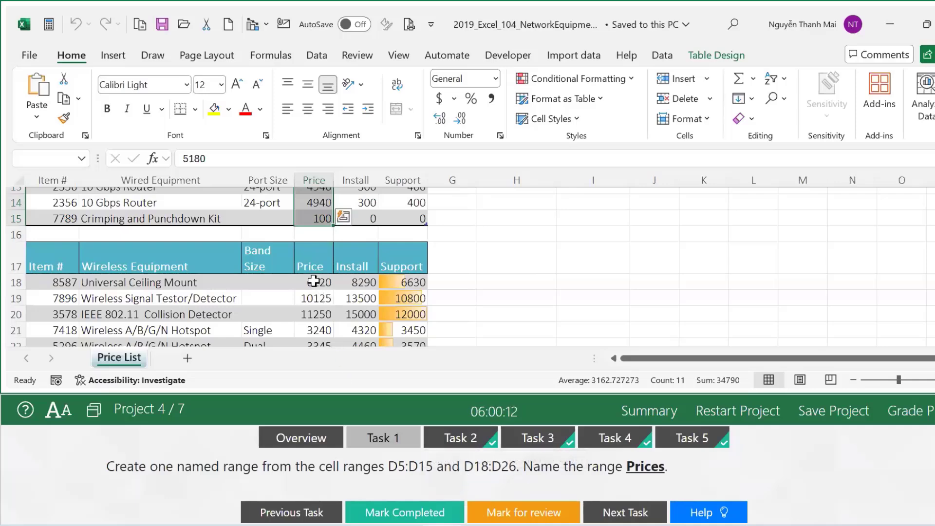
{"action": "left_click_drag", "start_coordinate": [313, 282], "coordinate": [314, 322]}
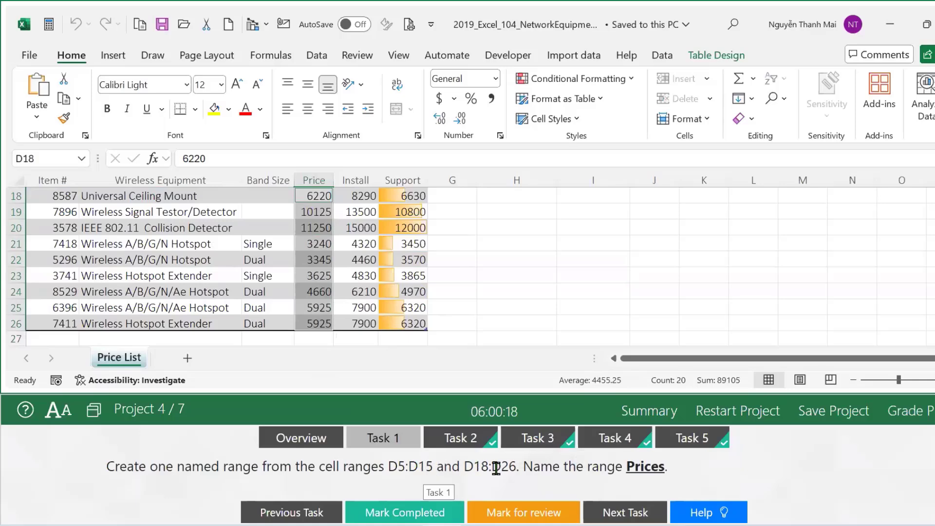
{"action": "scroll", "coordinate": [383, 374], "scroll_direction": "up", "scroll_amount": 3}
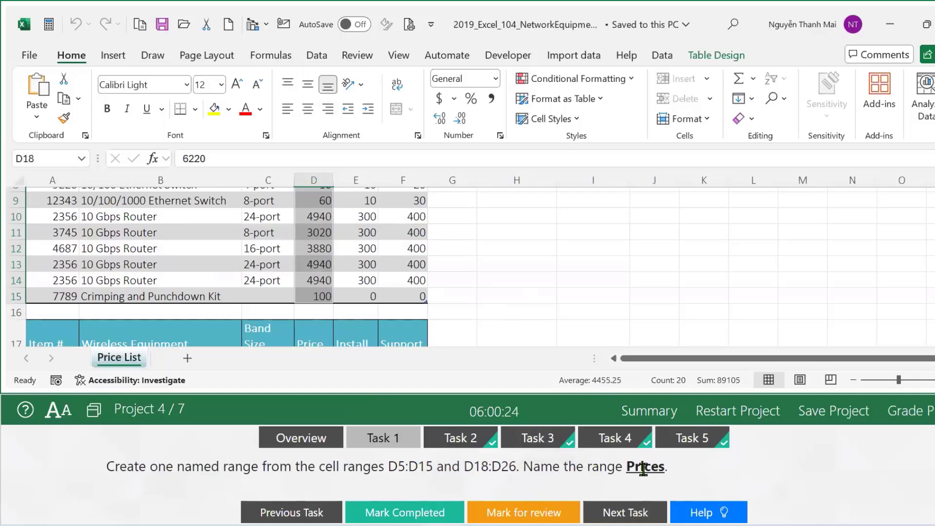
{"action": "left_click", "coordinate": [331, 65]}
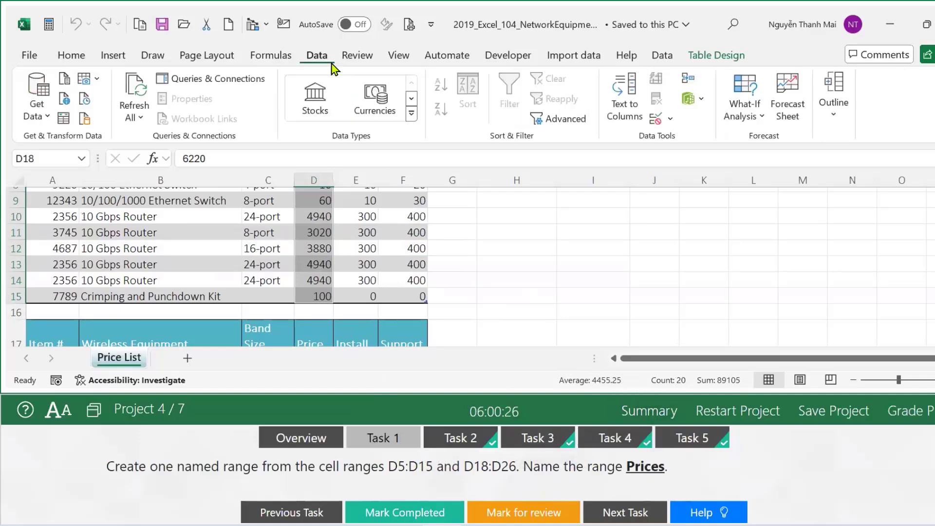
{"action": "left_click", "coordinate": [268, 61]}
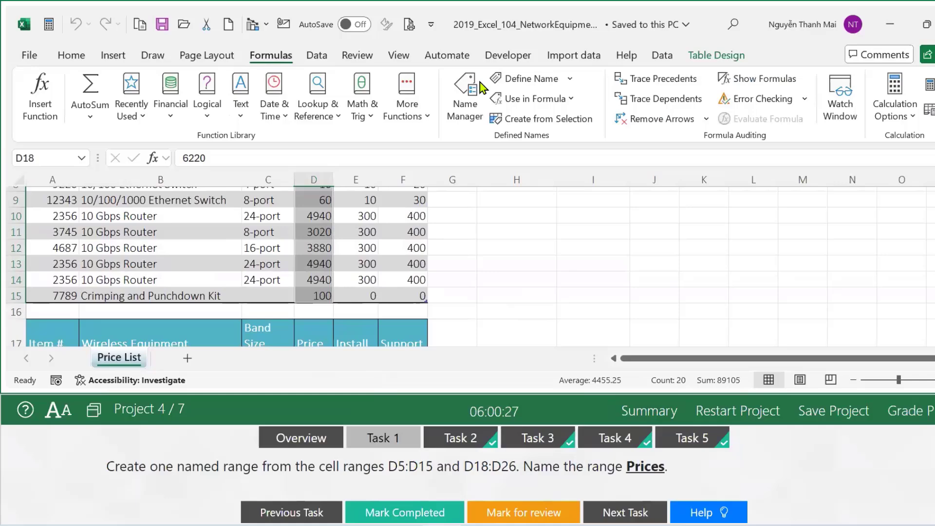
{"action": "left_click", "coordinate": [520, 80]}
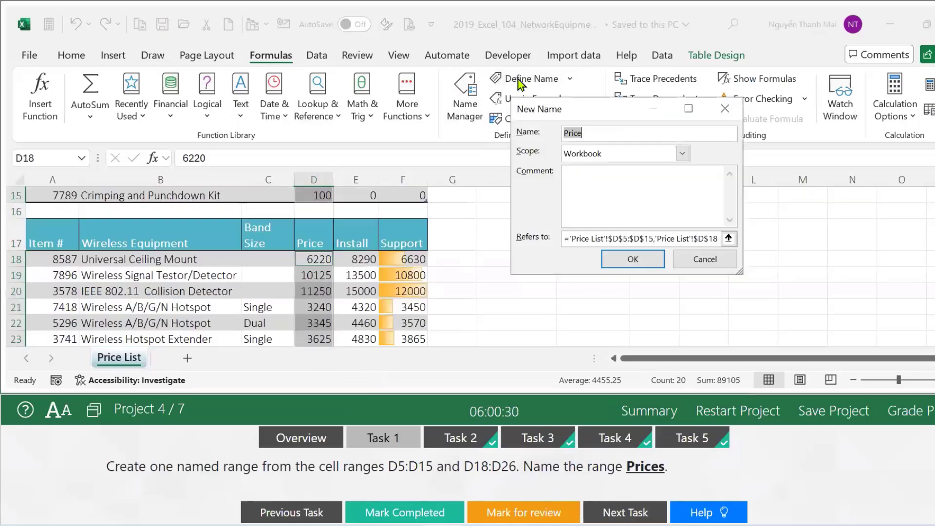
{"action": "left_click", "coordinate": [591, 130]}
{"action": "left_click", "coordinate": [609, 261]}
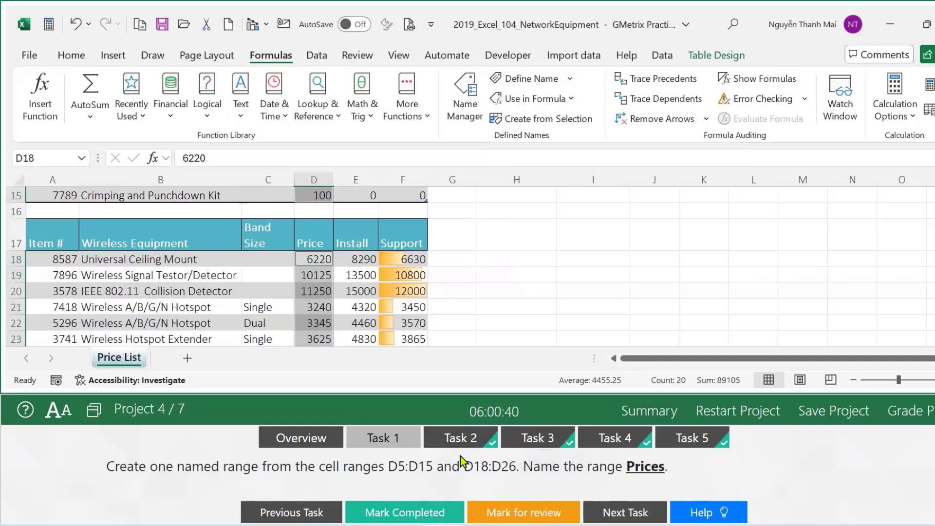
Advance to Task 2 and cancel the stray 'h5' entry so D18 shows 6220 again.
{"action": "left_click", "coordinate": [405, 513]}
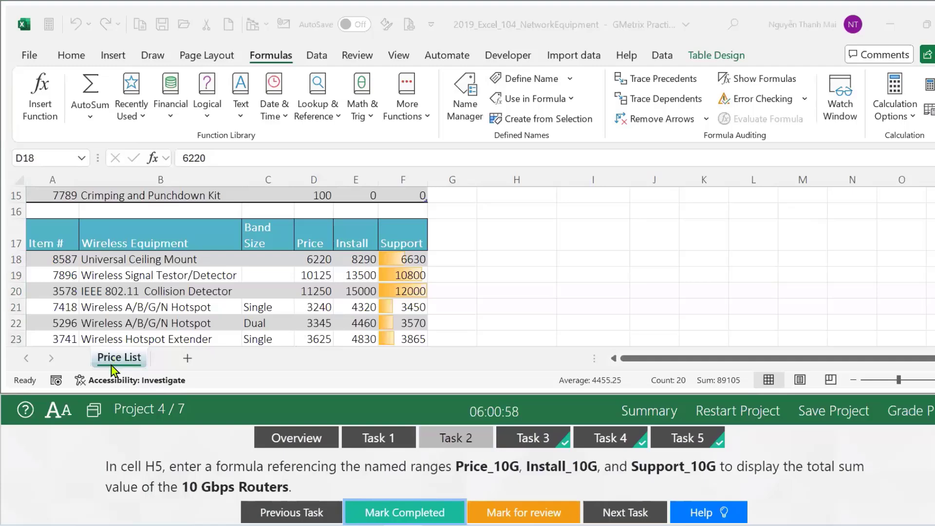
{"action": "left_click", "coordinate": [44, 155]}
{"action": "left_click", "coordinate": [44, 155]}
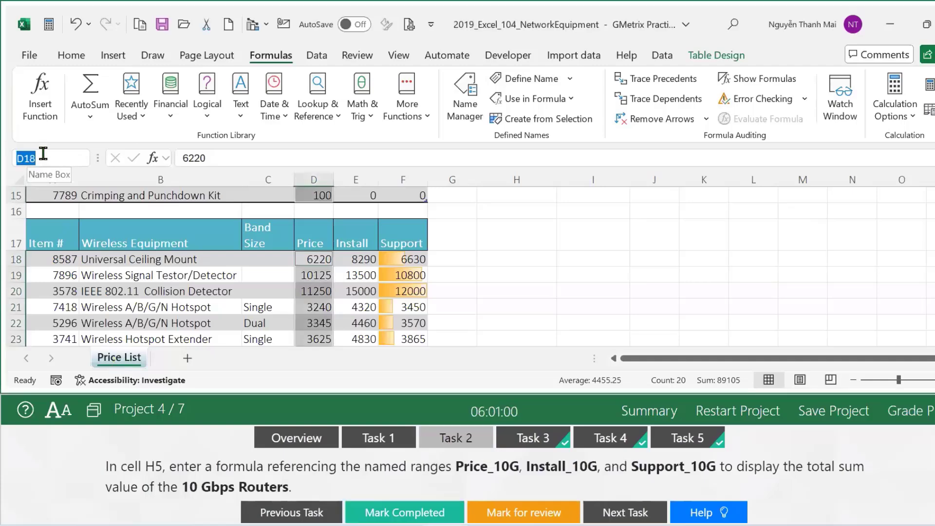
{"action": "type", "text": "h5"}
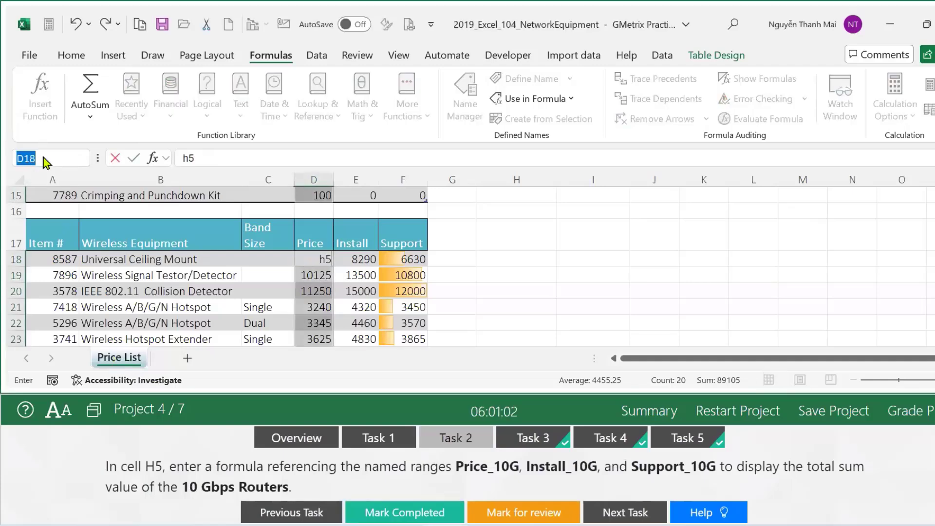
{"action": "key", "text": "Escape"}
{"action": "left_click", "coordinate": [634, 271]}
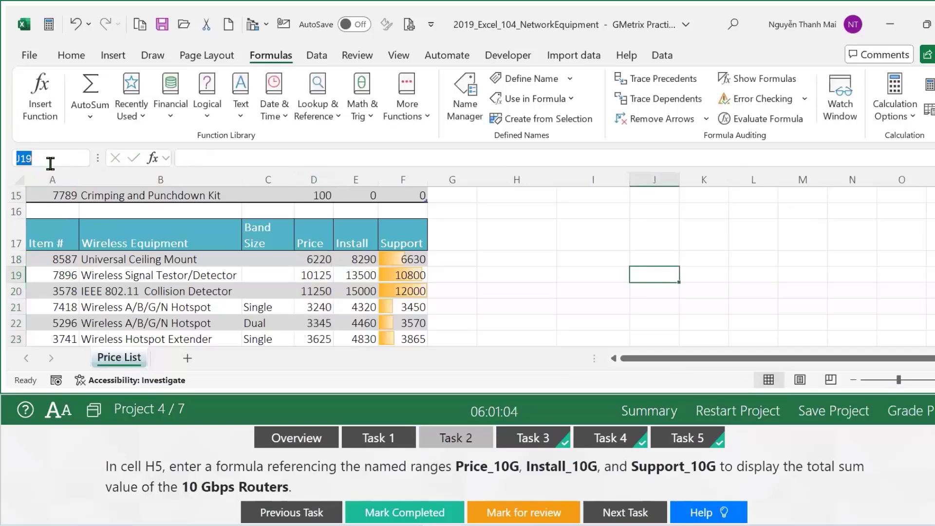
{"action": "left_click", "coordinate": [514, 269]}
{"action": "left_click", "coordinate": [312, 258]}
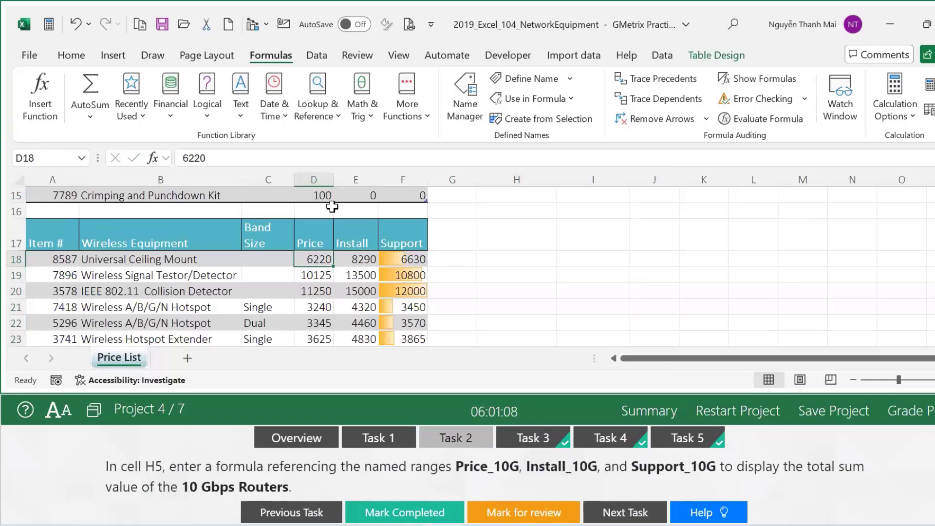
{"action": "left_click_drag", "start_coordinate": [612, 244], "coordinate": [614, 250]}
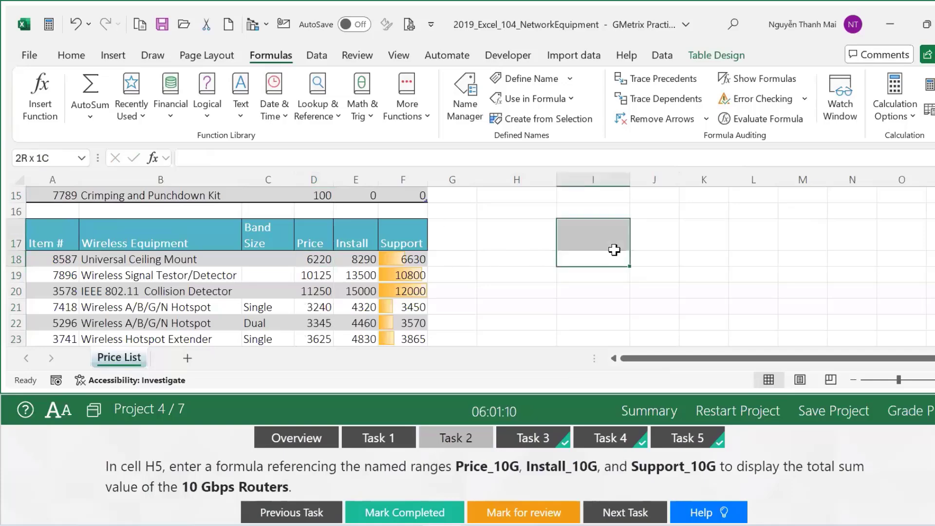
{"action": "left_click", "coordinate": [602, 272]}
Jump to cell H5 using the Name Box.
{"action": "left_click", "coordinate": [43, 157]}
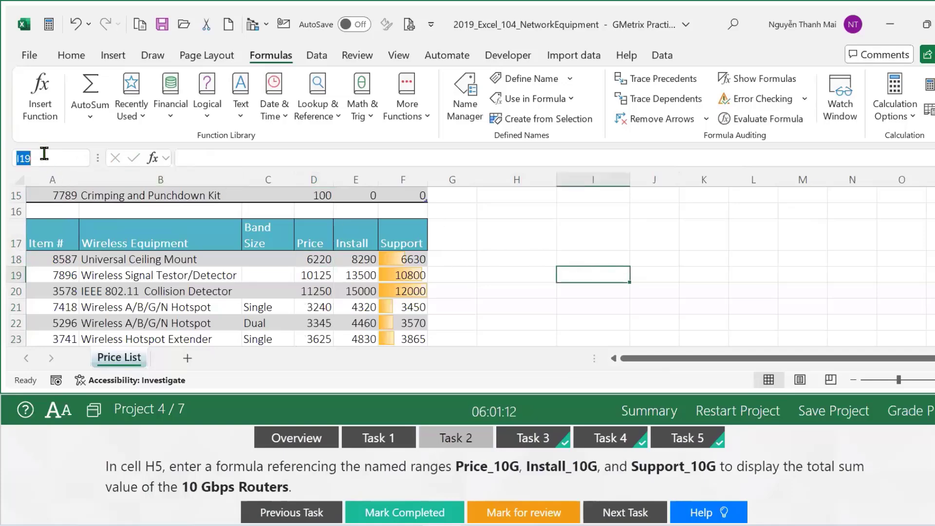
{"action": "type", "text": "h5"}
{"action": "key", "text": "Return"}
{"action": "scroll", "coordinate": [511, 212], "scroll_direction": "up", "scroll_amount": 2}
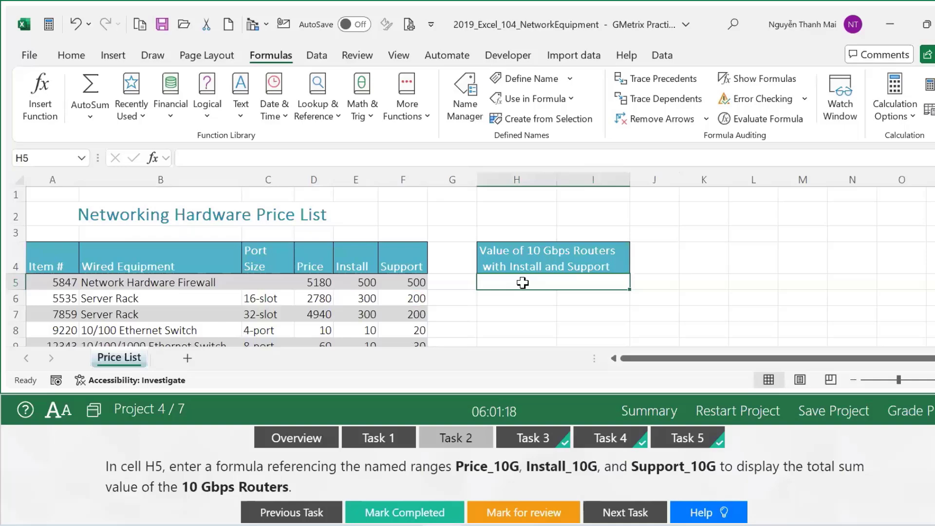
Enter =SUM(Price_10G,Install_10G,Support_10G) in H5, giving 25220.
{"action": "type", "text": "="}
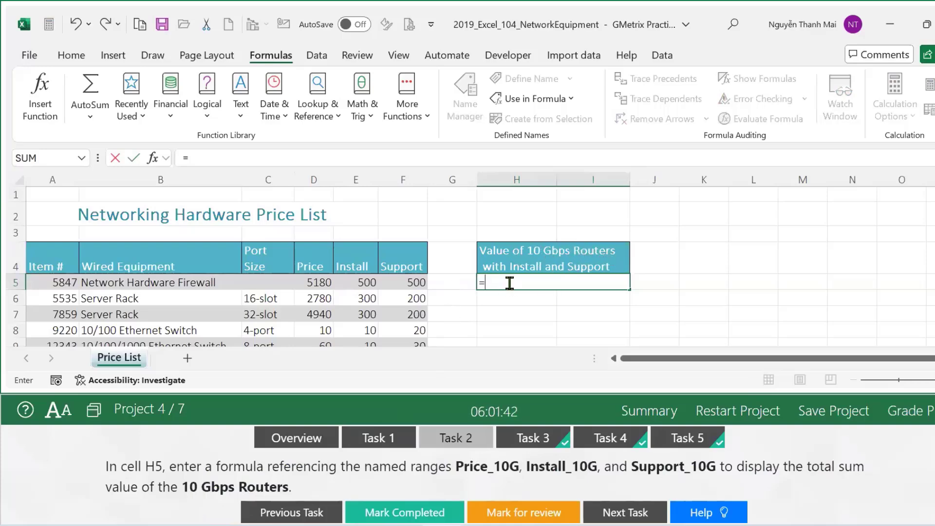
{"action": "type", "text": "sum"}
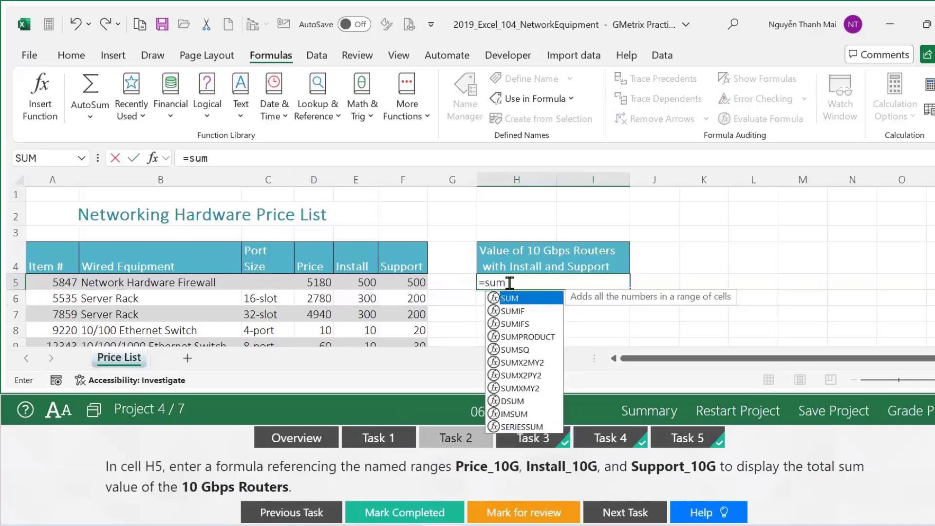
{"action": "key", "text": "Tab"}
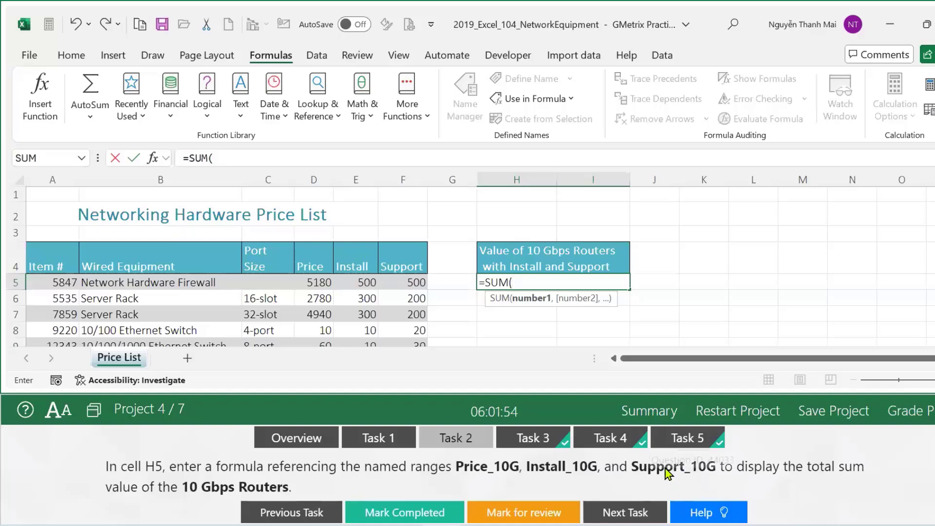
{"action": "type", "text": "p"}
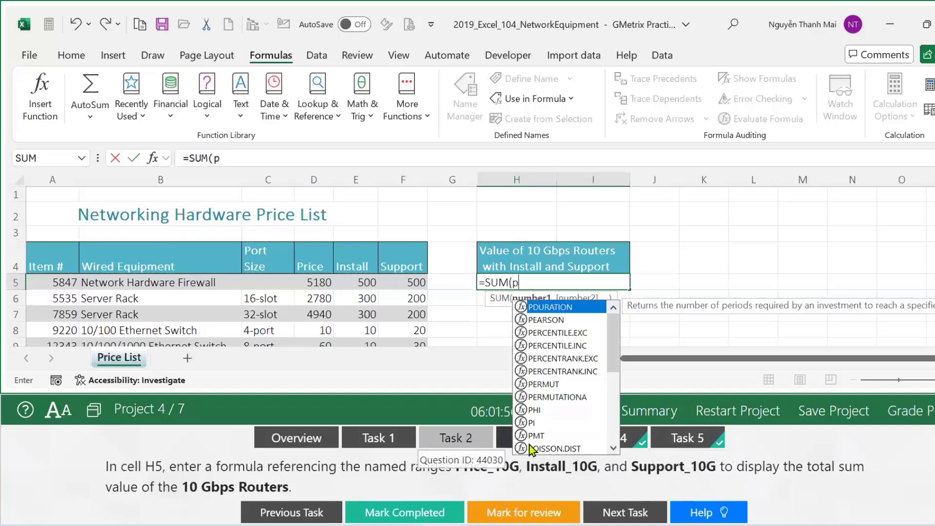
{"action": "type", "text": "r"}
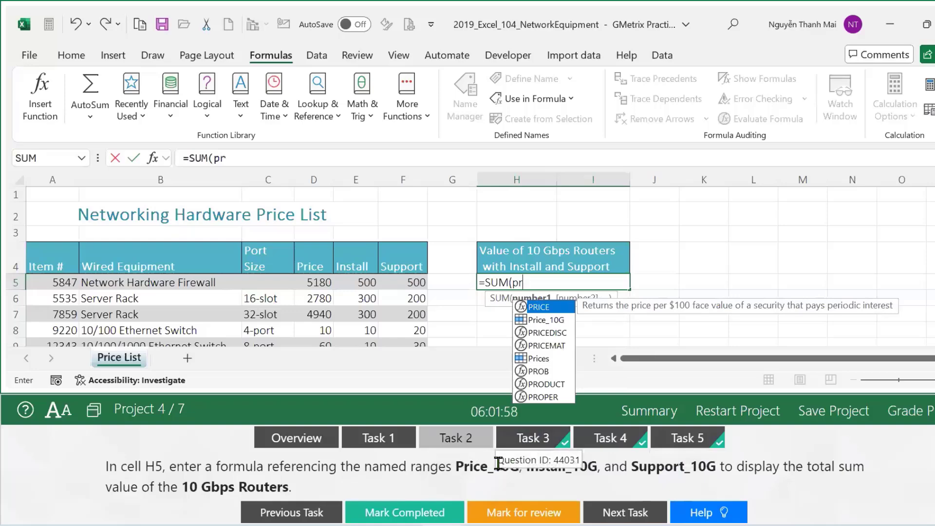
{"action": "left_click", "coordinate": [545, 322]}
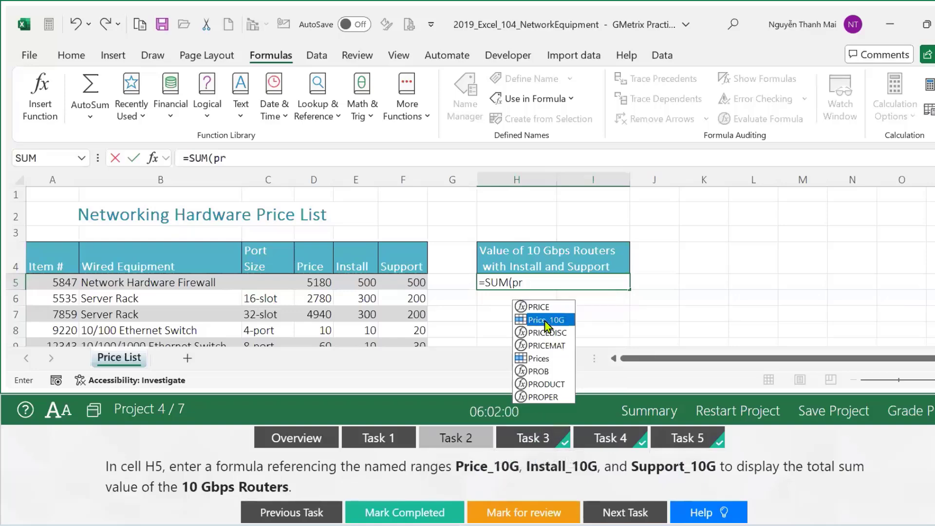
{"action": "double_click", "coordinate": [546, 320]}
{"action": "type", "text": ","}
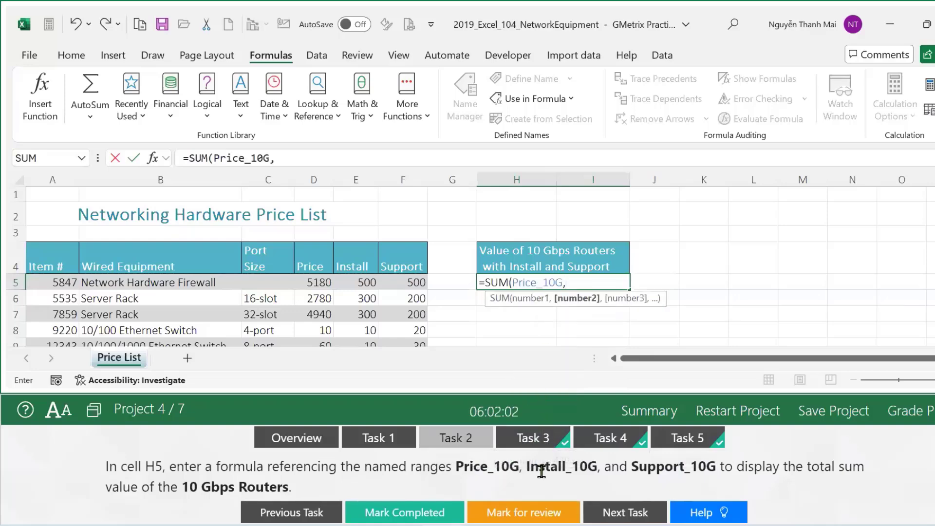
{"action": "type", "text": "i"}
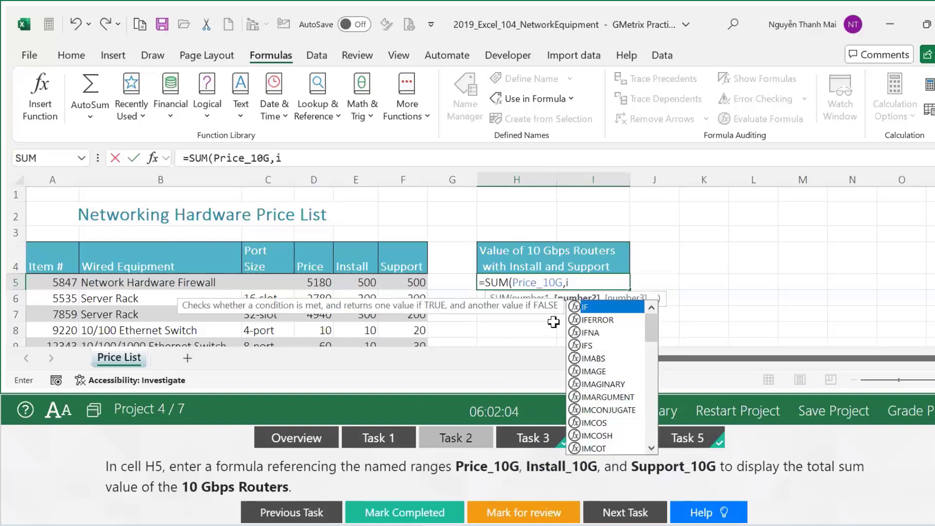
{"action": "type", "text": "n"}
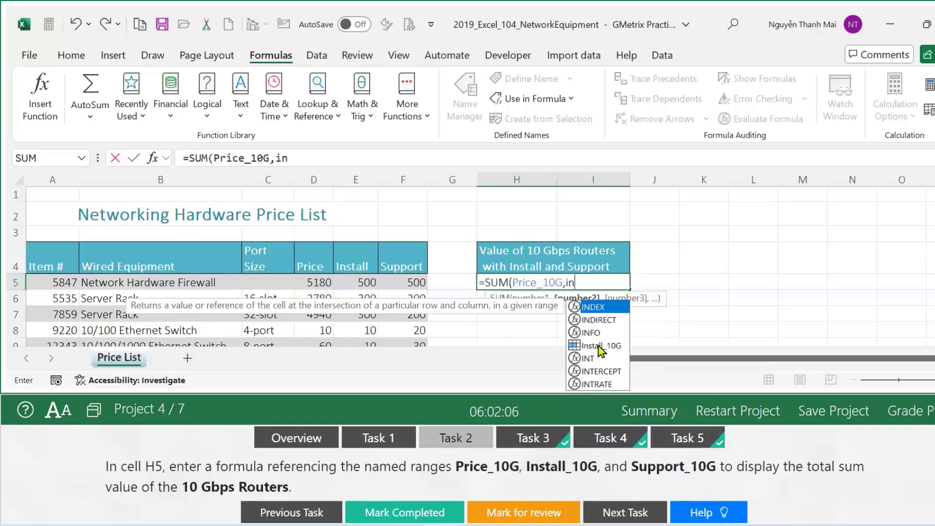
{"action": "double_click", "coordinate": [599, 346]}
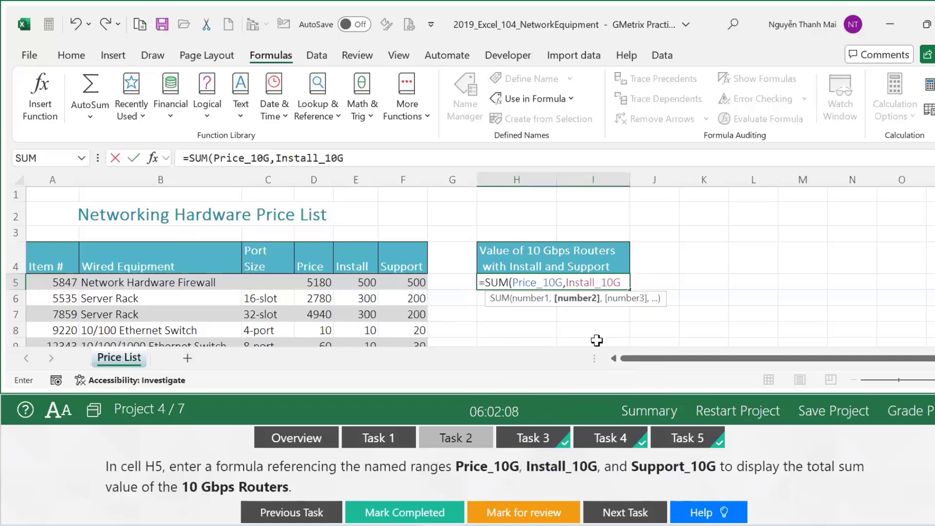
{"action": "type", "text": ","}
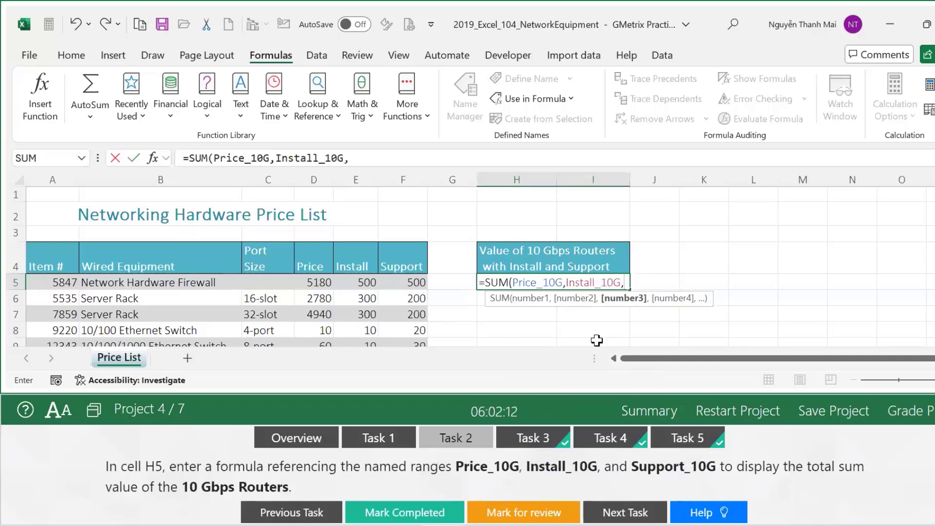
{"action": "type", "text": "su"}
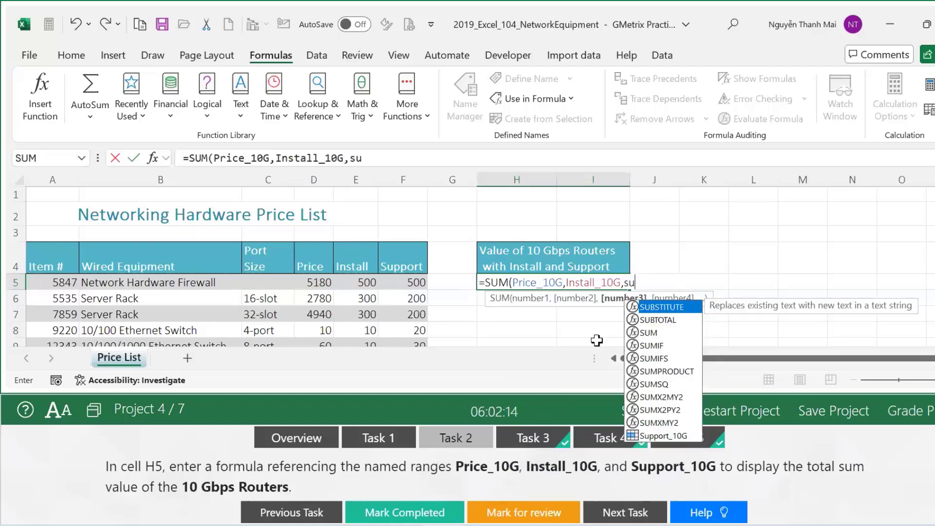
{"action": "left_click", "coordinate": [680, 423]}
{"action": "left_click", "coordinate": [678, 437]}
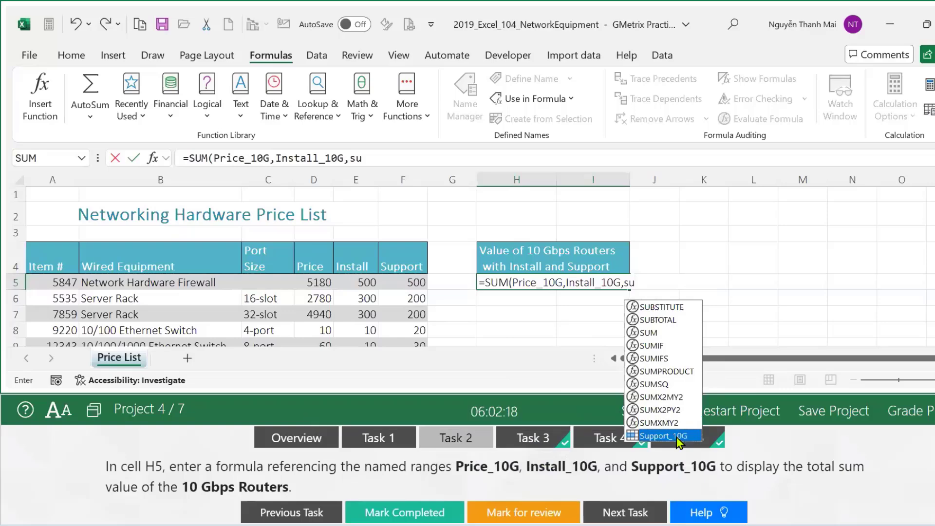
{"action": "double_click", "coordinate": [678, 438]}
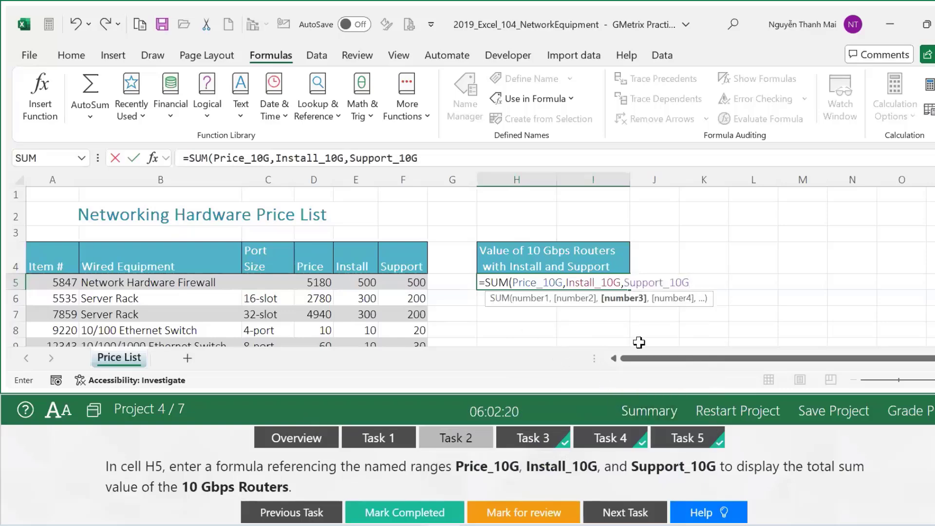
{"action": "key", "text": "Return"}
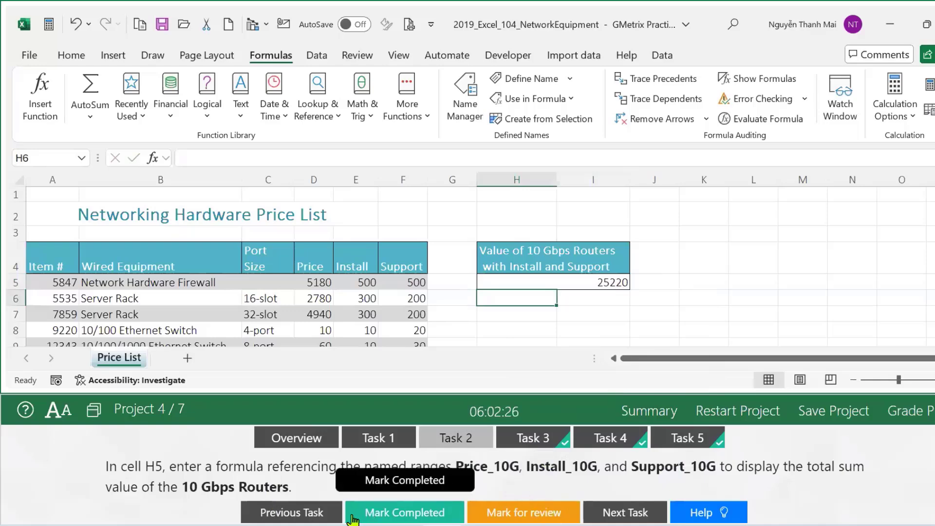
Mark Task 2 completed and bring up the Task 3 instructions.
{"action": "left_click", "coordinate": [369, 514]}
{"action": "left_click", "coordinate": [608, 440]}
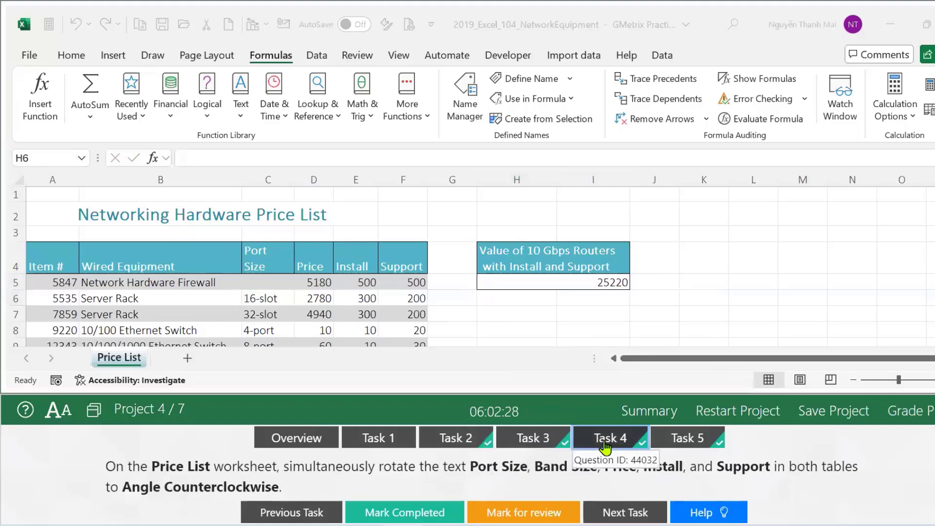
{"action": "left_click", "coordinate": [469, 448]}
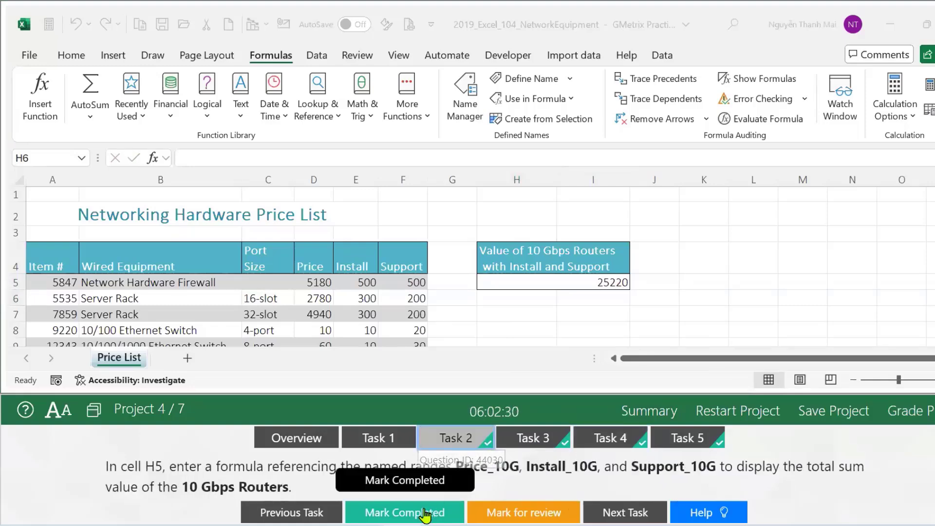
{"action": "left_click", "coordinate": [524, 448]}
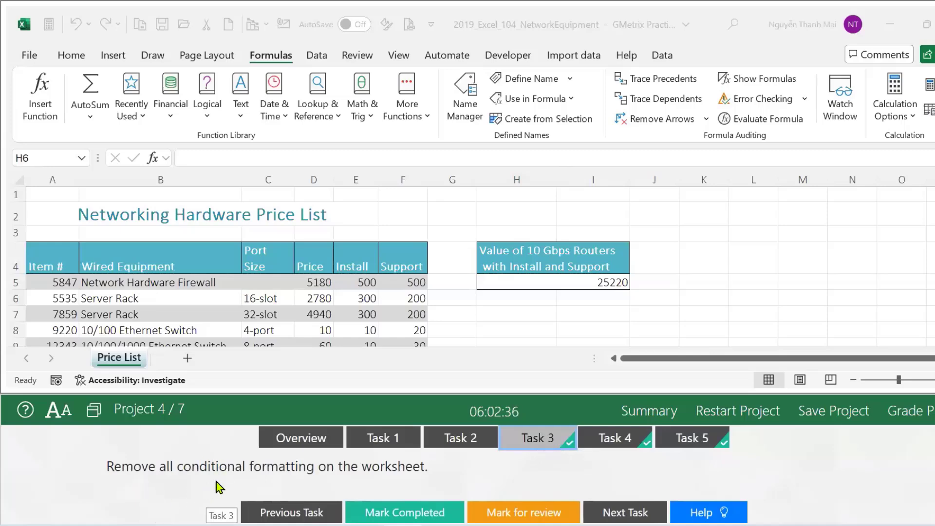
Clear conditional formatting rules from the entire Price List sheet, mark Task 3 completed, and view Task 4.
{"action": "left_click", "coordinate": [81, 63]}
{"action": "left_click", "coordinate": [80, 65]}
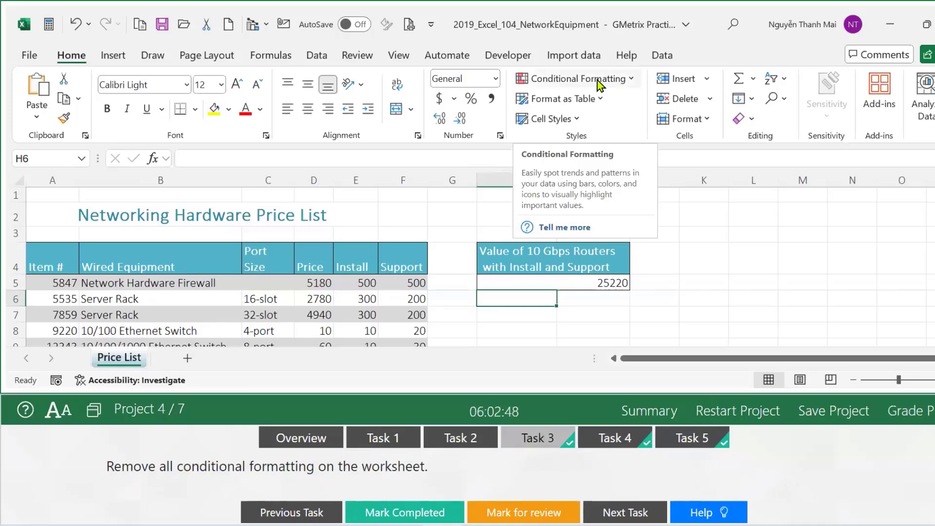
{"action": "left_click", "coordinate": [630, 81]}
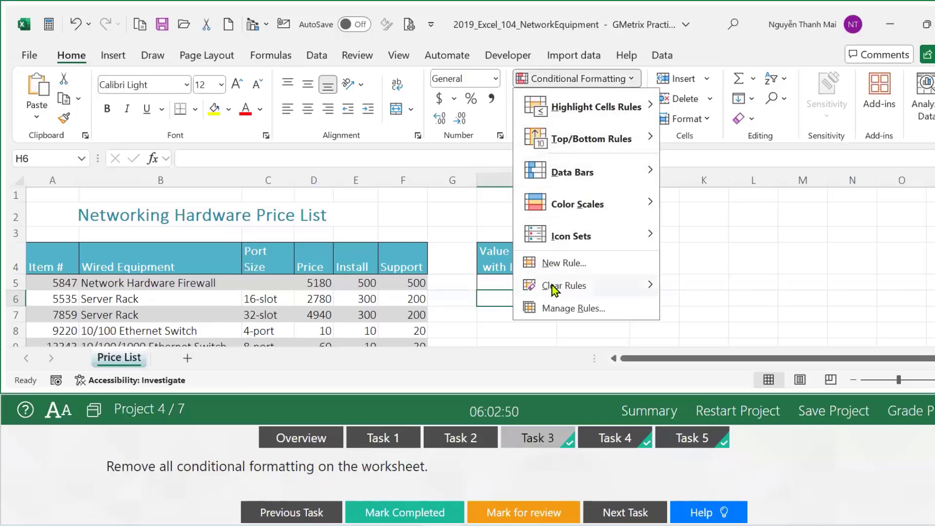
{"action": "mouse_move", "coordinate": [554, 289]}
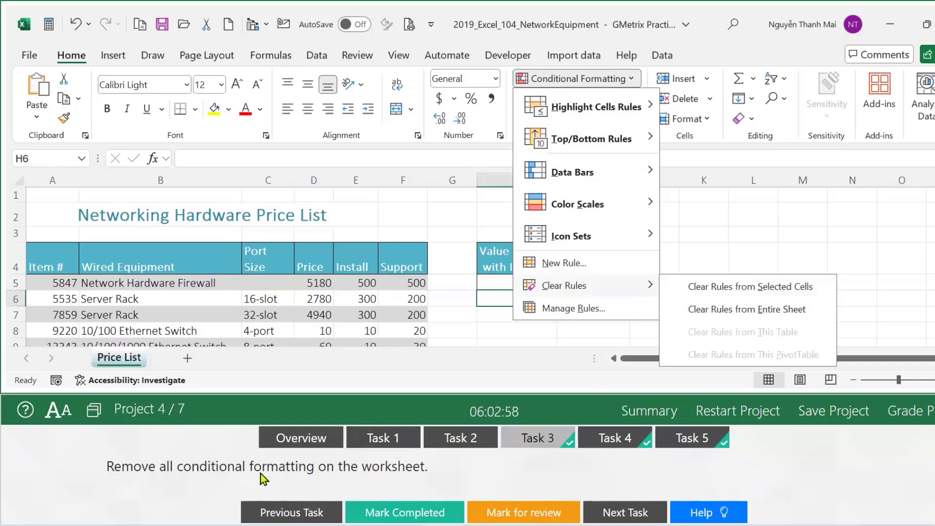
{"action": "left_click", "coordinate": [760, 310]}
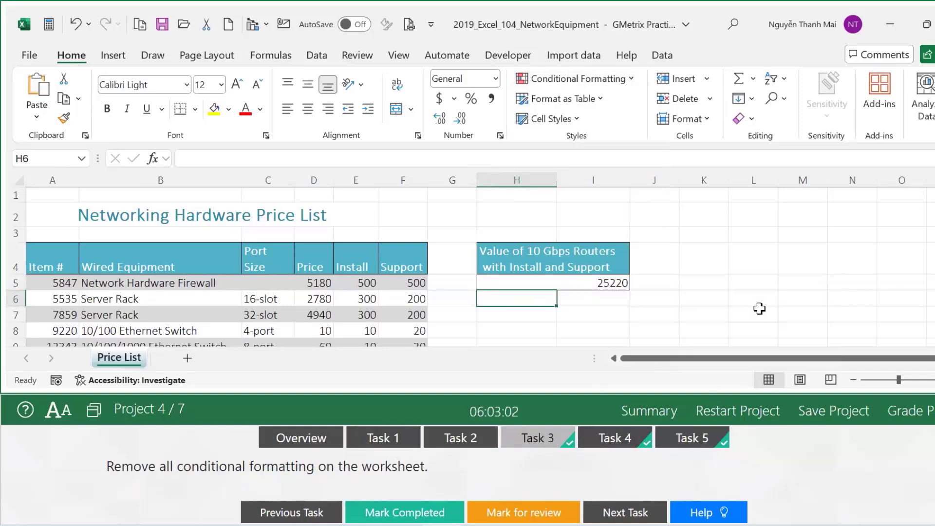
{"action": "left_click", "coordinate": [406, 513]}
{"action": "left_click", "coordinate": [609, 438]}
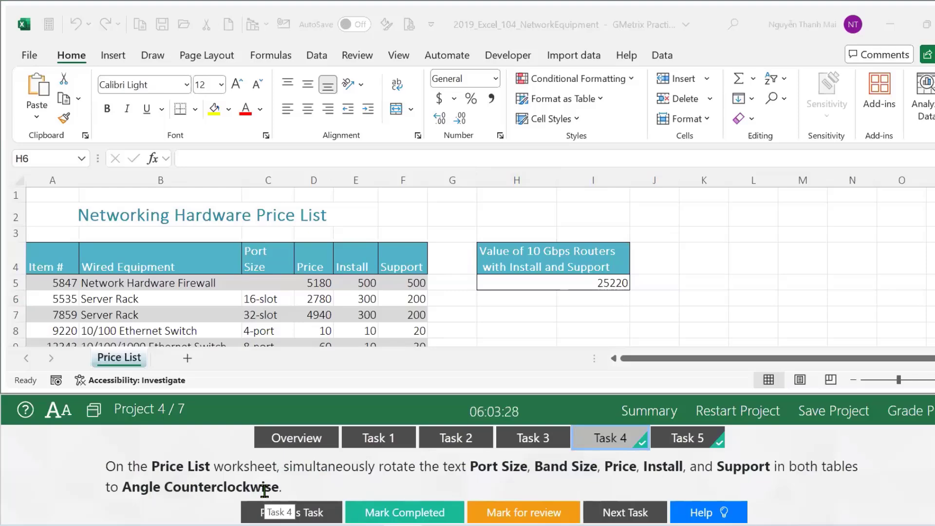
Rotate header cells C4:F4 and C17:F17 to Angle Counterclockwise, then mark the task completed.
{"action": "left_click", "coordinate": [257, 254]}
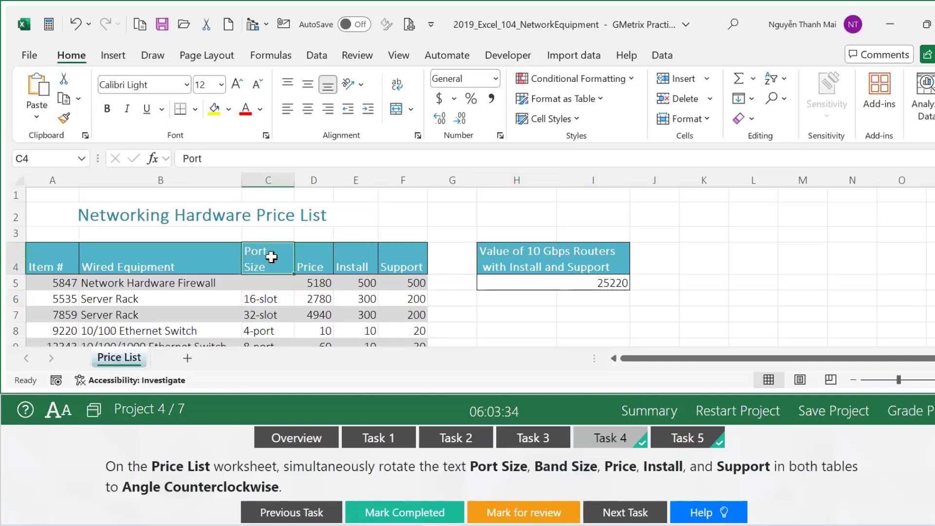
{"action": "left_click_drag", "start_coordinate": [271, 257], "coordinate": [395, 246]}
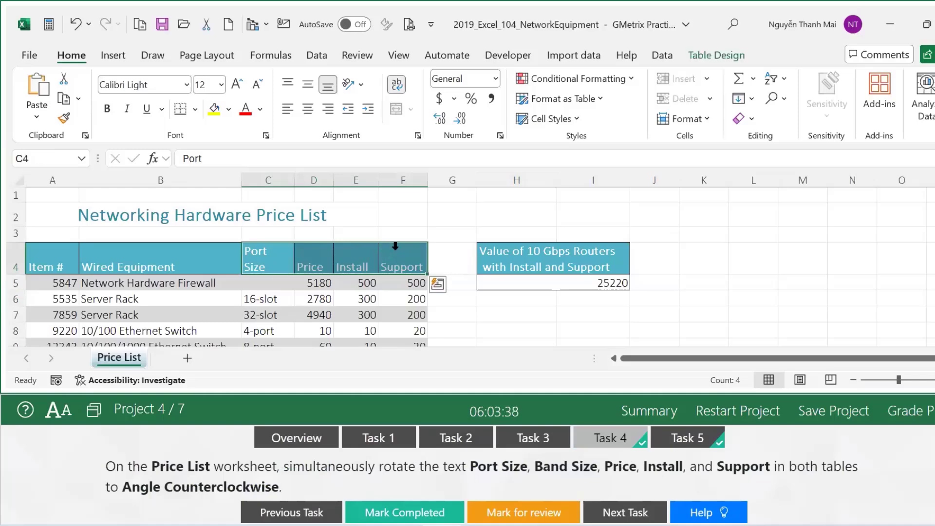
{"action": "scroll", "coordinate": [414, 247], "scroll_direction": "down", "scroll_amount": 3}
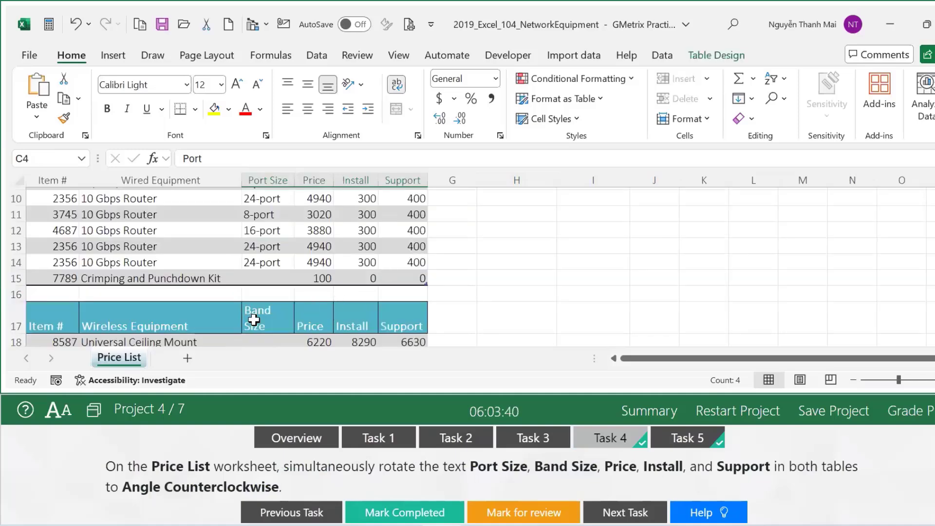
{"action": "left_click_drag", "start_coordinate": [253, 319], "coordinate": [381, 319]}
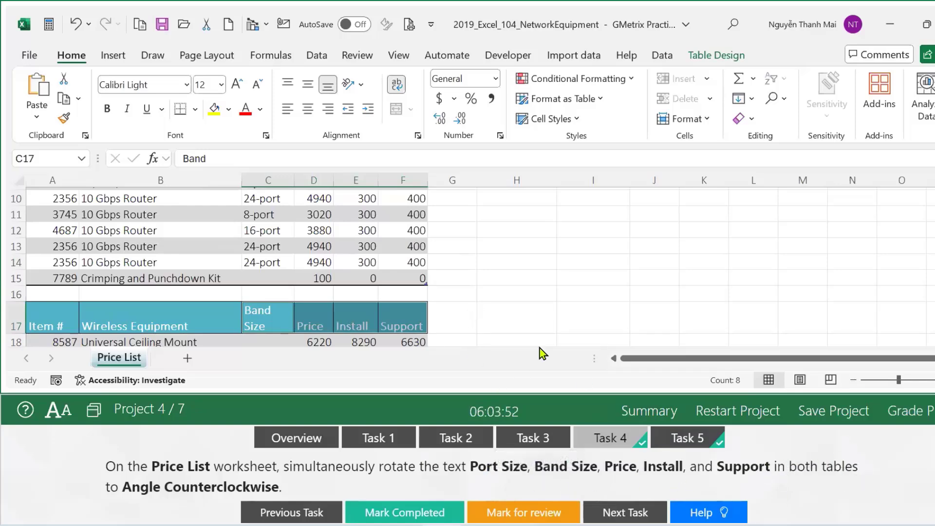
{"action": "left_click", "coordinate": [361, 84]}
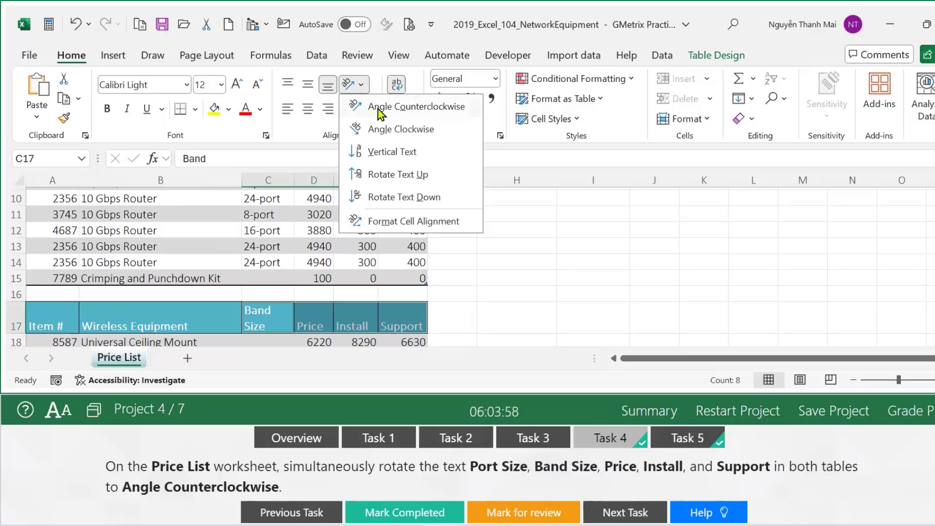
{"action": "left_click", "coordinate": [420, 108]}
{"action": "scroll", "coordinate": [437, 238], "scroll_direction": "up", "scroll_amount": 3}
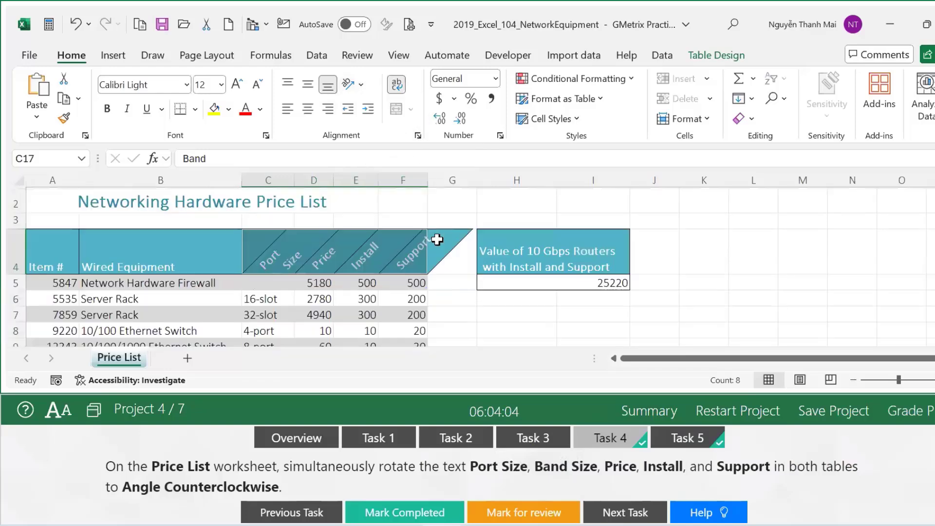
{"action": "scroll", "coordinate": [446, 341], "scroll_direction": "down", "scroll_amount": 5}
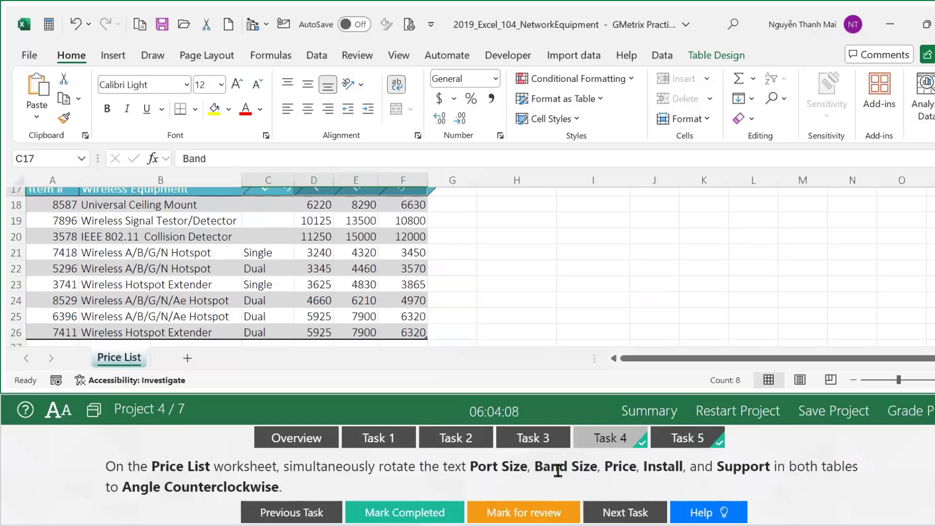
{"action": "left_click", "coordinate": [414, 515]}
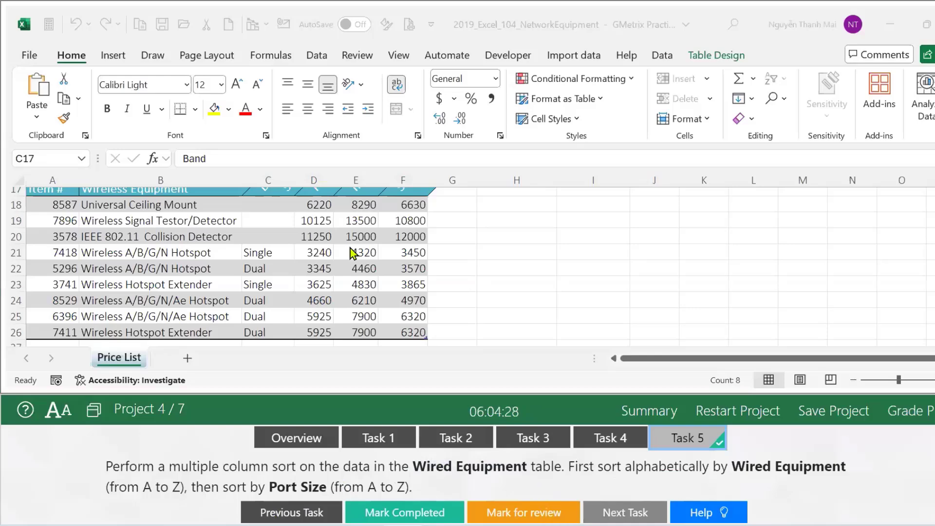
Sort the Wired Equipment table by Wired Equipment, then Port Size, A to Z, and mark it completed.
{"action": "scroll", "coordinate": [397, 273], "scroll_direction": "up", "scroll_amount": 6}
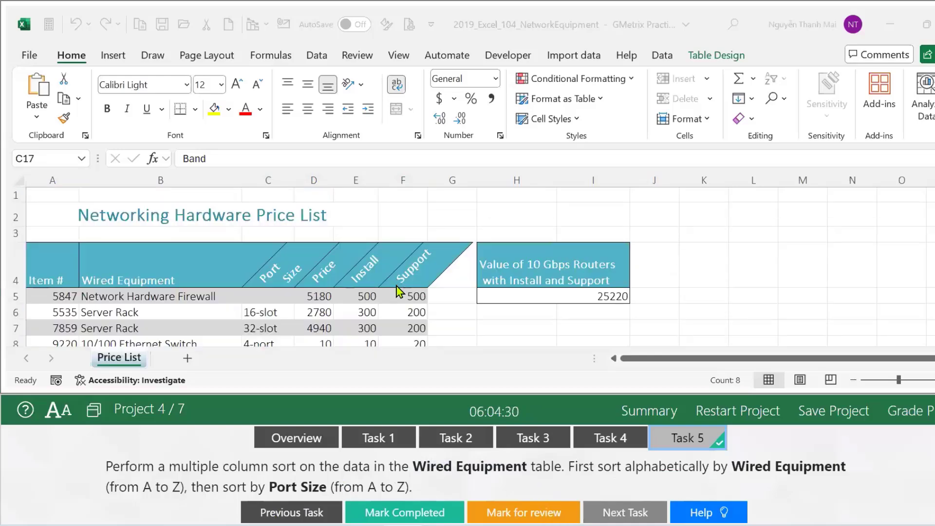
{"action": "scroll", "coordinate": [254, 312], "scroll_direction": "down", "scroll_amount": 5}
{"action": "scroll", "coordinate": [254, 314], "scroll_direction": "up", "scroll_amount": 3}
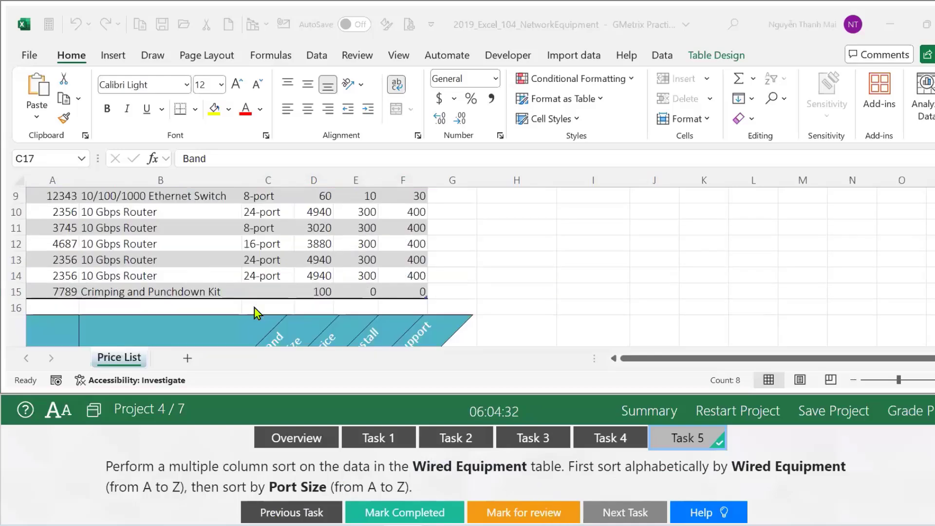
{"action": "left_click_drag", "start_coordinate": [932, 263], "coordinate": [932, 266]}
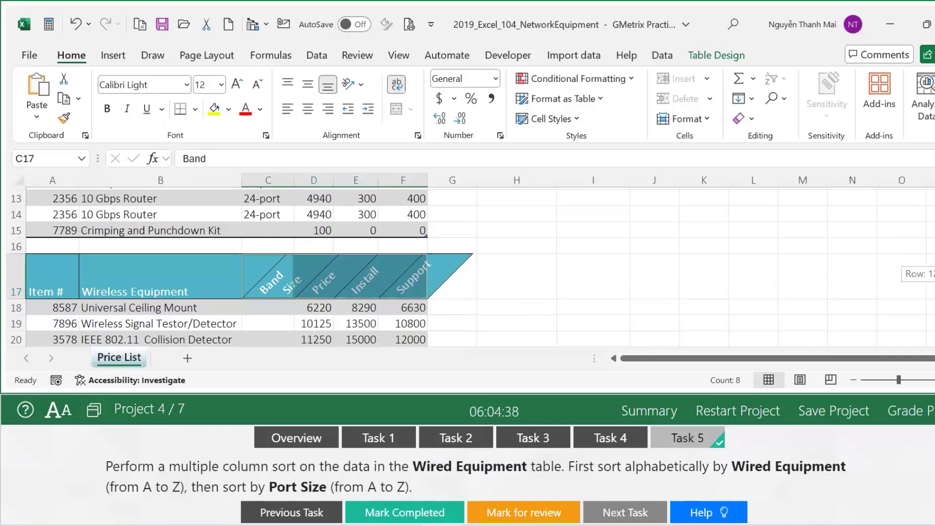
{"action": "scroll", "coordinate": [193, 252], "scroll_direction": "up", "scroll_amount": 3}
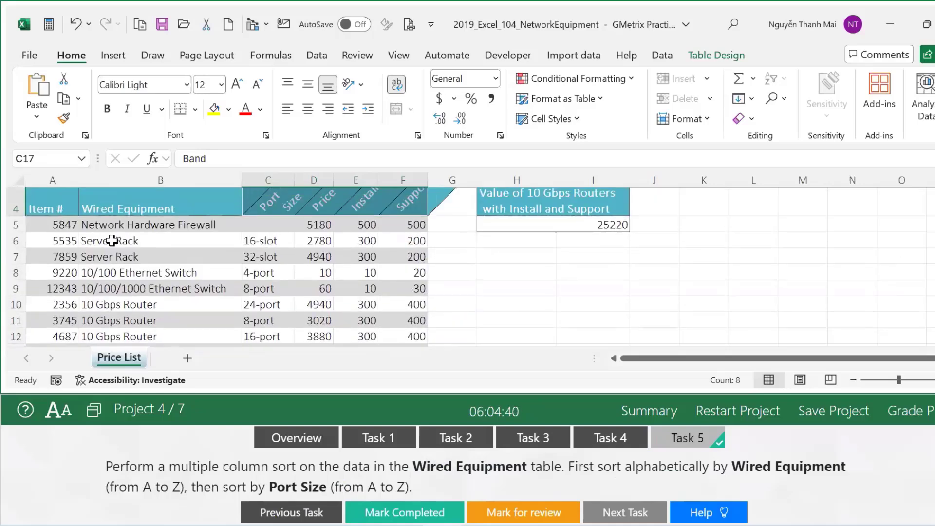
{"action": "left_click", "coordinate": [132, 275]}
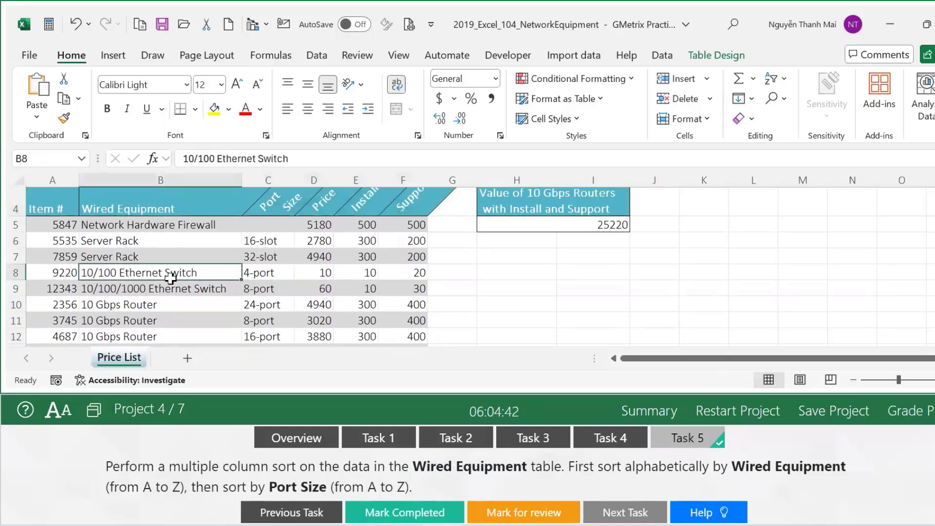
{"action": "left_click", "coordinate": [316, 58]}
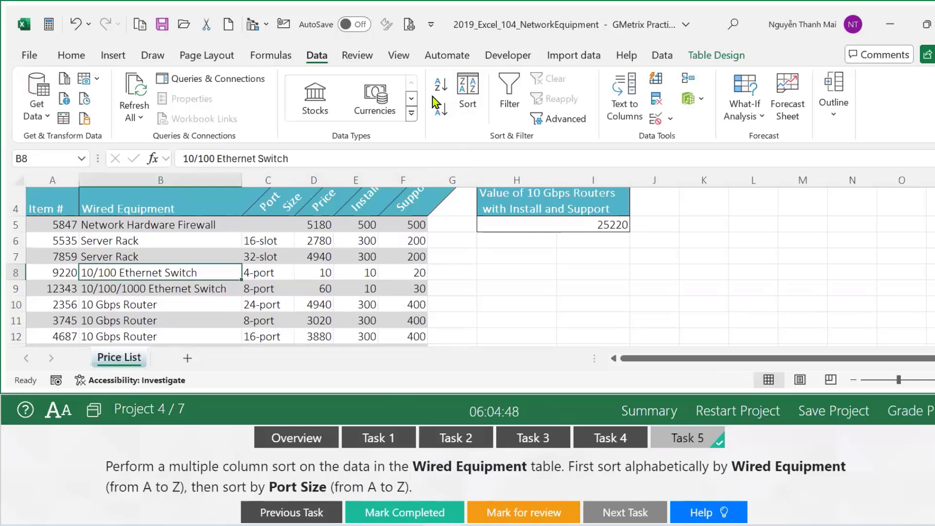
{"action": "left_click", "coordinate": [468, 95]}
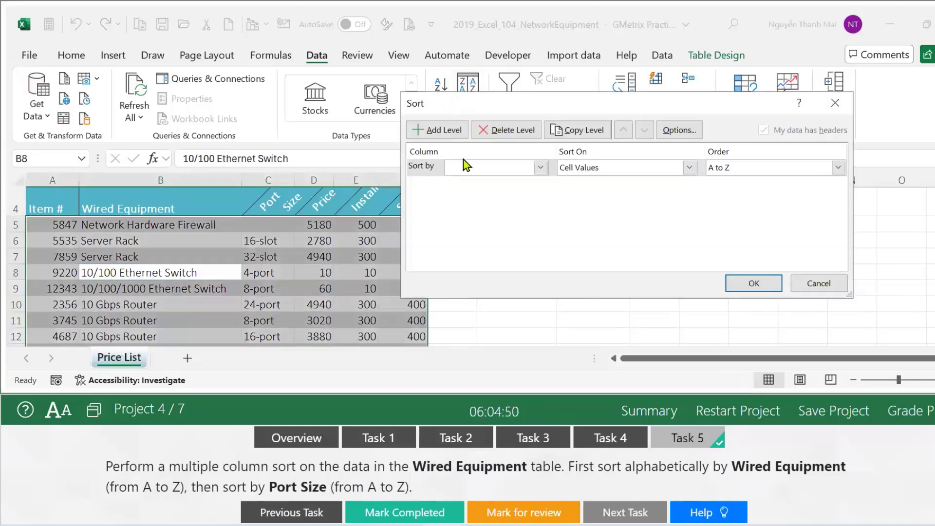
{"action": "left_click", "coordinate": [541, 168]}
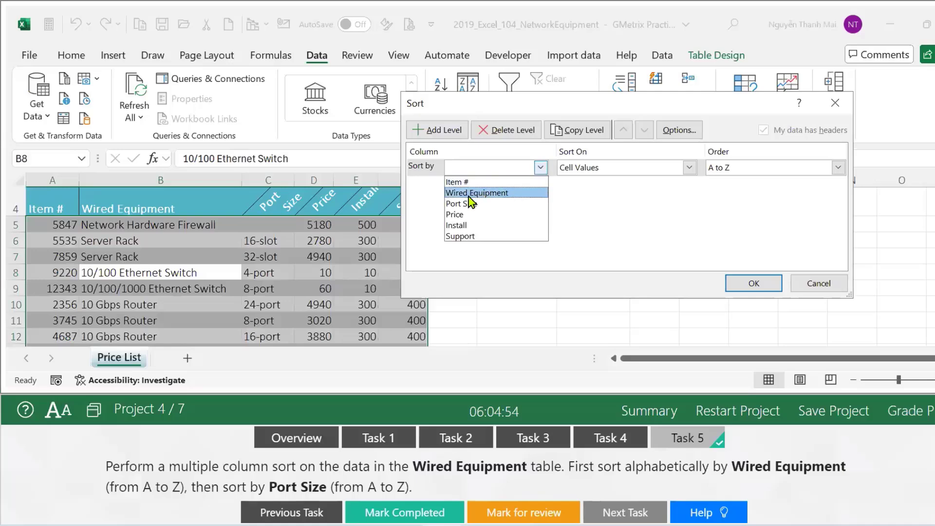
{"action": "left_click", "coordinate": [468, 194]}
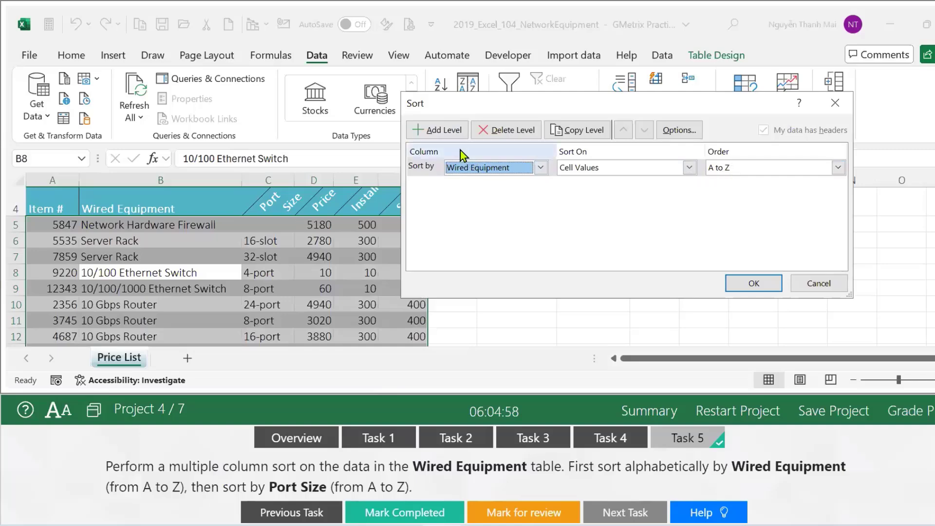
{"action": "left_click", "coordinate": [445, 129]}
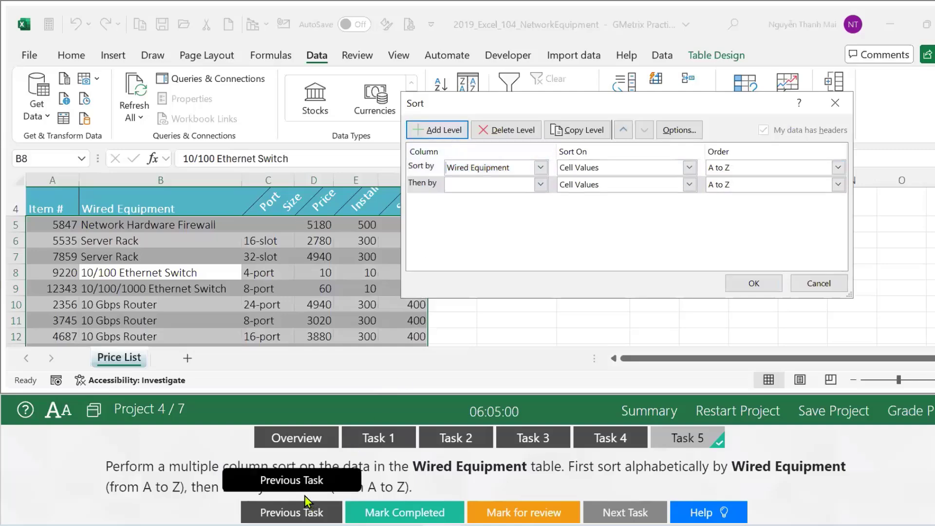
{"action": "left_click", "coordinate": [540, 184]}
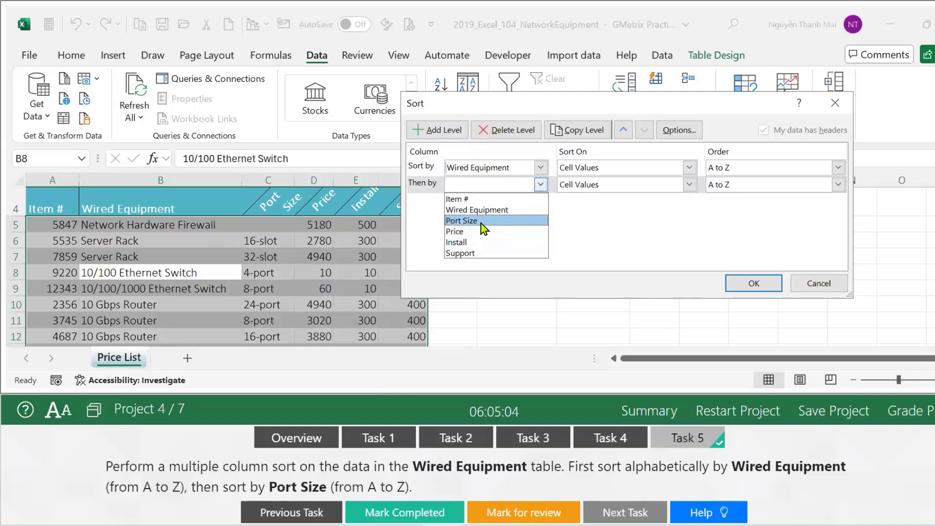
{"action": "left_click", "coordinate": [466, 221]}
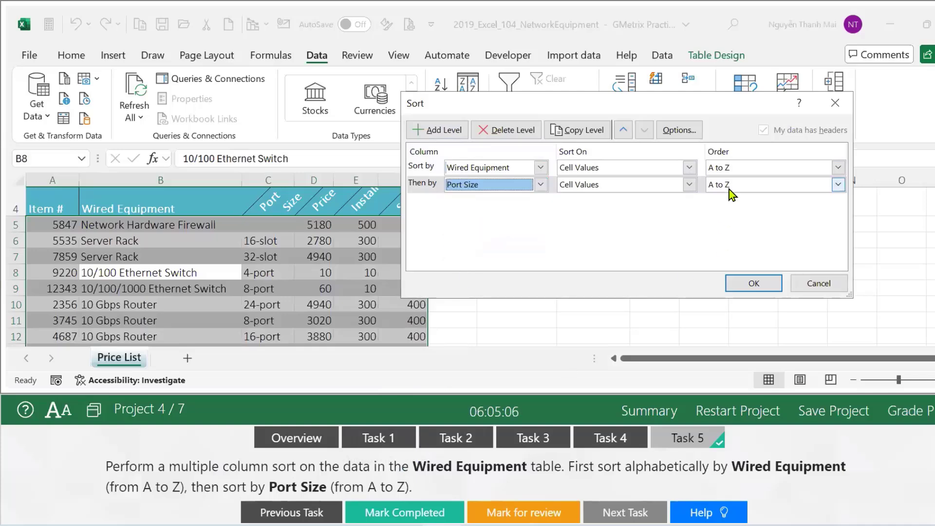
{"action": "left_click", "coordinate": [739, 285]}
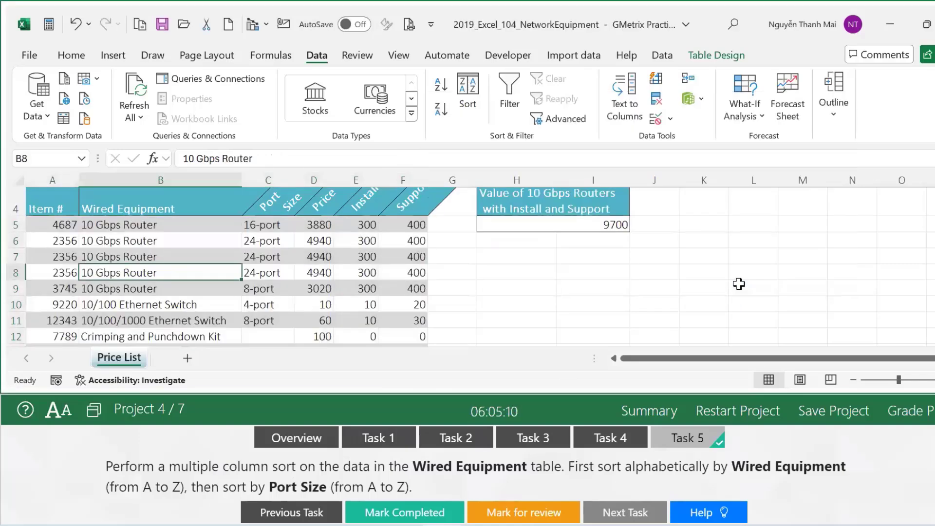
{"action": "left_click", "coordinate": [388, 512]}
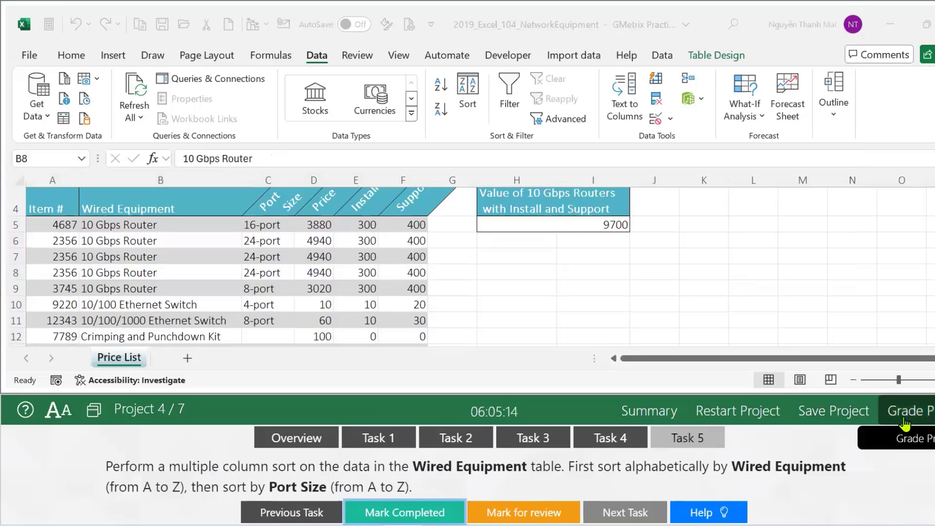
Grade Project 4, all five tasks correct, and continue to the Military Surplus Bike Sale project.
{"action": "left_click", "coordinate": [598, 436]}
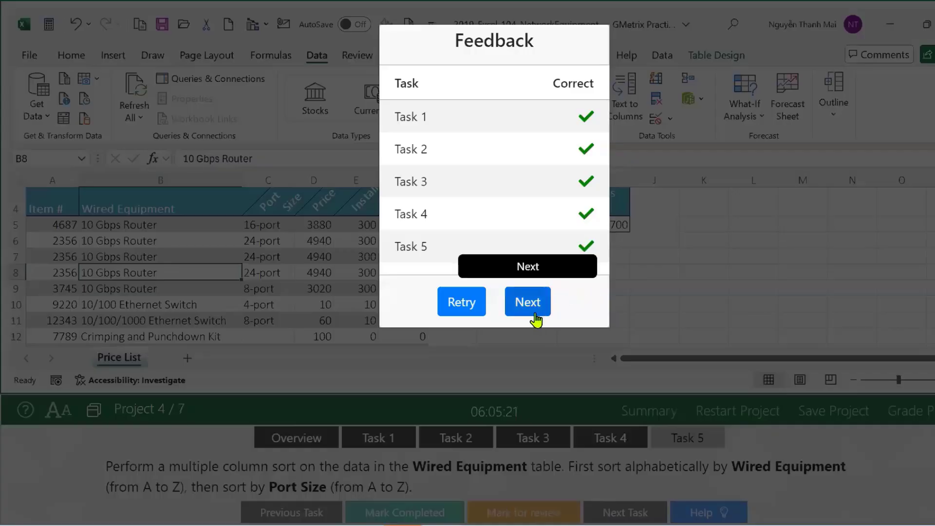
{"action": "left_click", "coordinate": [537, 317]}
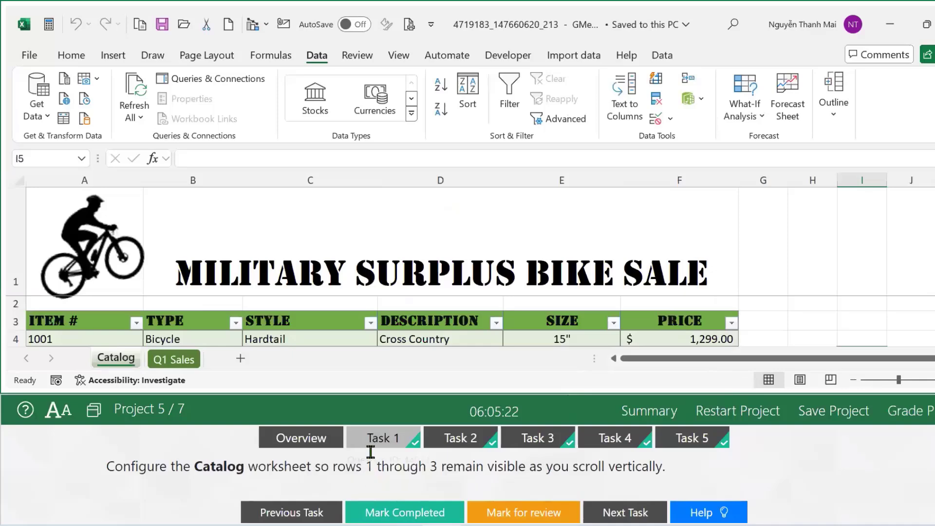
Clear the first task's completed mark and return to the workbook.
{"action": "left_click", "coordinate": [371, 513]}
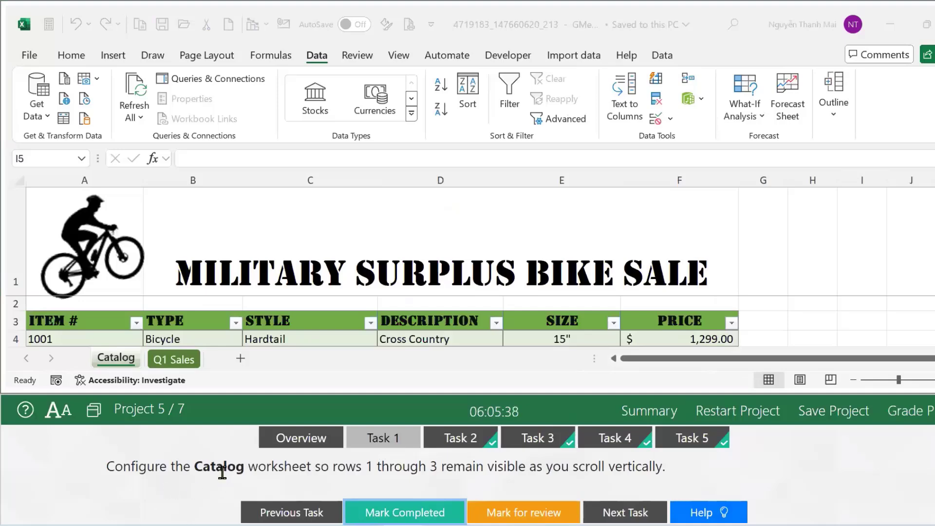
{"action": "left_click", "coordinate": [115, 360]}
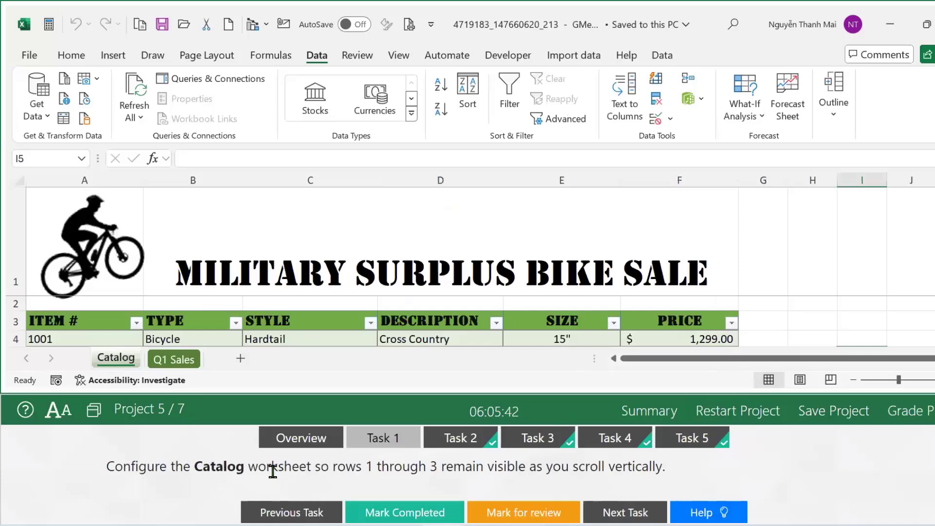
{"action": "left_click", "coordinate": [441, 469], "text": "shift"}
{"action": "left_click", "coordinate": [414, 480]}
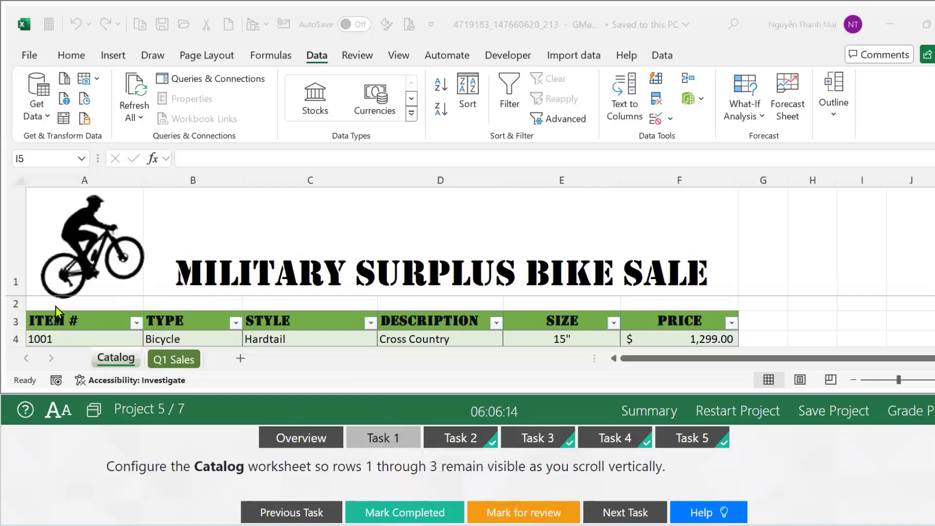
{"action": "left_click", "coordinate": [120, 365]}
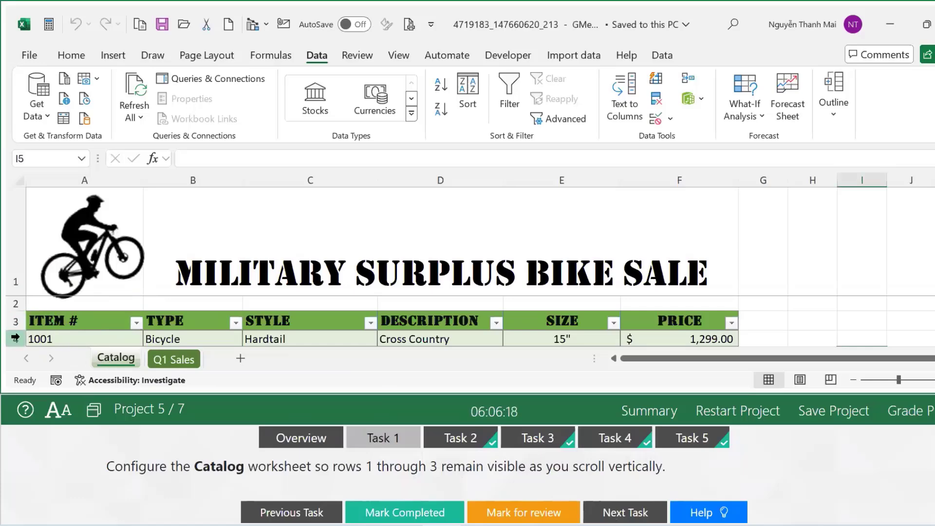
Select row 4, dismiss the Freeze Panes menu unapplied, and request a project restart.
{"action": "left_click", "coordinate": [15, 339]}
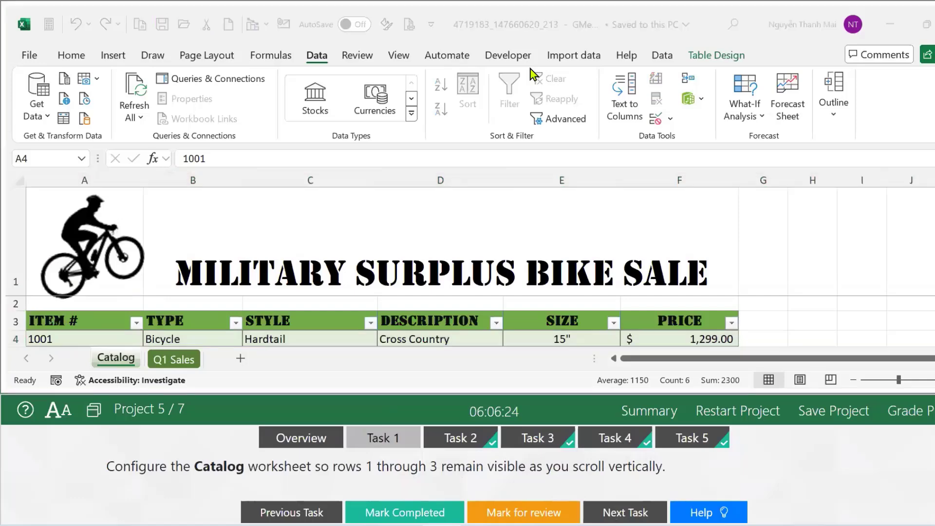
{"action": "left_click", "coordinate": [392, 56]}
{"action": "left_click", "coordinate": [673, 121]}
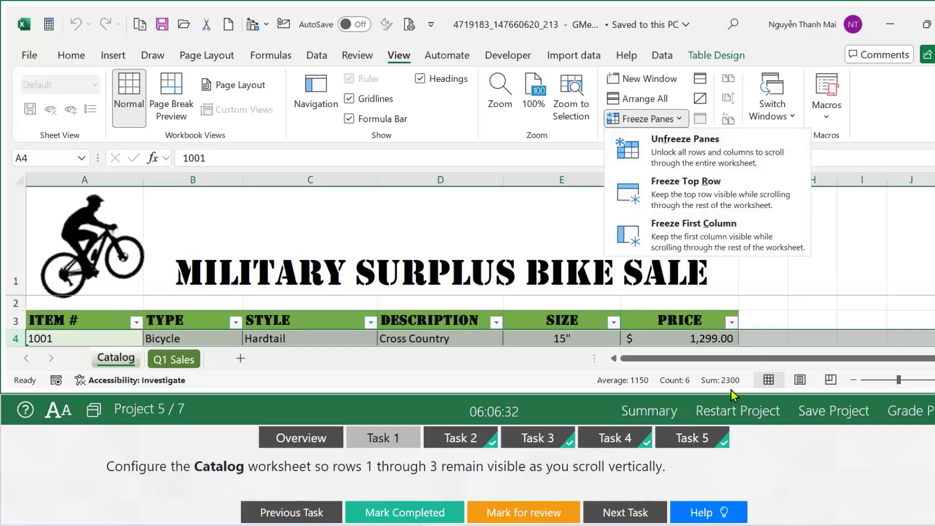
{"action": "left_click", "coordinate": [705, 411]}
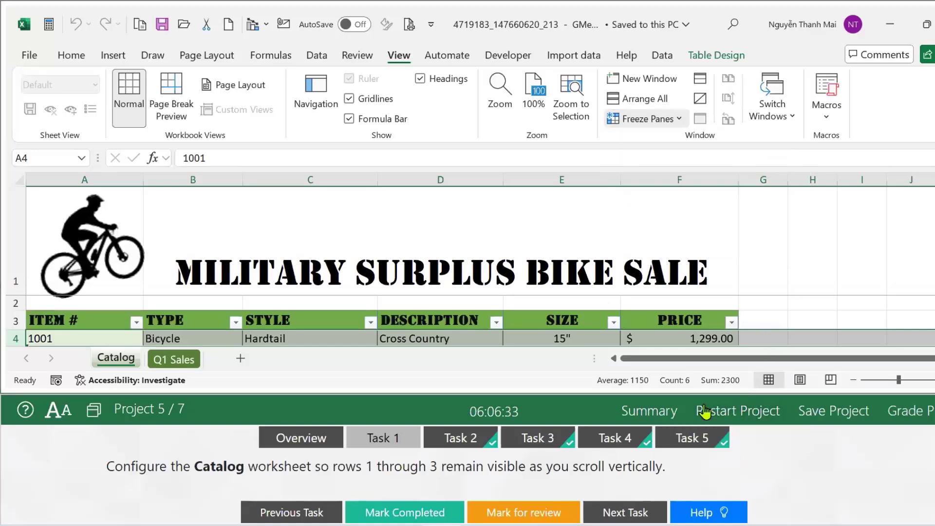
{"action": "left_click", "coordinate": [707, 412]}
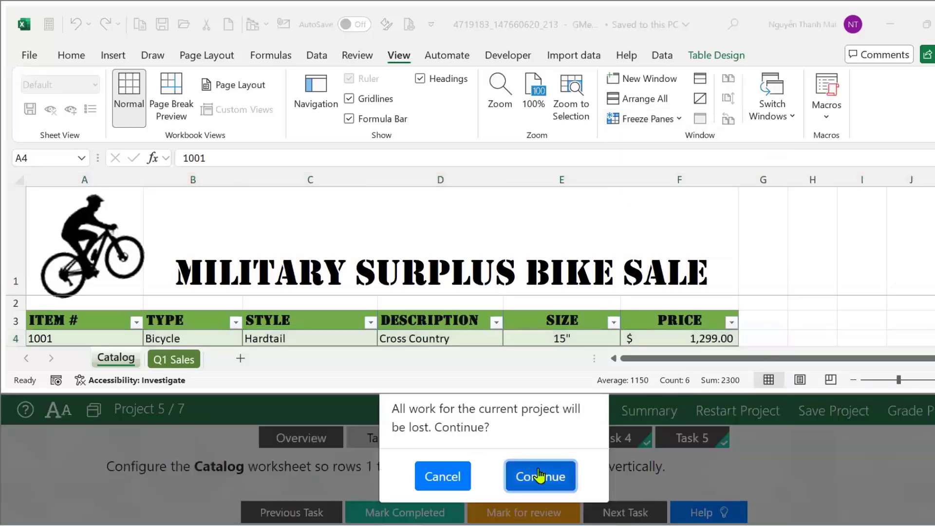
Confirm the restart, freeze panes above row 4, test by scrolling, and mark the task completed.
{"action": "left_click", "coordinate": [539, 476]}
{"action": "left_click", "coordinate": [19, 339]}
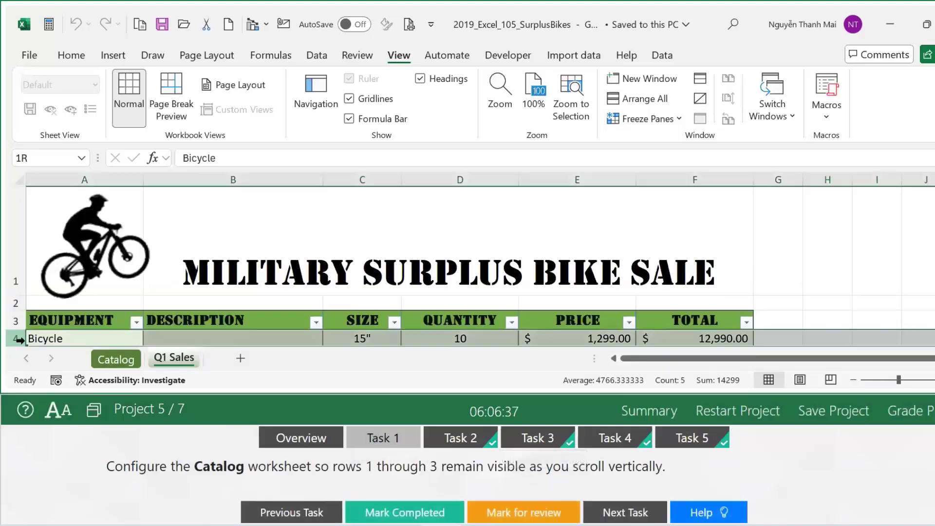
{"action": "left_click", "coordinate": [662, 119]}
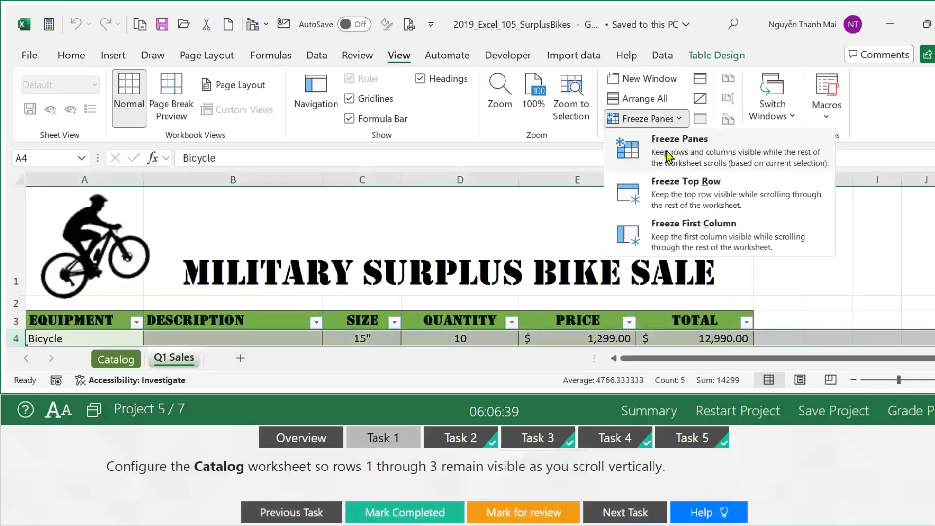
{"action": "left_click", "coordinate": [667, 155]}
{"action": "scroll", "coordinate": [157, 310], "scroll_direction": "down", "scroll_amount": 4}
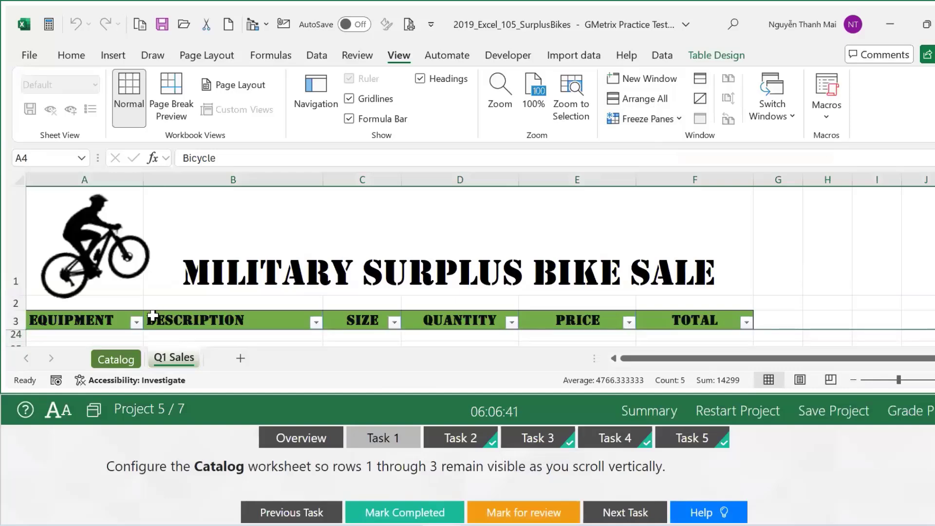
{"action": "scroll", "coordinate": [145, 318], "scroll_direction": "up", "scroll_amount": 4}
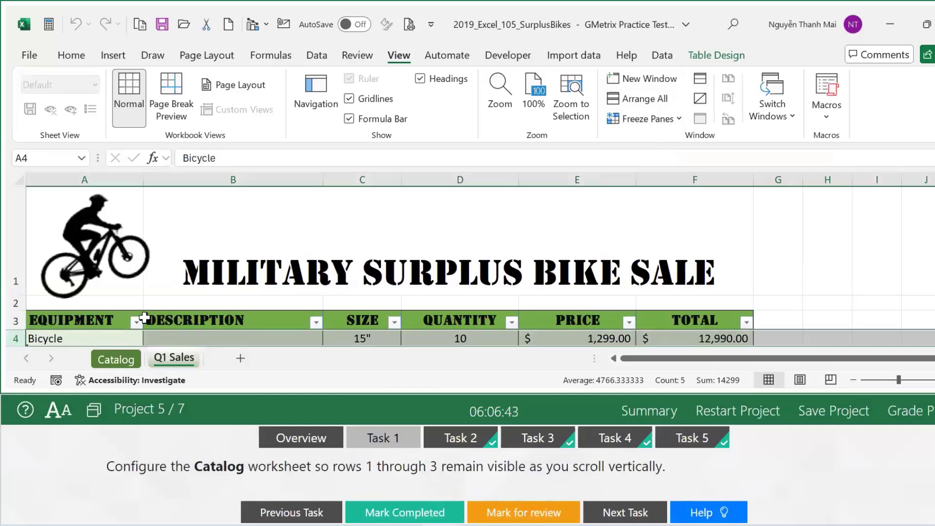
{"action": "left_click", "coordinate": [365, 514]}
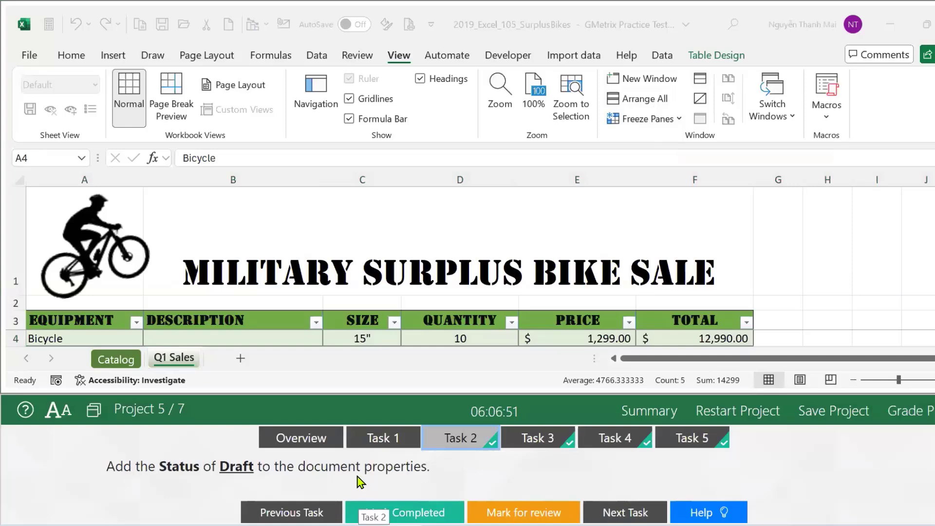
Highlight part of the Task 2 Status Draft instruction, then clear the selection.
{"action": "left_click_drag", "start_coordinate": [300, 472], "coordinate": [537, 487]}
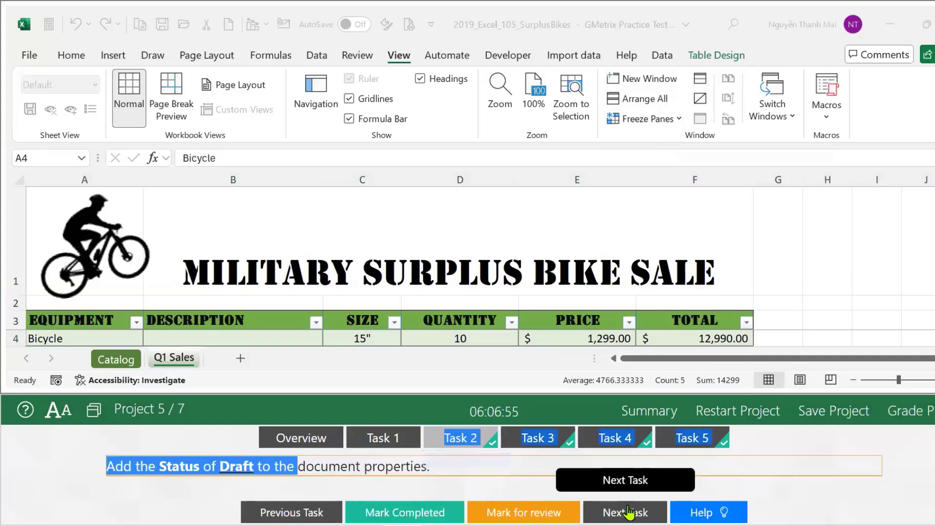
{"action": "left_click", "coordinate": [872, 496]}
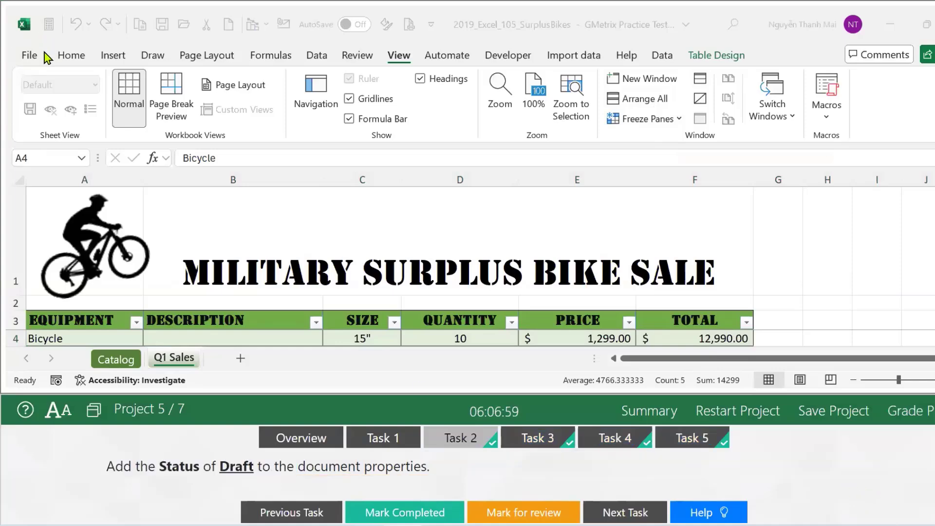
Open the File backstage Info page for the workbook.
{"action": "left_click", "coordinate": [30, 58]}
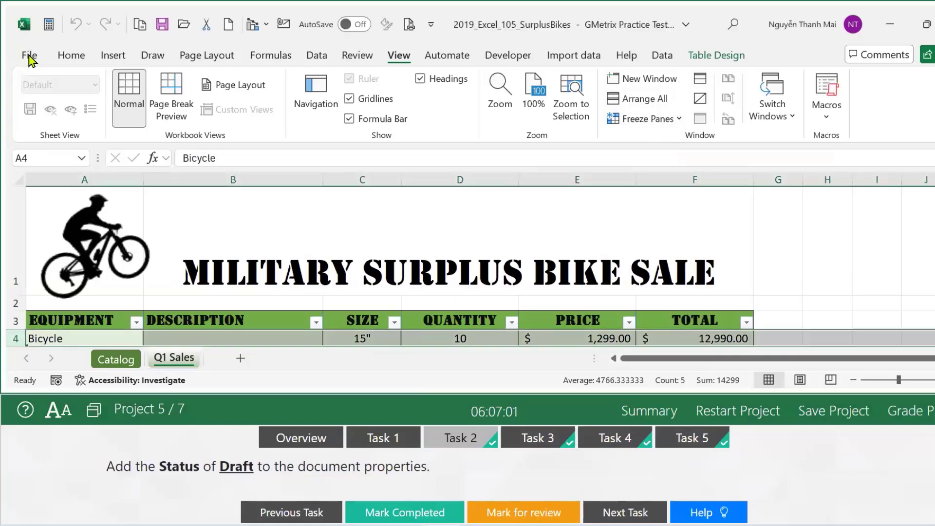
{"action": "left_click", "coordinate": [29, 58]}
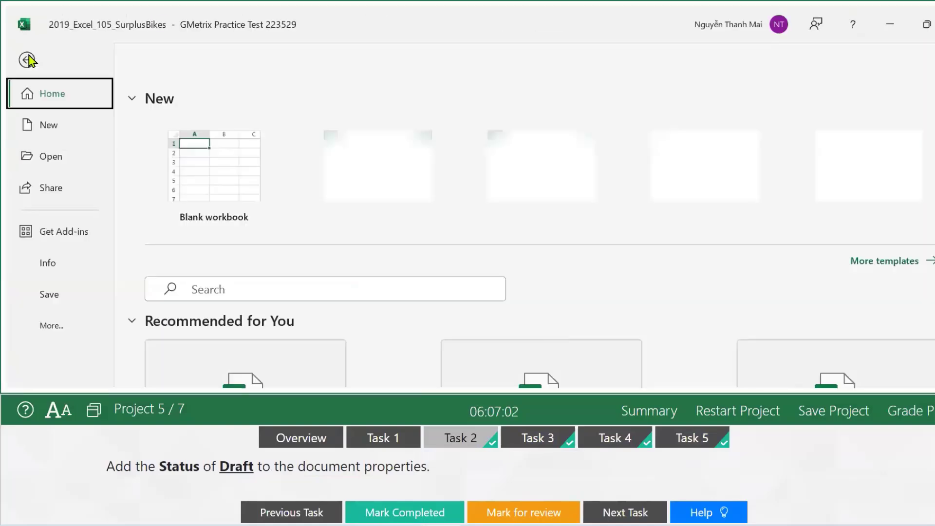
{"action": "left_click", "coordinate": [48, 265]}
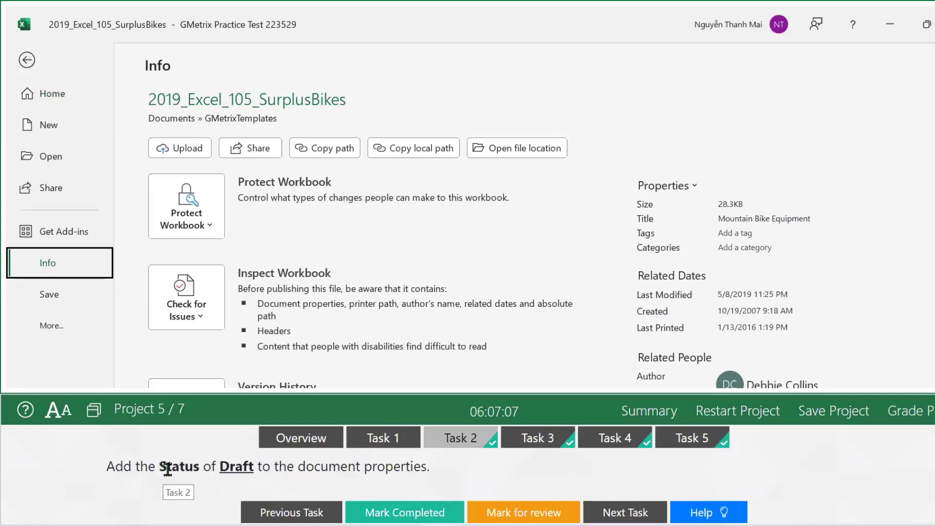
Select the word Draft in the task text and scroll down the Info page.
{"action": "left_click", "coordinate": [225, 468]}
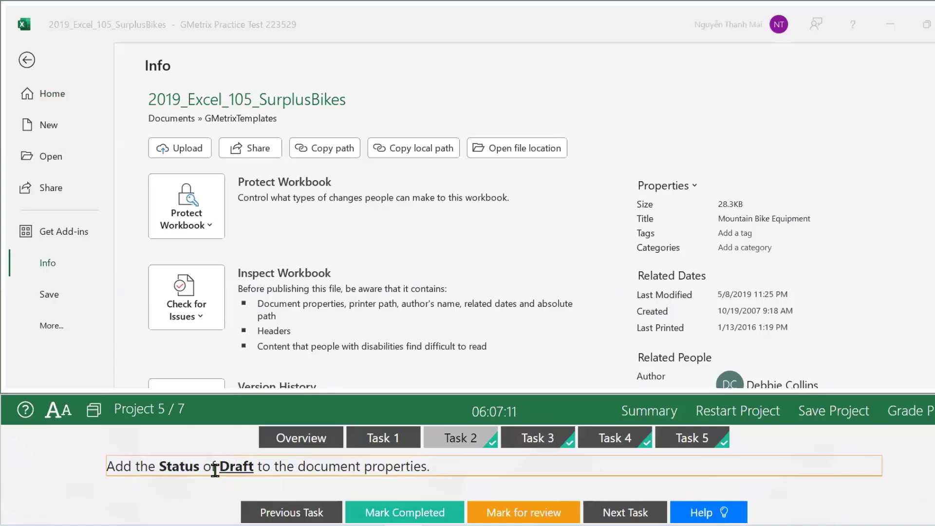
{"action": "left_click_drag", "start_coordinate": [214, 468], "coordinate": [238, 470]}
{"action": "left_click", "coordinate": [231, 471]}
{"action": "double_click", "coordinate": [231, 470]}
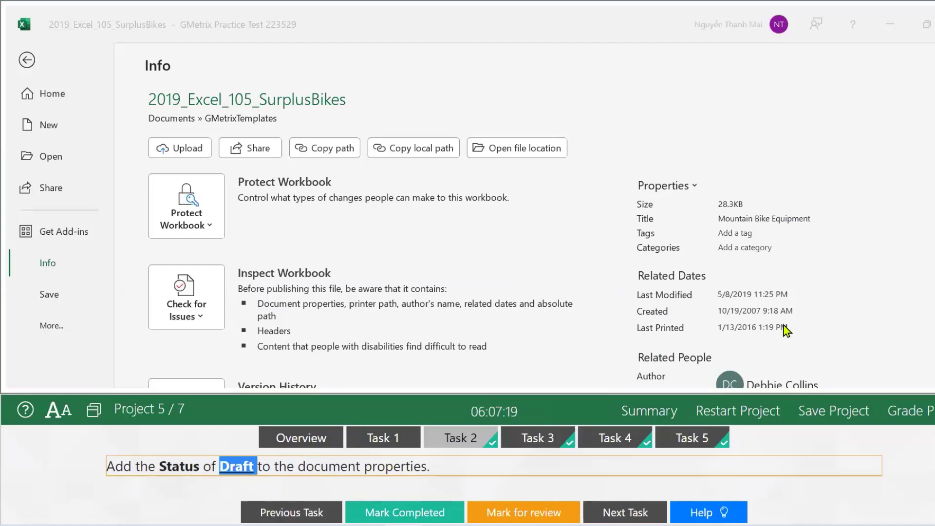
{"action": "scroll", "coordinate": [785, 322], "scroll_direction": "down", "scroll_amount": 3}
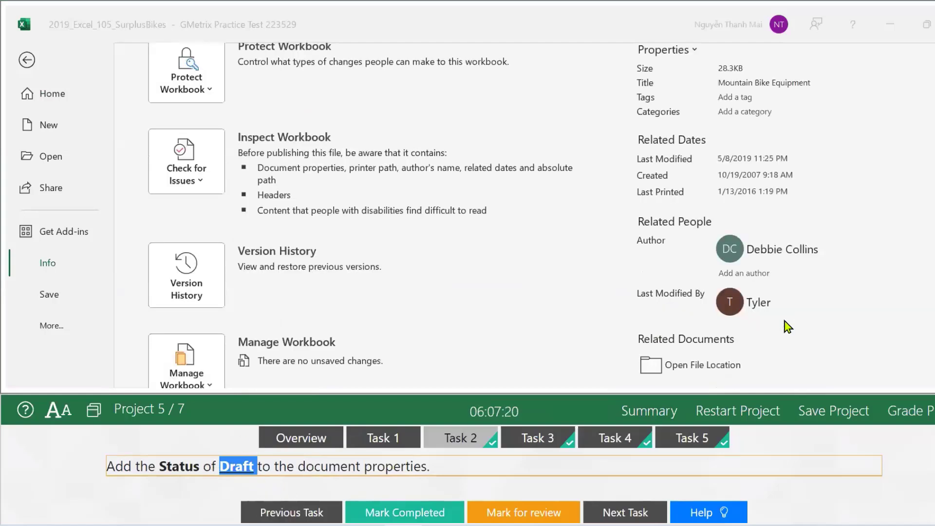
{"action": "left_click", "coordinate": [716, 173]}
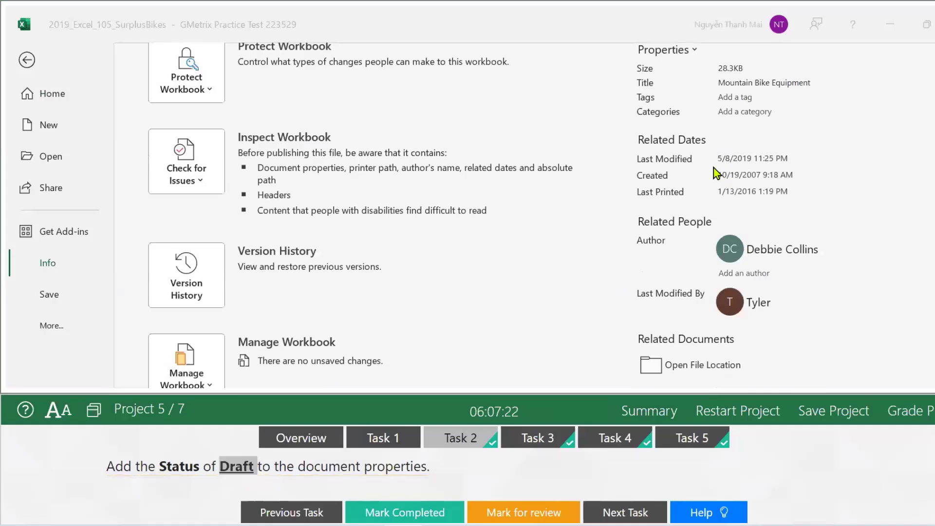
{"action": "scroll", "coordinate": [693, 292], "scroll_direction": "down", "scroll_amount": 5}
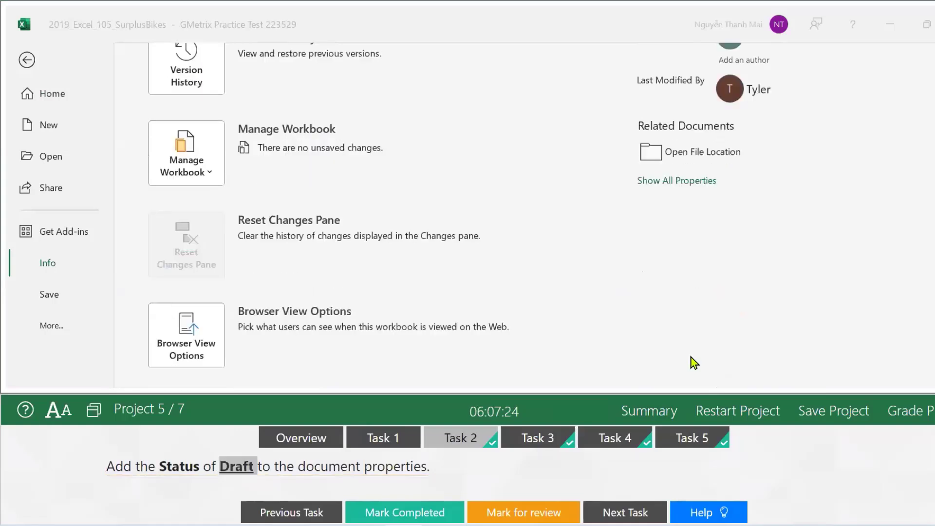
Show all properties, enter Draft as the Status, and return to the Catalog worksheet.
{"action": "left_click", "coordinate": [681, 182]}
{"action": "scroll", "coordinate": [718, 266], "scroll_direction": "up", "scroll_amount": 8}
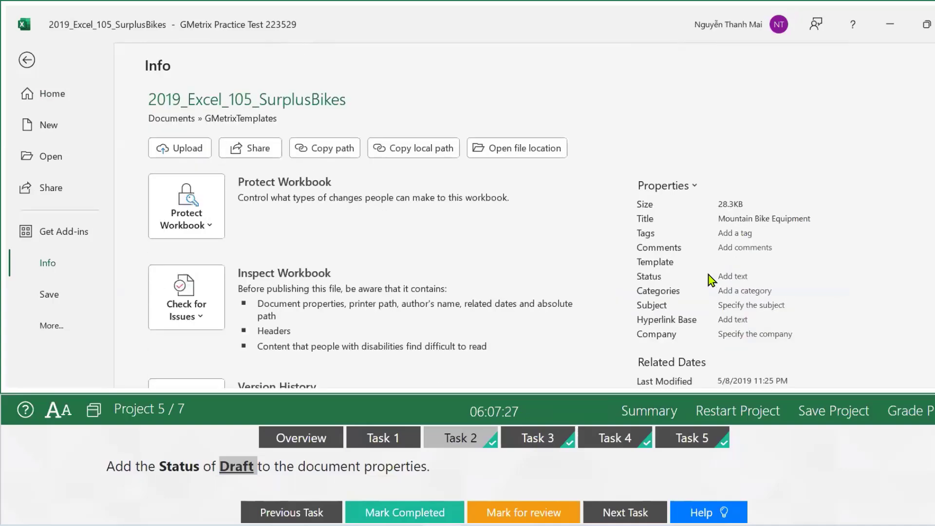
{"action": "left_click", "coordinate": [716, 276]}
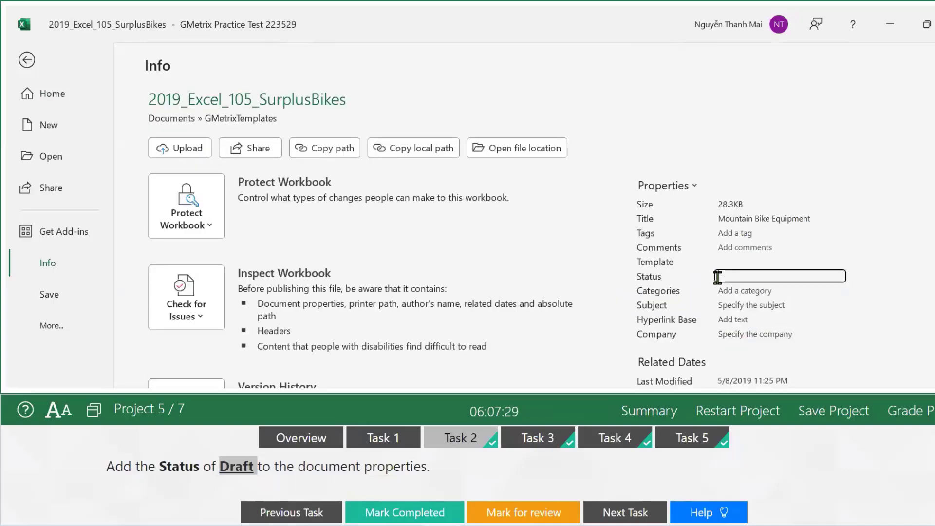
{"action": "type", "text": "Draft"}
{"action": "double_click", "coordinate": [229, 469]}
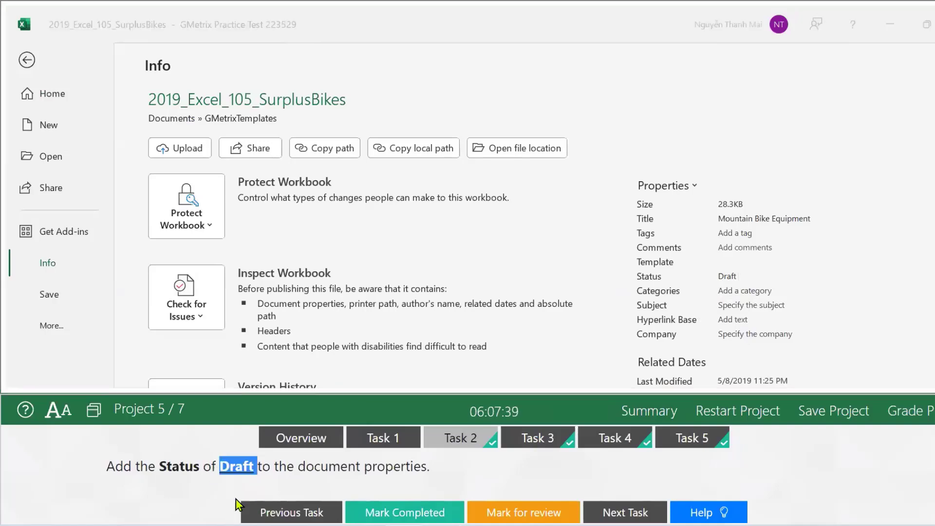
{"action": "left_click", "coordinate": [405, 473]}
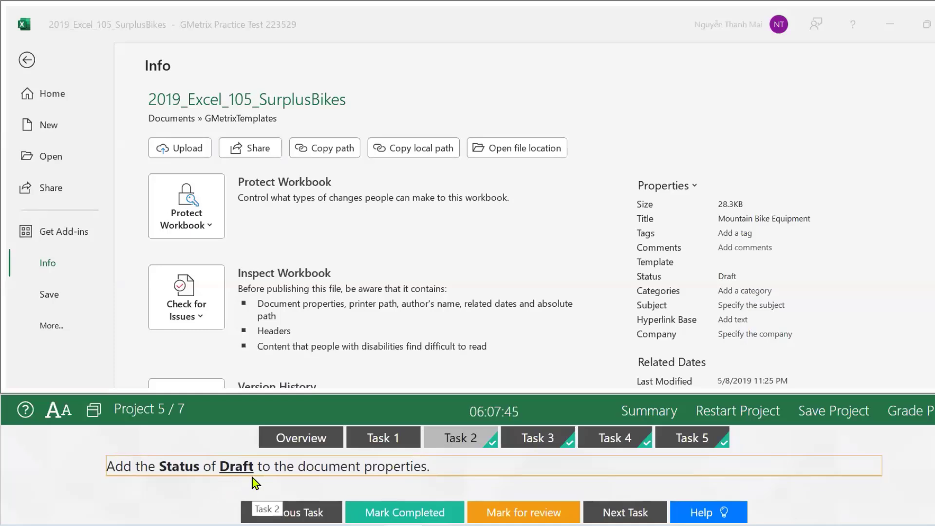
{"action": "left_click", "coordinate": [758, 279]}
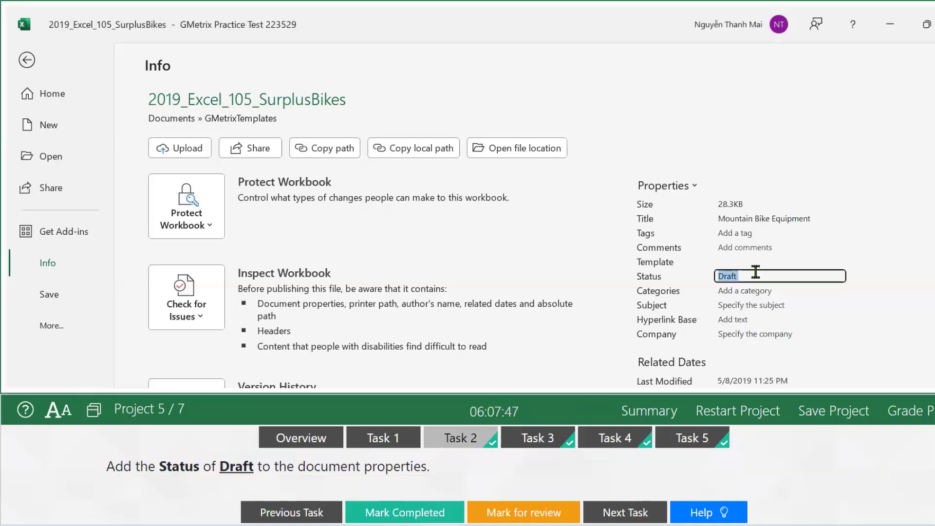
{"action": "left_click", "coordinate": [762, 278]}
{"action": "left_click", "coordinate": [26, 62]}
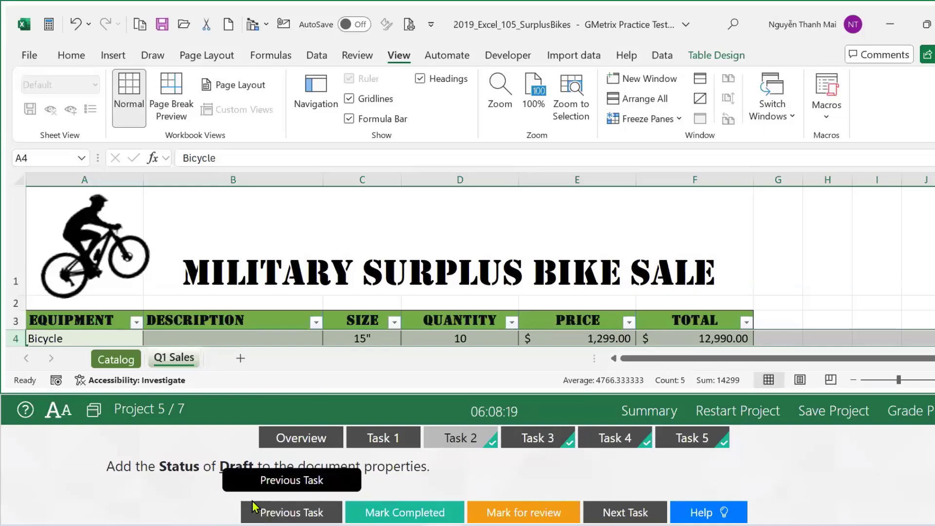
Mark the Status task completed and open Task 3, selecting its A1:F17 range text.
{"action": "left_click", "coordinate": [399, 513]}
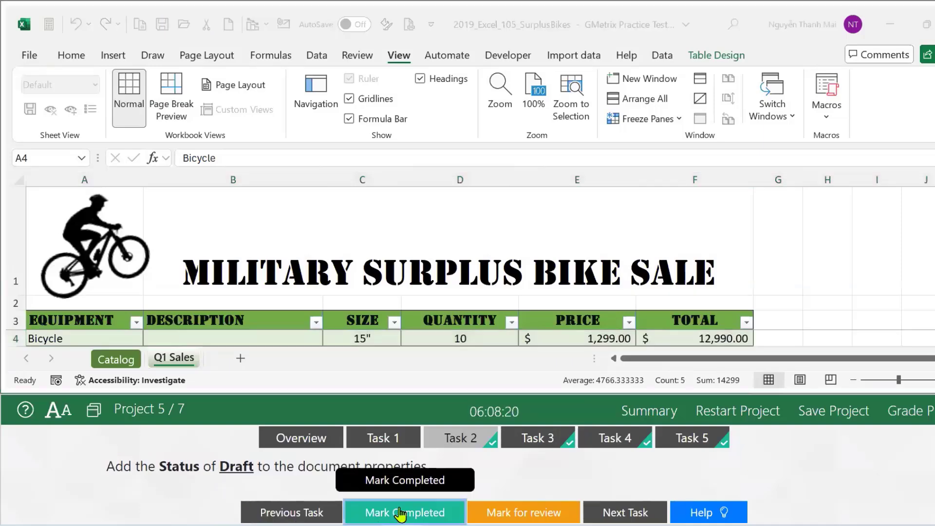
{"action": "left_click", "coordinate": [529, 441]}
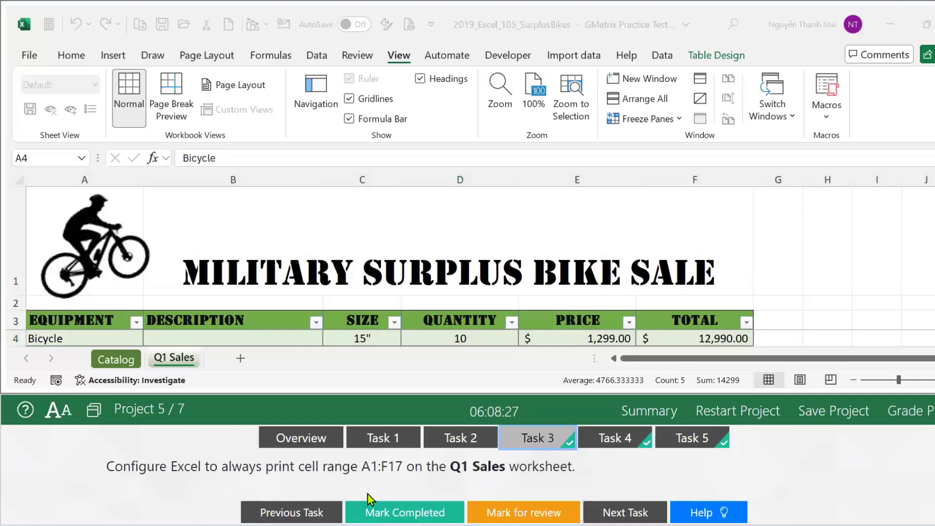
{"action": "left_click_drag", "start_coordinate": [363, 469], "coordinate": [396, 468]}
{"action": "key", "text": "shift+Right"}
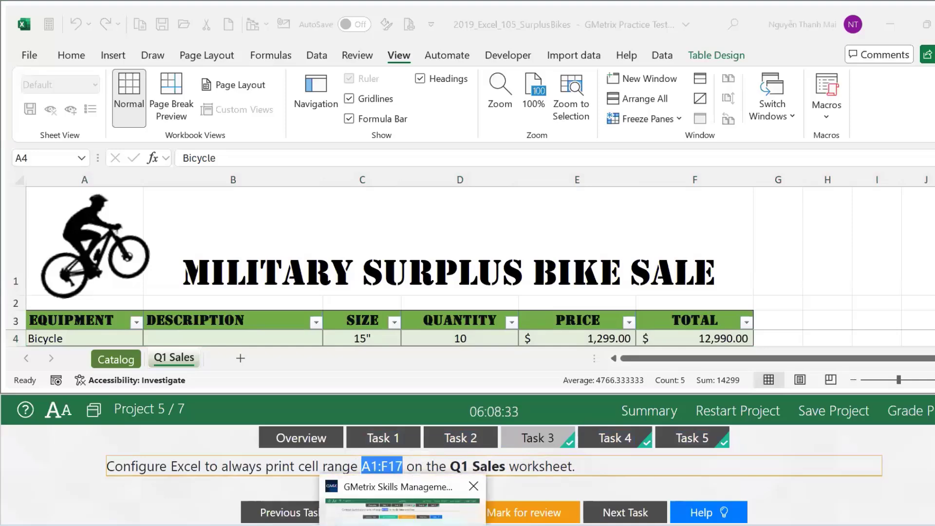
{"action": "key", "text": "alt+Tab"}
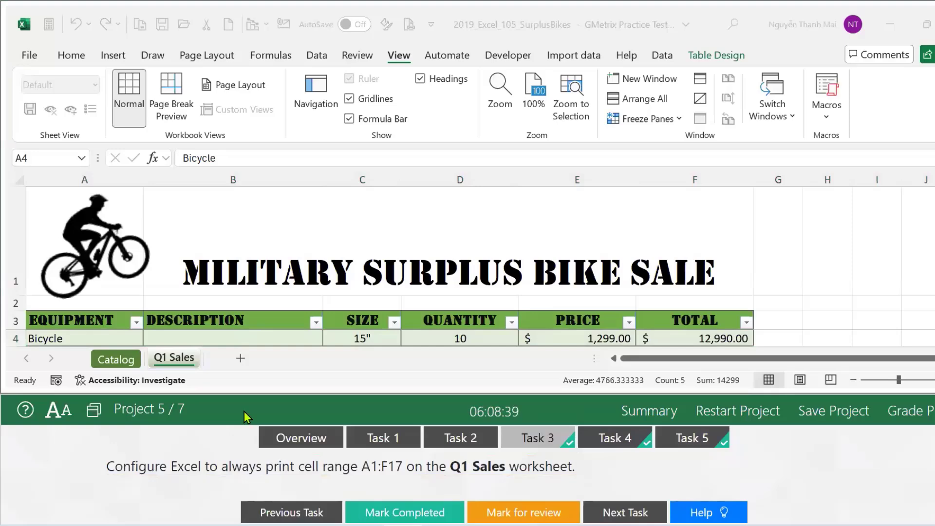
{"action": "left_click", "coordinate": [171, 357]}
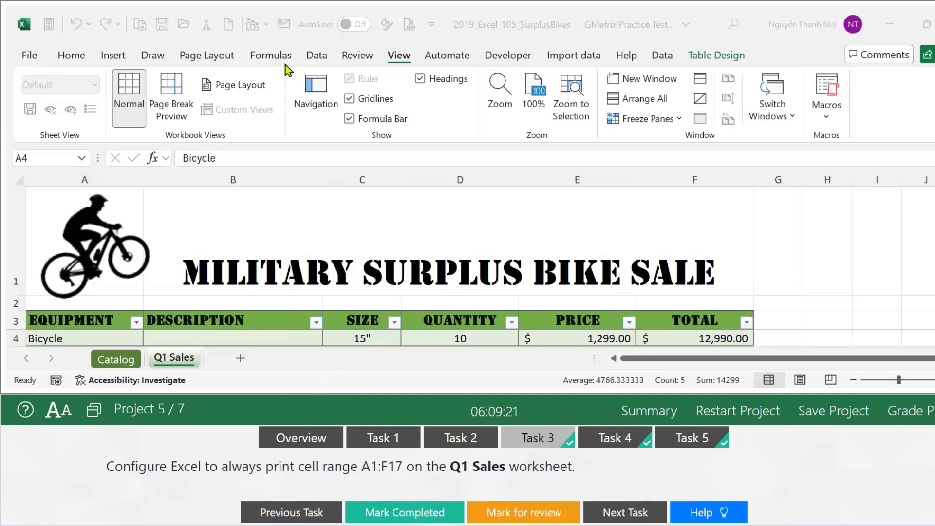
Set and then clear the print area using Page Layout's Print Area menu.
{"action": "left_click", "coordinate": [226, 56]}
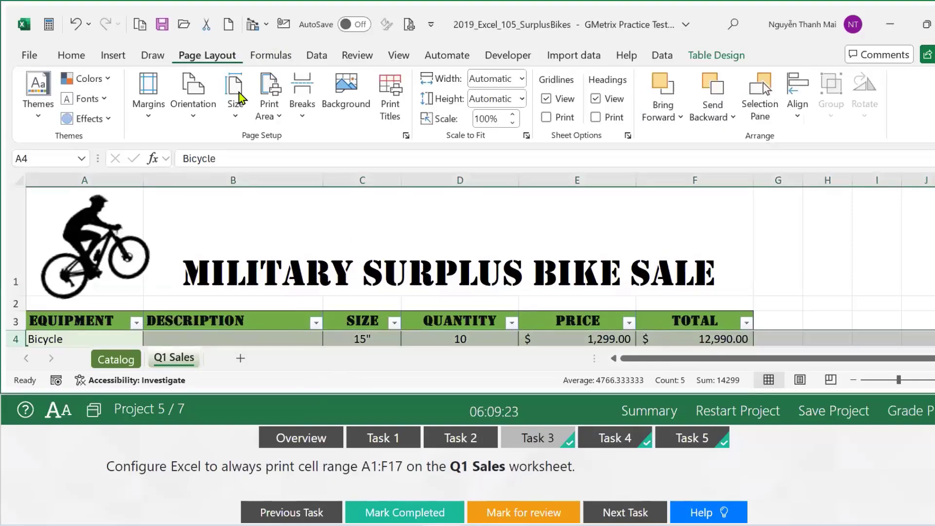
{"action": "left_click", "coordinate": [275, 121]}
{"action": "left_click", "coordinate": [290, 142]}
{"action": "left_click", "coordinate": [268, 117]}
{"action": "left_click", "coordinate": [292, 166]}
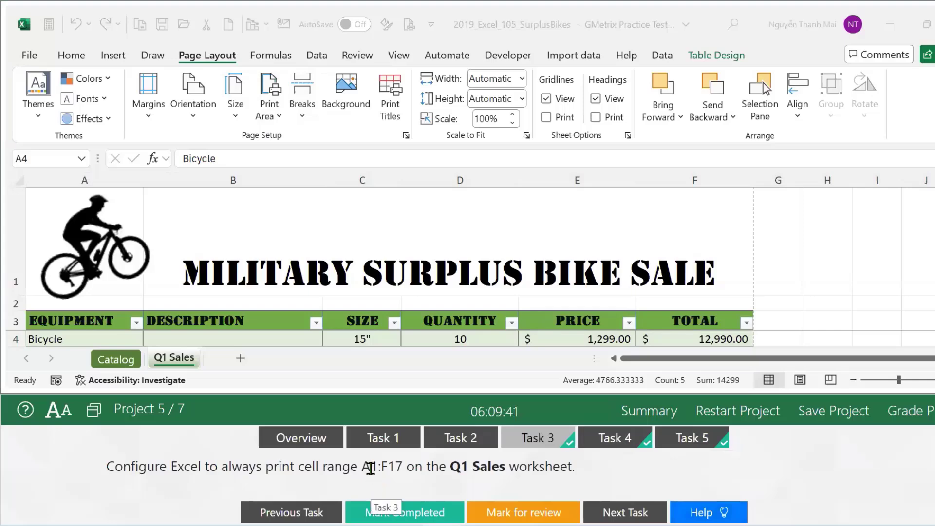
Review the Task 3 text, then select A1:F17 by typing it in the Name Box.
{"action": "left_click", "coordinate": [366, 476]}
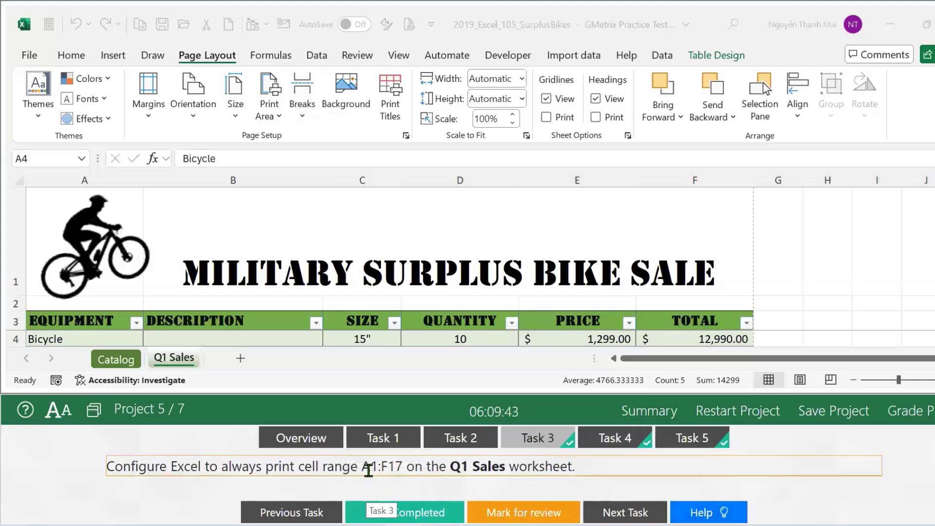
{"action": "double_click", "coordinate": [385, 469]}
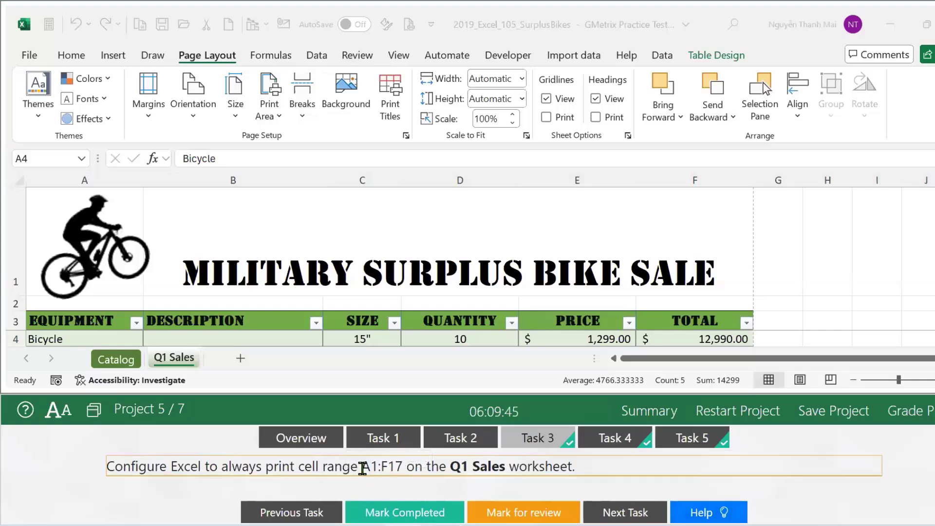
{"action": "left_click", "coordinate": [387, 499]}
{"action": "left_click_drag", "start_coordinate": [388, 499], "coordinate": [402, 511]}
{"action": "left_click", "coordinate": [367, 463]}
{"action": "left_click", "coordinate": [397, 512]}
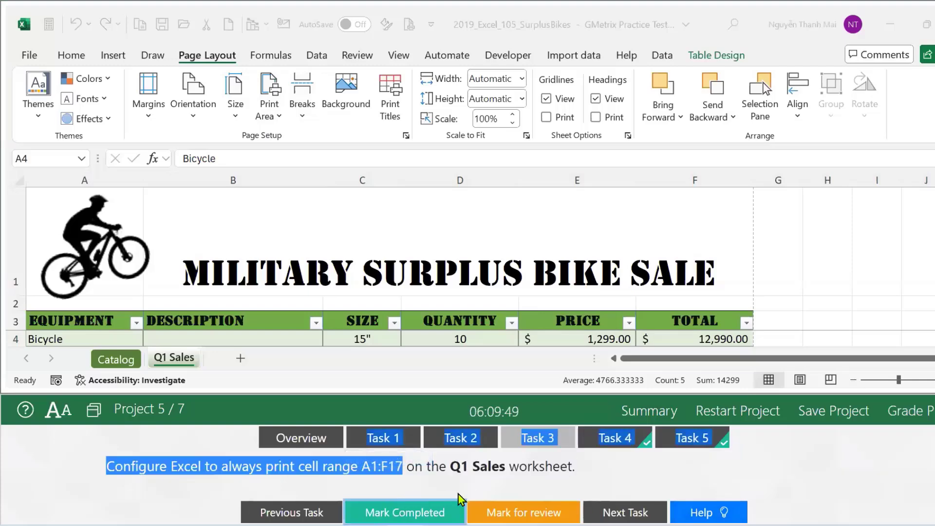
{"action": "left_click", "coordinate": [41, 159]}
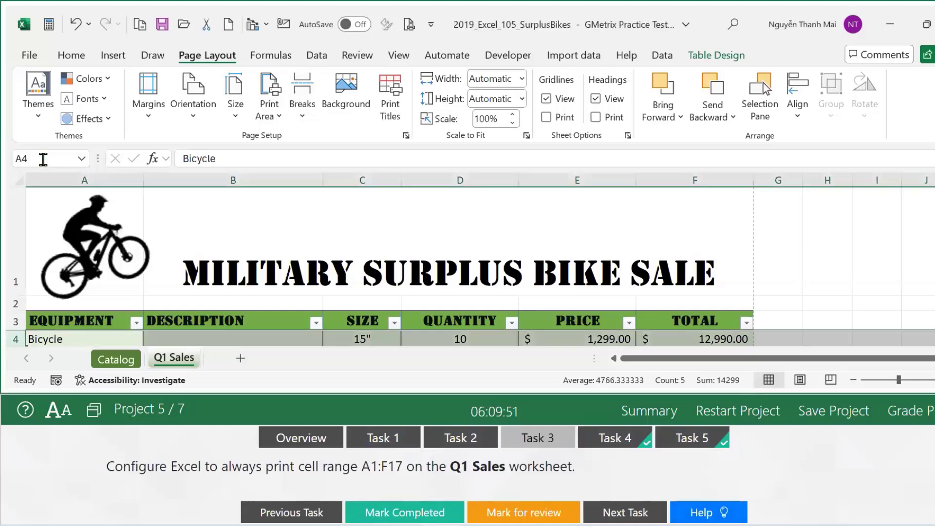
{"action": "left_click", "coordinate": [41, 159]}
{"action": "type", "text": "a1:"}
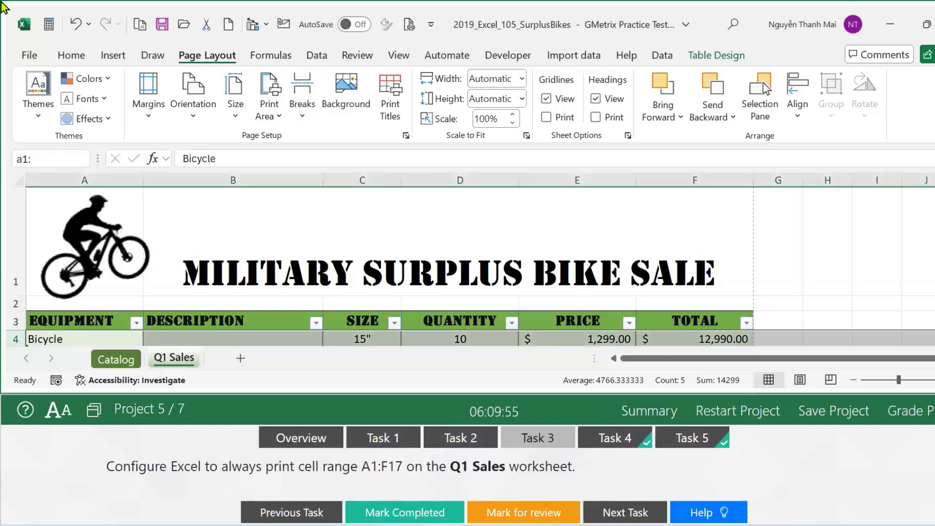
{"action": "type", "text": "f17"}
{"action": "key", "text": "Return"}
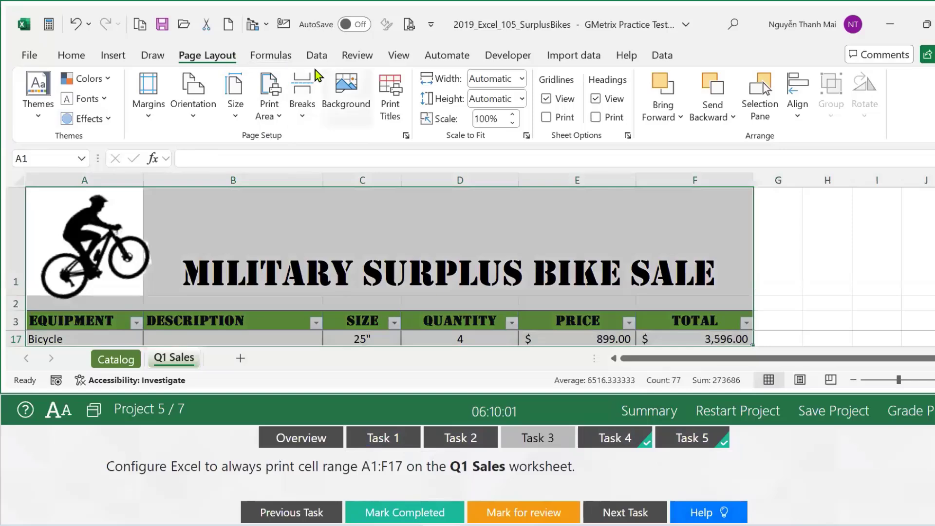
Set A1:F17 as the Q1 Sales print area and display the Task 4 instructions.
{"action": "left_click", "coordinate": [278, 117]}
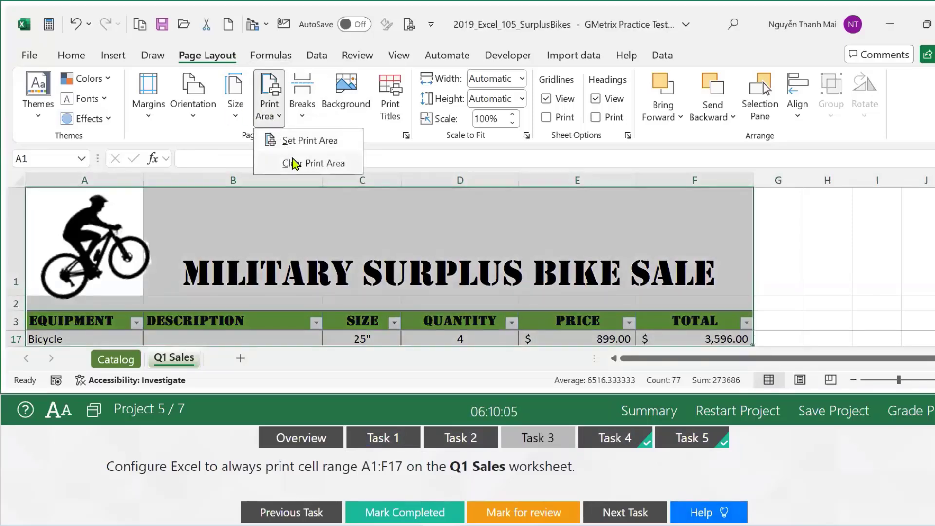
{"action": "left_click", "coordinate": [296, 143]}
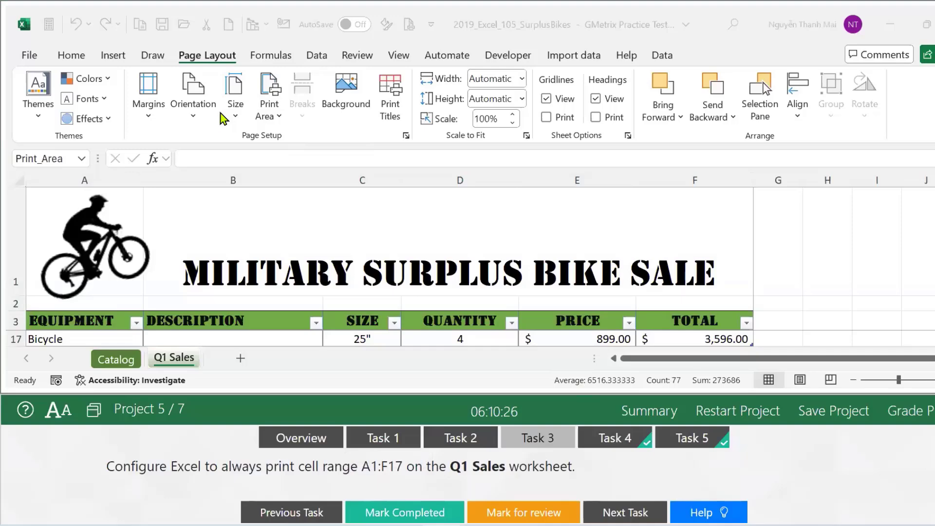
{"action": "left_click", "coordinate": [615, 437]}
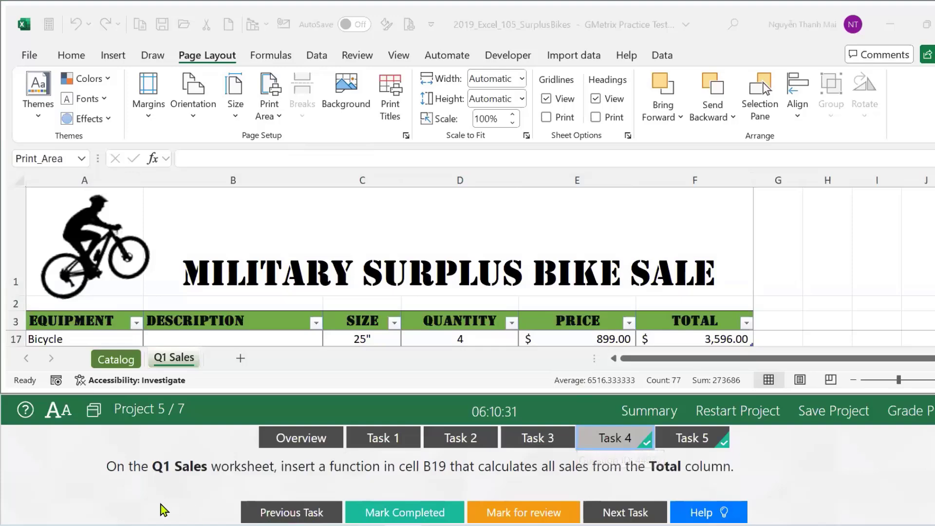
Deselect the print area range and jump to cell B19 via the Name Box.
{"action": "left_click", "coordinate": [179, 358]}
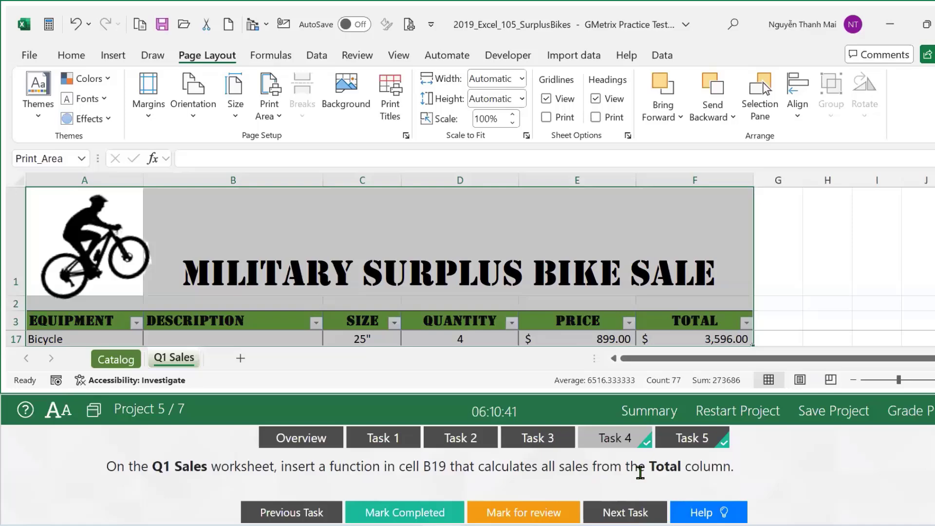
{"action": "left_click", "coordinate": [775, 495]}
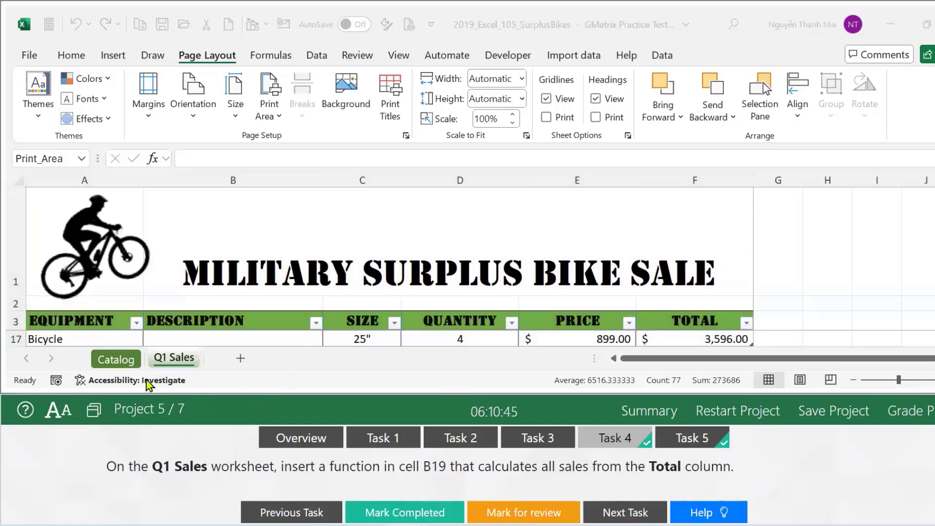
{"action": "left_click", "coordinate": [166, 363]}
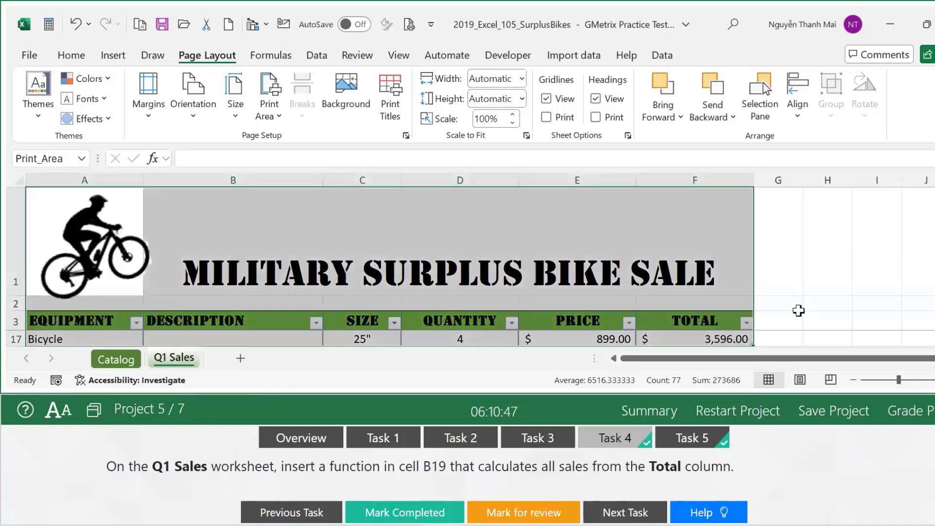
{"action": "left_click", "coordinate": [846, 302]}
{"action": "left_click", "coordinate": [38, 154]}
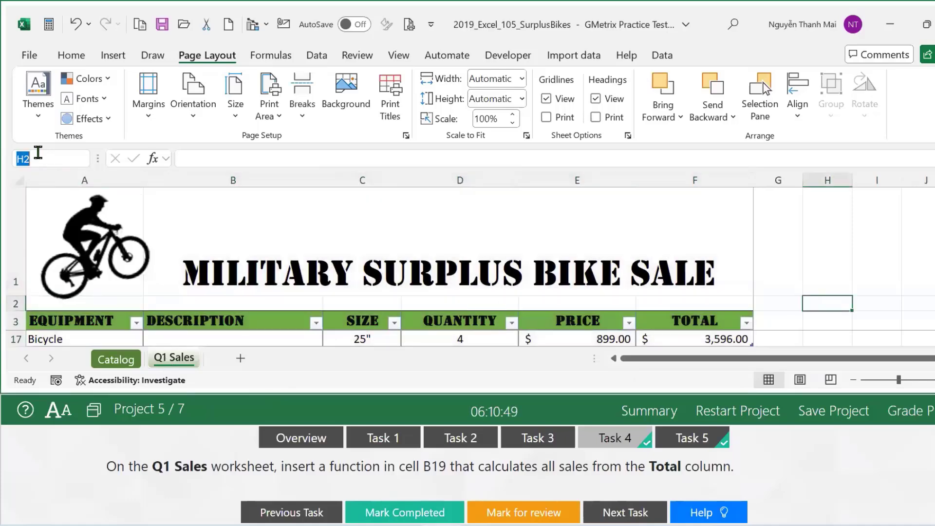
{"action": "type", "text": "b"}
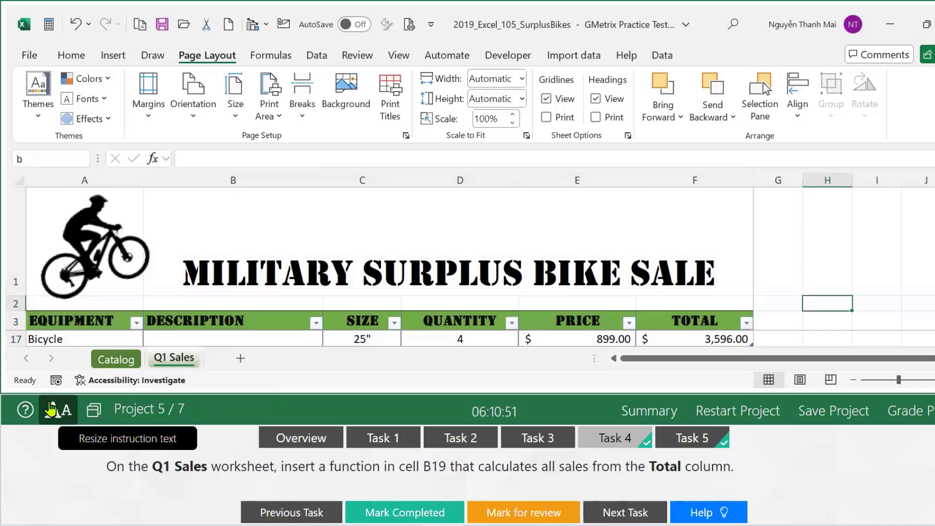
{"action": "type", "text": "19"}
{"action": "key", "text": "Return"}
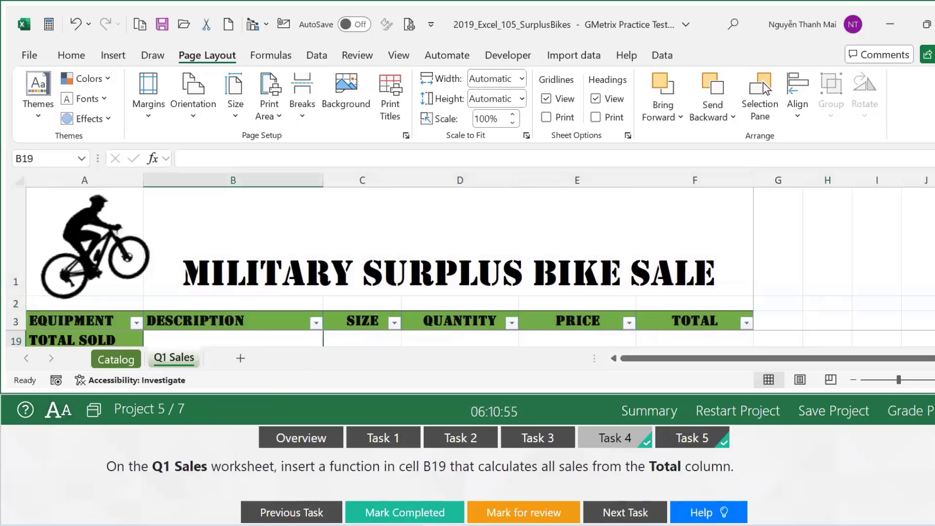
{"action": "scroll", "coordinate": [244, 338], "scroll_direction": "down", "scroll_amount": 1}
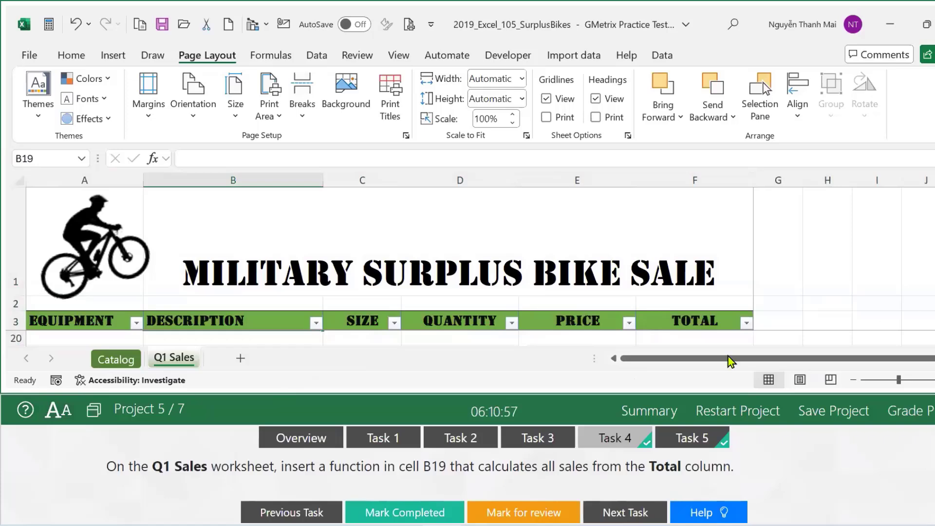
Restore and reposition the Excel window so it sits above the exam panel.
{"action": "left_click", "coordinate": [927, 25]}
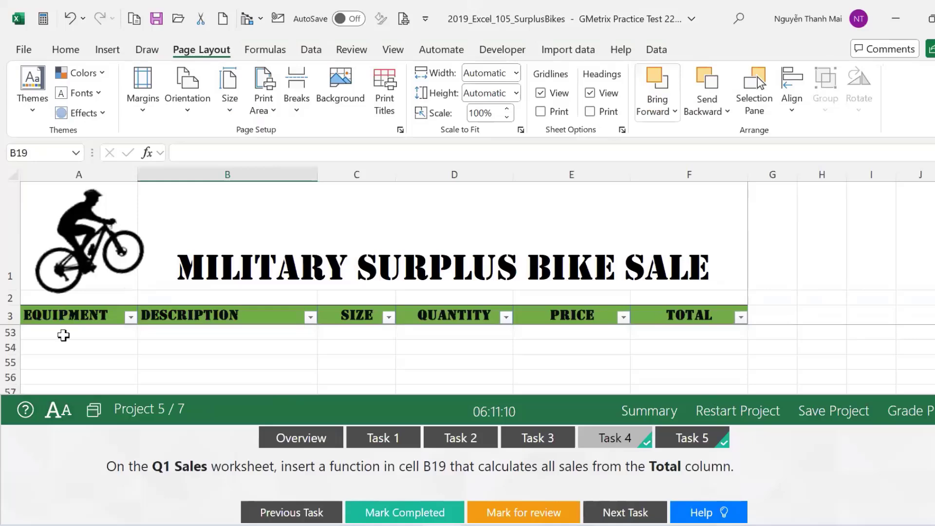
{"action": "scroll", "coordinate": [59, 346], "scroll_direction": "up", "scroll_amount": 16}
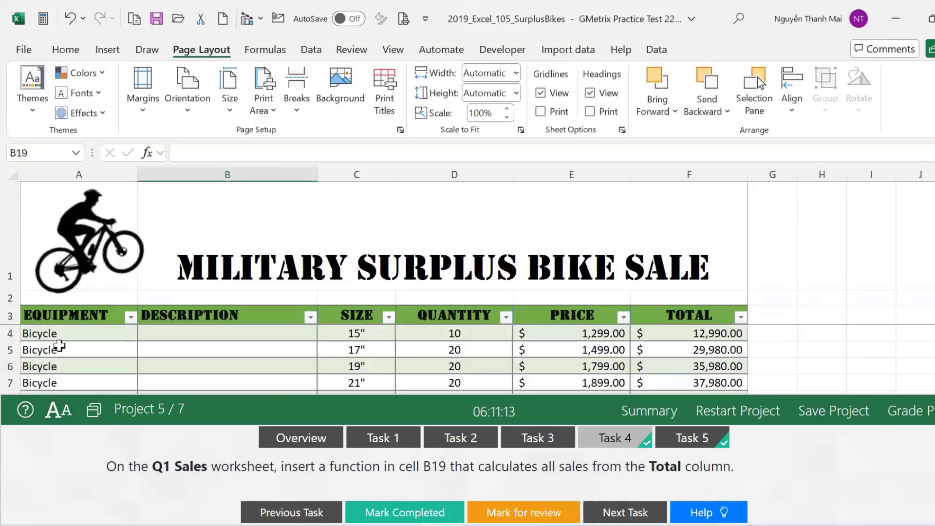
{"action": "key", "text": "alt+F3"}
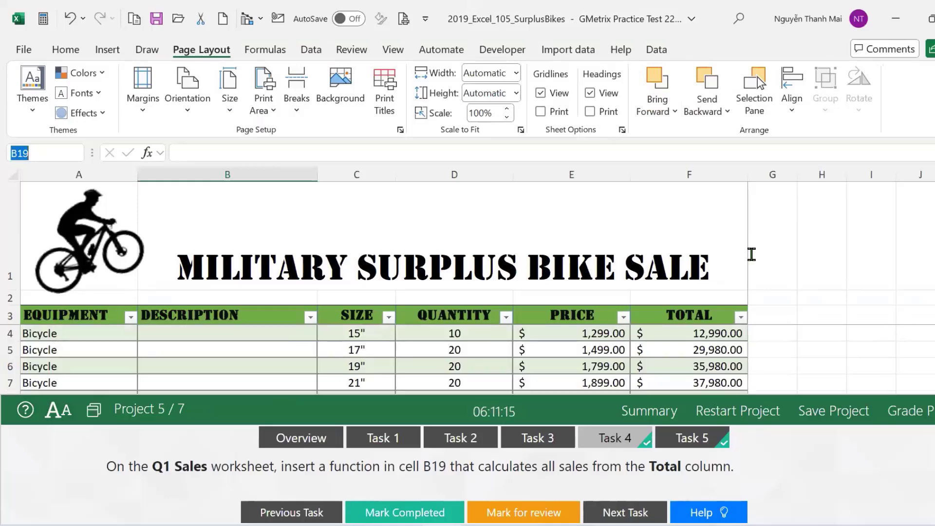
{"action": "key", "text": "Return"}
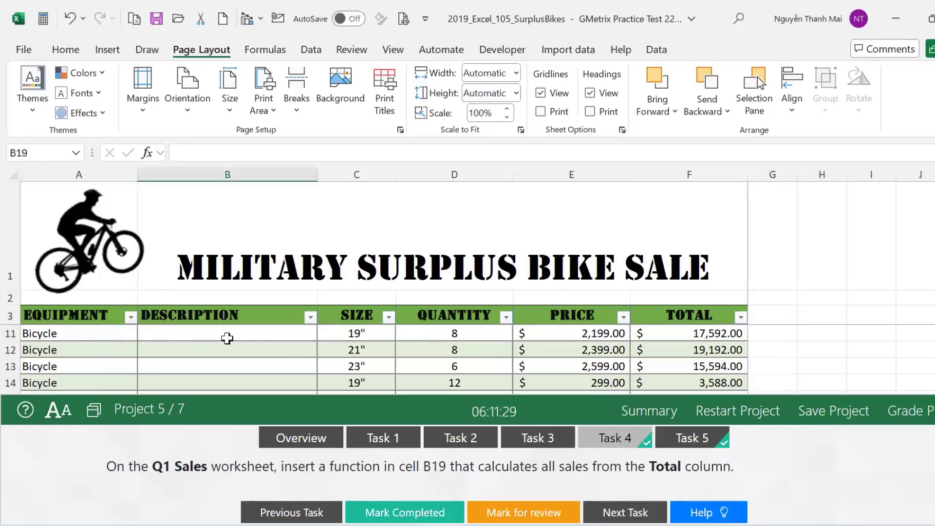
{"action": "scroll", "coordinate": [226, 336], "scroll_direction": "up", "scroll_amount": 3}
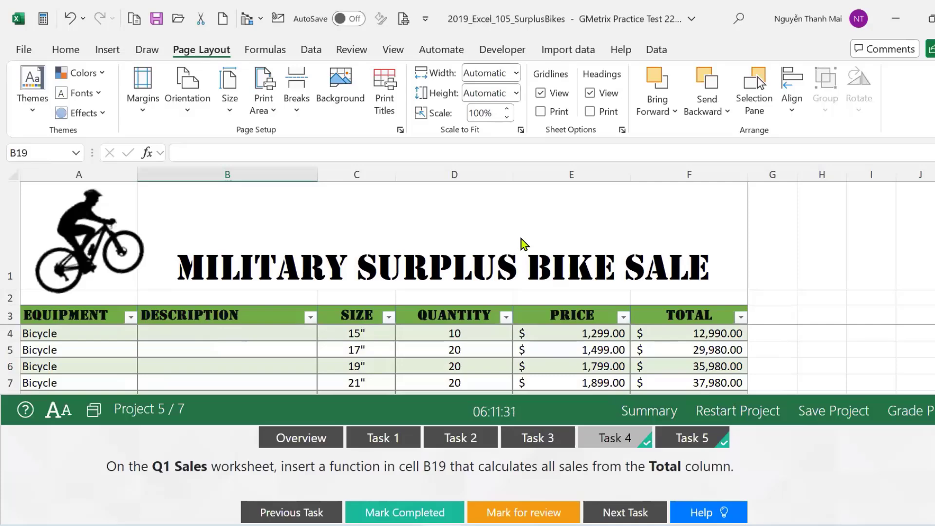
{"action": "double_click", "coordinate": [463, 12]}
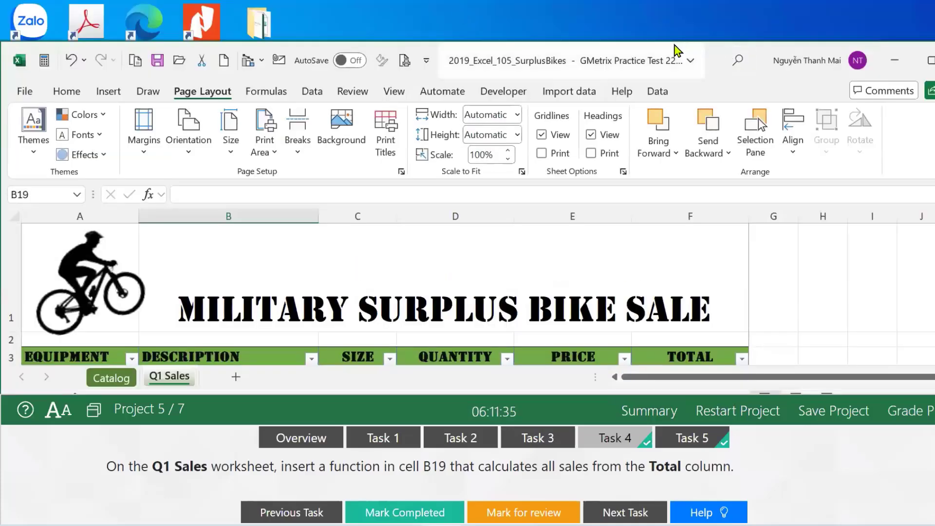
{"action": "left_click_drag", "start_coordinate": [664, 61], "coordinate": [661, 21]}
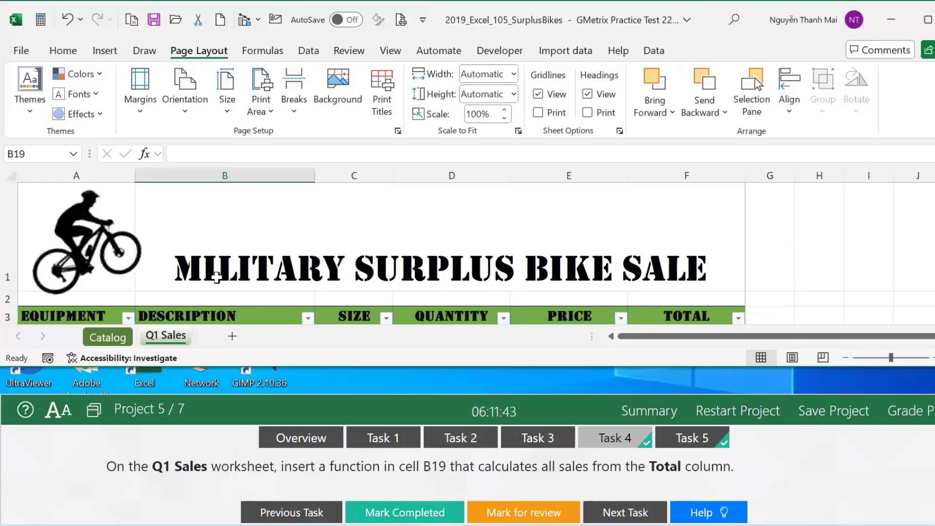
{"action": "double_click", "coordinate": [283, 369]}
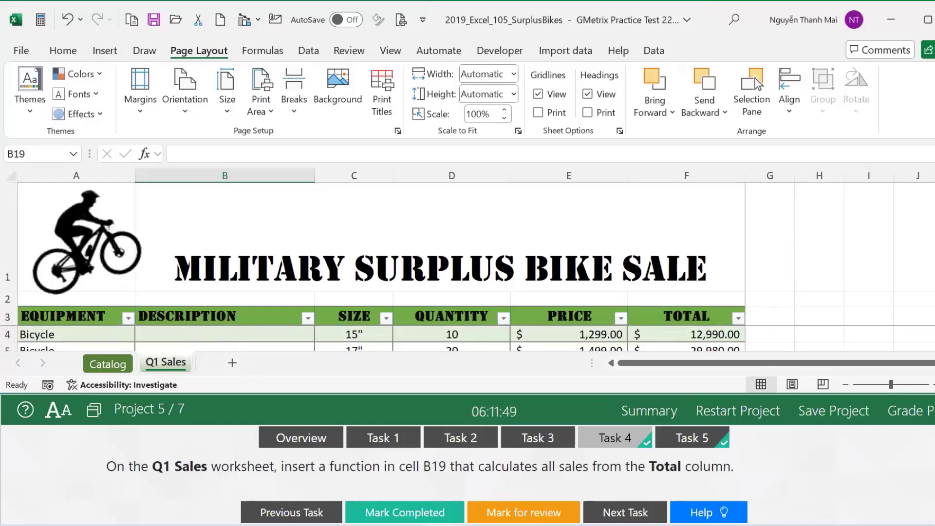
Check the F9 formula, glance at Catalog, and select B19 in the TOTAL SOLD row.
{"action": "scroll", "coordinate": [380, 338], "scroll_direction": "down", "scroll_amount": 4}
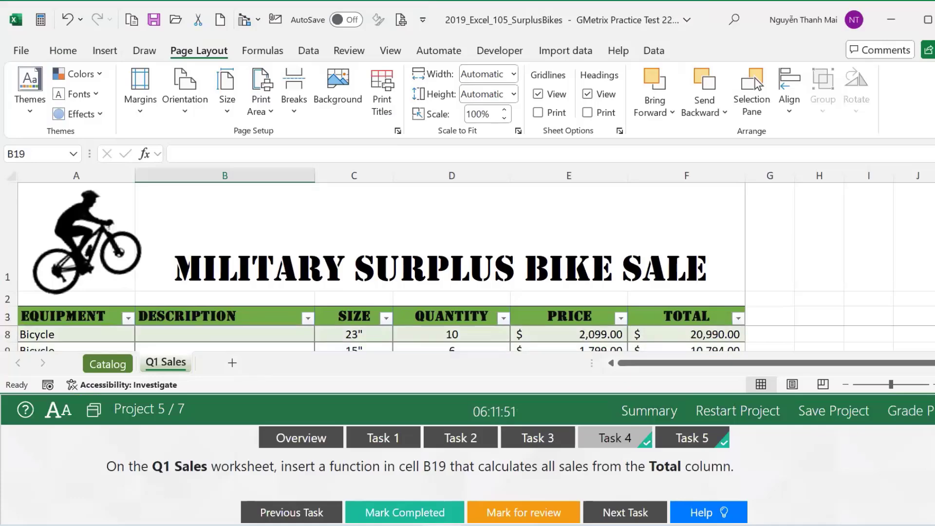
{"action": "scroll", "coordinate": [380, 338], "scroll_direction": "down", "scroll_amount": 1}
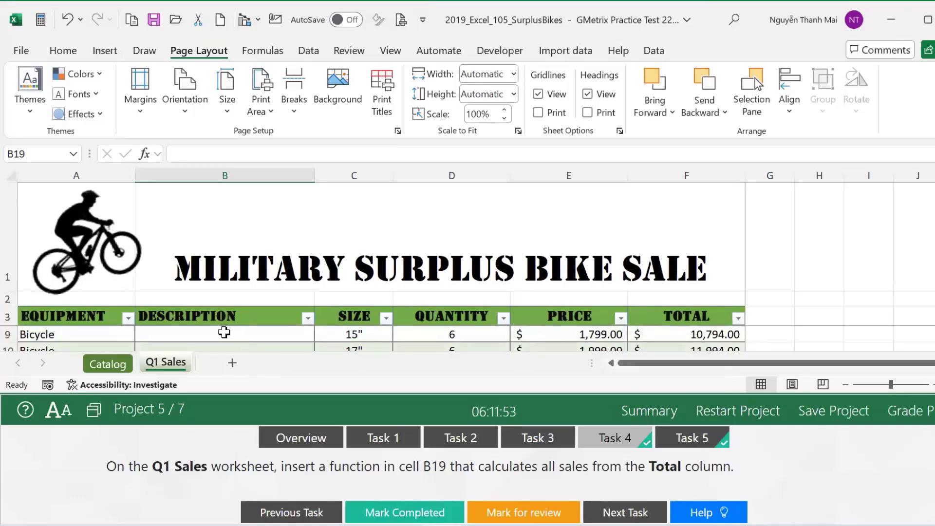
{"action": "left_click", "coordinate": [696, 332]}
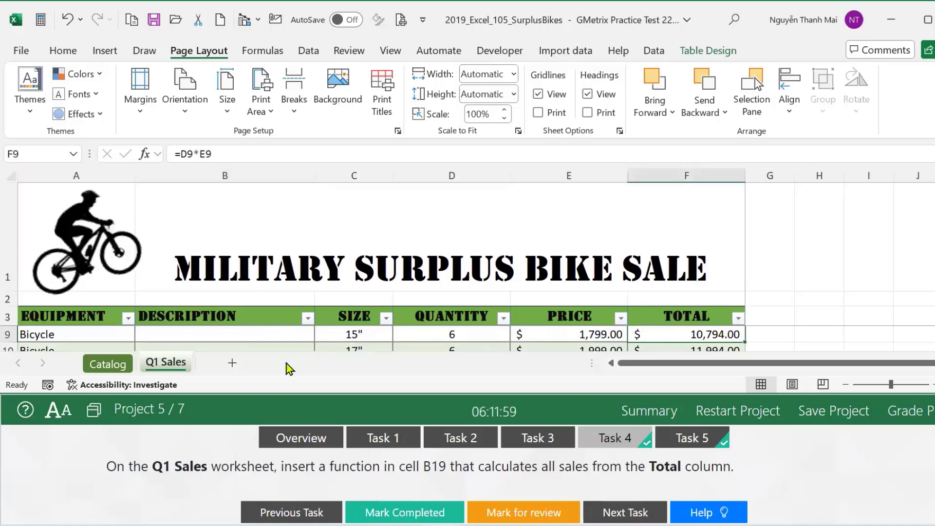
{"action": "left_click", "coordinate": [103, 365]}
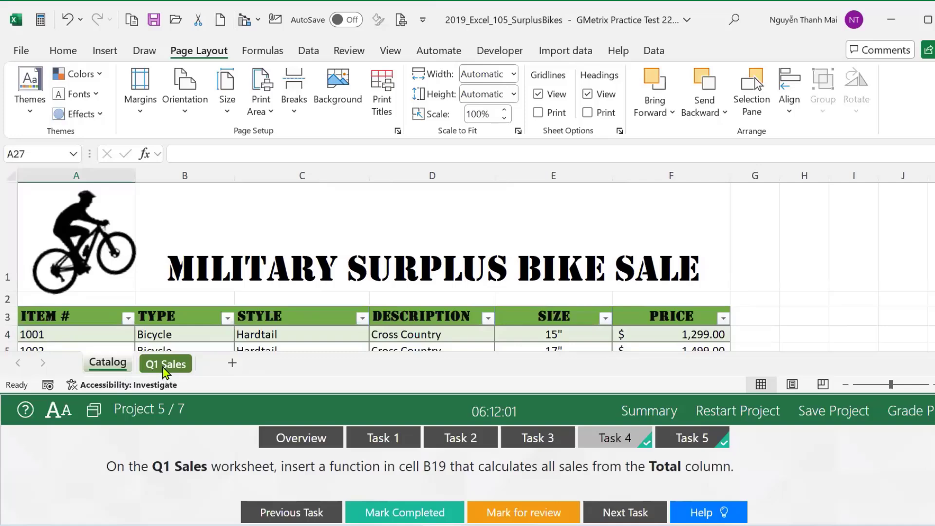
{"action": "left_click", "coordinate": [164, 368]}
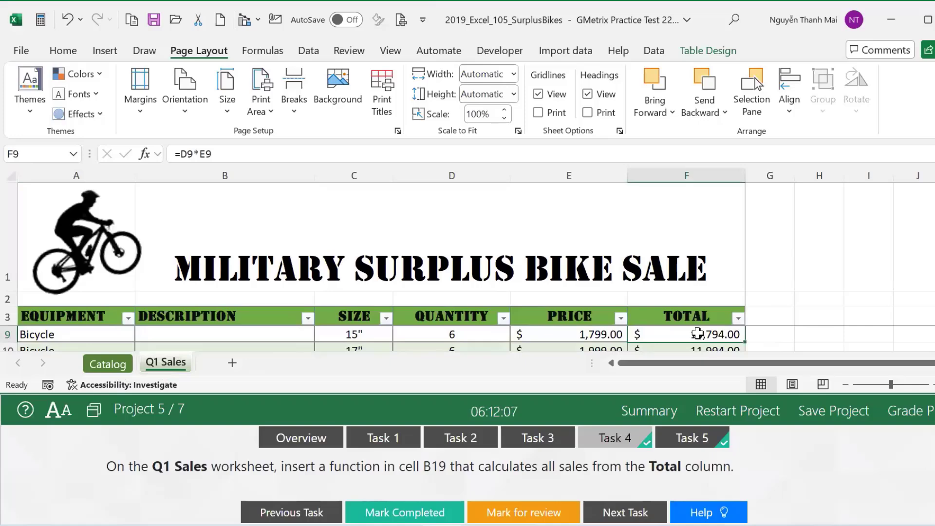
{"action": "scroll", "coordinate": [697, 334], "scroll_direction": "down", "scroll_amount": 3}
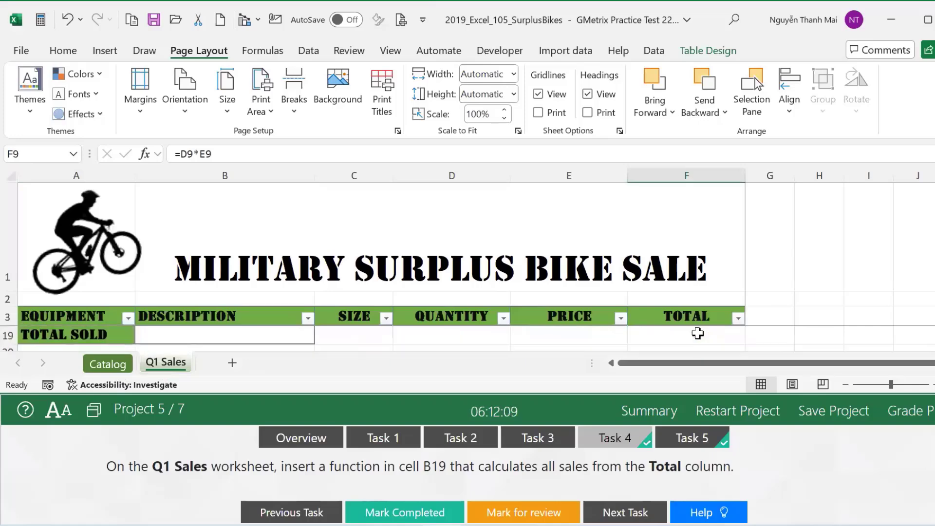
{"action": "left_click", "coordinate": [697, 334]}
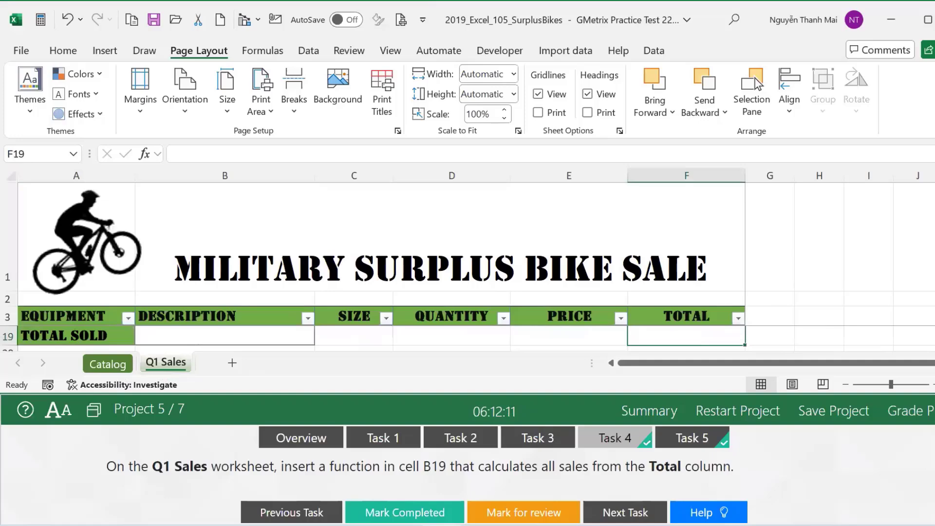
{"action": "scroll", "coordinate": [467, 336], "scroll_direction": "up", "scroll_amount": 1}
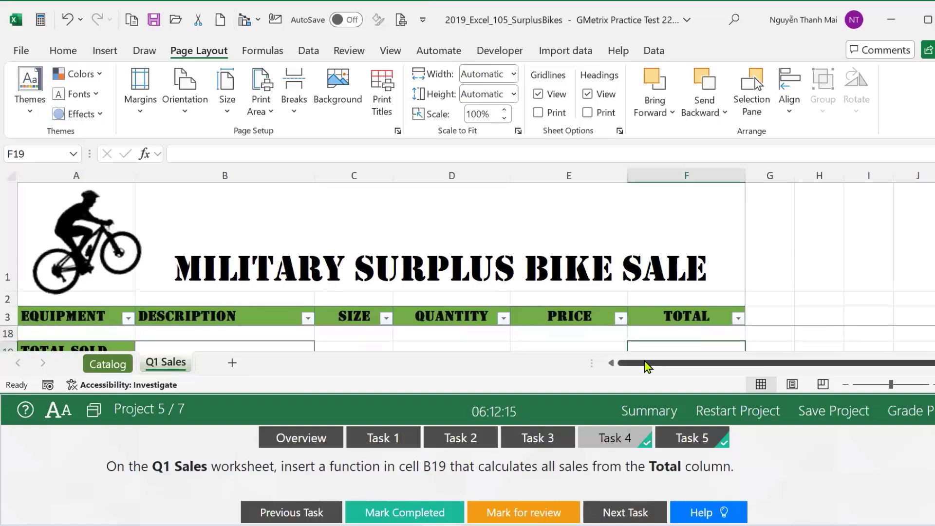
{"action": "left_click", "coordinate": [180, 342]}
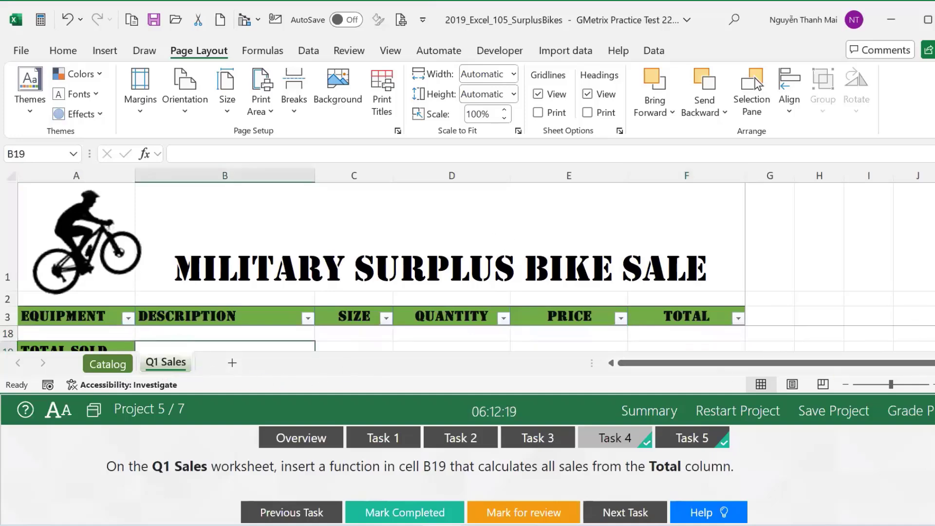
{"action": "scroll", "coordinate": [468, 336], "scroll_direction": "down", "scroll_amount": 1}
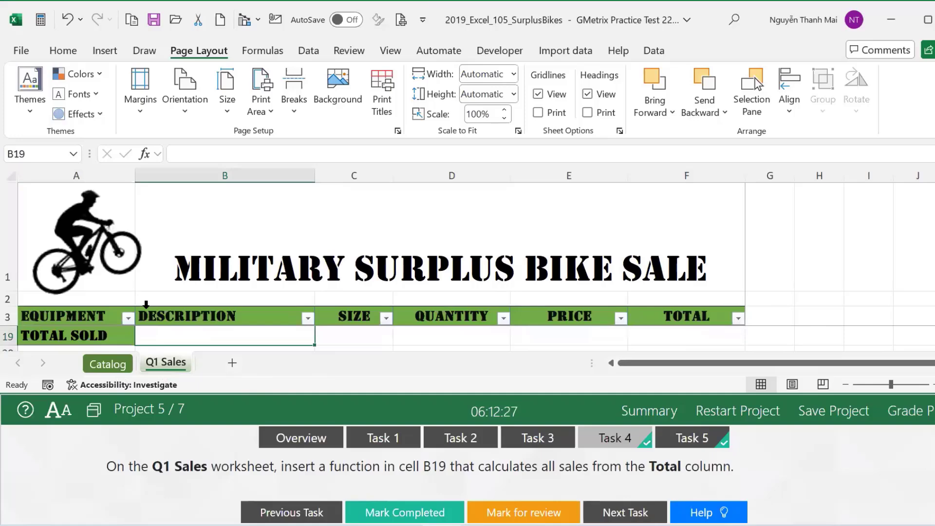
Enter =SUM(Table1[Total]) in B19, summing the Total column F4:F17.
{"action": "type", "text": "s"}
{"action": "key", "text": "BackSpace"}
{"action": "type", "text": "=sum"}
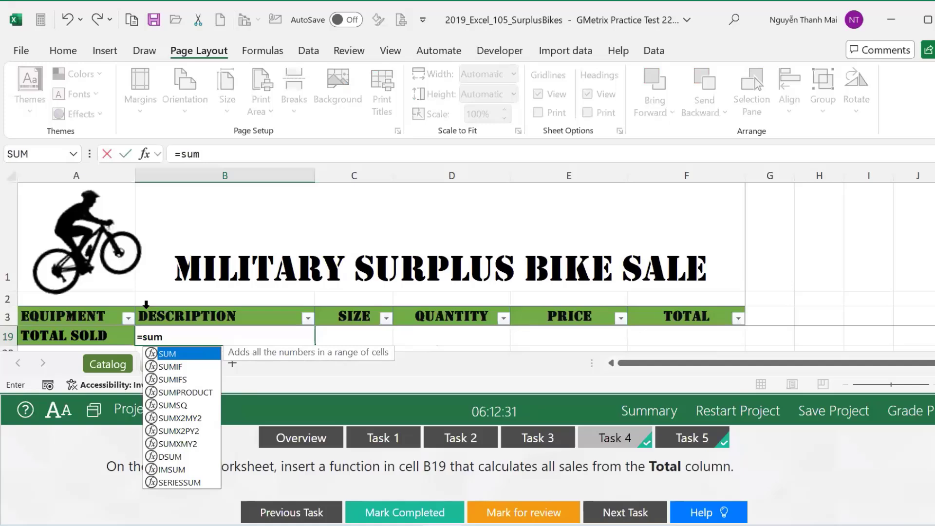
{"action": "key", "text": "Tab"}
{"action": "scroll", "coordinate": [711, 337], "scroll_direction": "up", "scroll_amount": 3}
{"action": "scroll", "coordinate": [712, 336], "scroll_direction": "up", "scroll_amount": 2}
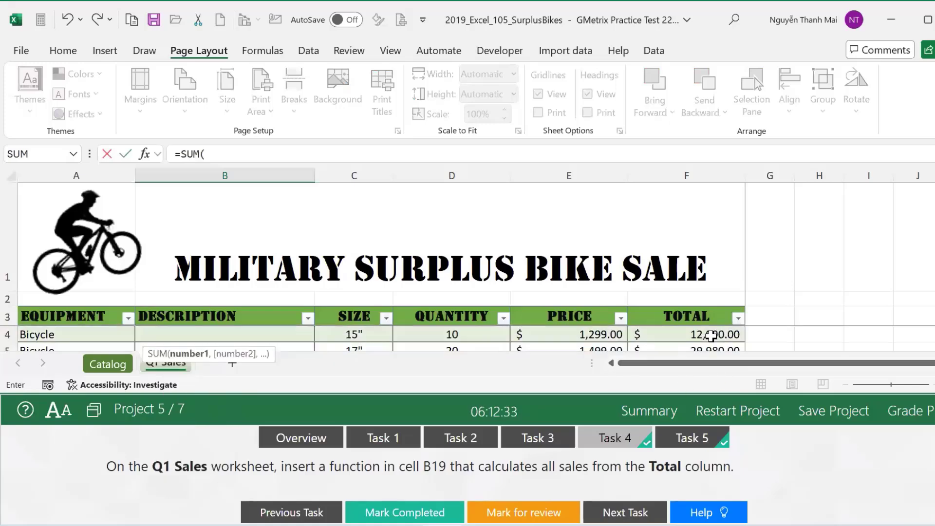
{"action": "left_click", "coordinate": [711, 330]}
{"action": "left_click_drag", "start_coordinate": [712, 330], "coordinate": [712, 330]}
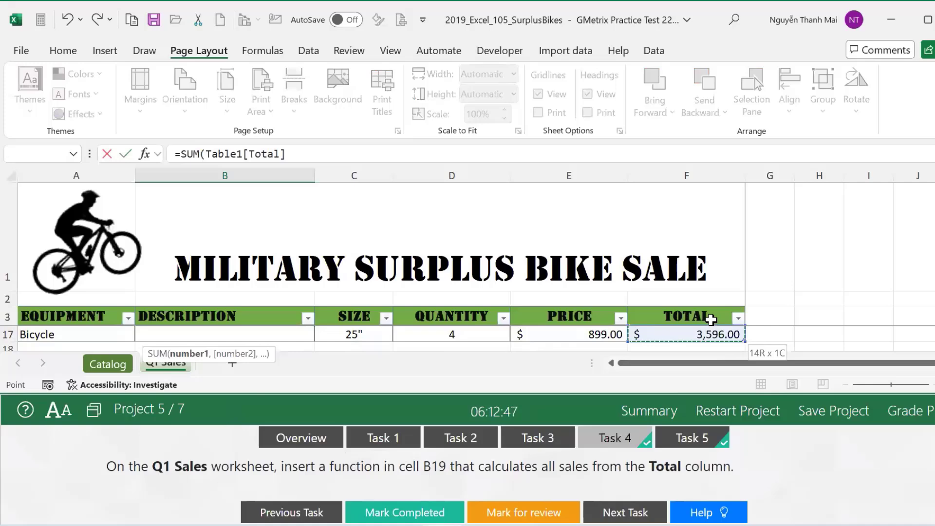
{"action": "key", "text": "Return"}
{"action": "scroll", "coordinate": [180, 353], "scroll_direction": "up", "scroll_amount": 5}
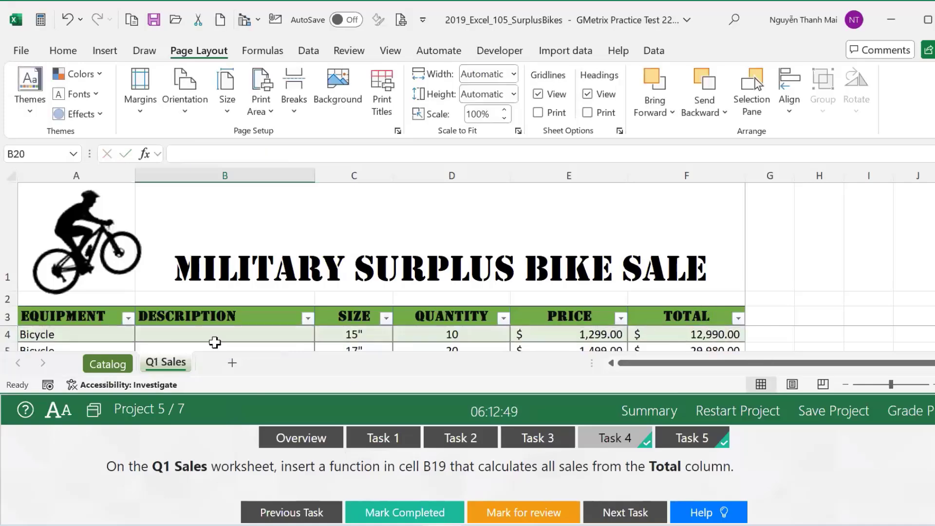
{"action": "scroll", "coordinate": [215, 340], "scroll_direction": "down", "scroll_amount": 3}
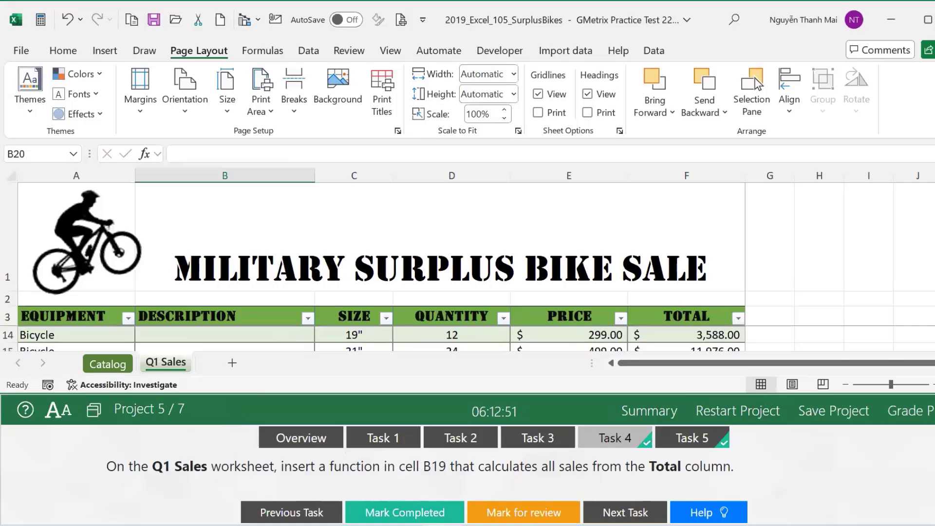
{"action": "scroll", "coordinate": [908, 364], "scroll_direction": "down", "scroll_amount": 1}
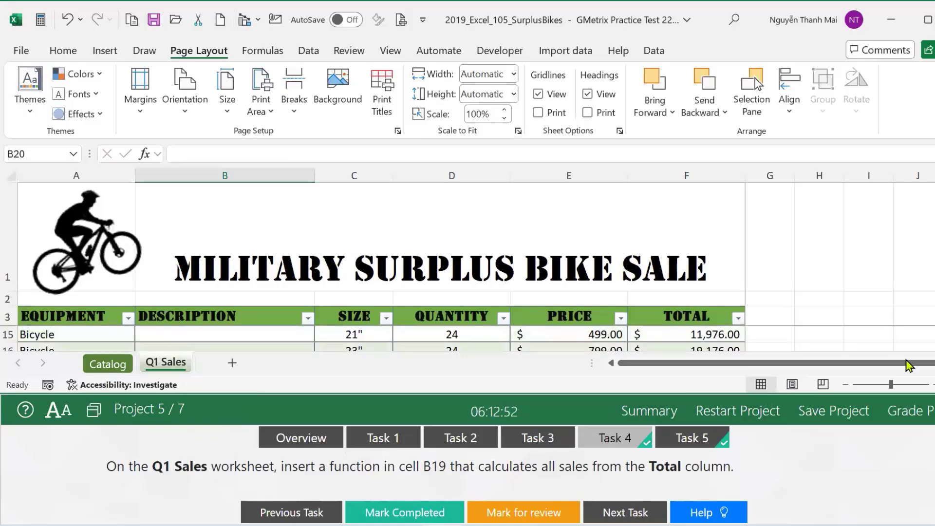
{"action": "left_click", "coordinate": [557, 401]}
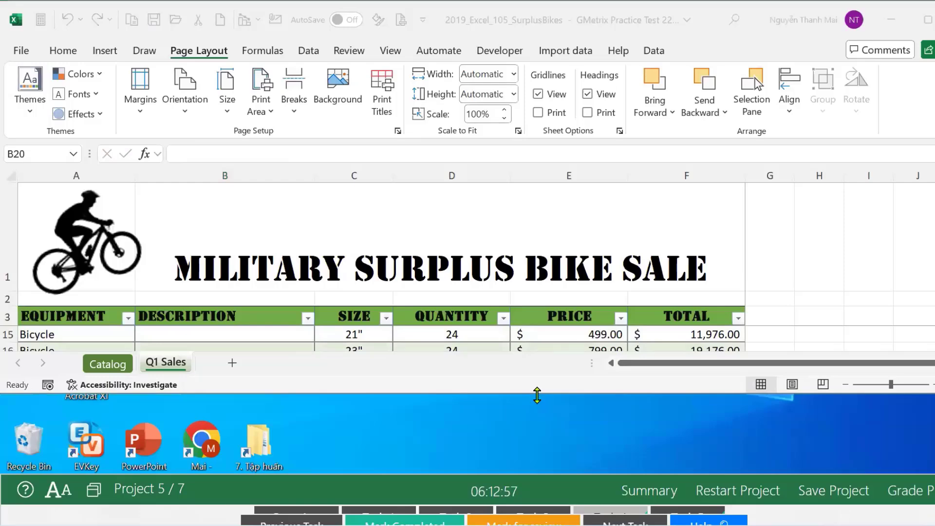
{"action": "left_click_drag", "start_coordinate": [537, 395], "coordinate": [528, 462]}
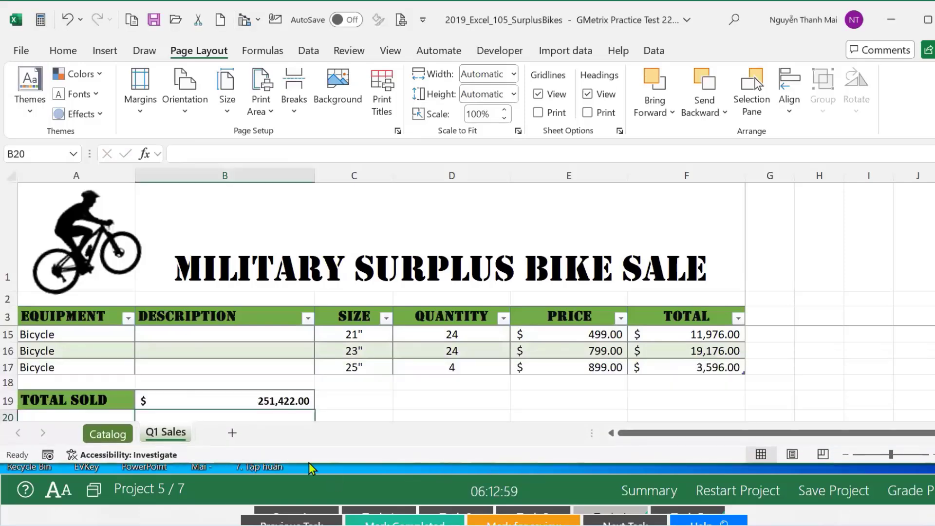
{"action": "left_click", "coordinate": [226, 400]}
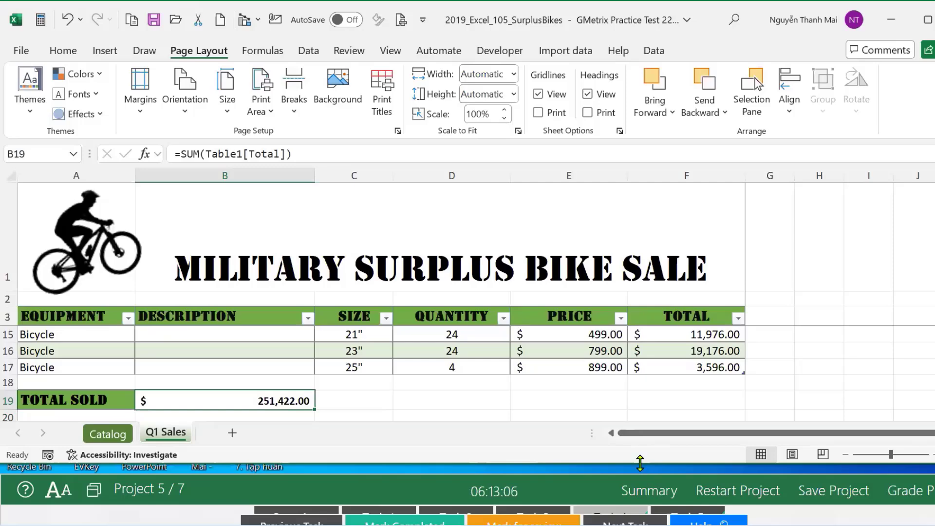
{"action": "left_click_drag", "start_coordinate": [640, 463], "coordinate": [647, 405]}
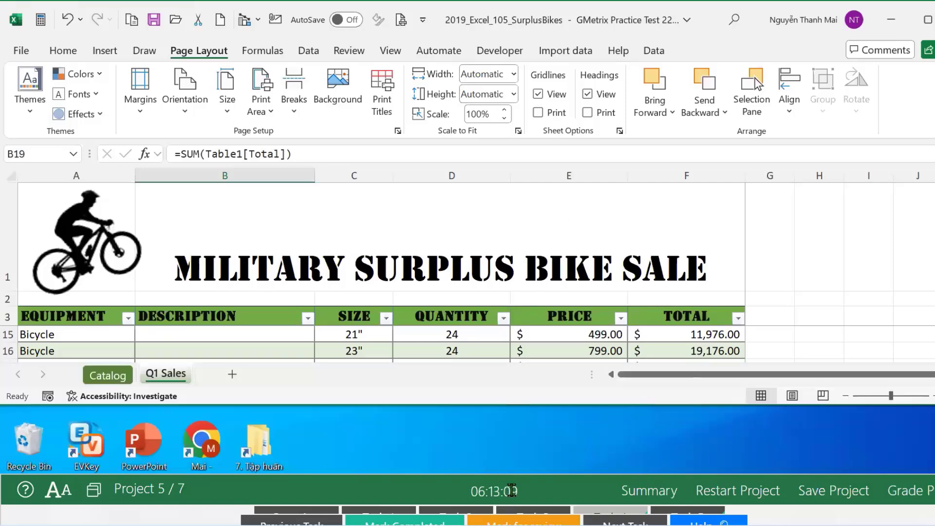
{"action": "left_click_drag", "start_coordinate": [515, 473], "coordinate": [516, 405]}
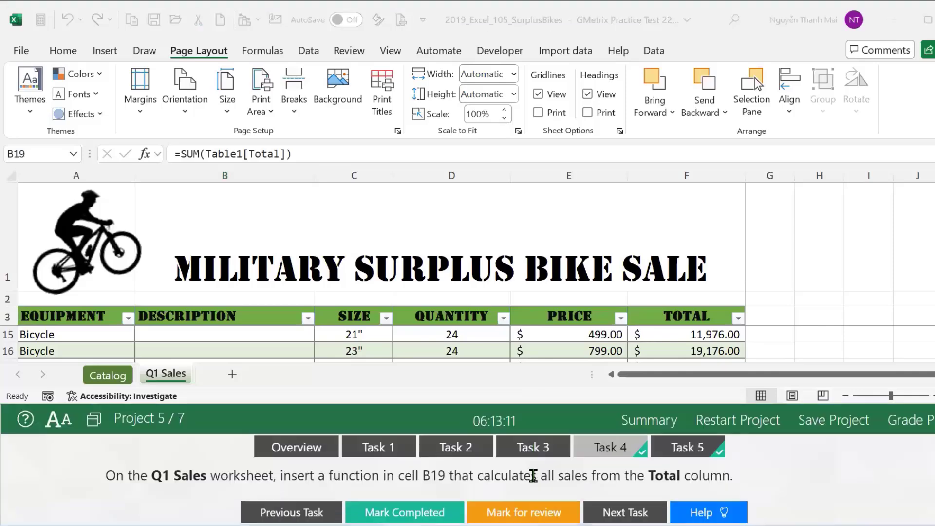
{"action": "left_click", "coordinate": [395, 510]}
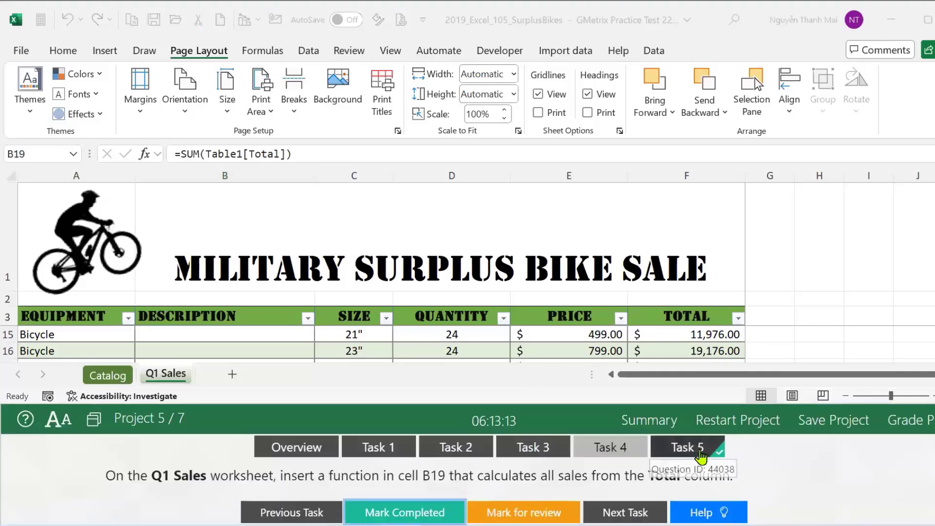
Show Task 5's instructions to join Catalog's Description and Style into Q1 Sales B4.
{"action": "left_click", "coordinate": [704, 450]}
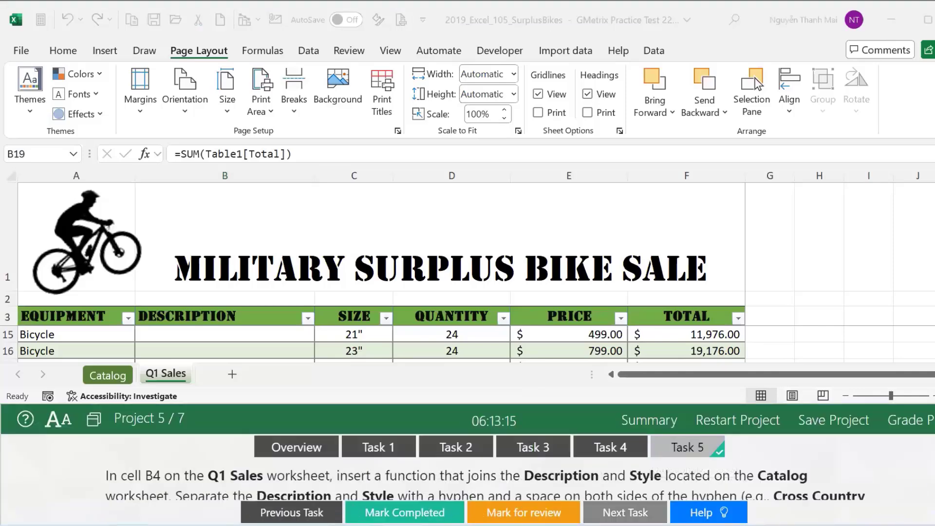
{"action": "scroll", "coordinate": [485, 468], "scroll_direction": "down", "scroll_amount": 1}
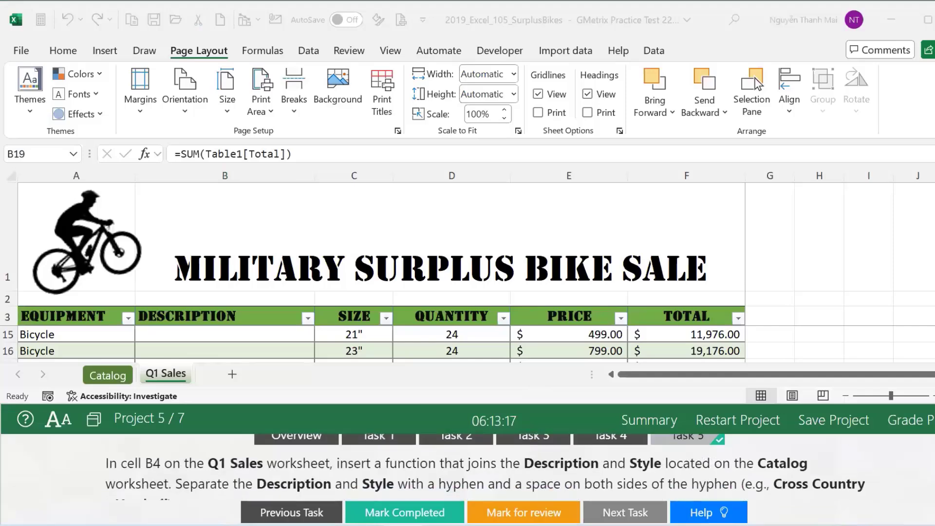
{"action": "scroll", "coordinate": [485, 467], "scroll_direction": "down", "scroll_amount": 1}
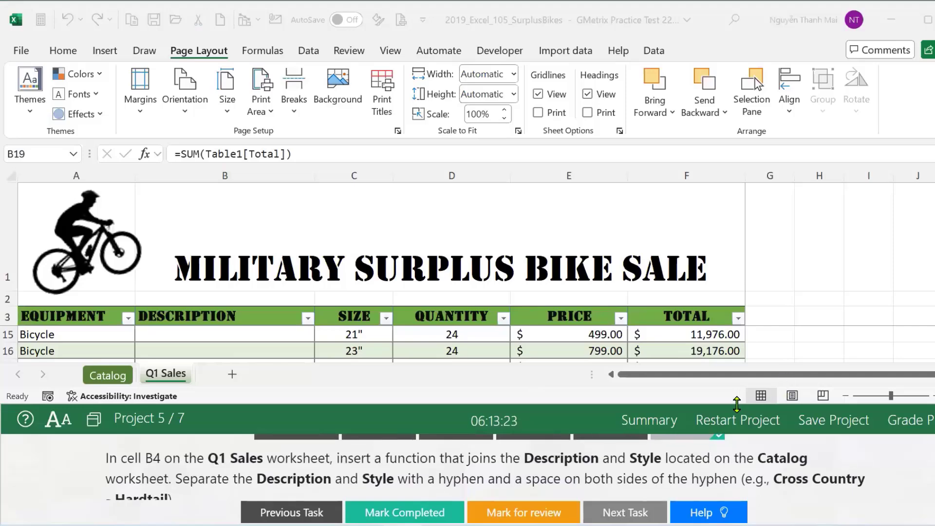
{"action": "left_click_drag", "start_coordinate": [737, 405], "coordinate": [737, 384]}
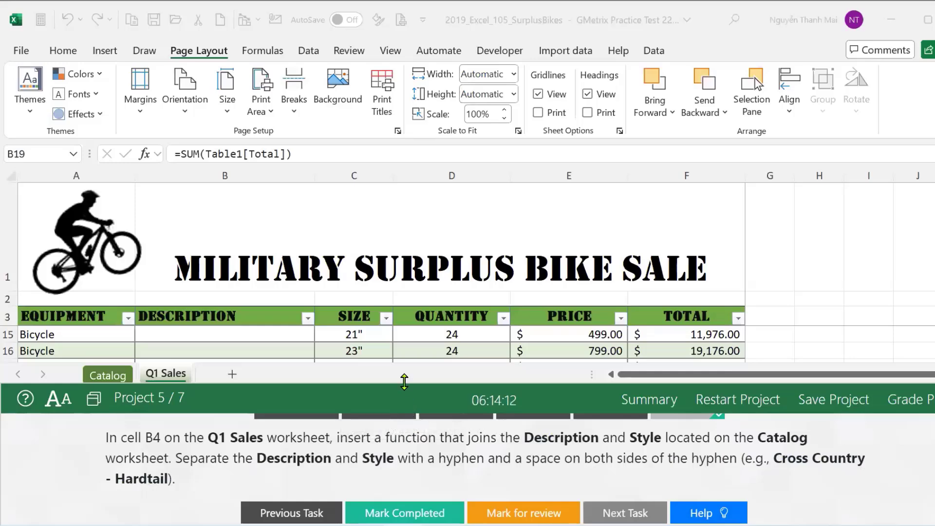
{"action": "left_click_drag", "start_coordinate": [404, 381], "coordinate": [405, 395]}
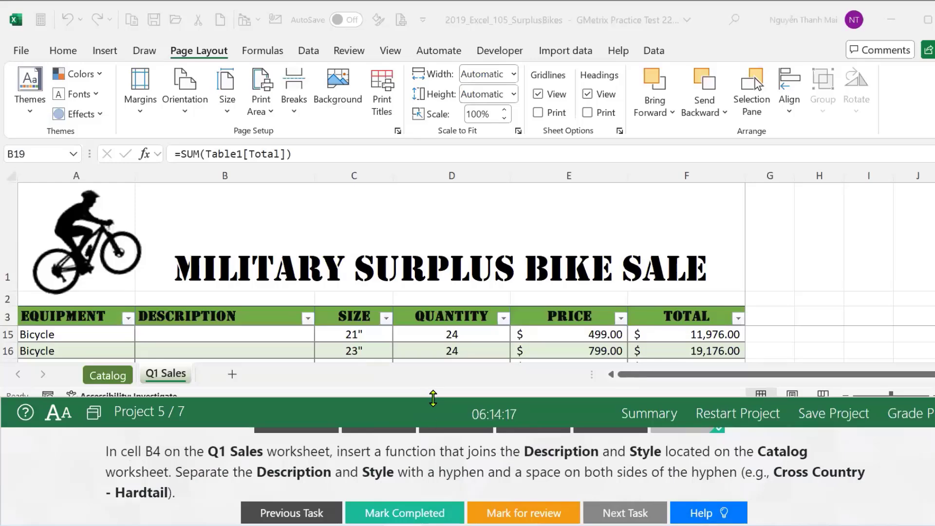
{"action": "left_click_drag", "start_coordinate": [433, 399], "coordinate": [433, 400]}
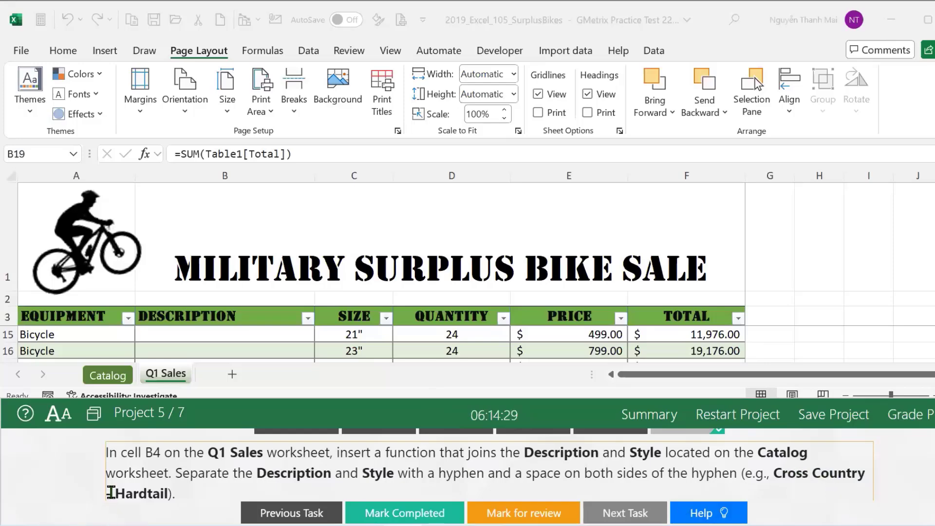
{"action": "left_click_drag", "start_coordinate": [110, 495], "coordinate": [98, 503]}
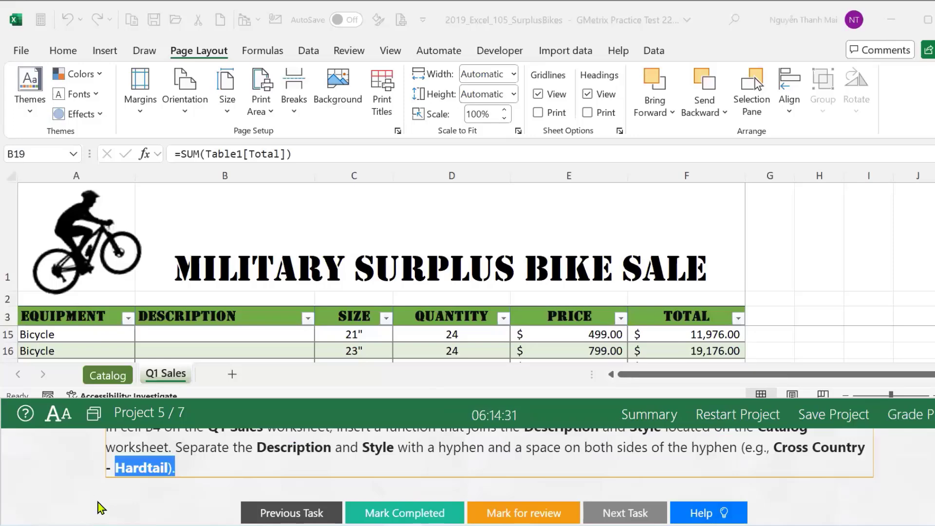
{"action": "mouse_move", "coordinate": [709, 433]}
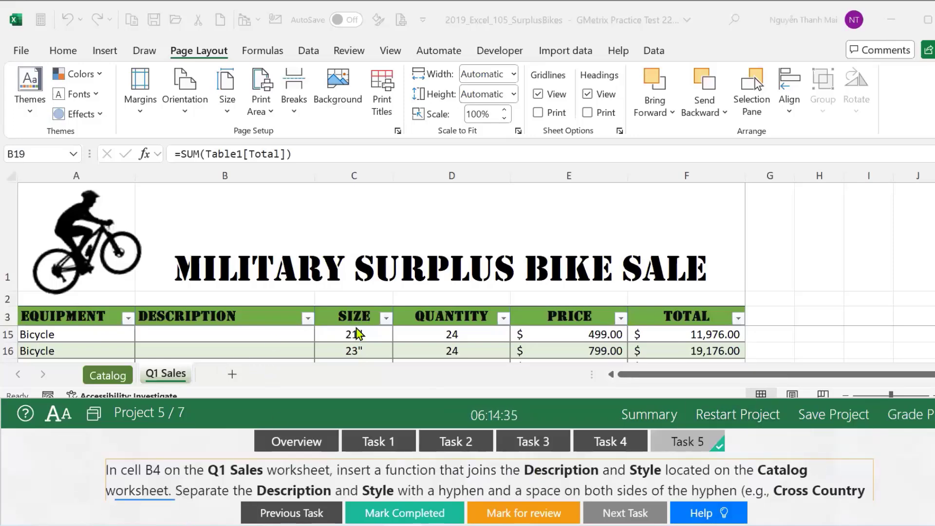
{"action": "left_click", "coordinate": [170, 376]}
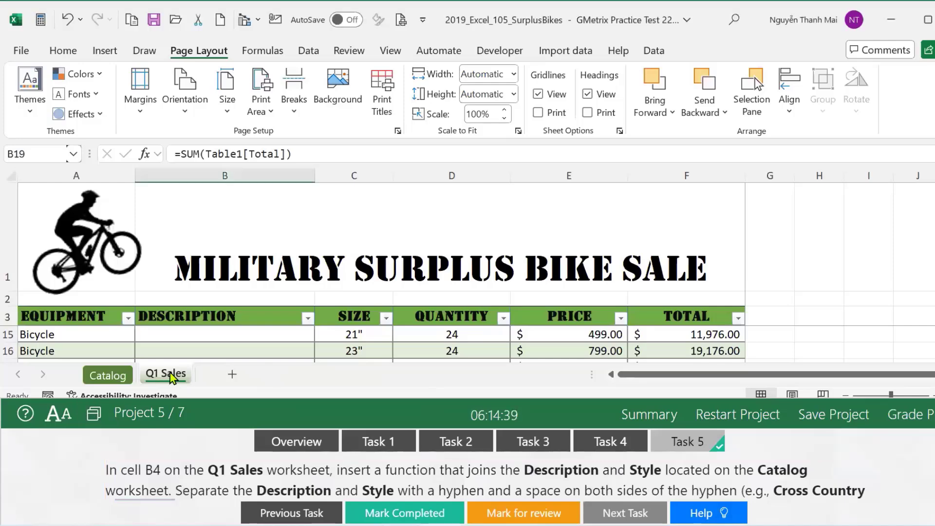
{"action": "scroll", "coordinate": [157, 336], "scroll_direction": "up", "scroll_amount": 4}
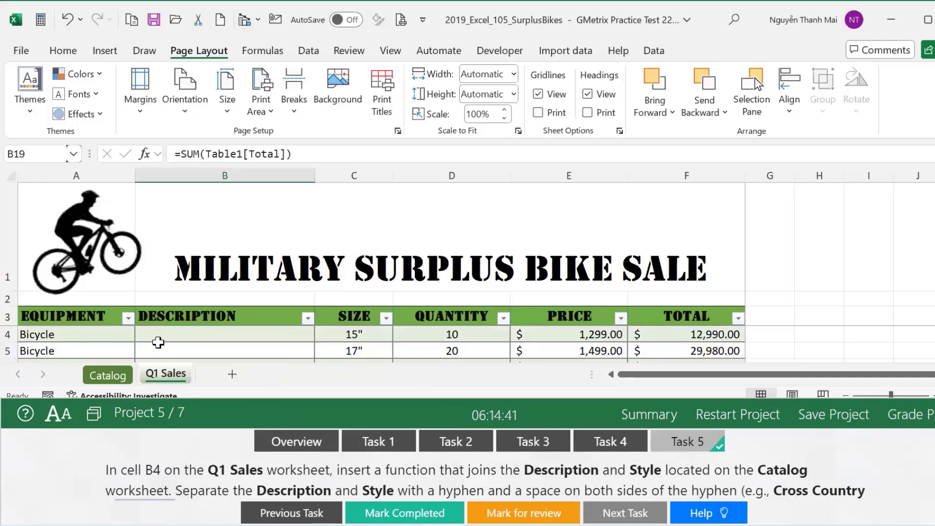
Start a =CONCAT( formula in Q1 Sales cell B4 and switch to the Catalog sheet.
{"action": "left_click", "coordinate": [156, 322]}
{"action": "left_click", "coordinate": [159, 333]}
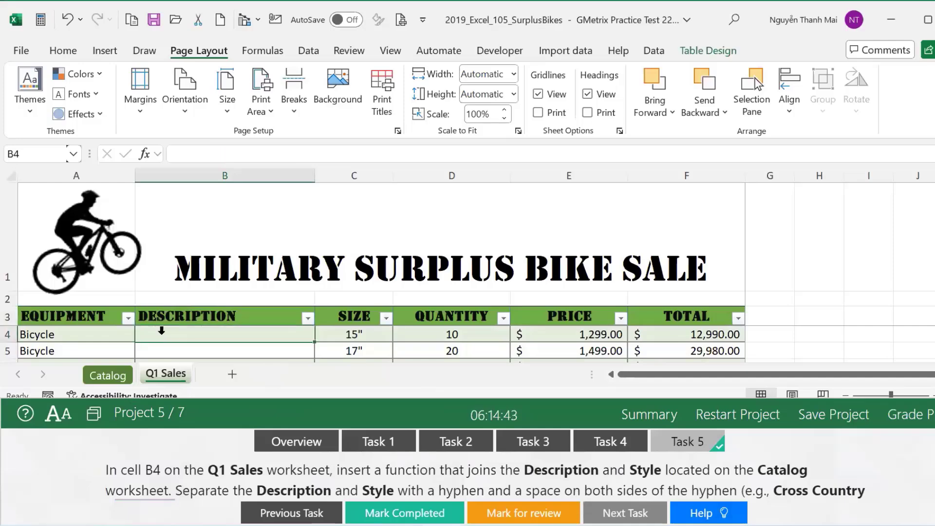
{"action": "type", "text": "="}
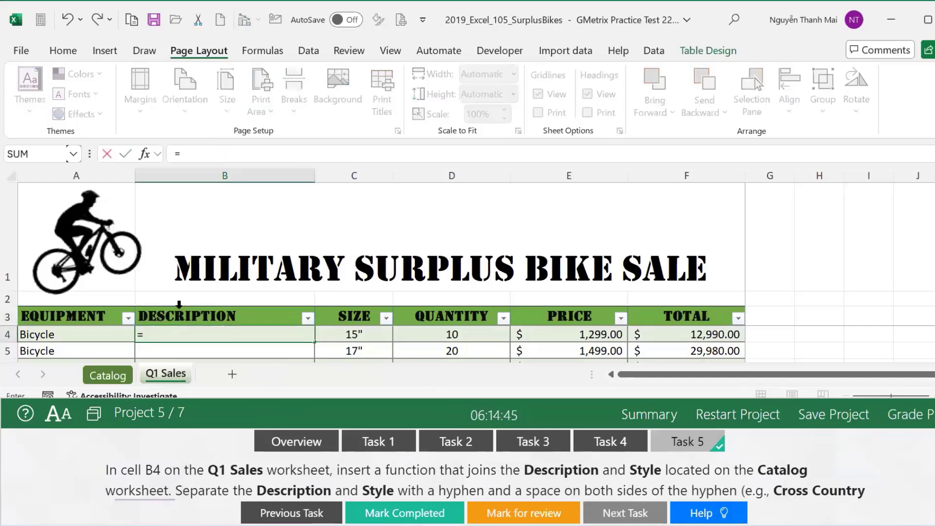
{"action": "type", "text": "con"}
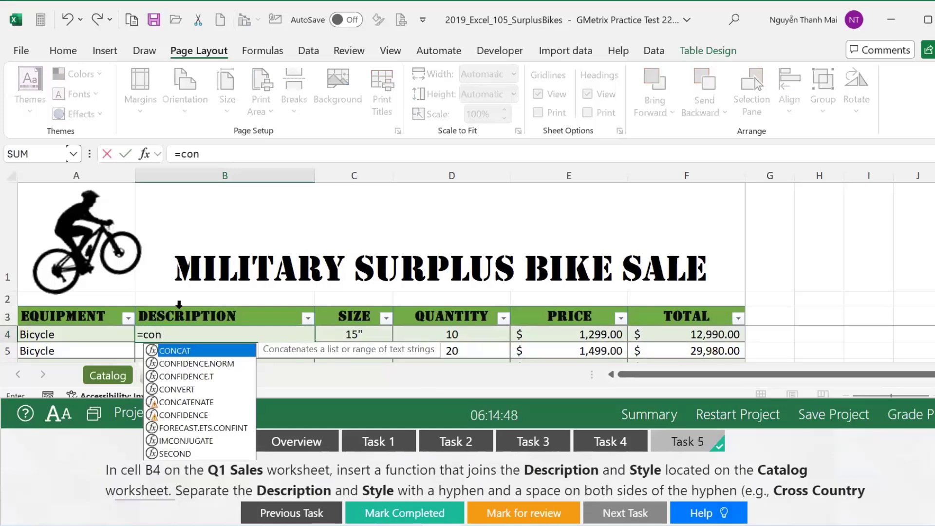
{"action": "key", "text": "Tab"}
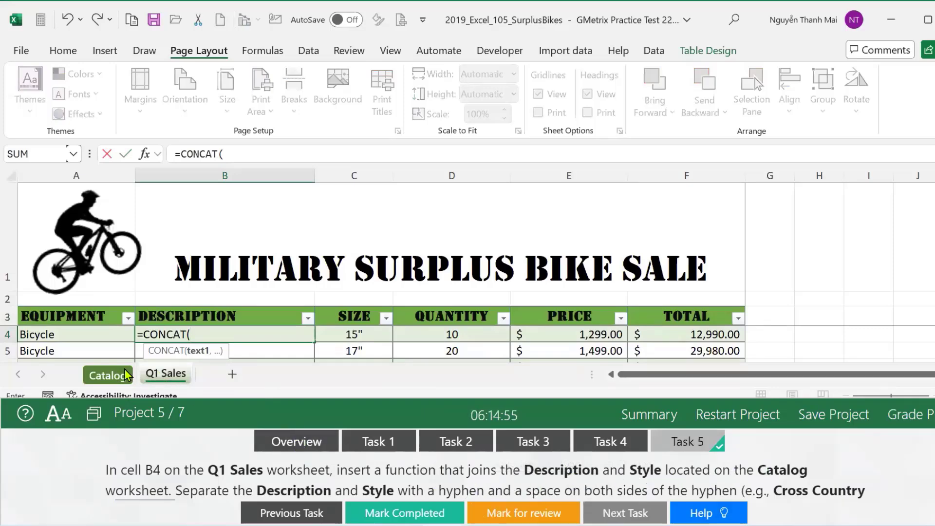
{"action": "left_click", "coordinate": [108, 382]}
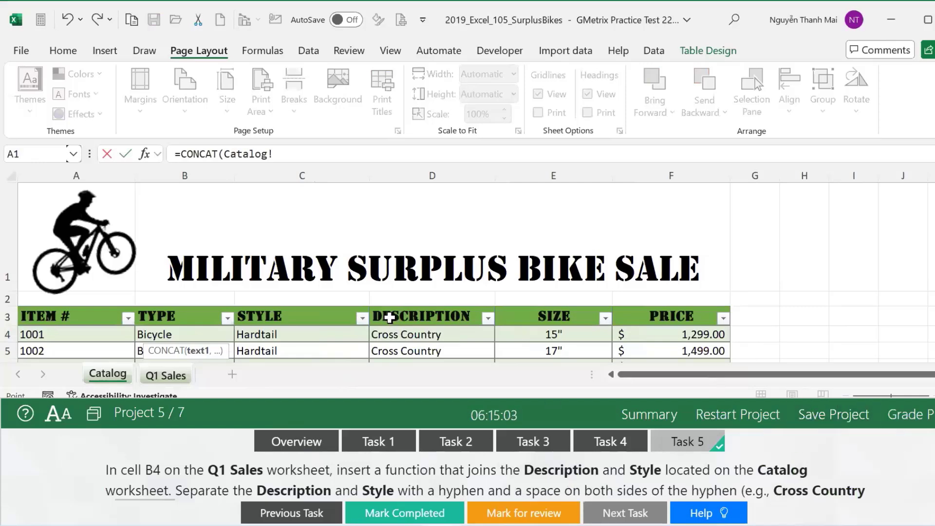
{"action": "left_click", "coordinate": [392, 335]}
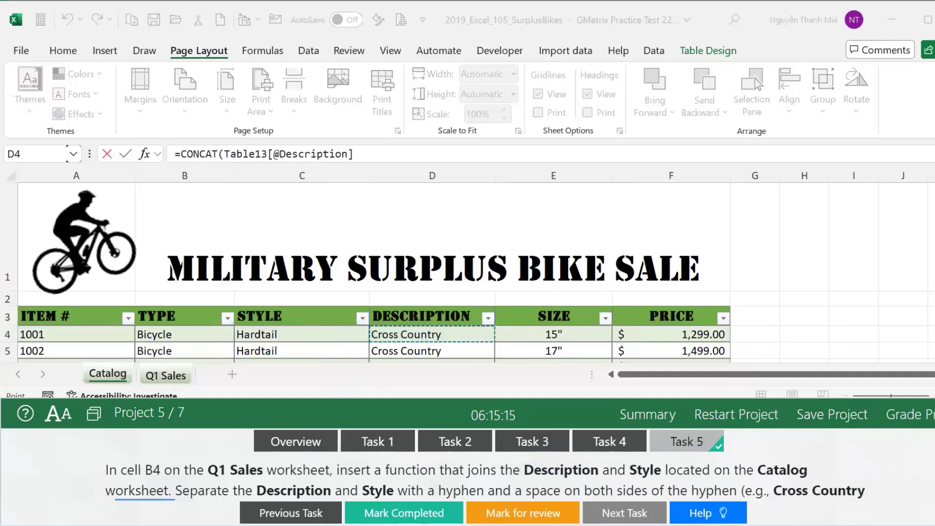
{"action": "left_click_drag", "start_coordinate": [115, 511], "coordinate": [174, 512]}
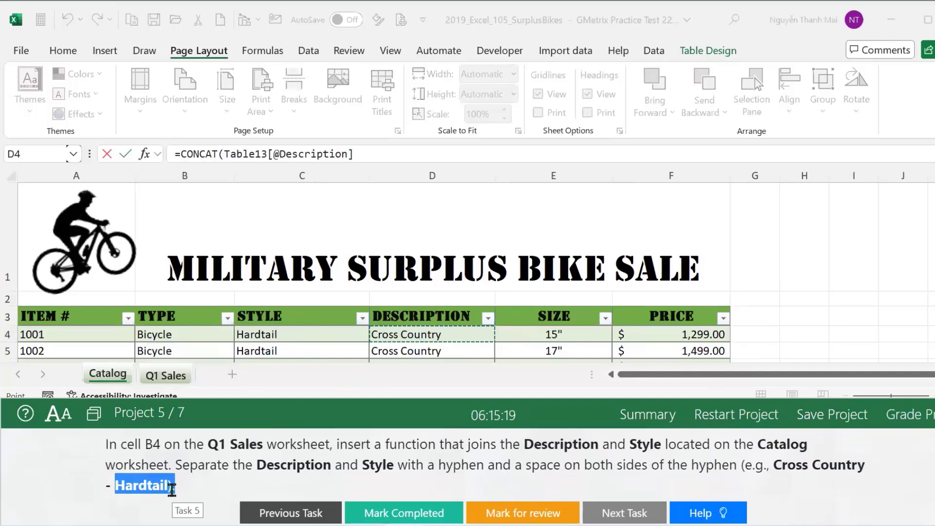
{"action": "left_click", "coordinate": [363, 154]}
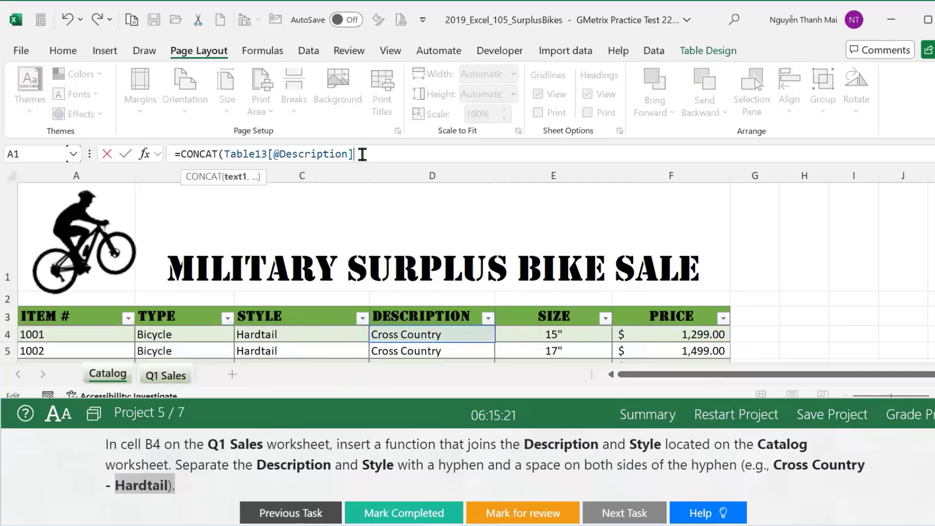
{"action": "type", "text": ","}
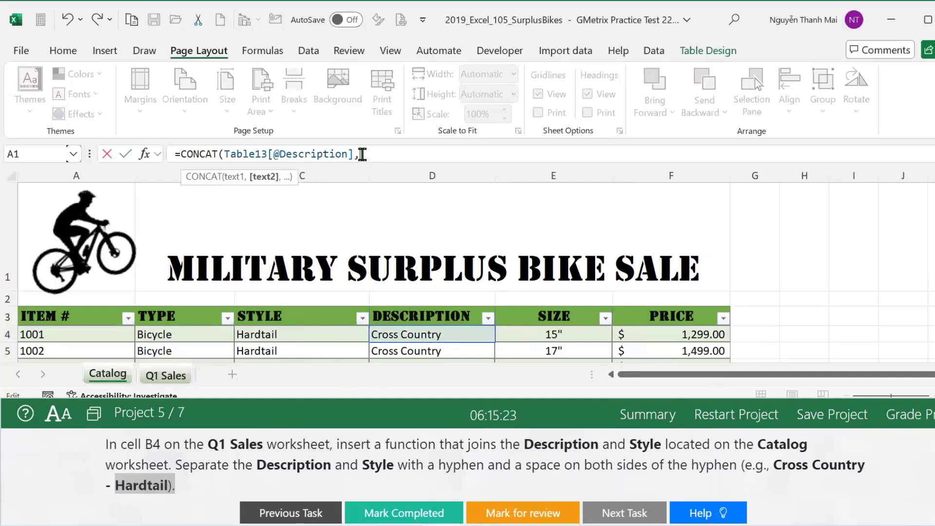
{"action": "type", "text": "\" -"}
{"action": "key", "text": "Left"}
{"action": "type", "text": "- \","}
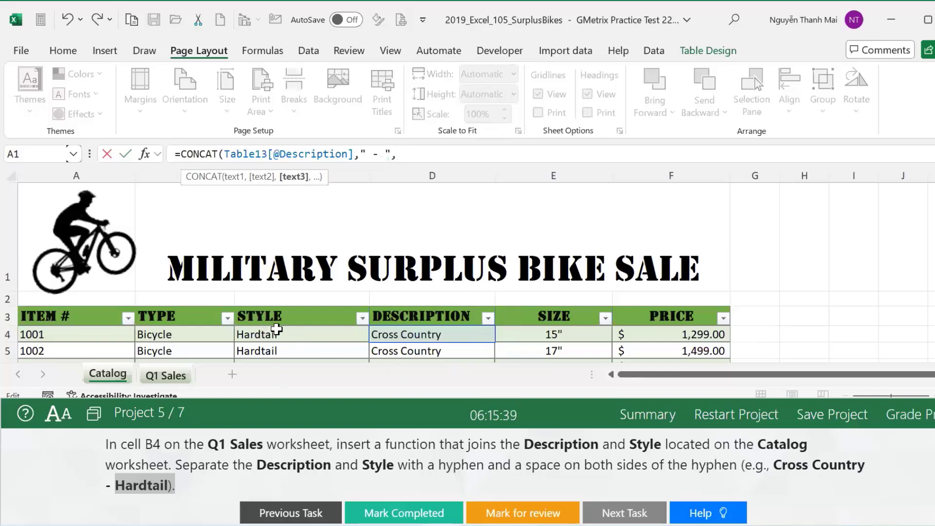
{"action": "left_click", "coordinate": [276, 336]}
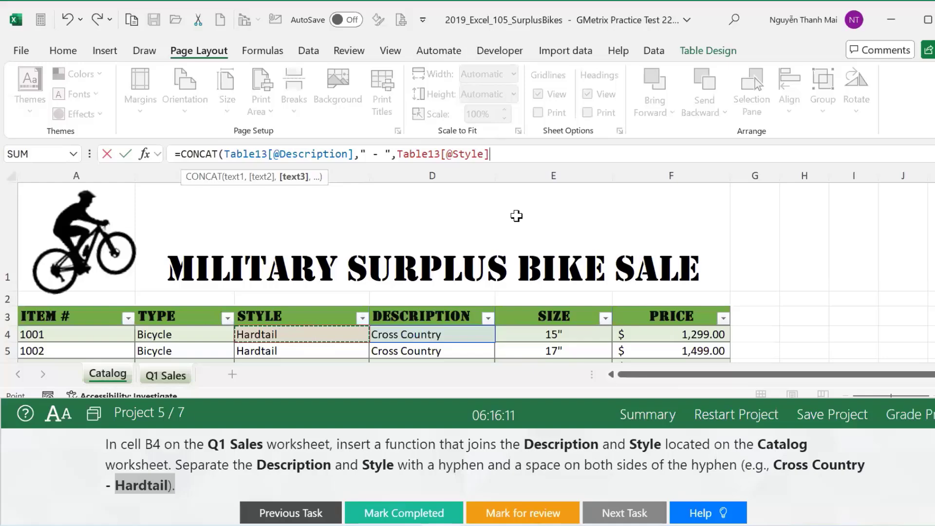
{"action": "key", "text": "Return"}
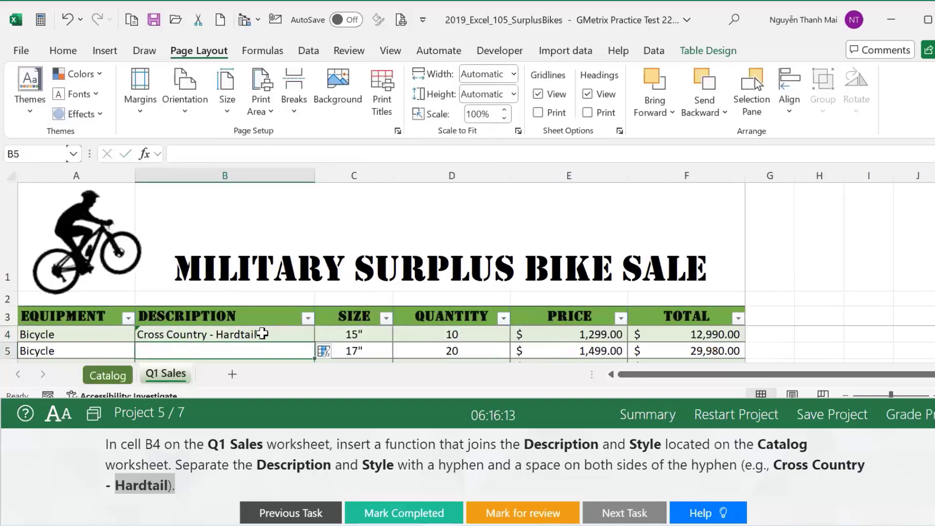
{"action": "left_click", "coordinate": [262, 333]}
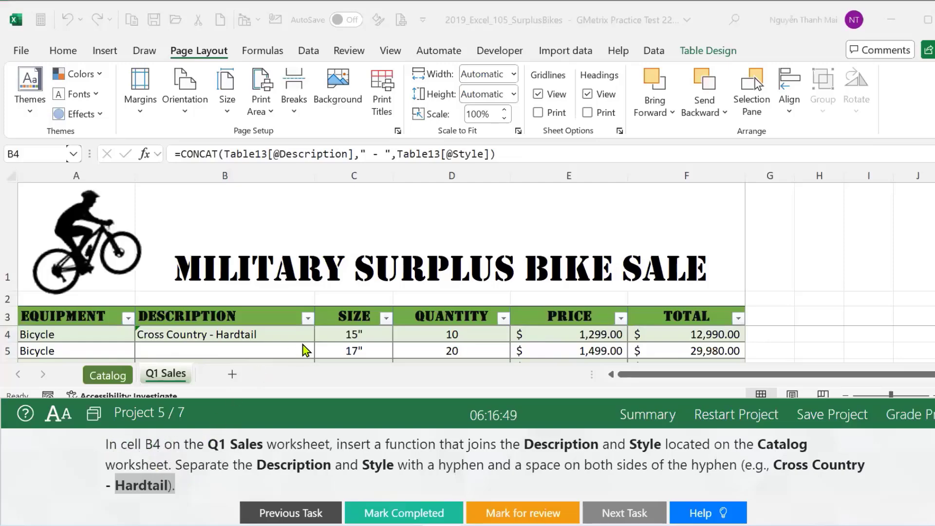
{"action": "left_click", "coordinate": [306, 332]}
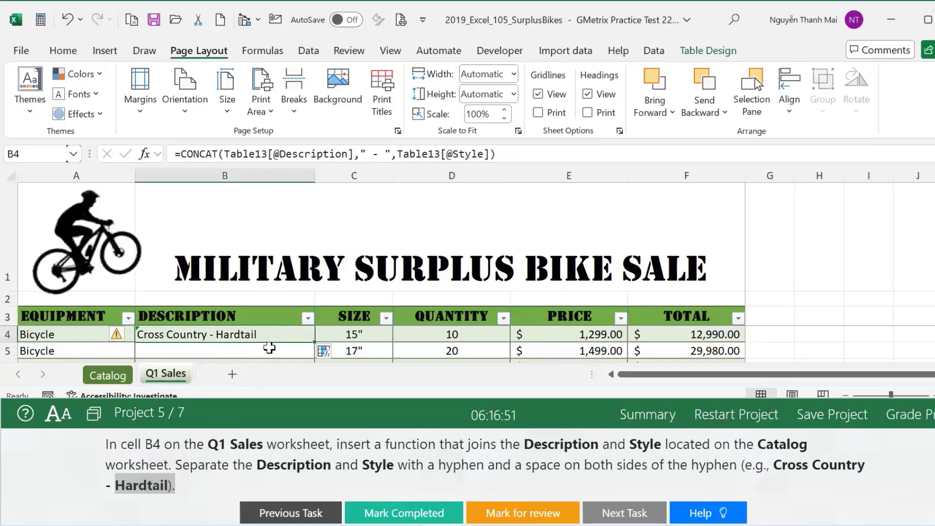
{"action": "scroll", "coordinate": [307, 340], "scroll_direction": "down", "scroll_amount": 3}
{"action": "scroll", "coordinate": [307, 340], "scroll_direction": "up", "scroll_amount": 3}
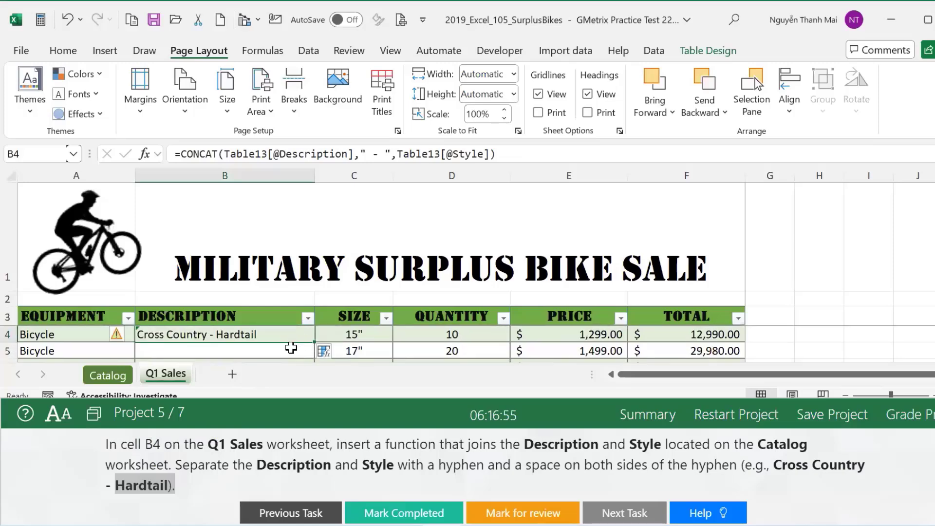
Mark Task 5 complete, grade Project 5, and retry it to fix Task 1.
{"action": "left_click", "coordinate": [409, 510]}
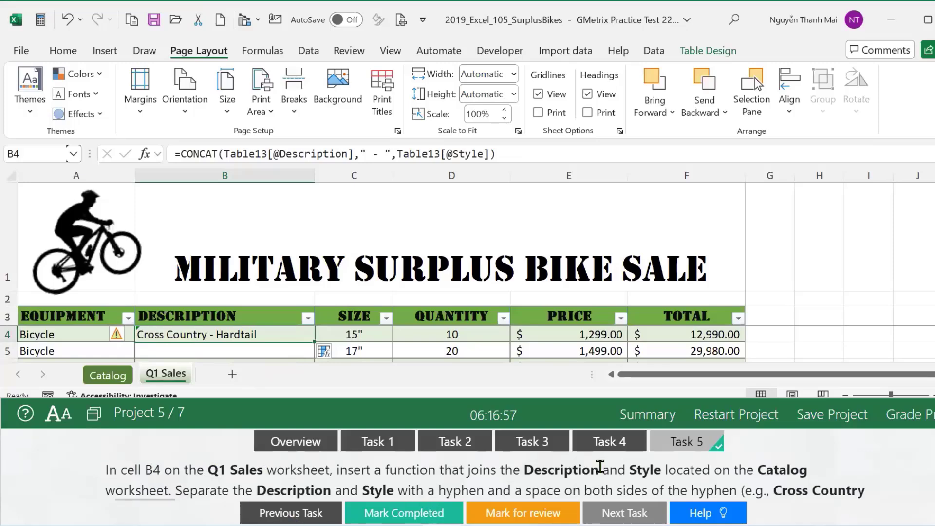
{"action": "left_click", "coordinate": [405, 513]}
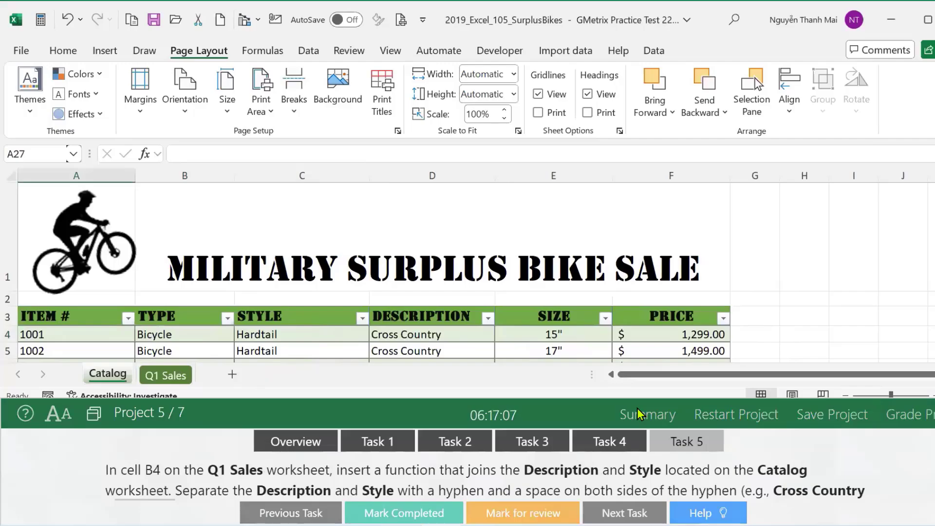
{"action": "left_click", "coordinate": [639, 413]}
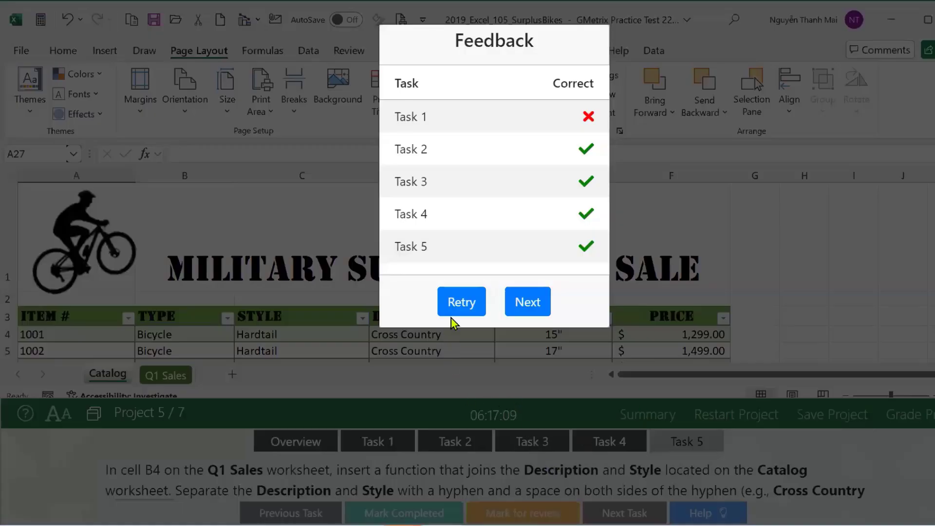
{"action": "left_click", "coordinate": [457, 306]}
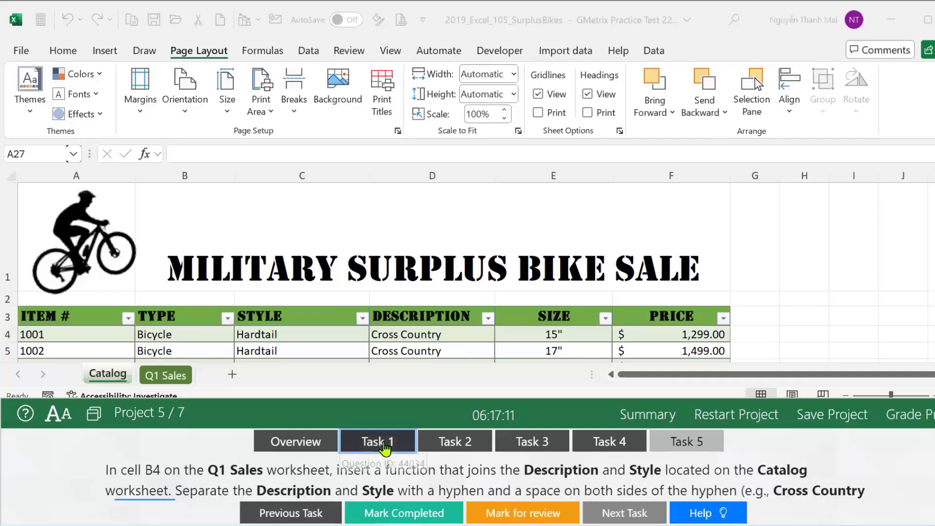
{"action": "left_click", "coordinate": [384, 444]}
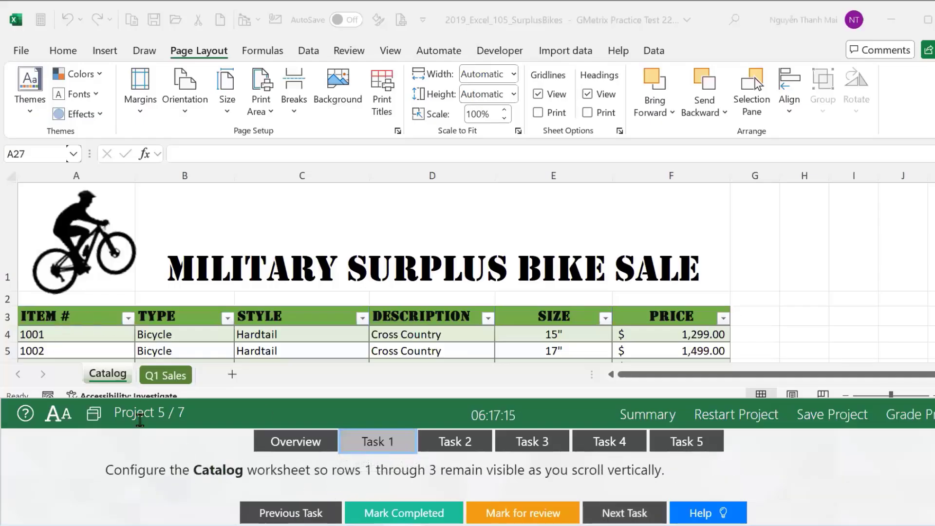
Freeze rows 1–3 on the Catalog sheet using Freeze Panes at row 4.
{"action": "left_click", "coordinate": [110, 375]}
{"action": "scroll", "coordinate": [62, 317], "scroll_direction": "down", "scroll_amount": 3}
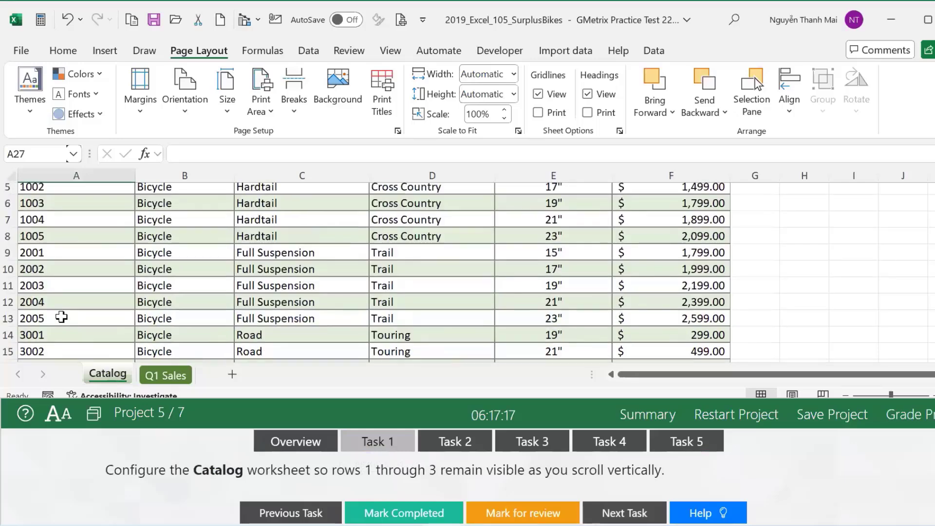
{"action": "scroll", "coordinate": [61, 318], "scroll_direction": "up", "scroll_amount": 2}
{"action": "left_click", "coordinate": [19, 335]}
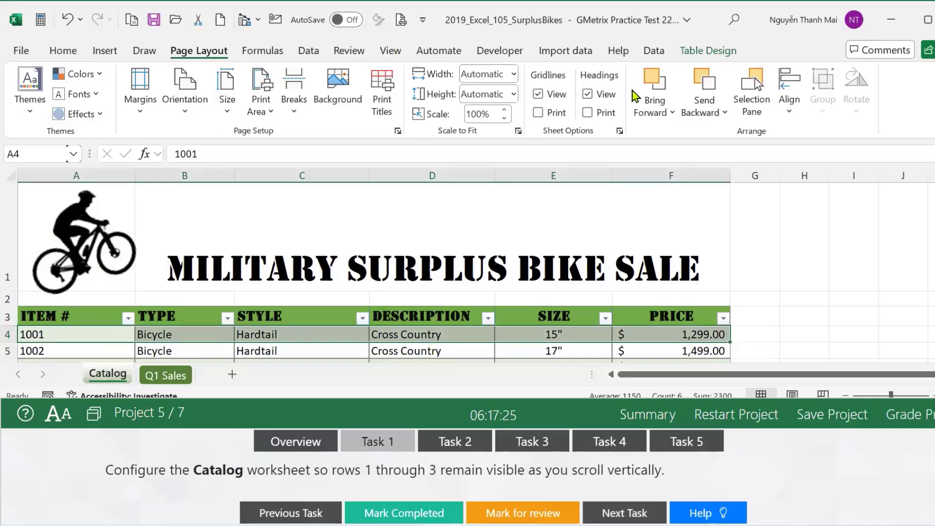
{"action": "left_click", "coordinate": [389, 50]}
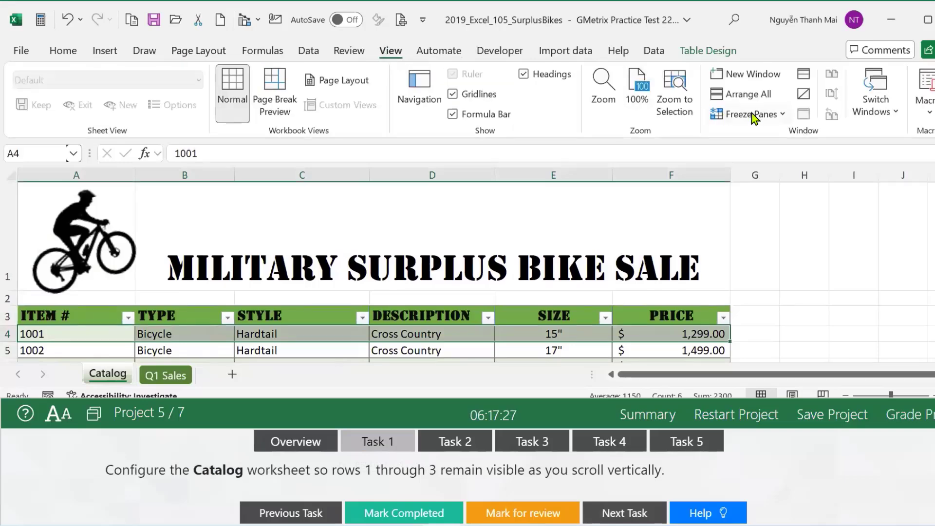
{"action": "left_click", "coordinate": [748, 114]}
{"action": "left_click", "coordinate": [767, 140]}
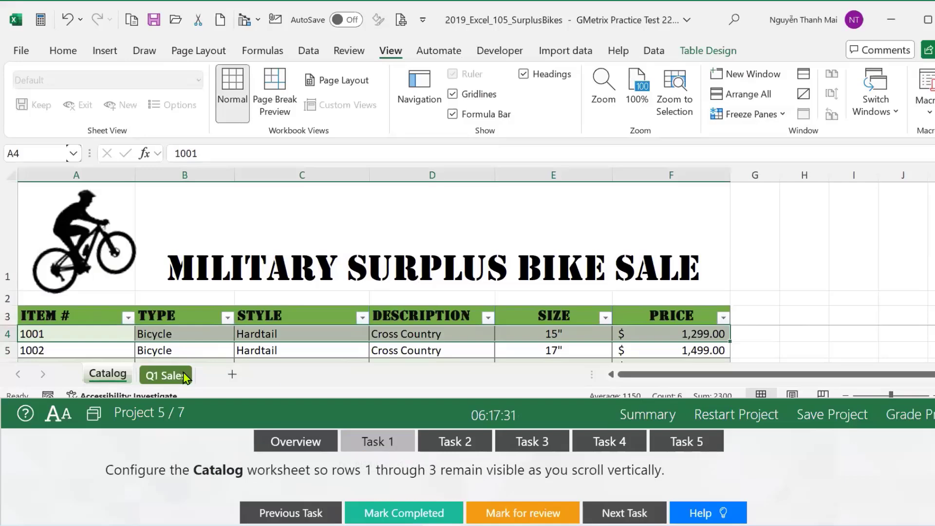
Regrade Project 5, now with all five tasks correct.
{"action": "left_click", "coordinate": [151, 382]}
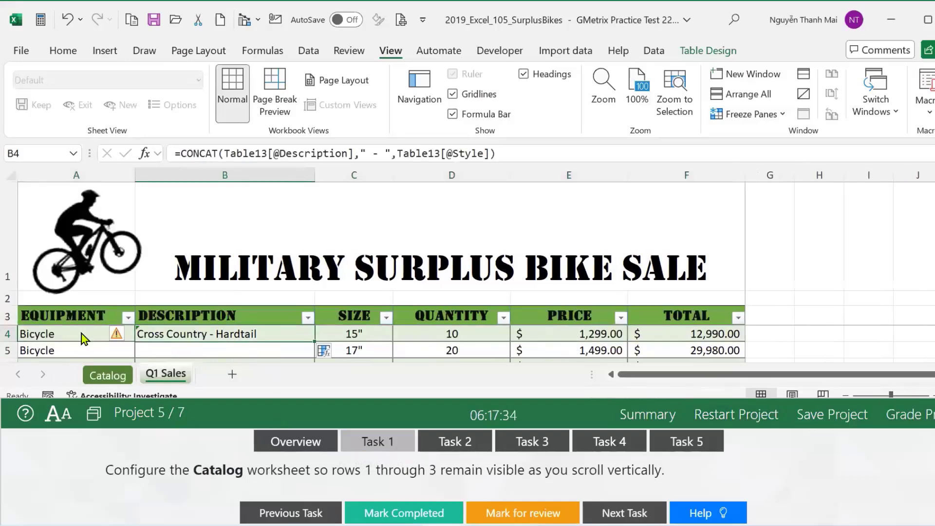
{"action": "left_click", "coordinate": [750, 114]}
{"action": "left_click", "coordinate": [760, 134]}
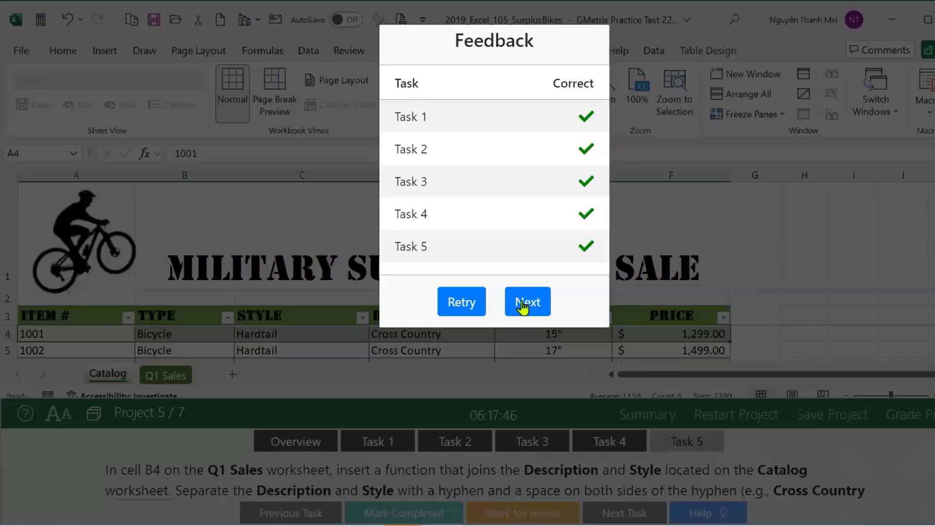
Restart Project 6 from scratch, opening the Recipe Blog Log workbook at Task 1.
{"action": "left_click", "coordinate": [524, 305]}
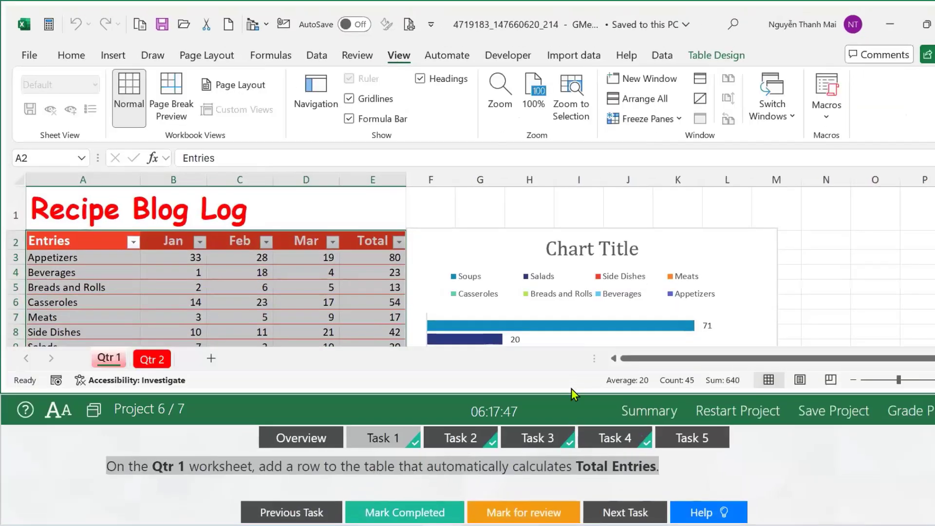
{"action": "left_click", "coordinate": [738, 411]}
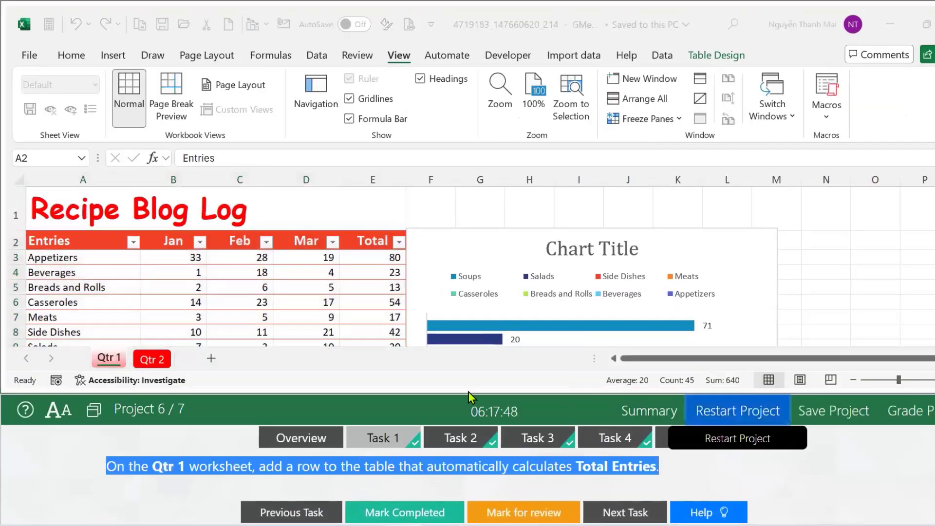
{"action": "left_click", "coordinate": [526, 477]}
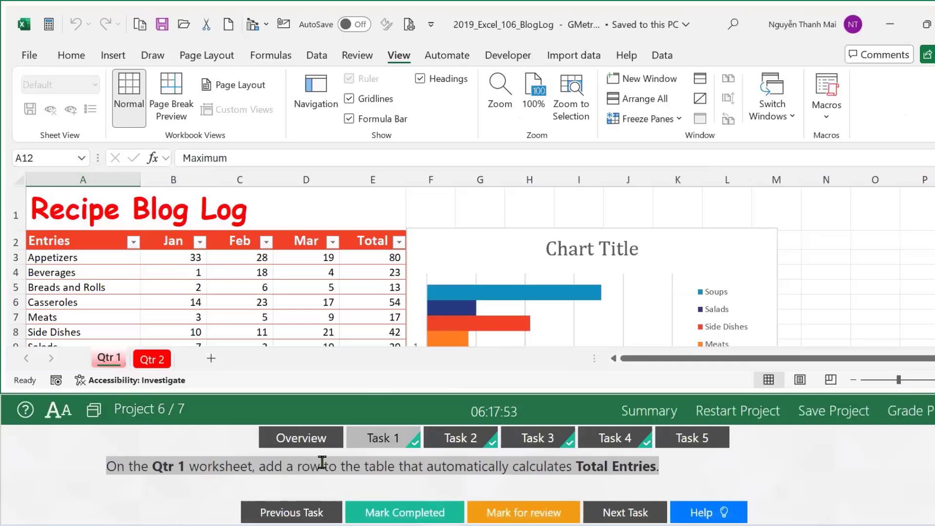
{"action": "left_click", "coordinate": [395, 506]}
{"action": "left_click", "coordinate": [371, 509]}
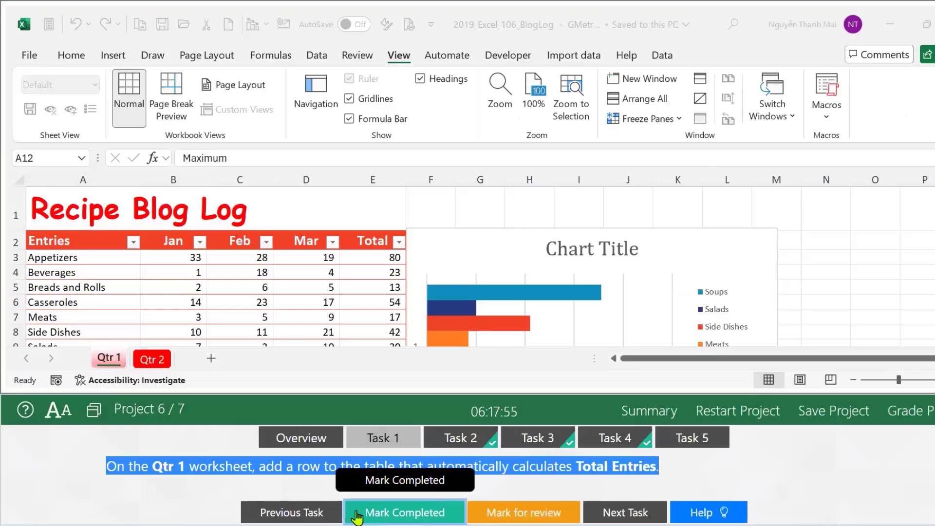
{"action": "left_click", "coordinate": [115, 501]}
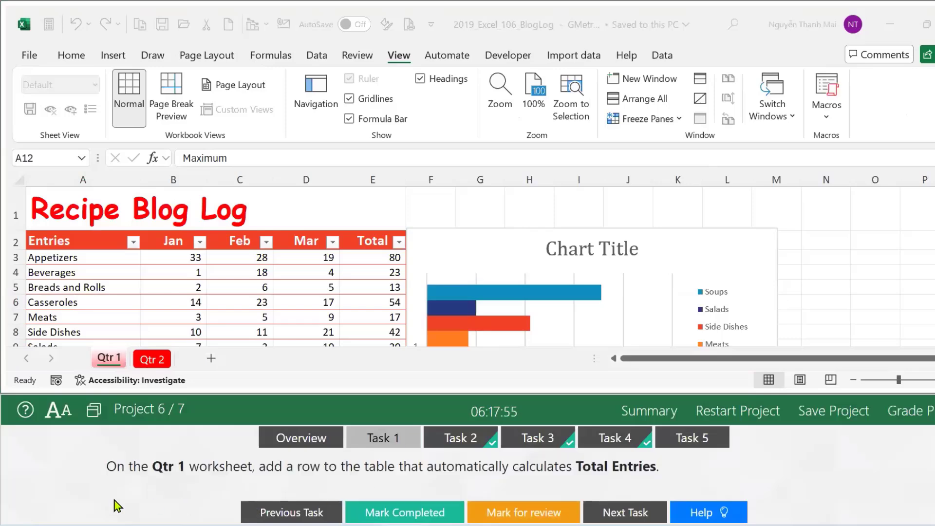
Cancel the Qtr 1 sheet rename and select a cell inside the Recipe Blog Log table.
{"action": "double_click", "coordinate": [108, 358]}
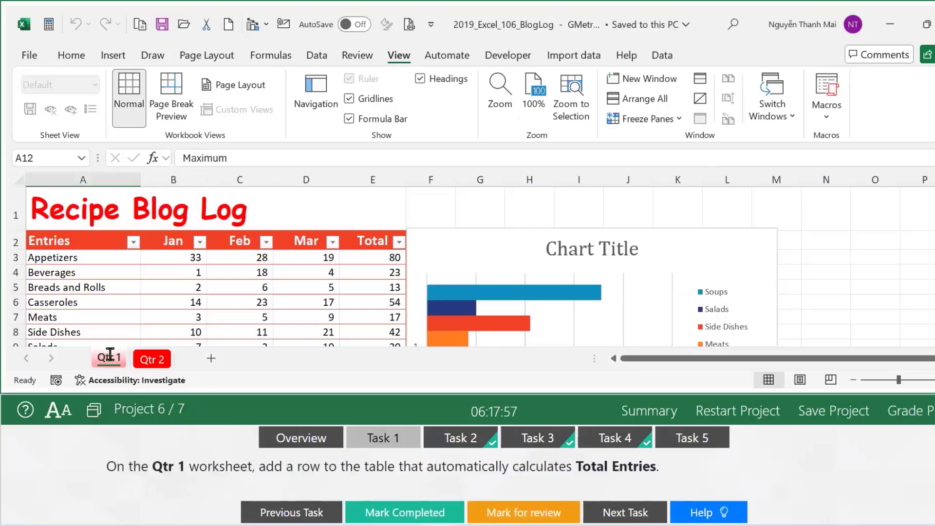
{"action": "left_click", "coordinate": [319, 479]}
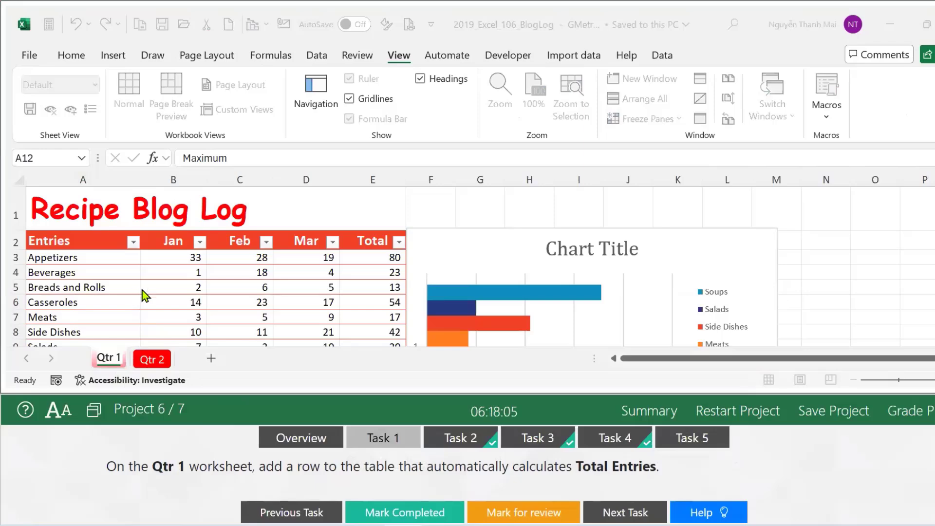
{"action": "double_click", "coordinate": [113, 360]}
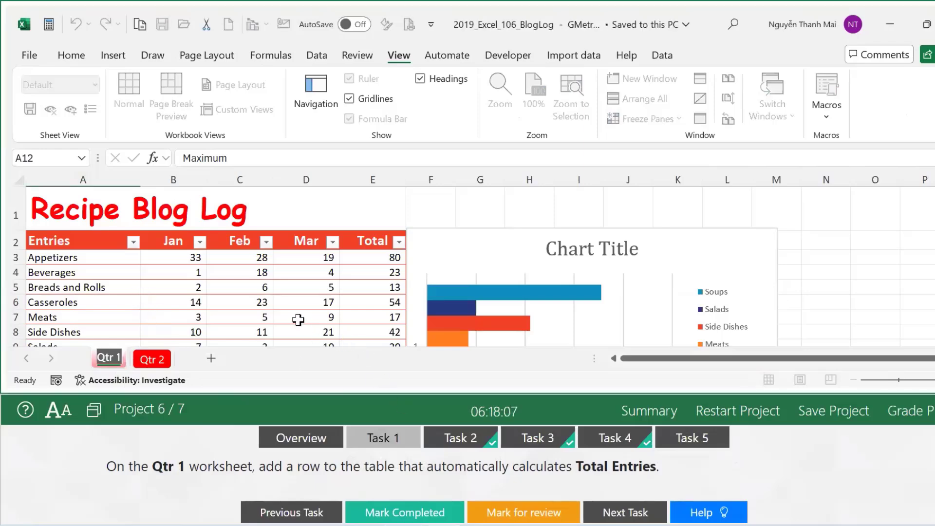
{"action": "key", "text": "Return"}
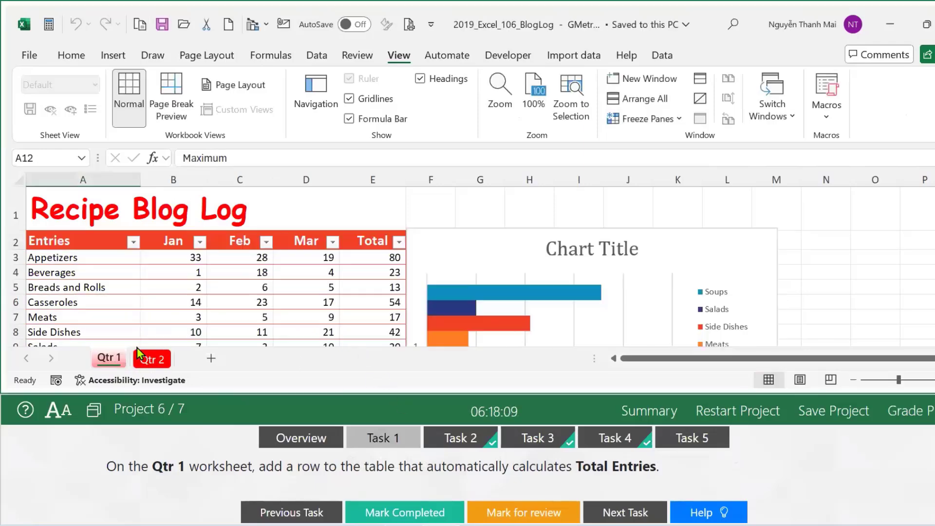
{"action": "left_click", "coordinate": [247, 316]}
Turn on the table's Total Row, showing 320 under Total.
{"action": "key", "text": "alt+j"}
{"action": "key", "text": "t"}
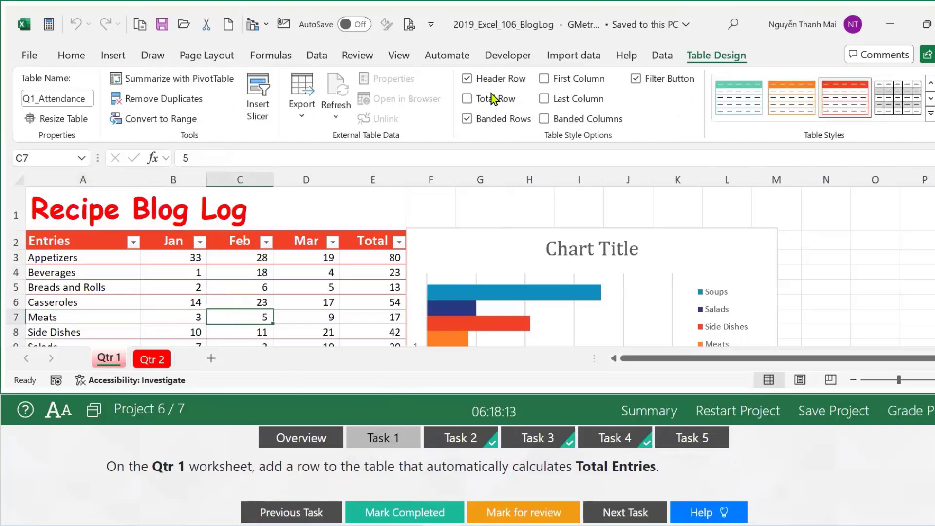
{"action": "left_click", "coordinate": [466, 99]}
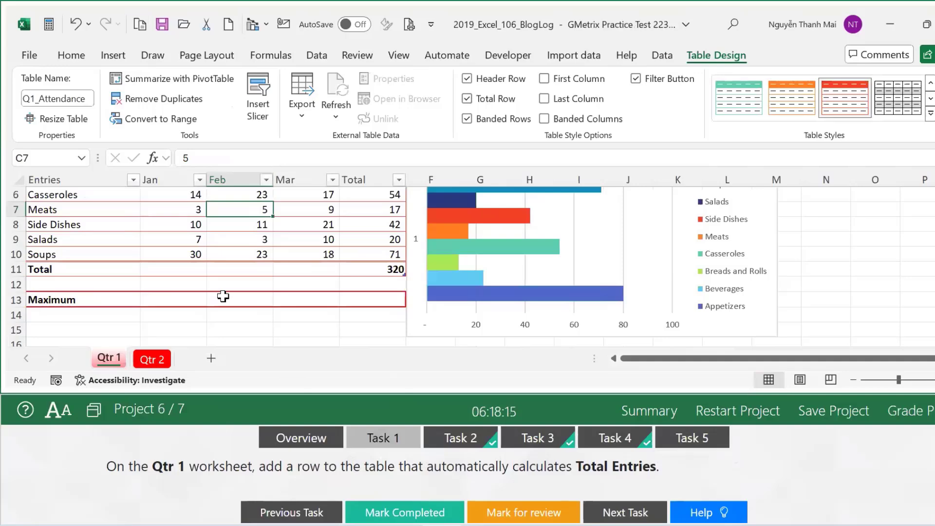
{"action": "scroll", "coordinate": [263, 291], "scroll_direction": "up", "scroll_amount": 2}
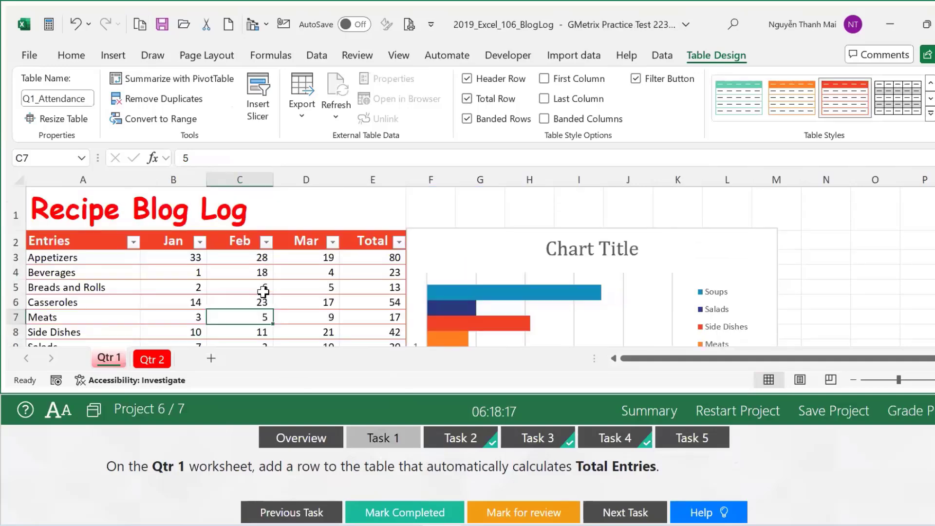
Bring up Task 2's Maximum-row instructions and select cell B13.
{"action": "left_click", "coordinate": [440, 445]}
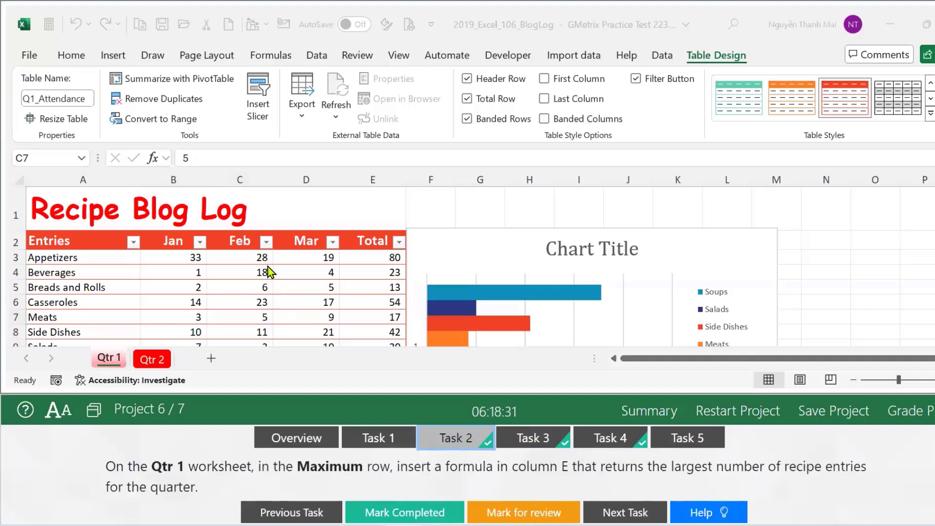
{"action": "scroll", "coordinate": [268, 266], "scroll_direction": "down", "scroll_amount": 3}
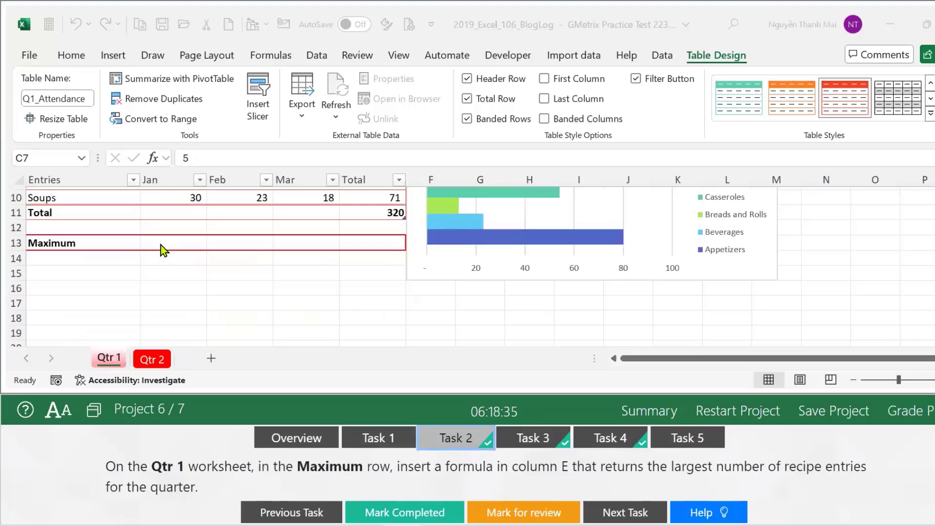
{"action": "left_click", "coordinate": [176, 243]}
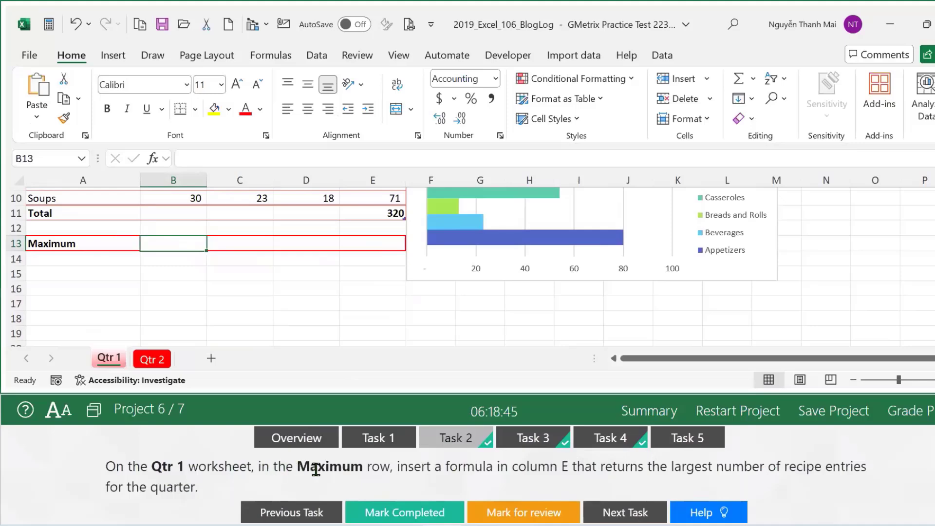
Enter a MAX formula over the Total column E3:E11 in E13, returning 80.
{"action": "left_click", "coordinate": [379, 238]}
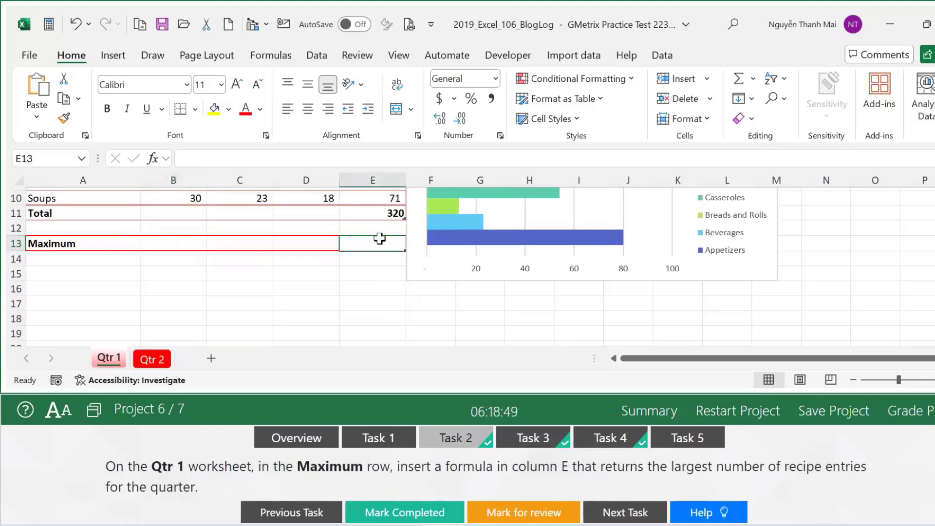
{"action": "type", "text": "=ma"}
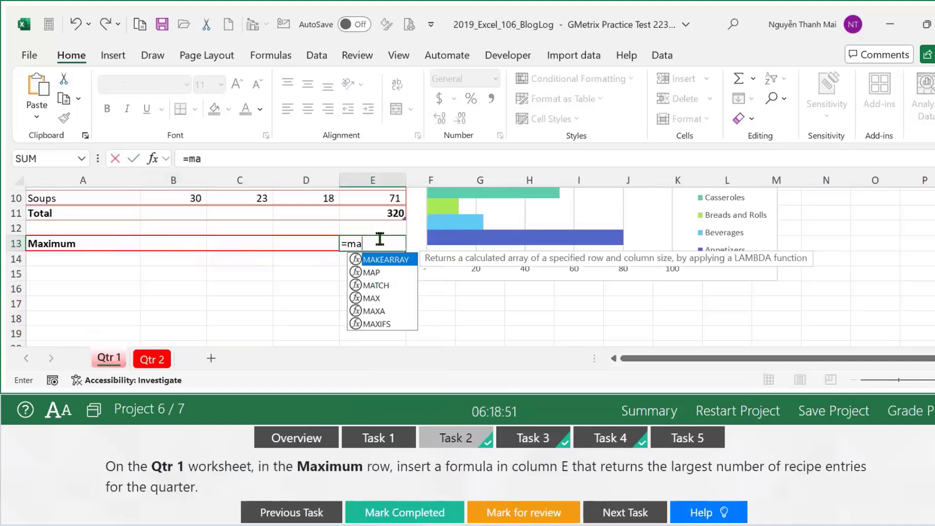
{"action": "type", "text": "x"}
{"action": "key", "text": "Tab"}
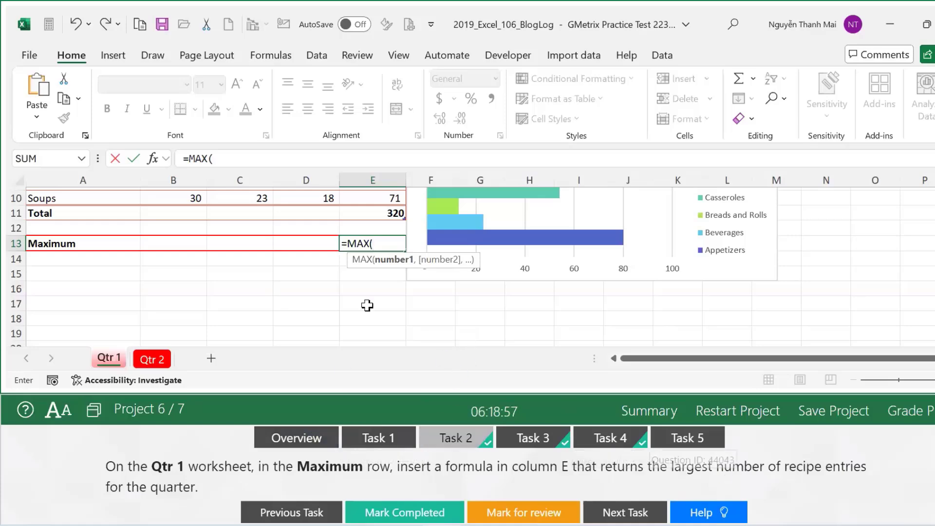
{"action": "scroll", "coordinate": [357, 281], "scroll_direction": "up", "scroll_amount": 3}
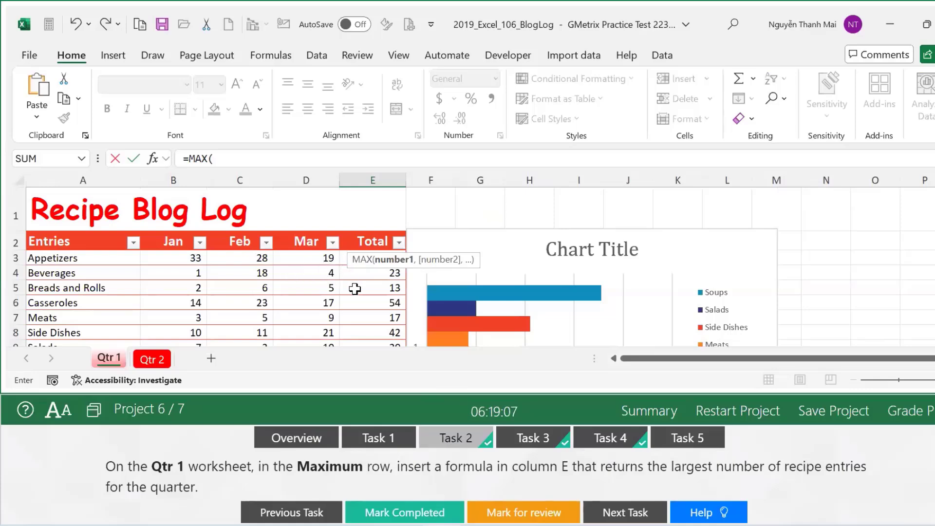
{"action": "scroll", "coordinate": [357, 287], "scroll_direction": "down", "scroll_amount": 3}
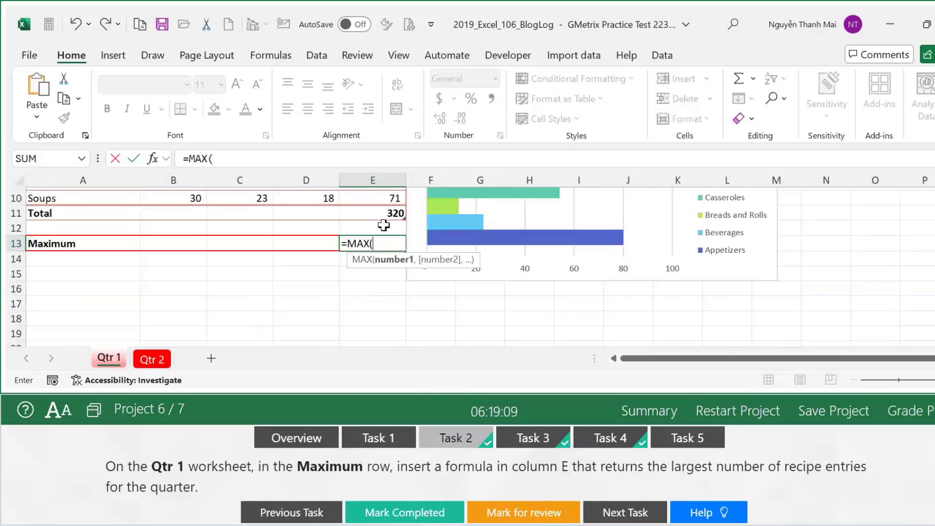
{"action": "scroll", "coordinate": [384, 225], "scroll_direction": "up", "scroll_amount": 3}
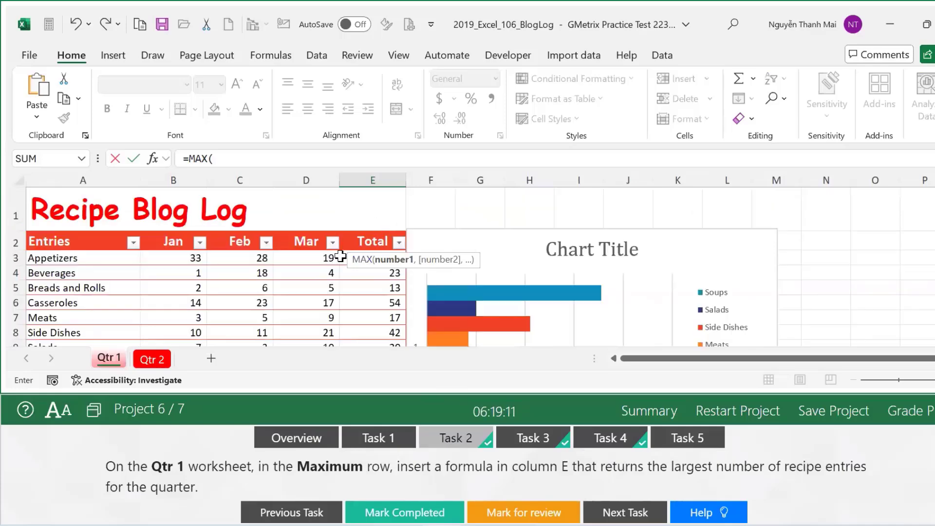
{"action": "left_click", "coordinate": [344, 261]}
{"action": "left_click_drag", "start_coordinate": [344, 263], "coordinate": [419, 292]}
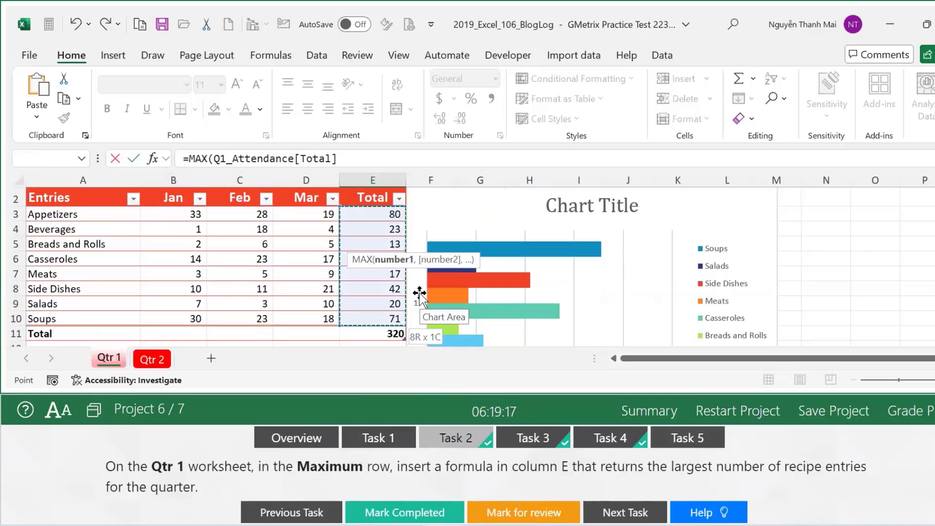
{"action": "left_click_drag", "start_coordinate": [419, 292], "coordinate": [419, 292]}
{"action": "key", "text": "Return"}
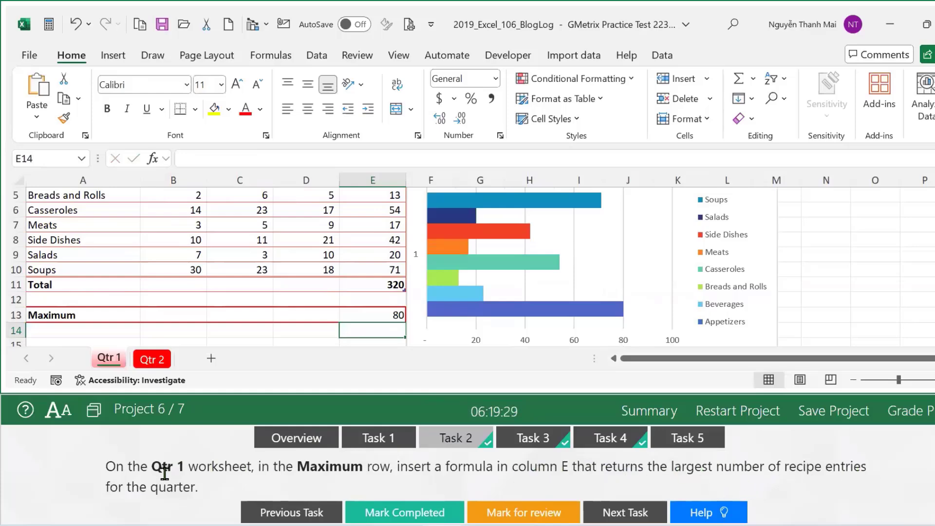
Mark Task 2 complete and show Task 3's 2D Pie chart instructions for Entries and Total.
{"action": "scroll", "coordinate": [188, 286], "scroll_direction": "up", "scroll_amount": 2}
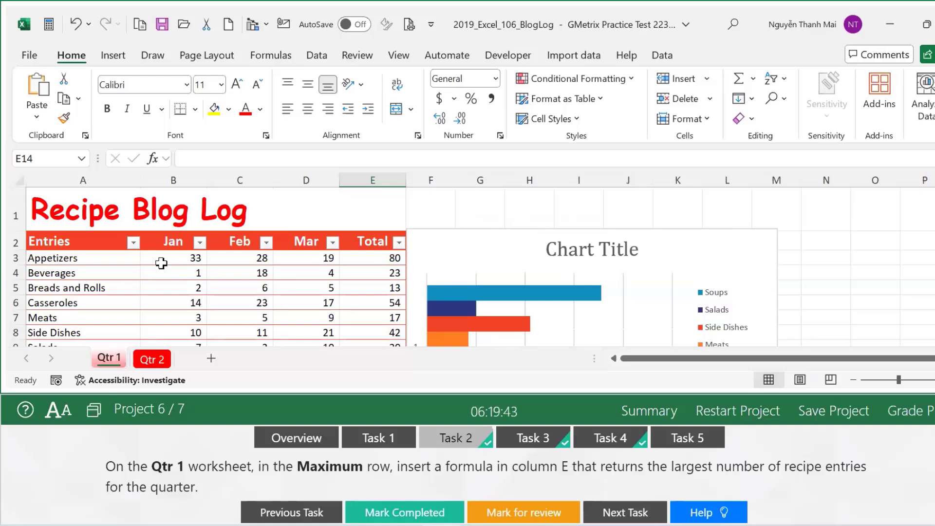
{"action": "scroll", "coordinate": [161, 263], "scroll_direction": "down", "scroll_amount": 3}
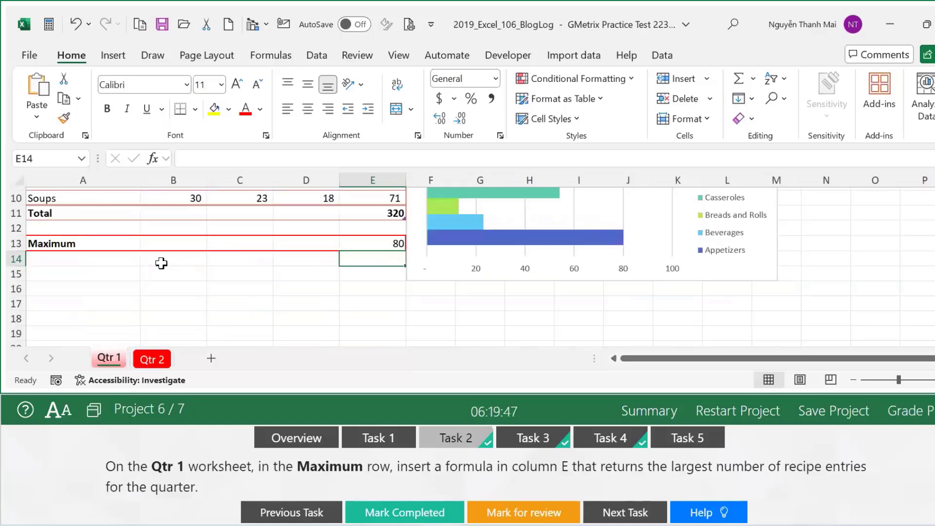
{"action": "scroll", "coordinate": [161, 263], "scroll_direction": "up", "scroll_amount": 3}
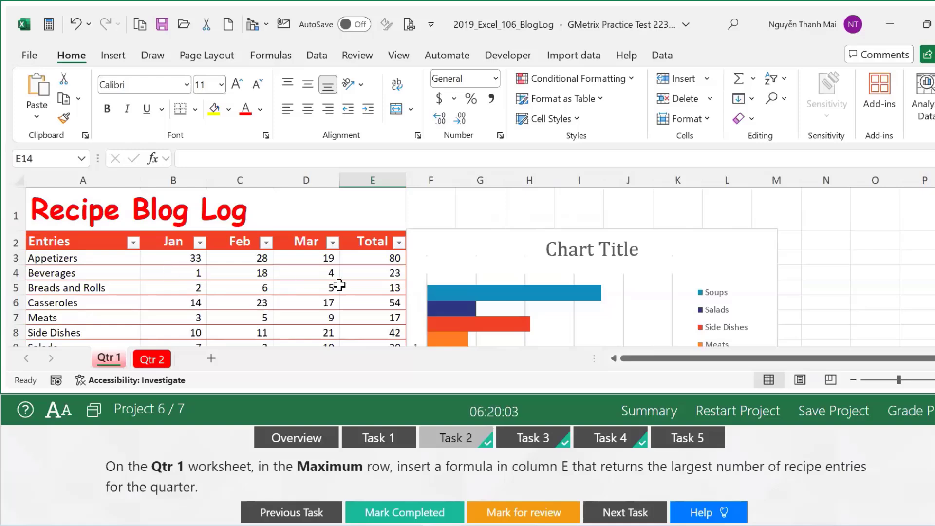
{"action": "scroll", "coordinate": [339, 285], "scroll_direction": "down", "scroll_amount": 3}
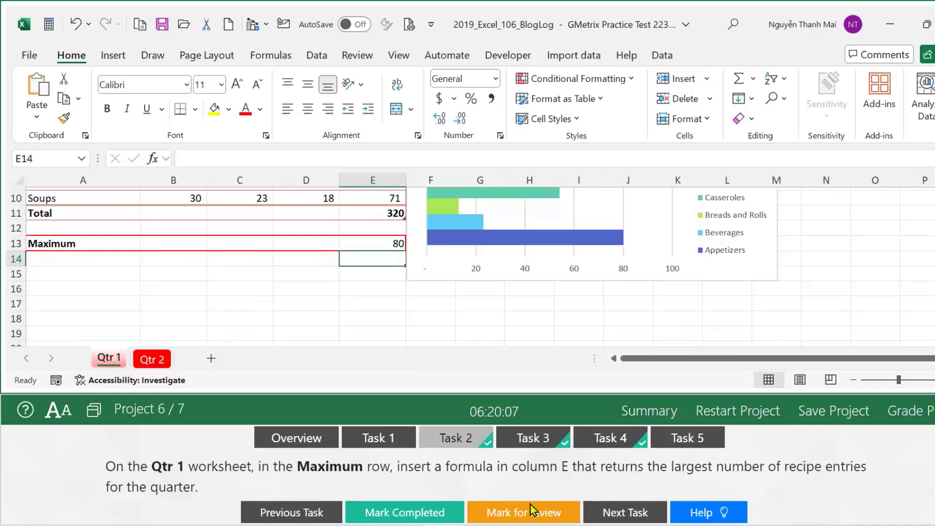
{"action": "left_click", "coordinate": [399, 512]}
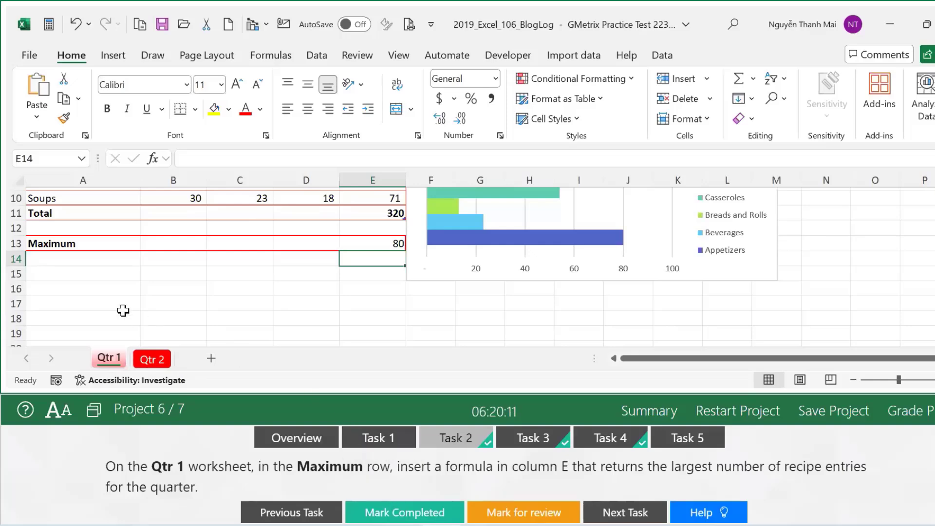
{"action": "scroll", "coordinate": [69, 291], "scroll_direction": "up", "scroll_amount": 3}
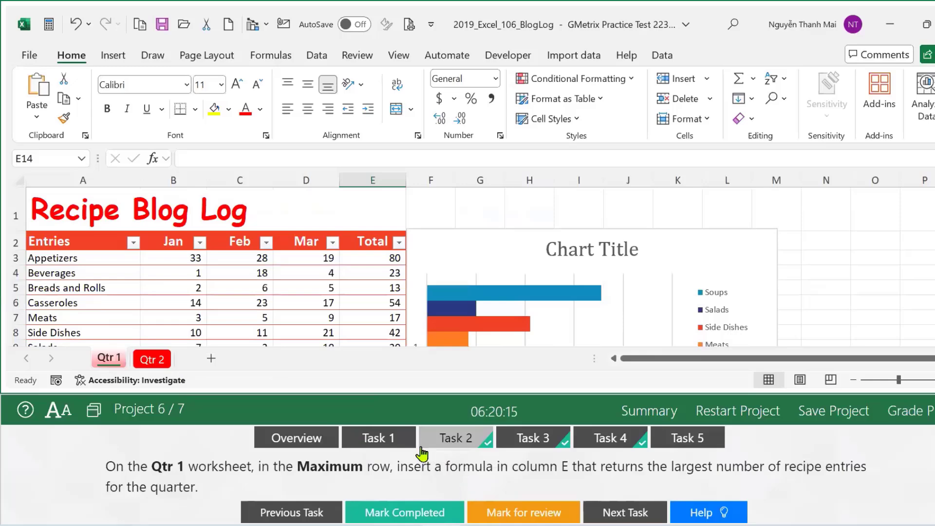
{"action": "left_click", "coordinate": [414, 514]}
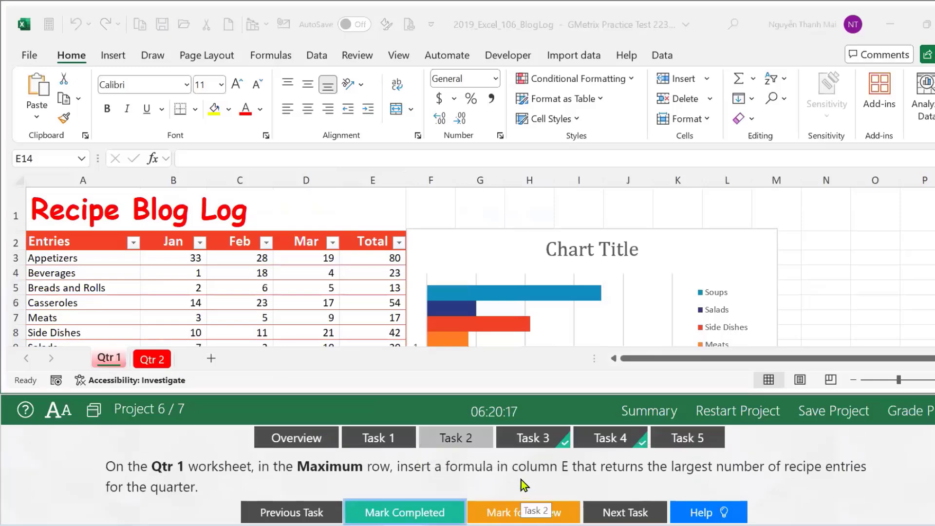
{"action": "left_click", "coordinate": [530, 441]}
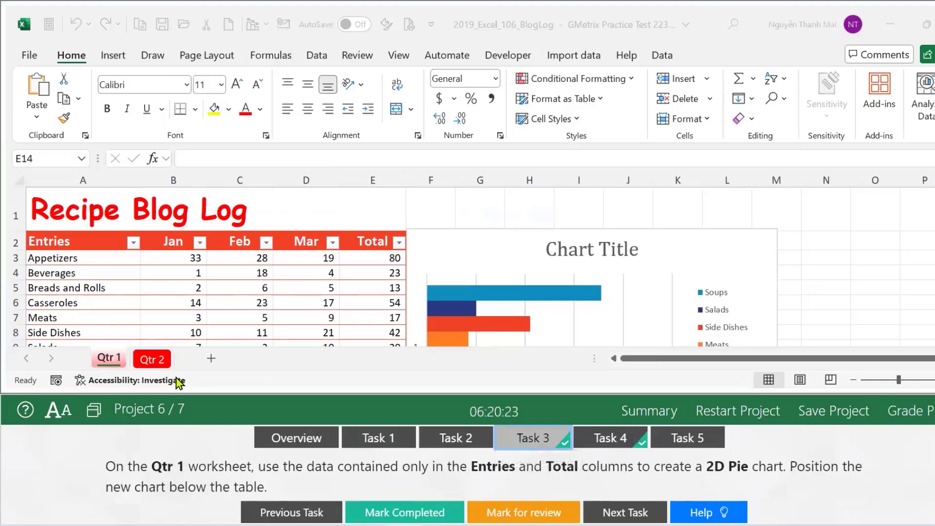
{"action": "left_click", "coordinate": [110, 361]}
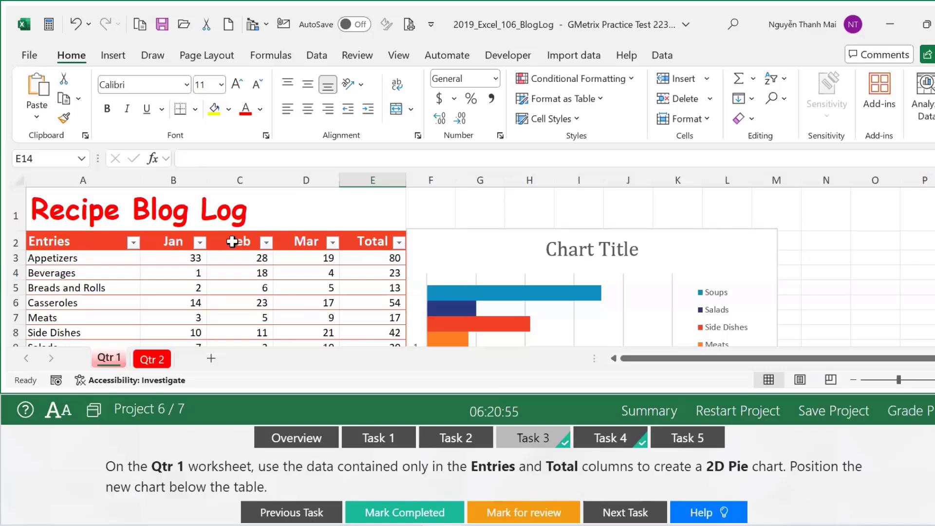
Make a first attempt at selecting the Entries column of the Qtr 1 table.
{"action": "left_click", "coordinate": [75, 239]}
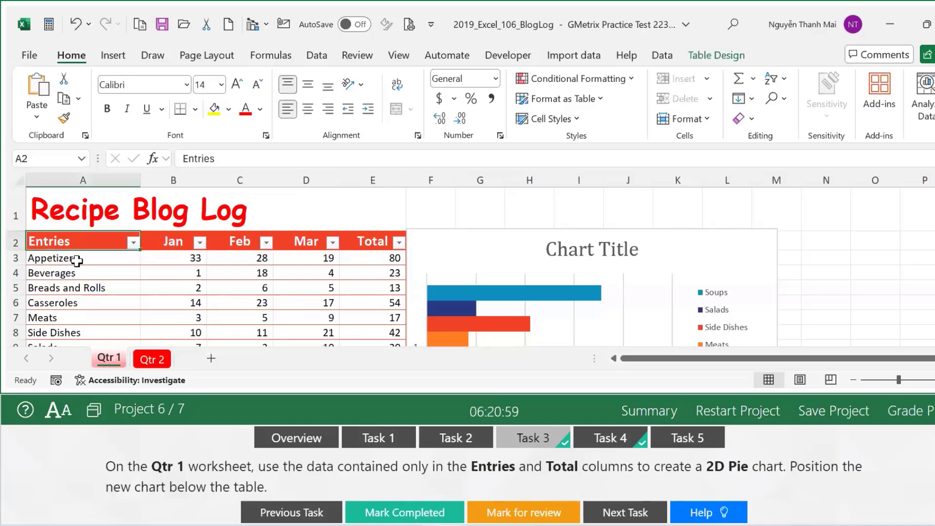
{"action": "scroll", "coordinate": [76, 261], "scroll_direction": "down", "scroll_amount": 3}
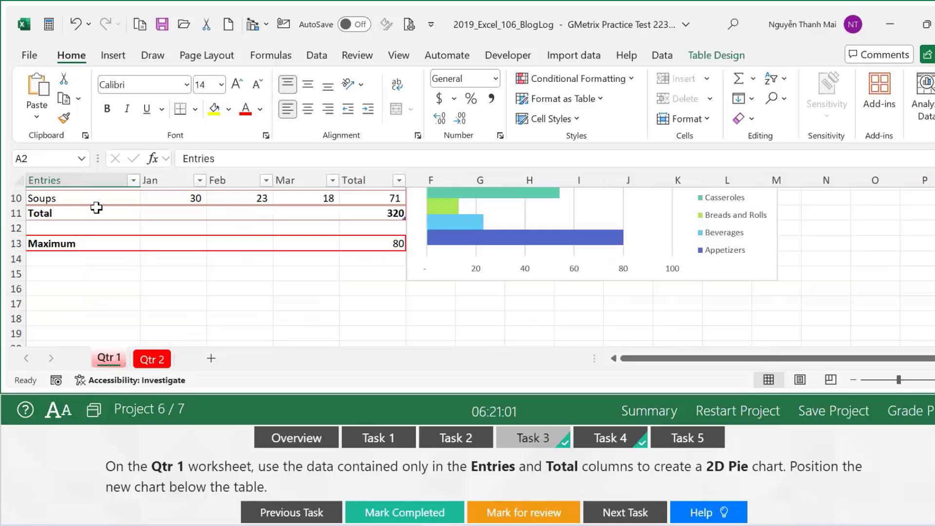
{"action": "scroll", "coordinate": [162, 215], "scroll_direction": "up", "scroll_amount": 3}
{"action": "left_click_drag", "start_coordinate": [89, 243], "coordinate": [372, 318]}
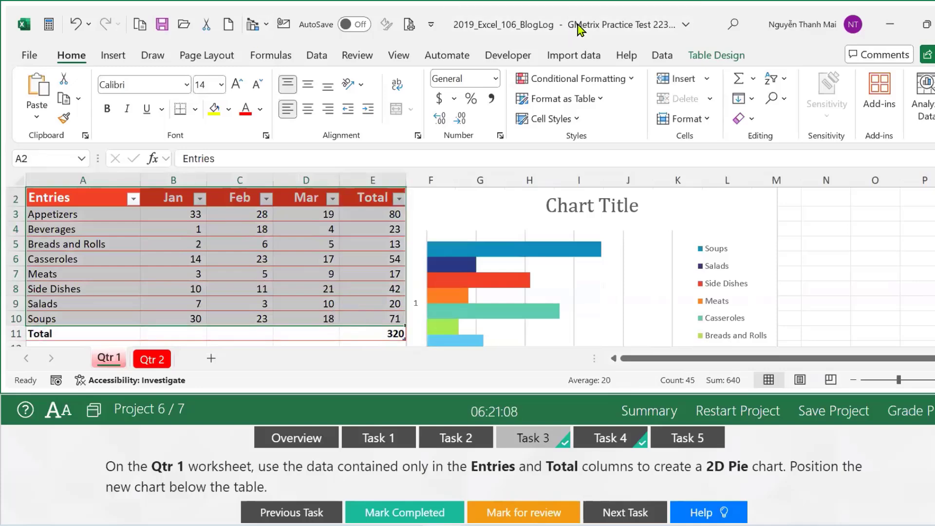
{"action": "left_click", "coordinate": [112, 55]}
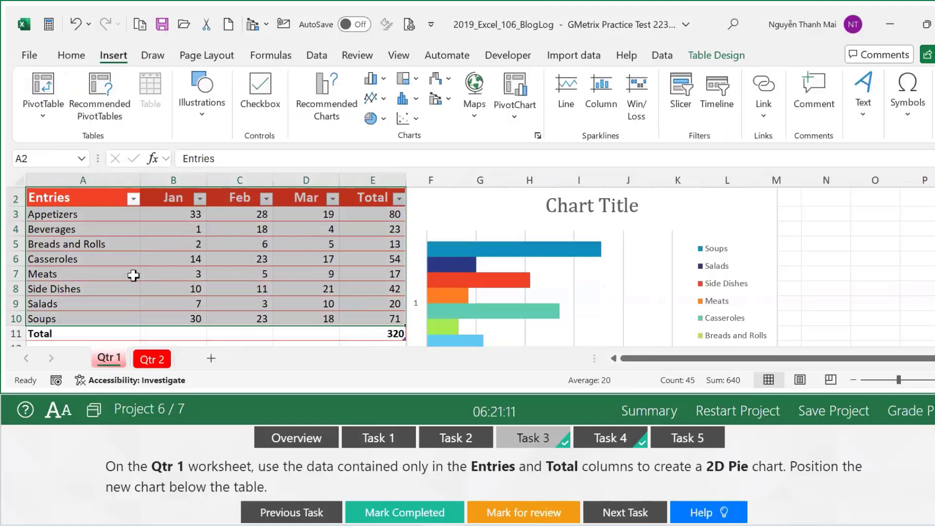
{"action": "left_click", "coordinate": [90, 196]}
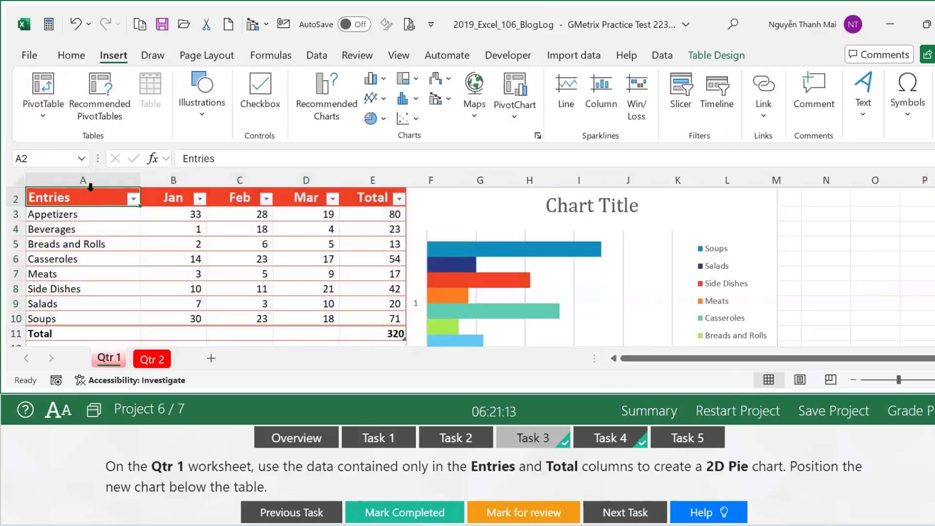
{"action": "left_click", "coordinate": [90, 189]}
{"action": "scroll", "coordinate": [86, 209], "scroll_direction": "down", "scroll_amount": 4}
{"action": "scroll", "coordinate": [86, 209], "scroll_direction": "up", "scroll_amount": 4}
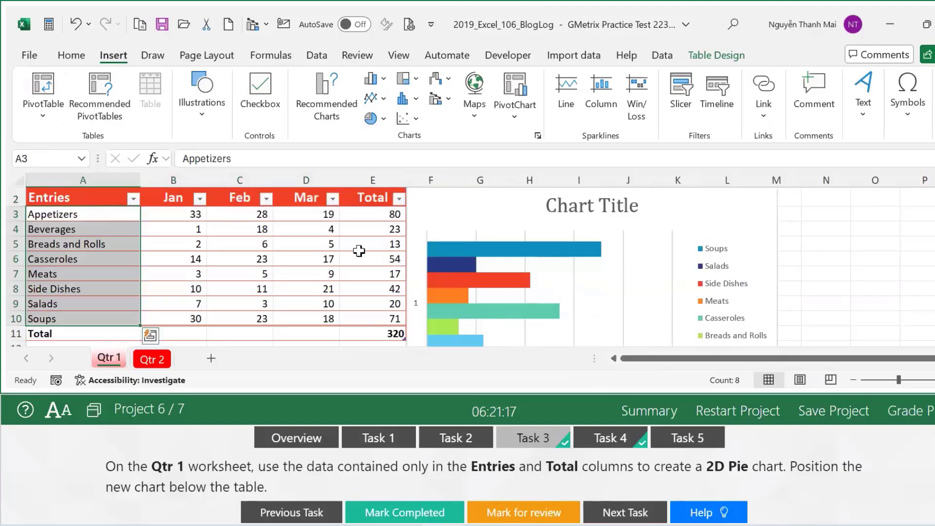
Select Entries A2:A10 with its header, then add Total E2:E10 to the selection.
{"action": "left_click", "coordinate": [97, 195]}
{"action": "left_click_drag", "start_coordinate": [98, 195], "coordinate": [98, 276]}
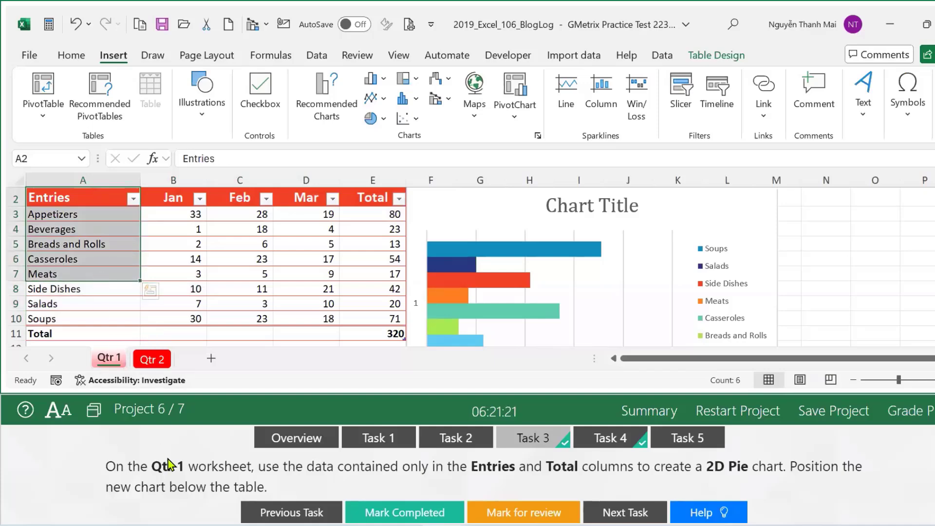
{"action": "left_click_drag", "start_coordinate": [92, 194], "coordinate": [116, 271]}
{"action": "scroll", "coordinate": [230, 282], "scroll_direction": "up", "scroll_amount": 2}
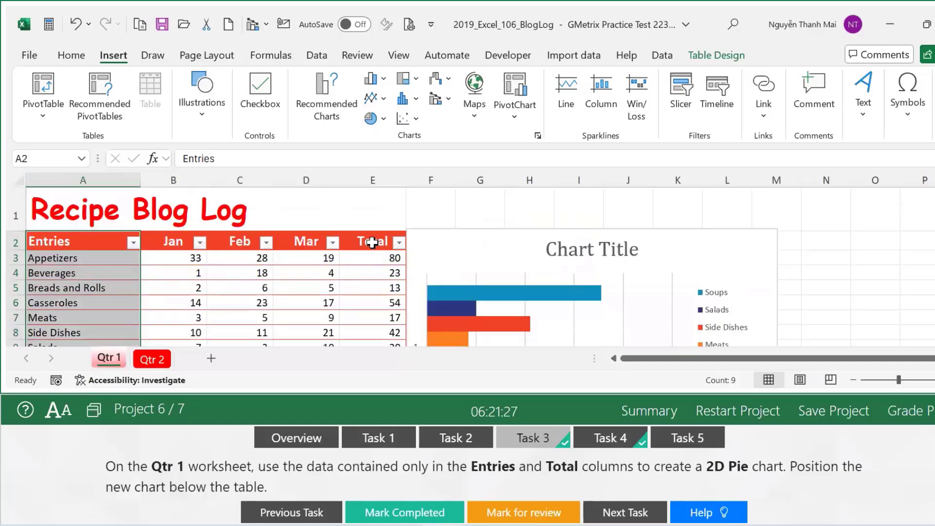
{"action": "left_click_drag", "start_coordinate": [371, 242], "coordinate": [363, 319]}
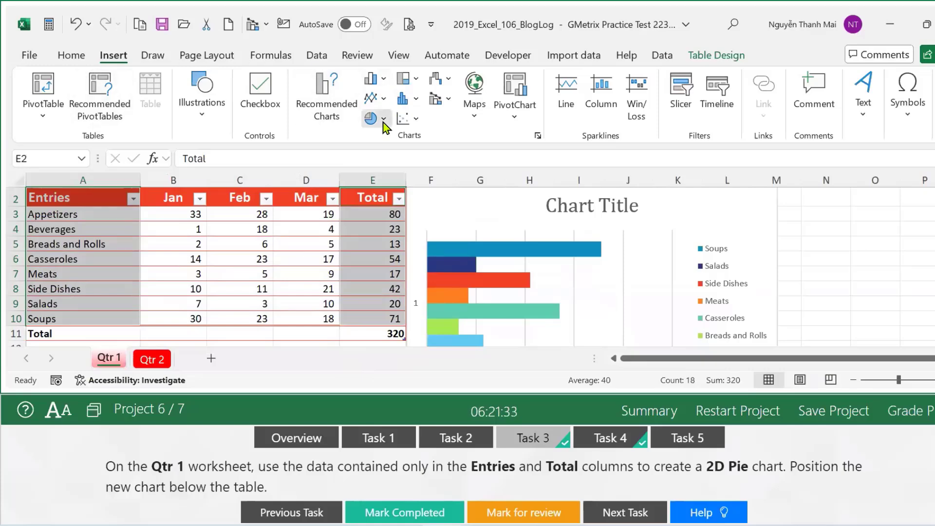
Insert a 2-D pie chart of Entries and Total, move it below the table, and mark it completed.
{"action": "left_click", "coordinate": [383, 120]}
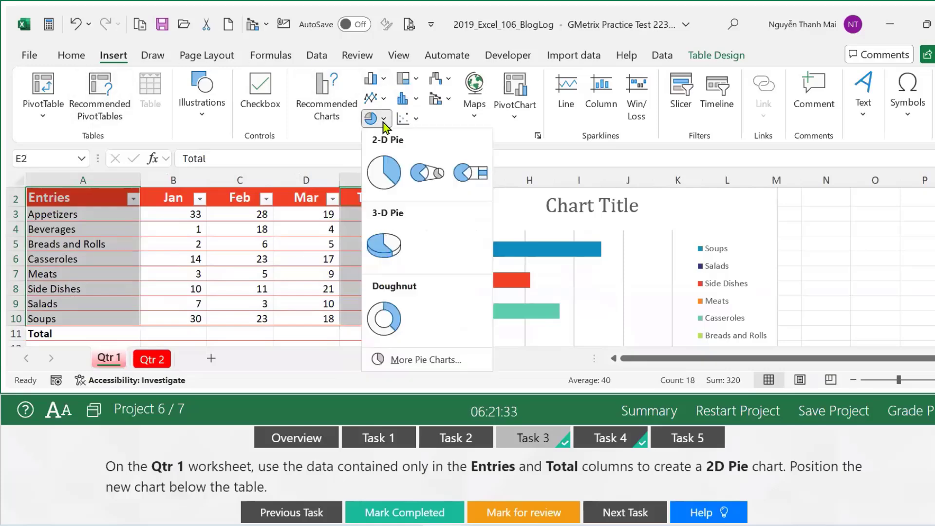
{"action": "left_click", "coordinate": [387, 167]}
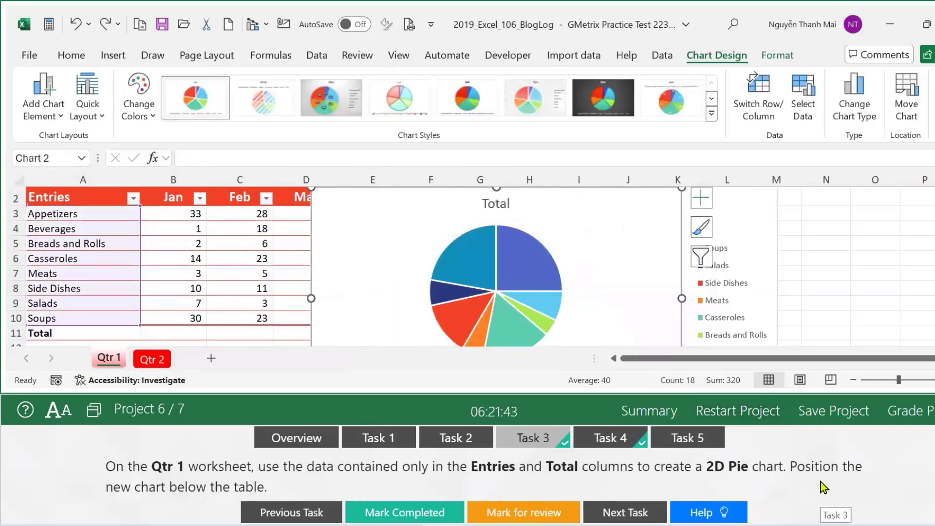
{"action": "scroll", "coordinate": [630, 284], "scroll_direction": "down", "scroll_amount": 4}
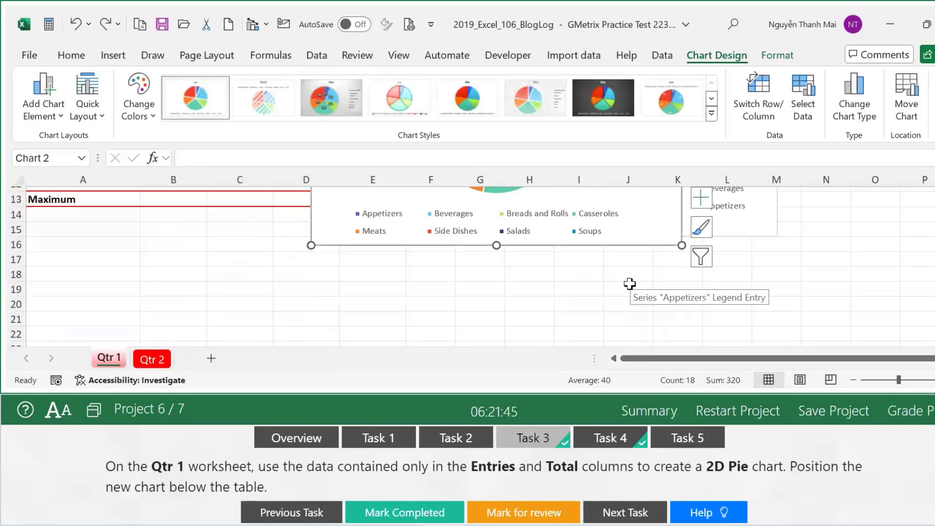
{"action": "scroll", "coordinate": [630, 284], "scroll_direction": "up", "scroll_amount": 4}
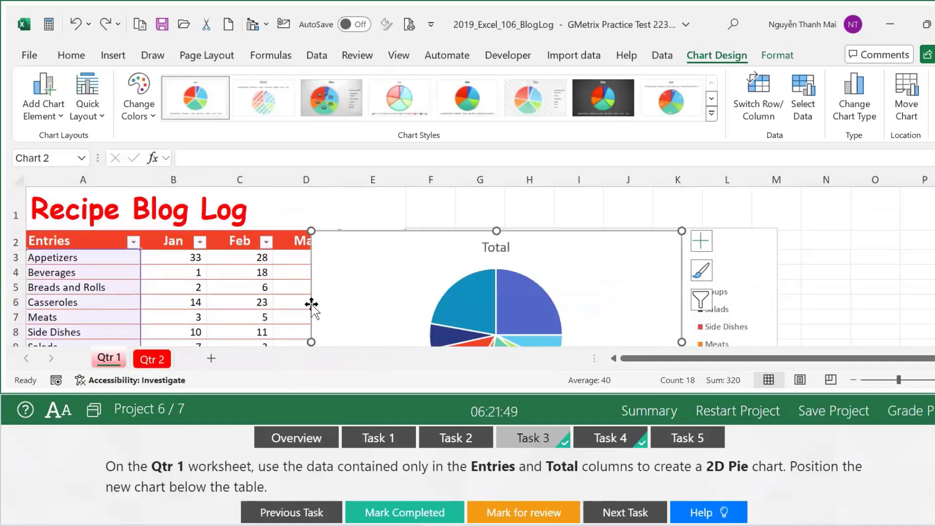
{"action": "scroll", "coordinate": [317, 297], "scroll_direction": "down", "scroll_amount": 3}
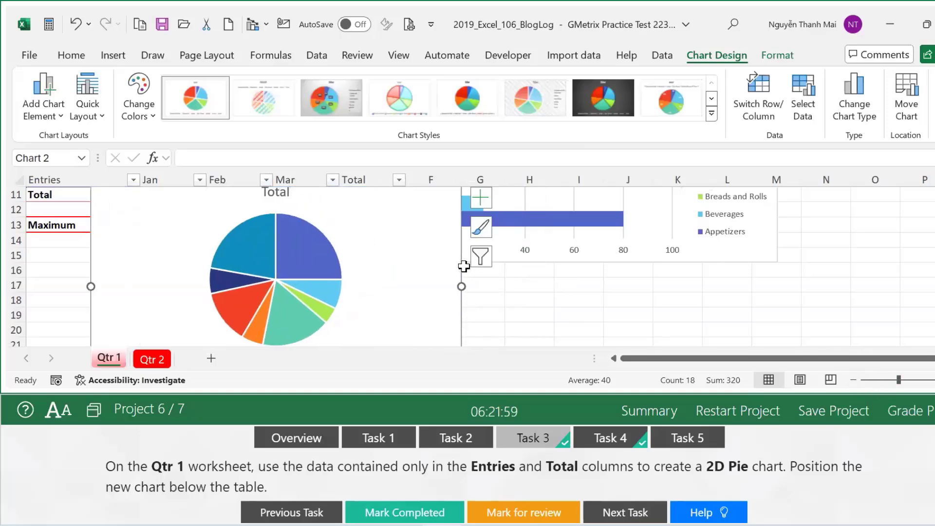
{"action": "left_click_drag", "start_coordinate": [461, 280], "coordinate": [397, 322]}
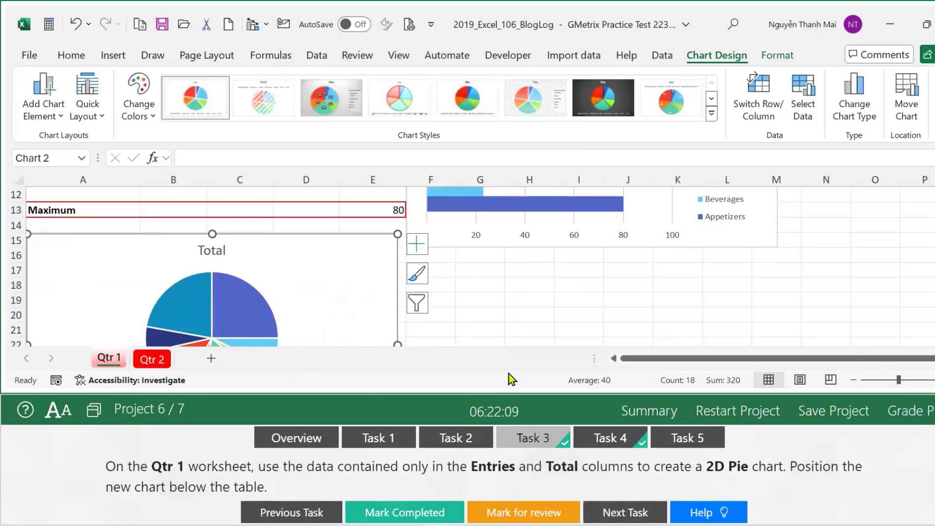
{"action": "left_click", "coordinate": [403, 511]}
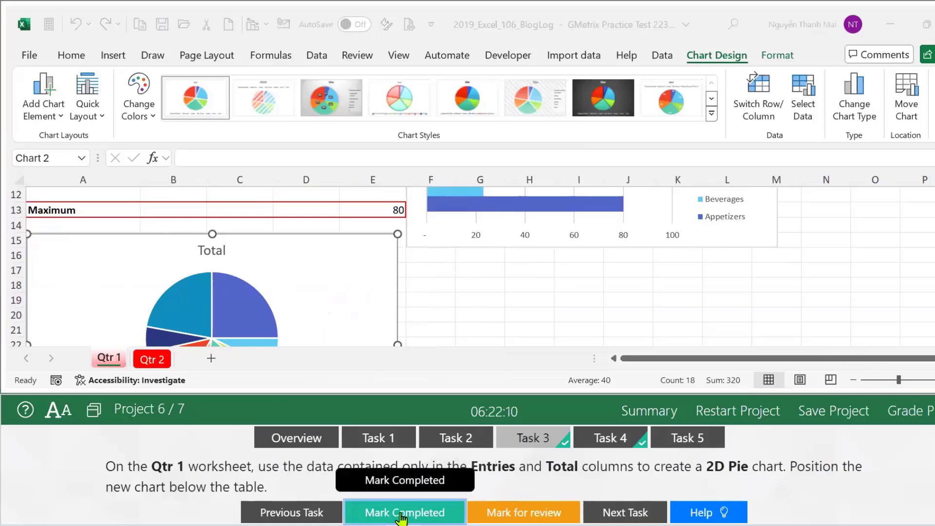
Switch to the Qtr 2 sheet and select A2:E10 through the Name Box.
{"action": "left_click", "coordinate": [610, 438]}
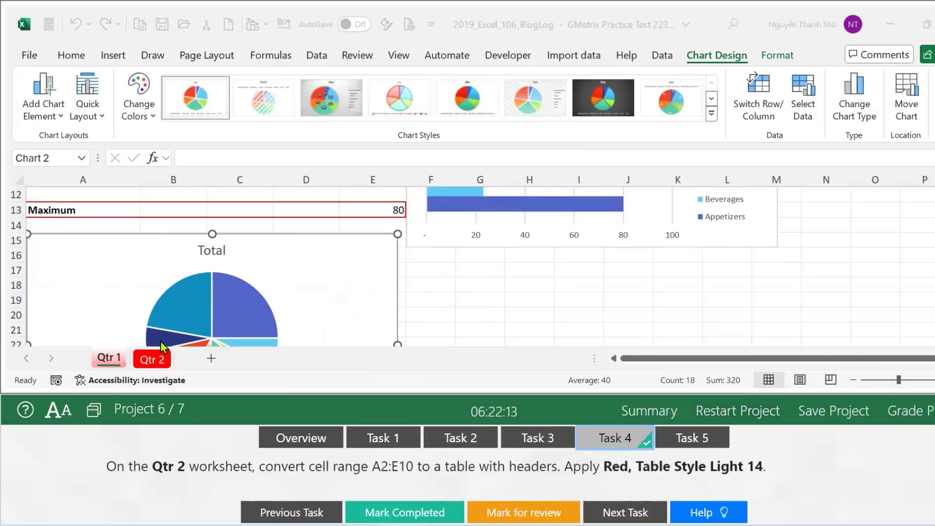
{"action": "left_click", "coordinate": [154, 361]}
{"action": "left_click", "coordinate": [154, 361]}
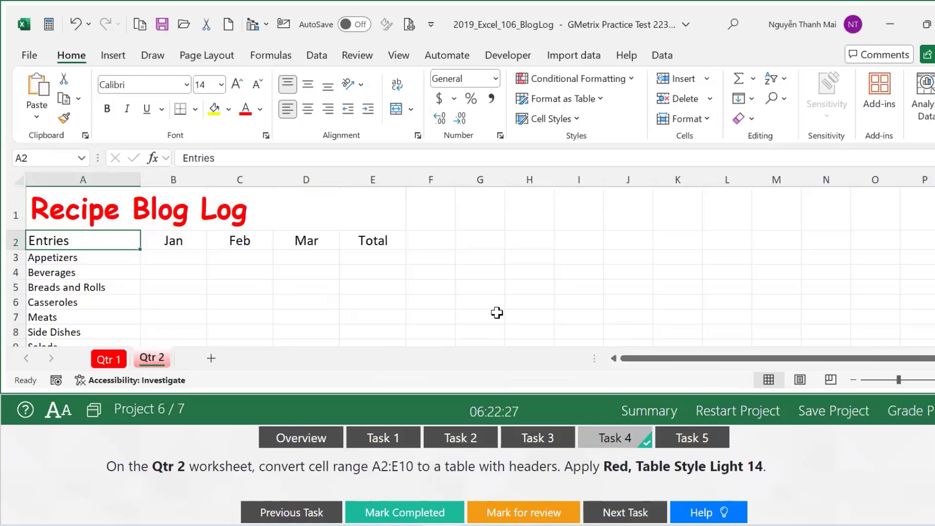
{"action": "left_click", "coordinate": [485, 300]}
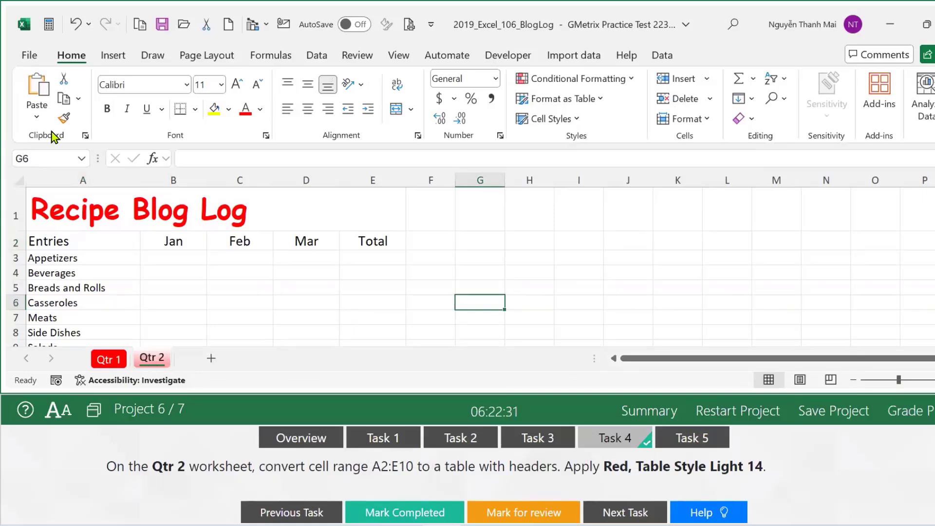
{"action": "left_click", "coordinate": [35, 159]}
{"action": "type", "text": "a2:e10"}
{"action": "key", "text": "Return"}
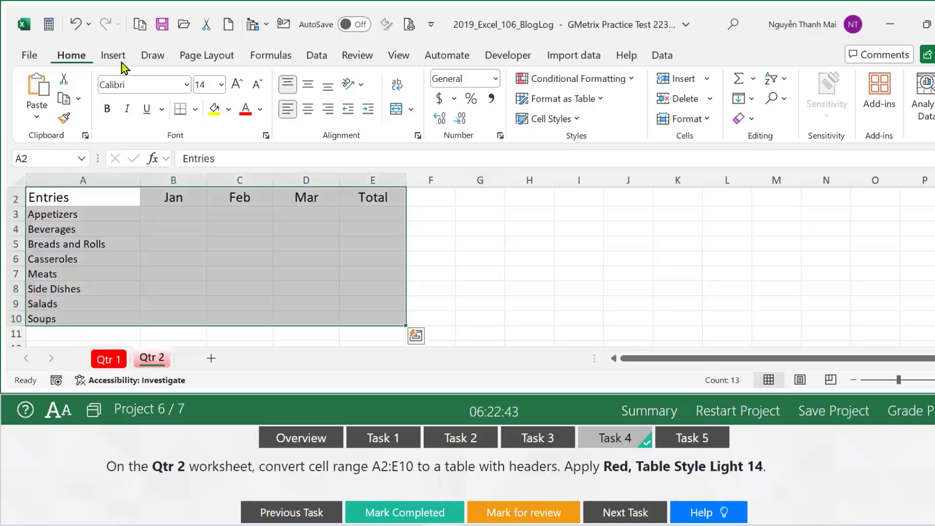
Bring up the Format as Table style gallery.
{"action": "left_click", "coordinate": [600, 103]}
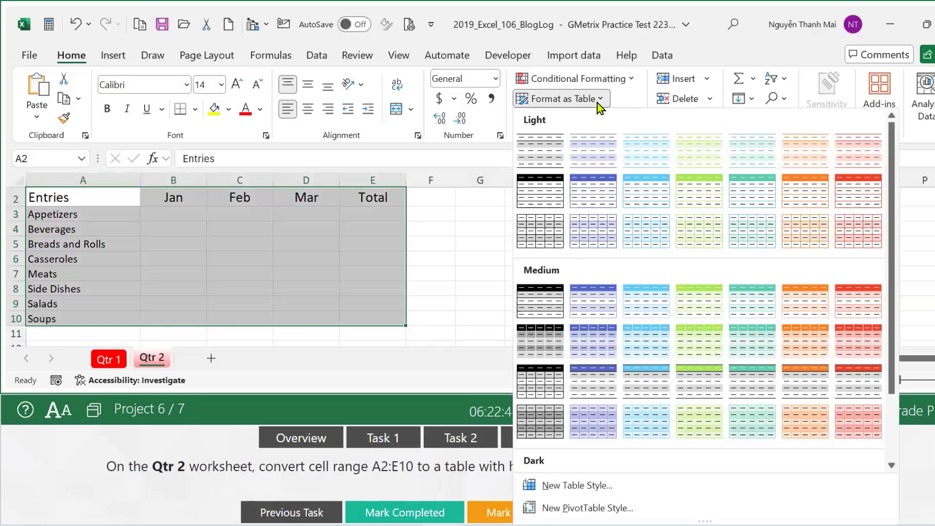
{"action": "left_click", "coordinate": [746, 484]}
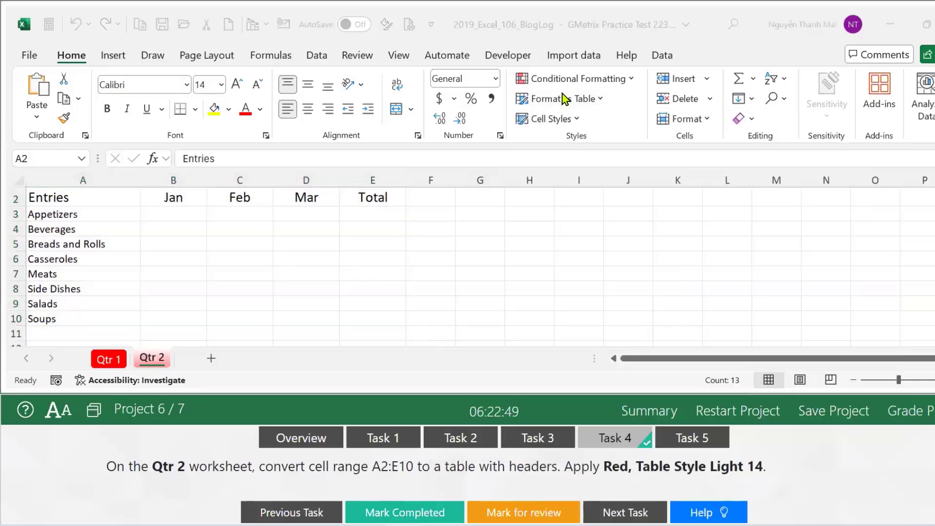
{"action": "left_click", "coordinate": [602, 103]}
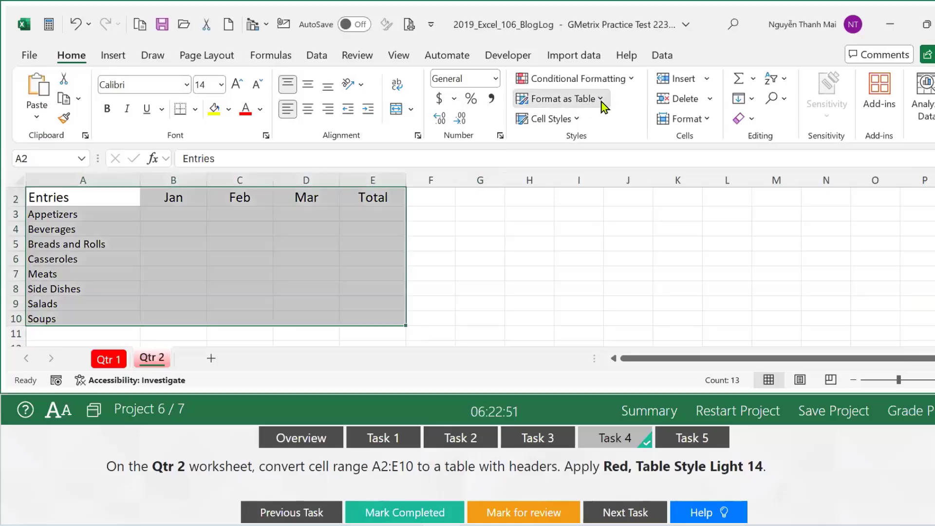
{"action": "left_click", "coordinate": [602, 103]}
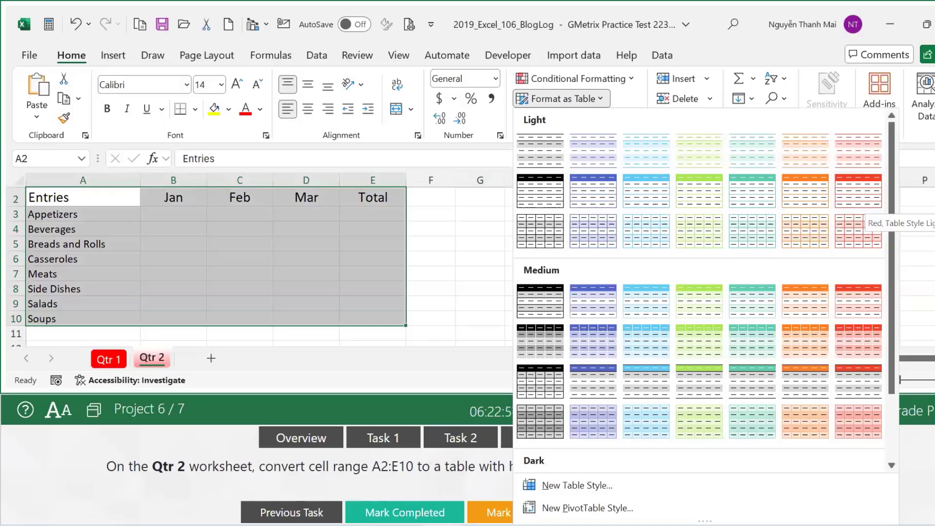
Format A2:E10 as a headed Red, Table Style Light 14 table, mark it done, and open Task 5.
{"action": "left_click", "coordinate": [853, 197]}
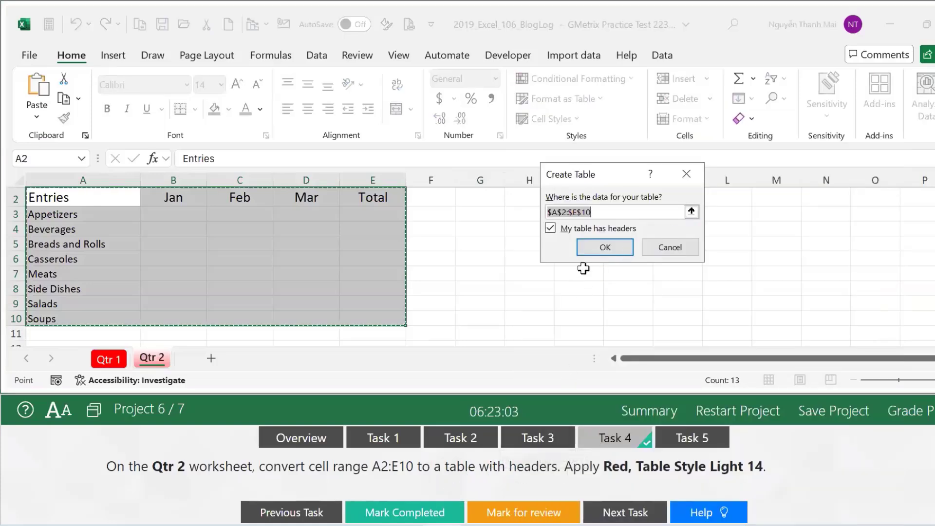
{"action": "left_click", "coordinate": [605, 249]}
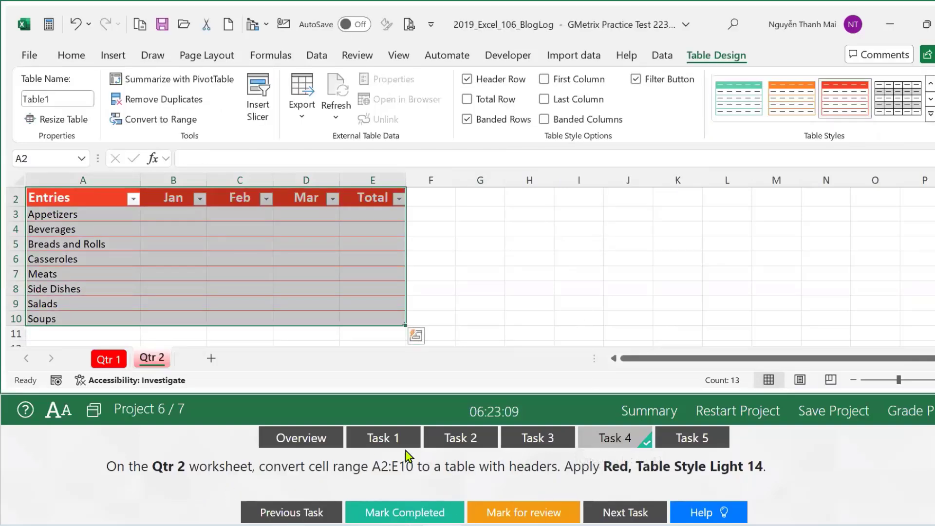
{"action": "left_click", "coordinate": [388, 509]}
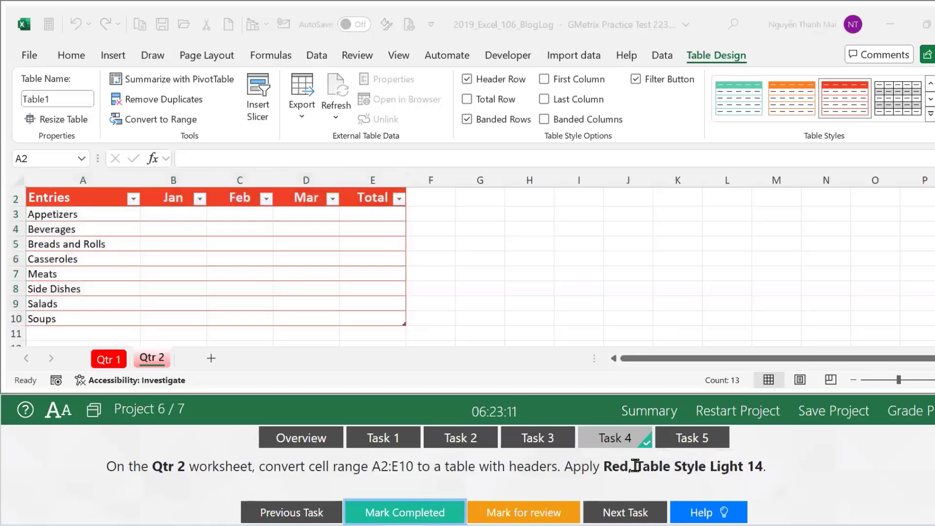
{"action": "left_click", "coordinate": [691, 436]}
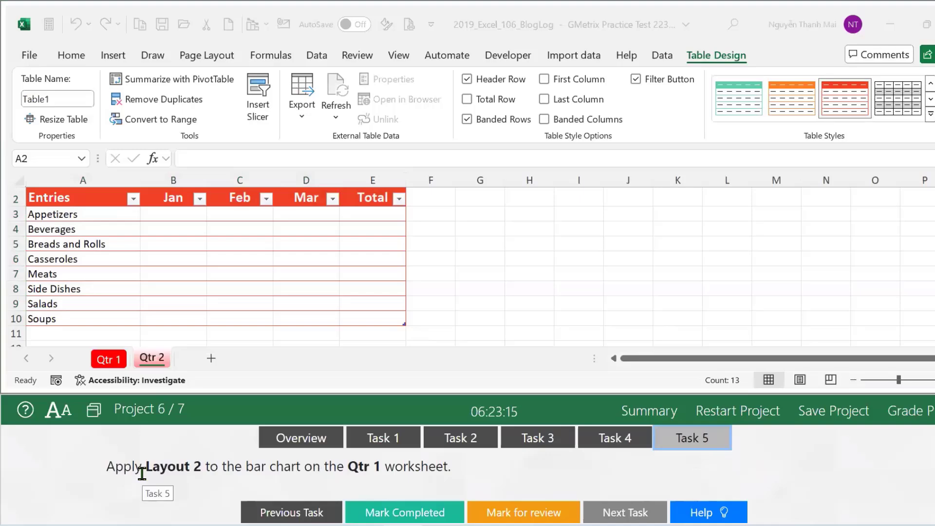
On Qtr 1, apply Quick Layout 2 to the bar chart.
{"action": "left_click", "coordinate": [113, 358]}
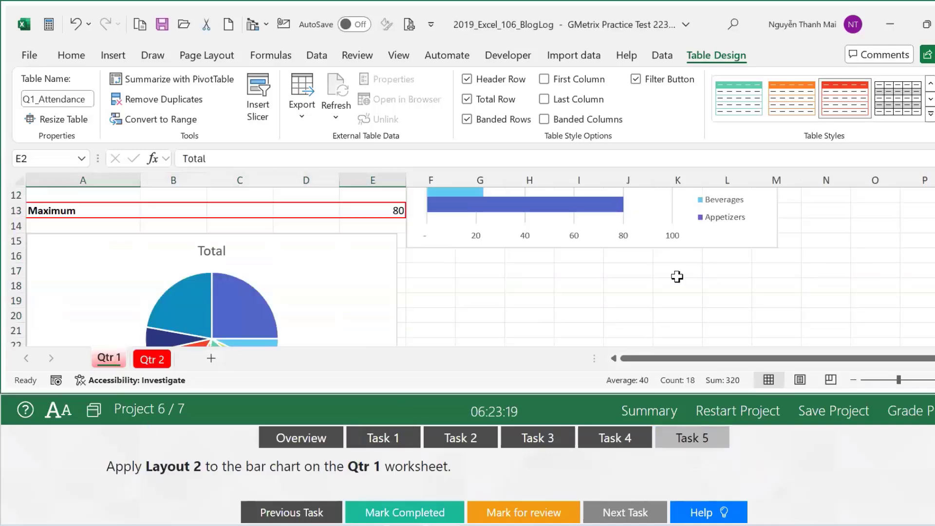
{"action": "scroll", "coordinate": [675, 278], "scroll_direction": "up", "scroll_amount": 4}
{"action": "left_click", "coordinate": [619, 211]}
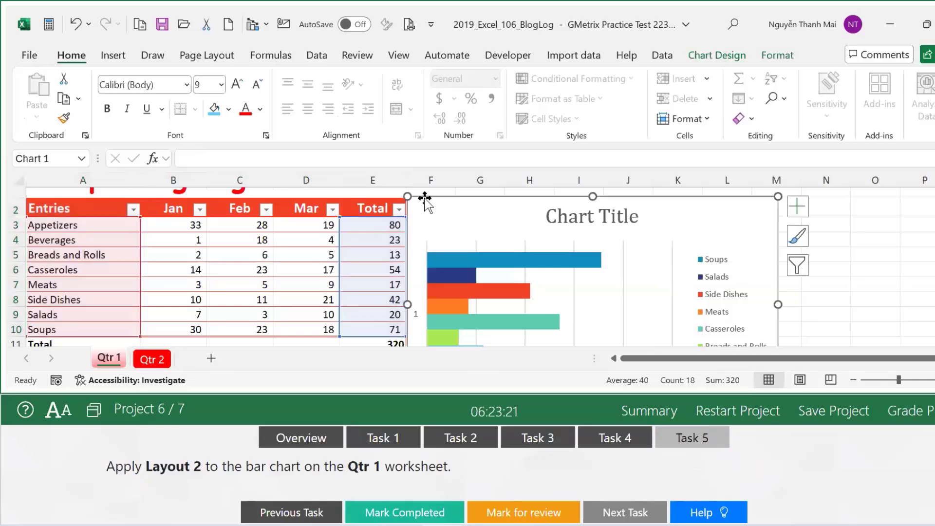
{"action": "left_click", "coordinate": [718, 55]}
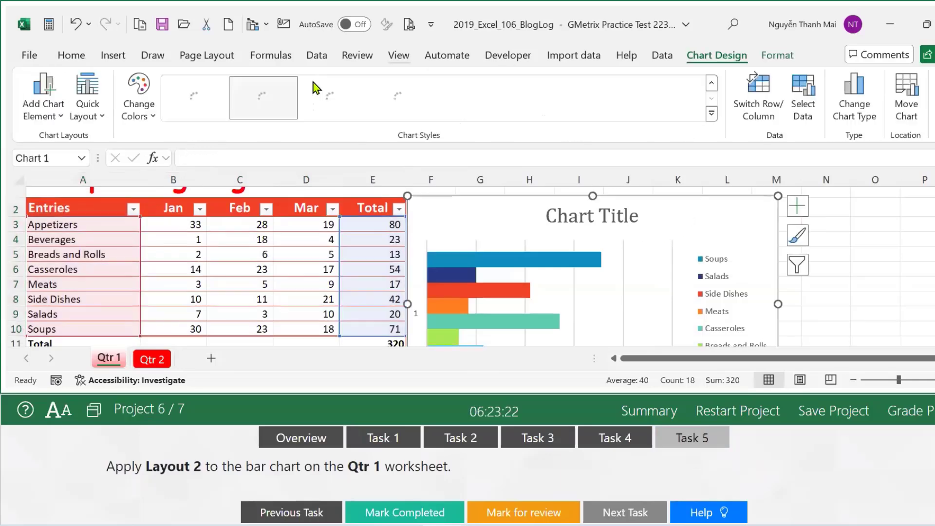
{"action": "left_click", "coordinate": [89, 113]}
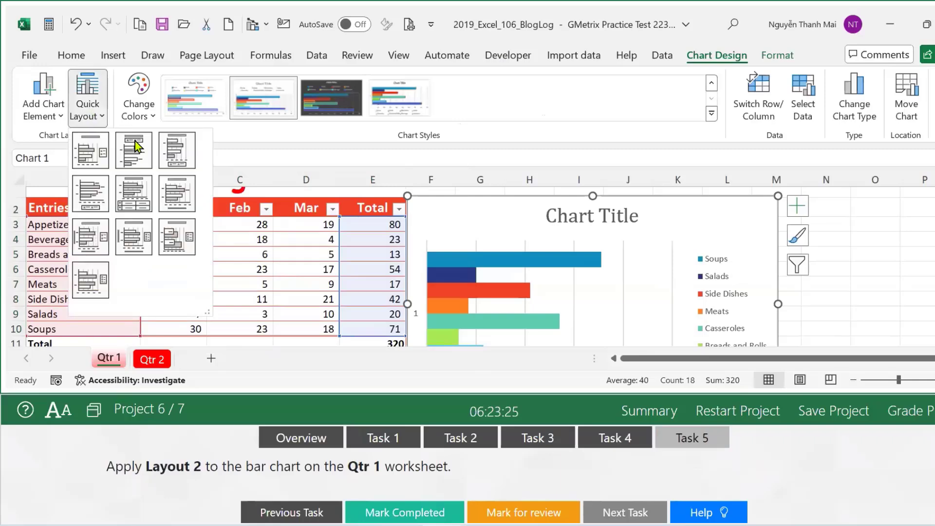
{"action": "left_click", "coordinate": [141, 154]}
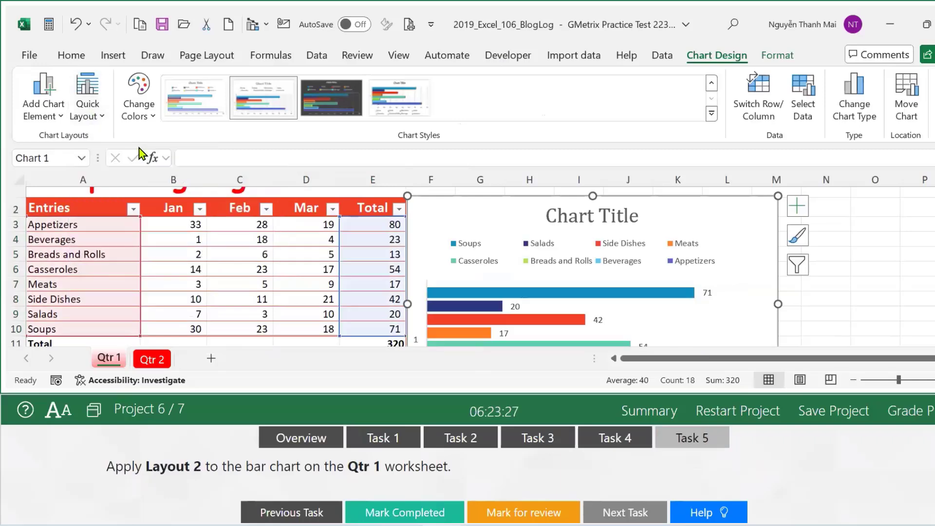
{"action": "left_click", "coordinate": [904, 317]}
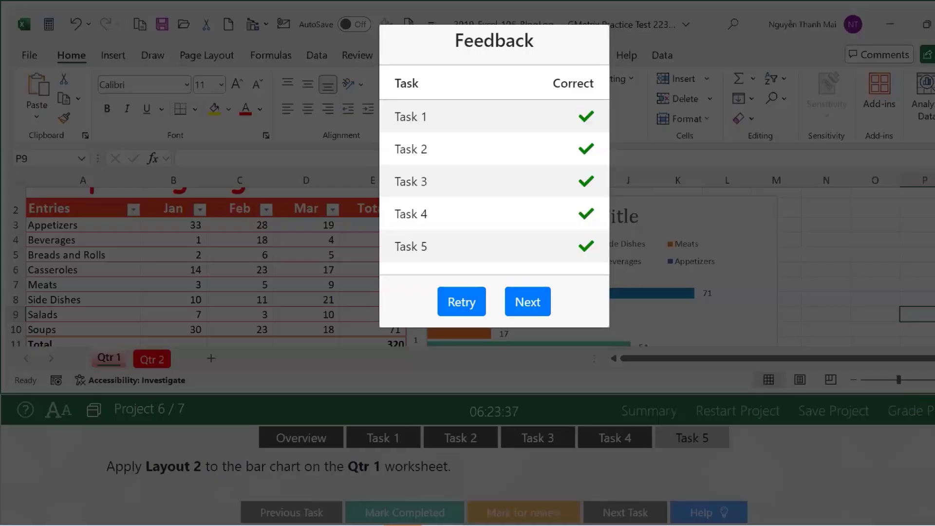
Continue to the next project and restart it, confirming the discard of prior work.
{"action": "left_click", "coordinate": [522, 304]}
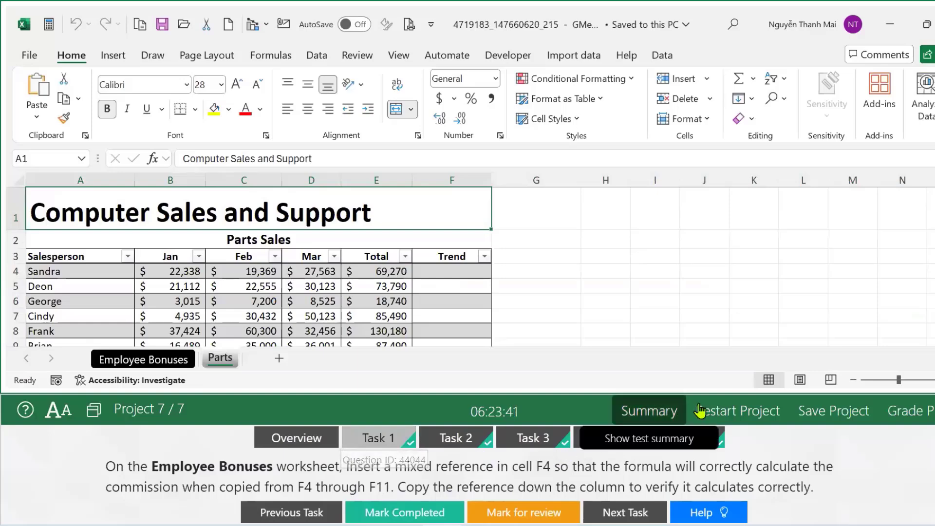
{"action": "left_click", "coordinate": [731, 410]}
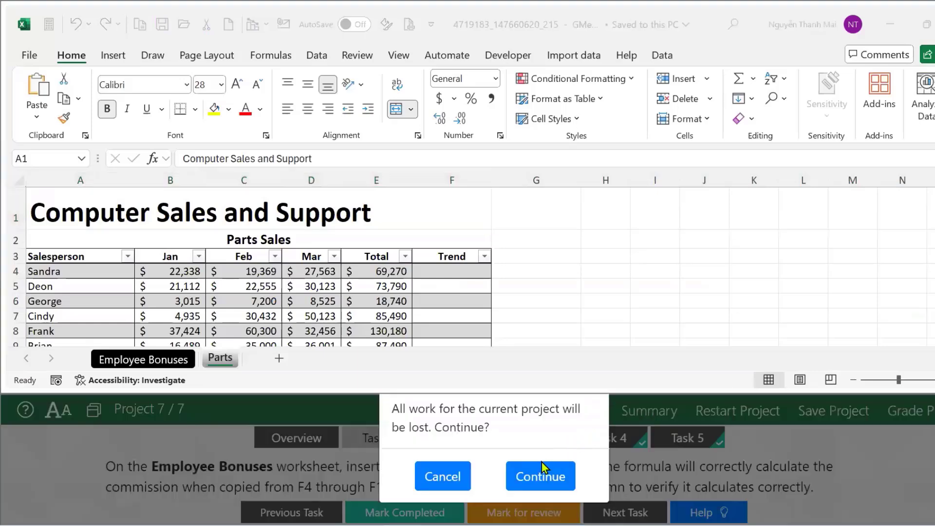
{"action": "left_click", "coordinate": [542, 462]}
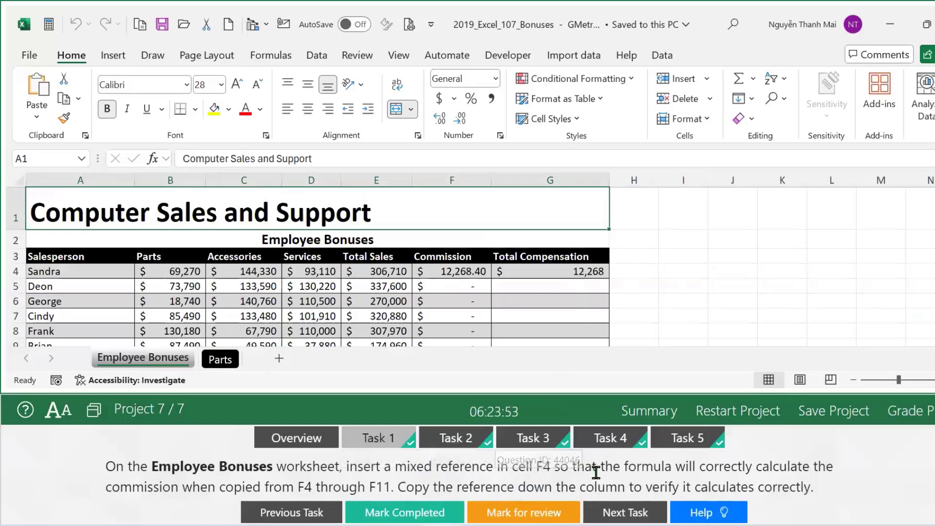
Change F4 to =B$15*E4, fill it down to F11, and mark the task completed.
{"action": "left_click", "coordinate": [473, 271]}
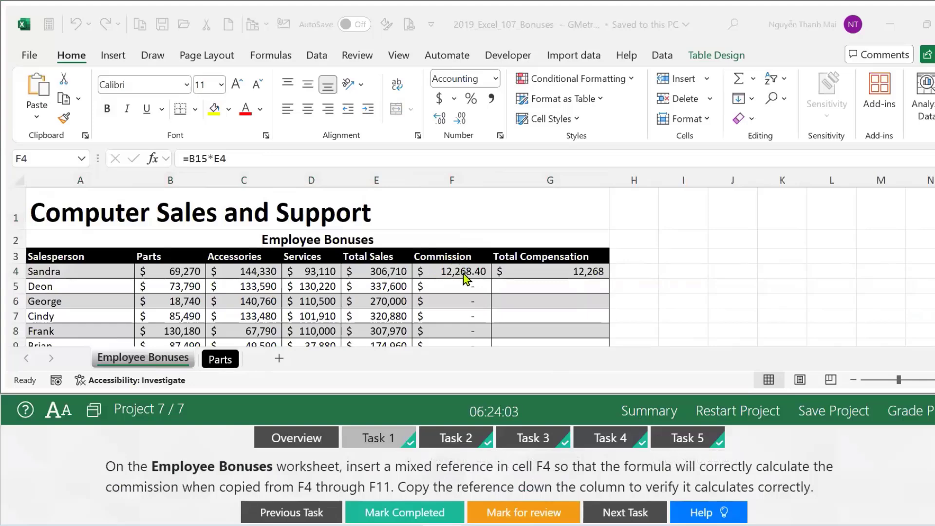
{"action": "left_click", "coordinate": [454, 272]}
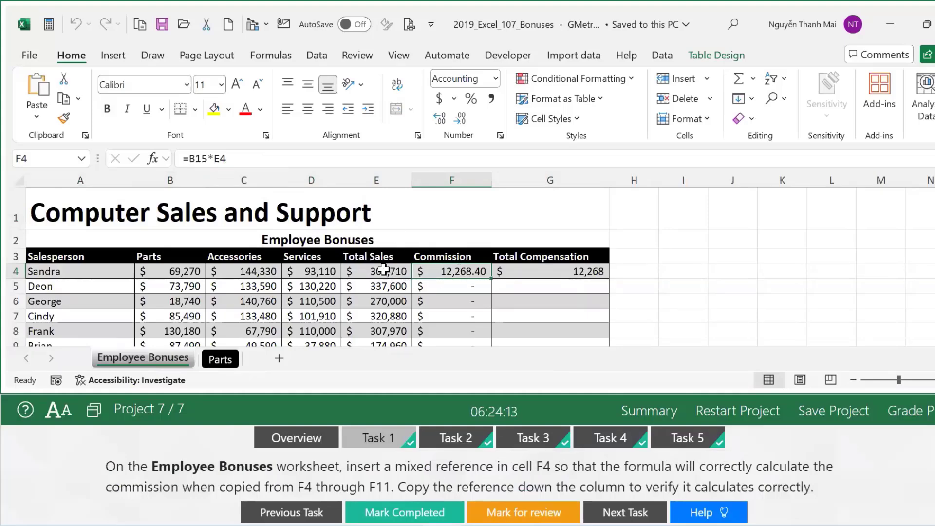
{"action": "scroll", "coordinate": [384, 270], "scroll_direction": "down", "scroll_amount": 3}
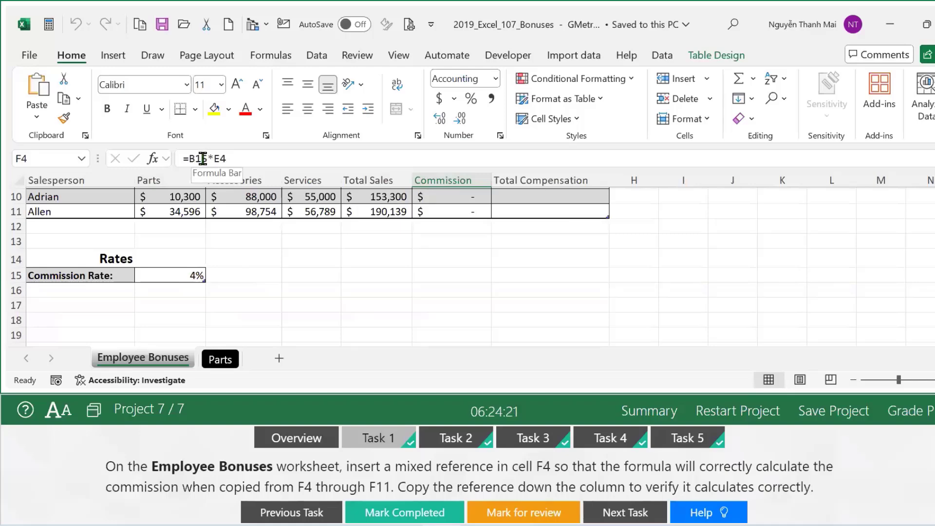
{"action": "left_click", "coordinate": [193, 159]}
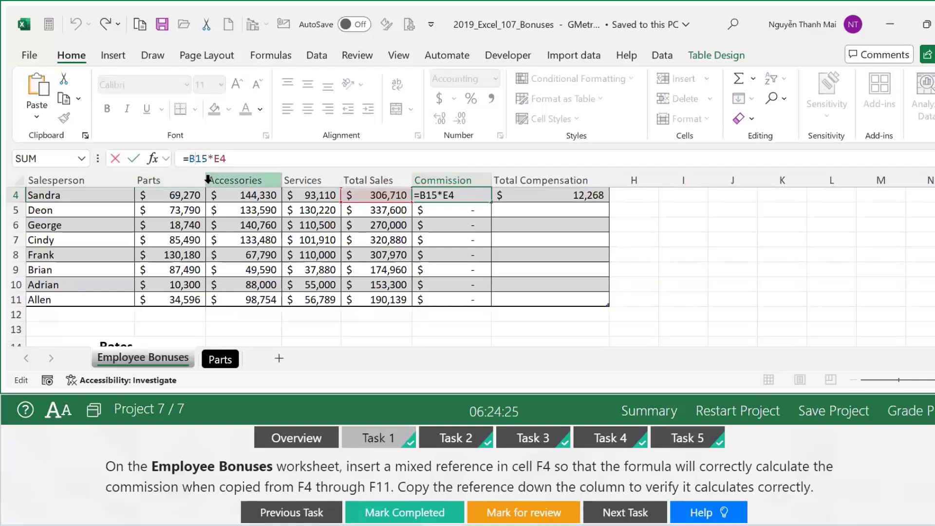
{"action": "key", "text": "F4"}
{"action": "key", "text": "F4"}
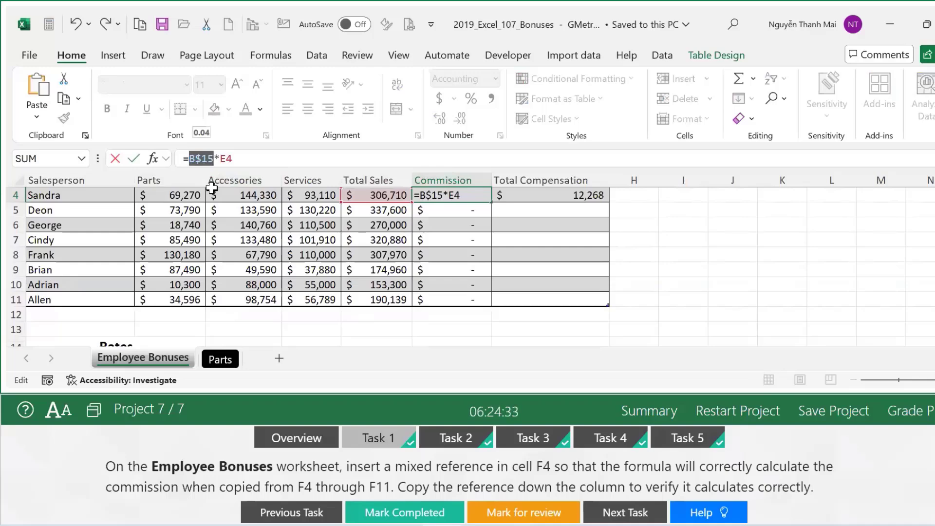
{"action": "key", "text": "Return"}
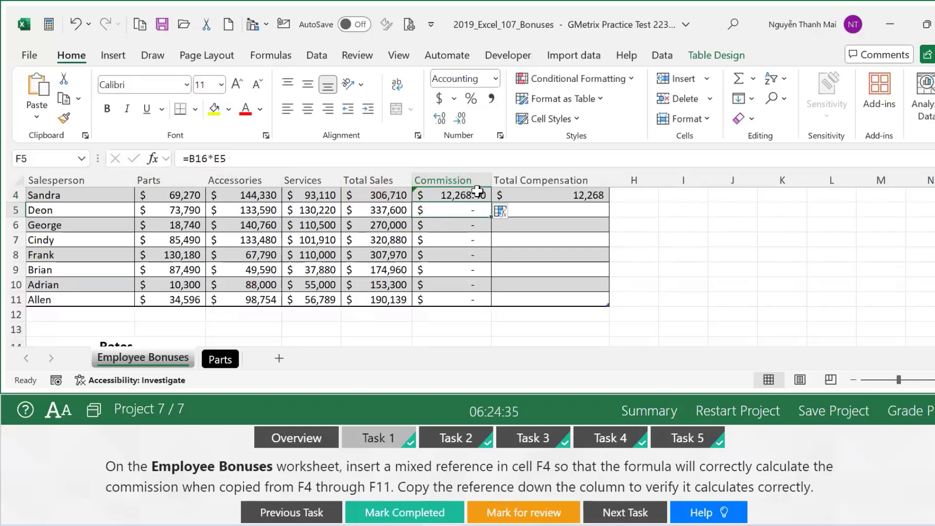
{"action": "left_click", "coordinate": [477, 193]}
{"action": "double_click", "coordinate": [489, 201]}
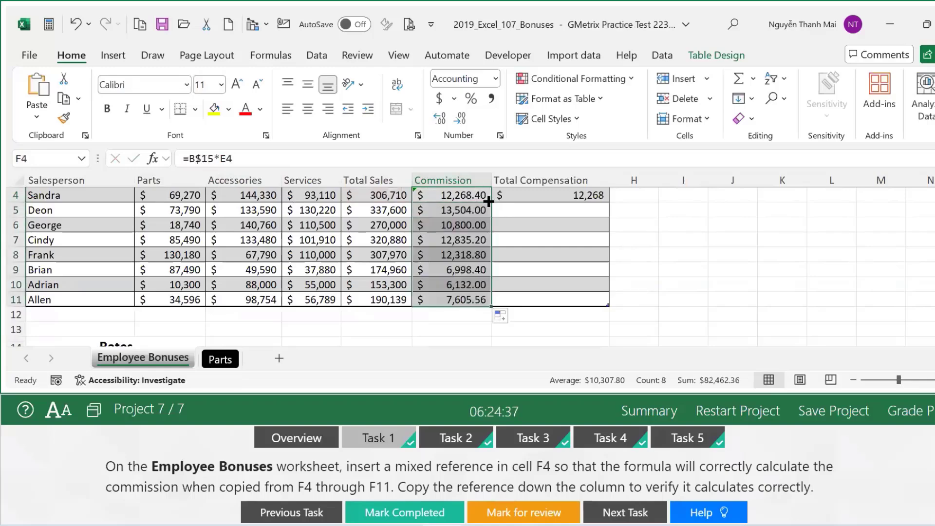
{"action": "left_click", "coordinate": [421, 512]}
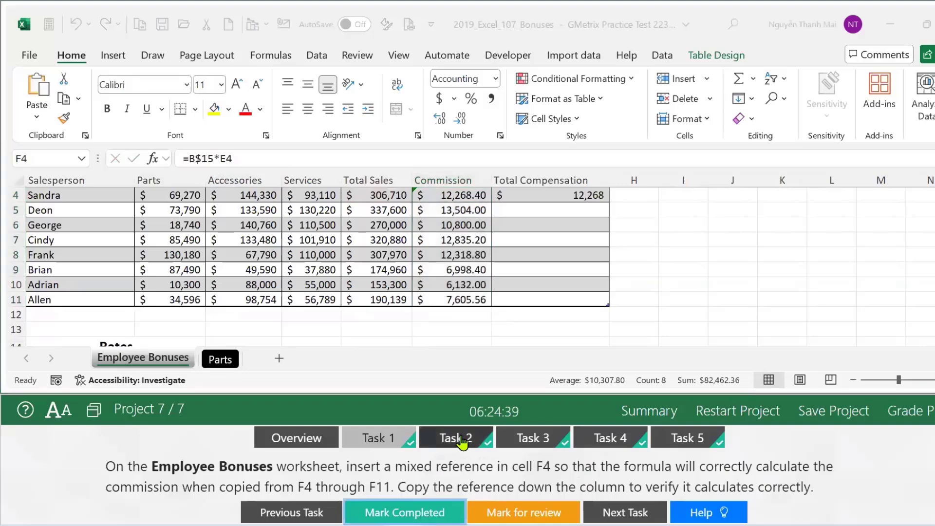
{"action": "left_click", "coordinate": [455, 438]}
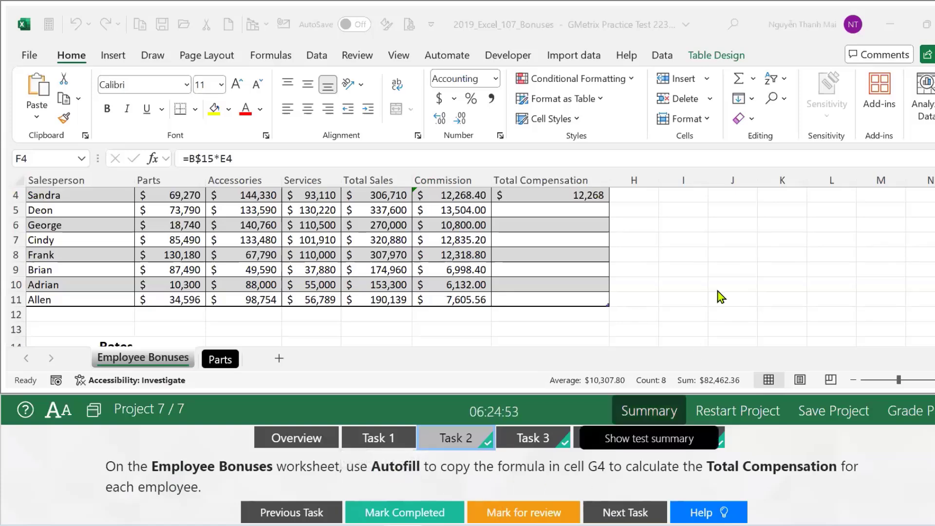
Autofill the G4 SUM formula down through G11 and mark the task completed.
{"action": "scroll", "coordinate": [721, 293], "scroll_direction": "up", "scroll_amount": 1}
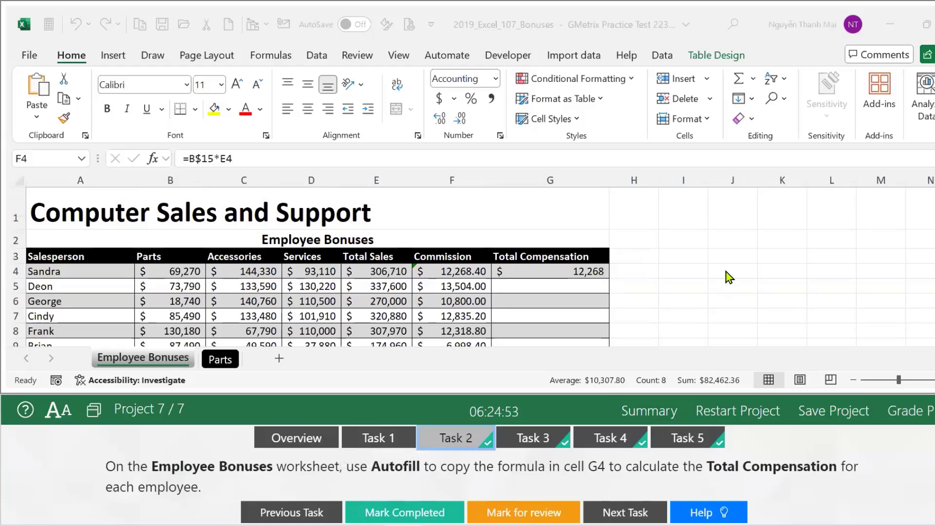
{"action": "left_click", "coordinate": [557, 269]}
{"action": "double_click", "coordinate": [608, 278]}
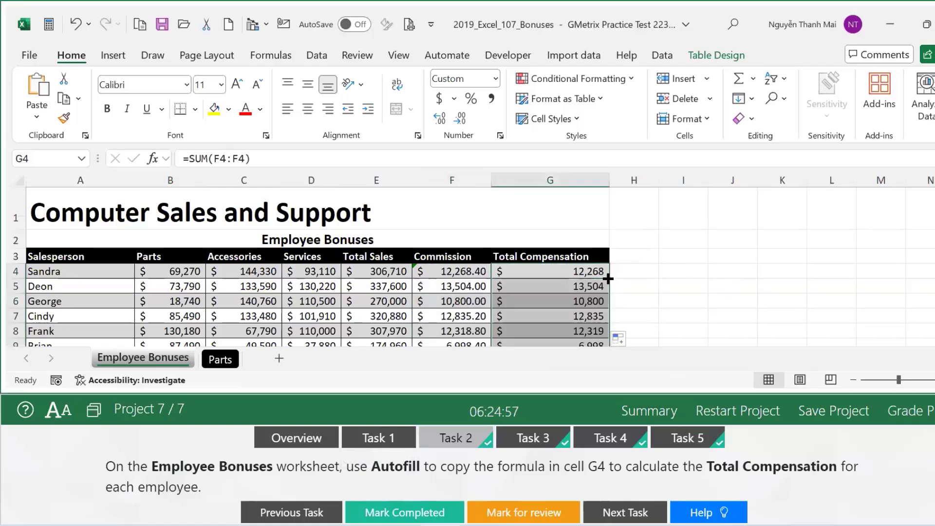
{"action": "scroll", "coordinate": [631, 280], "scroll_direction": "down", "scroll_amount": 3}
{"action": "left_click", "coordinate": [457, 517]}
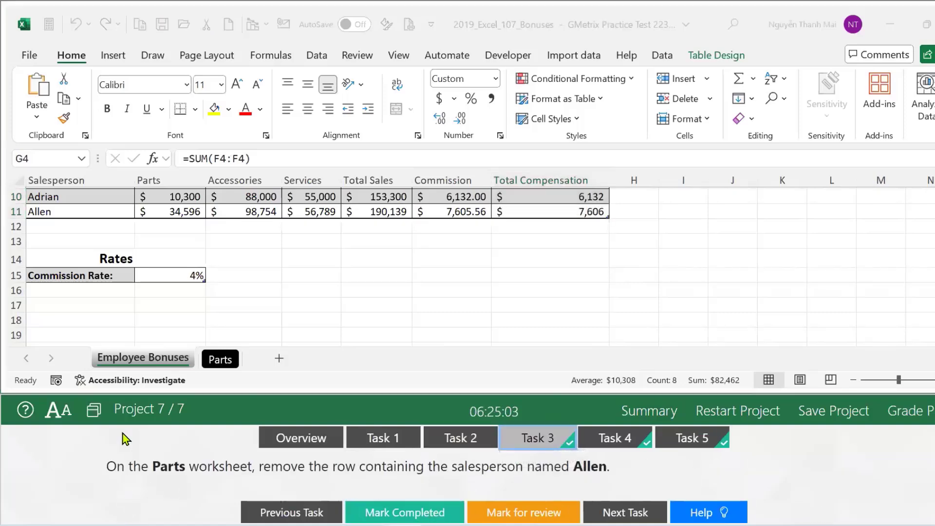
On the Parts sheet, delete Allen's row 11 and mark the task completed.
{"action": "left_click", "coordinate": [220, 360]}
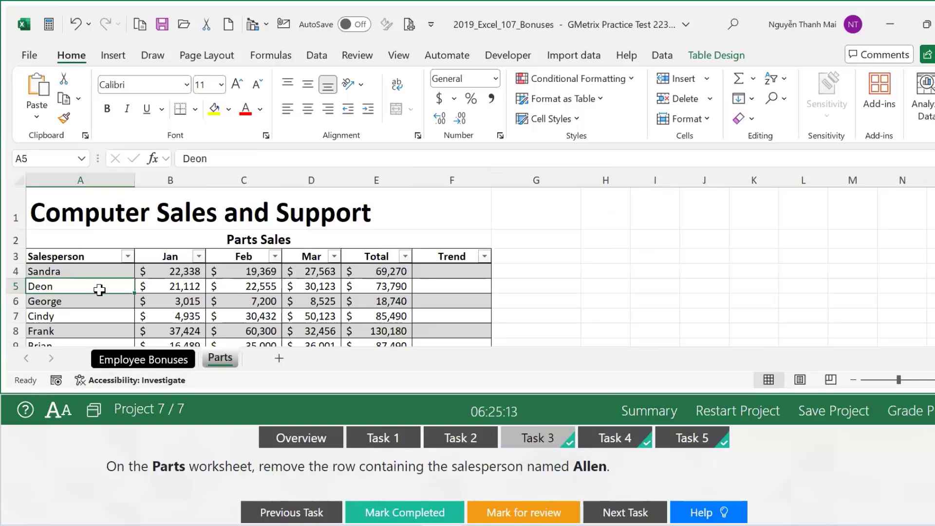
{"action": "scroll", "coordinate": [100, 295], "scroll_direction": "down", "scroll_amount": 3}
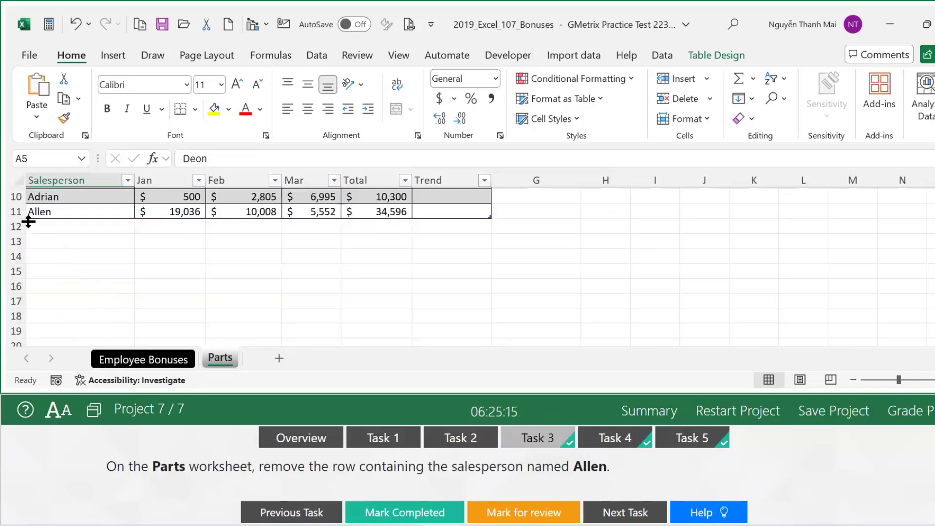
{"action": "left_click", "coordinate": [14, 211]}
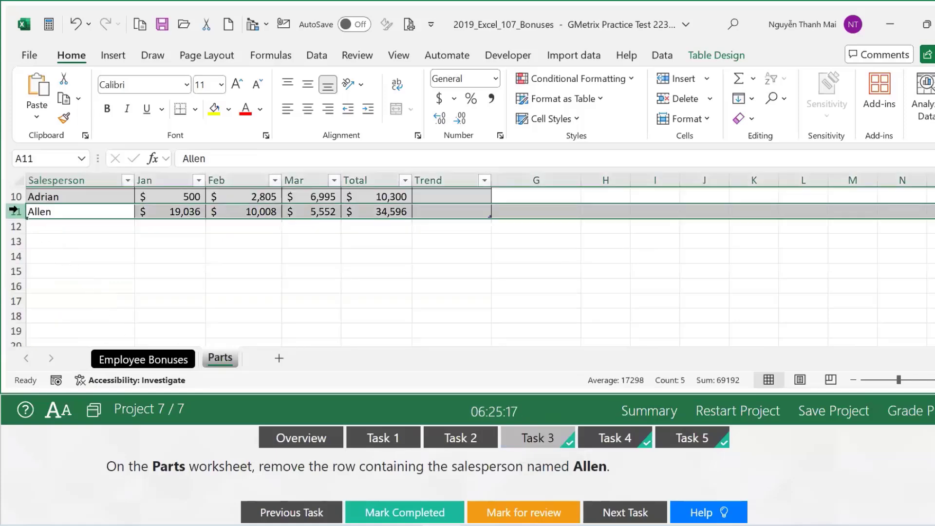
{"action": "right_click", "coordinate": [14, 210]}
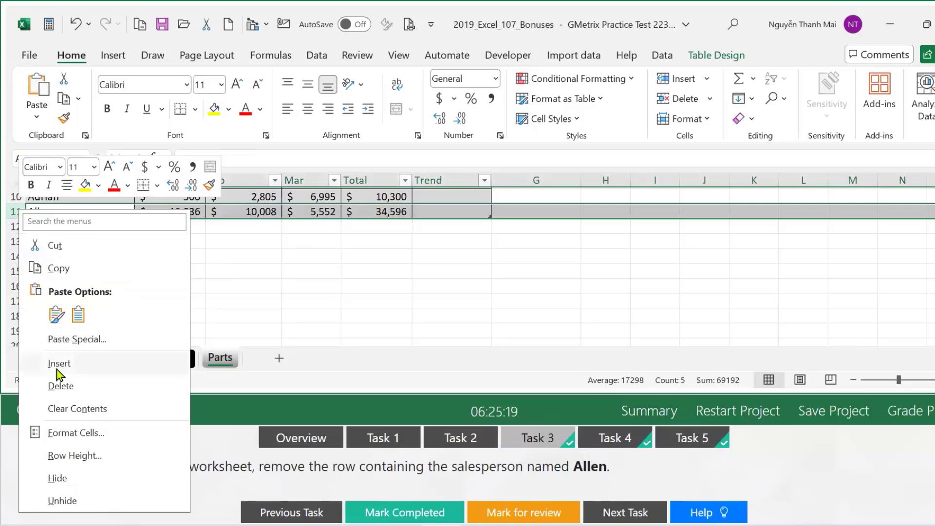
{"action": "left_click", "coordinate": [60, 387]}
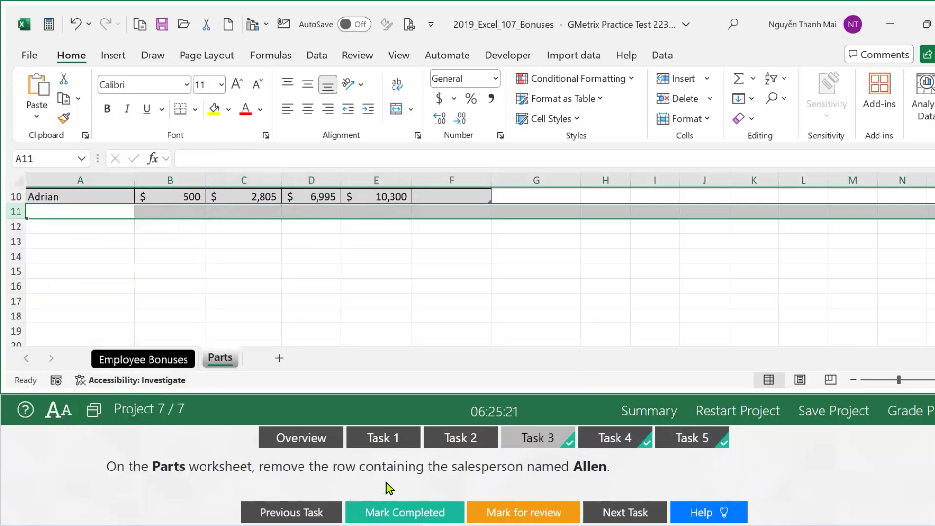
{"action": "left_click", "coordinate": [404, 512]}
{"action": "left_click", "coordinate": [615, 438]}
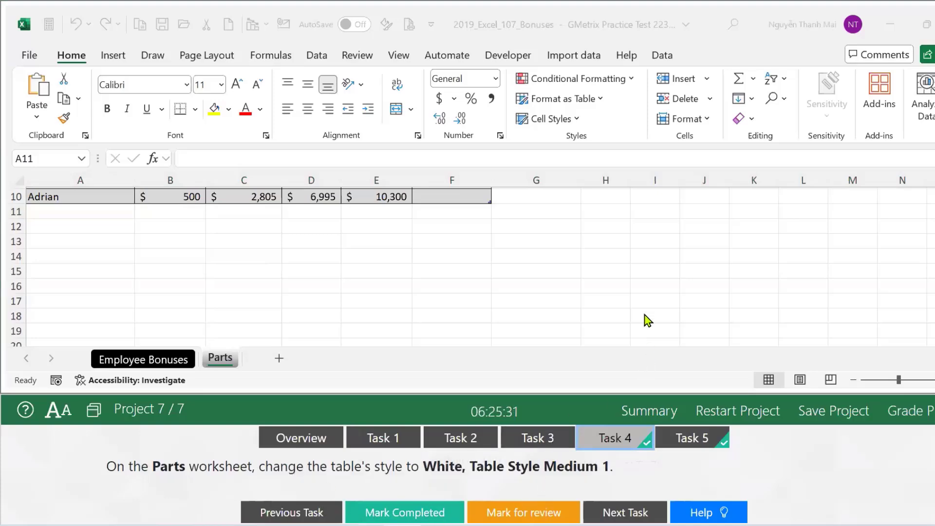
Apply White, Table Style Medium 1 to the Parts table and mark the task completed.
{"action": "scroll", "coordinate": [643, 319], "scroll_direction": "up", "scroll_amount": 3}
{"action": "left_click", "coordinate": [259, 298]}
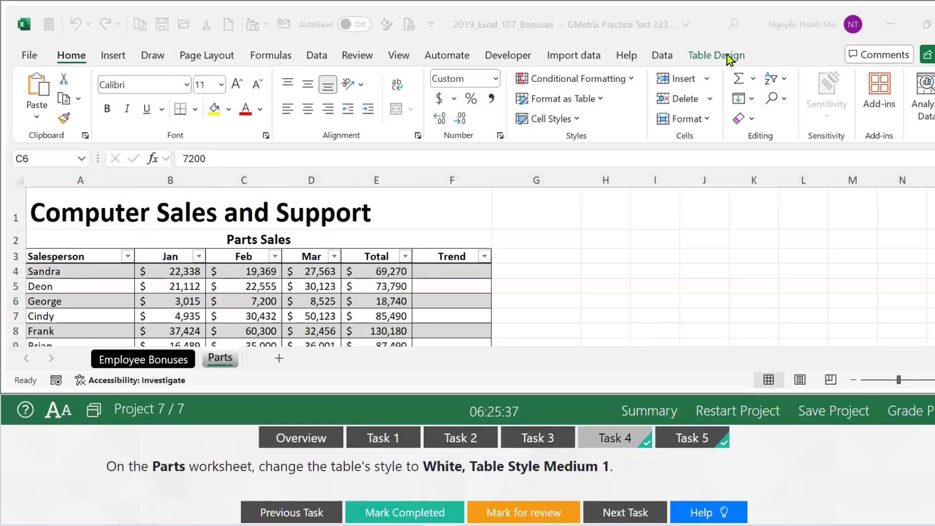
{"action": "left_click", "coordinate": [366, 301]}
{"action": "left_click", "coordinate": [717, 59]}
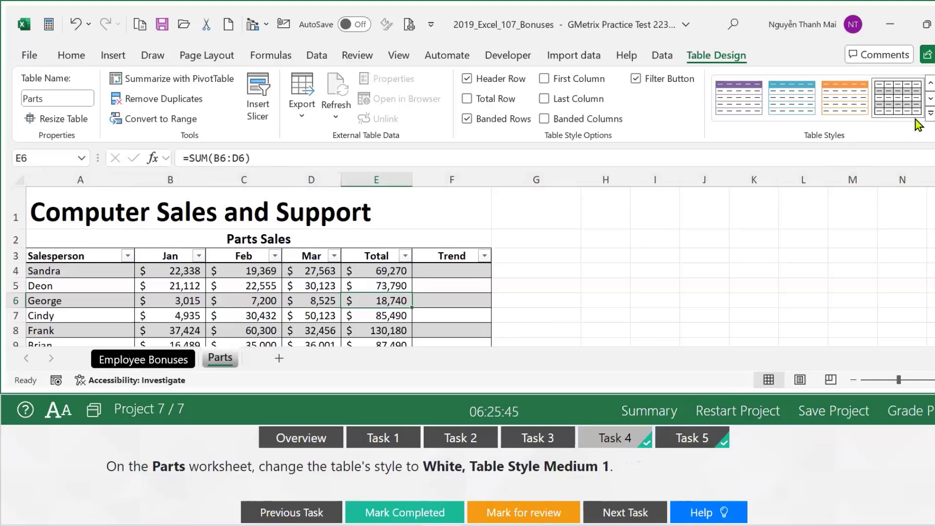
{"action": "left_click", "coordinate": [931, 115]}
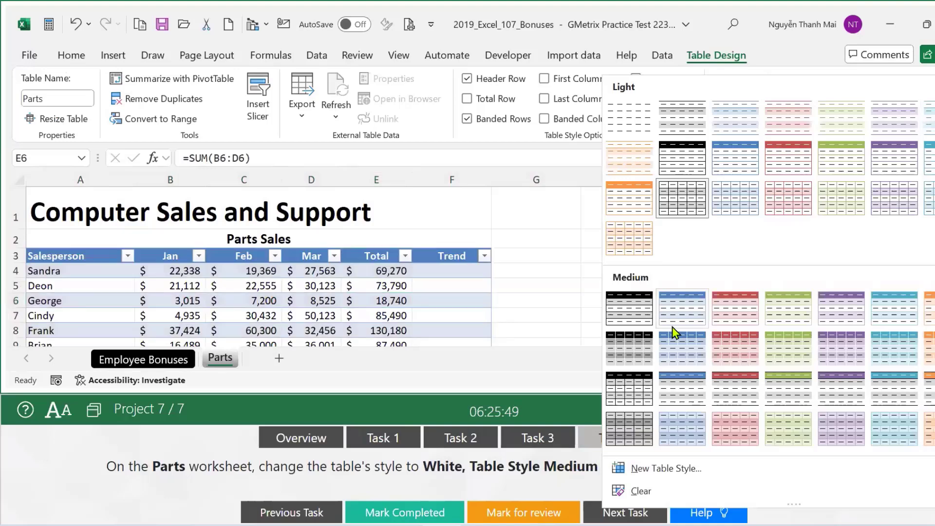
{"action": "left_click", "coordinate": [640, 311]}
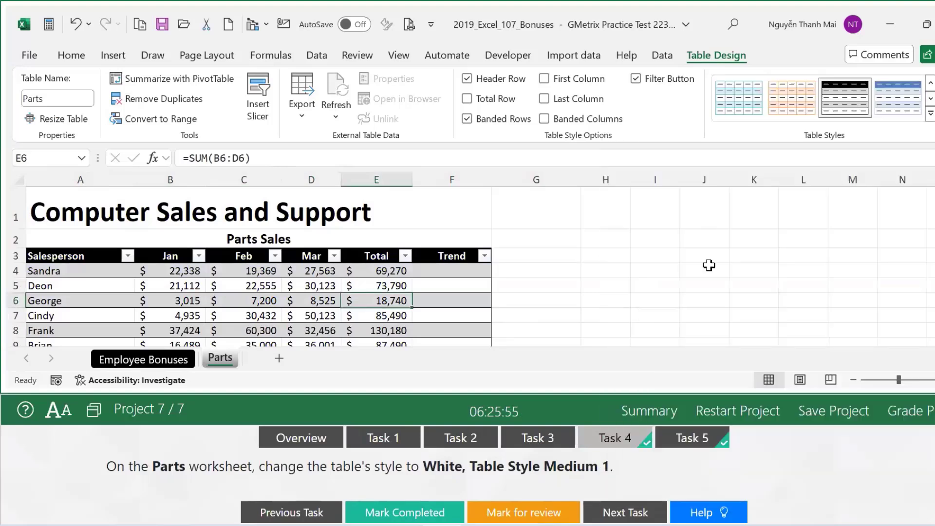
{"action": "left_click", "coordinate": [442, 507]}
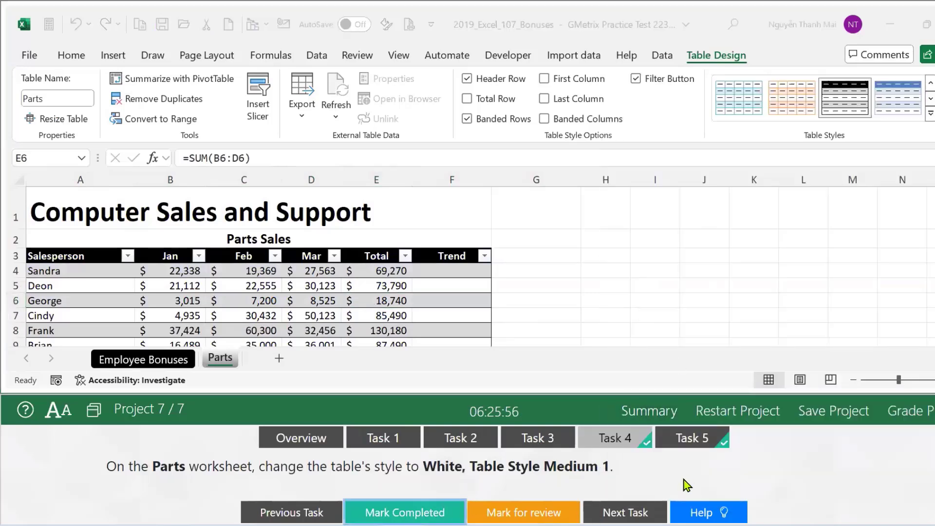
{"action": "left_click", "coordinate": [691, 438]}
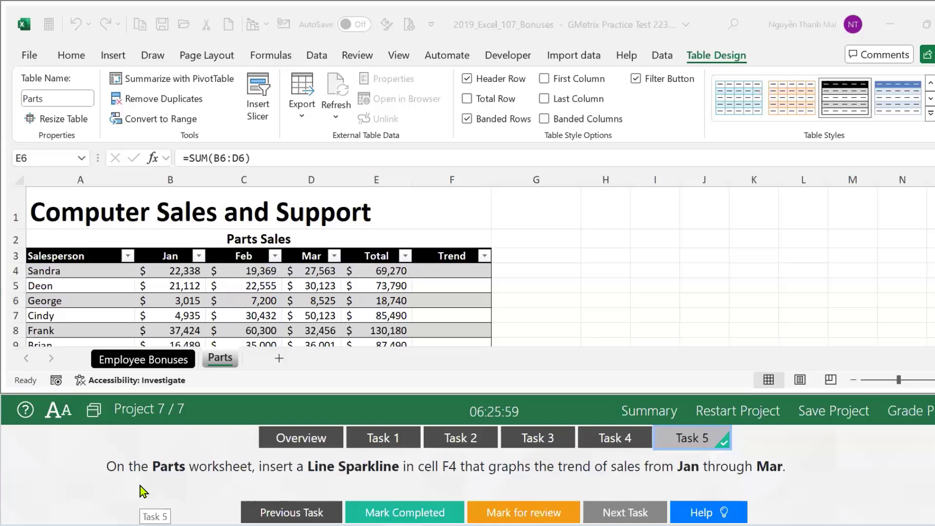
Add a blank worksheet, then return to the Parts worksheet.
{"action": "left_click", "coordinate": [220, 363]}
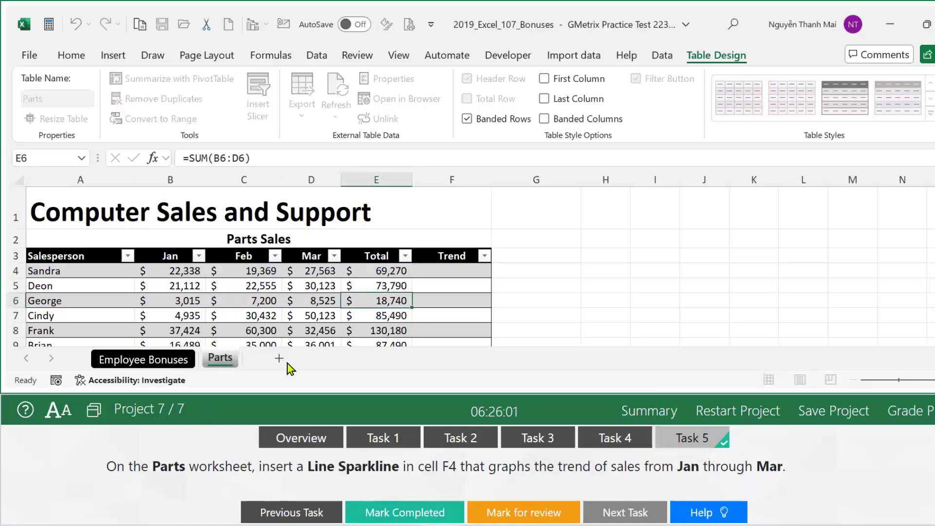
{"action": "left_click", "coordinate": [286, 363]}
{"action": "left_click", "coordinate": [220, 363]}
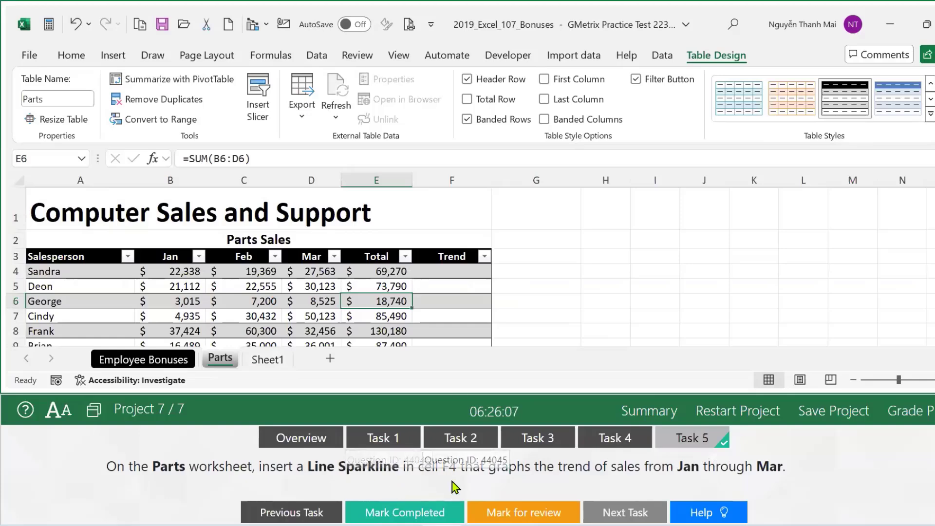
Insert a line sparkline in F4 charting B4:D4 sales and mark the task completed.
{"action": "left_click", "coordinate": [457, 270]}
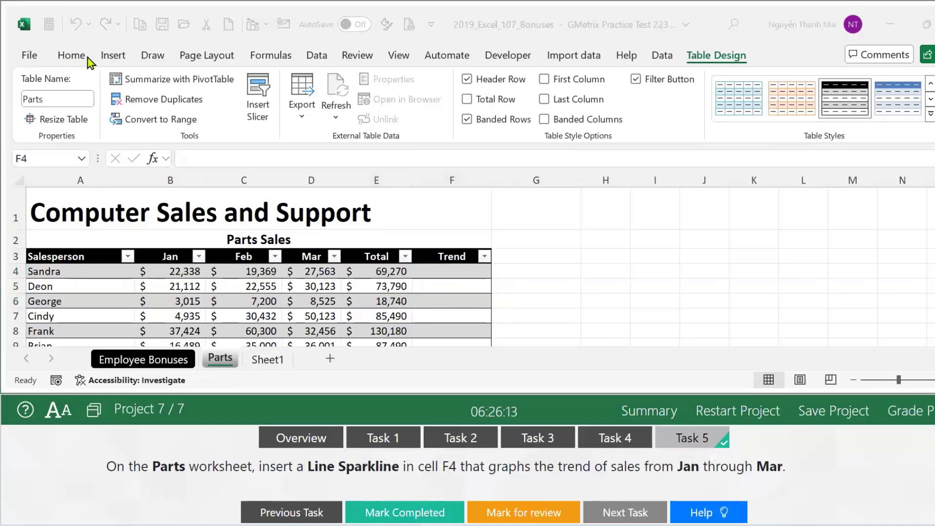
{"action": "left_click", "coordinate": [110, 57]}
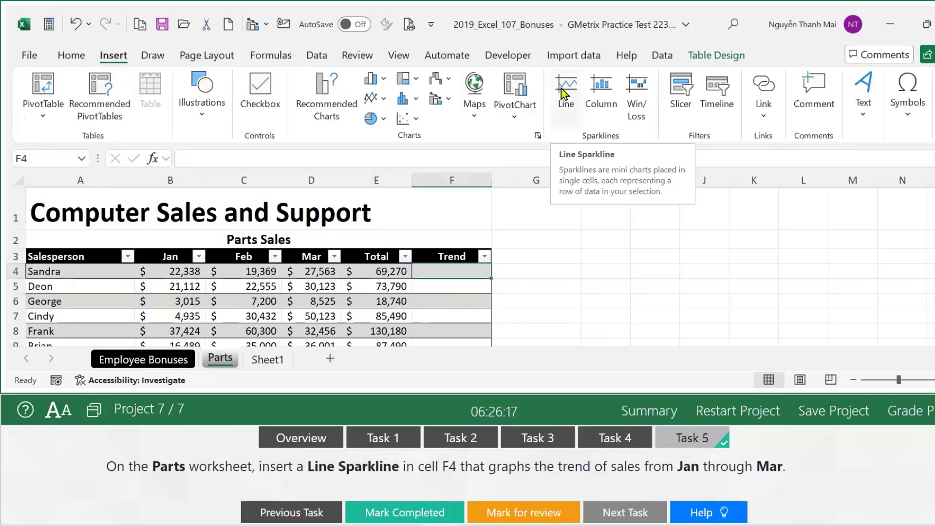
{"action": "left_click", "coordinate": [565, 90]}
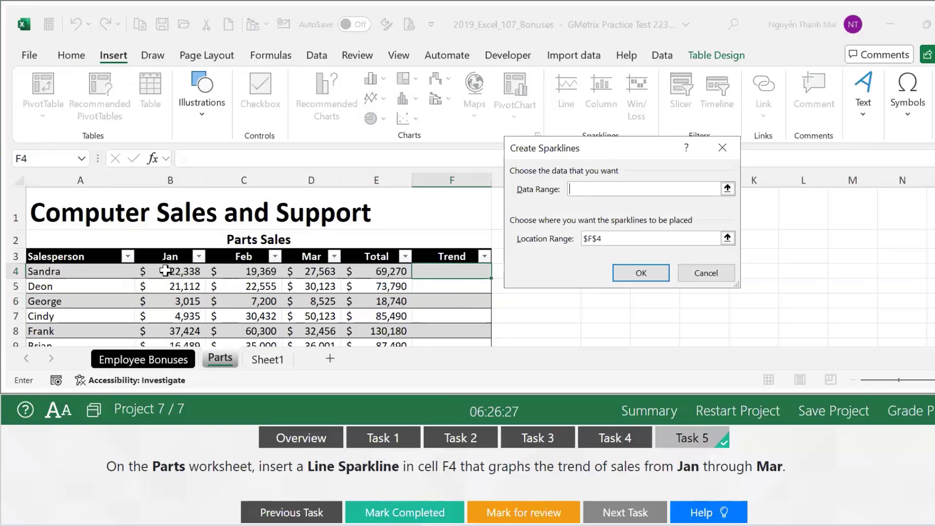
{"action": "left_click_drag", "start_coordinate": [167, 272], "coordinate": [212, 269]}
{"action": "left_click_drag", "start_coordinate": [294, 273], "coordinate": [305, 275]}
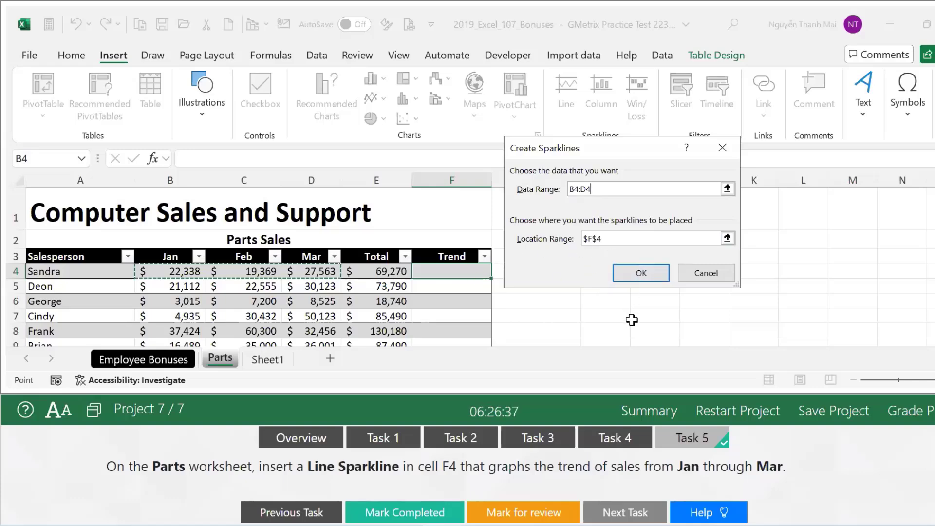
{"action": "left_click", "coordinate": [628, 273]}
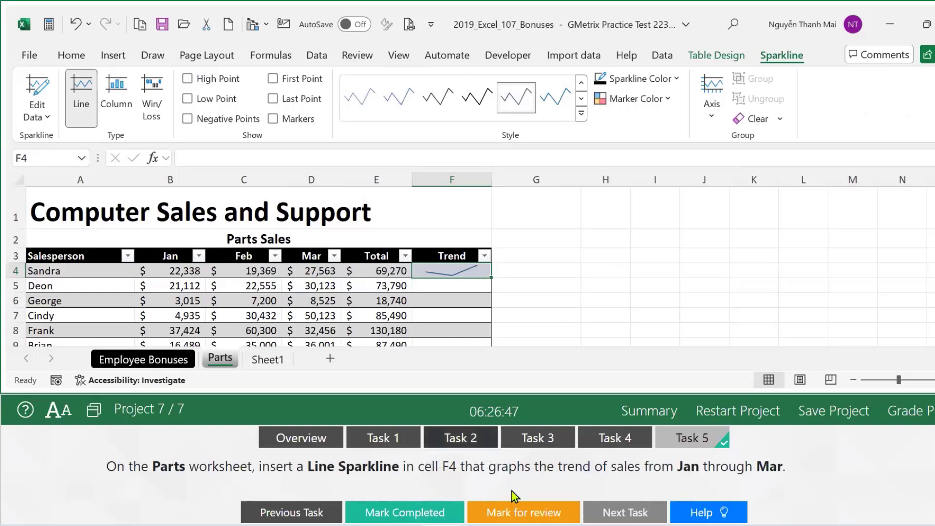
{"action": "left_click", "coordinate": [424, 518]}
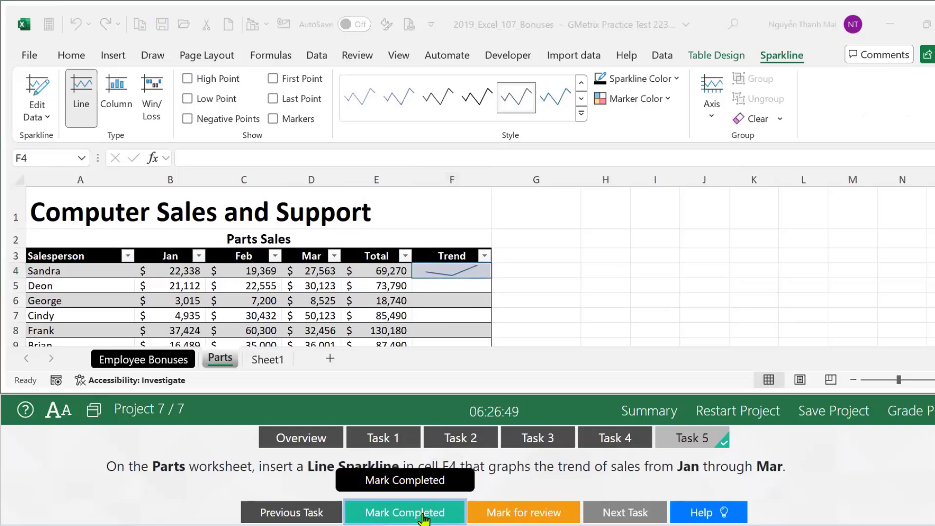
{"action": "left_click", "coordinate": [424, 517]}
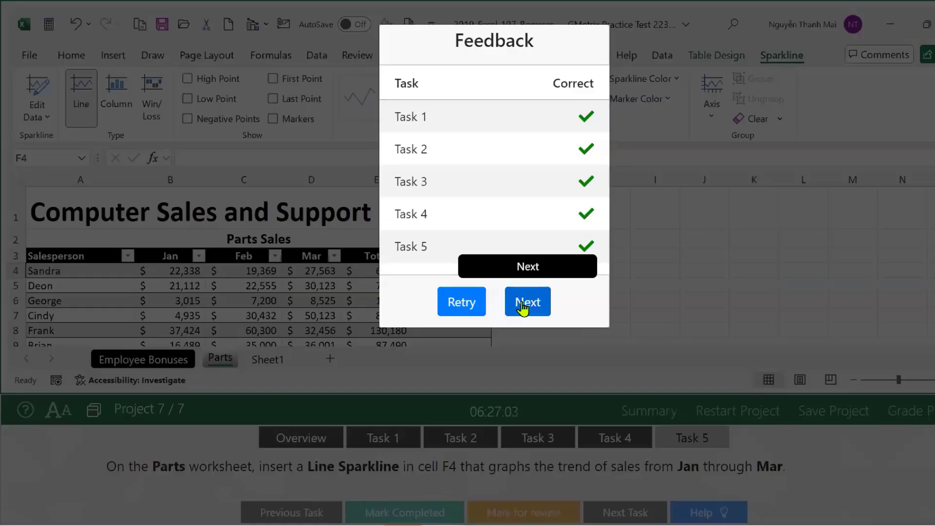
Move past the all-correct grading feedback, collapse Snow Rentals in the test summary, and close it.
{"action": "left_click", "coordinate": [523, 307]}
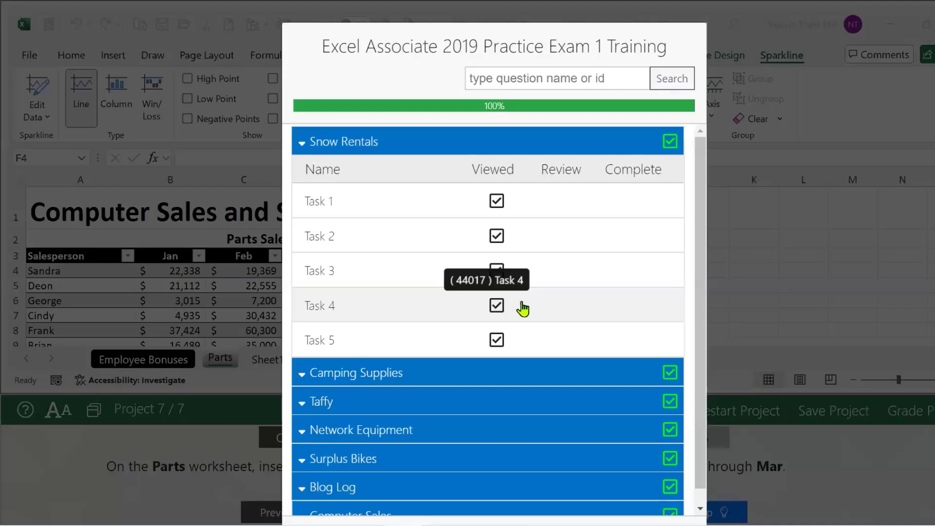
{"action": "left_click", "coordinate": [299, 145]}
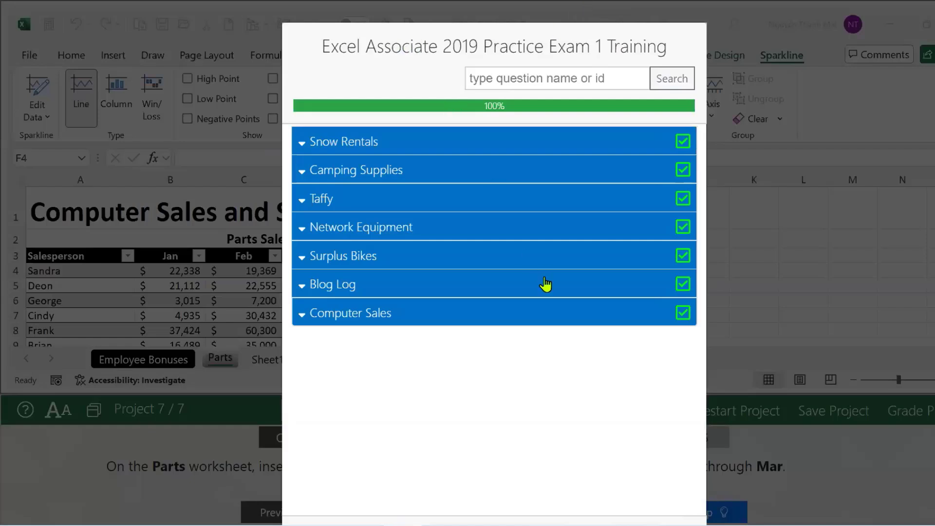
{"action": "scroll", "coordinate": [545, 281], "scroll_direction": "down", "scroll_amount": 2}
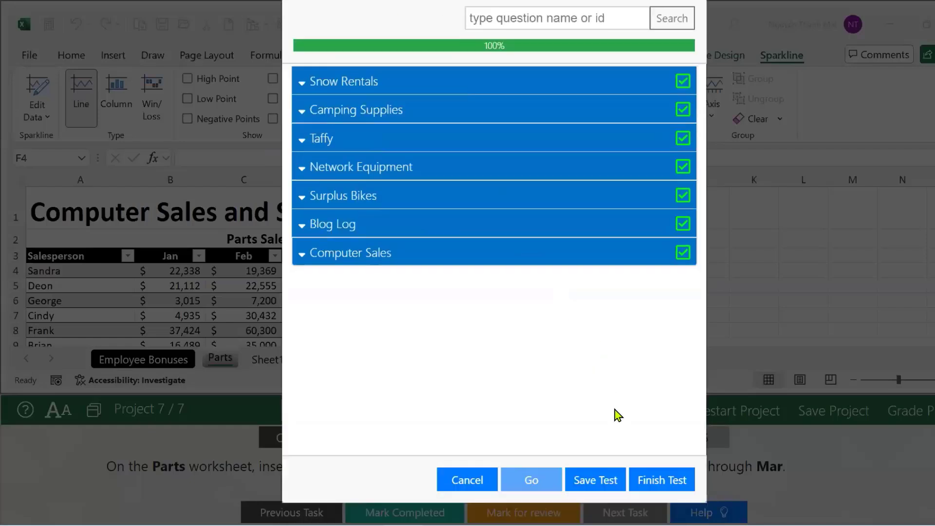
{"action": "left_click", "coordinate": [471, 484]}
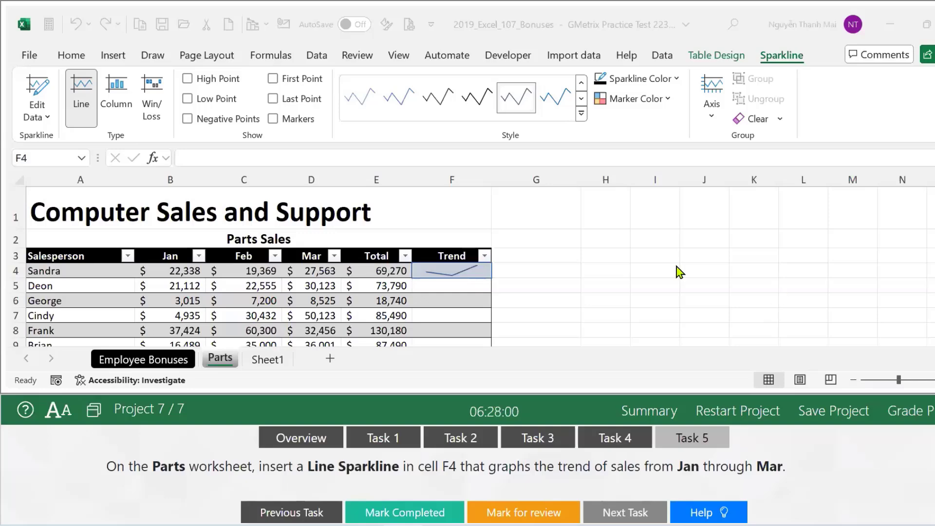
Cancel the Test Summary, select an empty cell beside the table, and dismiss the Conditional Formatting menu unused.
{"action": "left_click", "coordinate": [547, 307]}
{"action": "left_click", "coordinate": [617, 298]}
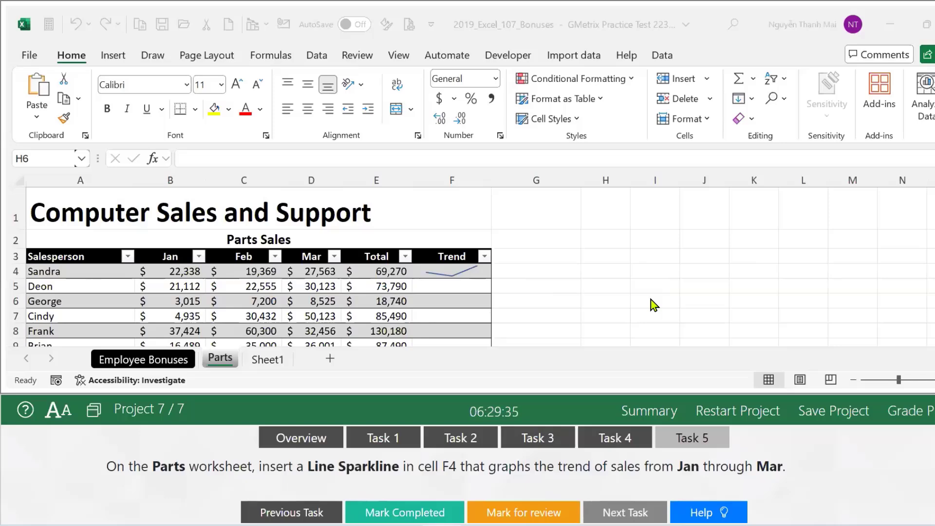
{"action": "left_click", "coordinate": [634, 88]}
{"action": "left_click", "coordinate": [632, 80]}
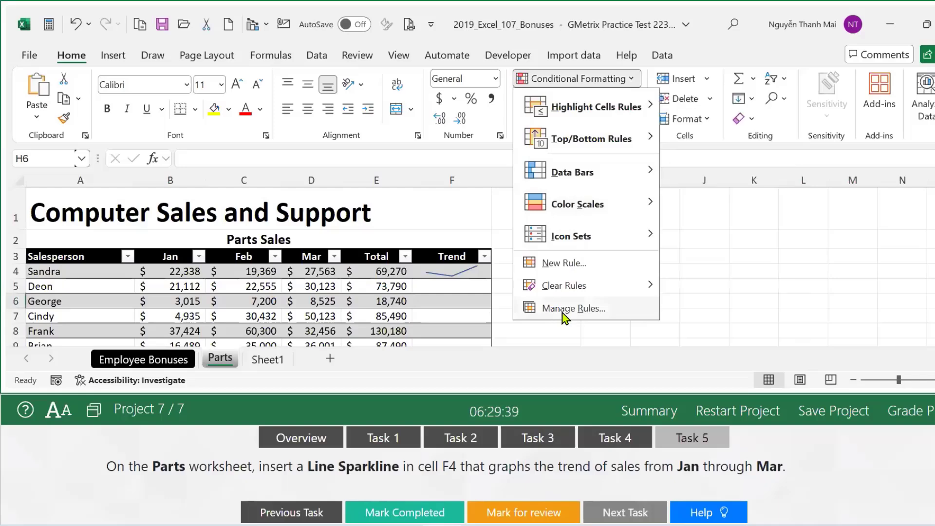
{"action": "left_click", "coordinate": [672, 359]}
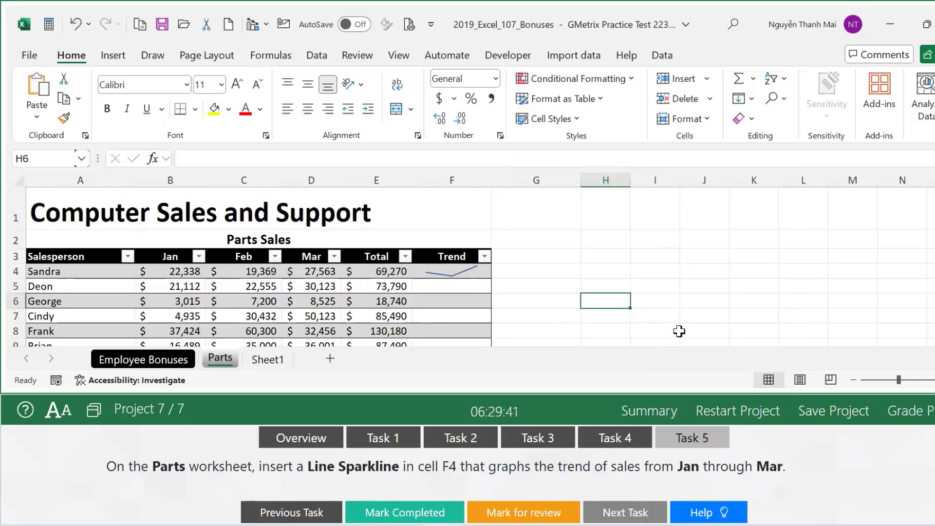